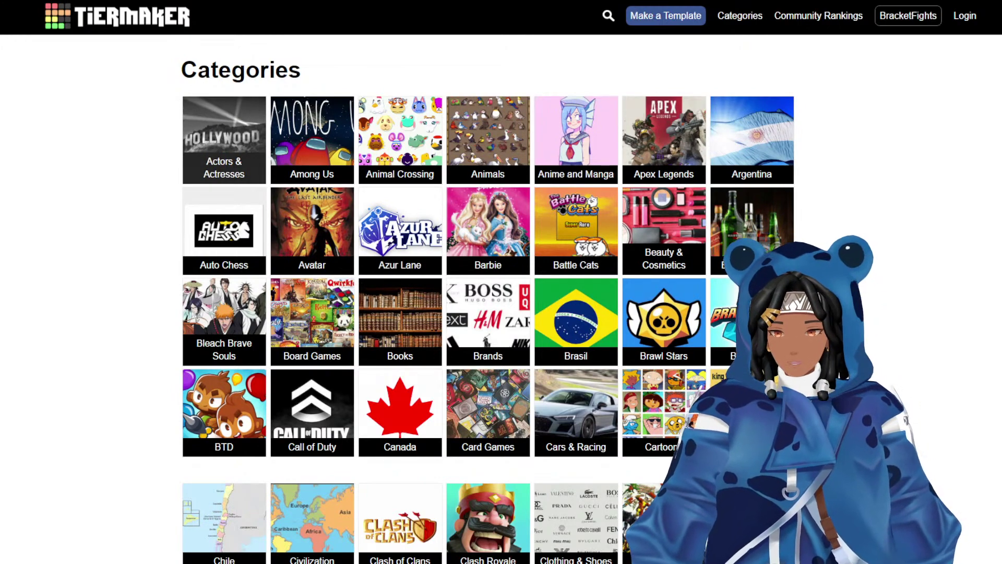
Open the Among Us category to view its tier list templates and return to the category overview.
{"action": "left_click", "coordinate": [283, 137]}
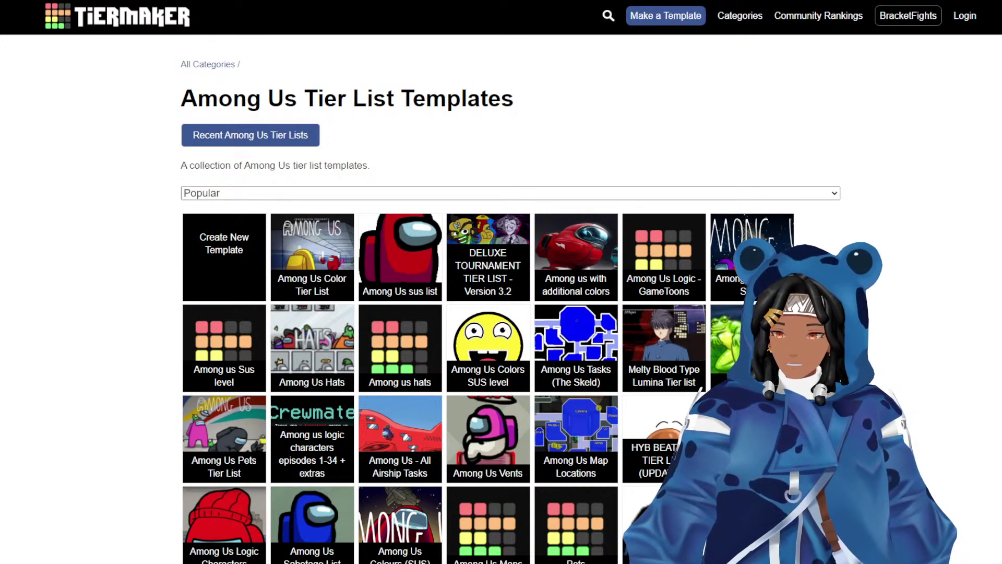
{"action": "key", "text": "alt+Left"}
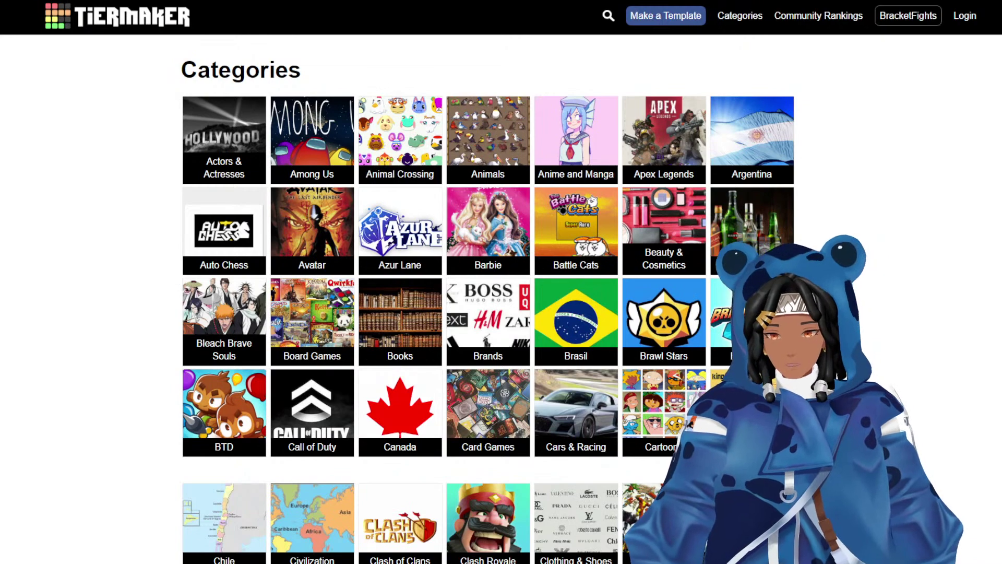
Search the site's tier list templates for "jjba".
{"action": "left_click", "coordinate": [606, 16]}
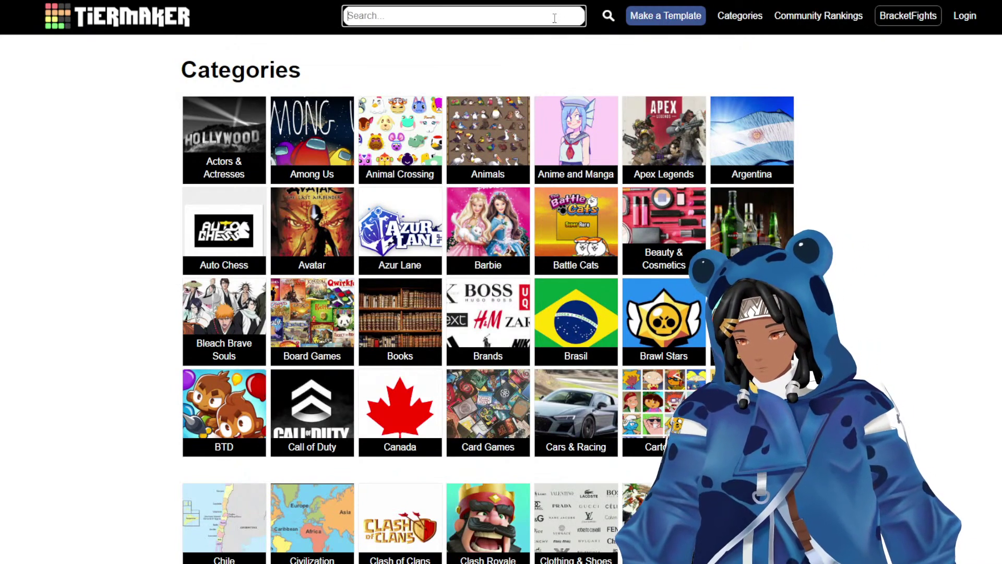
{"action": "type", "text": "ijba"}
{"action": "key", "text": "Return"}
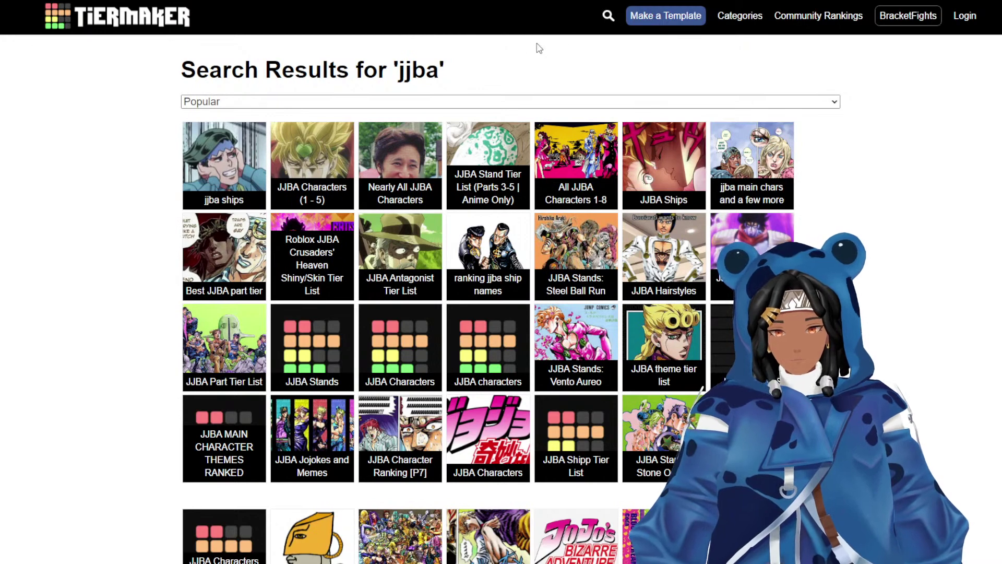
Search the site's tier list templates for "naruto".
{"action": "left_click", "coordinate": [608, 16]}
{"action": "left_click", "coordinate": [401, 19]}
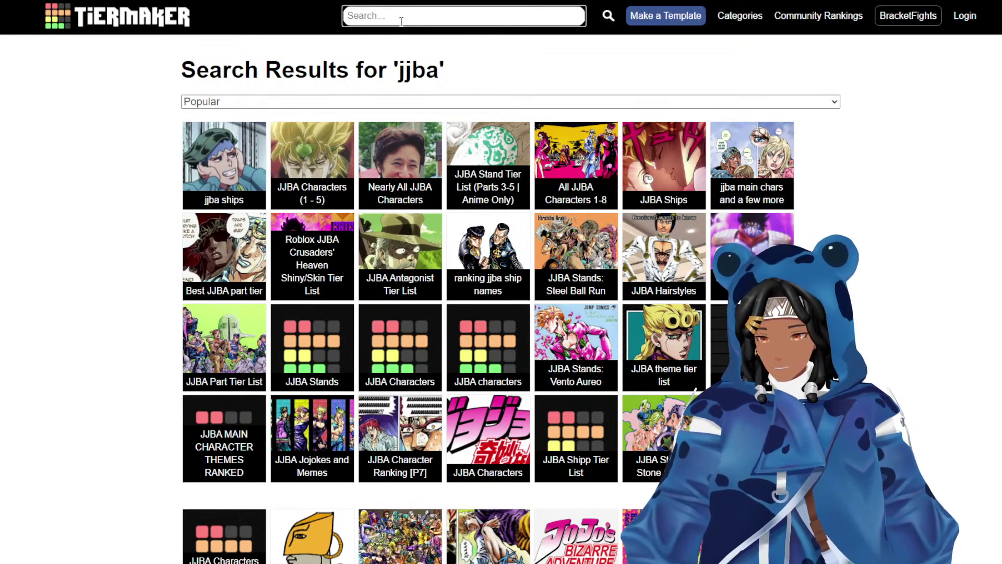
{"action": "type", "text": "naruto"}
{"action": "key", "text": "Return"}
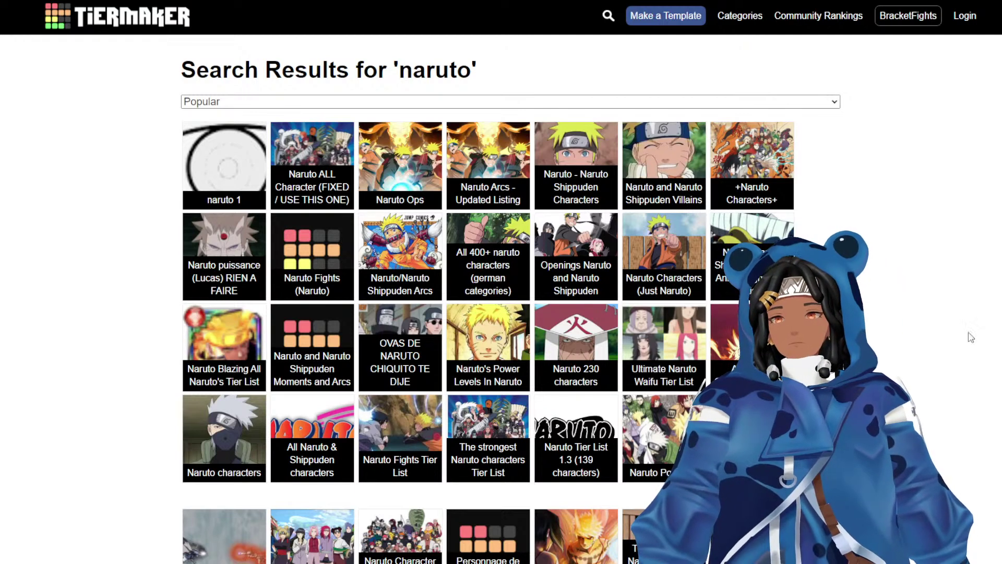
Open the Naruto Villains tier list template from the search results.
{"action": "scroll", "coordinate": [394, 110], "scroll_direction": "down", "scroll_amount": 1}
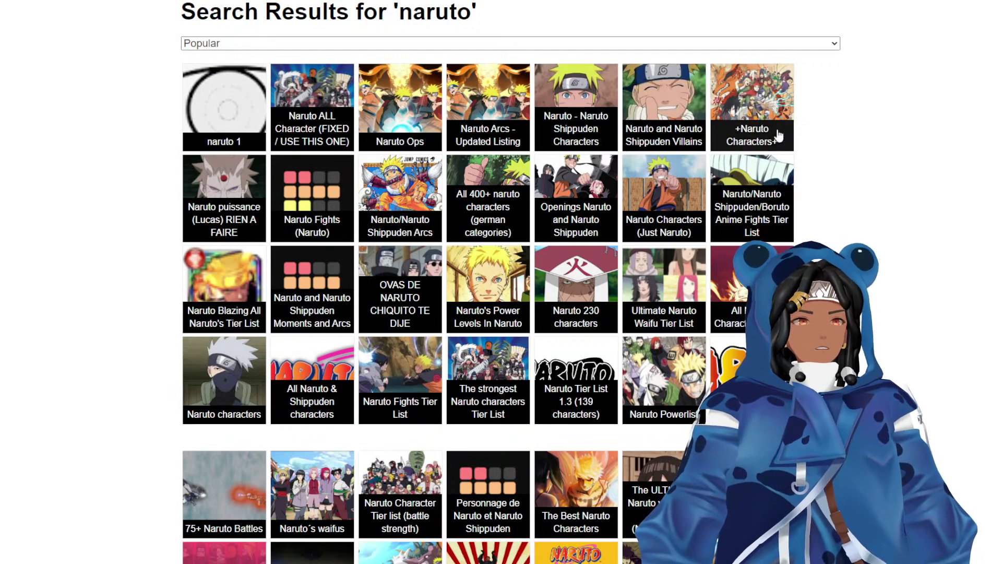
{"action": "scroll", "coordinate": [751, 170], "scroll_direction": "down", "scroll_amount": 2}
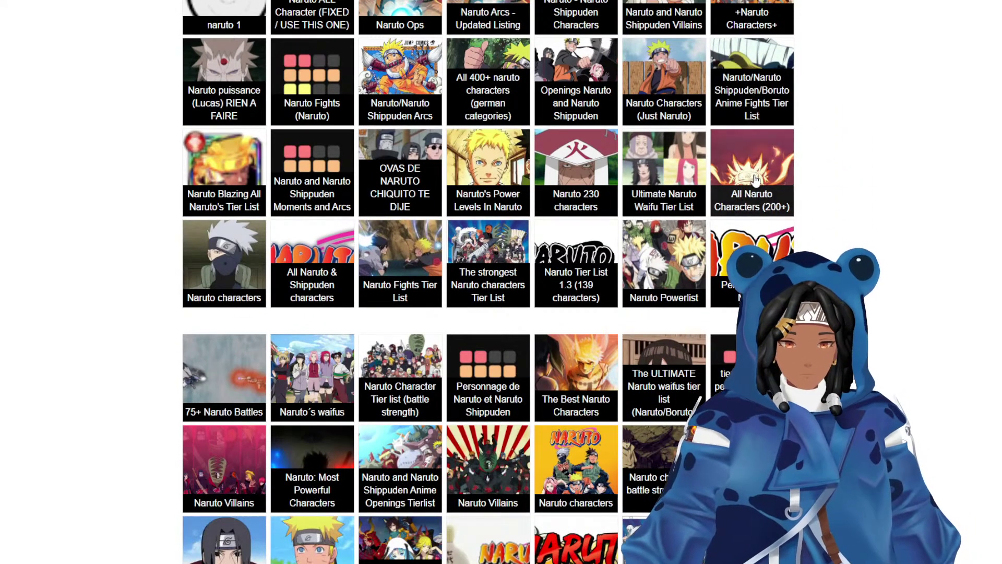
{"action": "left_click", "coordinate": [197, 461]}
Examine the Naruto Villains template's tier rows, its character images and the options below them.
{"action": "scroll", "coordinate": [475, 362], "scroll_direction": "down", "scroll_amount": 6}
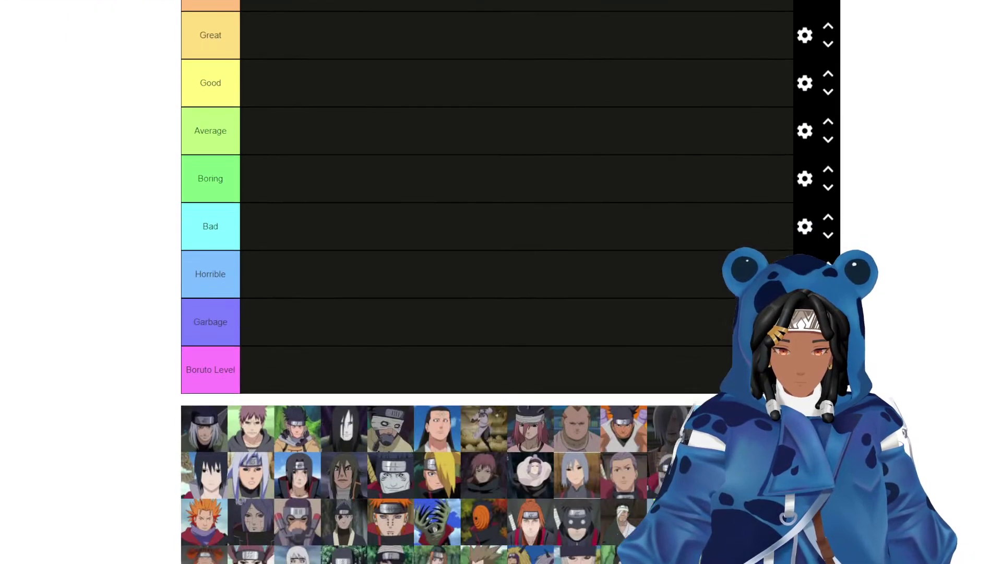
{"action": "scroll", "coordinate": [510, 282], "scroll_direction": "down", "scroll_amount": 6}
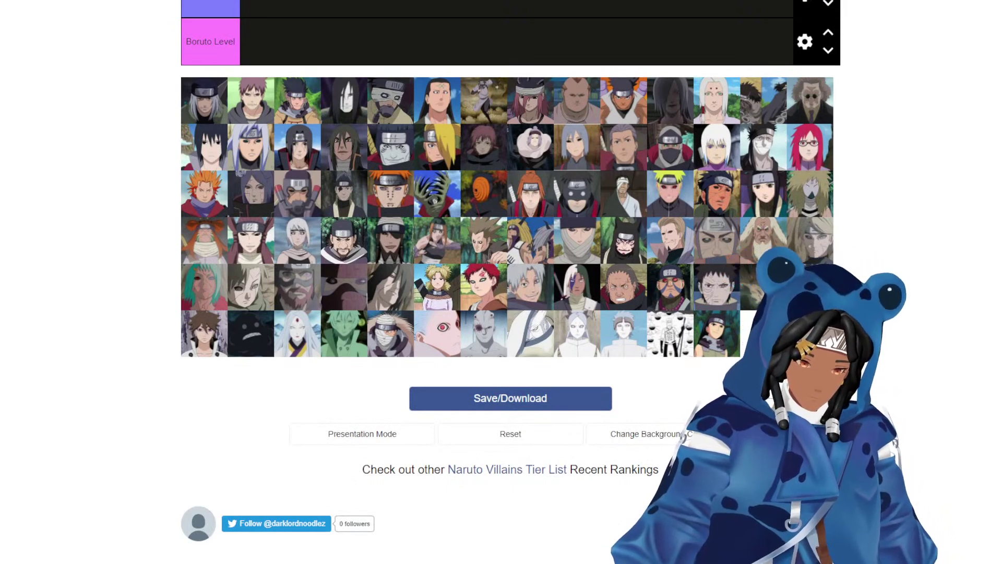
{"action": "scroll", "coordinate": [511, 282], "scroll_direction": "up", "scroll_amount": 2}
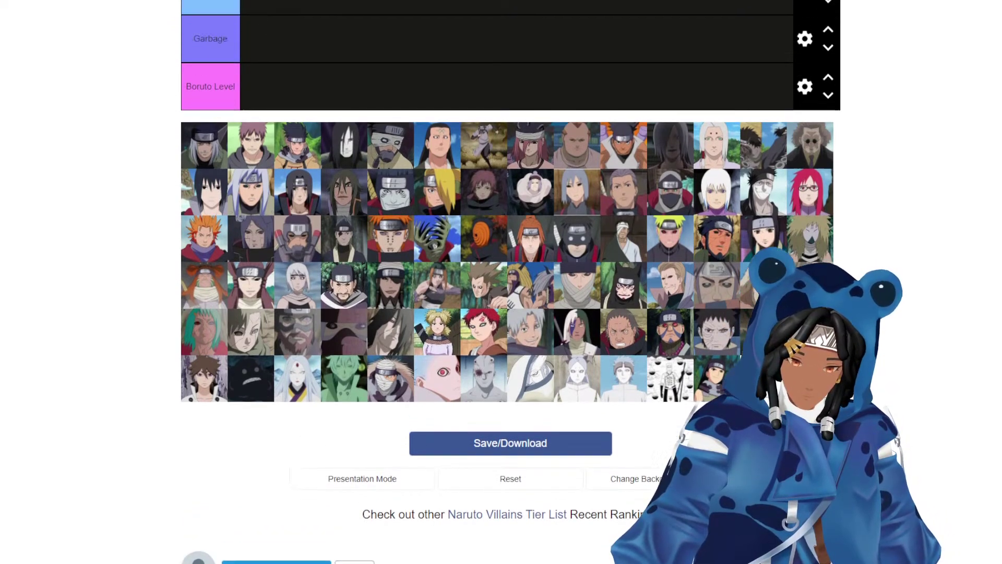
{"action": "scroll", "coordinate": [511, 281], "scroll_direction": "up", "scroll_amount": 5}
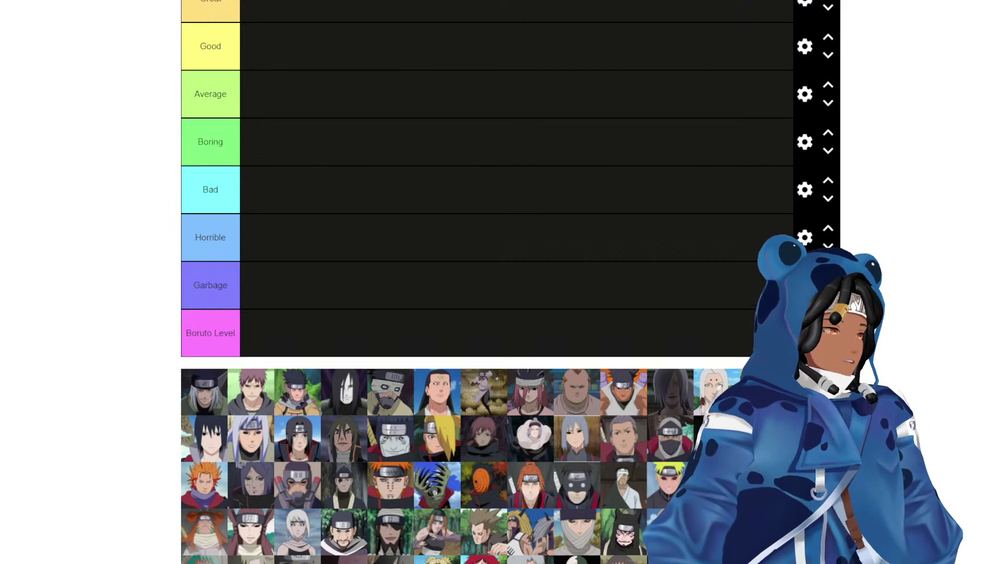
{"action": "scroll", "coordinate": [871, 167], "scroll_direction": "down", "scroll_amount": 3}
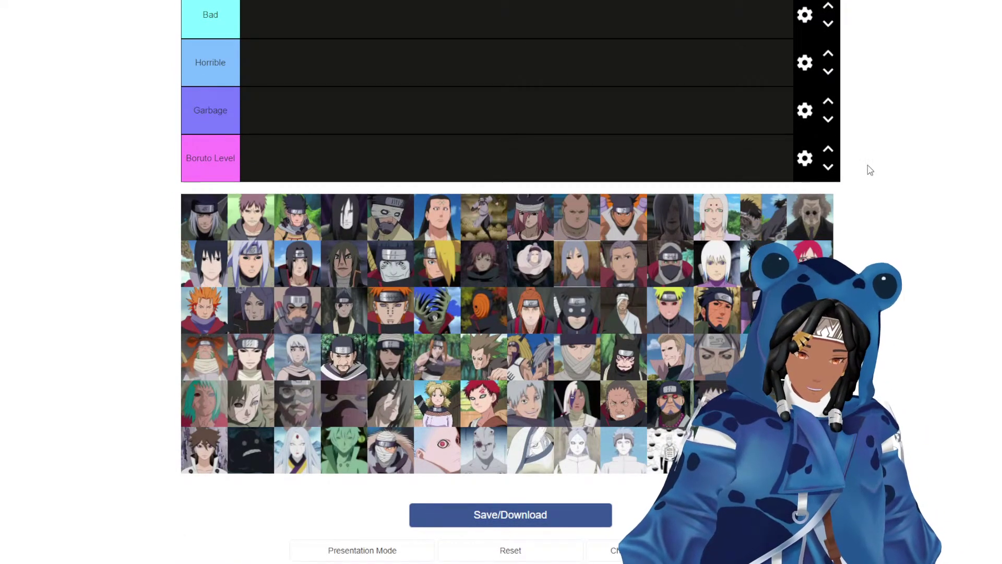
{"action": "scroll", "coordinate": [847, 139], "scroll_direction": "up", "scroll_amount": 3}
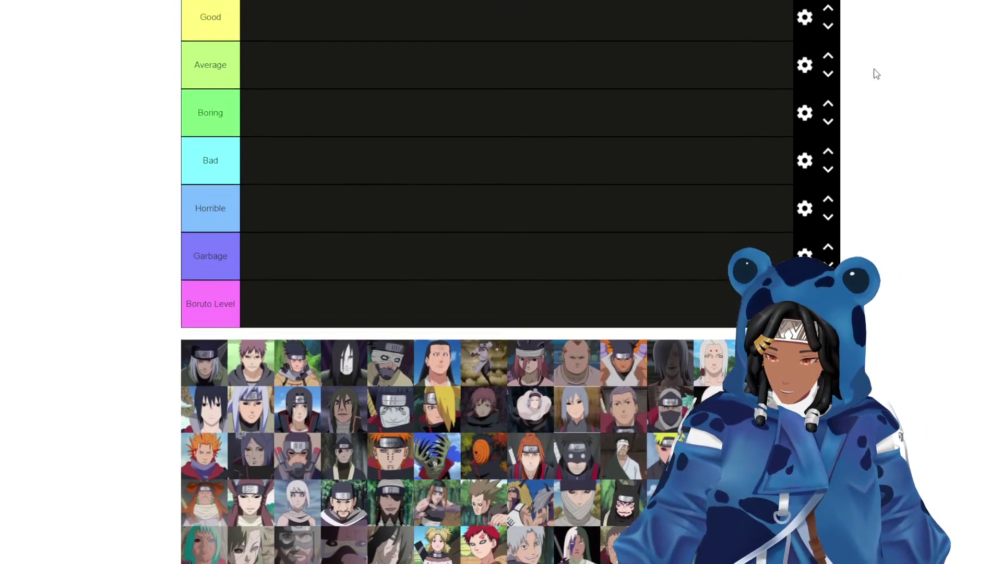
{"action": "scroll", "coordinate": [876, 74], "scroll_direction": "up", "scroll_amount": 7}
{"action": "scroll", "coordinate": [781, 193], "scroll_direction": "down", "scroll_amount": 15}
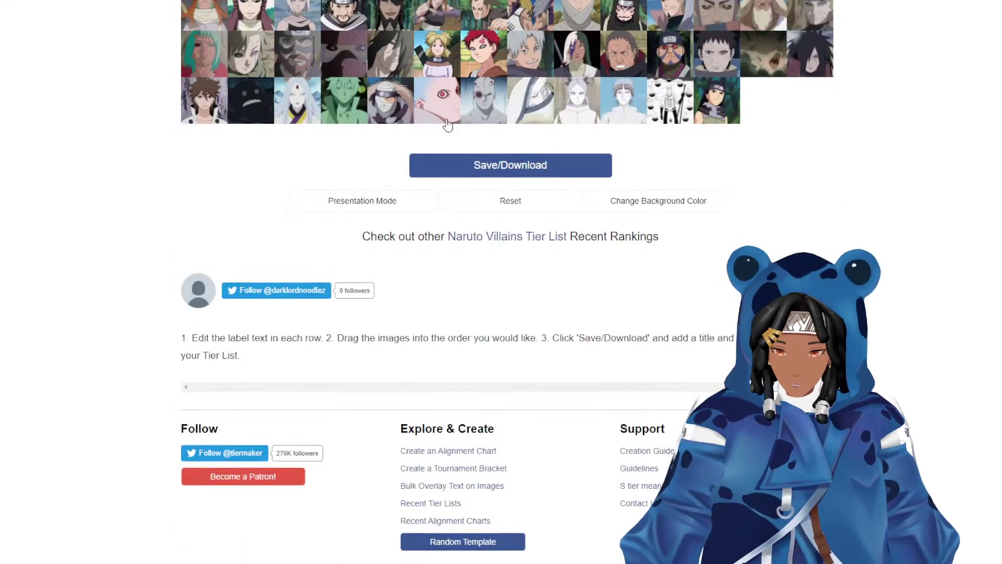
{"action": "left_click", "coordinate": [510, 200]}
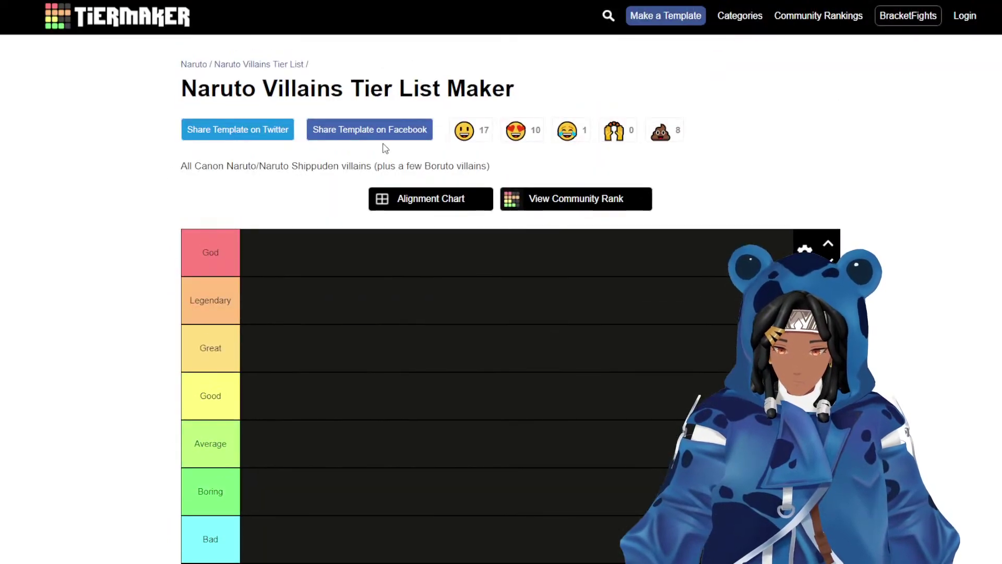
View the Naruto Villains template as an alignment chart and return to the tier list maker.
{"action": "left_click", "coordinate": [431, 200]}
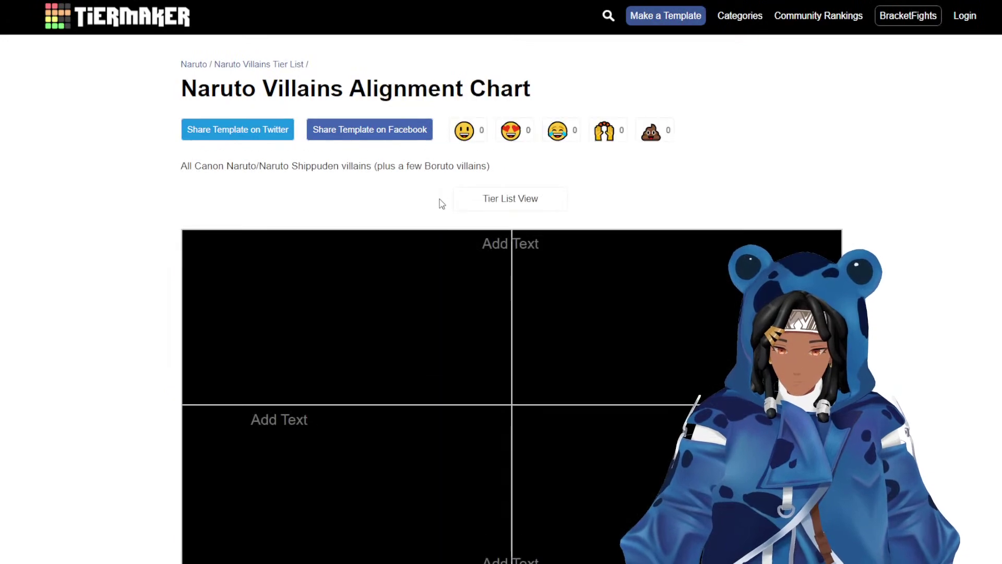
{"action": "scroll", "coordinate": [669, 220], "scroll_direction": "down", "scroll_amount": 5}
{"action": "scroll", "coordinate": [631, 196], "scroll_direction": "up", "scroll_amount": 5}
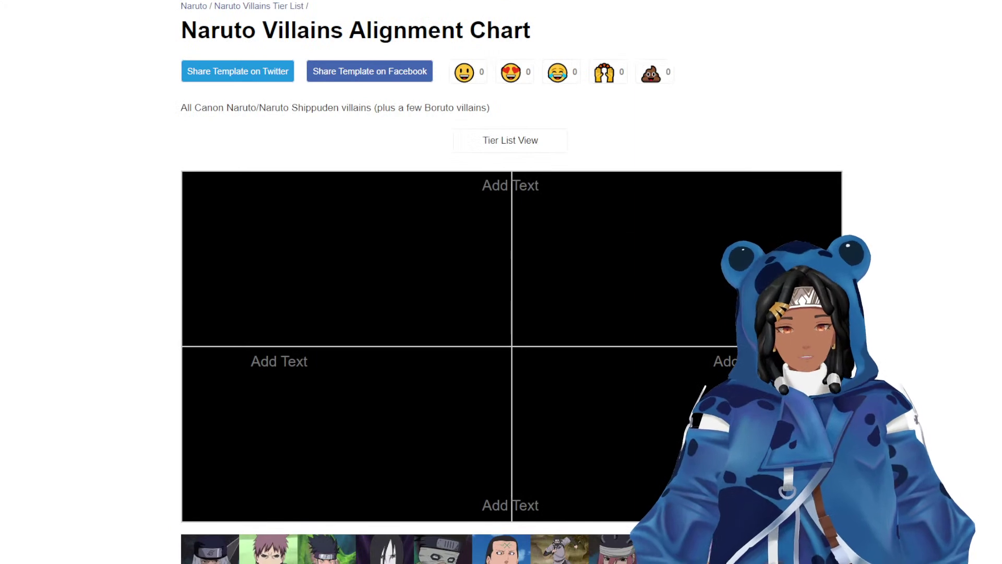
{"action": "key", "text": "alt+Left"}
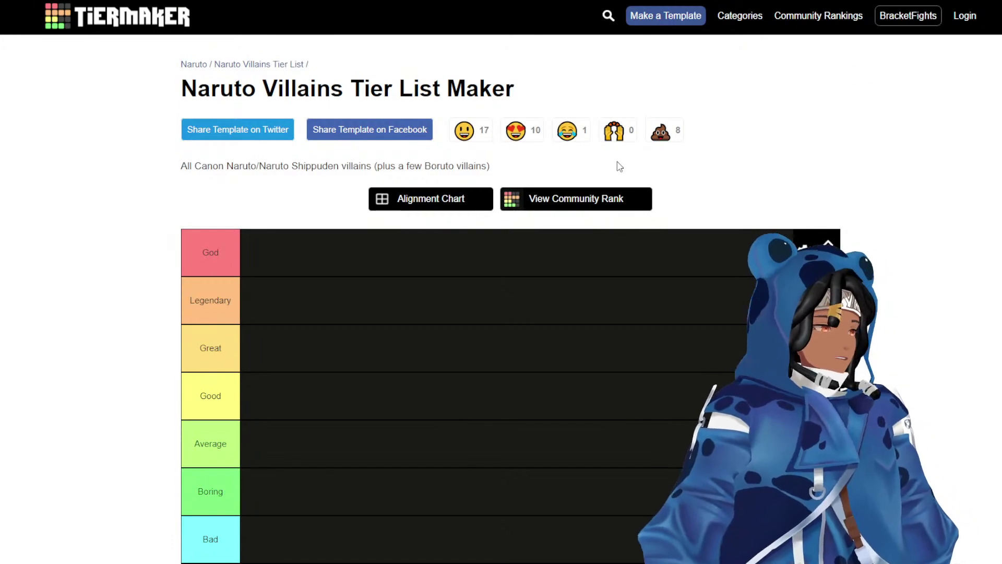
Delete the Legendary and God rows from the tier list.
{"action": "scroll", "coordinate": [577, 163], "scroll_direction": "down", "scroll_amount": 10}
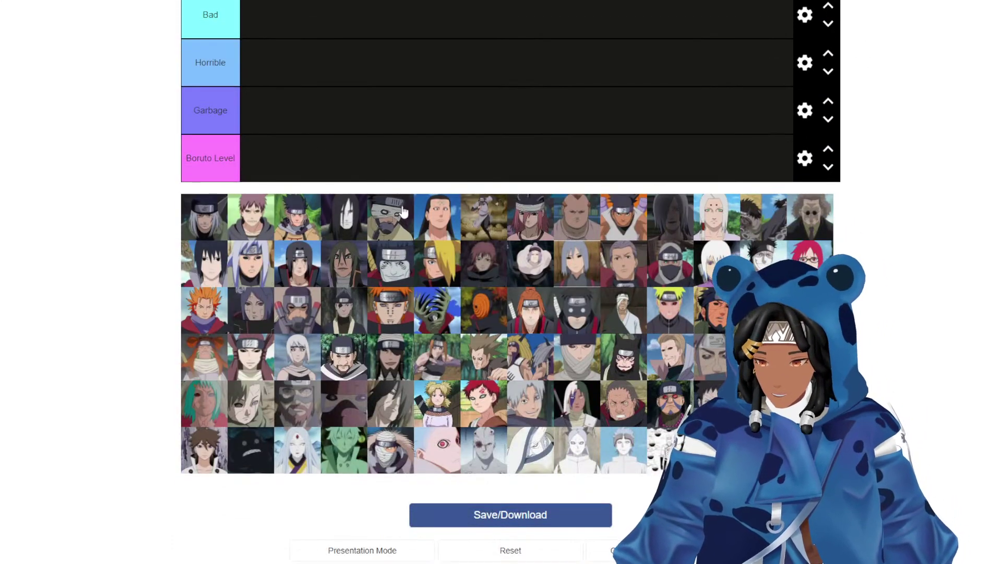
{"action": "scroll", "coordinate": [557, 226], "scroll_direction": "down", "scroll_amount": 5}
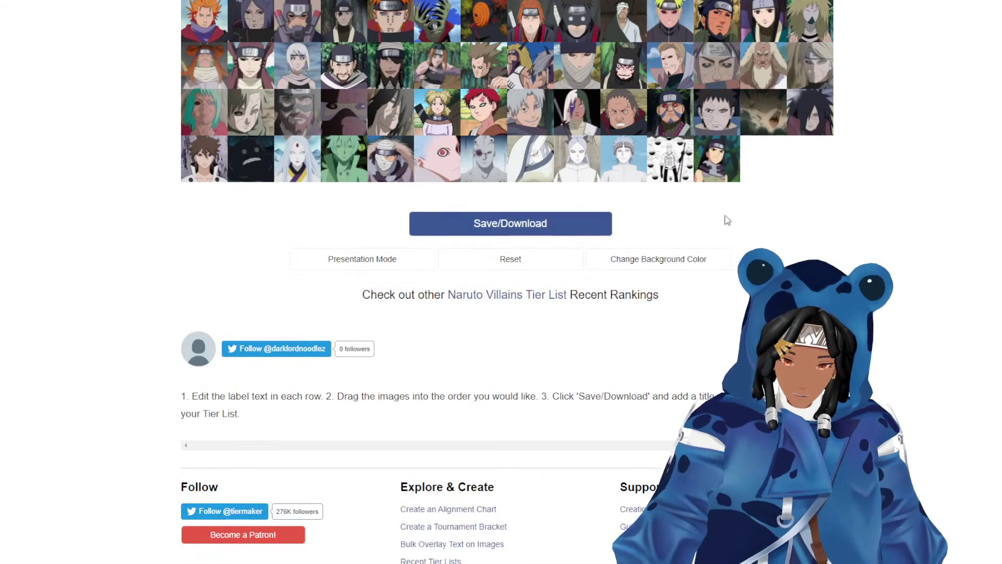
{"action": "scroll", "coordinate": [853, 250], "scroll_direction": "up", "scroll_amount": 1}
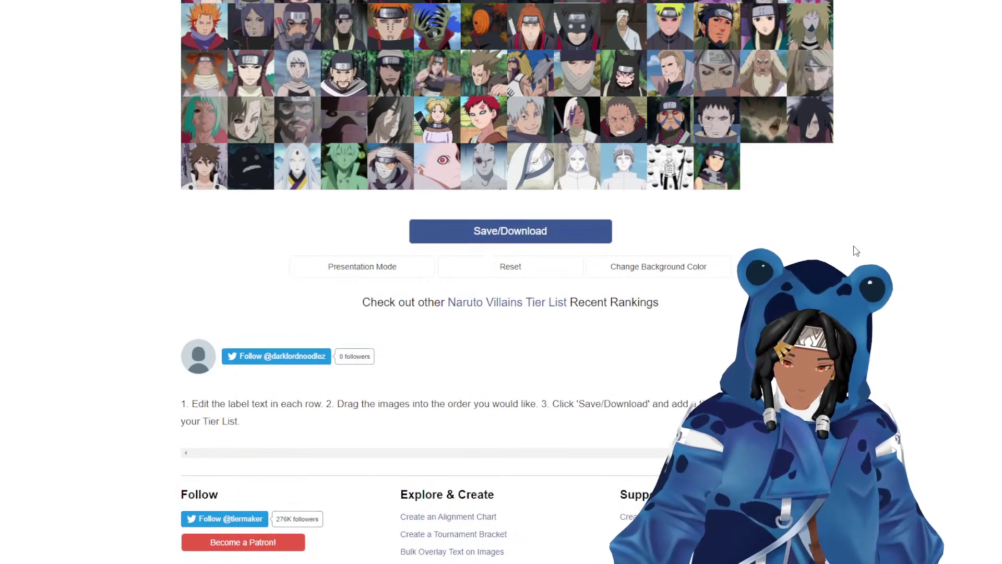
{"action": "scroll", "coordinate": [851, 245], "scroll_direction": "up", "scroll_amount": 7}
{"action": "scroll", "coordinate": [846, 238], "scroll_direction": "up", "scroll_amount": 8}
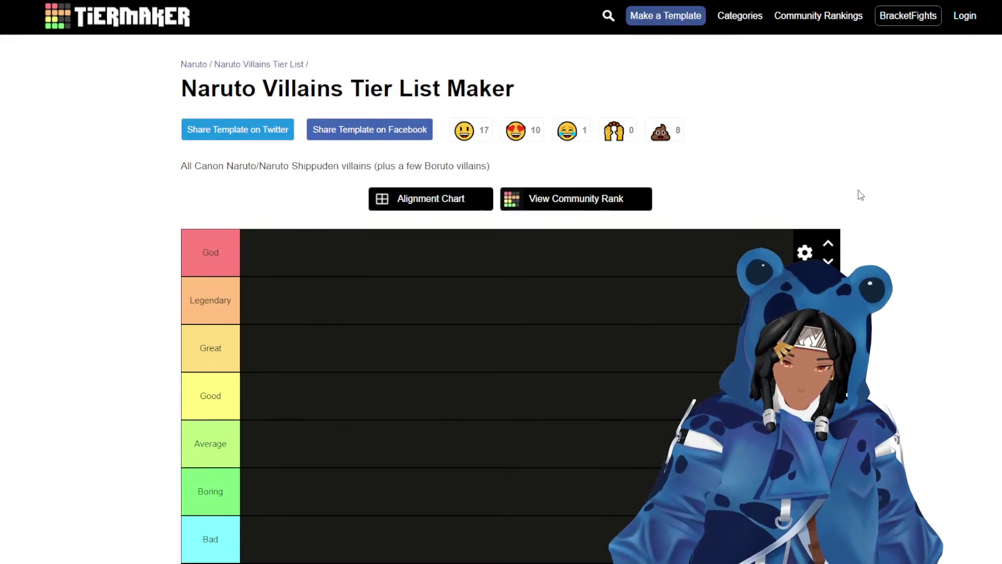
{"action": "scroll", "coordinate": [859, 192], "scroll_direction": "down", "scroll_amount": 1}
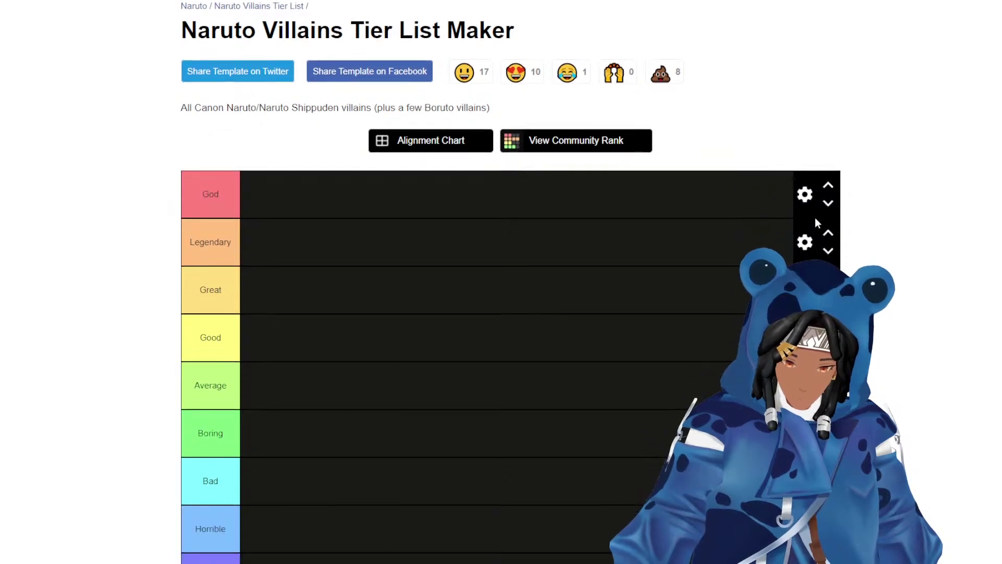
{"action": "left_click", "coordinate": [804, 248]}
{"action": "left_click", "coordinate": [911, 178]}
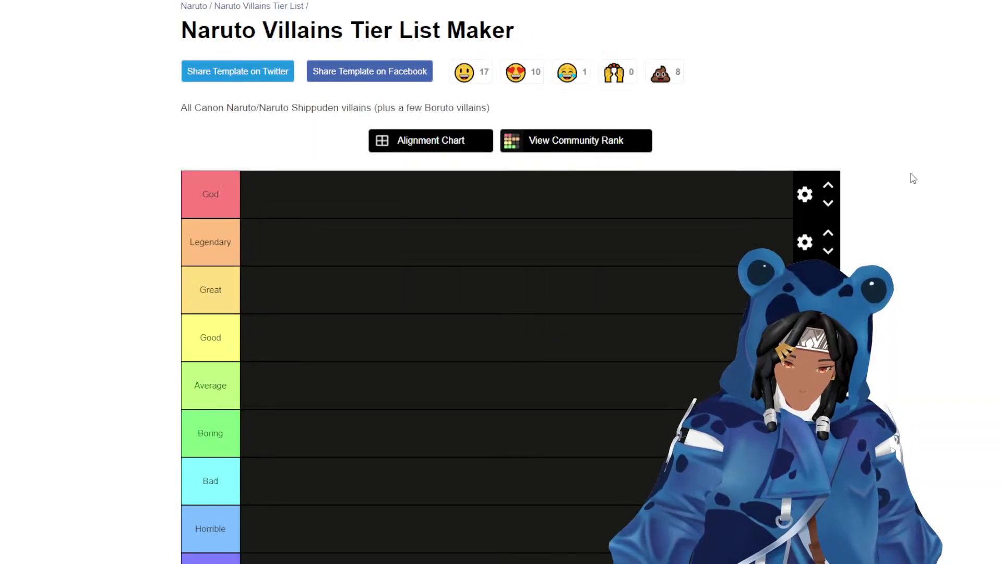
{"action": "left_click", "coordinate": [804, 242]}
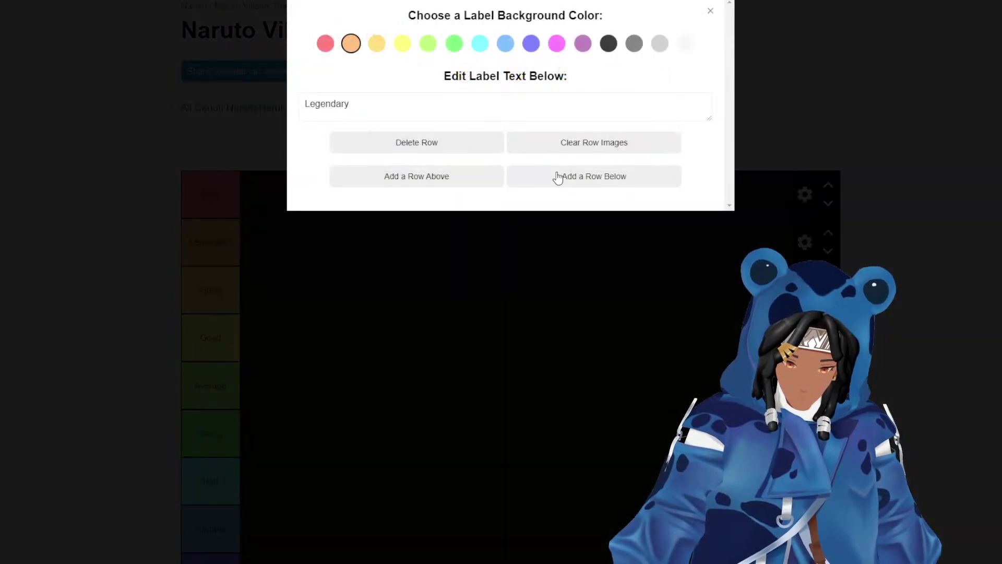
{"action": "left_click", "coordinate": [485, 145]}
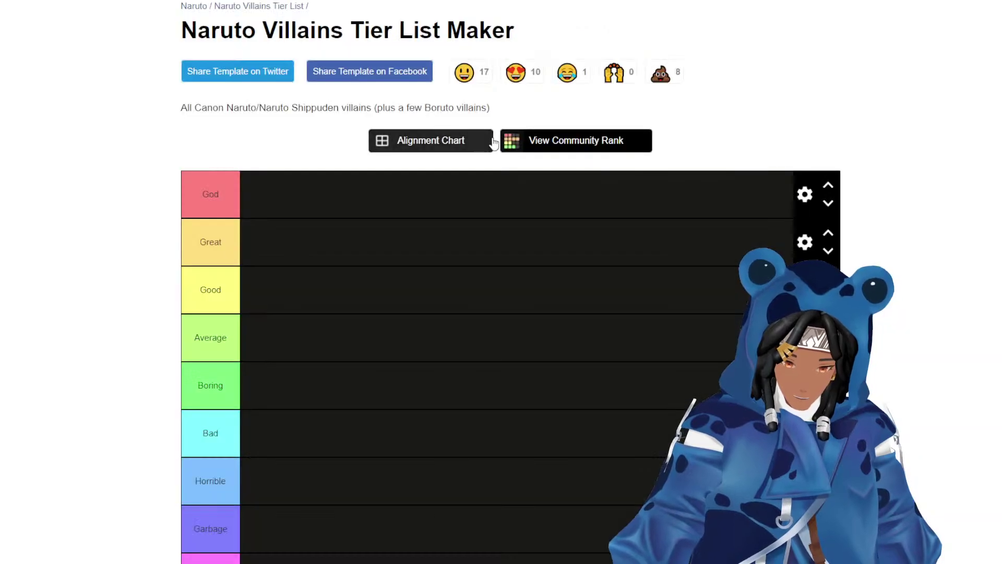
{"action": "left_click", "coordinate": [804, 195]}
{"action": "left_click", "coordinate": [428, 145]}
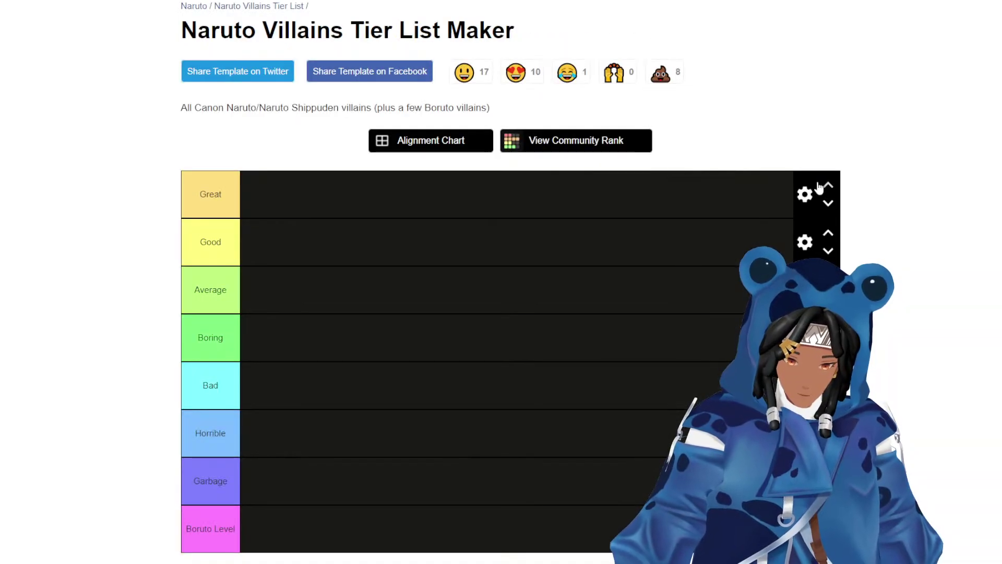
Delete the Great, Good and Average rows from the tier list.
{"action": "left_click", "coordinate": [804, 195]}
{"action": "left_click", "coordinate": [428, 145]}
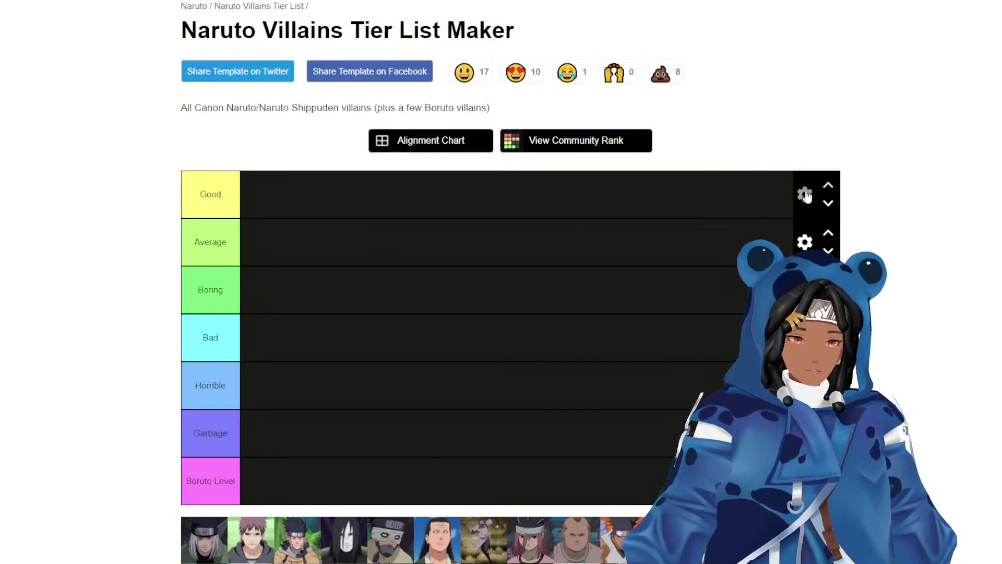
{"action": "left_click", "coordinate": [804, 195]}
{"action": "left_click", "coordinate": [418, 145]}
{"action": "left_click", "coordinate": [804, 194]}
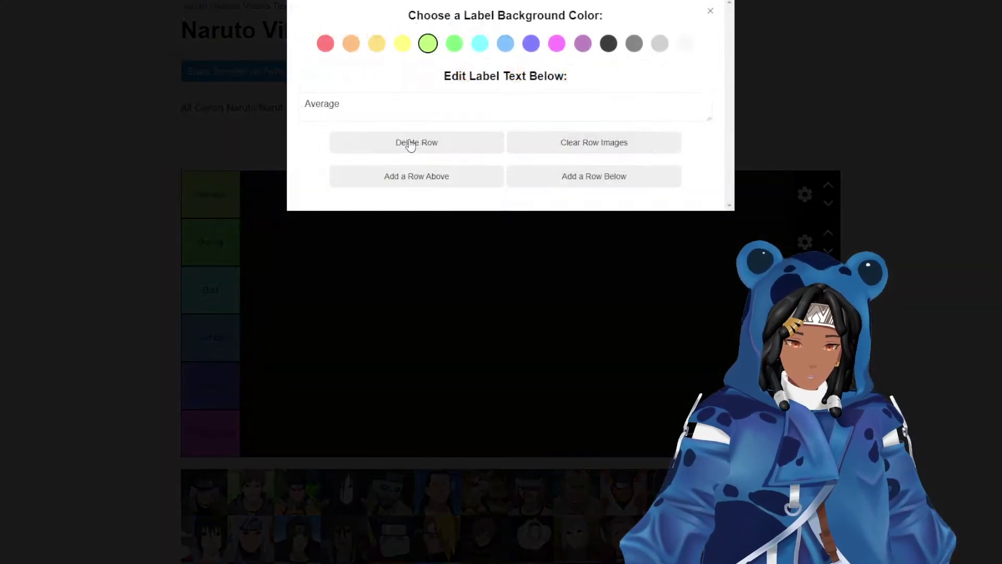
{"action": "left_click", "coordinate": [409, 142]}
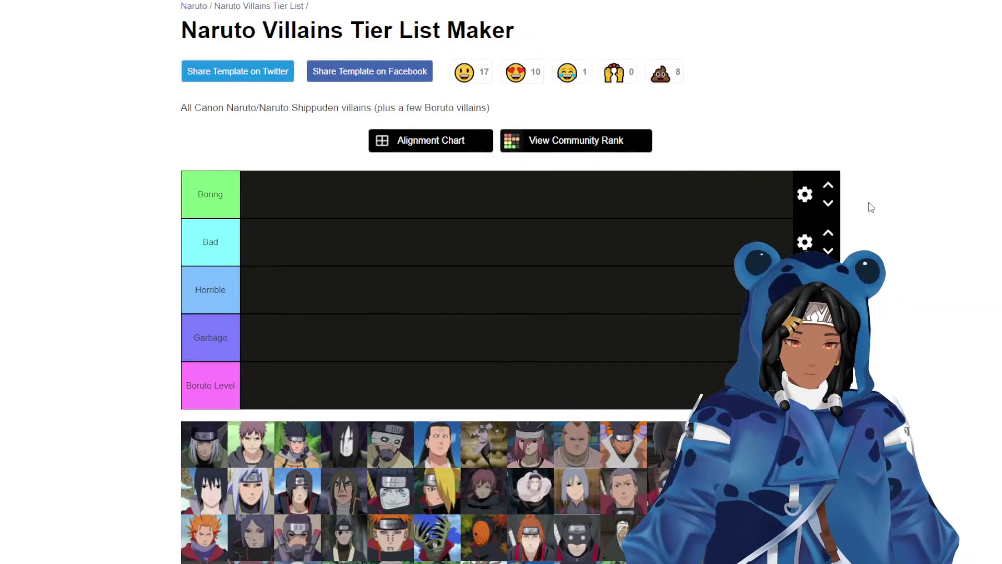
Delete the Boring, Bad, Horrible and Garbage rows, leaving only the Boruto Level row.
{"action": "left_click", "coordinate": [805, 195]}
{"action": "left_click", "coordinate": [428, 146]}
{"action": "left_click", "coordinate": [804, 194]}
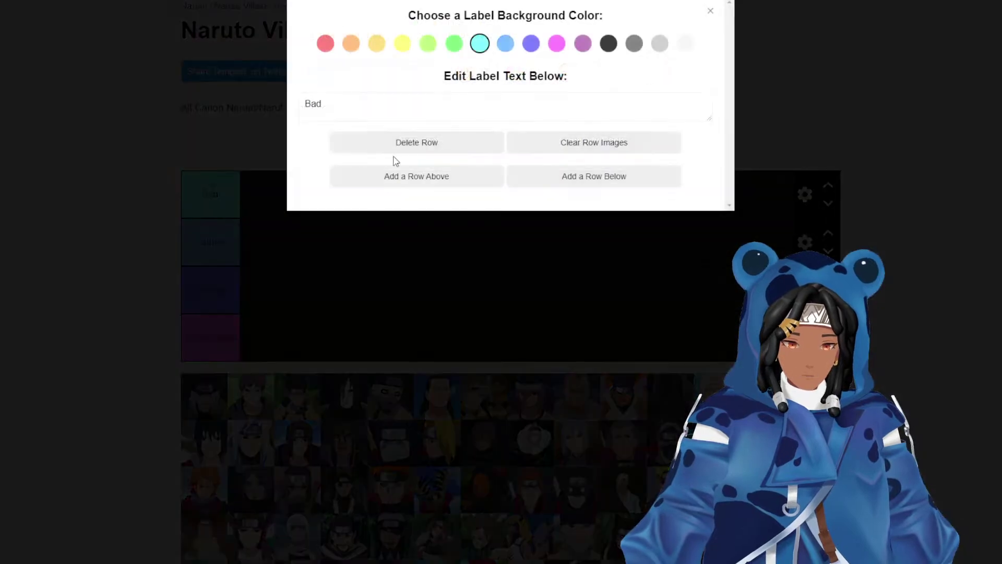
{"action": "left_click", "coordinate": [409, 145]}
{"action": "left_click", "coordinate": [804, 194]}
{"action": "left_click", "coordinate": [431, 149]}
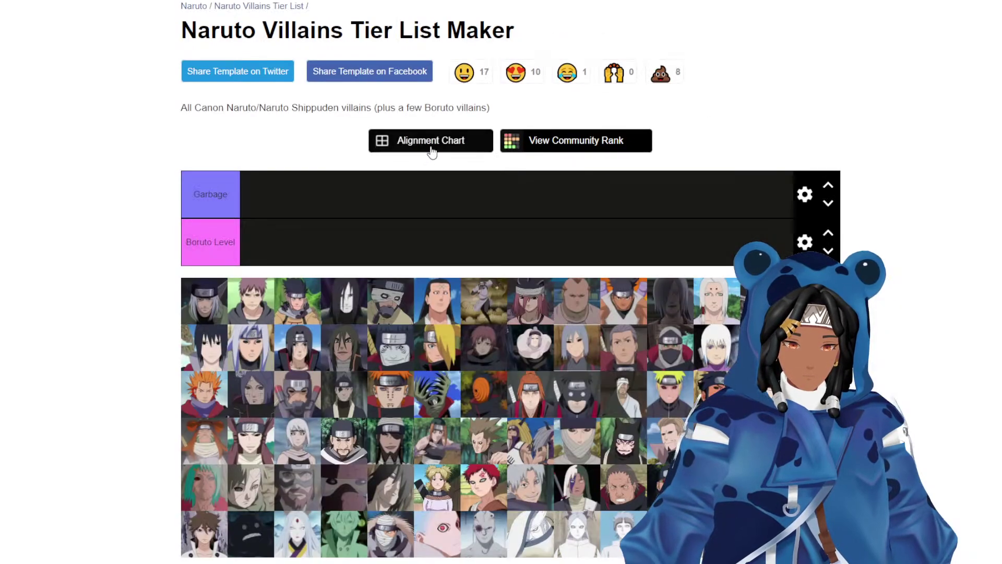
{"action": "left_click", "coordinate": [804, 194]}
{"action": "left_click", "coordinate": [425, 144]}
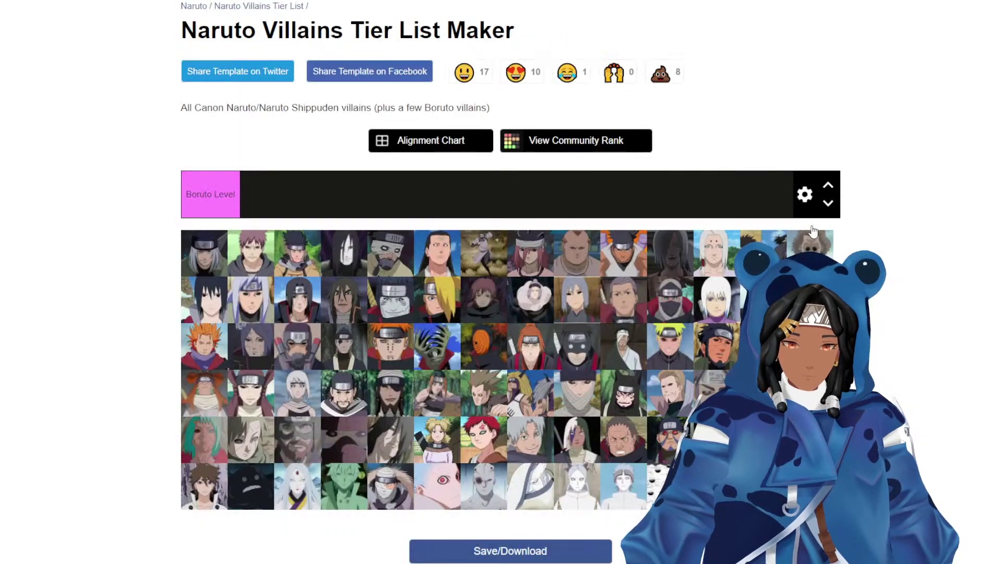
Change the Boruto Level row's label background color to red.
{"action": "left_click", "coordinate": [804, 195]}
{"action": "left_click", "coordinate": [325, 45]}
{"action": "left_click", "coordinate": [250, 136]}
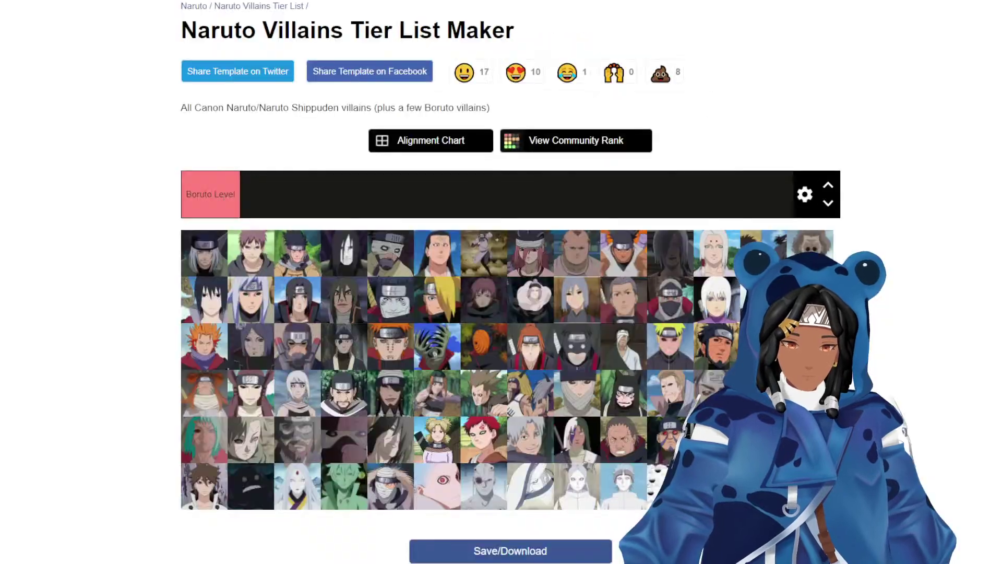
Rename the Boruto Level row to S.
{"action": "left_click_drag", "start_coordinate": [235, 194], "coordinate": [165, 193]}
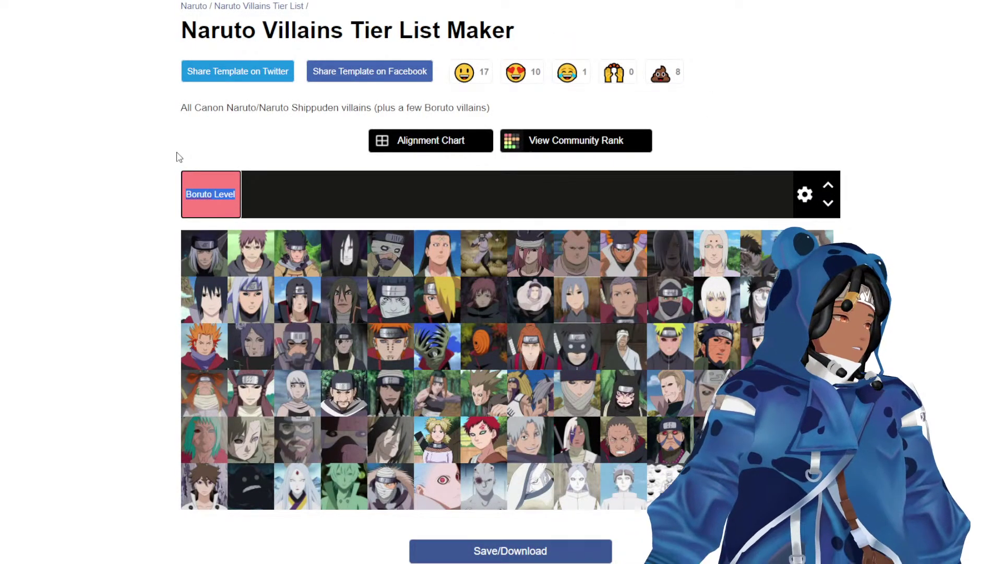
{"action": "type", "text": "S"}
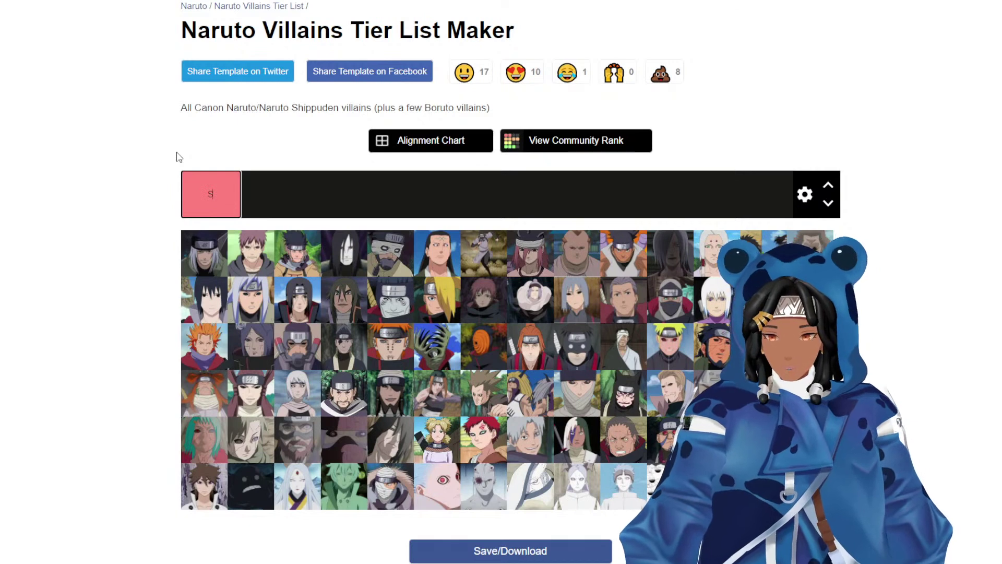
{"action": "left_click", "coordinate": [79, 261]}
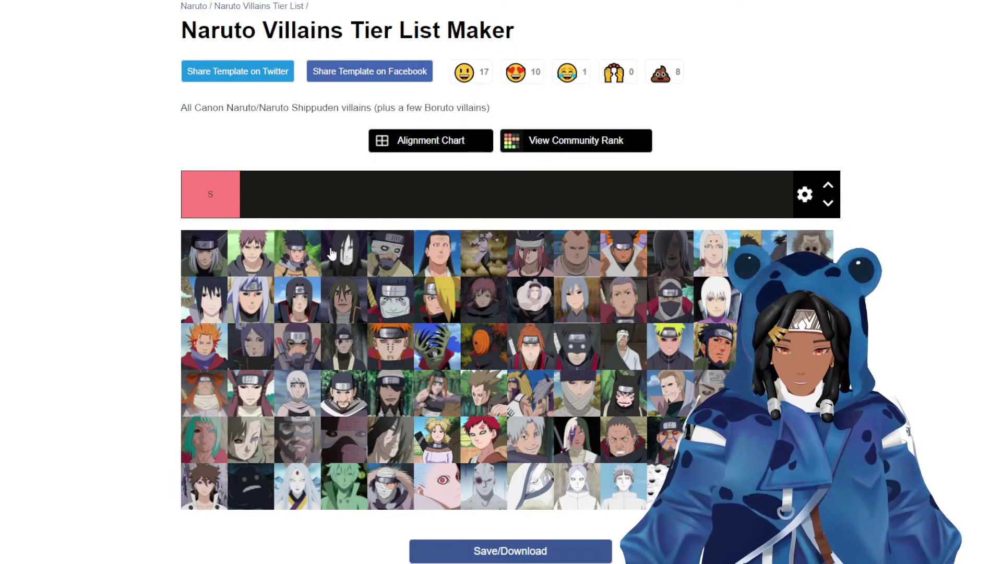
Place Orochimaru, Itachi and Kisame in the S row, in that order.
{"action": "left_click_drag", "start_coordinate": [347, 261], "coordinate": [326, 203]}
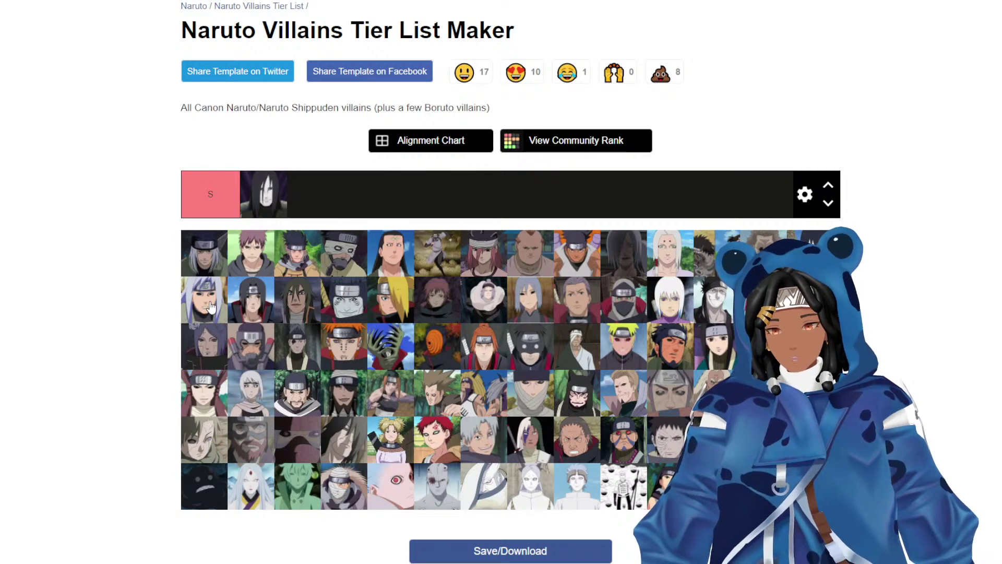
{"action": "left_click_drag", "start_coordinate": [257, 306], "coordinate": [310, 194]}
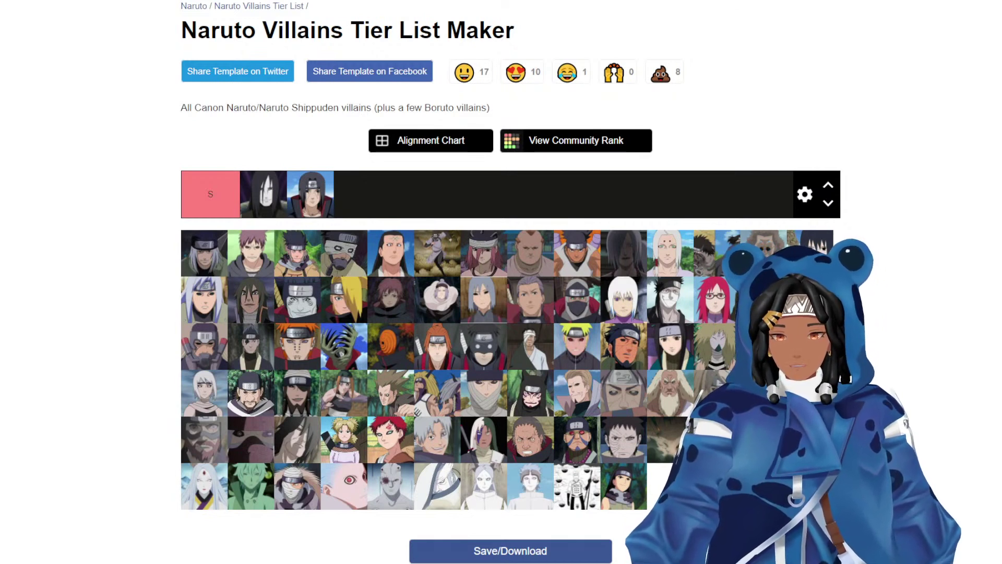
{"action": "left_click_drag", "start_coordinate": [295, 307], "coordinate": [363, 207]}
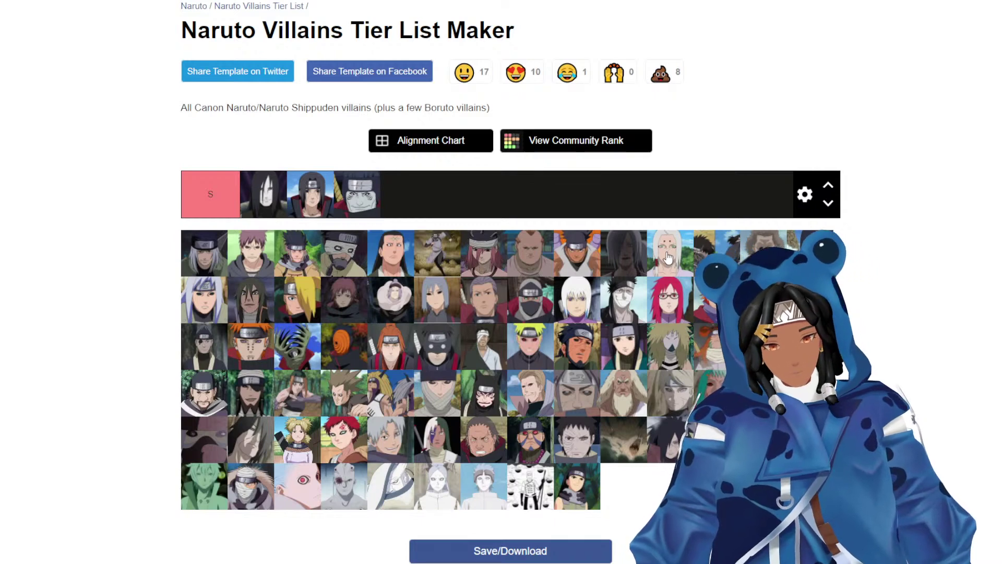
Add Kimimaro, Sasori and the red-haired young Gaara to the S row after Kisame.
{"action": "left_click_drag", "start_coordinate": [668, 256], "coordinate": [657, 248]}
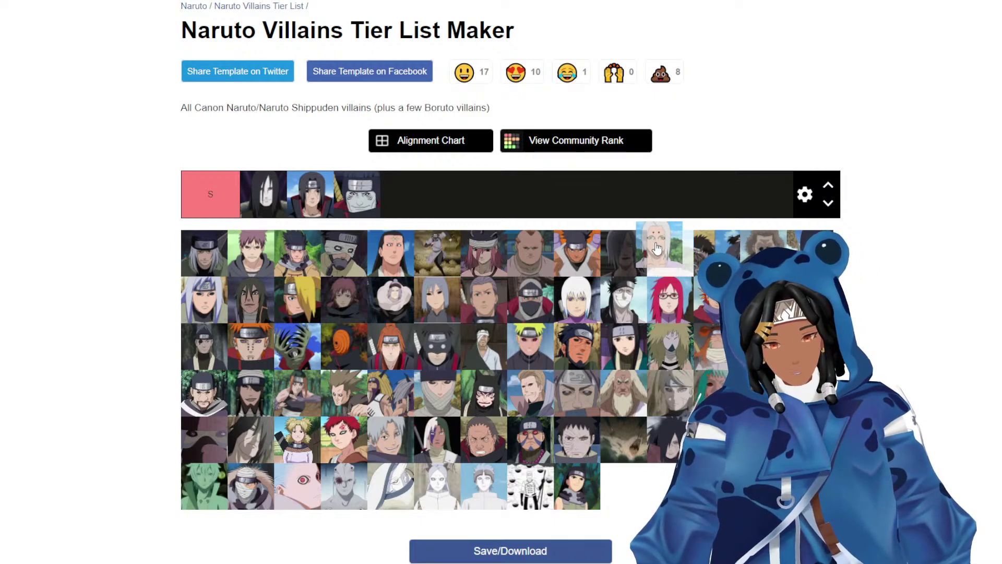
{"action": "left_click_drag", "start_coordinate": [656, 248], "coordinate": [656, 247]}
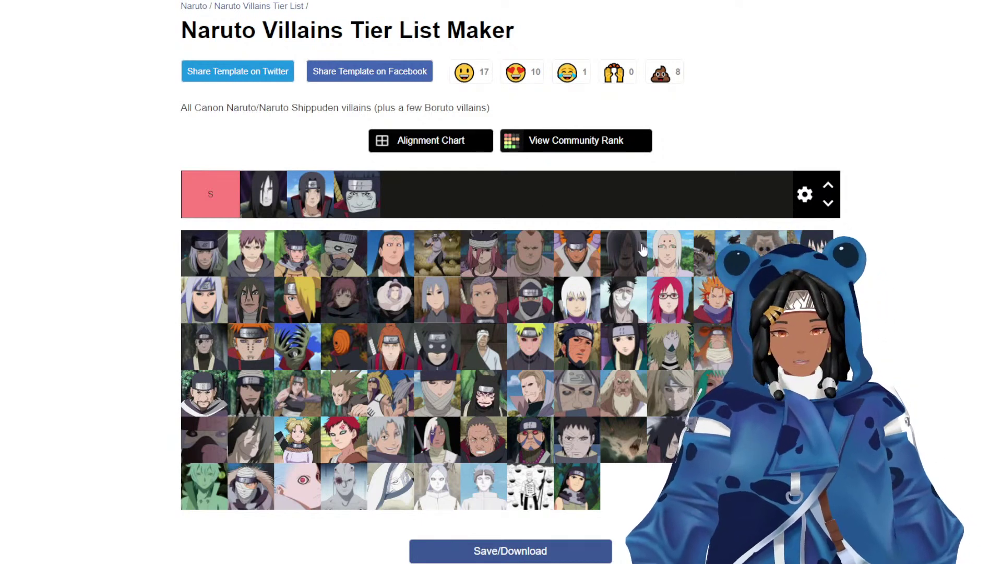
{"action": "left_click_drag", "start_coordinate": [672, 254], "coordinate": [485, 194]}
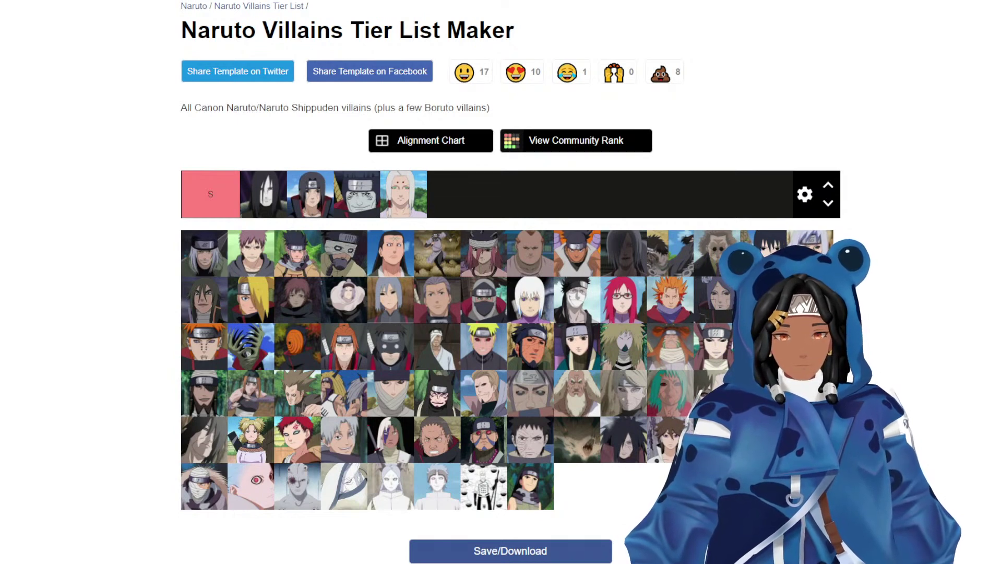
{"action": "left_click_drag", "start_coordinate": [300, 302], "coordinate": [450, 193]}
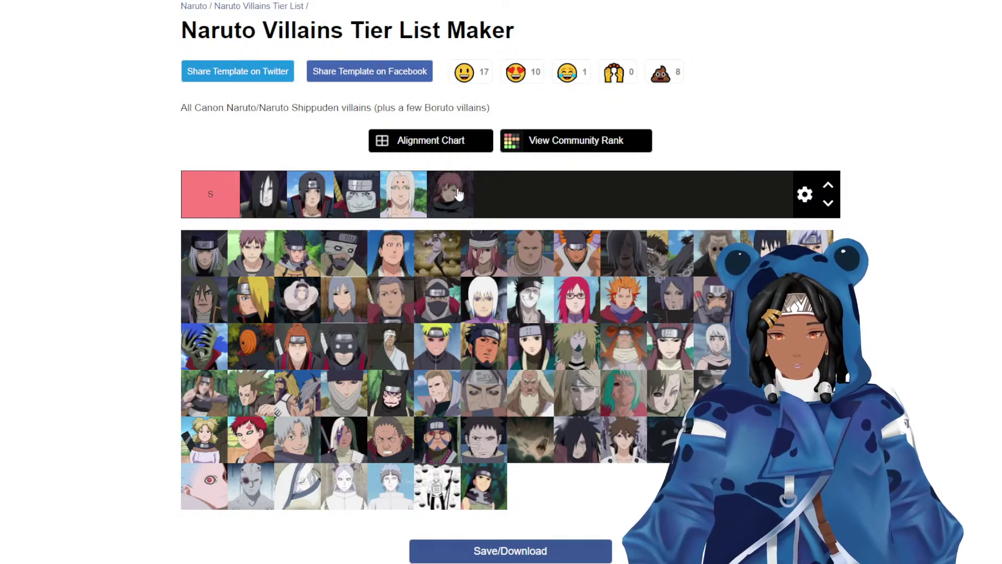
{"action": "mouse_move", "coordinate": [458, 194]}
{"action": "left_mouse_down"}
{"action": "mouse_move", "coordinate": [462, 230]}
{"action": "mouse_move", "coordinate": [467, 198]}
{"action": "left_mouse_up"}
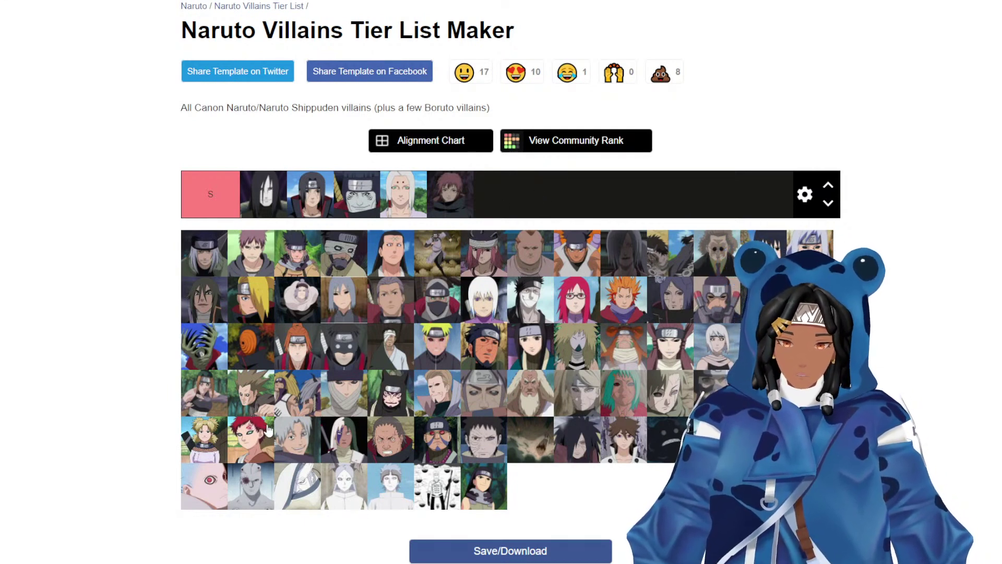
{"action": "left_click_drag", "start_coordinate": [257, 437], "coordinate": [354, 391]}
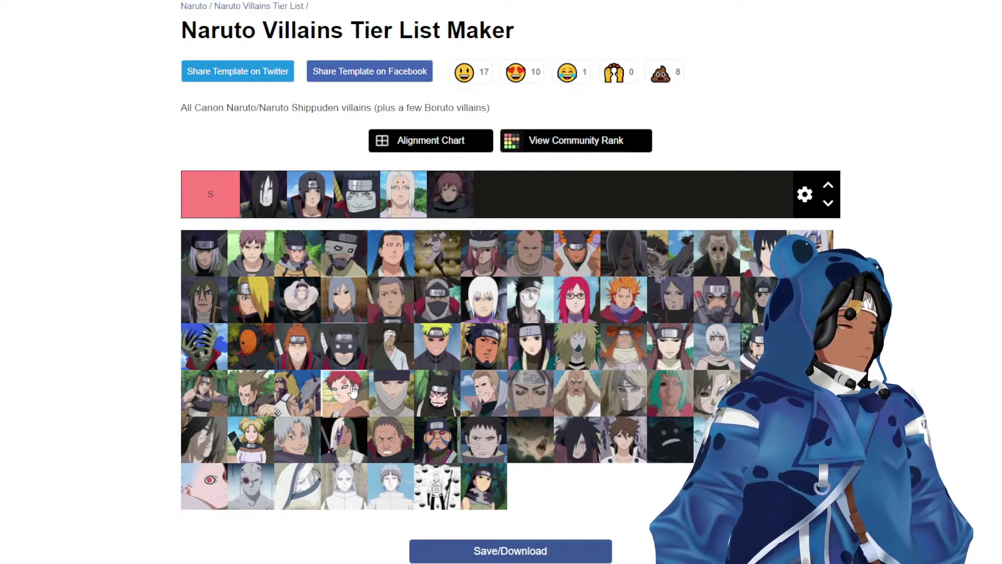
{"action": "left_click_drag", "start_coordinate": [353, 391], "coordinate": [495, 184]}
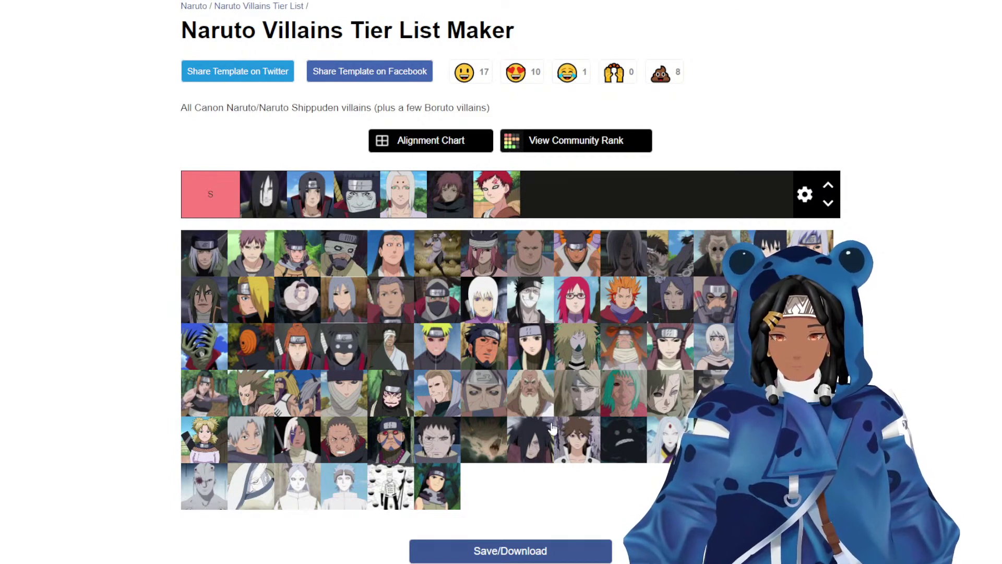
Insert Zabuza, Haku and Madara, in that order, at the start of the S row before Orochimaru.
{"action": "left_click_drag", "start_coordinate": [527, 458], "coordinate": [267, 193]}
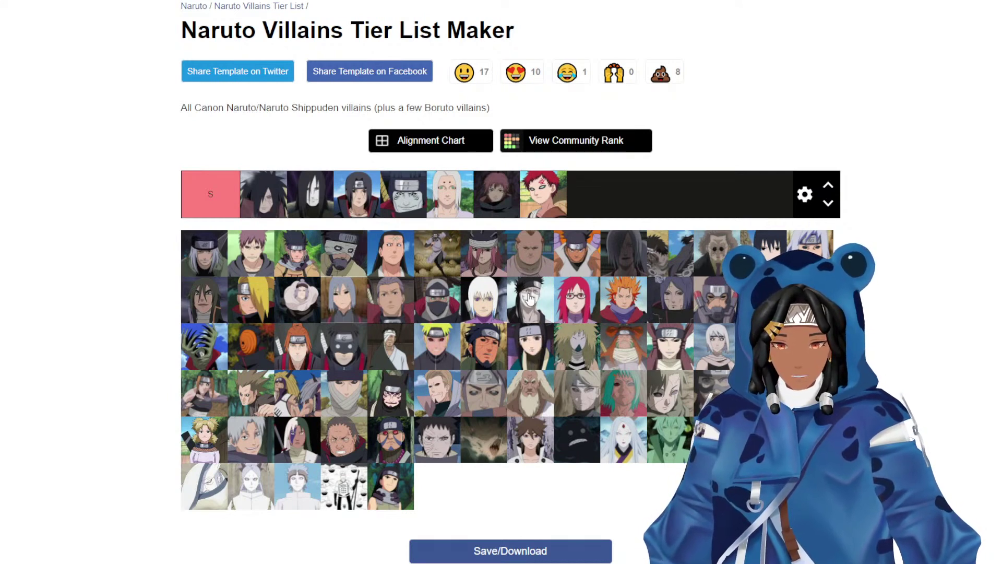
{"action": "left_click_drag", "start_coordinate": [528, 297], "coordinate": [264, 194]}
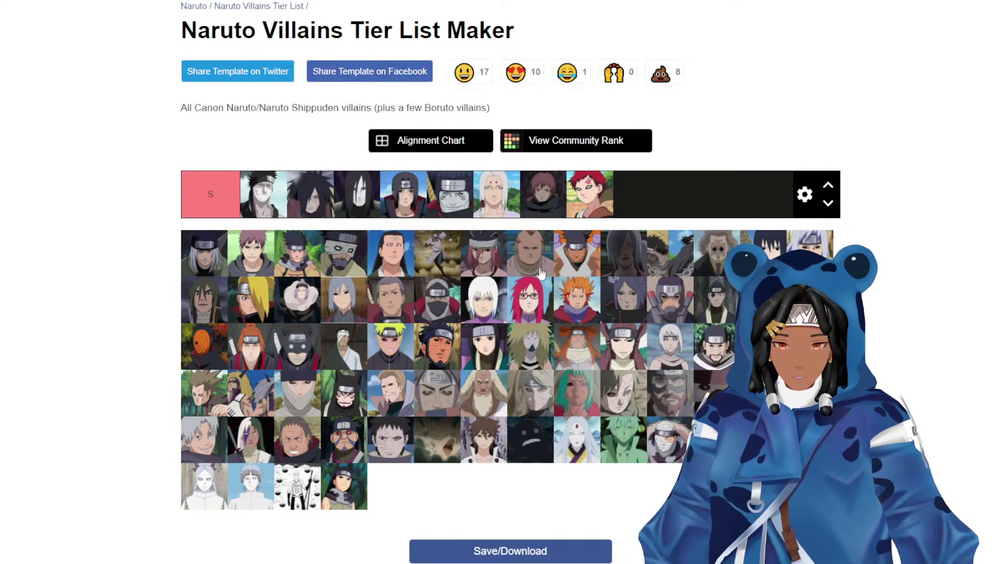
{"action": "left_click_drag", "start_coordinate": [482, 347], "coordinate": [319, 200]}
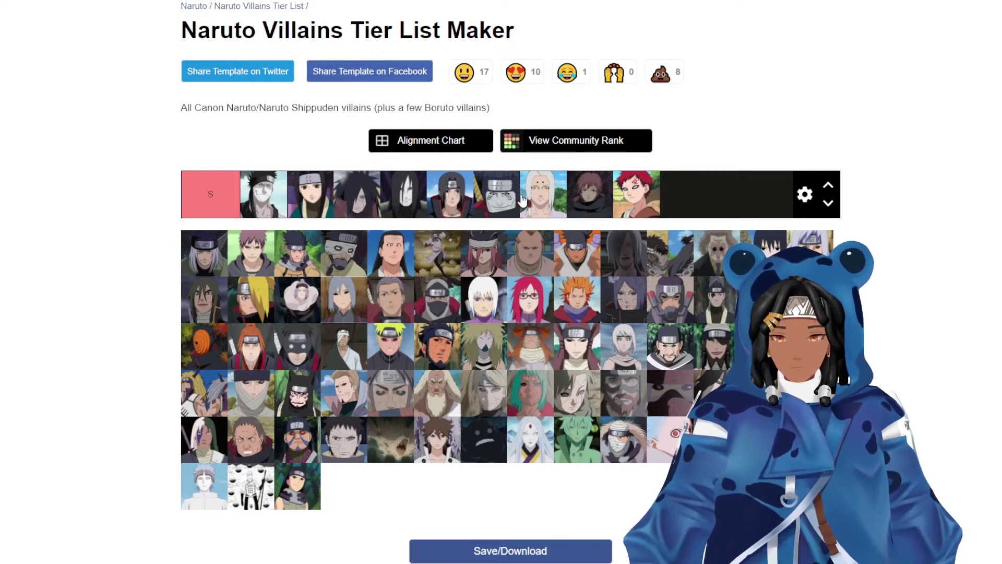
Reorder the end of the S row so that Kimimaro is followed by Gaara, Sasori and Kisame.
{"action": "left_click_drag", "start_coordinate": [502, 194], "coordinate": [522, 186]}
{"action": "left_click_drag", "start_coordinate": [596, 206], "coordinate": [538, 204]}
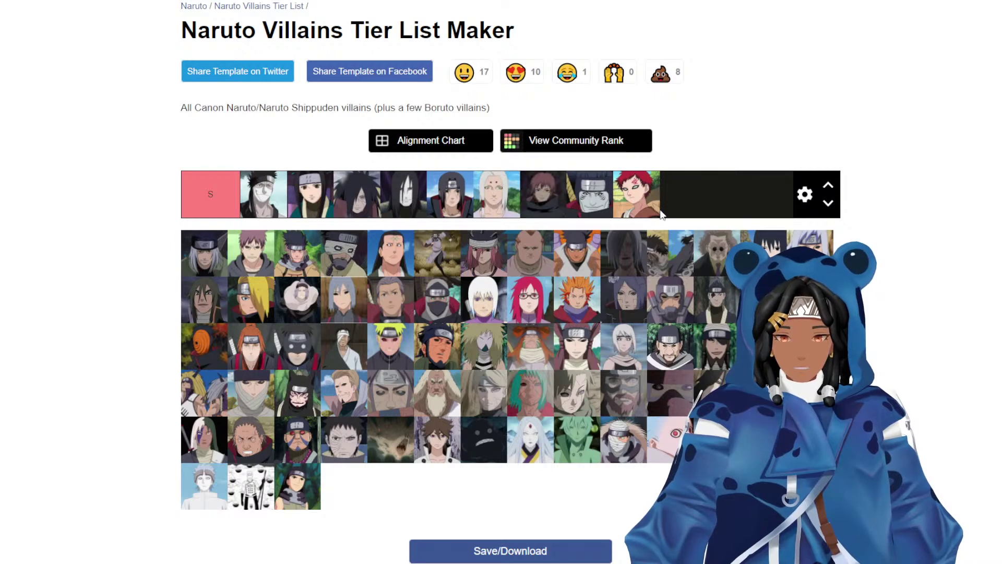
{"action": "left_click_drag", "start_coordinate": [633, 210], "coordinate": [534, 192]}
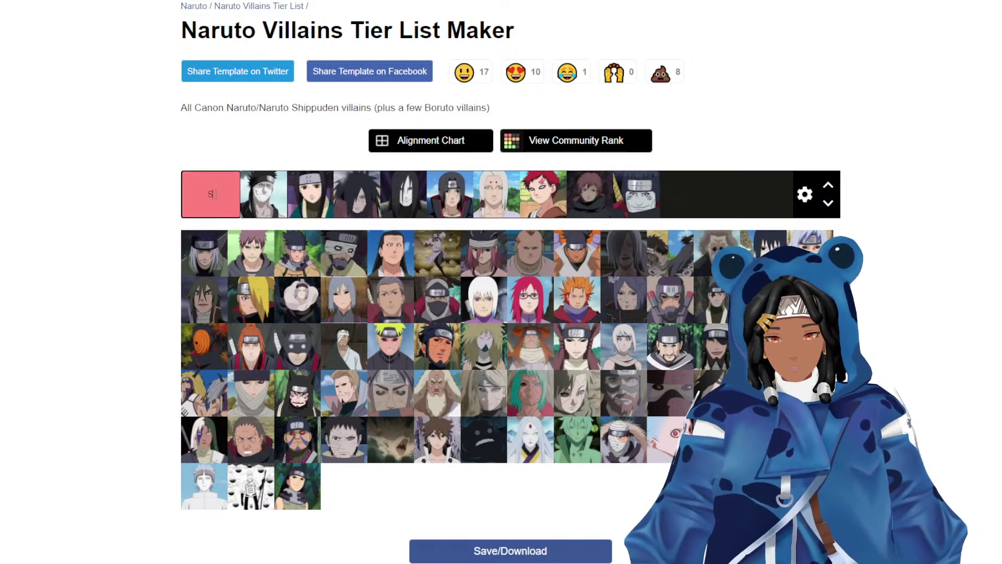
Add "(Not ordered)" on a second line of the S row's label.
{"action": "key", "text": "Return"}
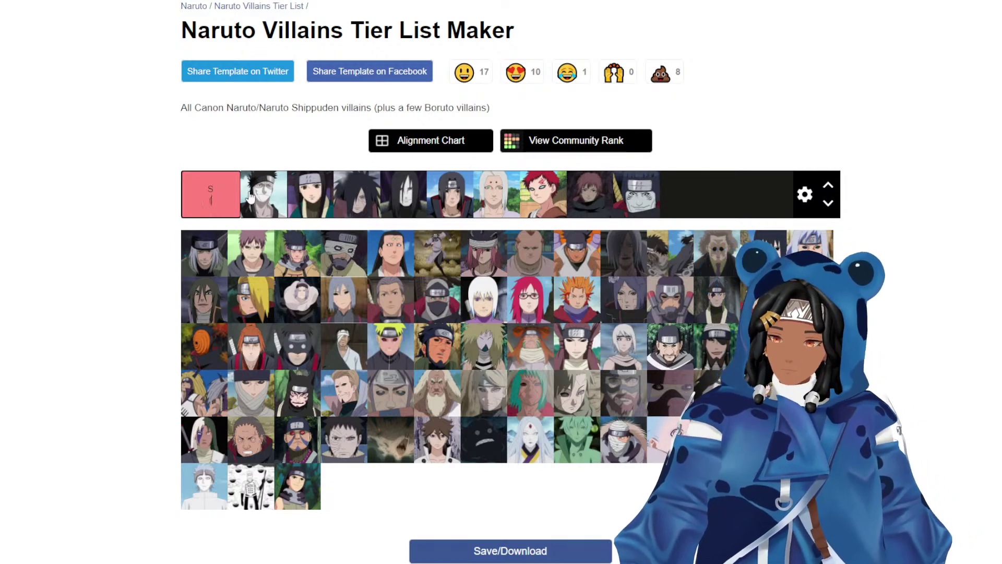
{"action": "type", "text": "(Not ordered"}
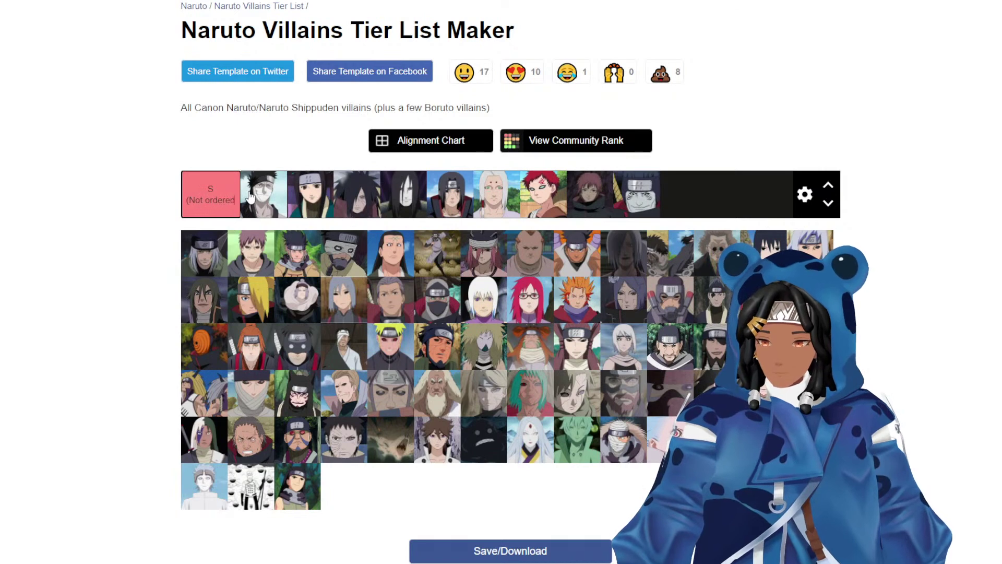
{"action": "type", "text": ")"}
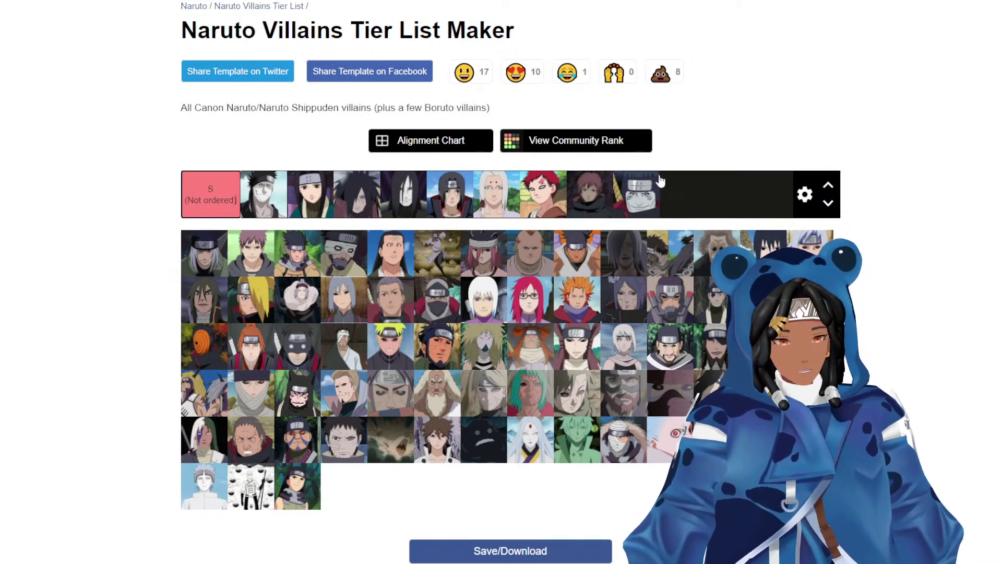
{"action": "left_click", "coordinate": [734, 149]}
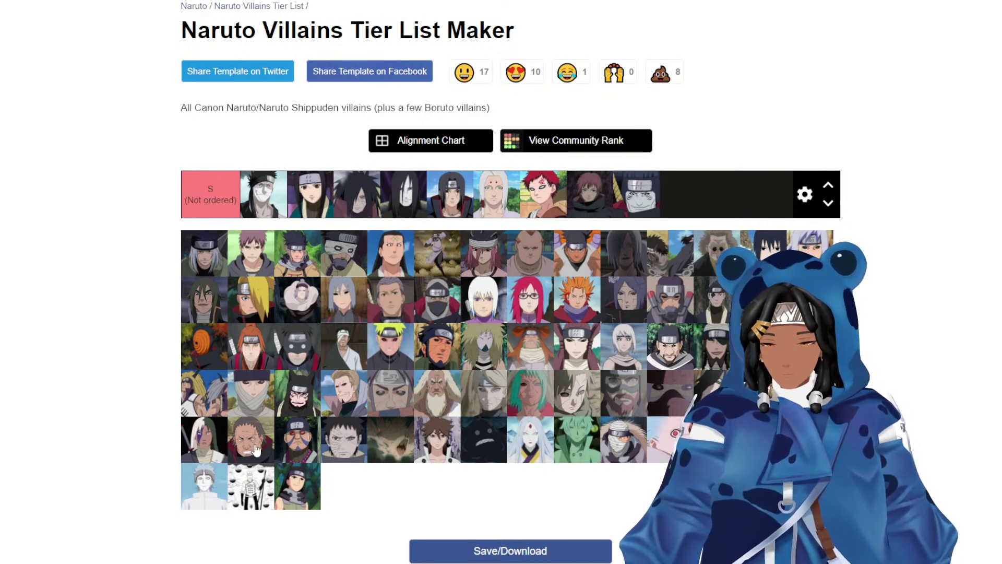
Place Obito in the S row between Madara and Orochimaru.
{"action": "mouse_move", "coordinate": [239, 489]}
{"action": "left_mouse_down"}
{"action": "mouse_move", "coordinate": [315, 500]}
{"action": "mouse_move", "coordinate": [279, 490]}
{"action": "mouse_move", "coordinate": [269, 493]}
{"action": "mouse_move", "coordinate": [280, 506]}
{"action": "mouse_move", "coordinate": [237, 502]}
{"action": "left_mouse_up"}
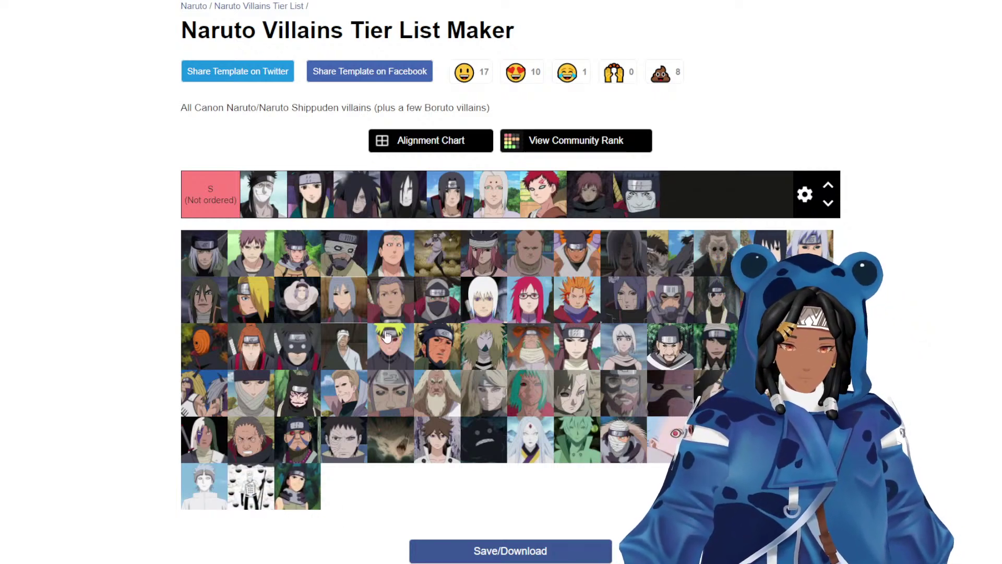
{"action": "mouse_move", "coordinate": [203, 351]}
{"action": "left_mouse_down"}
{"action": "mouse_move", "coordinate": [190, 343]}
{"action": "mouse_move", "coordinate": [196, 362]}
{"action": "left_mouse_up"}
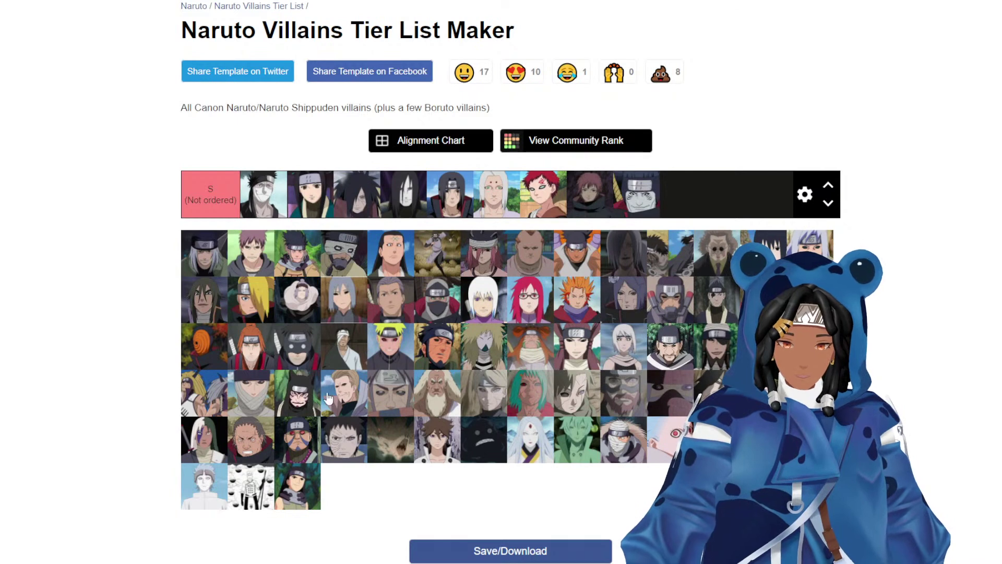
{"action": "left_click_drag", "start_coordinate": [356, 449], "coordinate": [424, 303]}
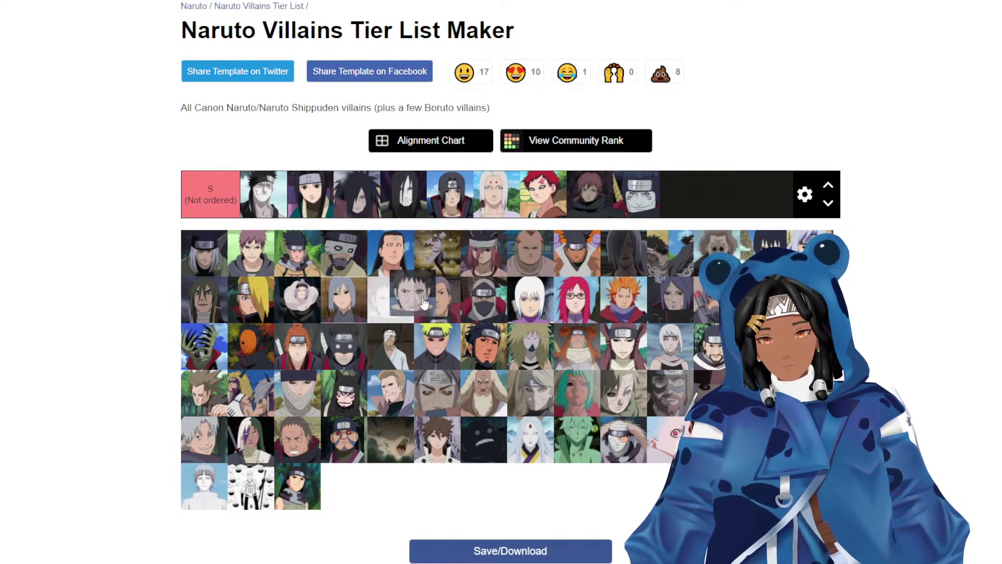
{"action": "left_click_drag", "start_coordinate": [423, 304], "coordinate": [422, 196]}
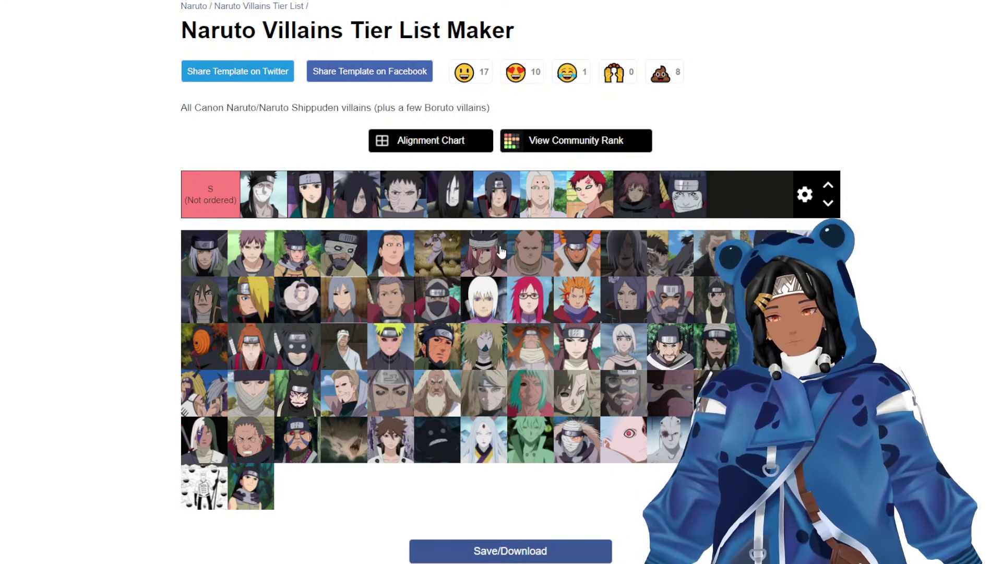
Place the orange-haired Pain in the S row between Obito and Orochimaru, leaving Kankuro in the unranked pool.
{"action": "scroll", "coordinate": [496, 259], "scroll_direction": "up", "scroll_amount": 1}
{"action": "scroll", "coordinate": [490, 267], "scroll_direction": "down", "scroll_amount": 1}
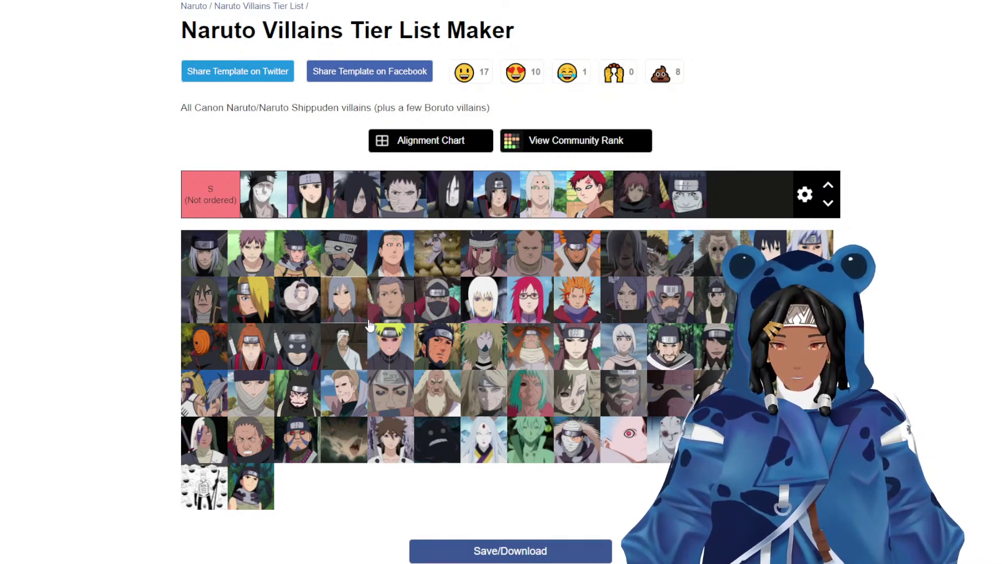
{"action": "left_click_drag", "start_coordinate": [294, 398], "coordinate": [806, 197]}
{"action": "left_click_drag", "start_coordinate": [763, 253], "coordinate": [358, 345]}
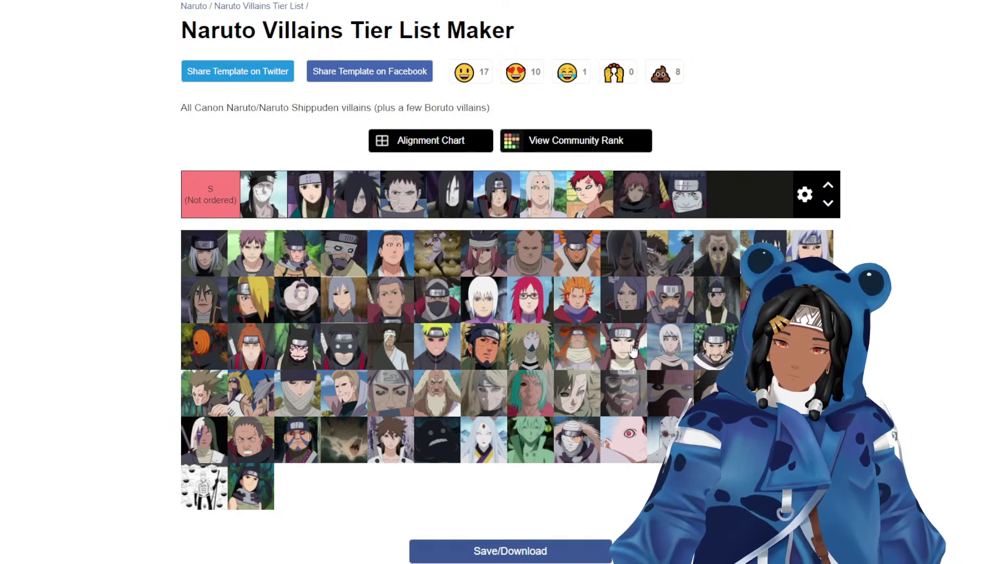
{"action": "left_click_drag", "start_coordinate": [765, 300], "coordinate": [452, 193]}
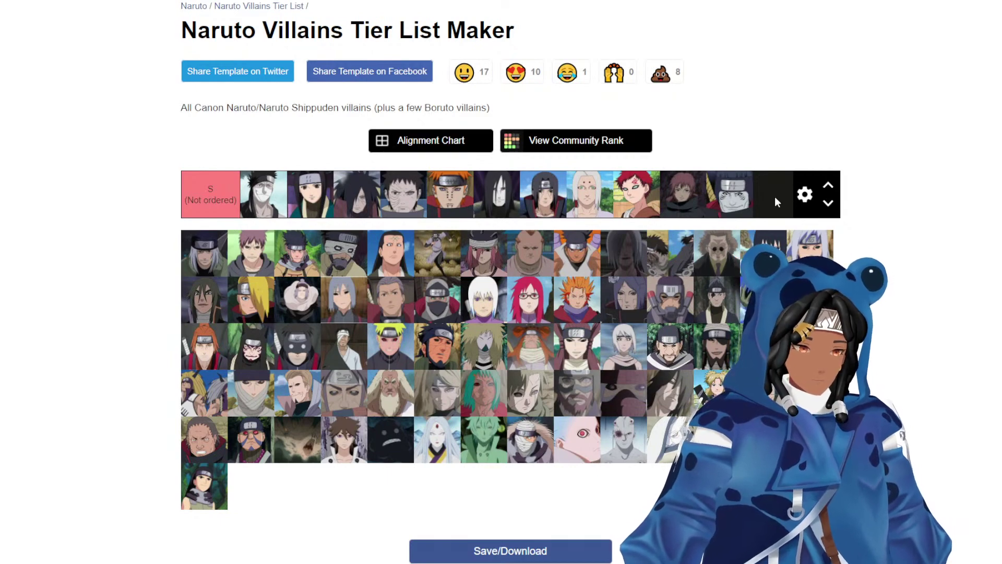
Add a new row below the S row and set its label background color to orange.
{"action": "left_click", "coordinate": [807, 193]}
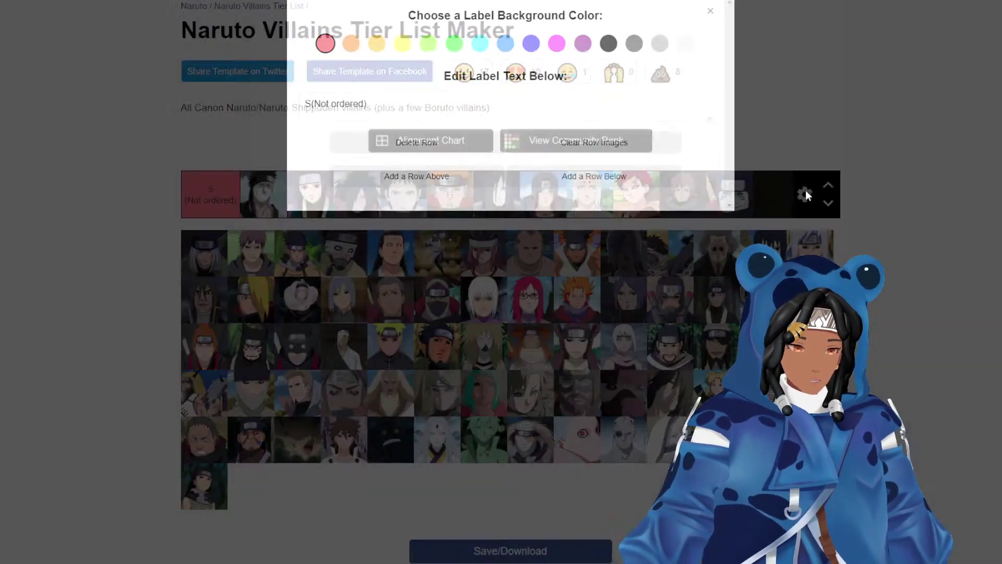
{"action": "left_click", "coordinate": [609, 177]}
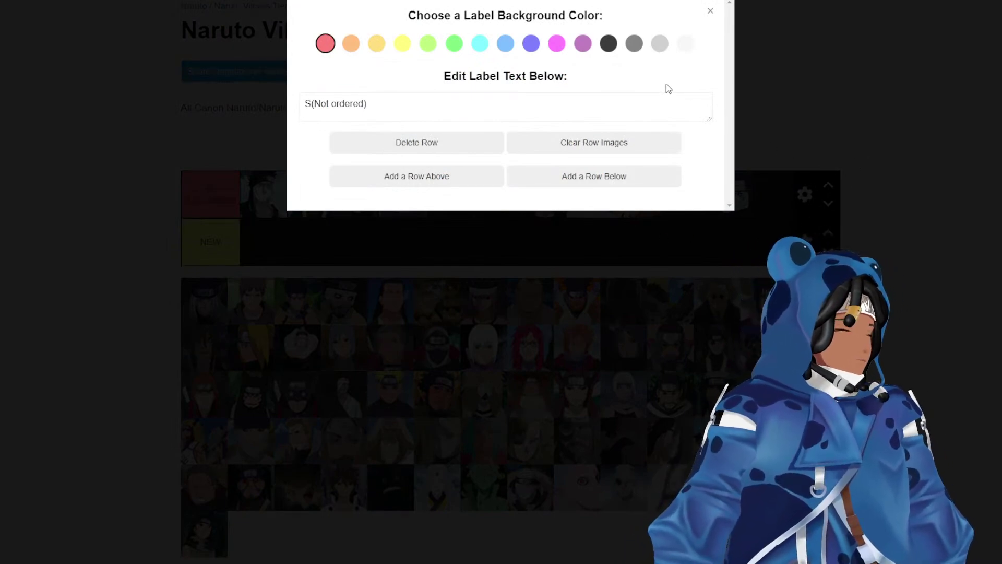
{"action": "left_click", "coordinate": [711, 10]}
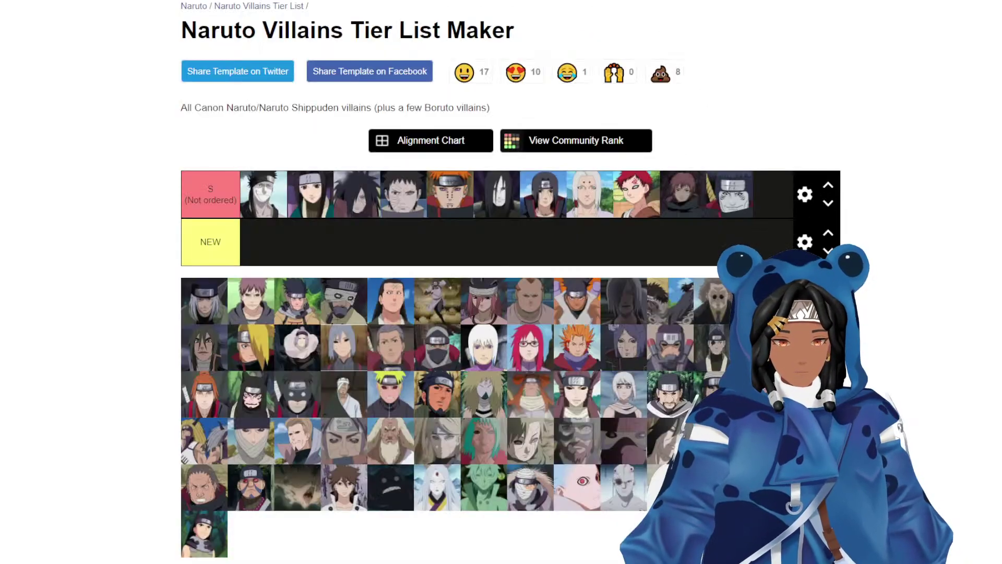
{"action": "left_click", "coordinate": [805, 241]}
{"action": "left_click", "coordinate": [351, 42]}
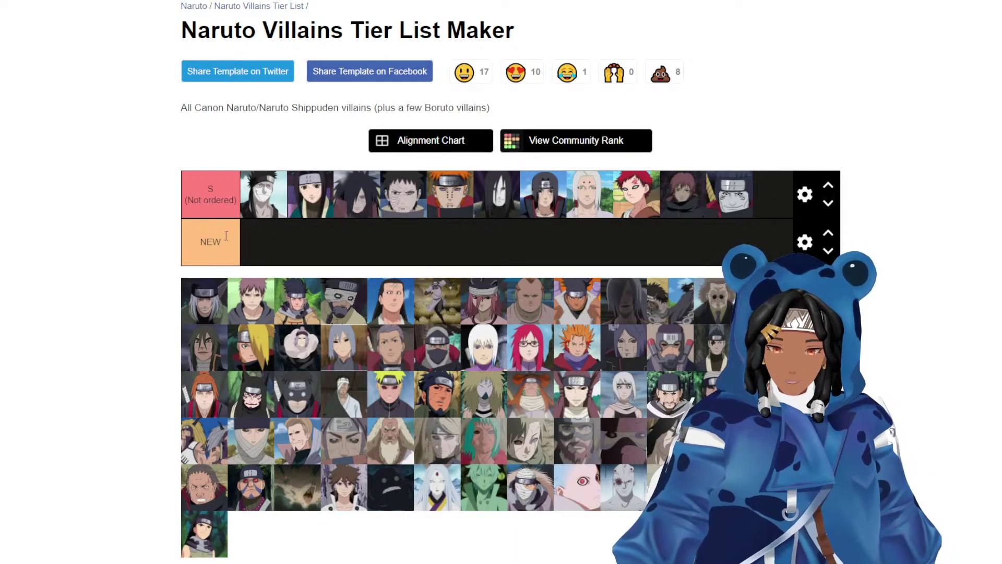
Rename the new orange row to A and place Deidara in it.
{"action": "double_click", "coordinate": [211, 241]}
{"action": "type", "text": "A"}
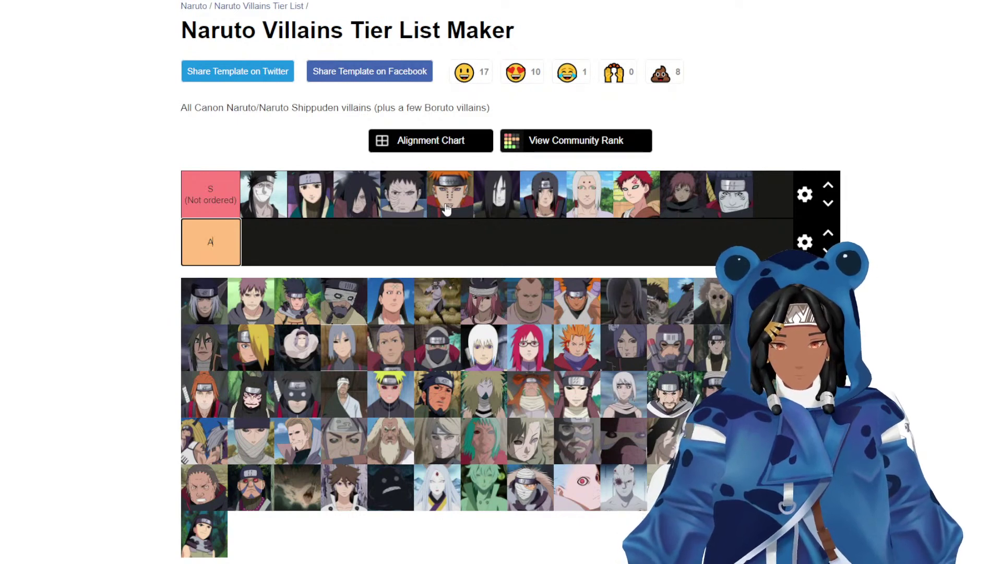
{"action": "left_click_drag", "start_coordinate": [259, 347], "coordinate": [263, 242]}
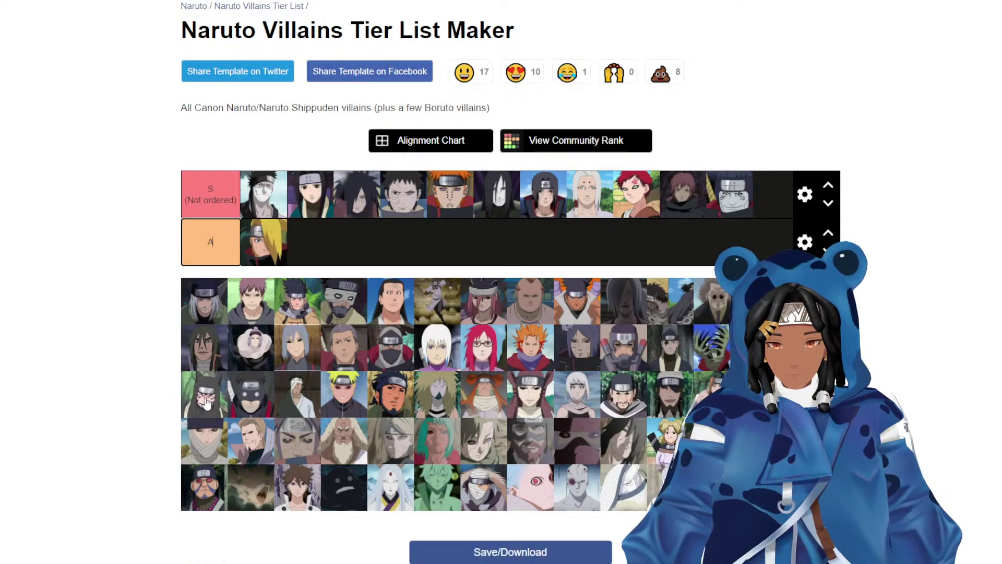
Add Kankuro, Kakuzu and Konan to the A row, with Konan first, ahead of Deidara.
{"action": "left_click_drag", "start_coordinate": [205, 400], "coordinate": [311, 242]}
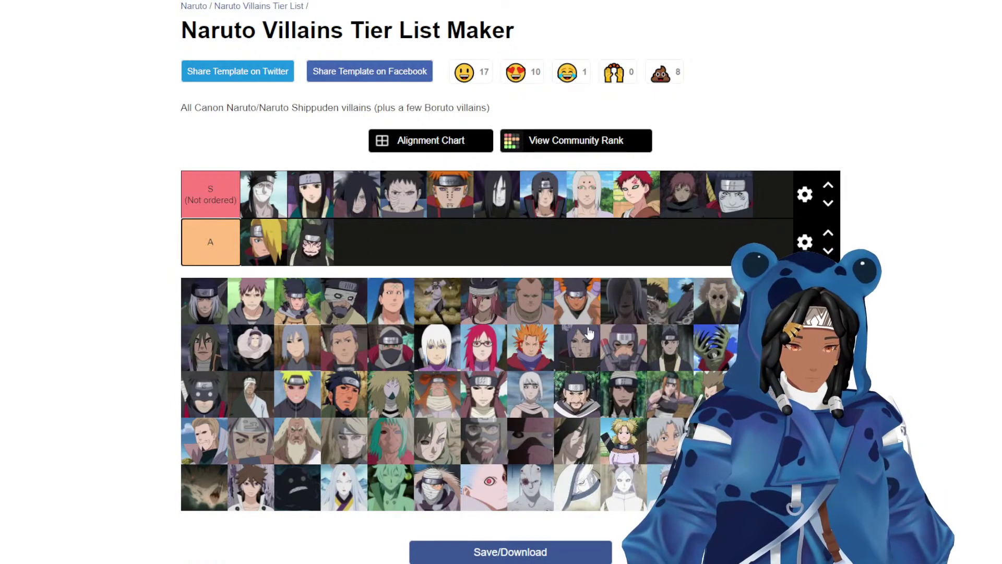
{"action": "left_click_drag", "start_coordinate": [388, 342], "coordinate": [376, 254]}
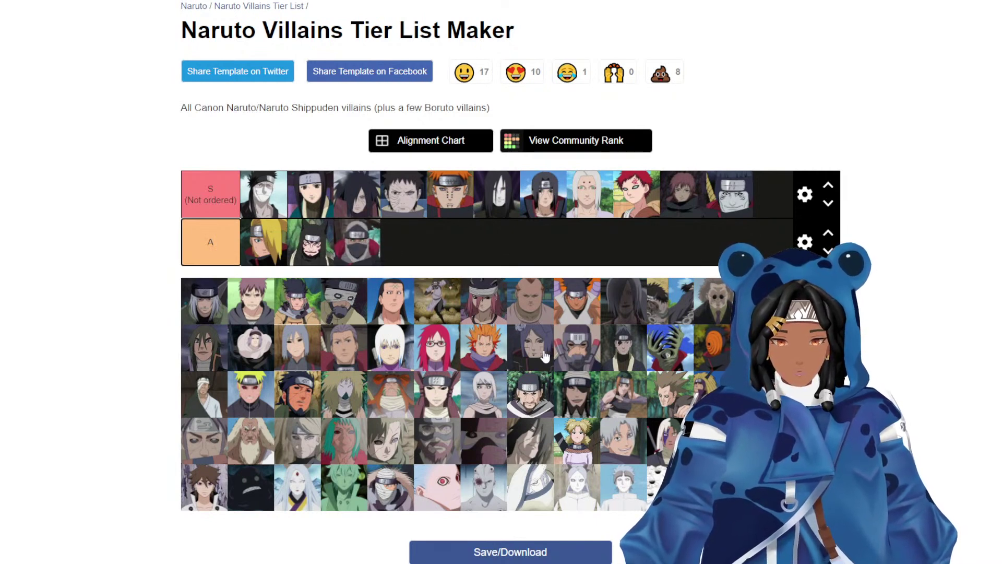
{"action": "left_click_drag", "start_coordinate": [545, 357], "coordinate": [401, 283]}
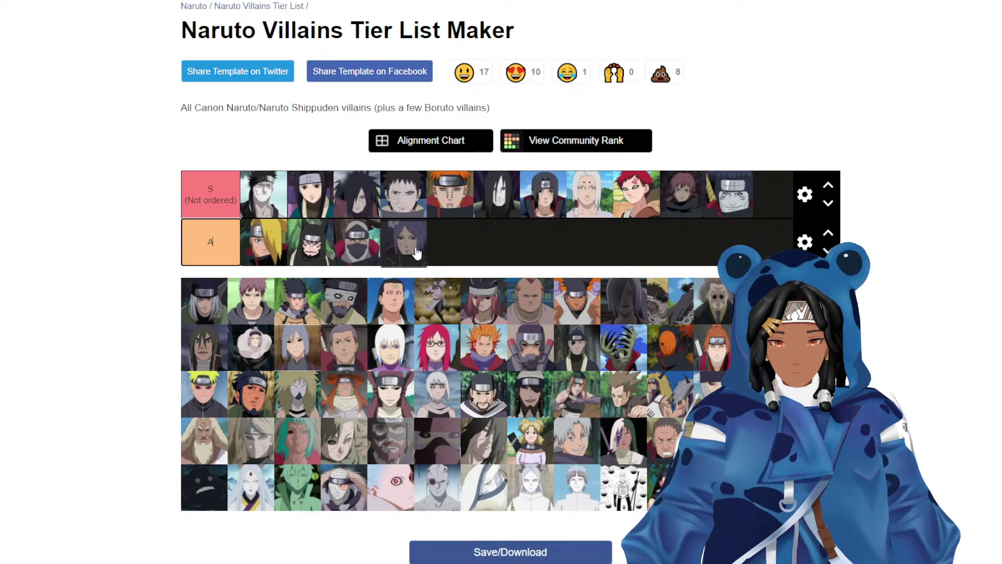
{"action": "left_click_drag", "start_coordinate": [415, 253], "coordinate": [264, 241]}
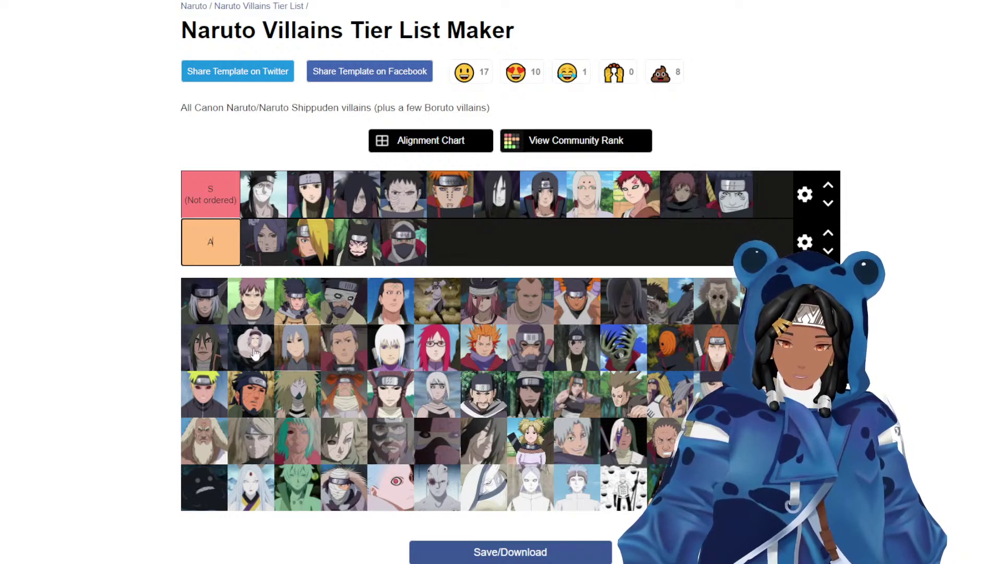
Add a new row directly below the A row.
{"action": "left_click", "coordinate": [805, 241]}
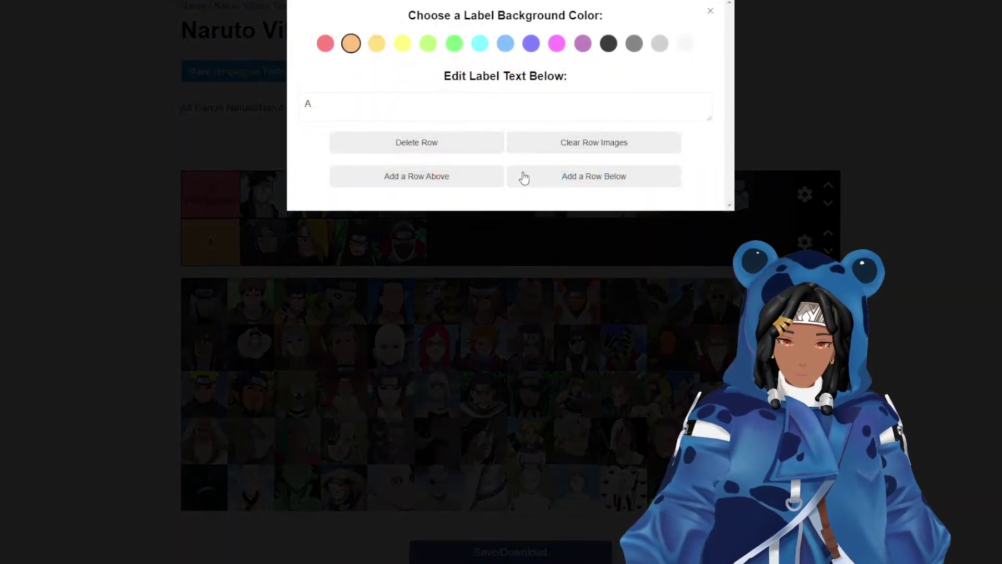
{"action": "left_click", "coordinate": [545, 185]}
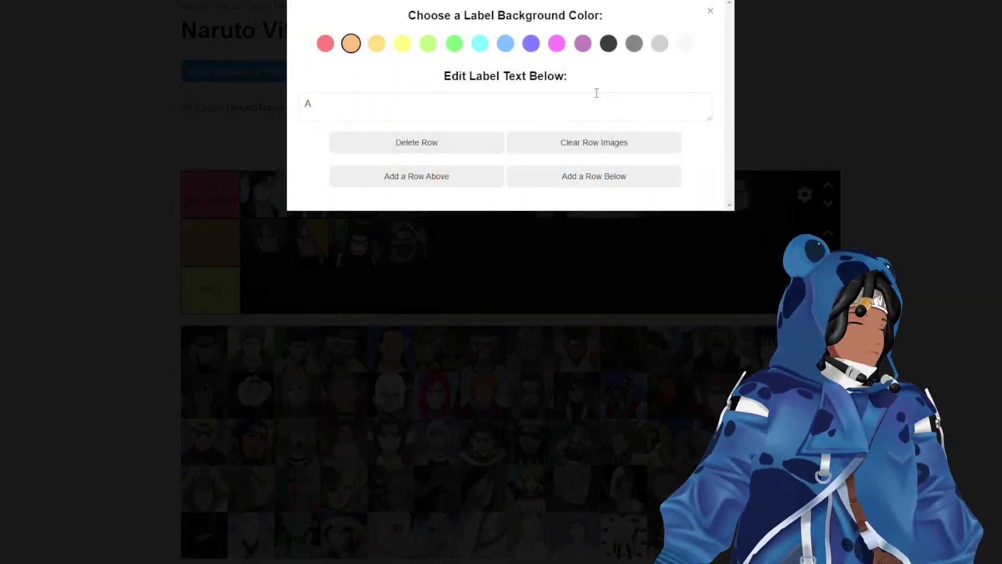
{"action": "left_click", "coordinate": [710, 10]}
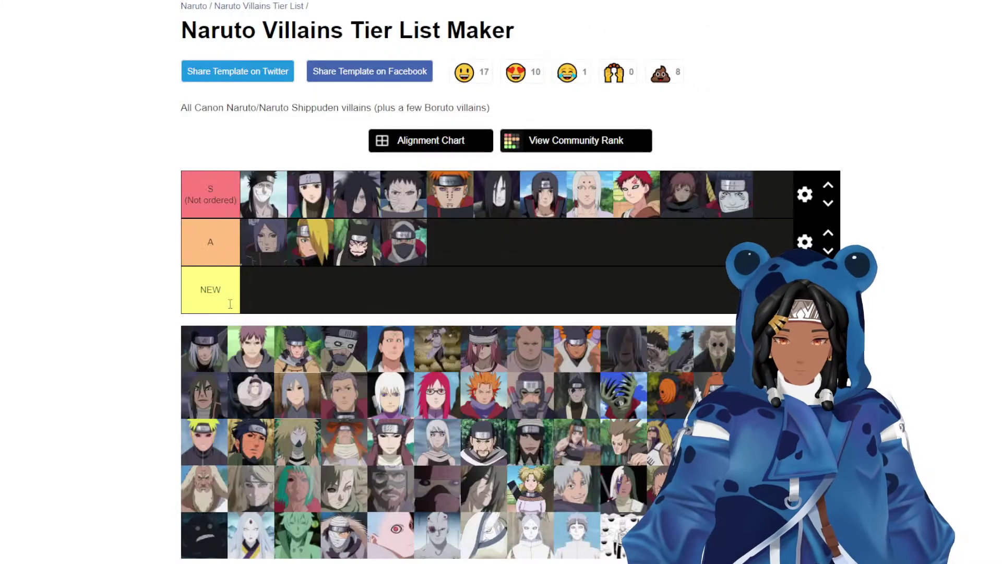
{"action": "left_click", "coordinate": [828, 251]}
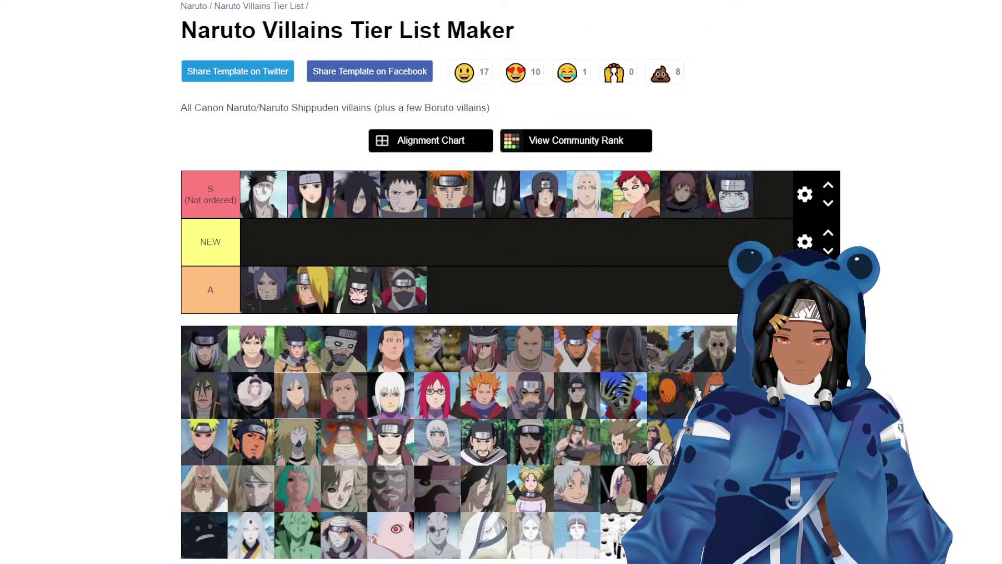
{"action": "left_click", "coordinate": [828, 251]}
{"action": "left_click", "coordinate": [805, 289]}
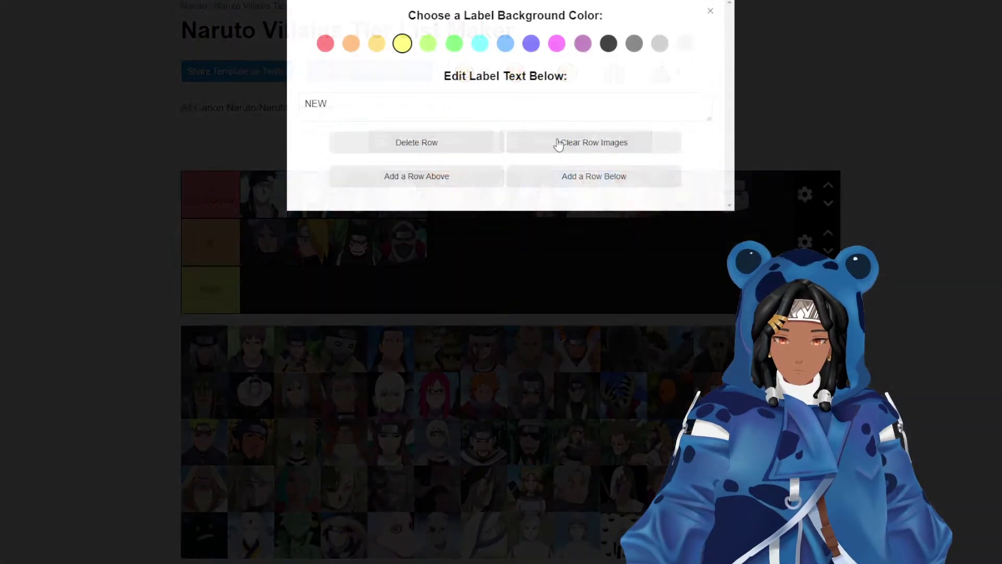
{"action": "left_click", "coordinate": [377, 47]}
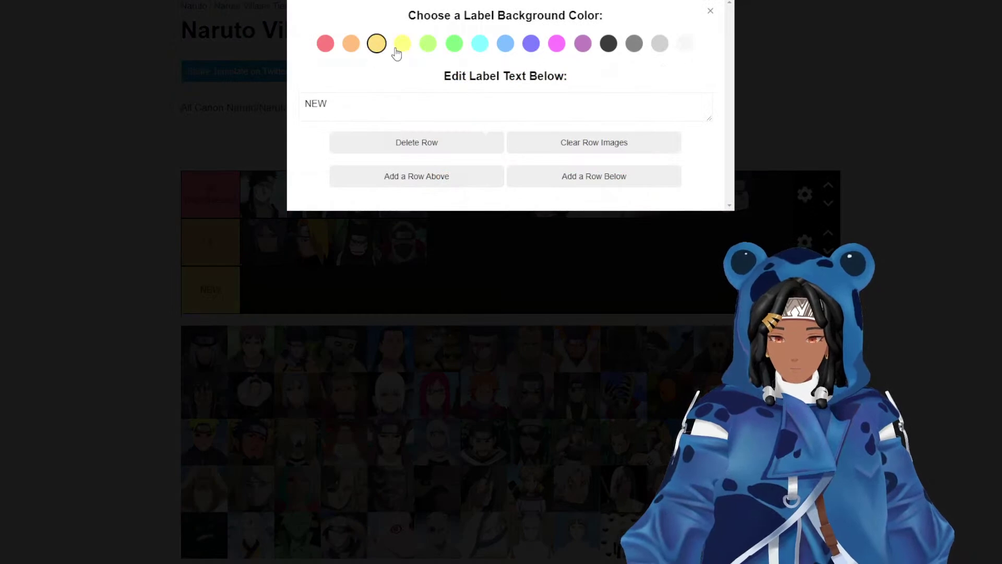
{"action": "left_click", "coordinate": [396, 48]}
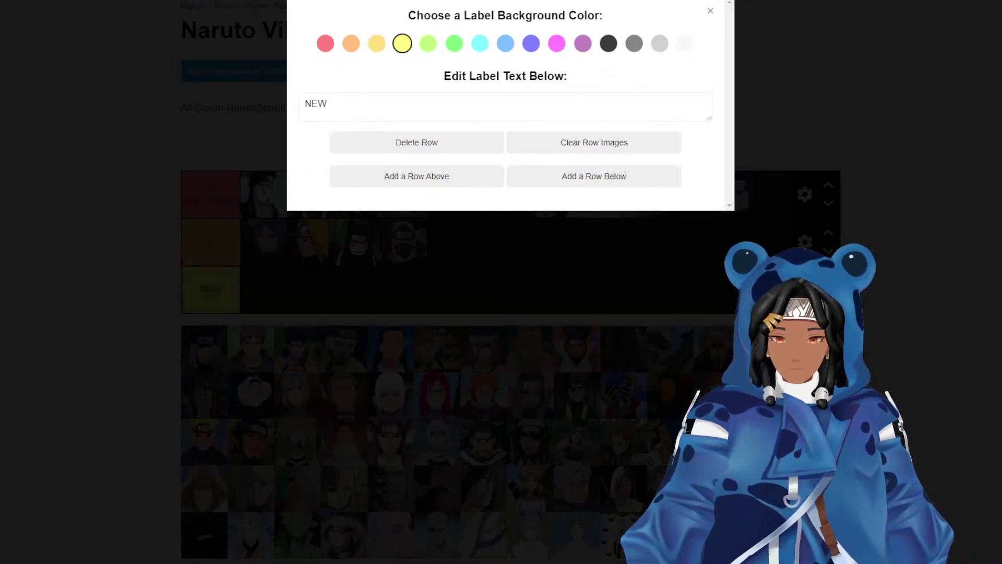
{"action": "left_click", "coordinate": [274, 109]}
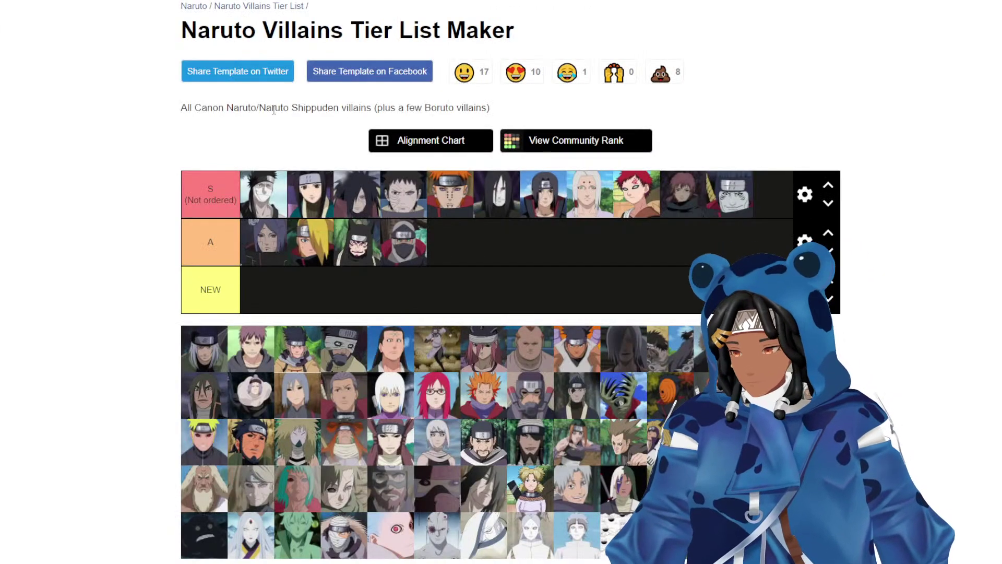
Rename the new yellow row to B with "(I like your abilities)" on the line beneath.
{"action": "left_click", "coordinate": [236, 293]}
{"action": "key", "text": "BackSpace"}
{"action": "key", "text": "BackSpace"}
{"action": "key", "text": "BackSpace"}
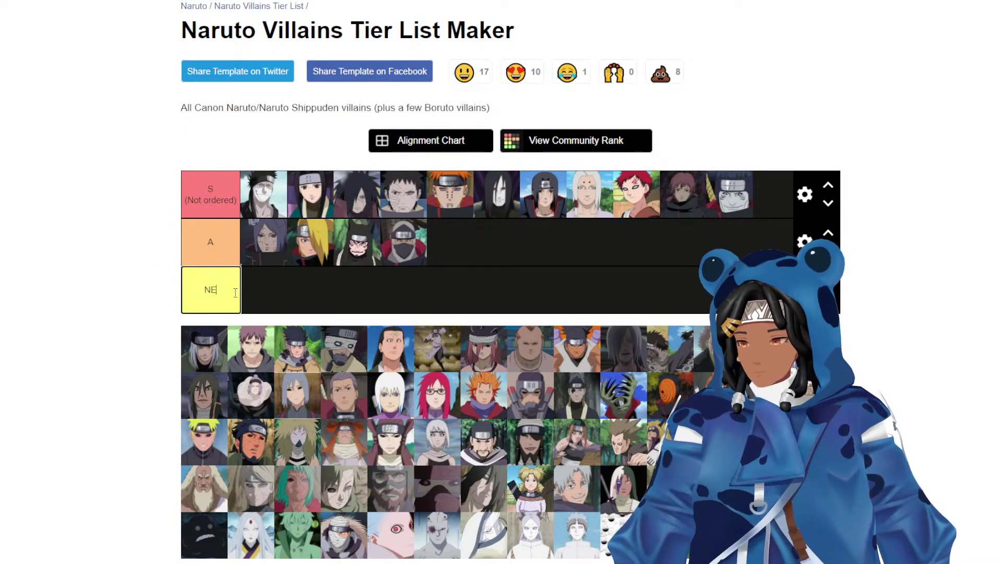
{"action": "type", "text": "B"}
{"action": "key", "text": "Return"}
{"action": "type", "text": "("}
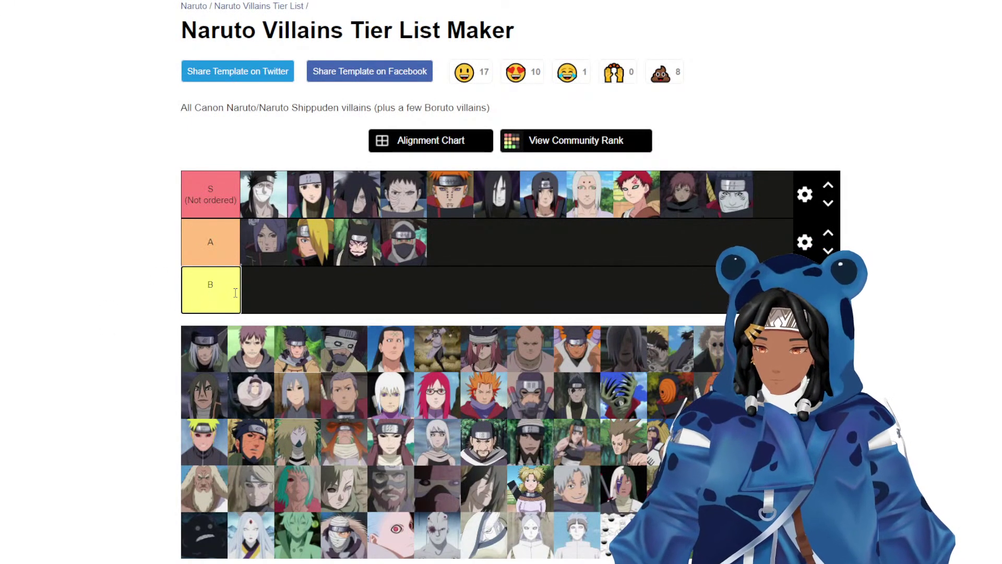
{"action": "type", "text": "I like you"}
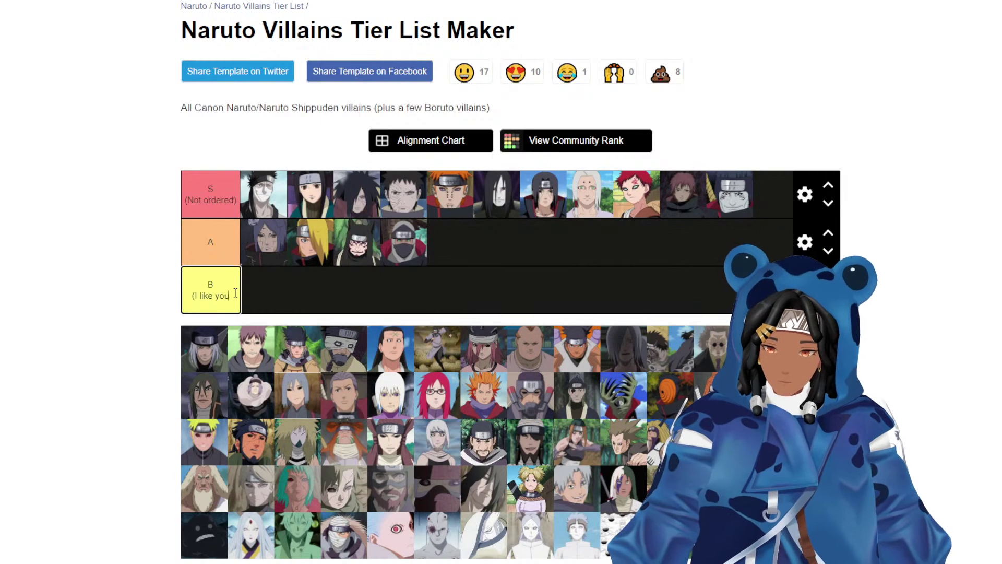
{"action": "type", "text": "r abilities"}
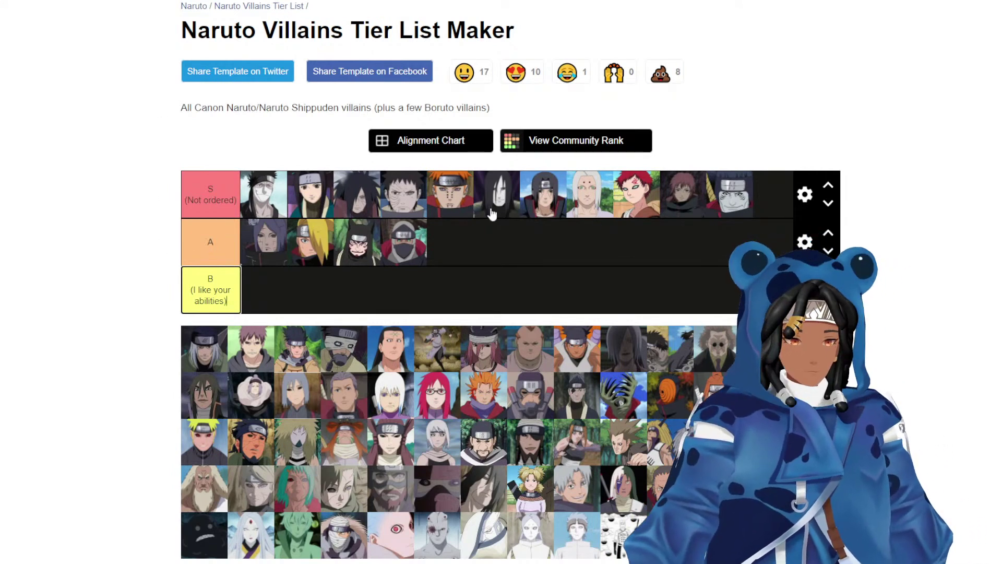
Place the auburn-haired man, the maroon-haired character with the headband, Sasuke and the character with the fluffy pale surround in the B row.
{"action": "scroll", "coordinate": [344, 277], "scroll_direction": "down", "scroll_amount": 2}
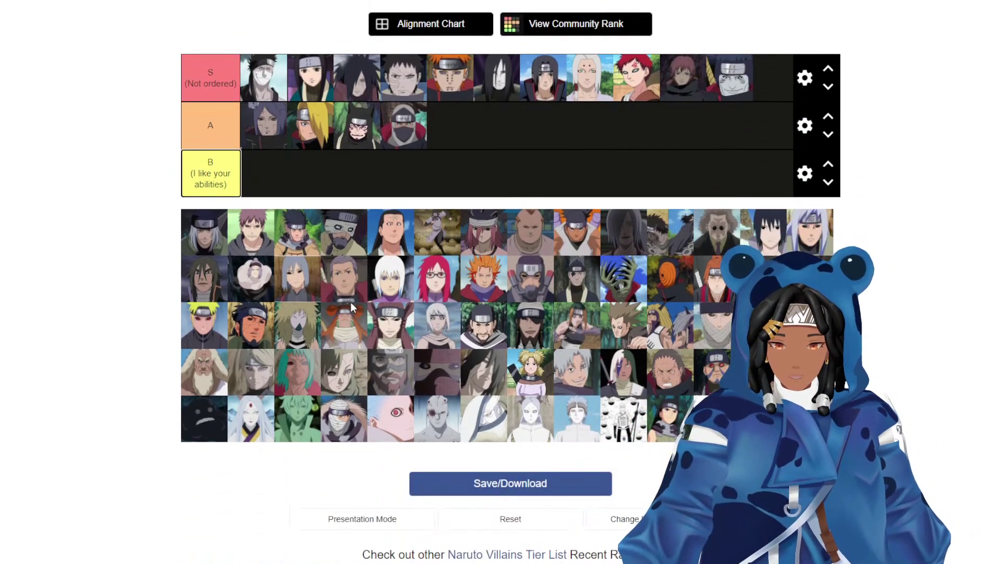
{"action": "scroll", "coordinate": [355, 297], "scroll_direction": "up", "scroll_amount": 1}
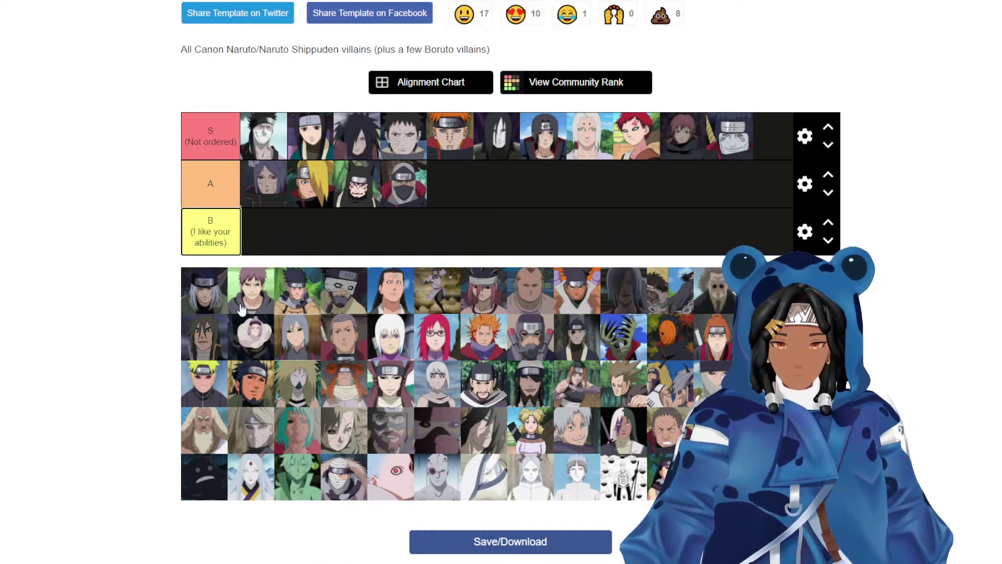
{"action": "left_click_drag", "start_coordinate": [252, 282], "coordinate": [266, 232]}
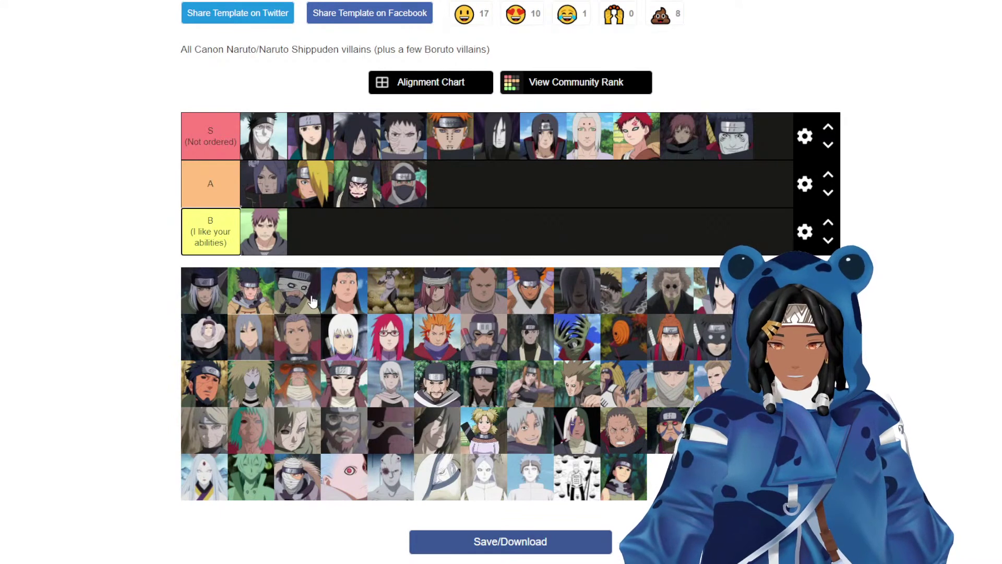
{"action": "left_click_drag", "start_coordinate": [436, 287], "coordinate": [421, 230]}
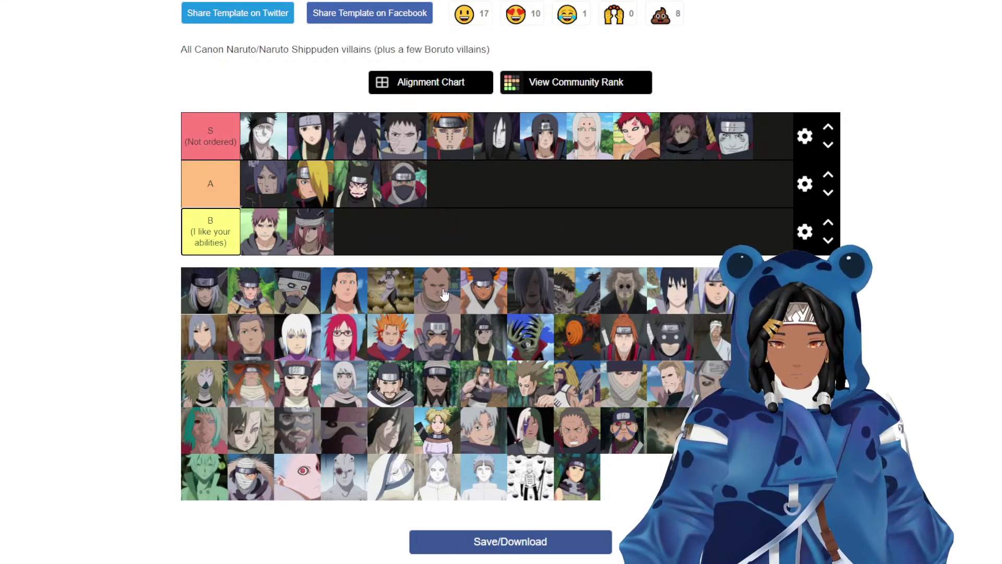
{"action": "mouse_move", "coordinate": [472, 294]}
{"action": "left_mouse_down"}
{"action": "mouse_move", "coordinate": [485, 292]}
{"action": "mouse_move", "coordinate": [490, 272]}
{"action": "mouse_move", "coordinate": [496, 291]}
{"action": "mouse_move", "coordinate": [477, 253]}
{"action": "mouse_move", "coordinate": [490, 291]}
{"action": "left_mouse_up"}
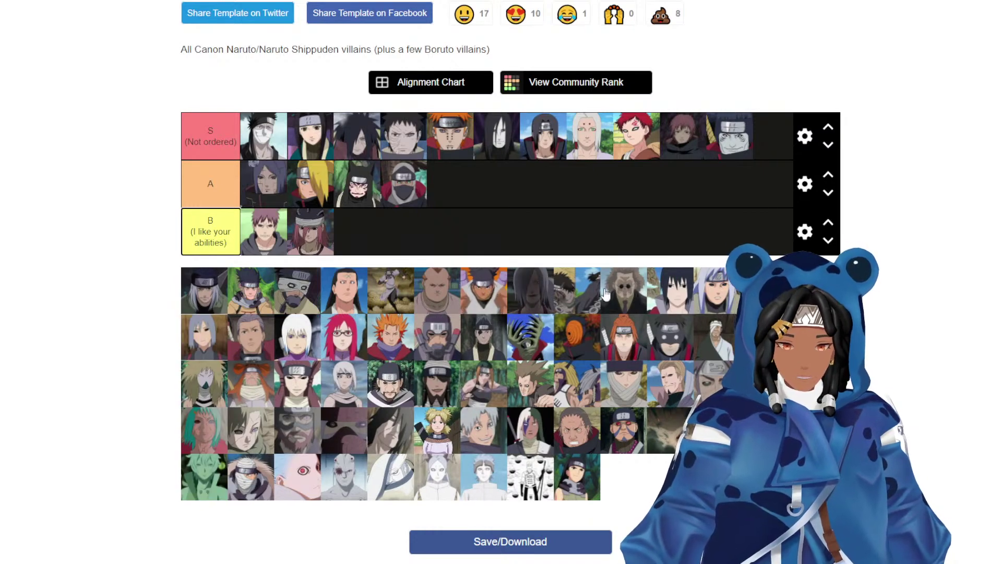
{"action": "left_click", "coordinate": [676, 297]}
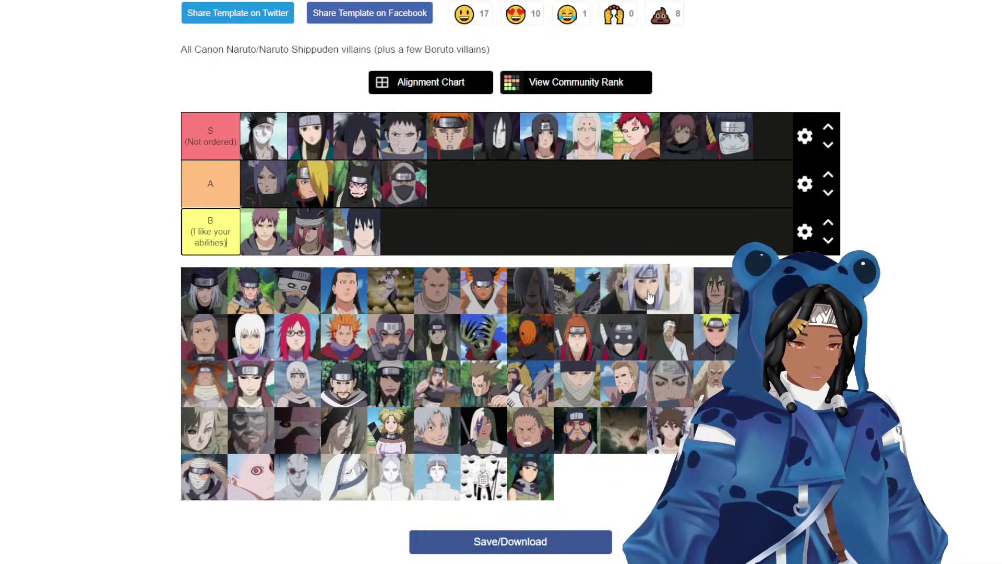
{"action": "left_click_drag", "start_coordinate": [660, 302], "coordinate": [711, 236]}
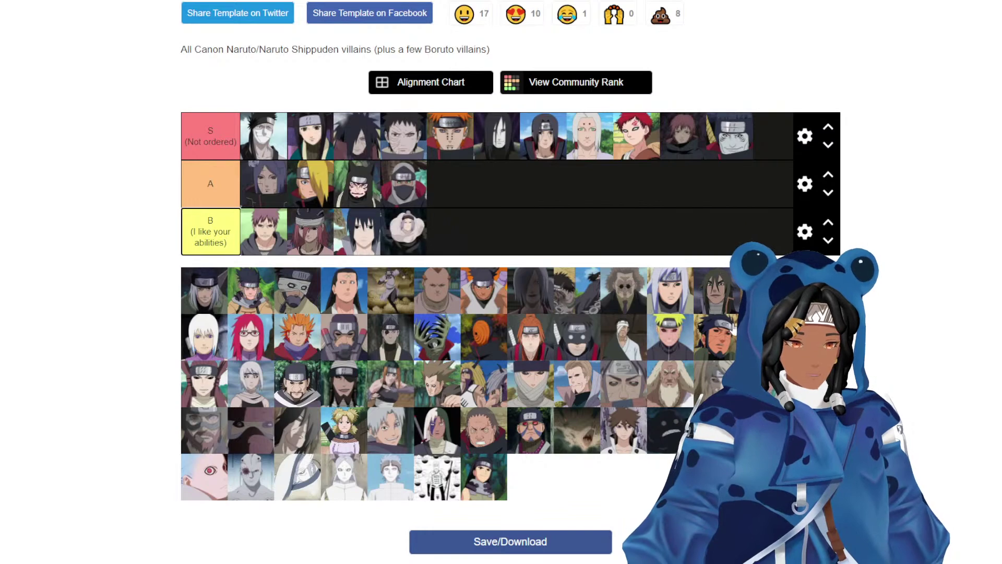
Append the slick-haired Hidan, orange-haired Jugo and white-haired Suigetsu to the end of the B row.
{"action": "left_click_drag", "start_coordinate": [762, 290], "coordinate": [489, 219]}
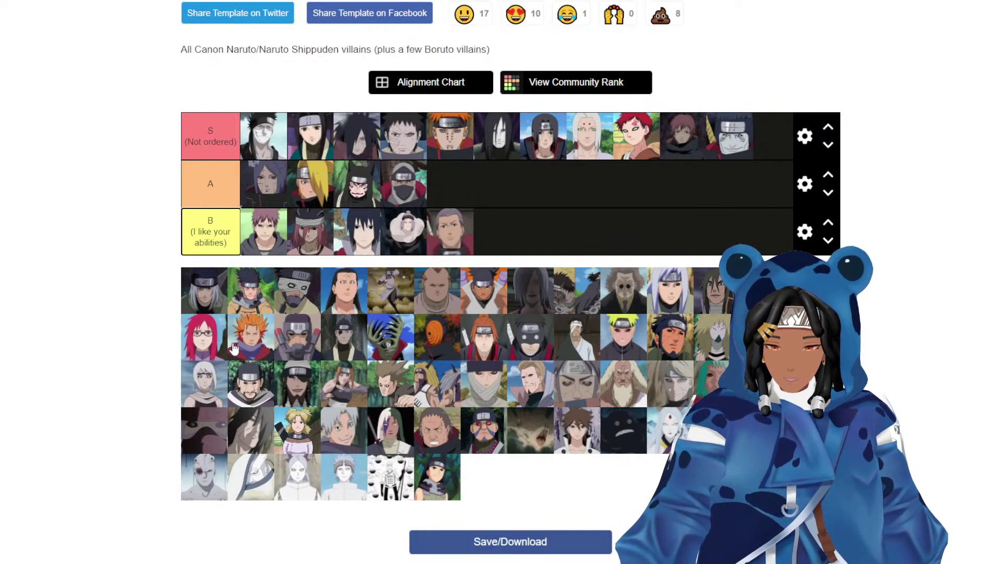
{"action": "left_click_drag", "start_coordinate": [253, 344], "coordinate": [522, 245]}
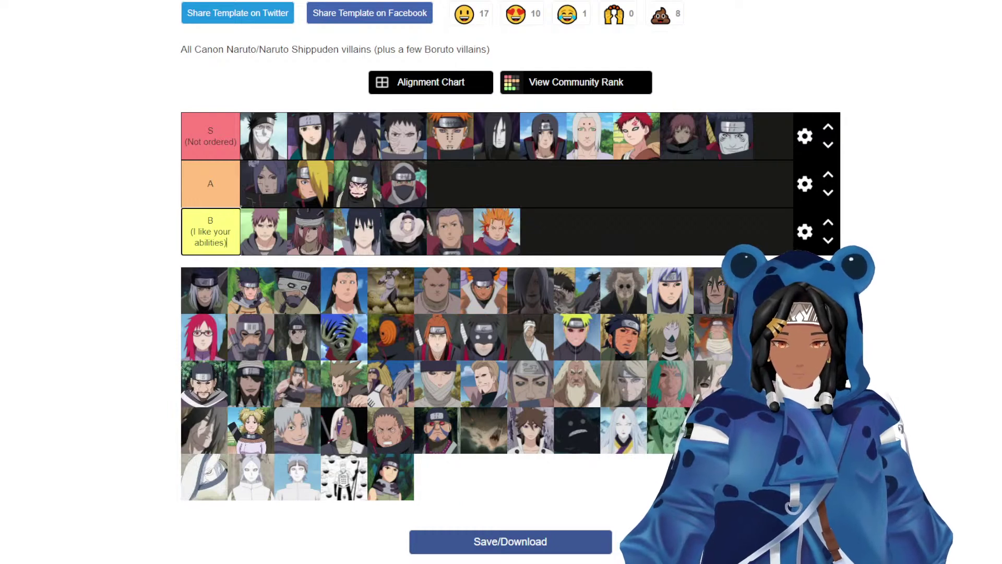
{"action": "left_click_drag", "start_coordinate": [761, 290], "coordinate": [542, 232]}
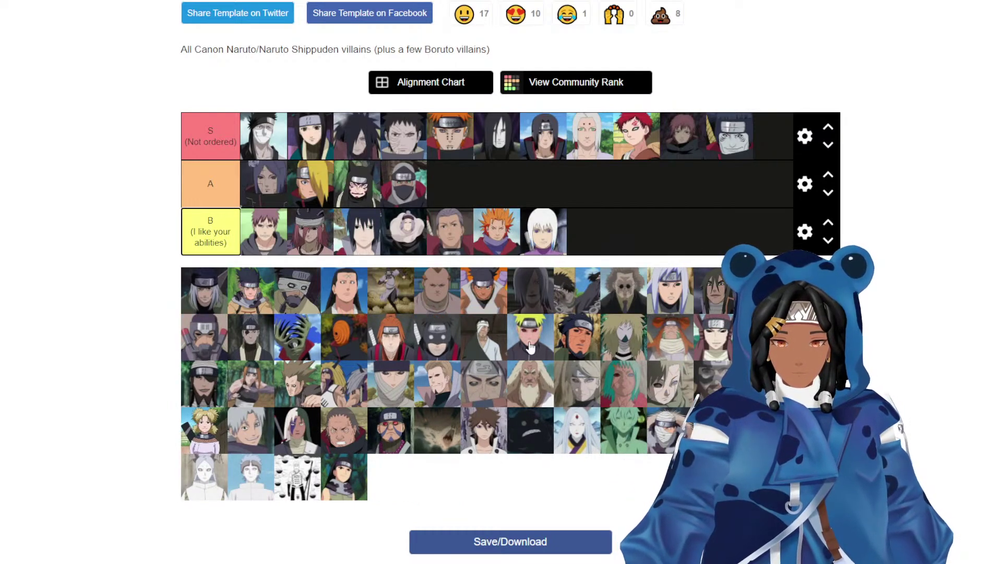
Insert the white-bearded man second in the B row and append the two-figure portrait, the blond man and the bandaged-face character at its end.
{"action": "left_click_drag", "start_coordinate": [532, 386], "coordinate": [305, 235]}
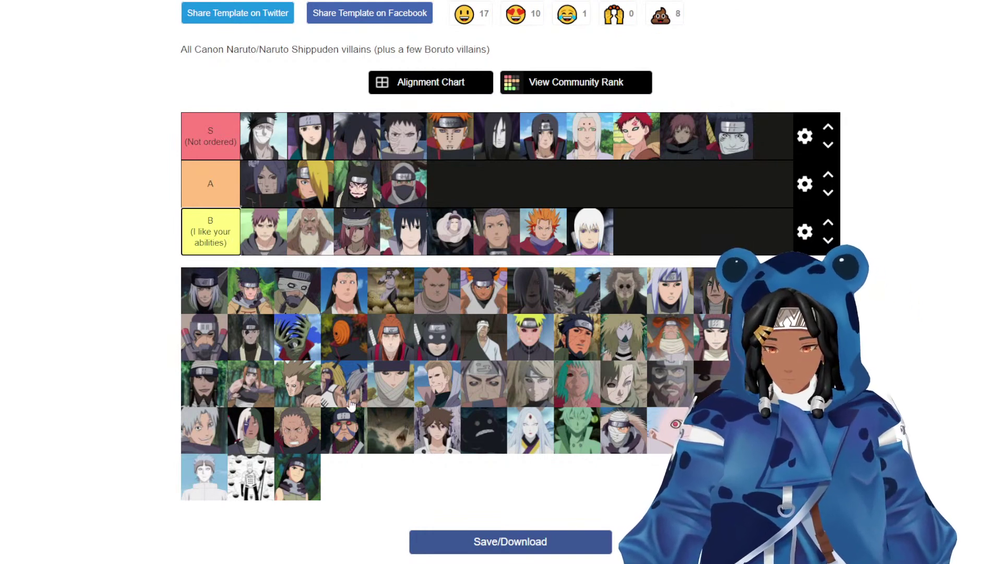
{"action": "left_click_drag", "start_coordinate": [351, 405], "coordinate": [637, 232]}
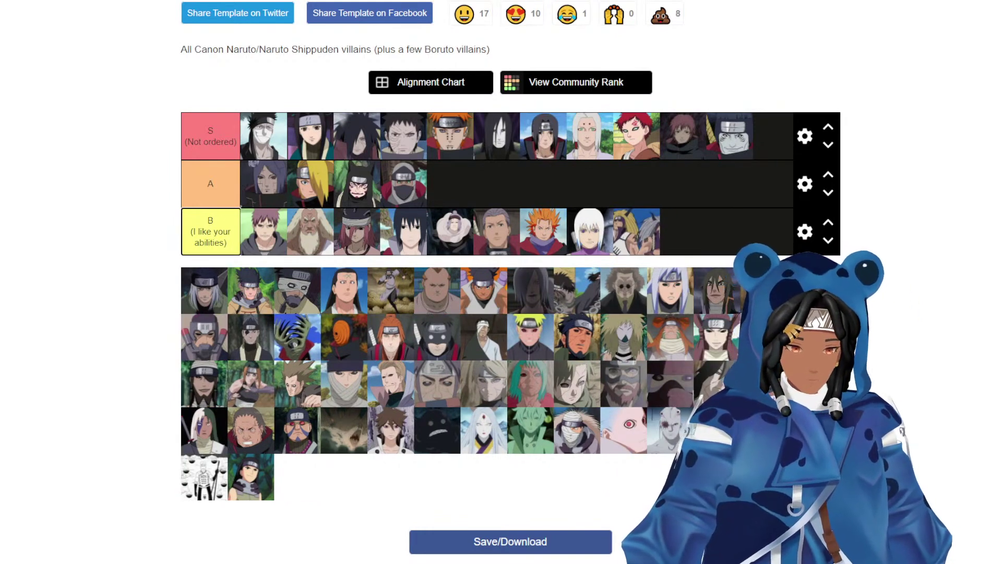
{"action": "mouse_move", "coordinate": [666, 394]}
{"action": "left_mouse_down"}
{"action": "mouse_move", "coordinate": [679, 232]}
{"action": "mouse_move", "coordinate": [670, 383]}
{"action": "left_mouse_up"}
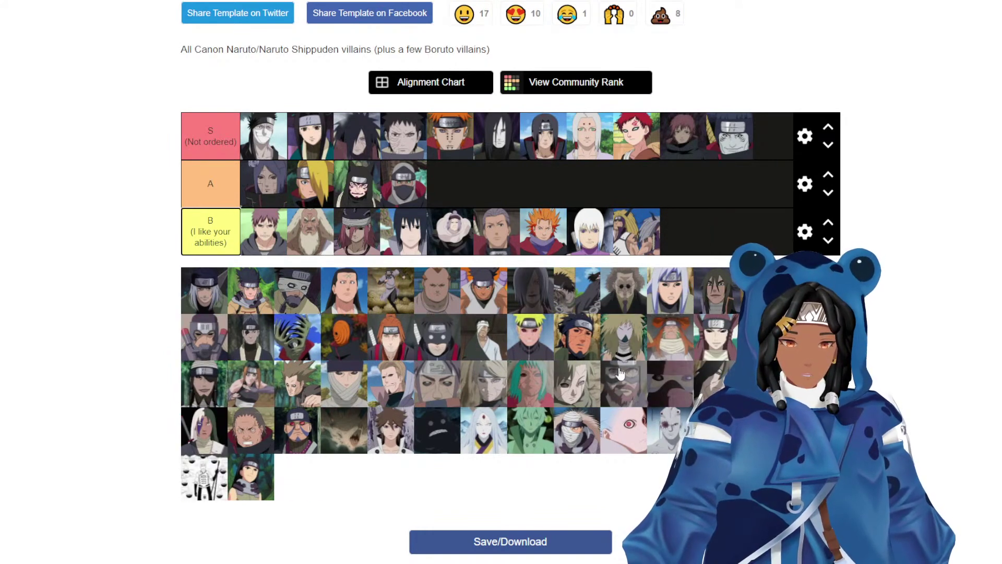
{"action": "left_click_drag", "start_coordinate": [390, 384], "coordinate": [681, 232]}
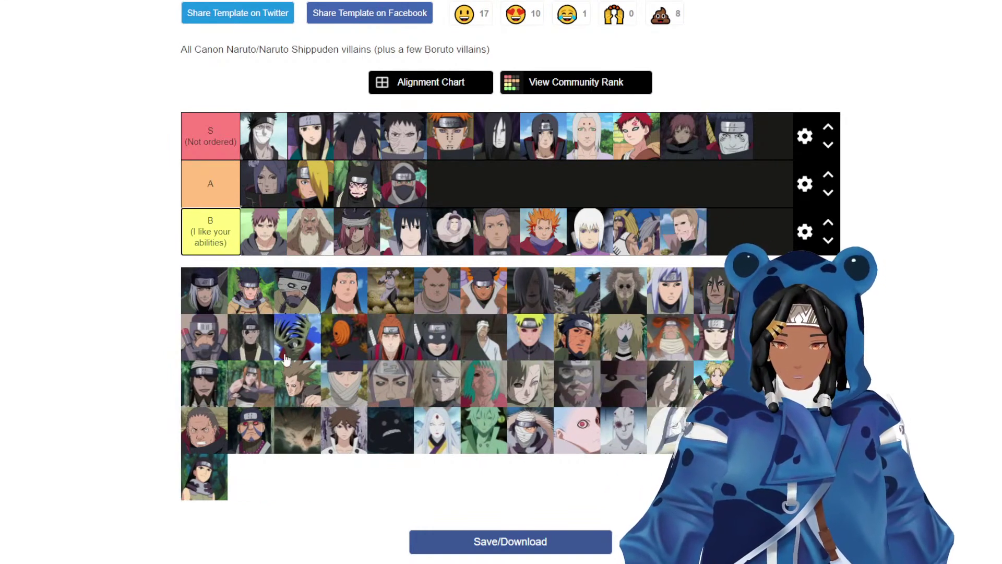
{"action": "left_click_drag", "start_coordinate": [343, 384], "coordinate": [729, 232]}
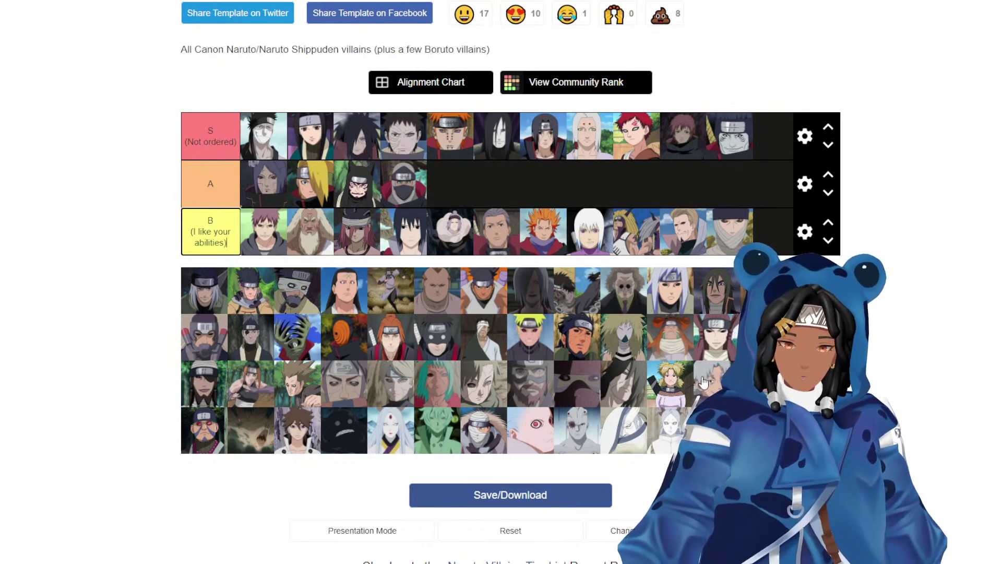
Place the smiling grey-haired character between Konan and Deidara in the A row, and Kaguya before the bandaged-face character in the B row.
{"action": "left_click_drag", "start_coordinate": [705, 383], "coordinate": [307, 189]}
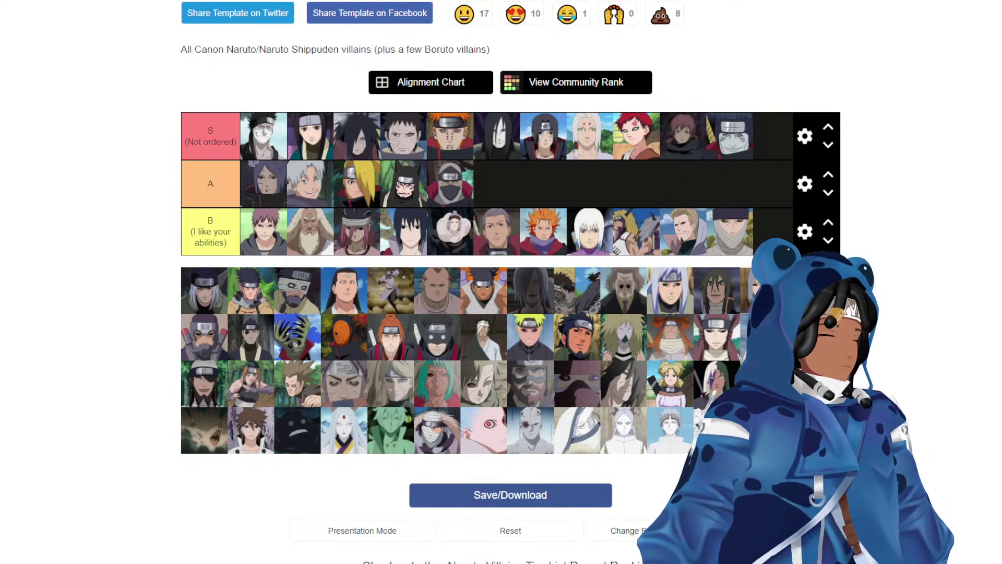
{"action": "left_click", "coordinate": [228, 243]}
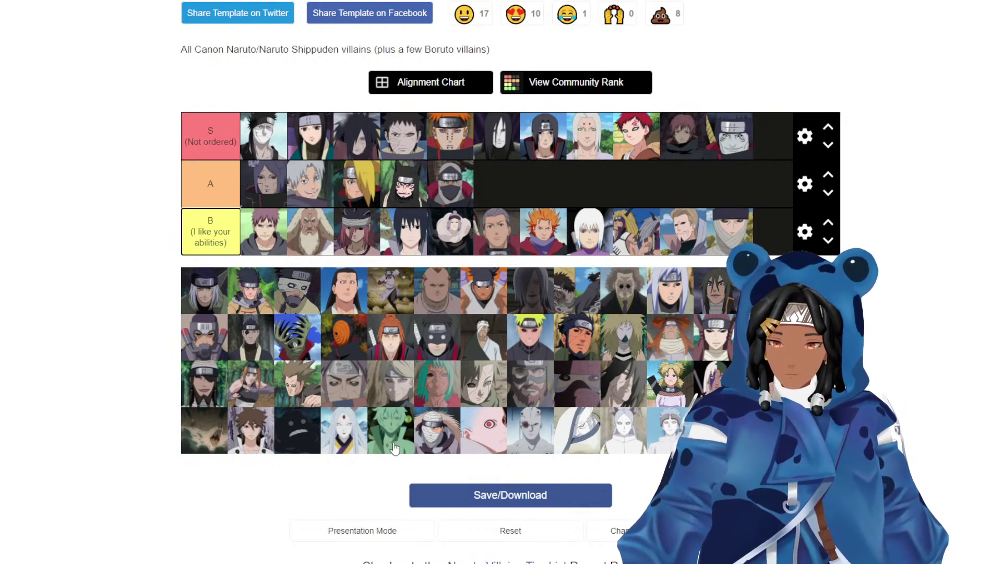
{"action": "left_click_drag", "start_coordinate": [341, 441], "coordinate": [699, 244]}
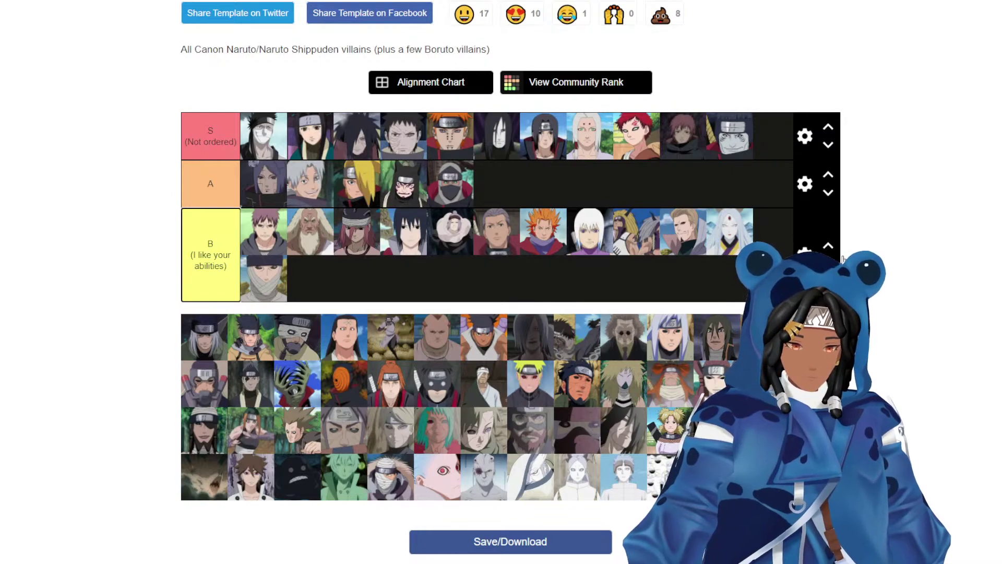
Add a new tier row directly below the A row.
{"action": "left_click", "coordinate": [804, 183]}
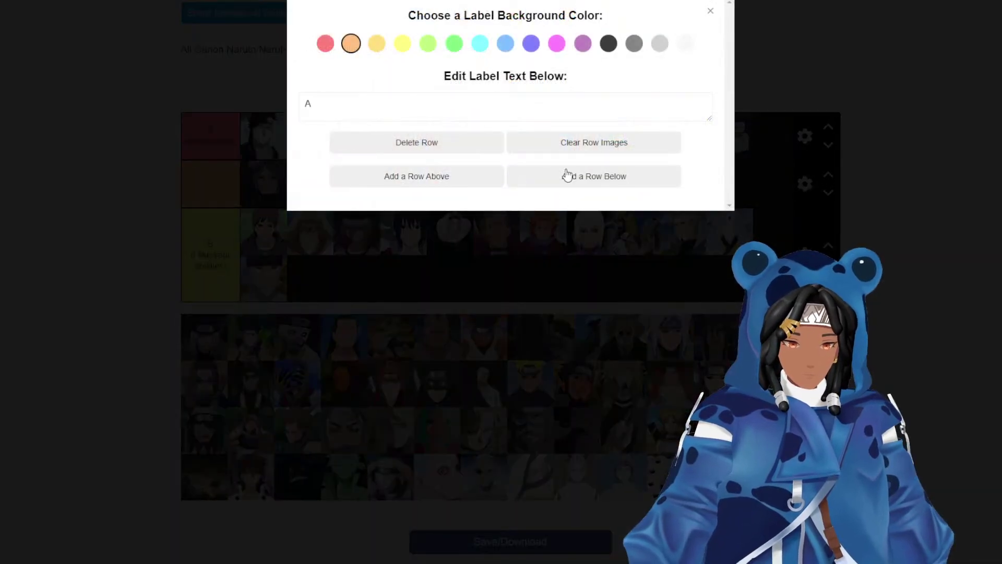
{"action": "left_click", "coordinate": [568, 175]}
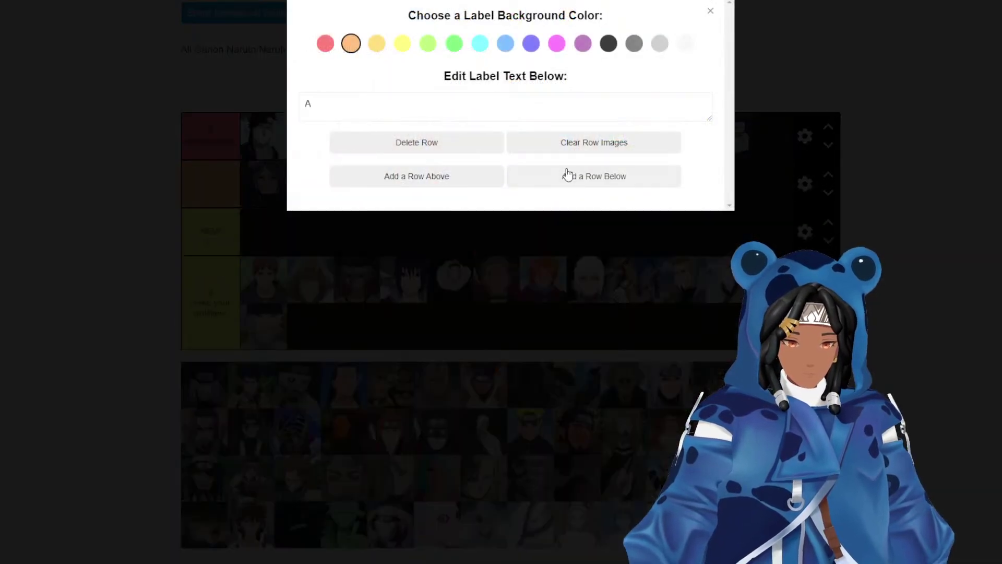
{"action": "left_click", "coordinate": [635, 45]}
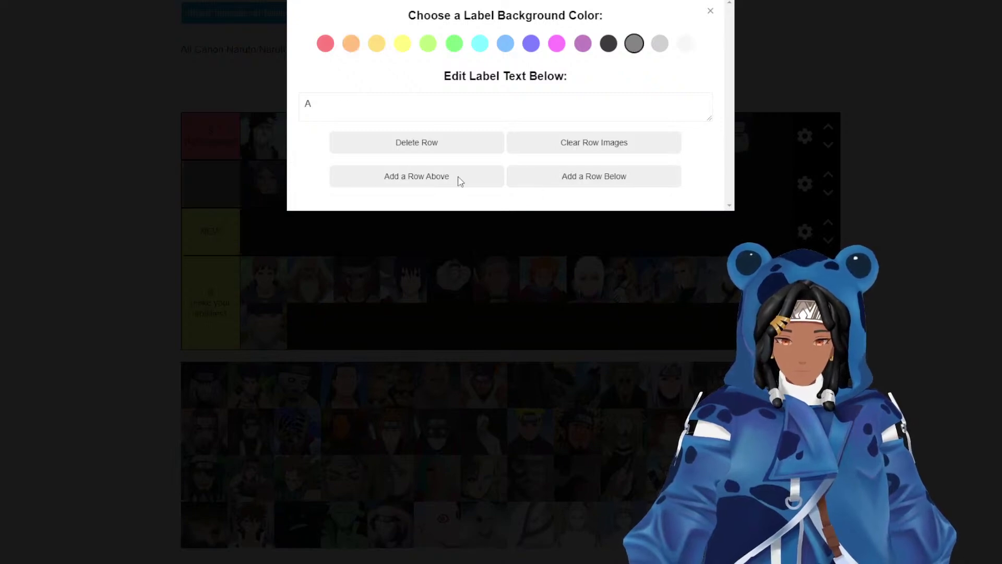
{"action": "left_click", "coordinate": [350, 45]}
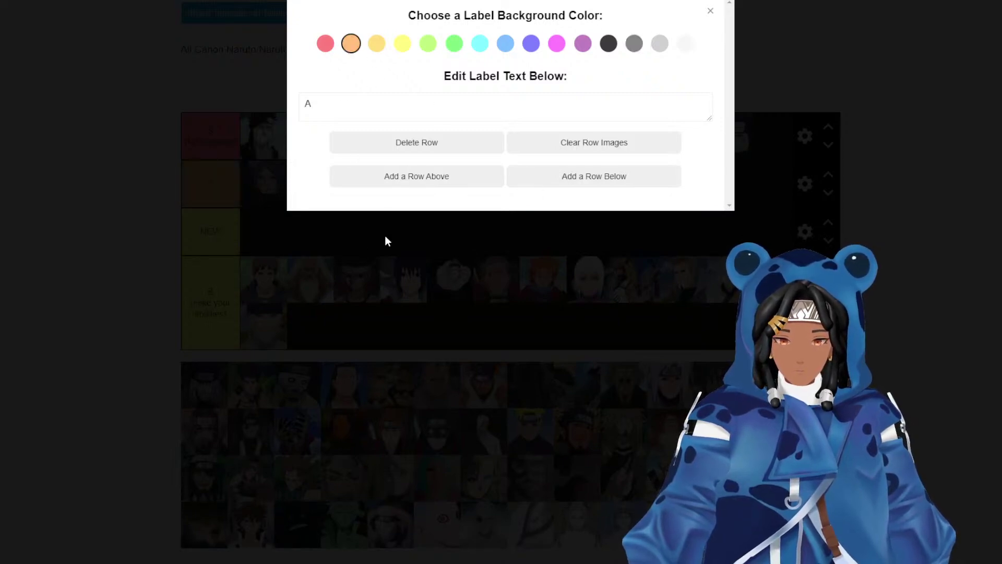
{"action": "left_click", "coordinate": [777, 128]}
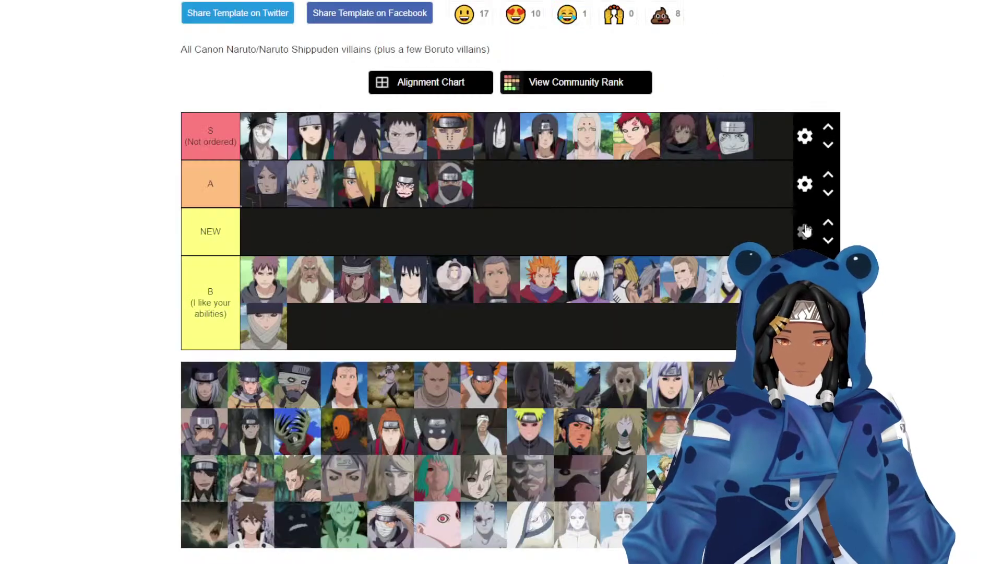
Set the label background color of the new row below A to light grey.
{"action": "left_click", "coordinate": [804, 232]}
{"action": "left_click", "coordinate": [608, 45]}
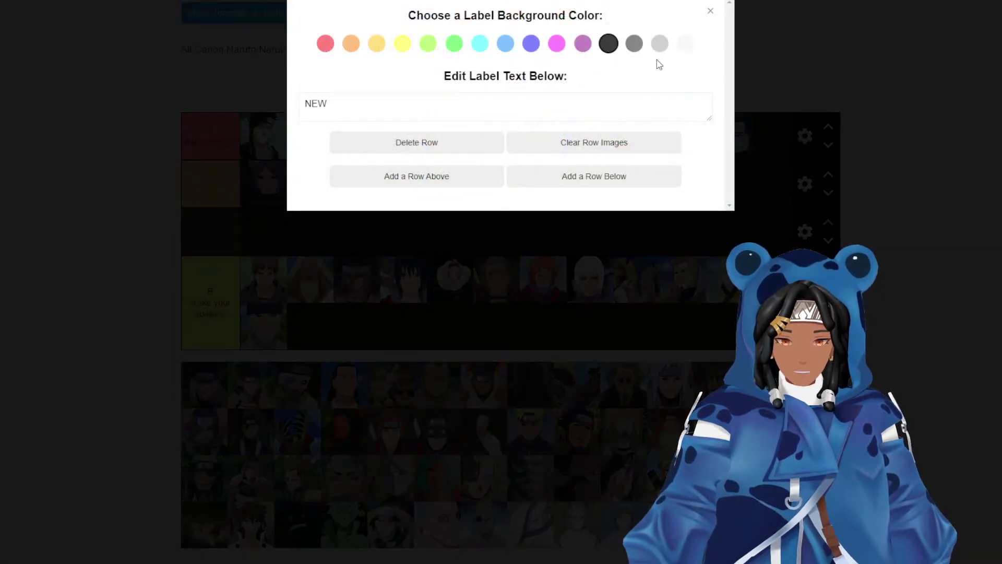
{"action": "left_click", "coordinate": [660, 44]}
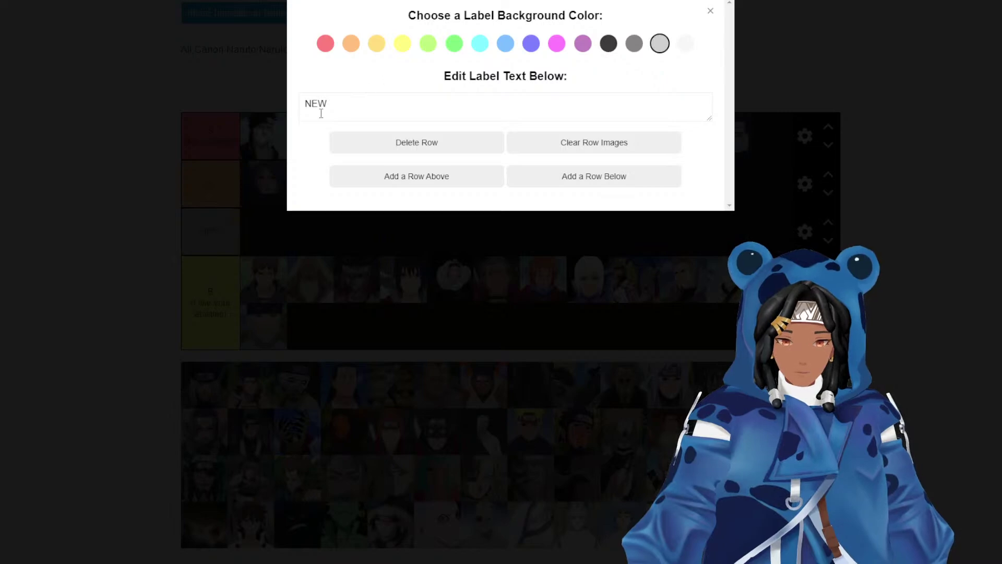
{"action": "left_click", "coordinate": [256, 97]}
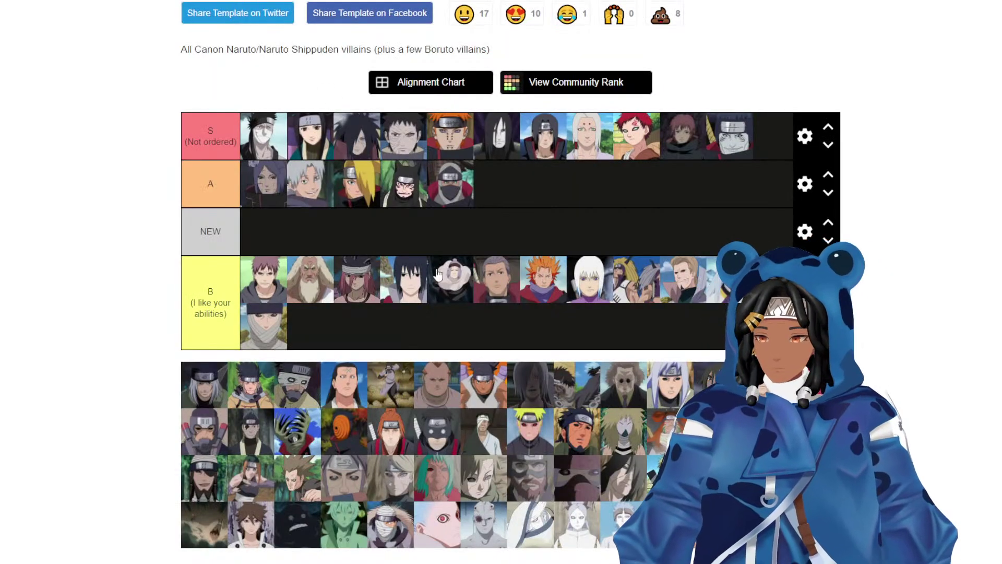
Relabel the grey row as "???" with "I hate you, but that's the reason" on the line below.
{"action": "left_click", "coordinate": [235, 234]}
{"action": "key", "text": "BackSpace"}
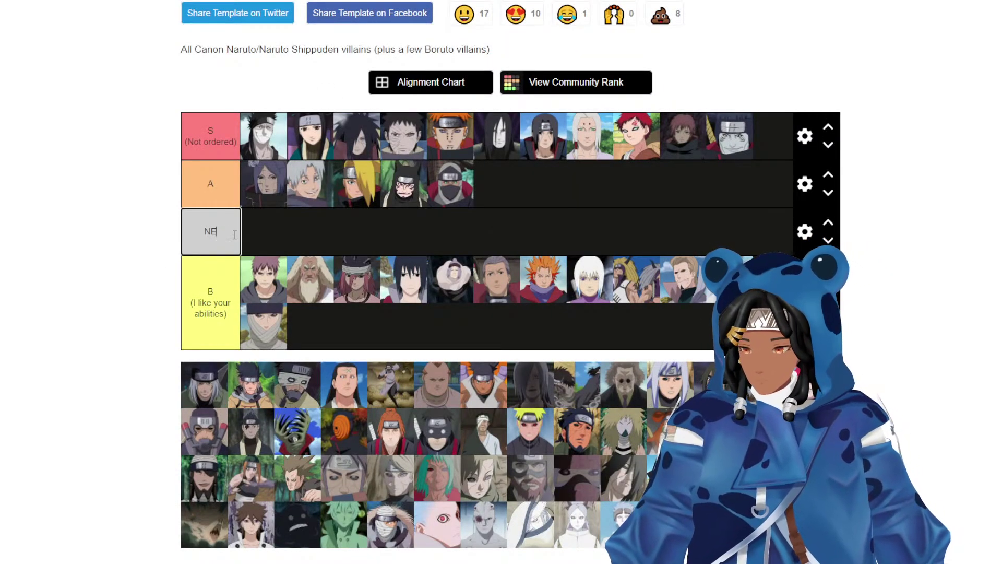
{"action": "key", "text": "BackSpace"}
{"action": "key", "text": "BackSpace"}
{"action": "type", "text": "???"}
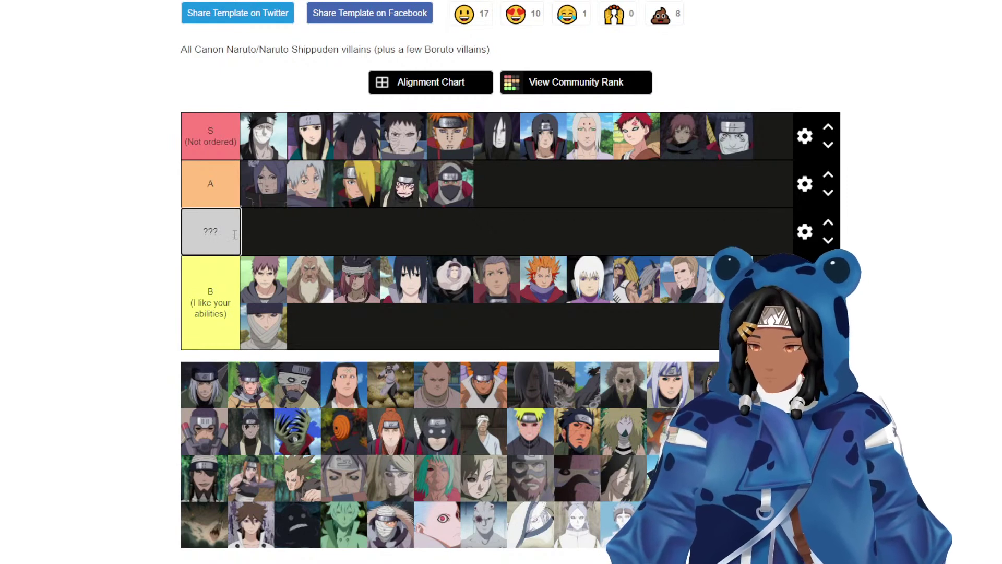
{"action": "key", "text": "Return"}
{"action": "type", "text": "I hat"}
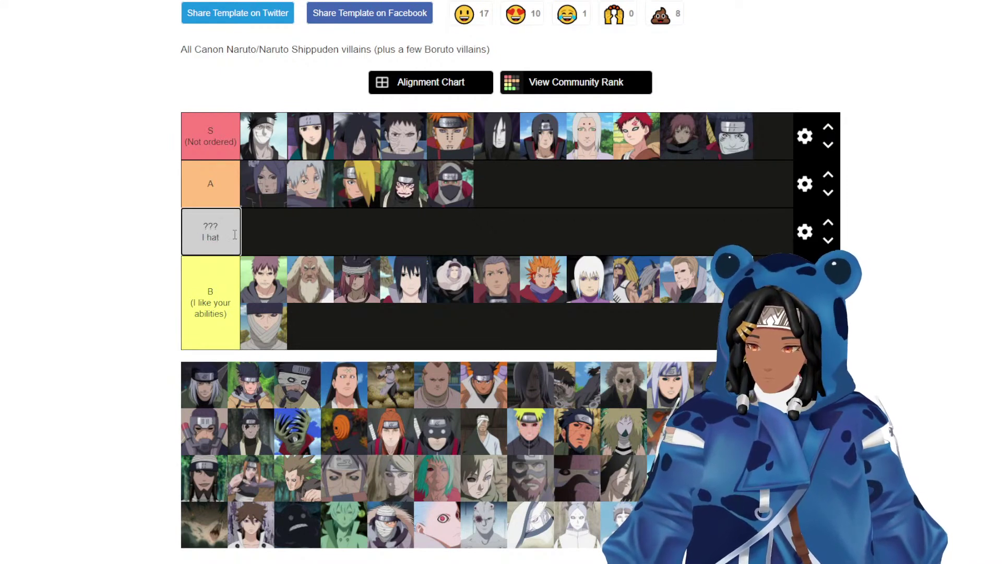
{"action": "type", "text": "e you, but tha"}
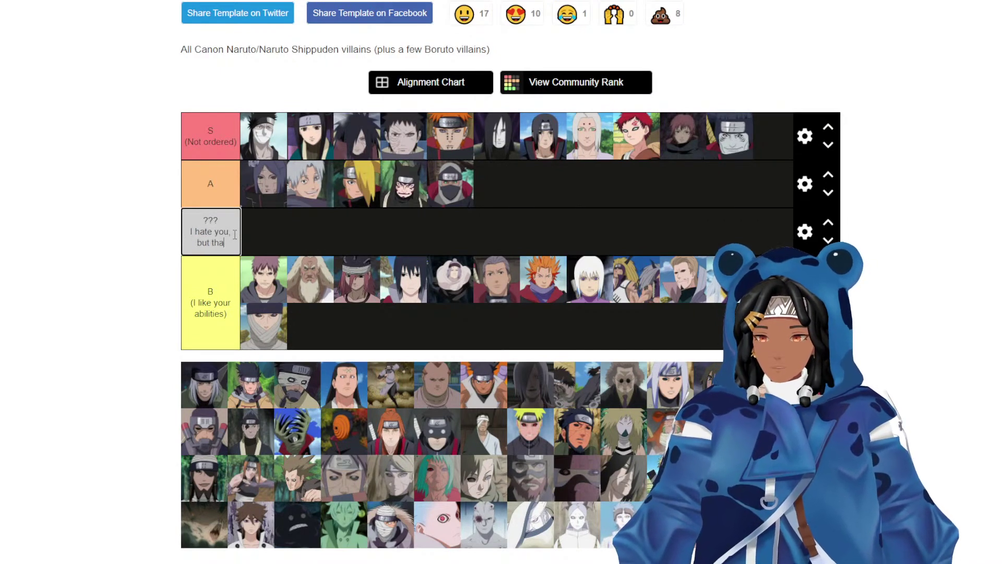
{"action": "type", "text": "t's the reasong"}
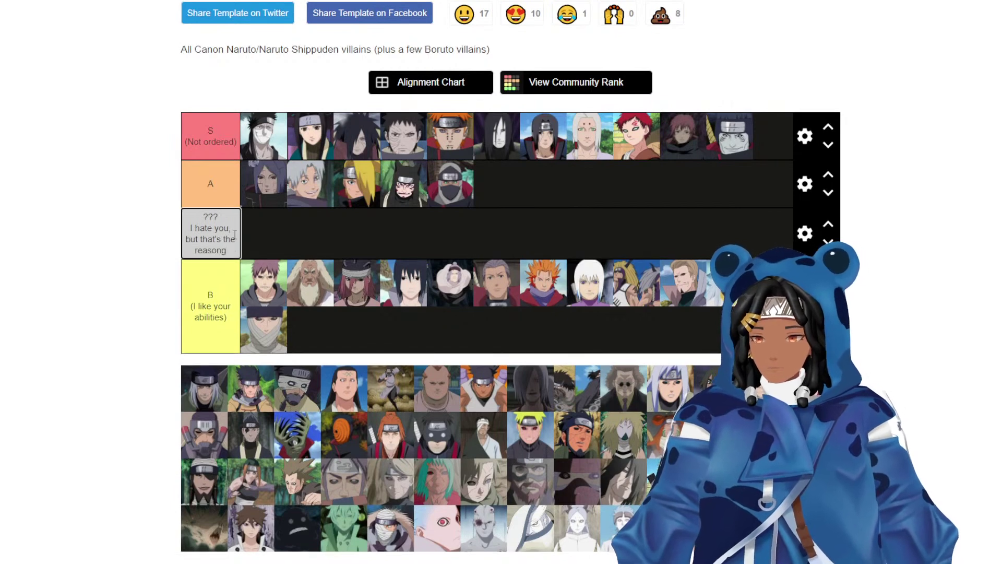
{"action": "key", "text": "BackSpace"}
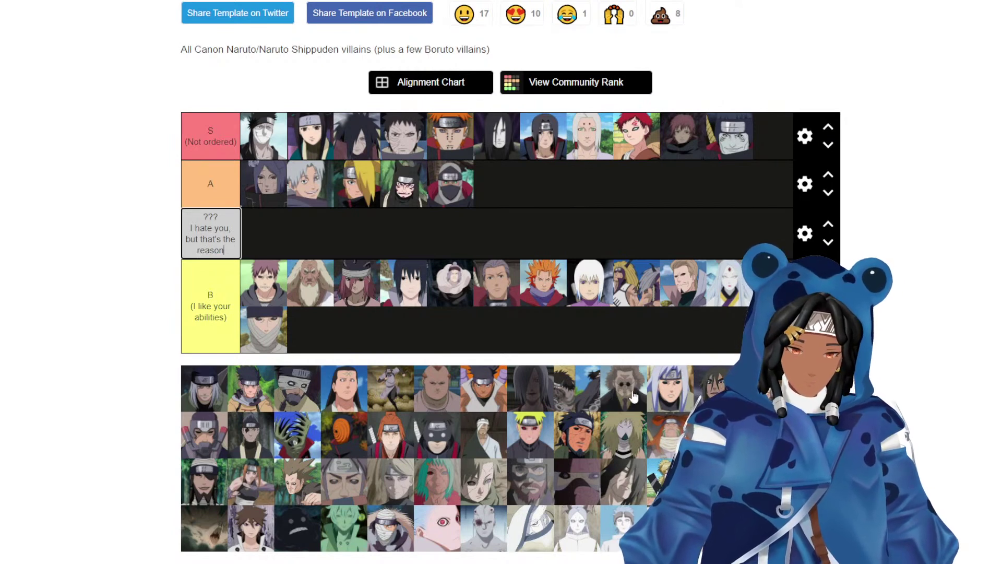
Append the masked character with the headband to the B row and place the bandaged man in the white robe in the ??? row.
{"action": "left_click_drag", "start_coordinate": [208, 432], "coordinate": [496, 334]}
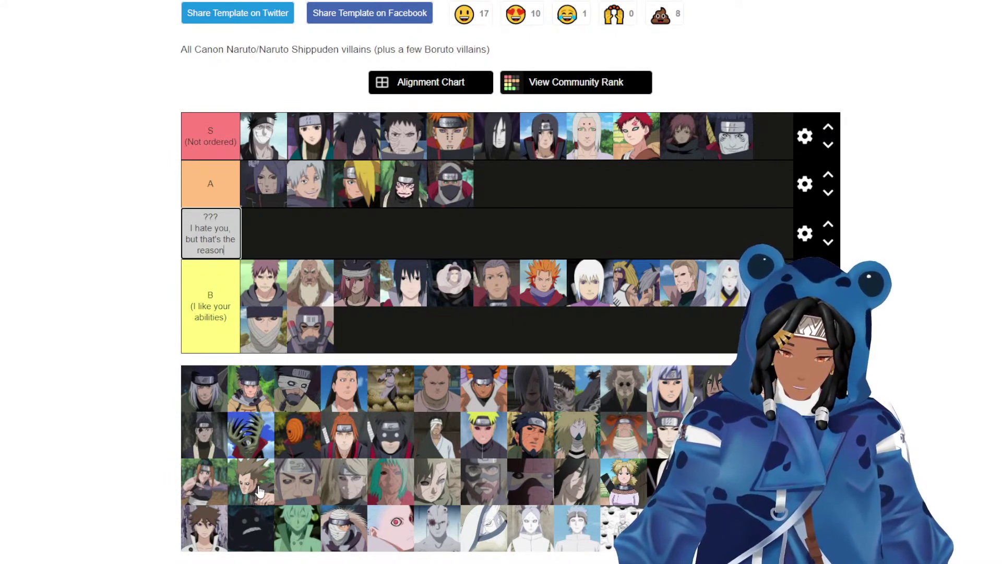
{"action": "left_click_drag", "start_coordinate": [453, 436], "coordinate": [360, 236]}
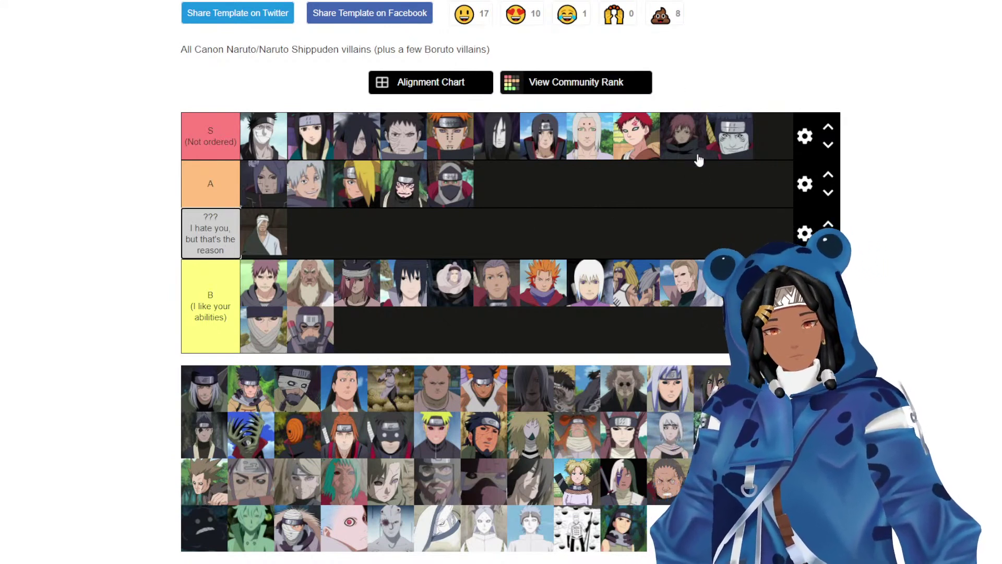
Review the ranked rows and the pool of unplaced Naruto villains.
{"action": "scroll", "coordinate": [753, 194], "scroll_direction": "up", "scroll_amount": 2}
{"action": "scroll", "coordinate": [901, 179], "scroll_direction": "down", "scroll_amount": 5}
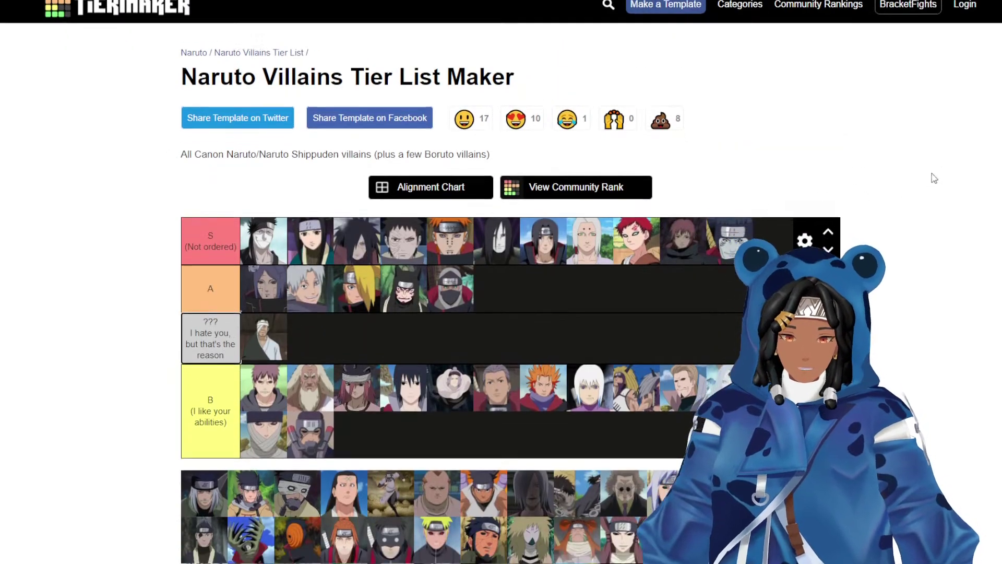
{"action": "scroll", "coordinate": [914, 151], "scroll_direction": "up", "scroll_amount": 3}
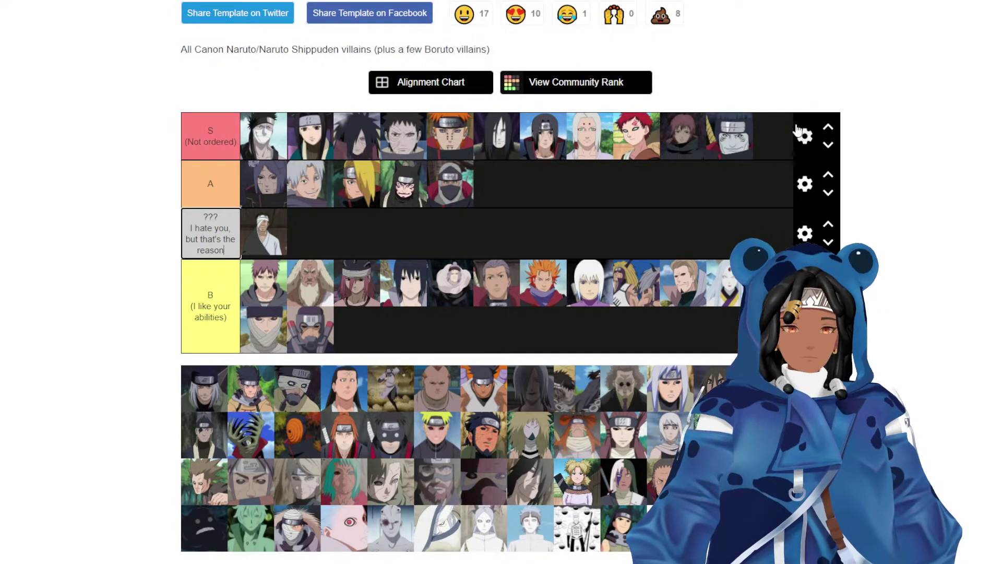
{"action": "scroll", "coordinate": [793, 133], "scroll_direction": "up", "scroll_amount": 1}
{"action": "scroll", "coordinate": [785, 132], "scroll_direction": "down", "scroll_amount": 2}
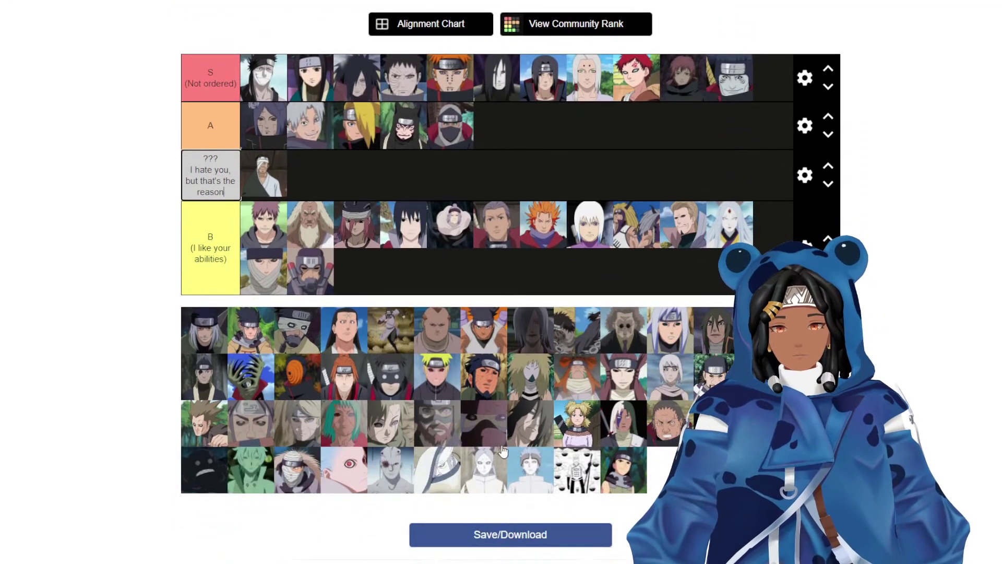
{"action": "scroll", "coordinate": [321, 406], "scroll_direction": "up", "scroll_amount": 1}
{"action": "scroll", "coordinate": [548, 464], "scroll_direction": "down", "scroll_amount": 2}
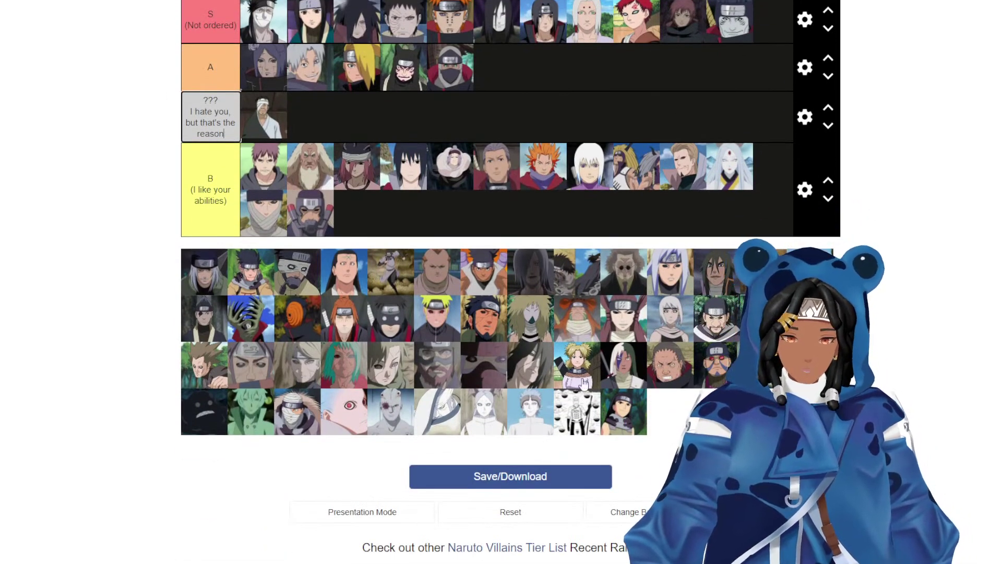
{"action": "scroll", "coordinate": [302, 324], "scroll_direction": "up", "scroll_amount": 2}
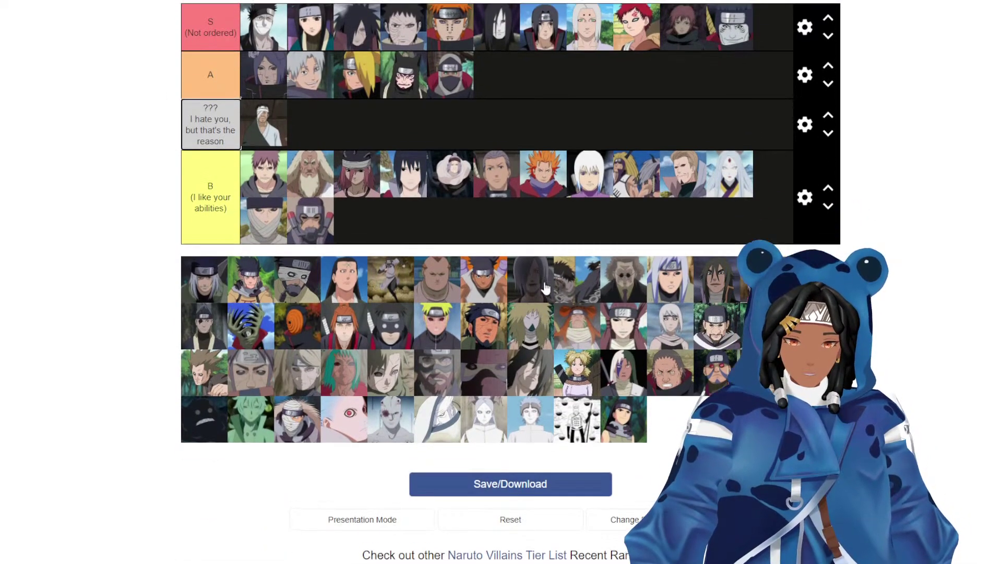
{"action": "scroll", "coordinate": [260, 292], "scroll_direction": "down", "scroll_amount": 1}
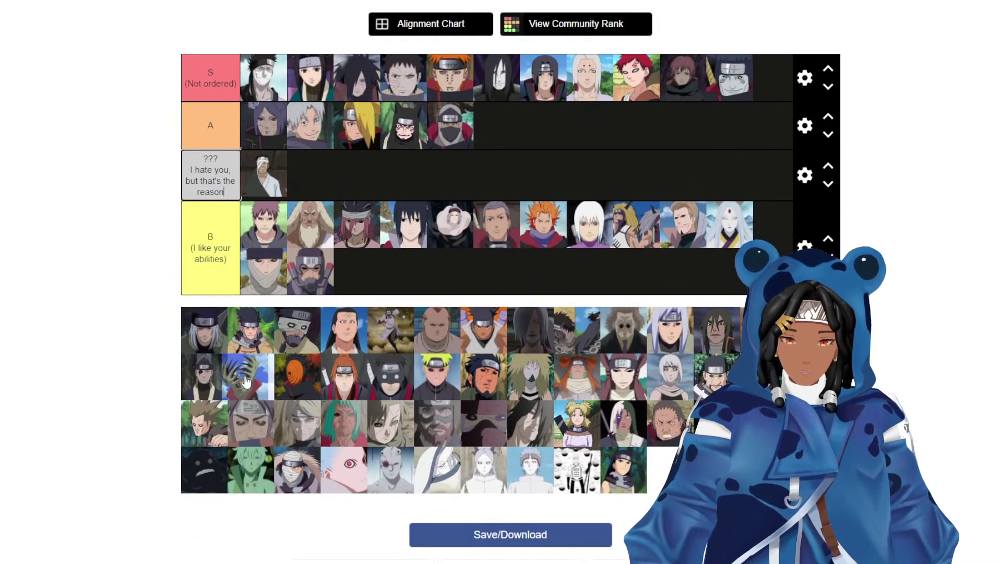
{"action": "left_click_drag", "start_coordinate": [243, 372], "coordinate": [206, 376]}
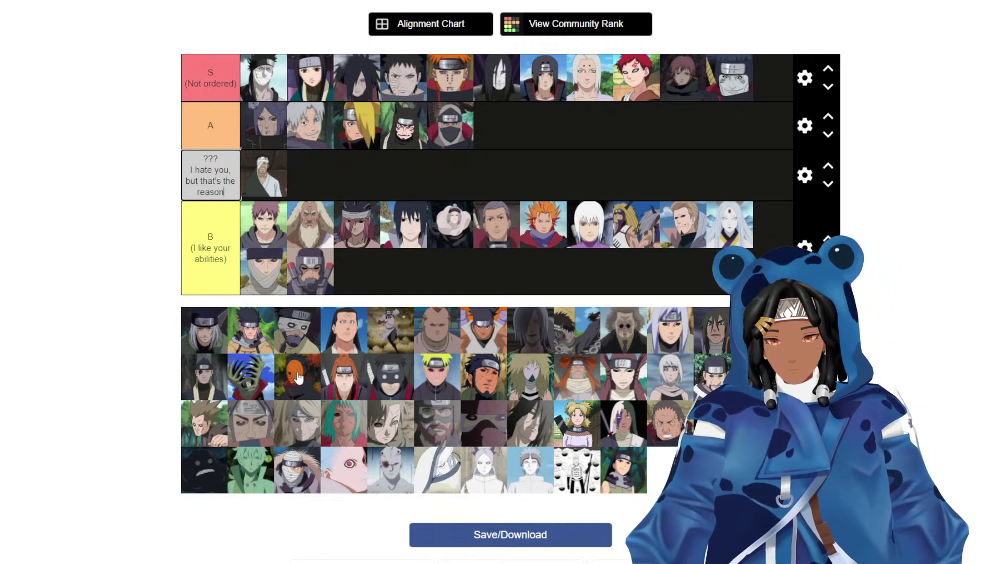
Leave the Naruto Villains list for the TierMaker home page and browse its featured templates.
{"action": "scroll", "coordinate": [590, 205], "scroll_direction": "up", "scroll_amount": 3}
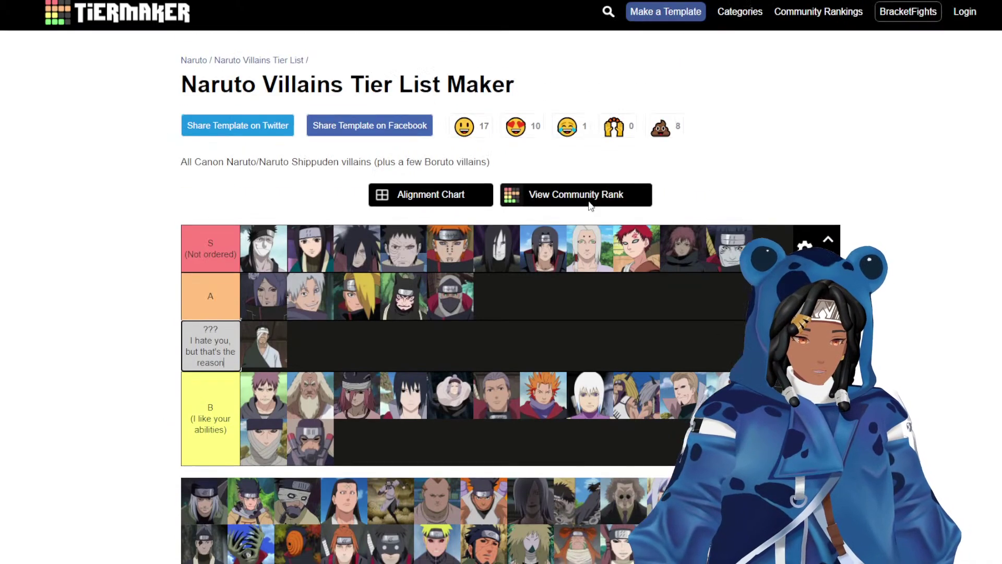
{"action": "left_click", "coordinate": [160, 14]}
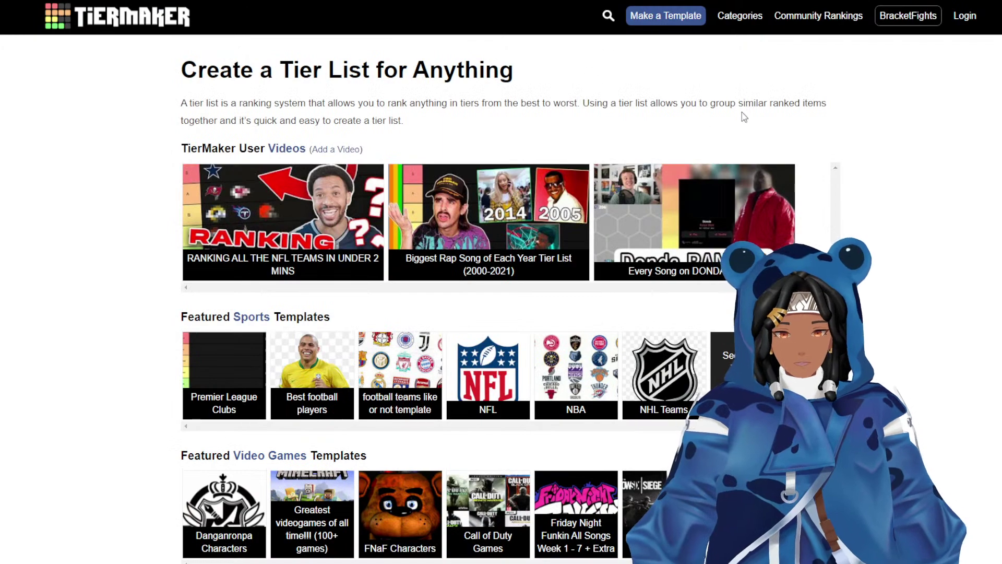
{"action": "scroll", "coordinate": [748, 107], "scroll_direction": "down", "scroll_amount": 1}
{"action": "scroll", "coordinate": [844, 79], "scroll_direction": "down", "scroll_amount": 2}
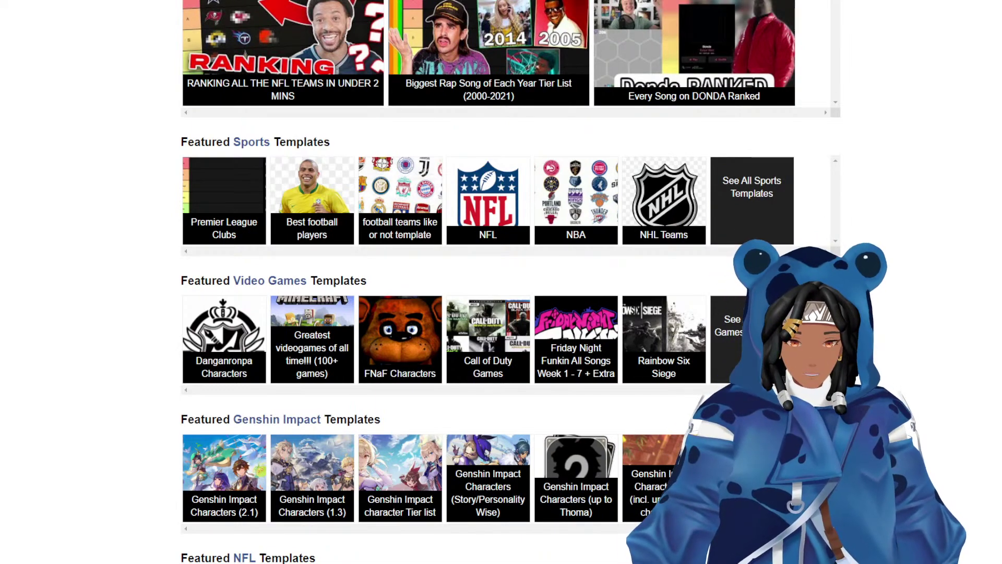
{"action": "scroll", "coordinate": [885, 374], "scroll_direction": "up", "scroll_amount": 3}
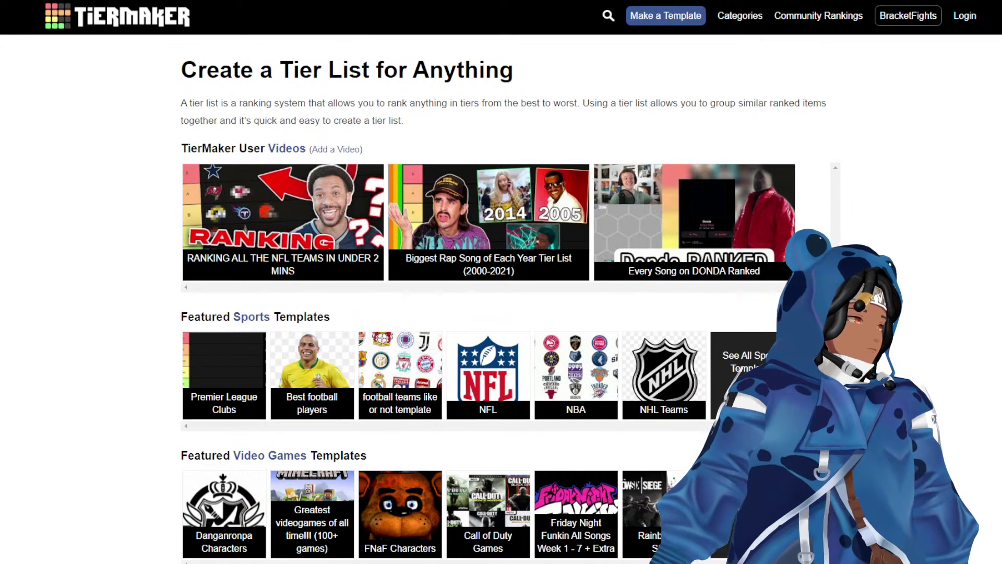
Search the site's templates for "mob psycho".
{"action": "left_click", "coordinate": [608, 16]}
{"action": "type", "text": "mob"}
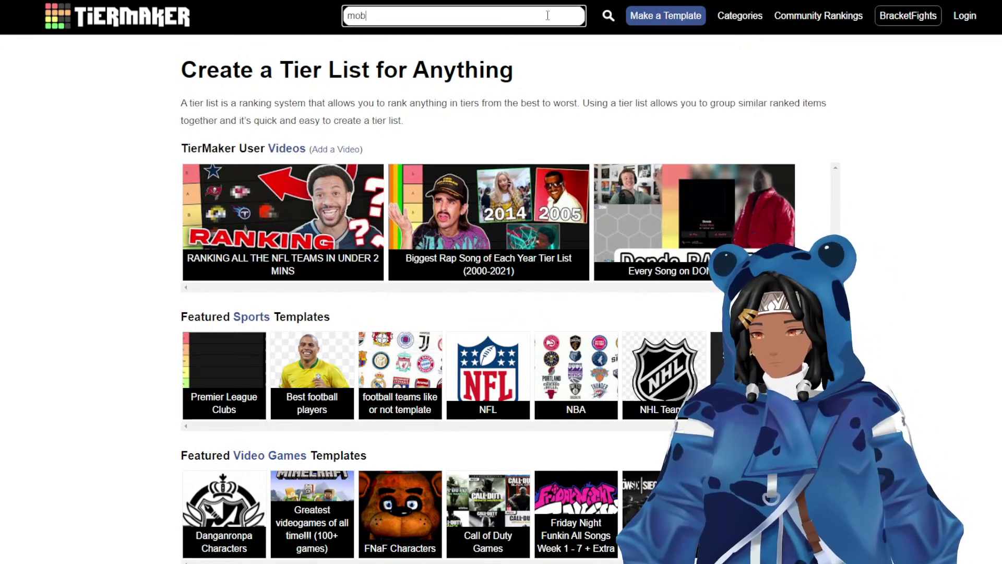
{"action": "type", "text": " psycho"}
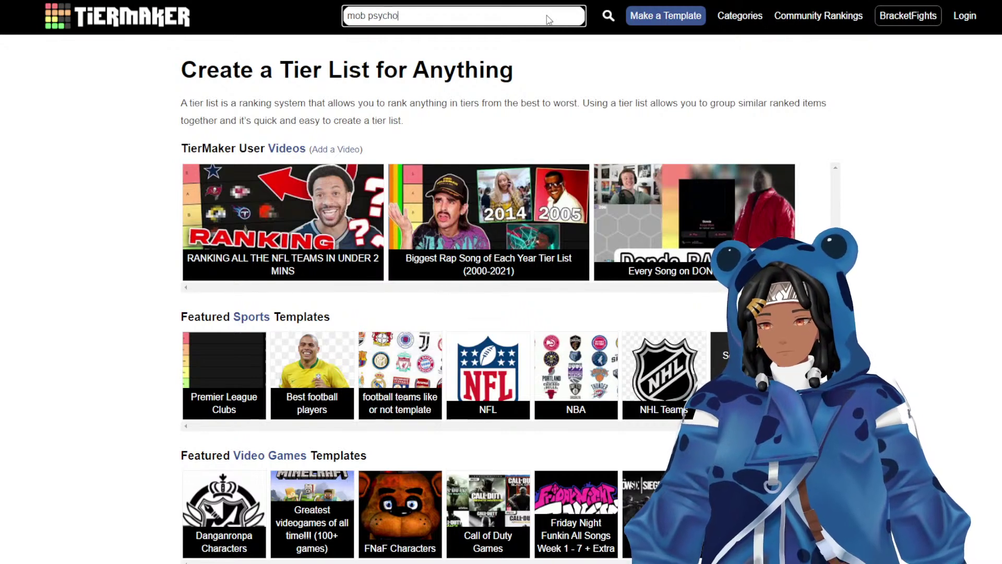
{"action": "key", "text": "Return"}
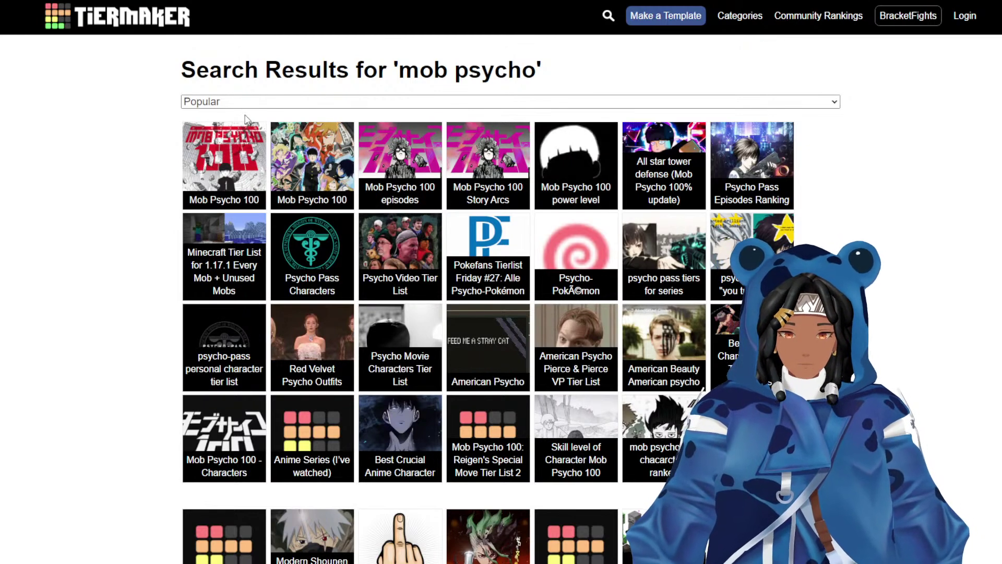
Open the second Mob Psycho 100 template, examine its character images and empty rows, and return to the search results.
{"action": "left_click", "coordinate": [305, 159]}
{"action": "scroll", "coordinate": [301, 130], "scroll_direction": "down", "scroll_amount": 5}
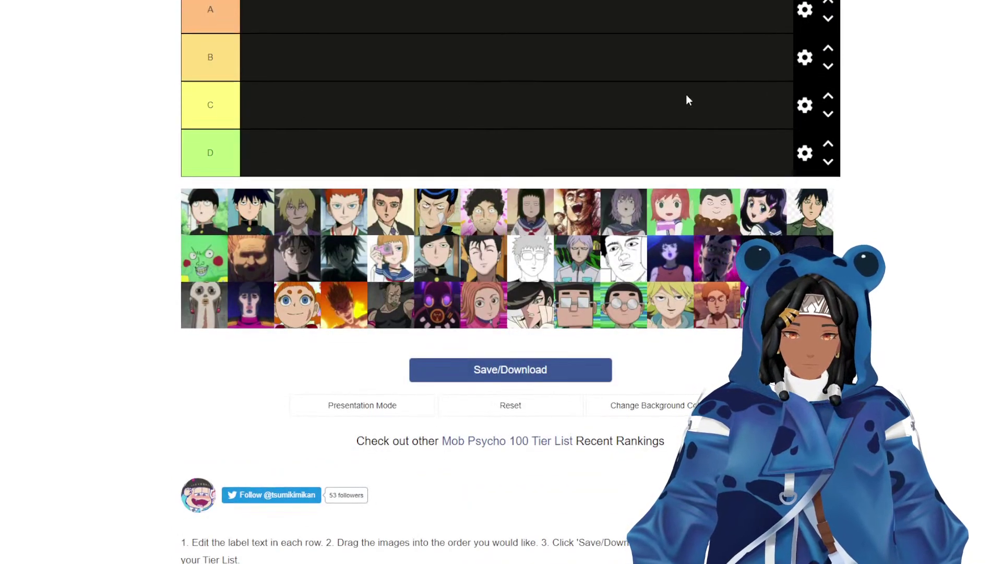
{"action": "scroll", "coordinate": [687, 99], "scroll_direction": "up", "scroll_amount": 2}
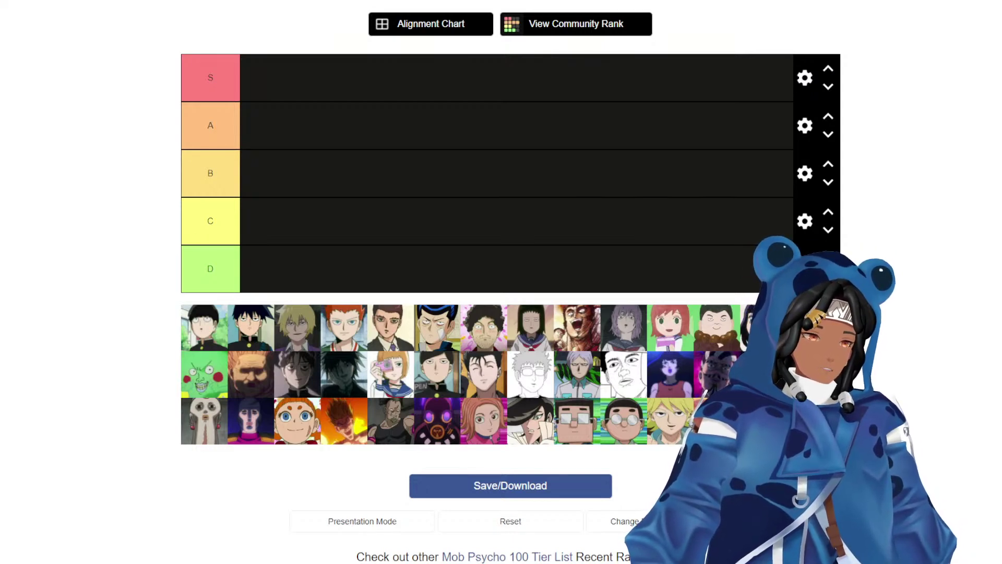
{"action": "scroll", "coordinate": [46, 17], "scroll_direction": "up", "scroll_amount": 3}
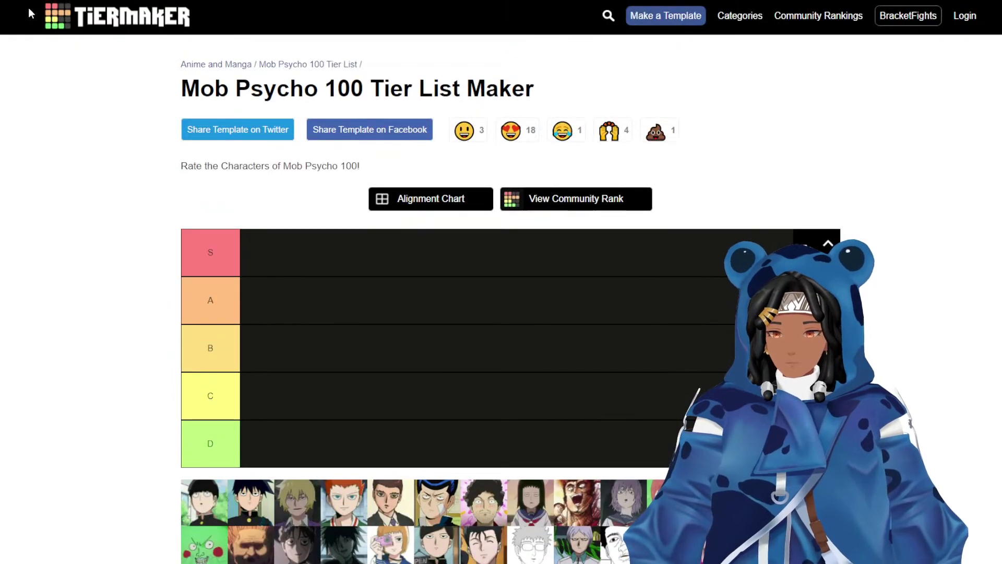
{"action": "scroll", "coordinate": [33, 33], "scroll_direction": "down", "scroll_amount": 9}
{"action": "scroll", "coordinate": [109, 78], "scroll_direction": "up", "scroll_amount": 7}
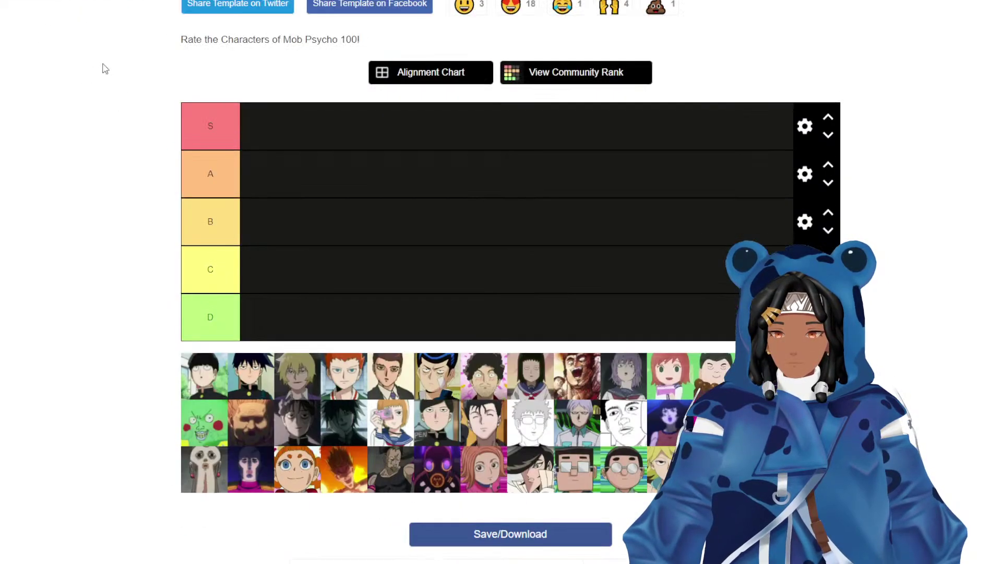
{"action": "key", "text": "alt+Left"}
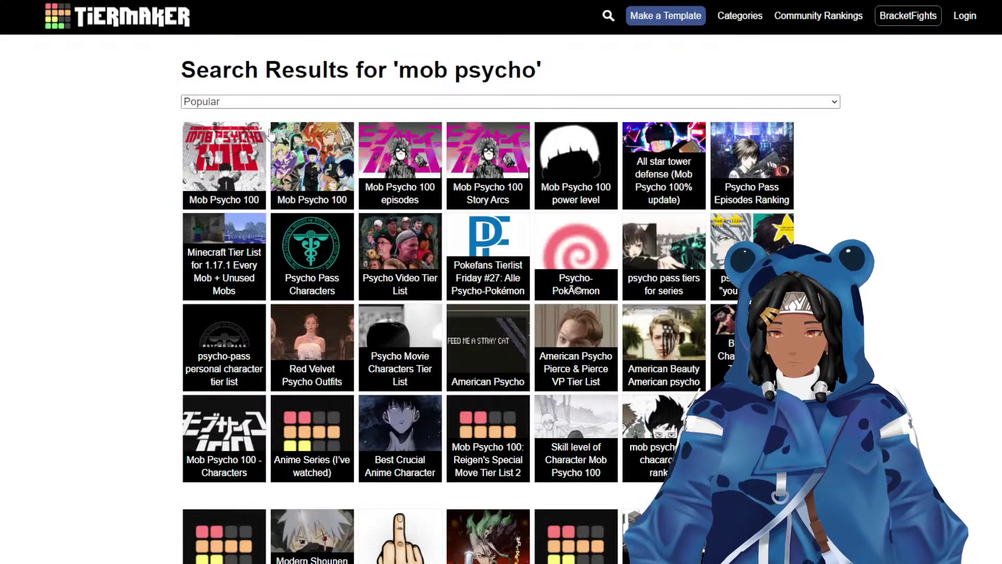
Open the first Mob Psycho 100 template and examine its character images and empty tier rows.
{"action": "left_click", "coordinate": [215, 160]}
{"action": "scroll", "coordinate": [502, 125], "scroll_direction": "down", "scroll_amount": 5}
{"action": "scroll", "coordinate": [504, 128], "scroll_direction": "down", "scroll_amount": 3}
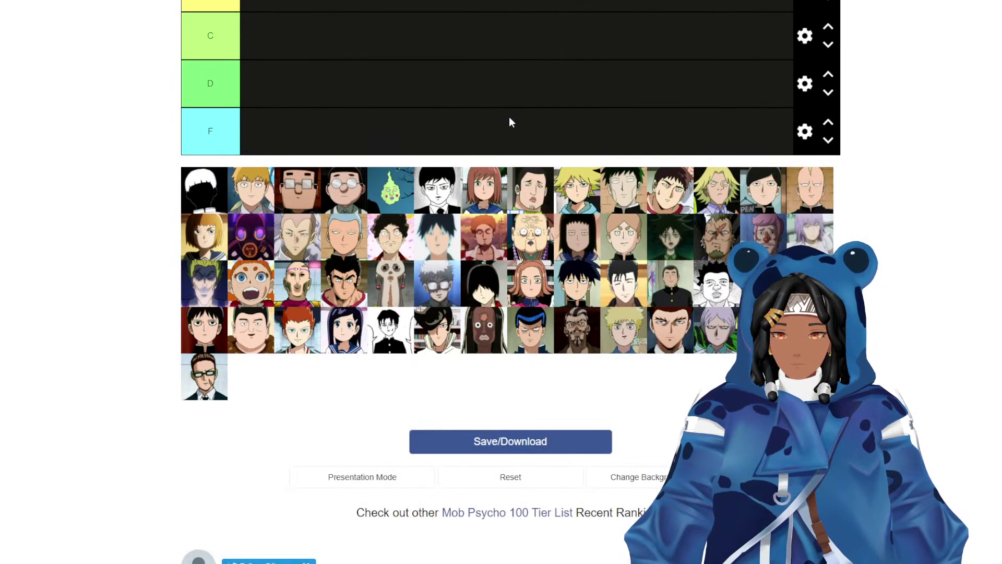
{"action": "scroll", "coordinate": [507, 119], "scroll_direction": "up", "scroll_amount": 1}
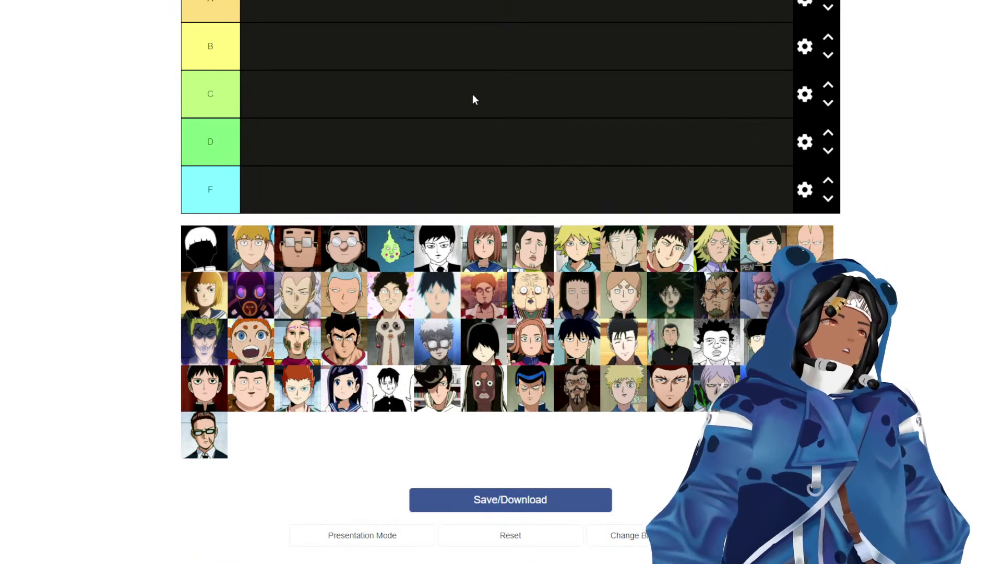
{"action": "scroll", "coordinate": [402, 215], "scroll_direction": "up", "scroll_amount": 2}
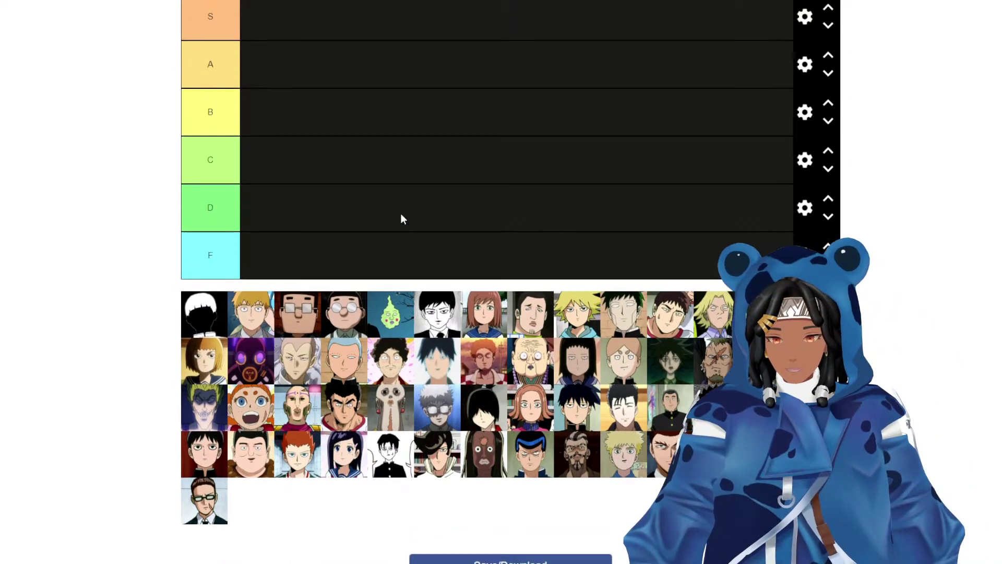
{"action": "scroll", "coordinate": [402, 217], "scroll_direction": "down", "scroll_amount": 2}
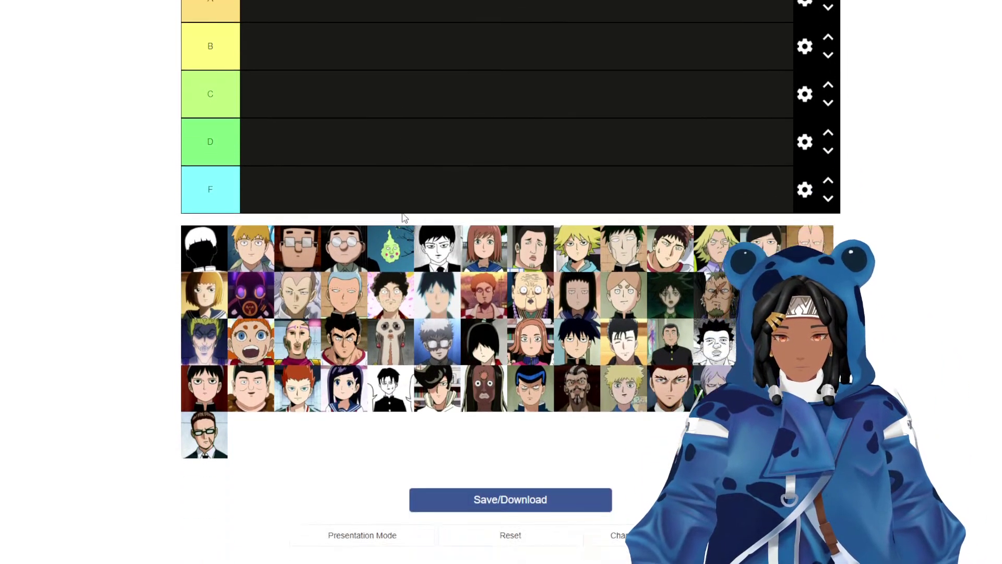
{"action": "scroll", "coordinate": [403, 218], "scroll_direction": "up", "scroll_amount": 3}
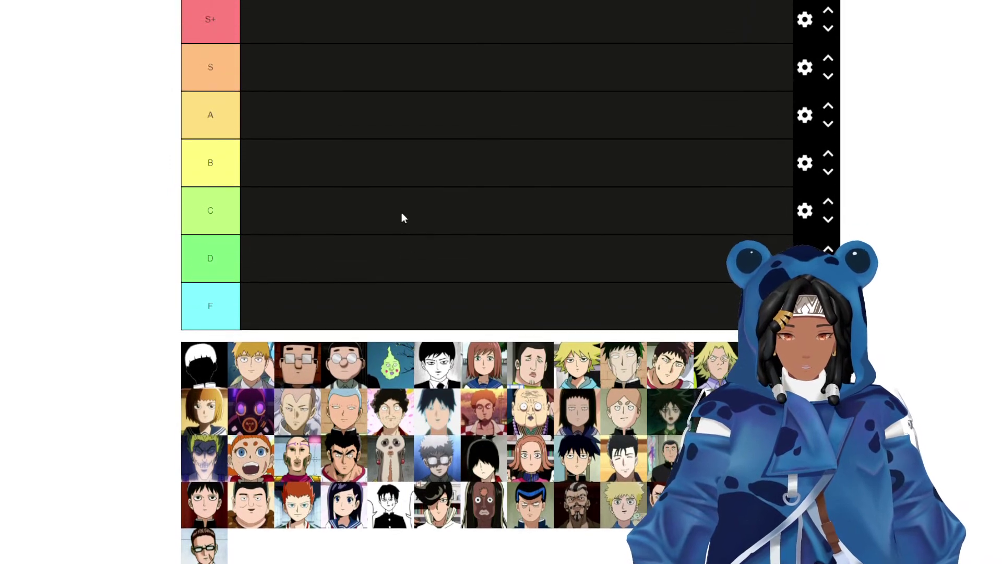
{"action": "scroll", "coordinate": [401, 213], "scroll_direction": "down", "scroll_amount": 1}
{"action": "scroll", "coordinate": [401, 213], "scroll_direction": "up", "scroll_amount": 4}
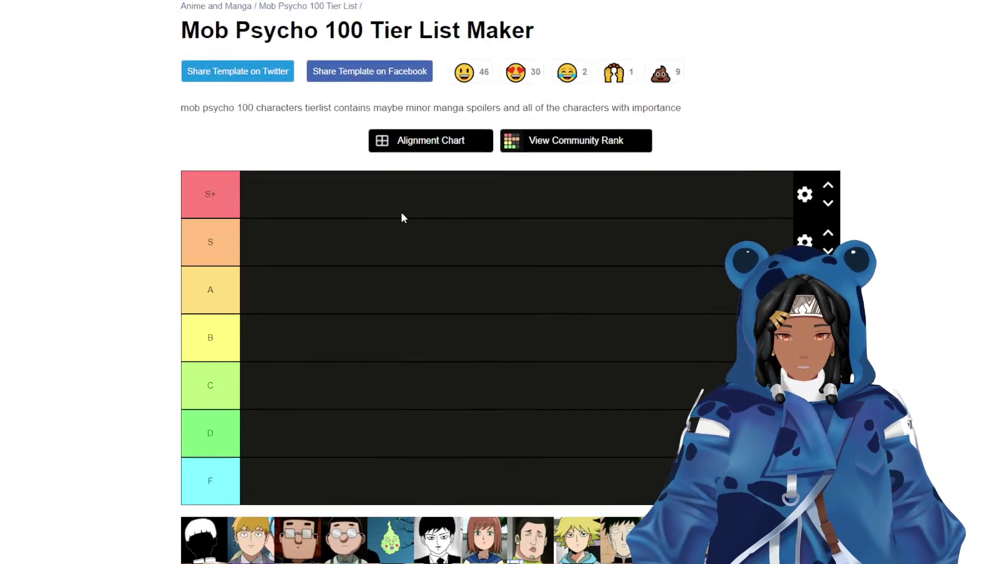
{"action": "scroll", "coordinate": [401, 214], "scroll_direction": "down", "scroll_amount": 3}
{"action": "scroll", "coordinate": [401, 210], "scroll_direction": "up", "scroll_amount": 1}
{"action": "scroll", "coordinate": [402, 208], "scroll_direction": "down", "scroll_amount": 1}
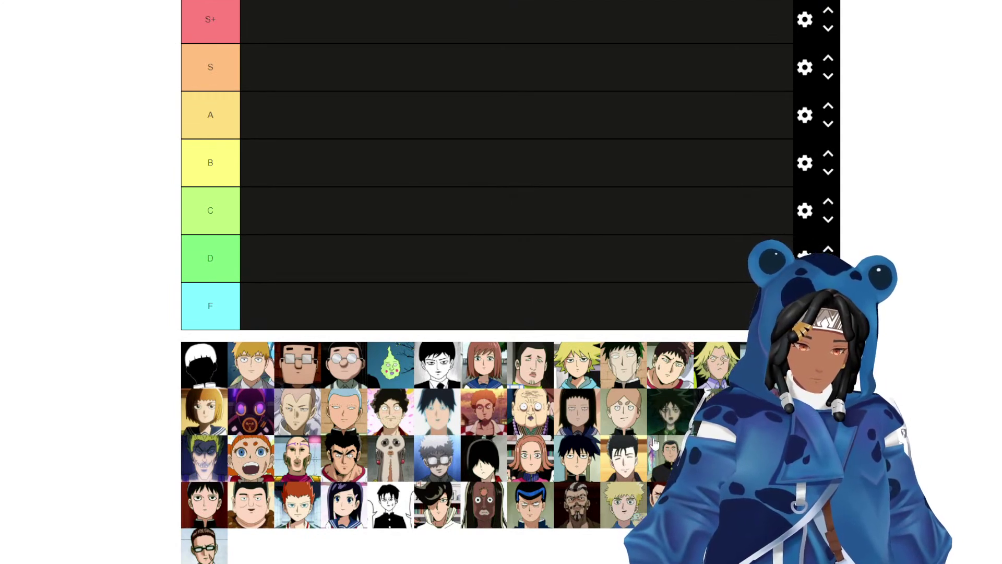
Place the spiky black-haired boy and the blue-pompadour student in the S+ row, with the blond man in front of them.
{"action": "left_click_drag", "start_coordinate": [576, 459], "coordinate": [474, 35]}
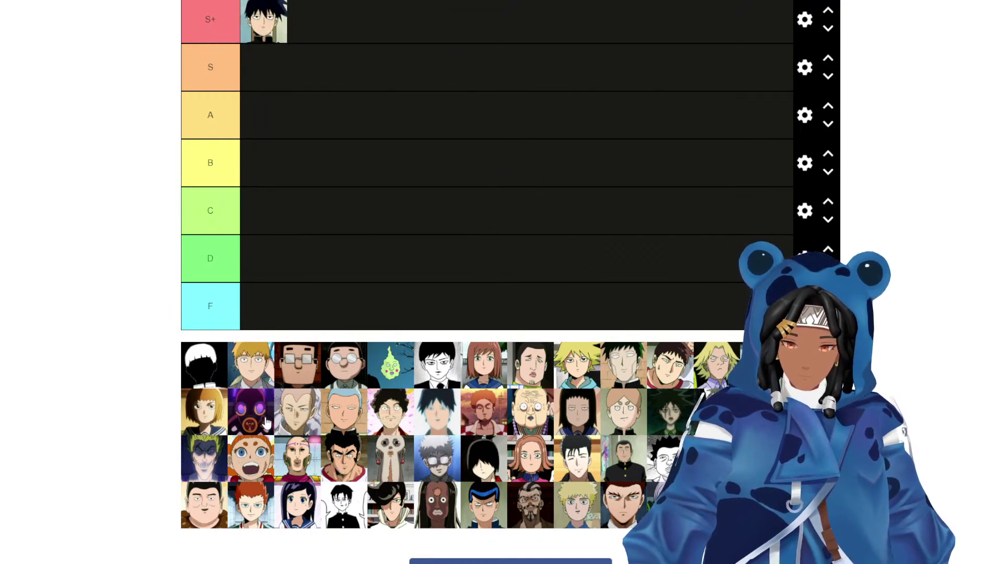
{"action": "left_click_drag", "start_coordinate": [481, 502], "coordinate": [511, 32]}
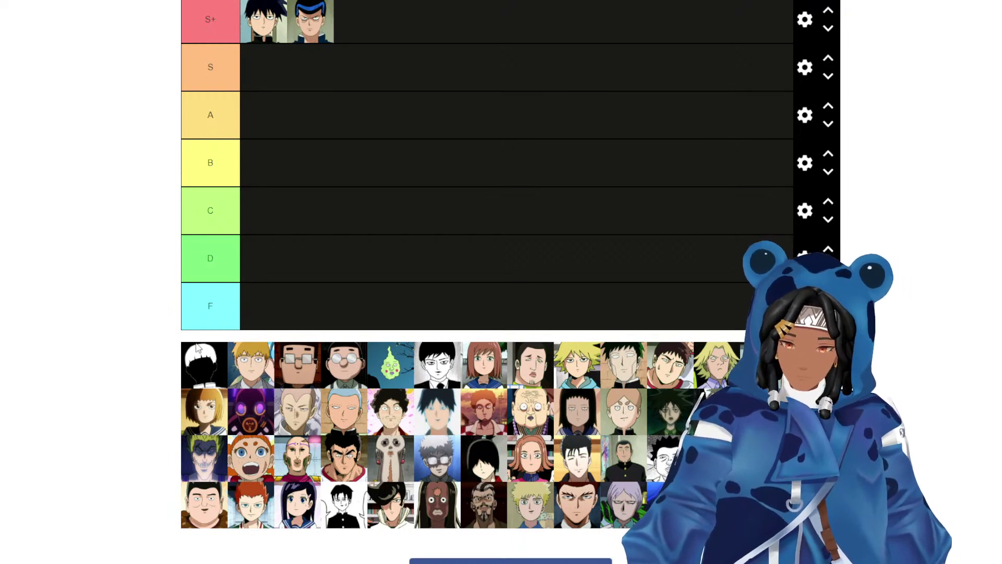
{"action": "left_click_drag", "start_coordinate": [244, 360], "coordinate": [245, 21]}
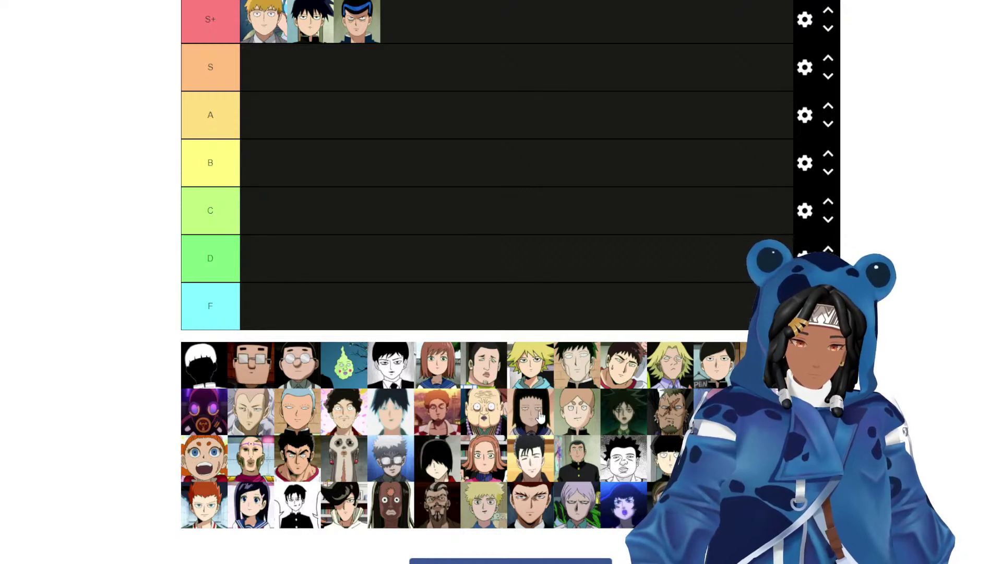
Add the white-haired silhouette and the green spirit to the S+ row, and replace the silhouette with the bowl-cut boy.
{"action": "scroll", "coordinate": [365, 418], "scroll_direction": "up", "scroll_amount": 1}
{"action": "scroll", "coordinate": [225, 379], "scroll_direction": "down", "scroll_amount": 1}
{"action": "left_click_drag", "start_coordinate": [225, 379], "coordinate": [510, 8]}
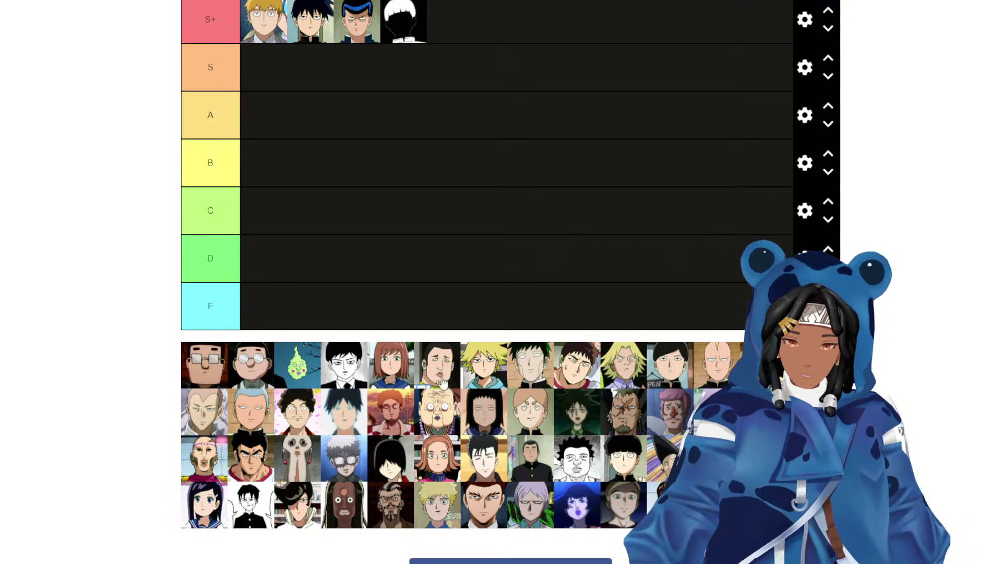
{"action": "left_click_drag", "start_coordinate": [297, 365], "coordinate": [454, 21]}
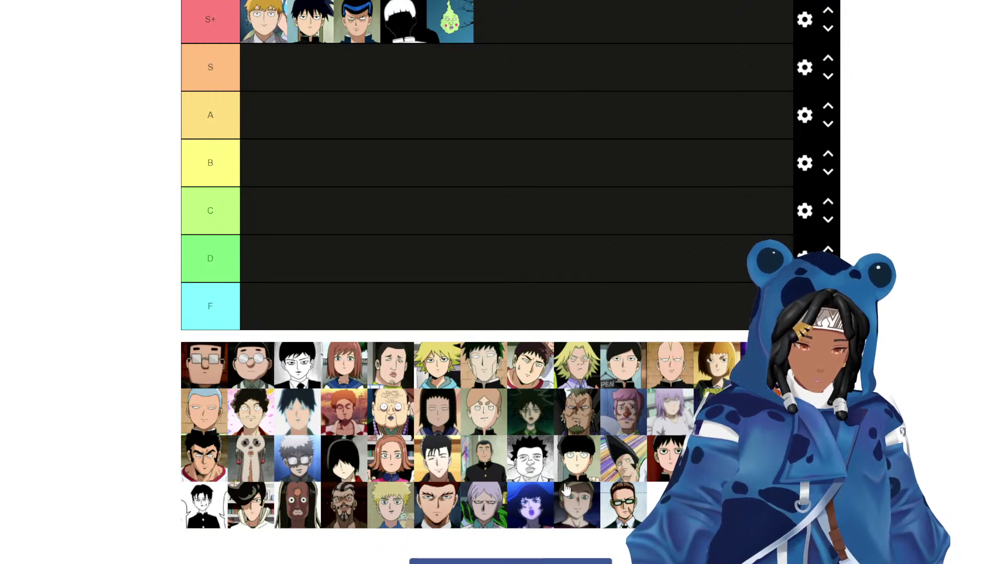
{"action": "left_click_drag", "start_coordinate": [576, 458], "coordinate": [204, 365]}
Add a new row above the S+ row.
{"action": "scroll", "coordinate": [599, 222], "scroll_direction": "up", "scroll_amount": 4}
{"action": "scroll", "coordinate": [599, 221], "scroll_direction": "up", "scroll_amount": 1}
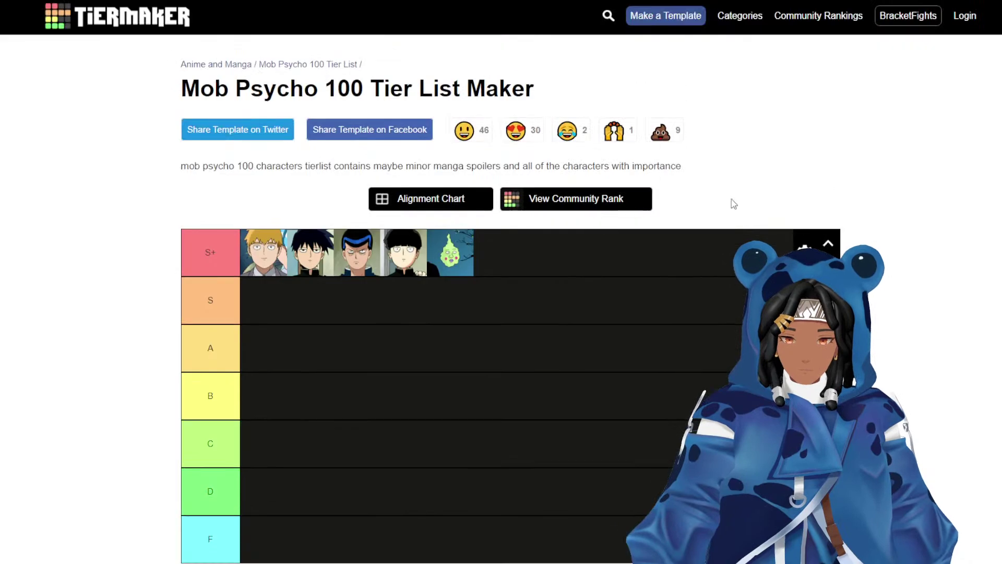
{"action": "left_click", "coordinate": [805, 252]}
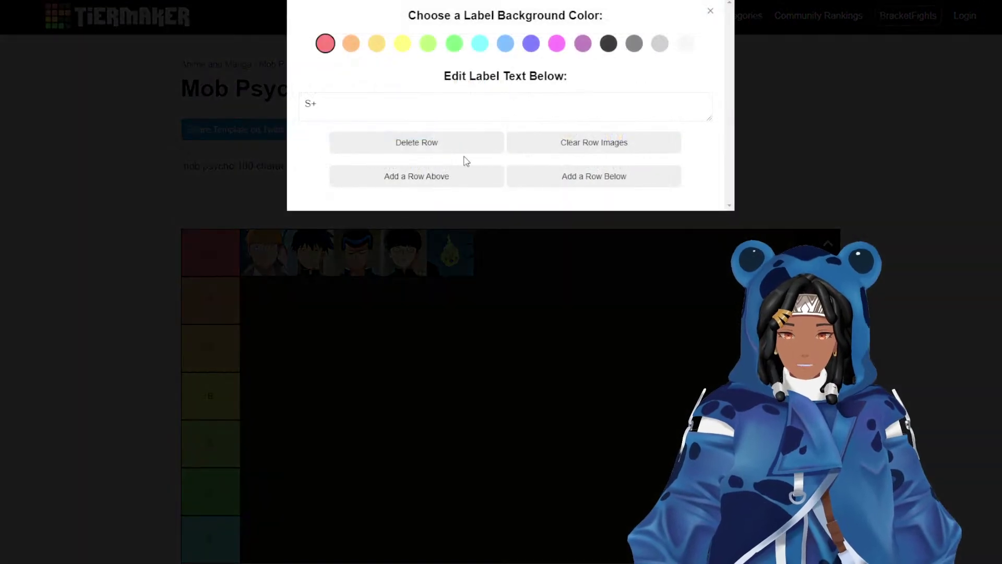
{"action": "left_click", "coordinate": [450, 181]}
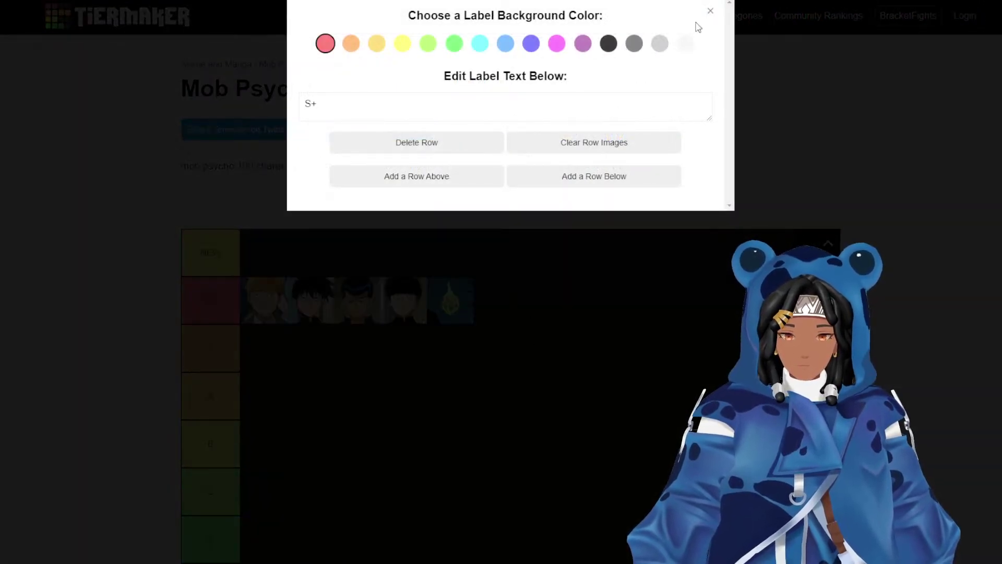
{"action": "left_click", "coordinate": [710, 11]}
Give the new top row a light grey label reading X and move the blond man from S+ into it.
{"action": "left_click", "coordinate": [804, 253]}
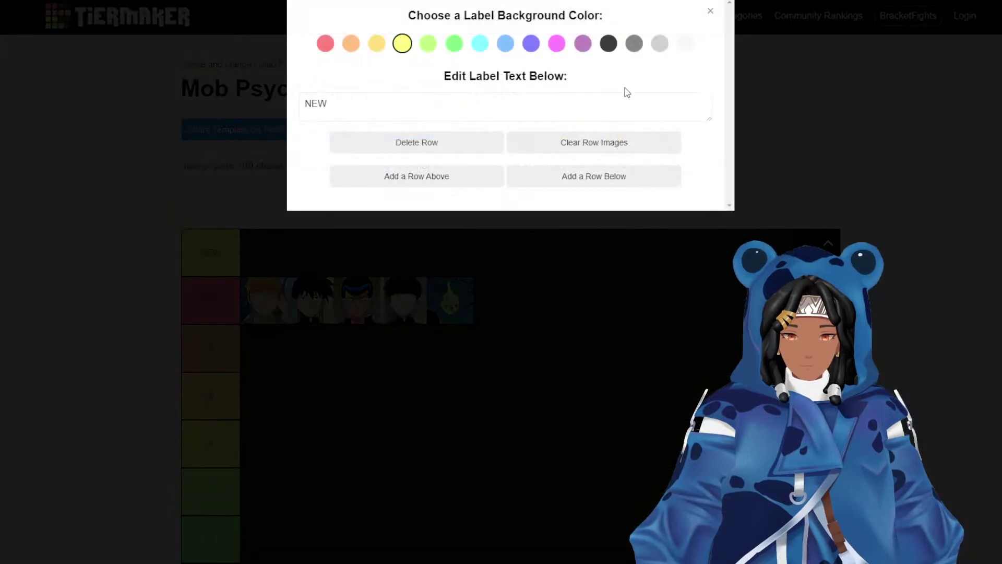
{"action": "left_click", "coordinate": [659, 45]}
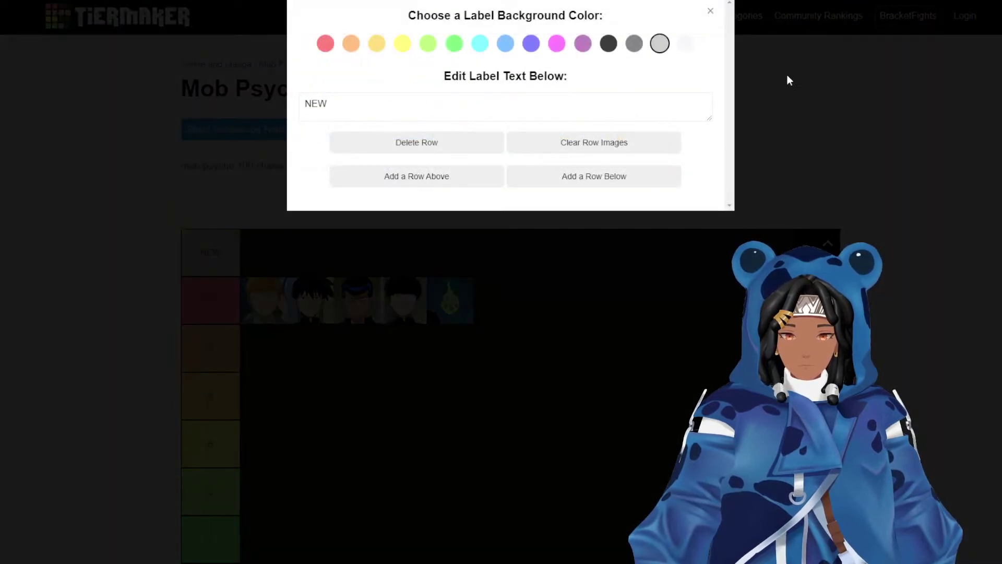
{"action": "left_click", "coordinate": [381, 112]}
{"action": "left_click", "coordinate": [282, 116]}
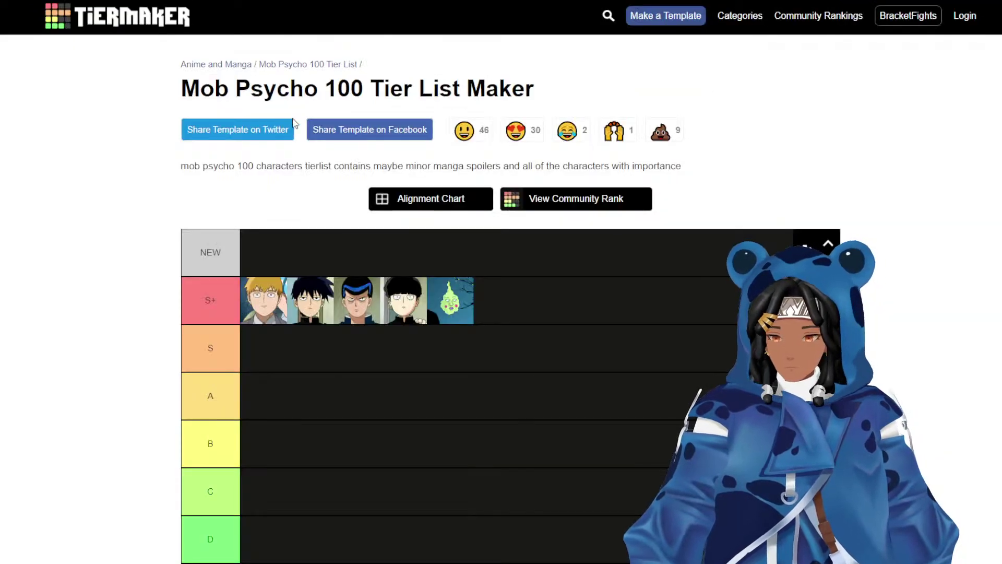
{"action": "left_click_drag", "start_coordinate": [226, 257], "coordinate": [173, 261]}
{"action": "type", "text": "X"}
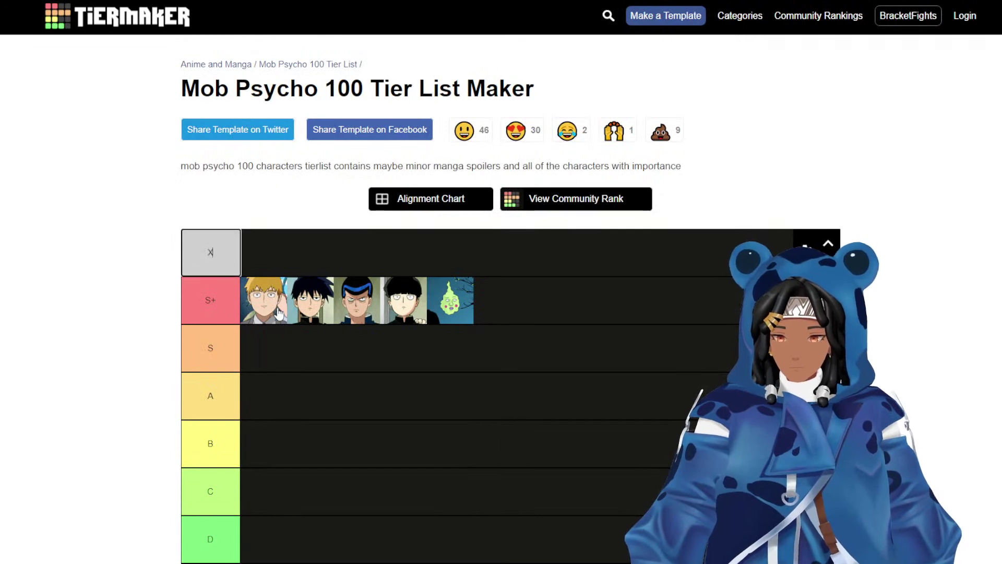
{"action": "left_click_drag", "start_coordinate": [277, 314], "coordinate": [276, 264]}
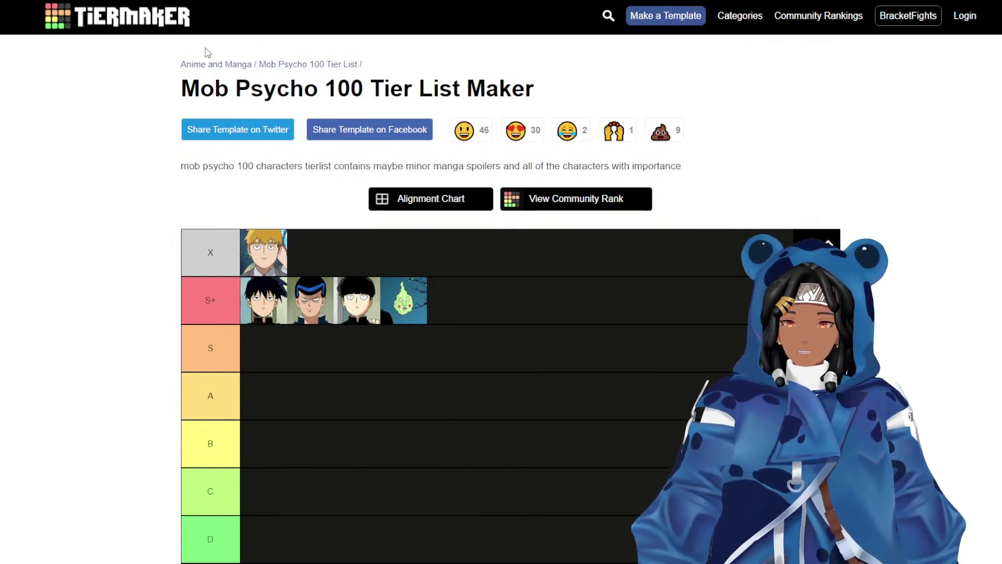
Leave the Mob Psycho 100 list for the home page and browse the featured template categories.
{"action": "left_click", "coordinate": [152, 23]}
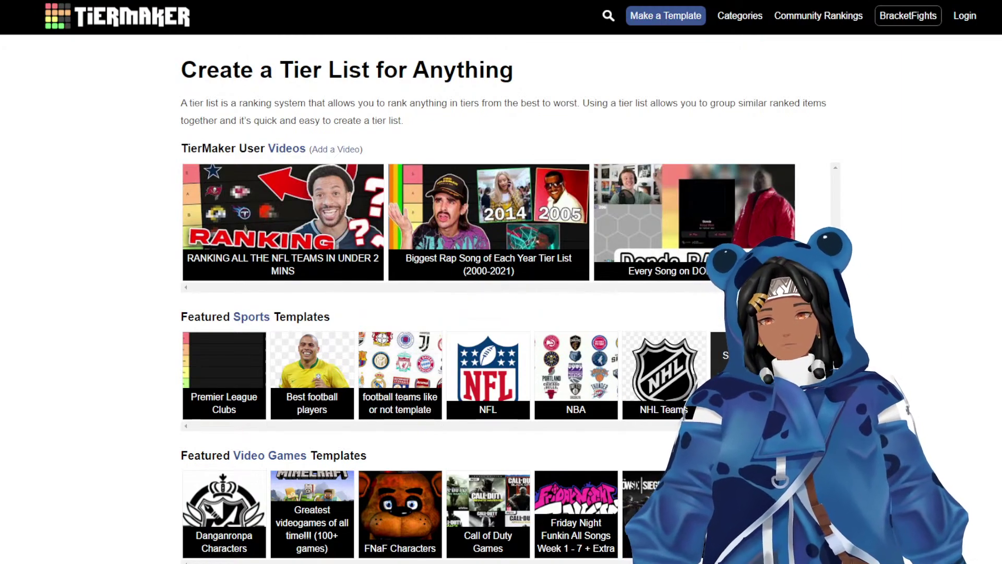
{"action": "scroll", "coordinate": [501, 282], "scroll_direction": "down", "scroll_amount": 9}
{"action": "scroll", "coordinate": [631, 253], "scroll_direction": "down", "scroll_amount": 5}
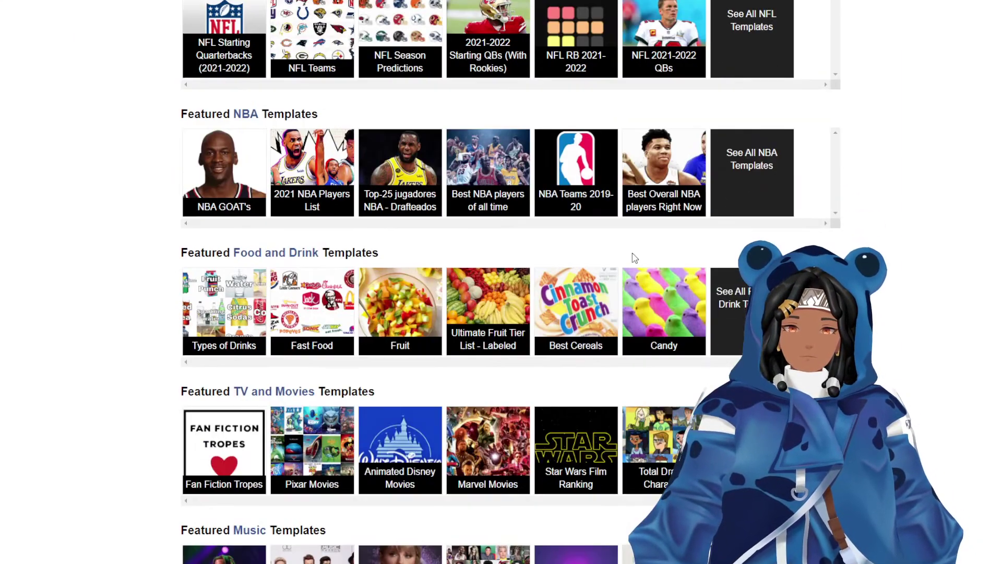
{"action": "scroll", "coordinate": [657, 198], "scroll_direction": "up", "scroll_amount": 14}
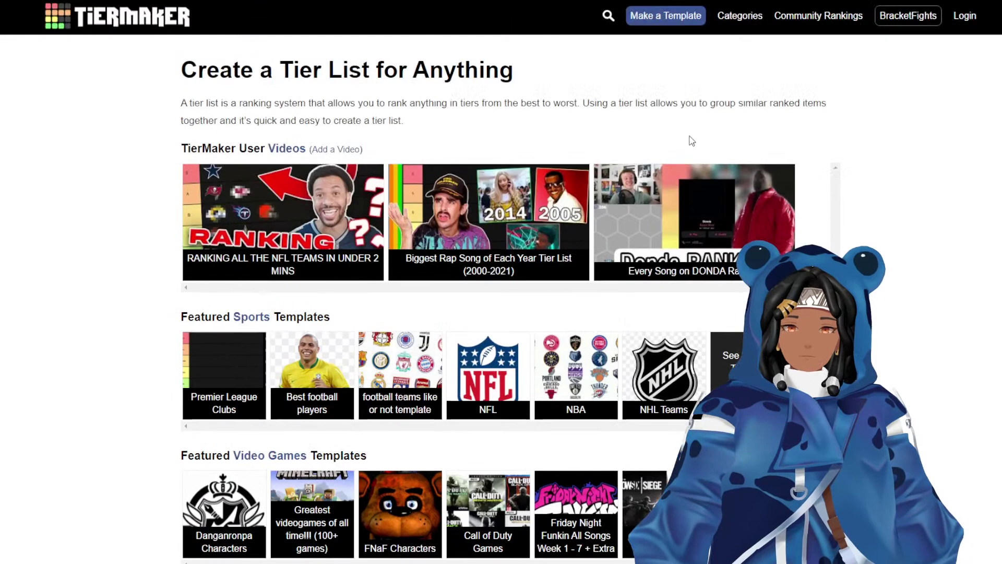
Search the site's templates for "fighting games".
{"action": "left_click", "coordinate": [607, 20]}
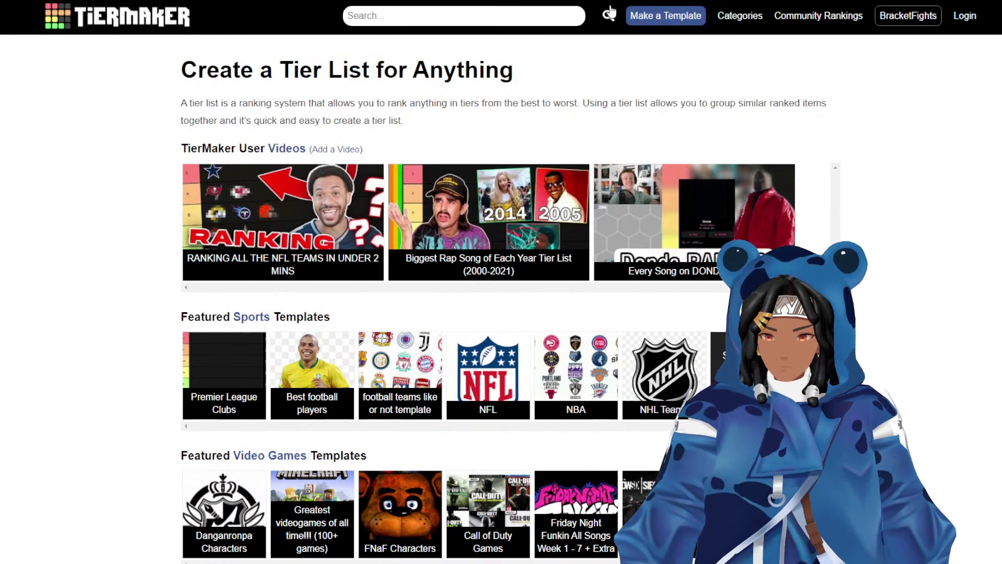
{"action": "left_click", "coordinate": [564, 10]}
{"action": "type", "text": "fightin"}
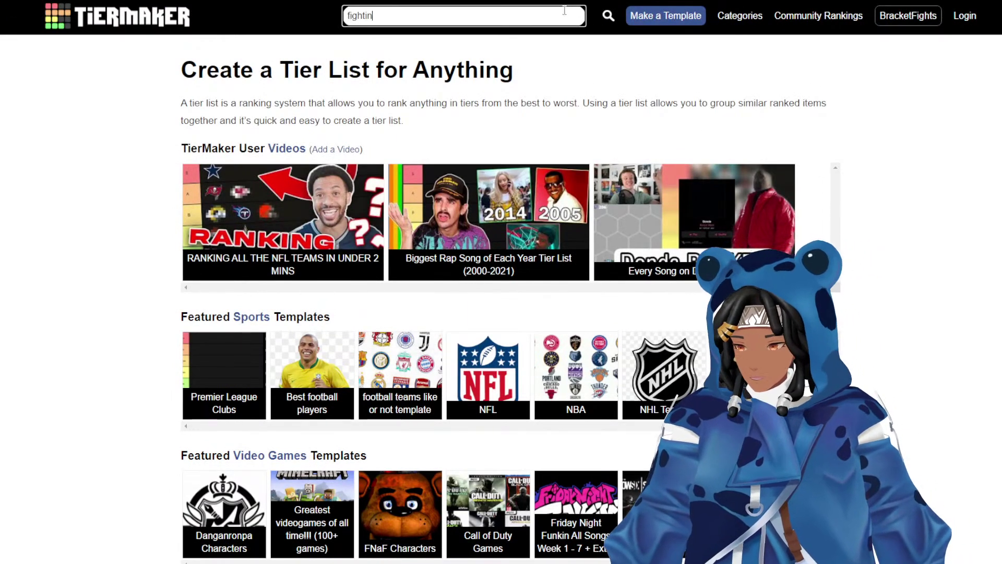
{"action": "type", "text": "g games"}
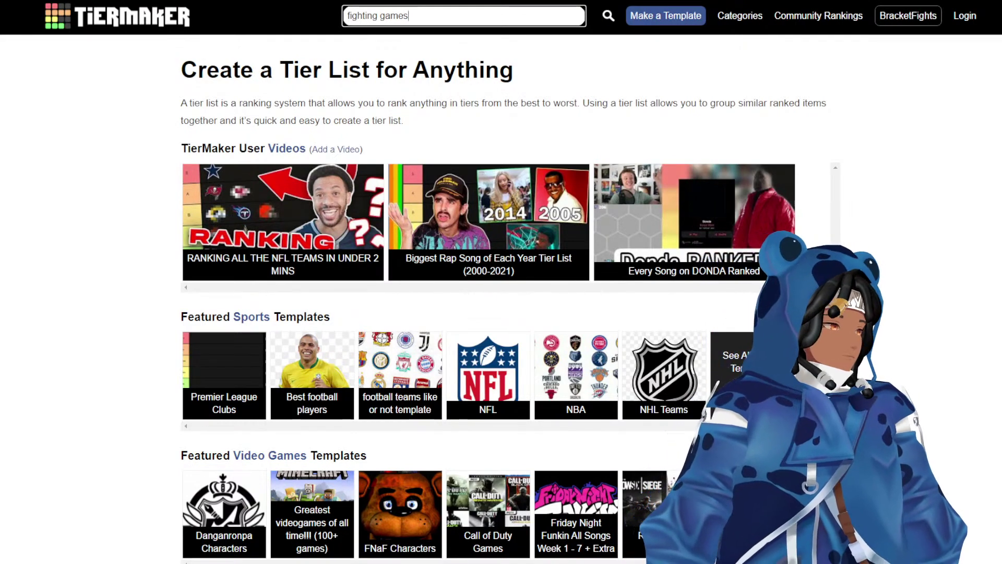
{"action": "key", "text": "Return"}
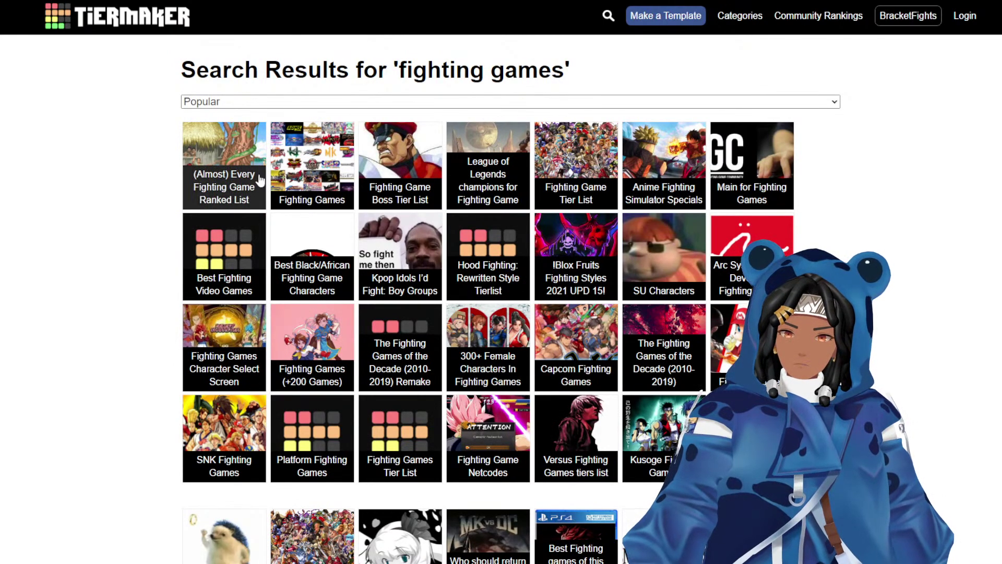
Open the Fighting Games template, examine its game logos, and return to the search results.
{"action": "left_click", "coordinate": [302, 175]}
{"action": "scroll", "coordinate": [301, 128], "scroll_direction": "down", "scroll_amount": 7}
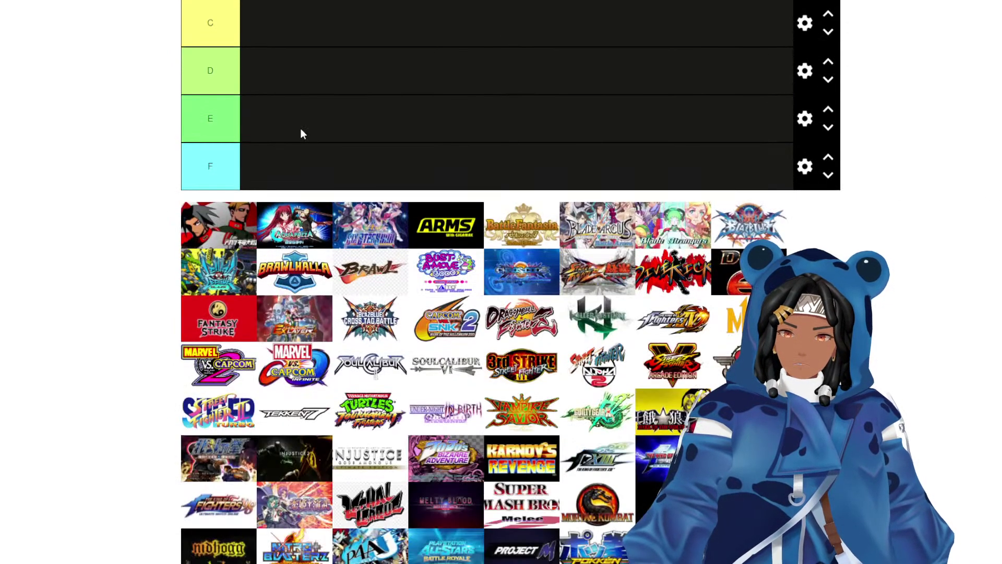
{"action": "scroll", "coordinate": [301, 129], "scroll_direction": "down", "scroll_amount": 7}
{"action": "scroll", "coordinate": [301, 128], "scroll_direction": "up", "scroll_amount": 3}
{"action": "scroll", "coordinate": [240, 79], "scroll_direction": "down", "scroll_amount": 1}
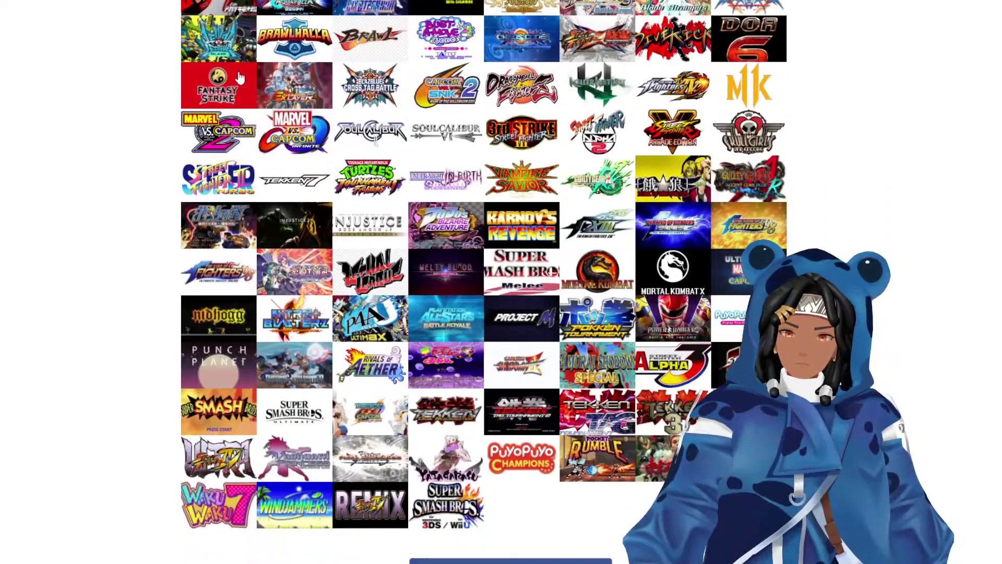
{"action": "key", "text": "alt+Left"}
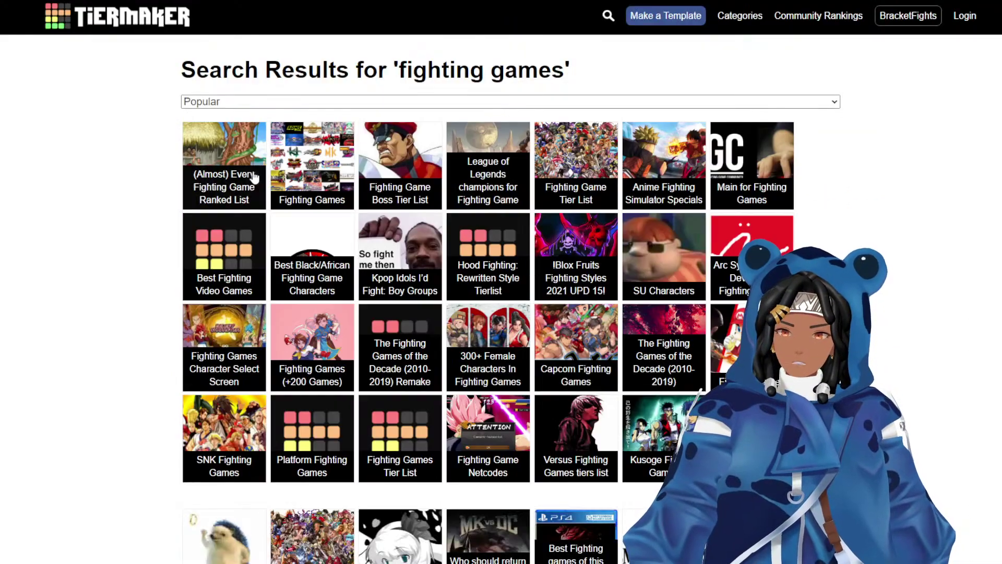
Open the (Almost) Every Fighting Game Ranked List template, look through its pool of games, and return to the search results.
{"action": "left_click", "coordinate": [253, 174]}
{"action": "scroll", "coordinate": [524, 157], "scroll_direction": "down", "scroll_amount": 5}
{"action": "scroll", "coordinate": [524, 156], "scroll_direction": "down", "scroll_amount": 20}
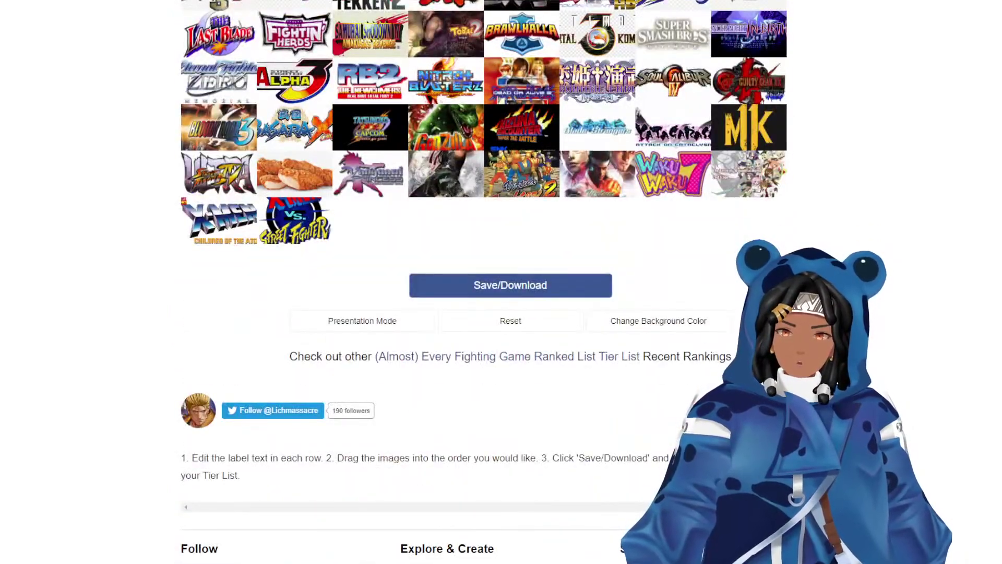
{"action": "key", "text": "alt+Left"}
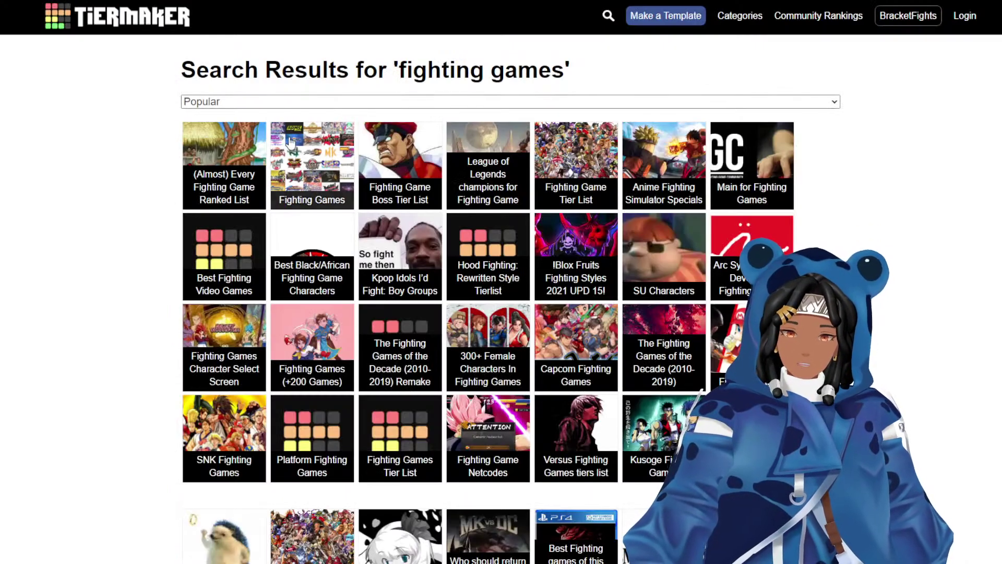
Search the site's templates for "modern fighting games".
{"action": "left_click", "coordinate": [609, 16]}
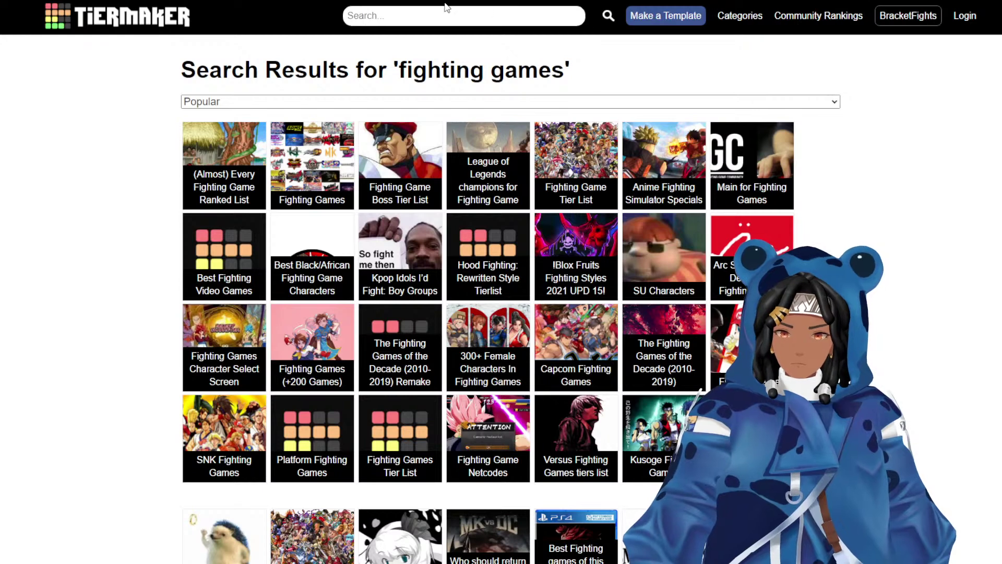
{"action": "left_click", "coordinate": [454, 15]}
{"action": "type", "text": "modern fighting gam"}
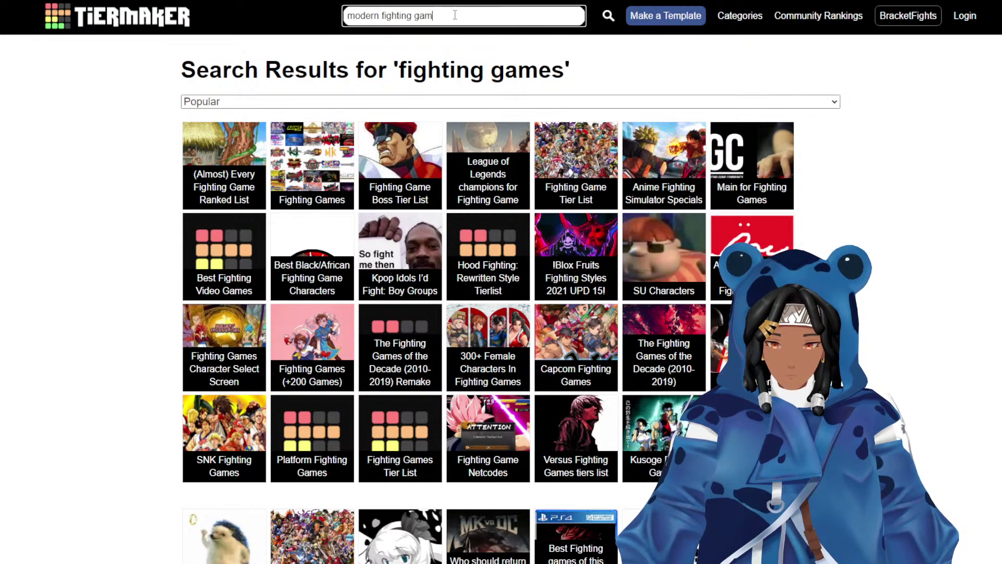
{"action": "type", "text": "es"}
{"action": "key", "text": "Return"}
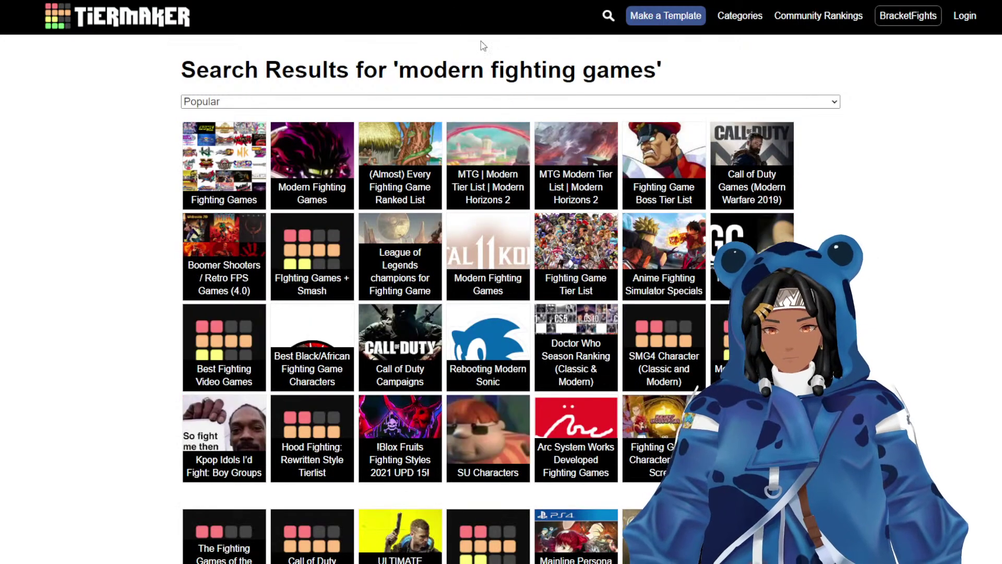
Open the Modern Fighting Games template, examine its rows and small pool of games, and return to the search results.
{"action": "left_click", "coordinate": [293, 160]}
{"action": "scroll", "coordinate": [291, 157], "scroll_direction": "down", "scroll_amount": 5}
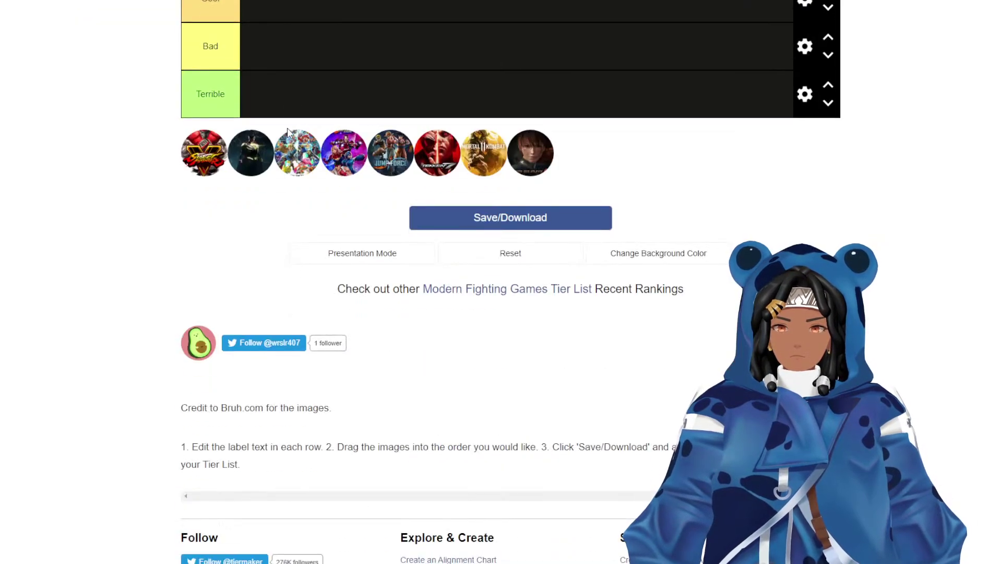
{"action": "scroll", "coordinate": [292, 130], "scroll_direction": "up", "scroll_amount": 5}
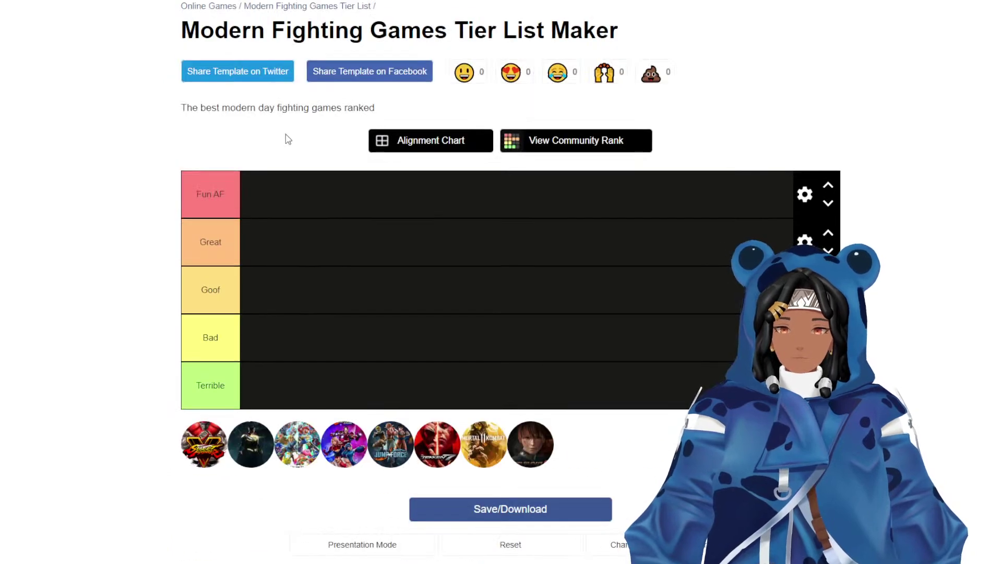
{"action": "scroll", "coordinate": [287, 137], "scroll_direction": "down", "scroll_amount": 1}
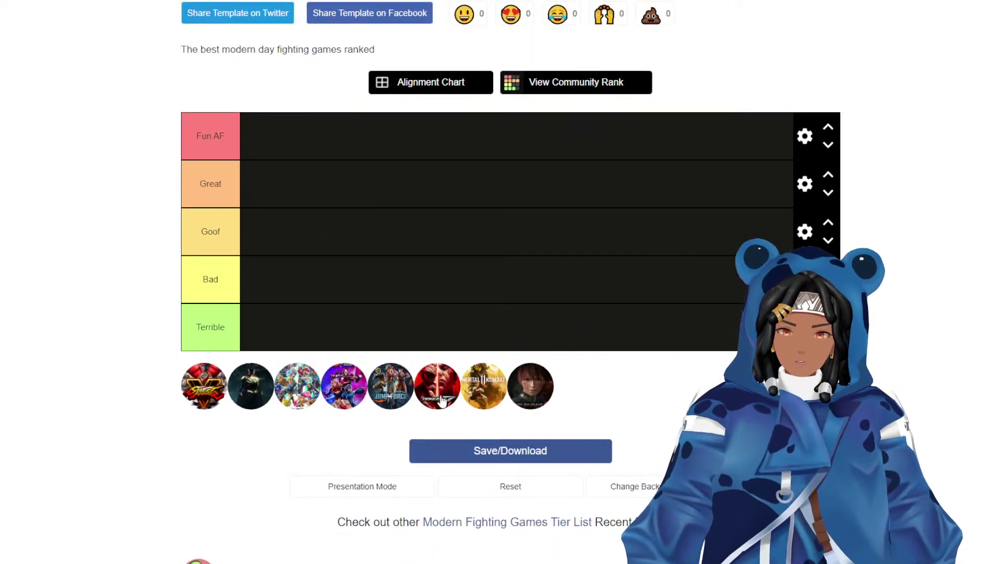
{"action": "scroll", "coordinate": [242, 205], "scroll_direction": "up", "scroll_amount": 2}
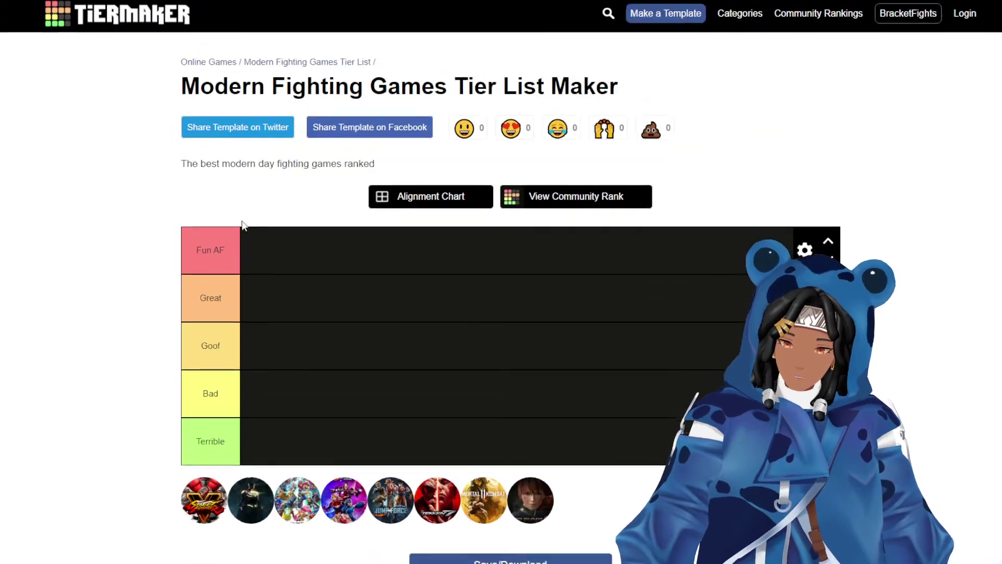
{"action": "key", "text": "alt+Left"}
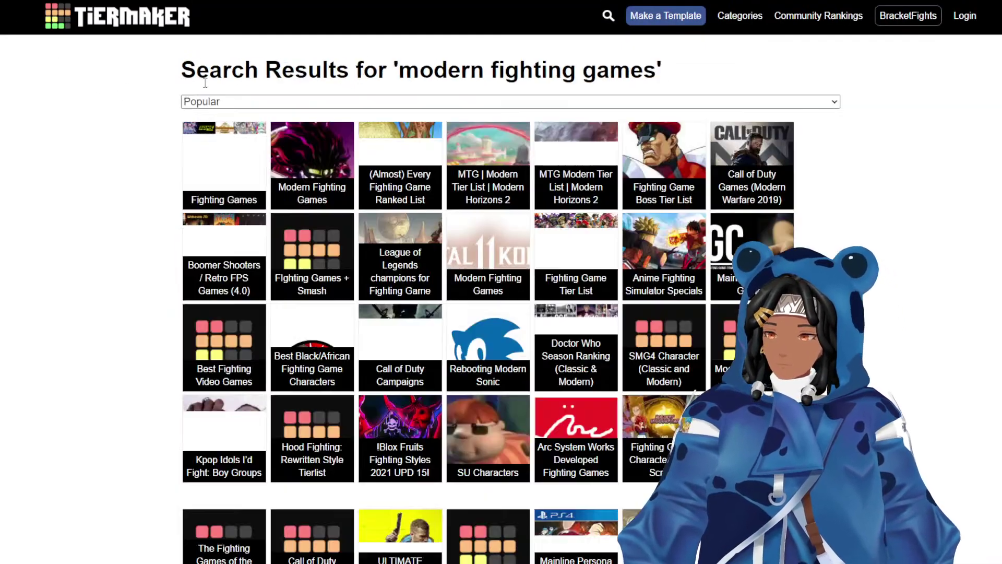
Open the Fighting Games template and look through its description, tier rows and full pool of game logos.
{"action": "left_click", "coordinate": [209, 149]}
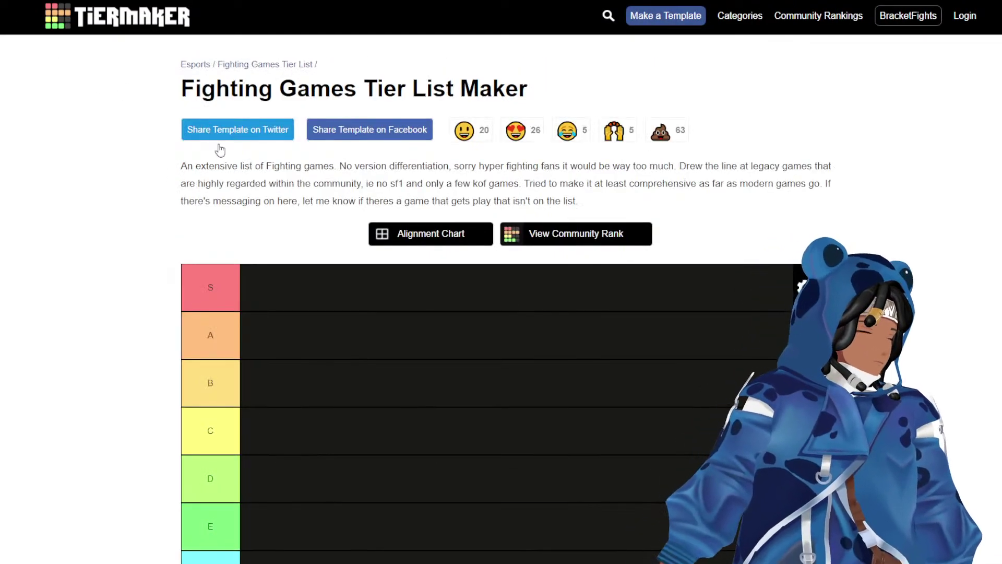
{"action": "scroll", "coordinate": [368, 216], "scroll_direction": "down", "scroll_amount": 6}
{"action": "scroll", "coordinate": [364, 219], "scroll_direction": "down", "scroll_amount": 7}
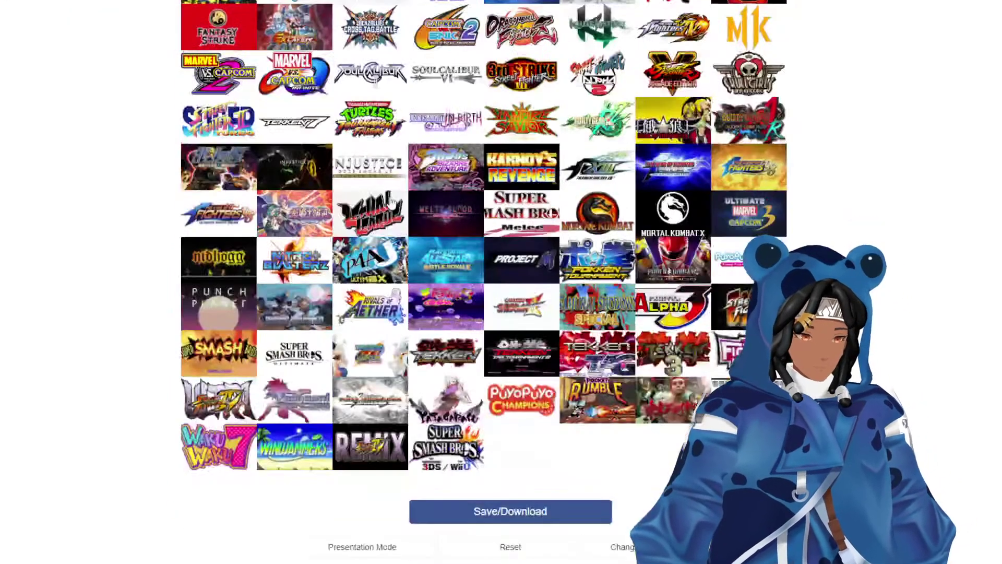
{"action": "scroll", "coordinate": [681, 237], "scroll_direction": "up", "scroll_amount": 7}
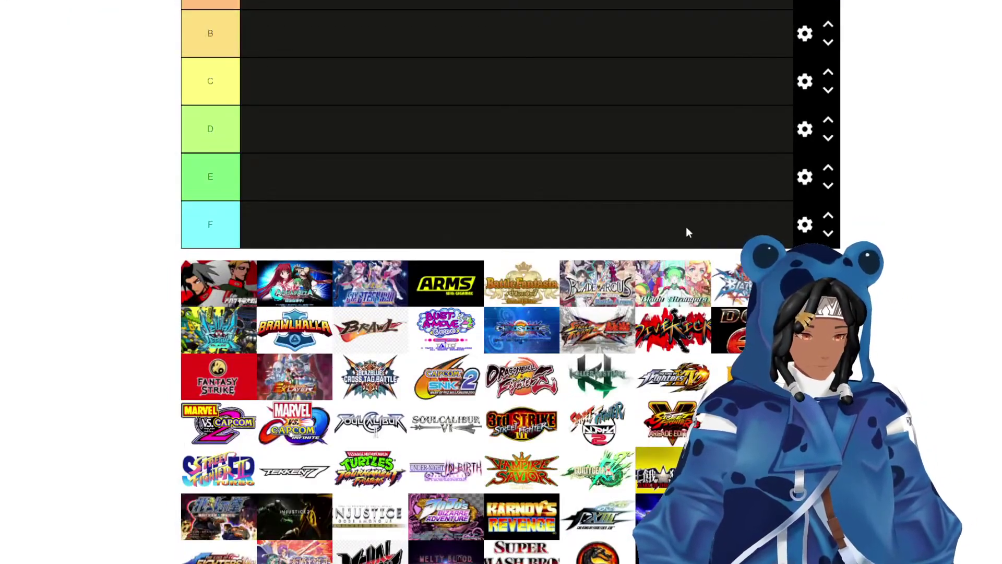
{"action": "scroll", "coordinate": [687, 231], "scroll_direction": "up", "scroll_amount": 4}
{"action": "scroll", "coordinate": [685, 233], "scroll_direction": "down", "scroll_amount": 1}
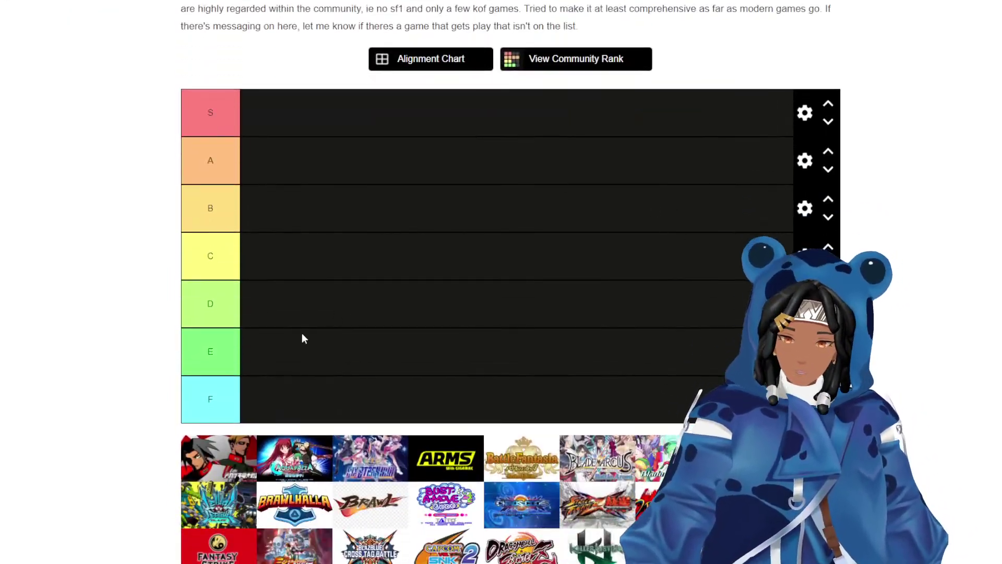
Rename the F row to "Haven't played".
{"action": "scroll", "coordinate": [304, 338], "scroll_direction": "down", "scroll_amount": 1}
{"action": "left_click", "coordinate": [192, 335]}
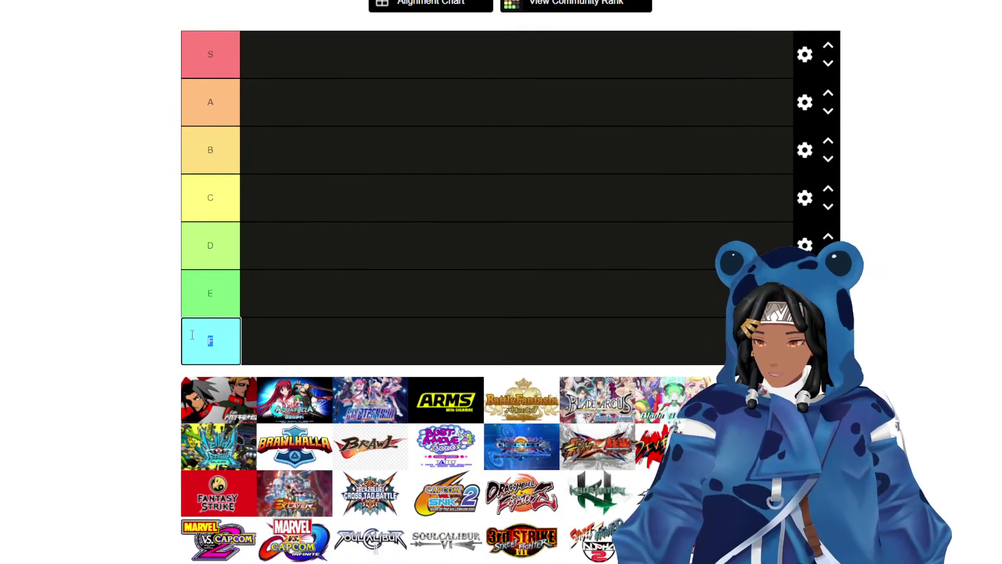
{"action": "type", "text": "Haven't pl"}
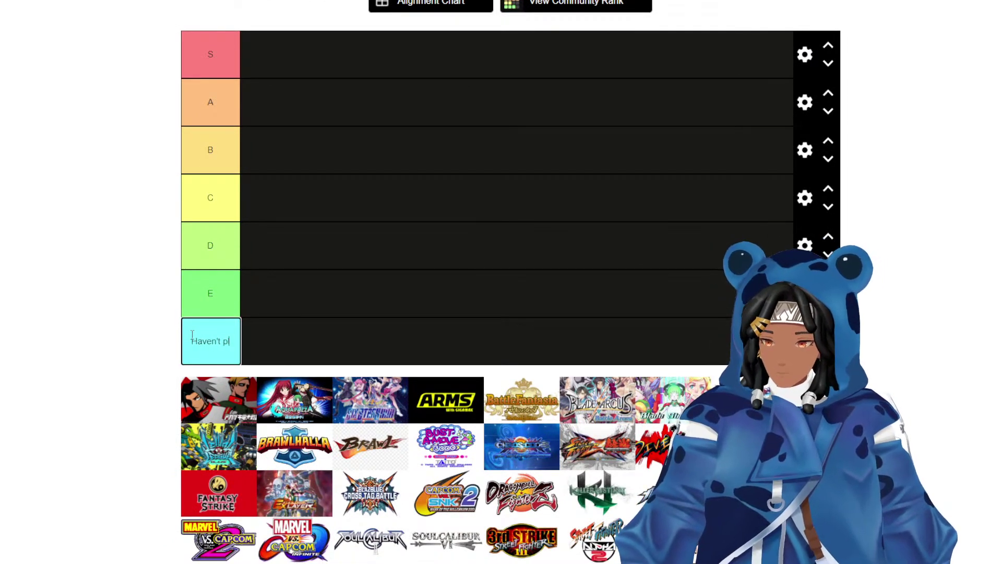
{"action": "type", "text": "ayed"}
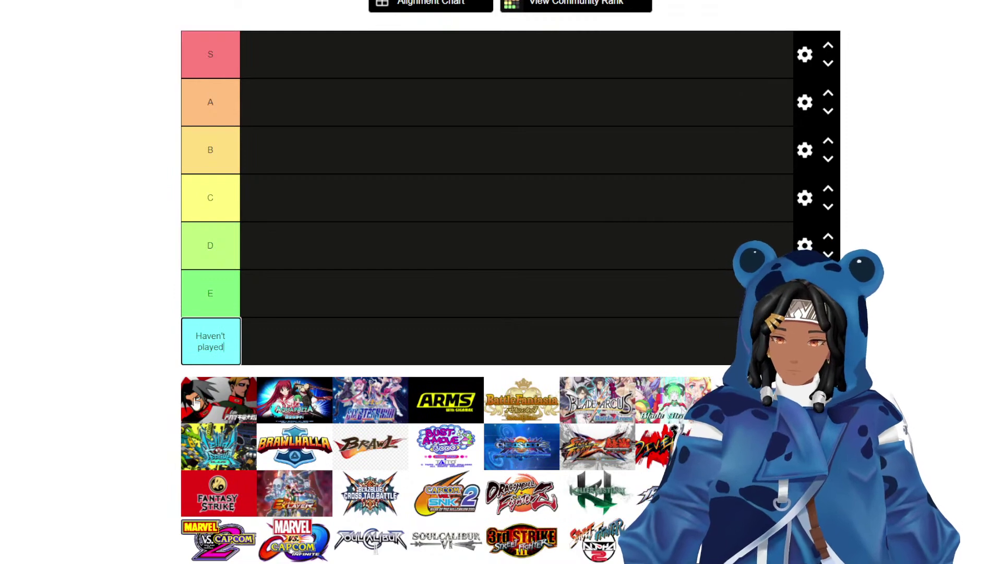
Move the first unplayed games, including ARMS, AquaPazza, Battle Fantasia, Blade Arcus and BlazBlue, into the "Haven't played" row.
{"action": "left_click_drag", "start_coordinate": [196, 402], "coordinate": [279, 342]}
{"action": "left_click_drag", "start_coordinate": [232, 386], "coordinate": [352, 339]}
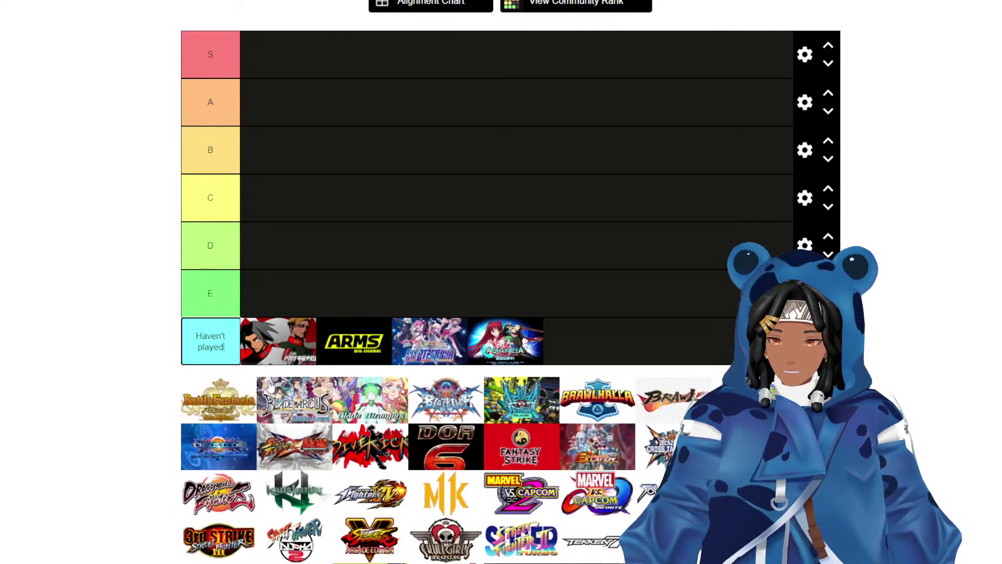
{"action": "left_click_drag", "start_coordinate": [242, 393], "coordinate": [350, 368]}
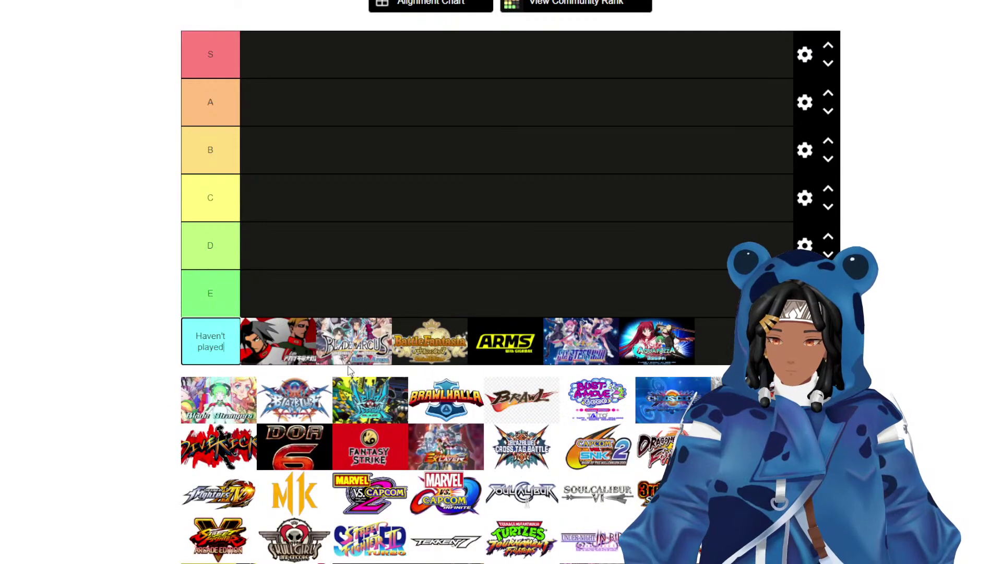
{"action": "left_click_drag", "start_coordinate": [300, 394], "coordinate": [360, 342]}
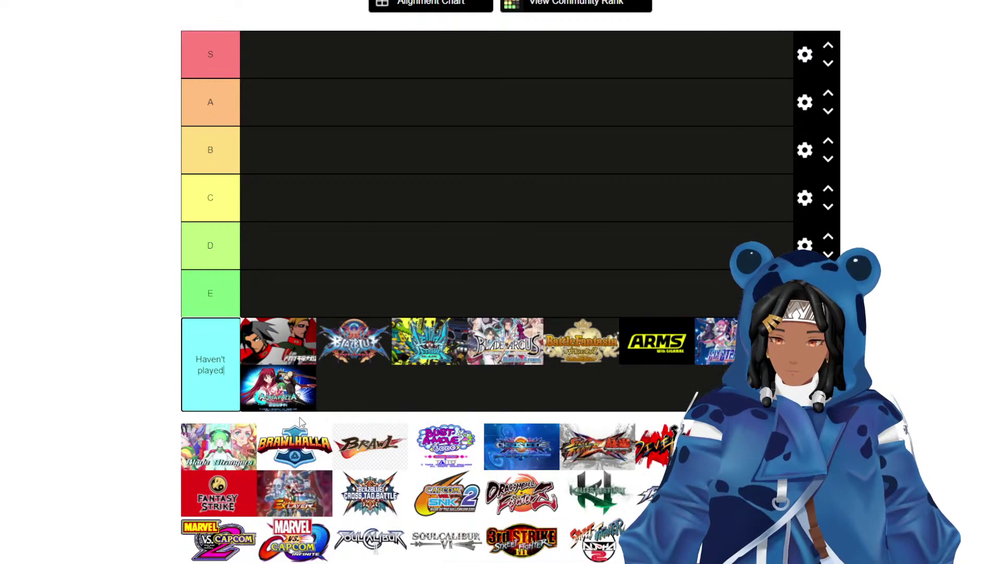
Add Bust-a-Move, the blue logo beside Street Fighter X Tekken, and Divekick to the "Haven't played" row.
{"action": "scroll", "coordinate": [473, 401], "scroll_direction": "down", "scroll_amount": 1}
{"action": "scroll", "coordinate": [473, 402], "scroll_direction": "down", "scroll_amount": 2}
{"action": "left_click_drag", "start_coordinate": [442, 342], "coordinate": [464, 299]}
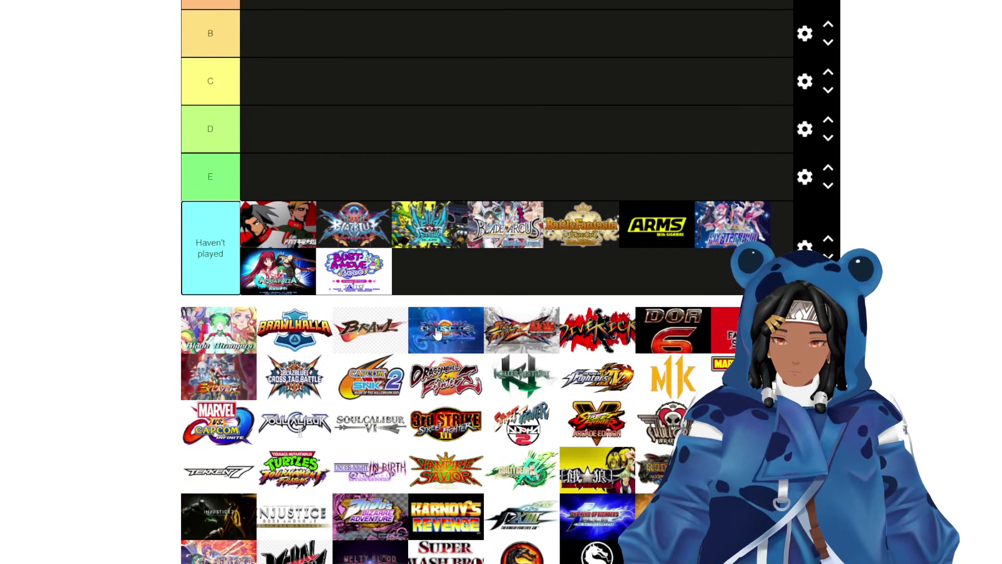
{"action": "left_click_drag", "start_coordinate": [437, 332], "coordinate": [449, 277]}
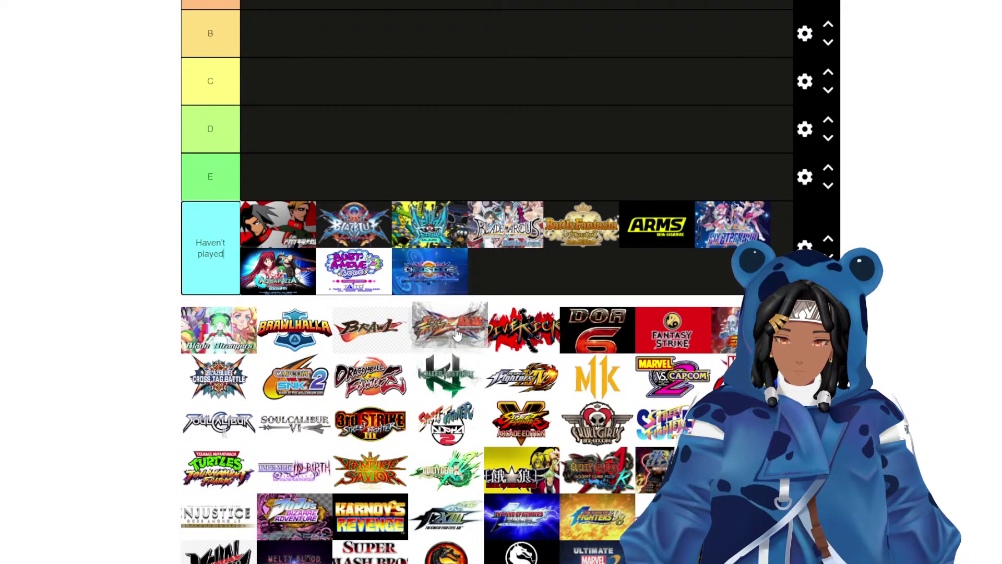
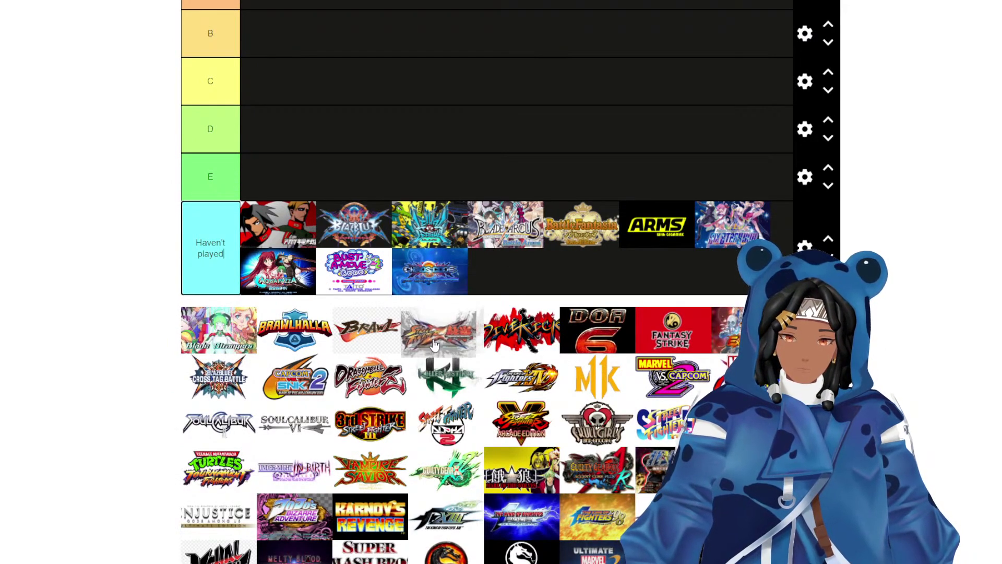
{"action": "left_click_drag", "start_coordinate": [505, 337], "coordinate": [507, 283]}
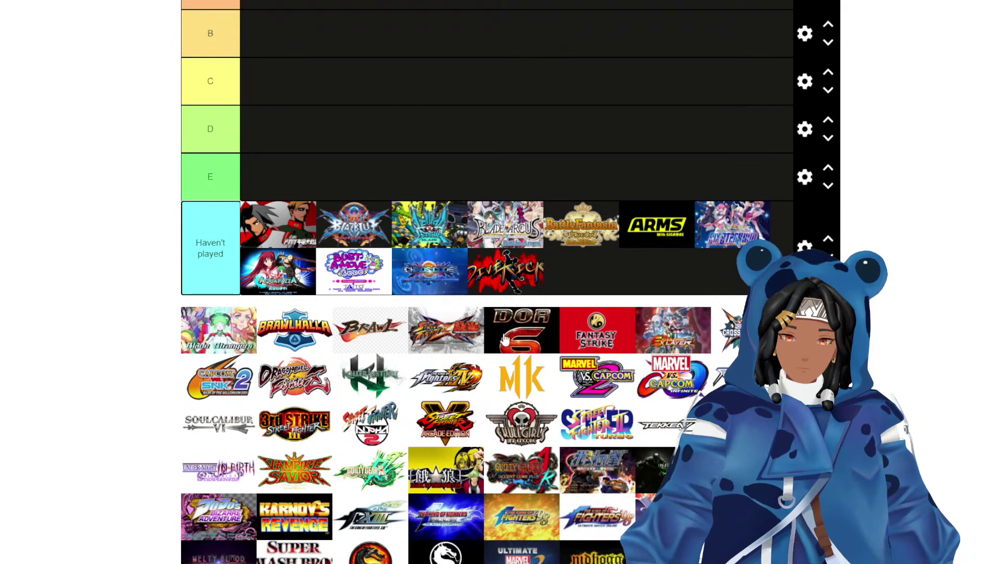
Add DOA 6, BlazBlue Cross Tag Battle and Capcom vs. SNK 2 to the "Haven't played" row.
{"action": "left_click_drag", "start_coordinate": [503, 341], "coordinate": [561, 274]}
{"action": "left_click_drag", "start_coordinate": [570, 330], "coordinate": [653, 292]}
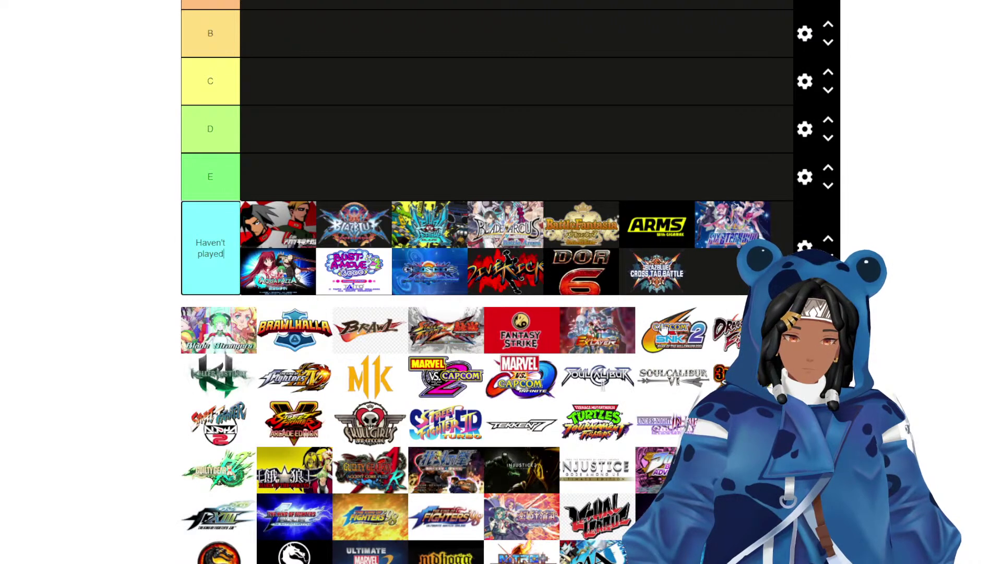
{"action": "left_click_drag", "start_coordinate": [664, 329], "coordinate": [647, 292]}
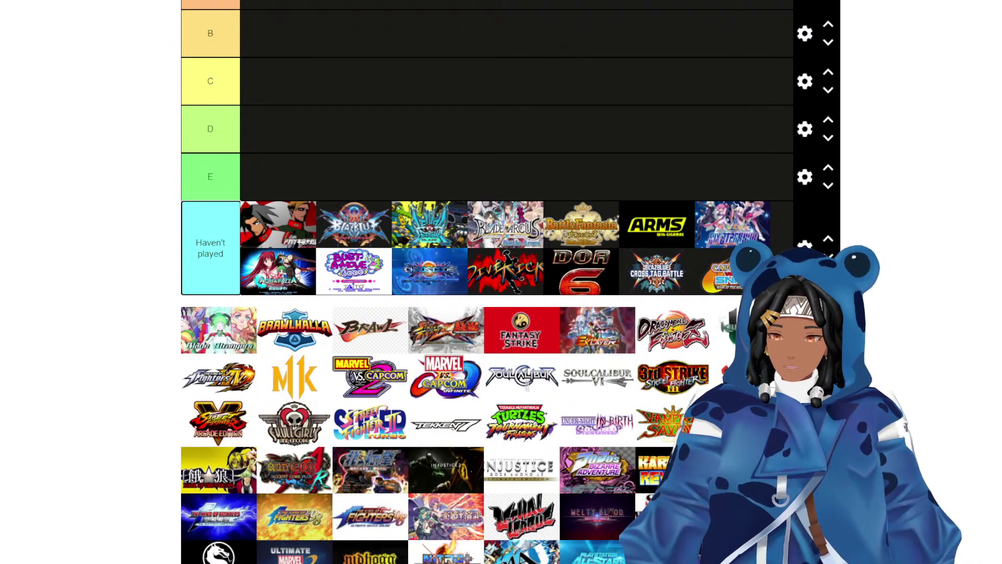
Search Google for "kof 14" in a new browser tab, check the results, and return to the tier list.
{"action": "key", "text": "ctrl+t"}
{"action": "type", "text": "kof"}
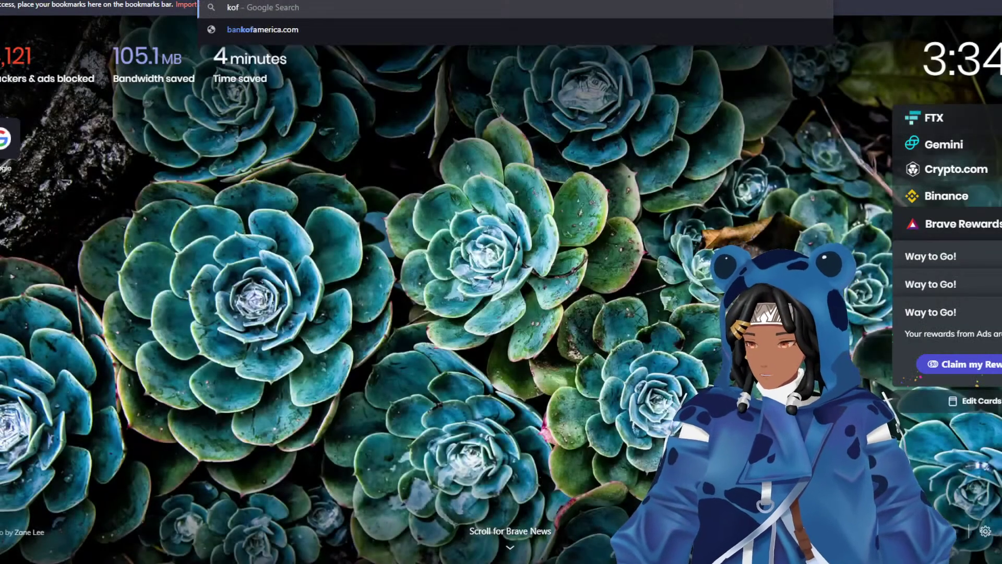
{"action": "type", "text": " 14"}
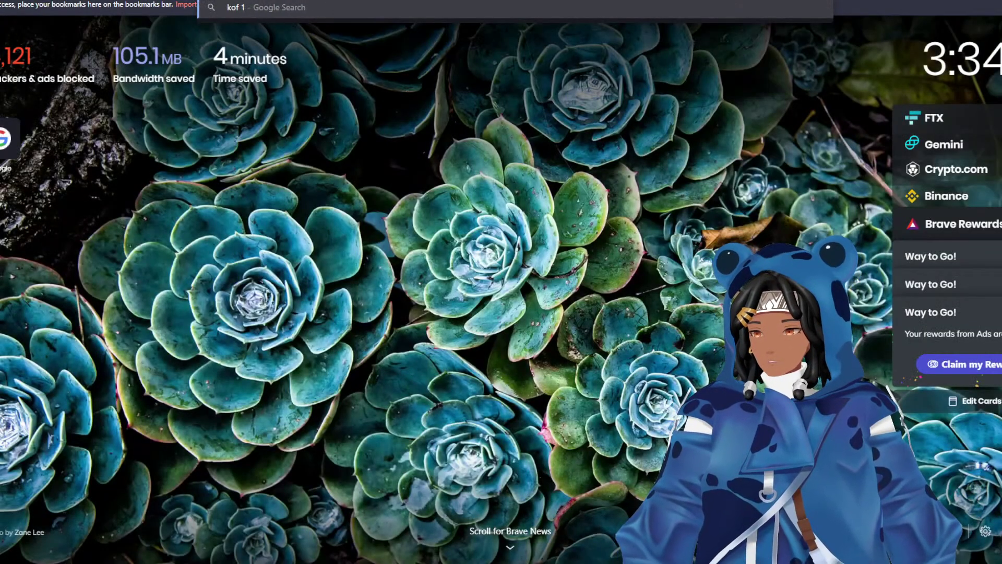
{"action": "key", "text": "Return"}
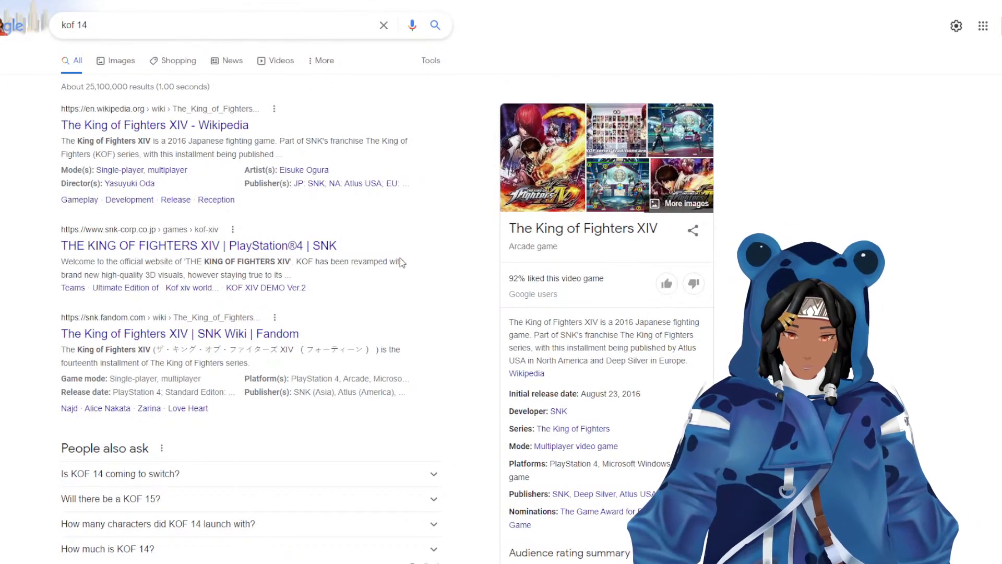
{"action": "key", "text": "ctrl+w"}
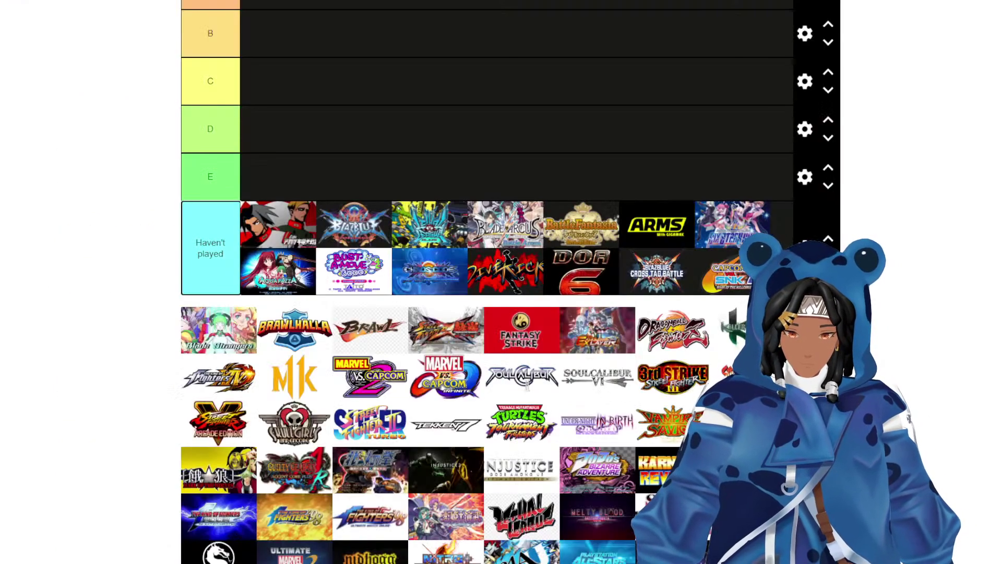
{"action": "key", "text": "ctrl+Tab"}
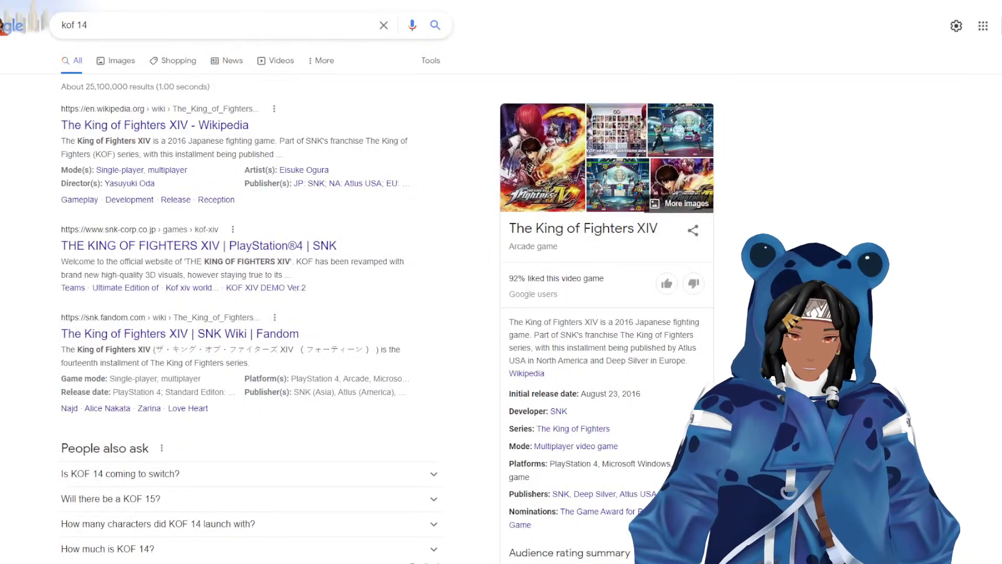
{"action": "key", "text": "ctrl+Tab"}
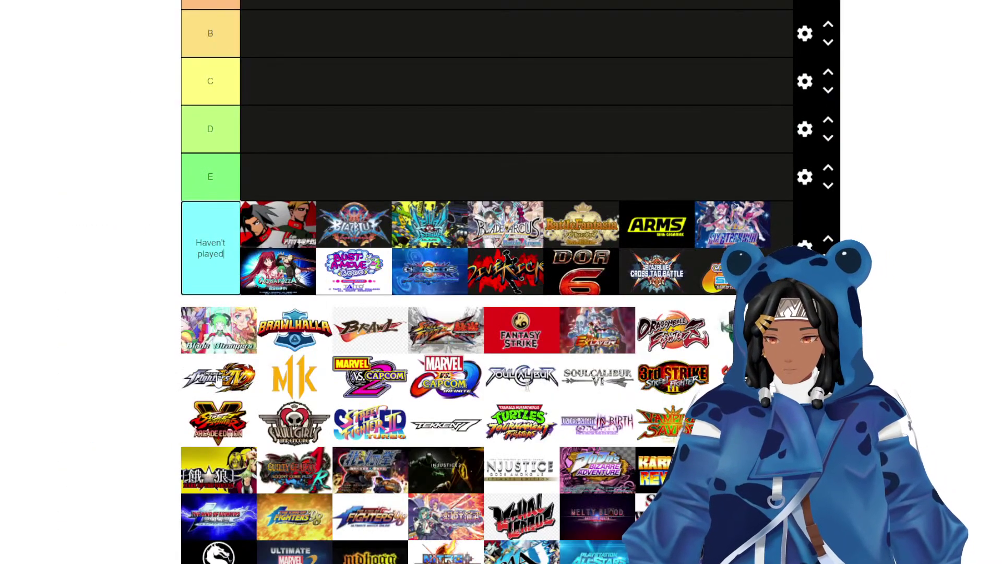
Add The King of Fighters XIV and SoulCalibur II to the "Haven't played" row.
{"action": "left_click_drag", "start_coordinate": [218, 379], "coordinate": [506, 273]}
{"action": "scroll", "coordinate": [365, 320], "scroll_direction": "down", "scroll_amount": 3}
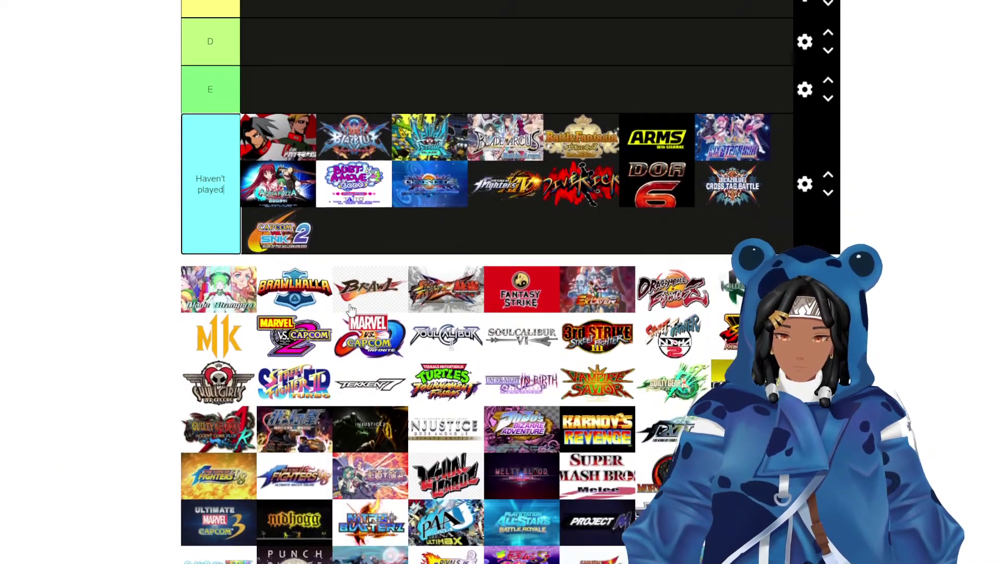
{"action": "scroll", "coordinate": [351, 309], "scroll_direction": "down", "scroll_amount": 3}
{"action": "scroll", "coordinate": [445, 223], "scroll_direction": "up", "scroll_amount": 2}
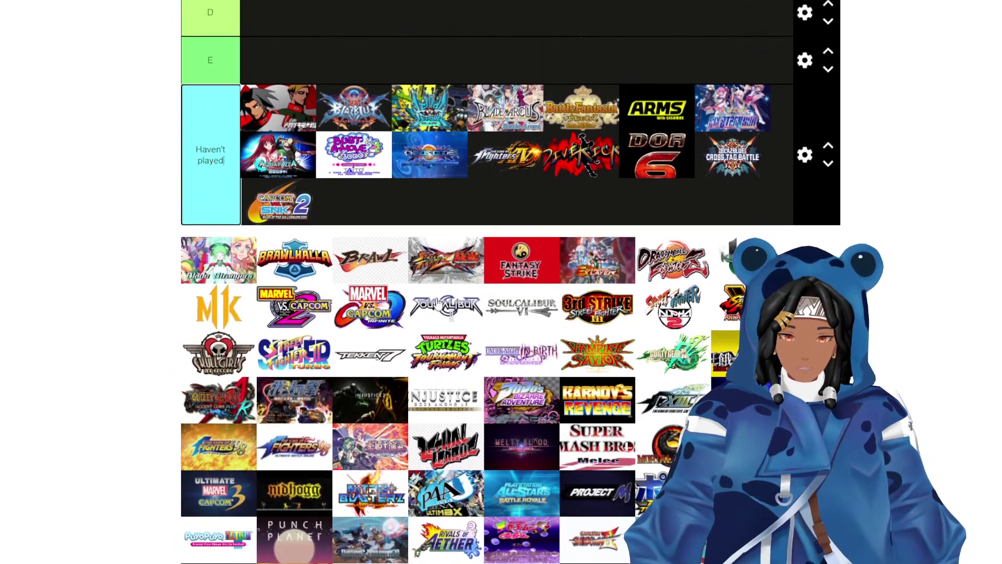
{"action": "left_click_drag", "start_coordinate": [446, 306], "coordinate": [540, 198]}
Add the three adjacent King of Fighters logos, including both '98 versions, to the "Haven't played" row.
{"action": "scroll", "coordinate": [558, 235], "scroll_direction": "down", "scroll_amount": 6}
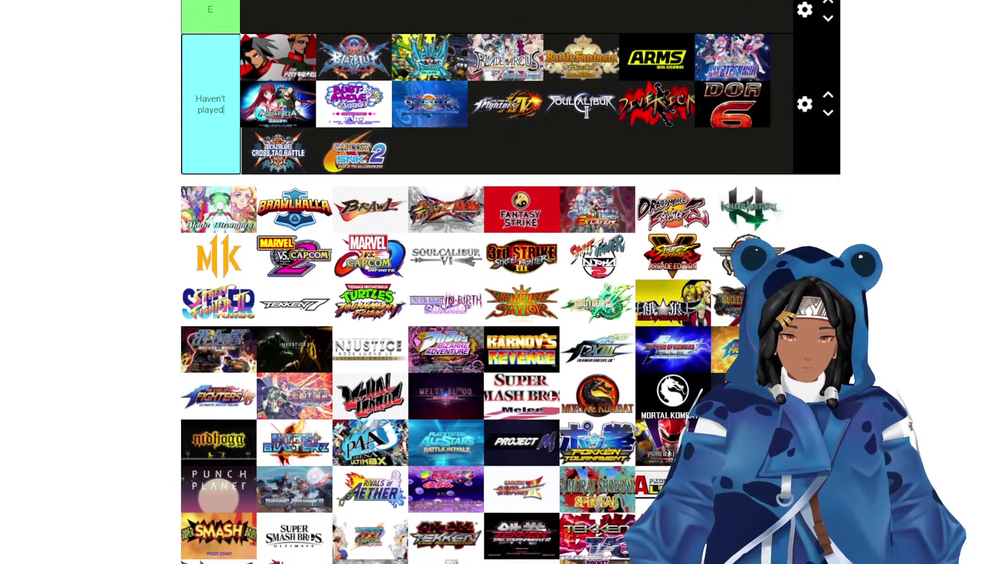
{"action": "scroll", "coordinate": [681, 240], "scroll_direction": "up", "scroll_amount": 2}
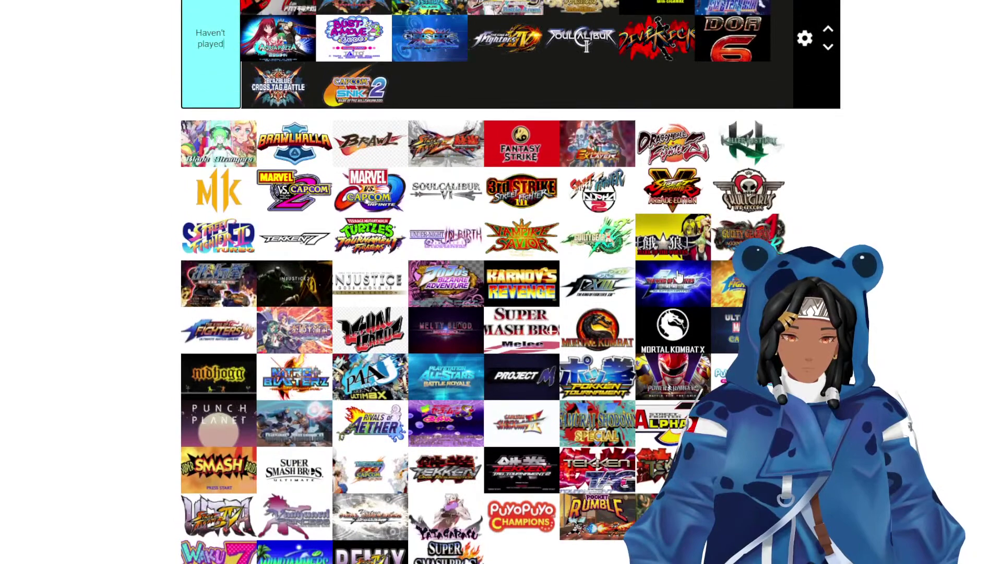
{"action": "left_click_drag", "start_coordinate": [710, 298], "coordinate": [600, 78]}
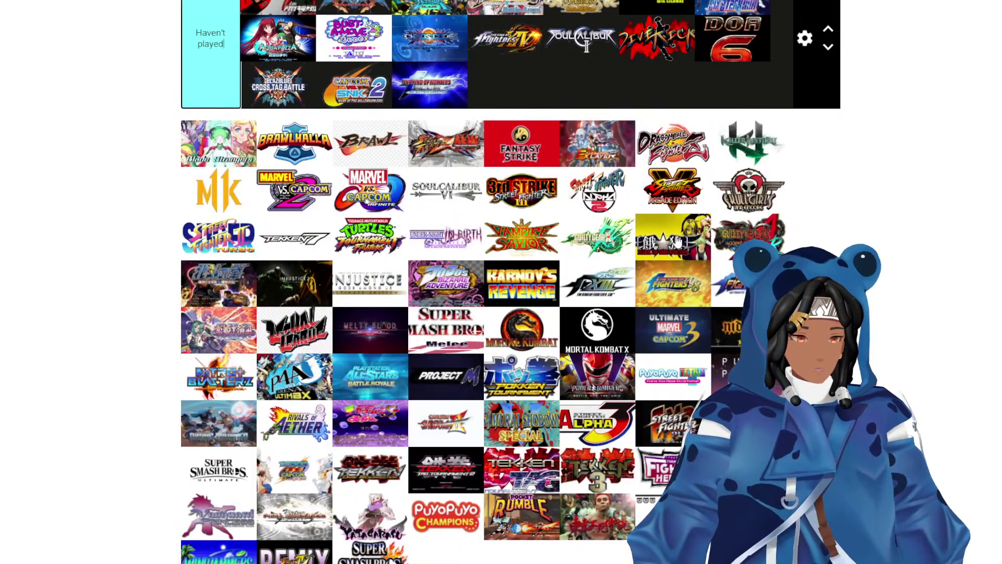
{"action": "left_click_drag", "start_coordinate": [665, 287], "coordinate": [641, 101]}
{"action": "left_click_drag", "start_coordinate": [665, 290], "coordinate": [600, 88]}
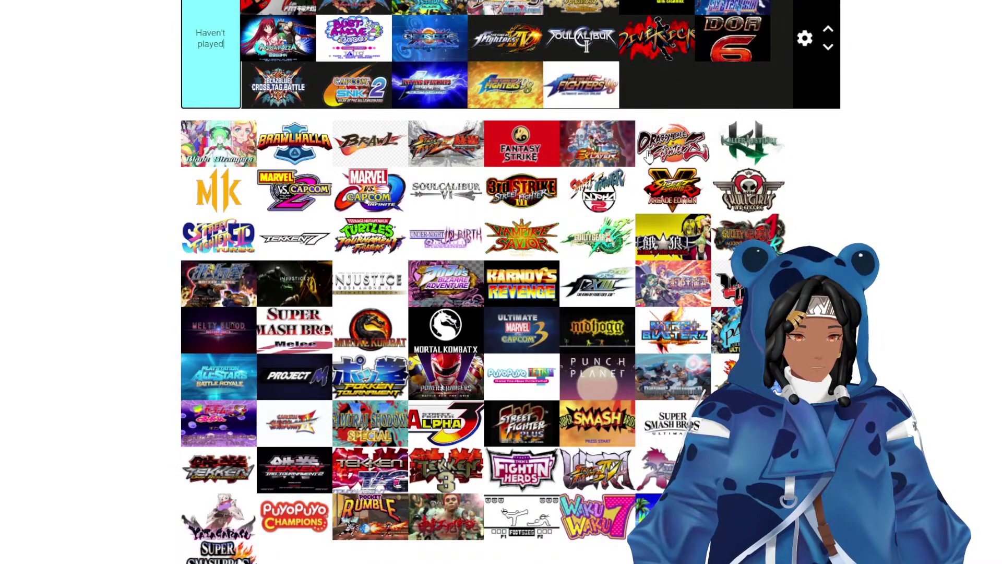
Add Karnov's Revenge and the game just before Injustice 2 in the pool to the "Haven't played" row.
{"action": "left_click_drag", "start_coordinate": [480, 291], "coordinate": [449, 282]}
{"action": "left_click_drag", "start_coordinate": [521, 284], "coordinate": [642, 86]}
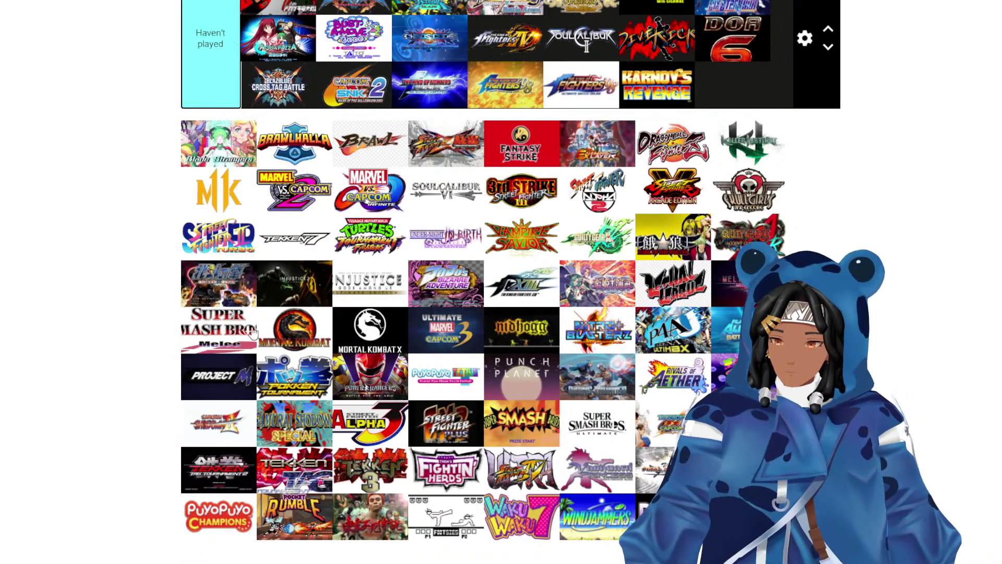
{"action": "left_click_drag", "start_coordinate": [196, 292], "coordinate": [590, 92]}
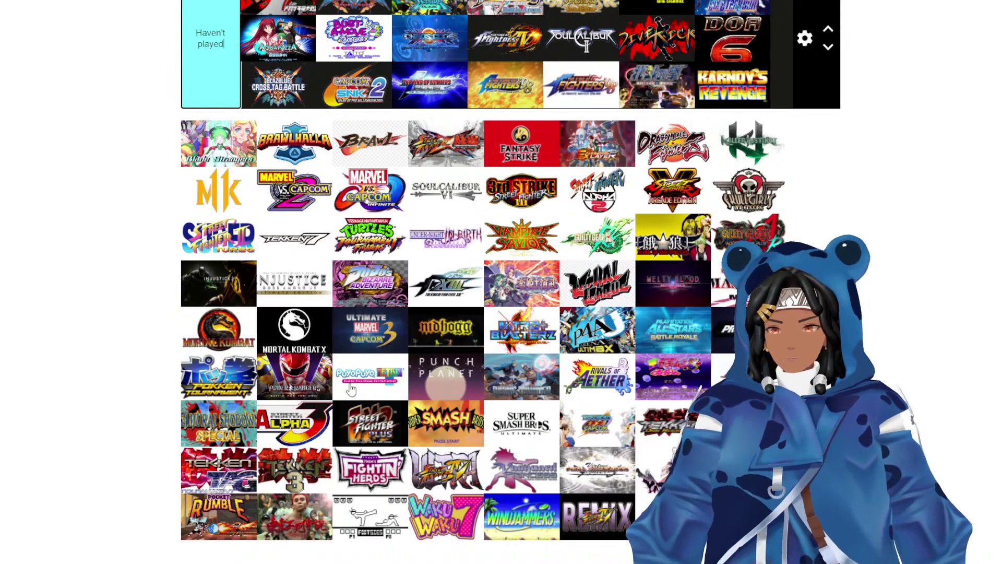
Add Puyo Puyo Tetris and the three games surrounding Rivals of Aether in the pool to the "Haven't played" row.
{"action": "left_click_drag", "start_coordinate": [371, 386], "coordinate": [527, 100]}
{"action": "scroll", "coordinate": [480, 443], "scroll_direction": "down", "scroll_amount": 1}
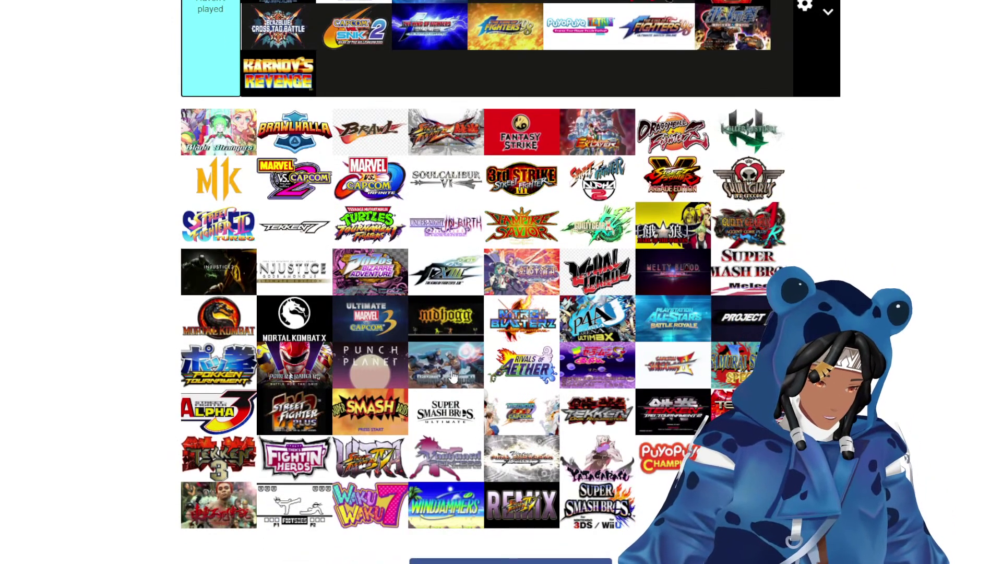
{"action": "left_click_drag", "start_coordinate": [465, 385], "coordinate": [354, 73]}
{"action": "left_click_drag", "start_coordinate": [541, 385], "coordinate": [522, 89]}
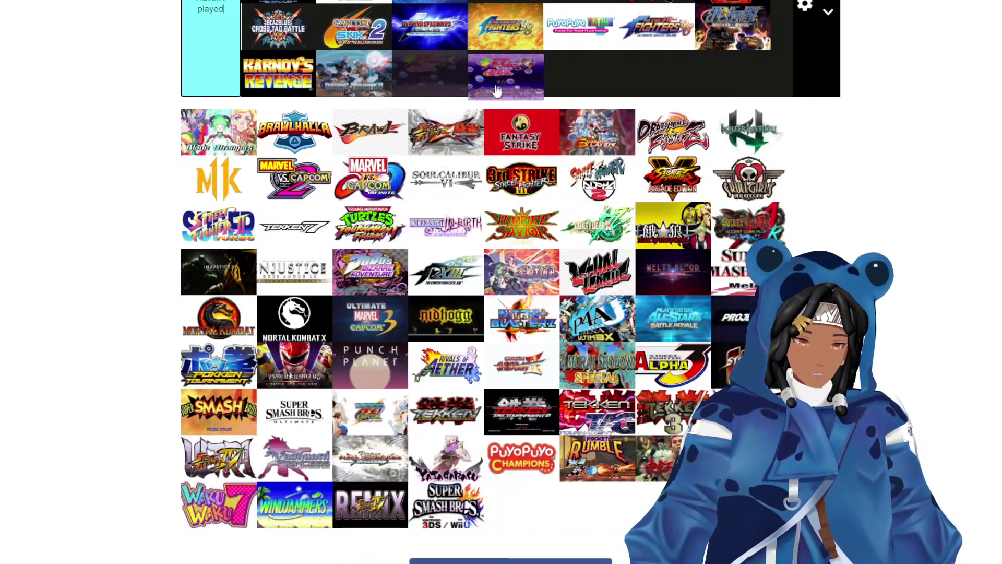
{"action": "left_click_drag", "start_coordinate": [519, 365], "coordinate": [525, 83]}
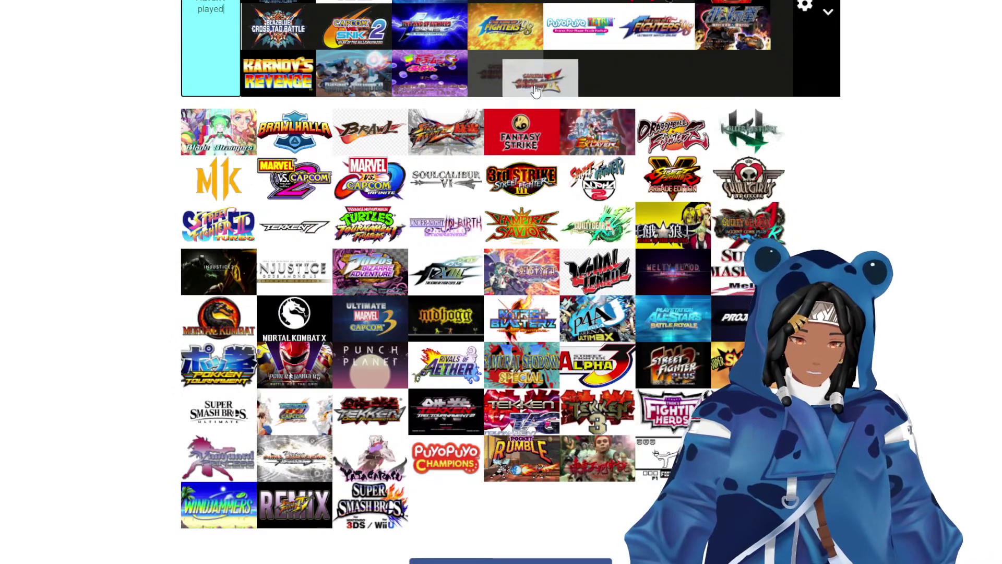
Add Samurai Shodown V Special, Street Fighter Alpha 3 and Street Fighter EX2 Plus to the "Haven't played" row.
{"action": "left_click_drag", "start_coordinate": [526, 368], "coordinate": [571, 194]}
{"action": "left_click_drag", "start_coordinate": [599, 78], "coordinate": [599, 78]}
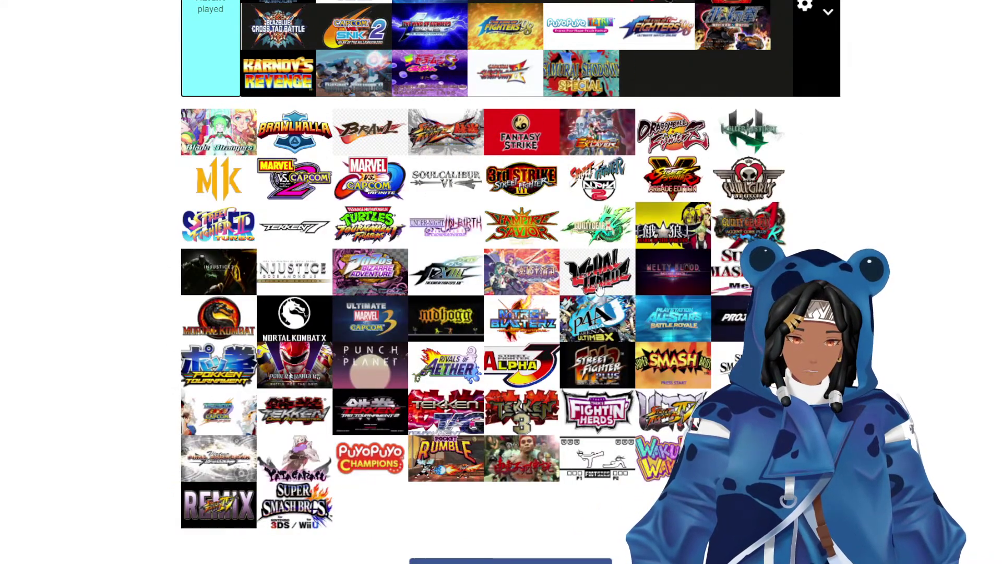
{"action": "left_click_drag", "start_coordinate": [523, 373], "coordinate": [624, 78]}
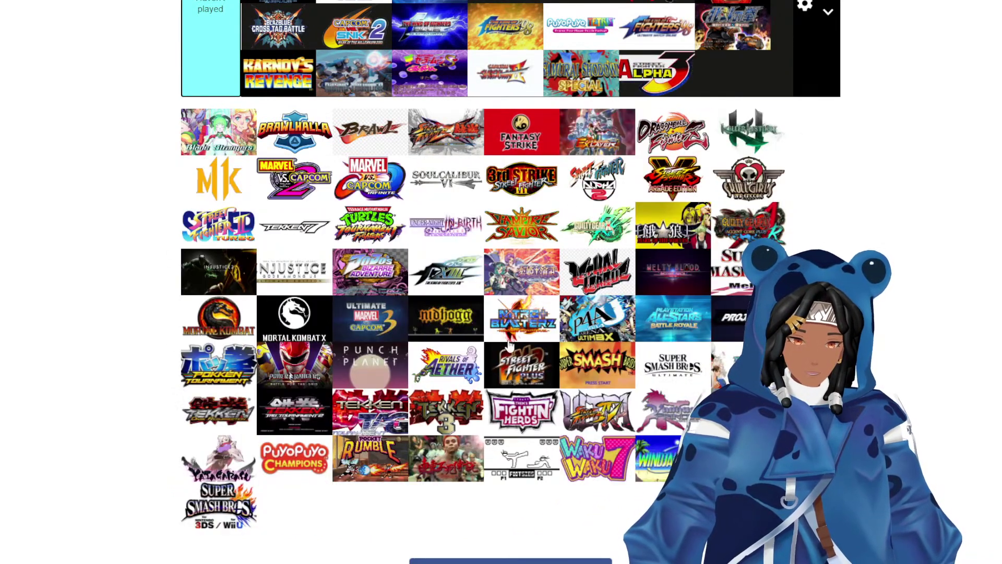
{"action": "left_click_drag", "start_coordinate": [509, 344], "coordinate": [642, 75]}
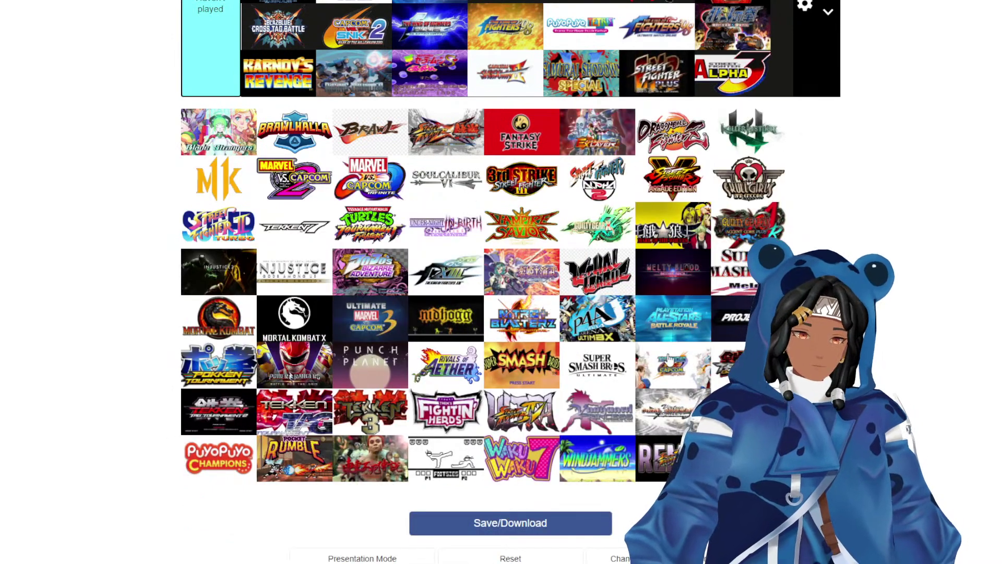
Add Tatsunoko vs. Capcom, Vanguard Princess, Puyo Puyo Champions, Yatagarasu and the grey-white logo before it to the "Haven't played" row.
{"action": "scroll", "coordinate": [670, 376], "scroll_direction": "up", "scroll_amount": 1}
{"action": "left_click_drag", "start_coordinate": [670, 437], "coordinate": [702, 133]}
{"action": "scroll", "coordinate": [702, 133], "scroll_direction": "down", "scroll_amount": 2}
{"action": "left_click_drag", "start_coordinate": [749, 400], "coordinate": [540, 62]}
{"action": "scroll", "coordinate": [736, 351], "scroll_direction": "up", "scroll_amount": 1}
{"action": "left_click_drag", "start_coordinate": [670, 461], "coordinate": [524, 120]}
{"action": "left_click_drag", "start_coordinate": [522, 450], "coordinate": [532, 97]}
{"action": "left_click_drag", "start_coordinate": [514, 454], "coordinate": [569, 122]}
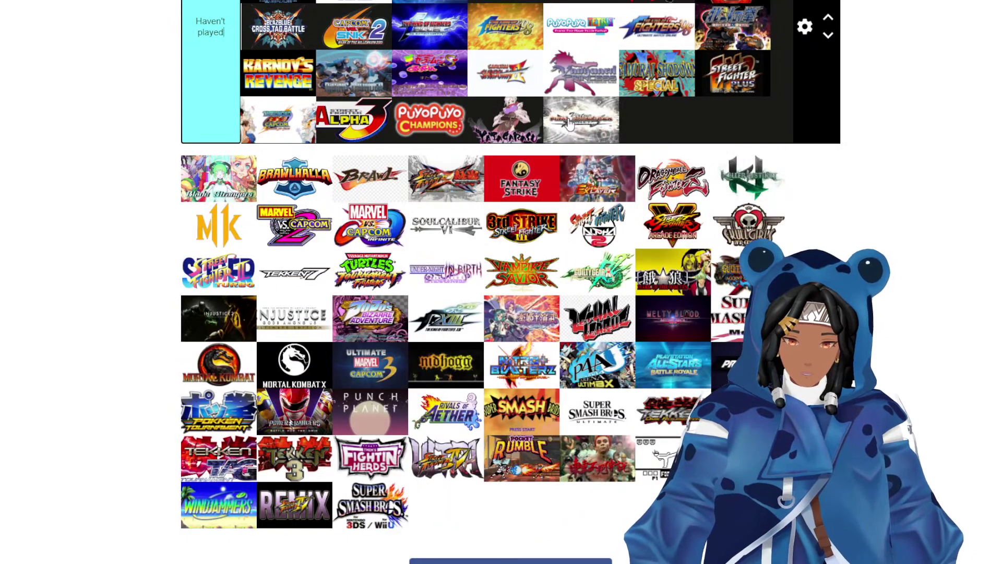
Add Pocket Rumble, the portrait-cover game beside it, Footsies, Waku Waku 7 and Windjammers to the "Haven't played" row.
{"action": "left_click_drag", "start_coordinate": [222, 479], "coordinate": [433, 311]}
{"action": "left_click_drag", "start_coordinate": [514, 454], "coordinate": [657, 120]}
{"action": "left_click_drag", "start_coordinate": [514, 472], "coordinate": [647, 162]}
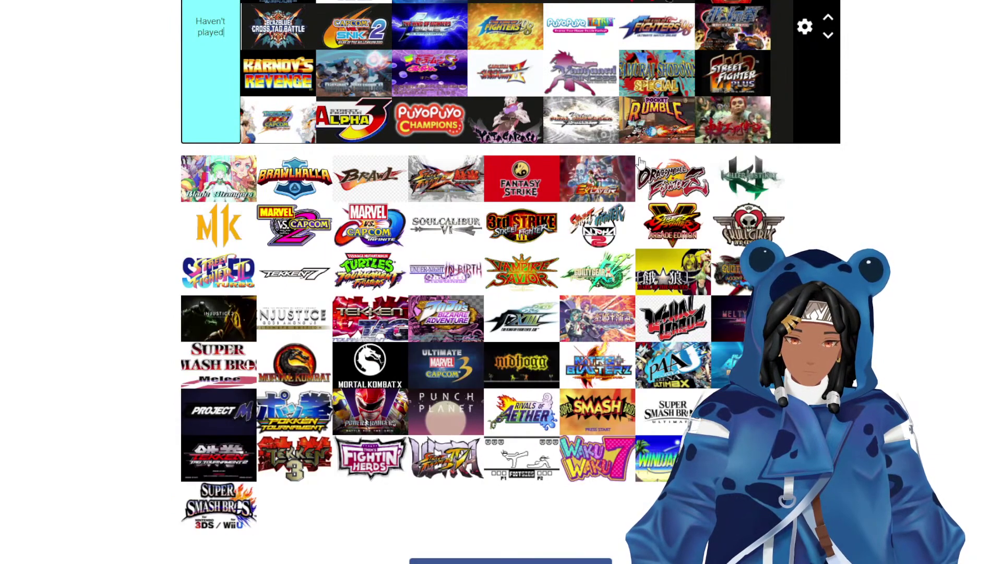
{"action": "left_click_drag", "start_coordinate": [513, 463], "coordinate": [581, 118]}
{"action": "left_click_drag", "start_coordinate": [510, 513], "coordinate": [511, 186]}
Add Lethal League, Melty Blood and the anime-art game just before Lethal League to the "Haven't played" row.
{"action": "scroll", "coordinate": [520, 267], "scroll_direction": "down", "scroll_amount": 1}
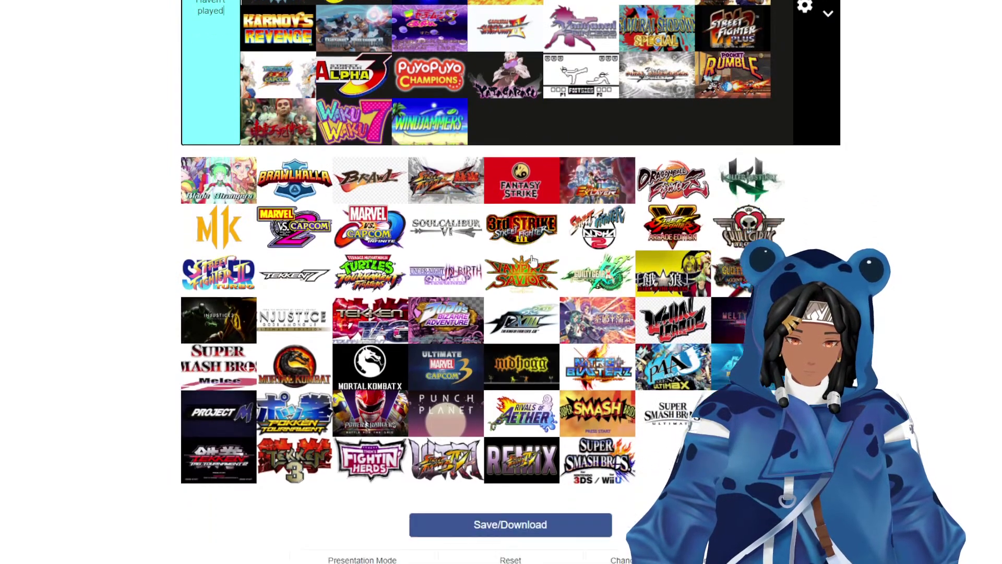
{"action": "left_click_drag", "start_coordinate": [596, 307], "coordinate": [588, 100]}
{"action": "left_click_drag", "start_coordinate": [620, 289], "coordinate": [581, 107]}
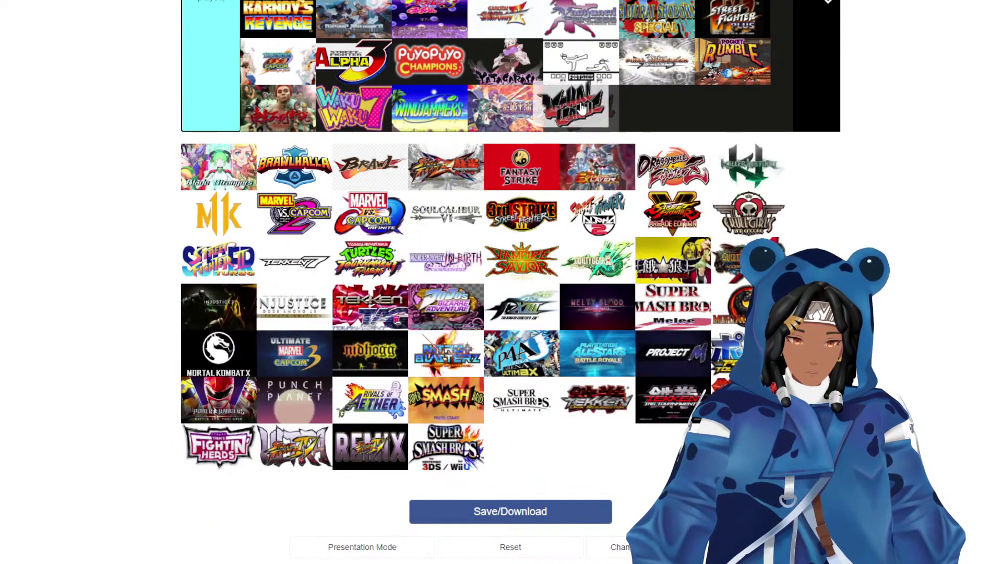
{"action": "left_click_drag", "start_coordinate": [634, 295], "coordinate": [679, 109]}
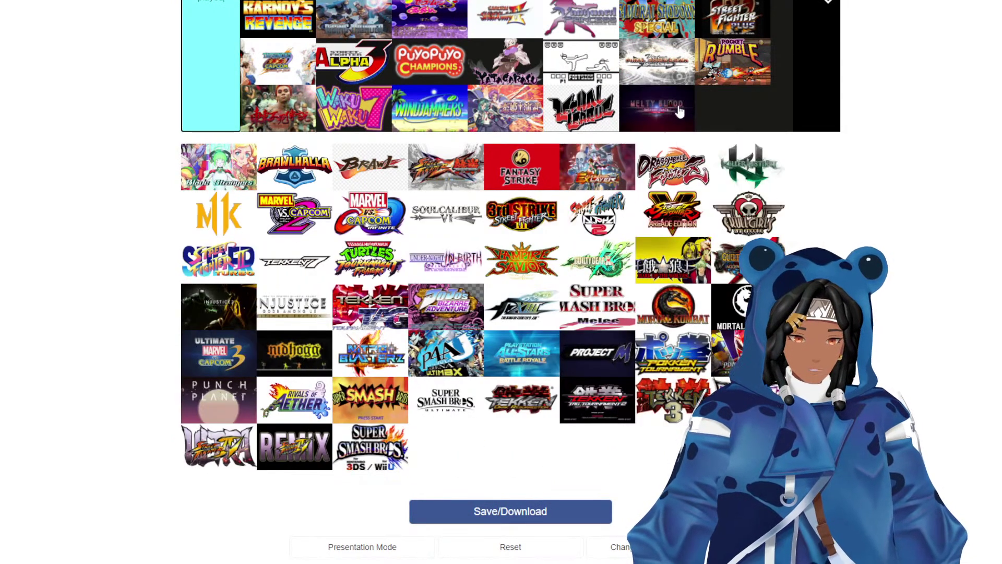
Extend the S tier's label with the description "(Great in many ways)".
{"action": "scroll", "coordinate": [663, 262], "scroll_direction": "up", "scroll_amount": 1}
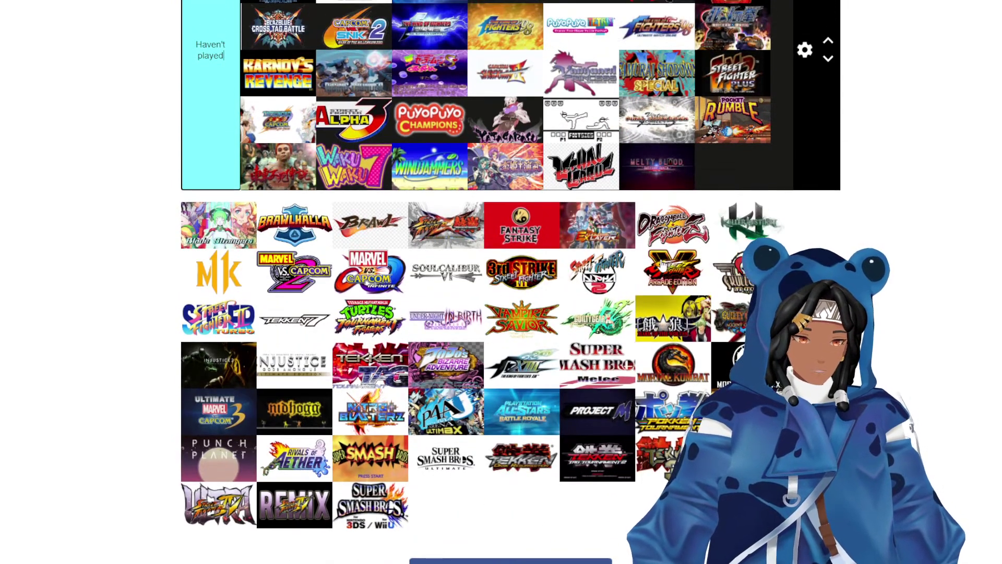
{"action": "scroll", "coordinate": [662, 264], "scroll_direction": "down", "scroll_amount": 2}
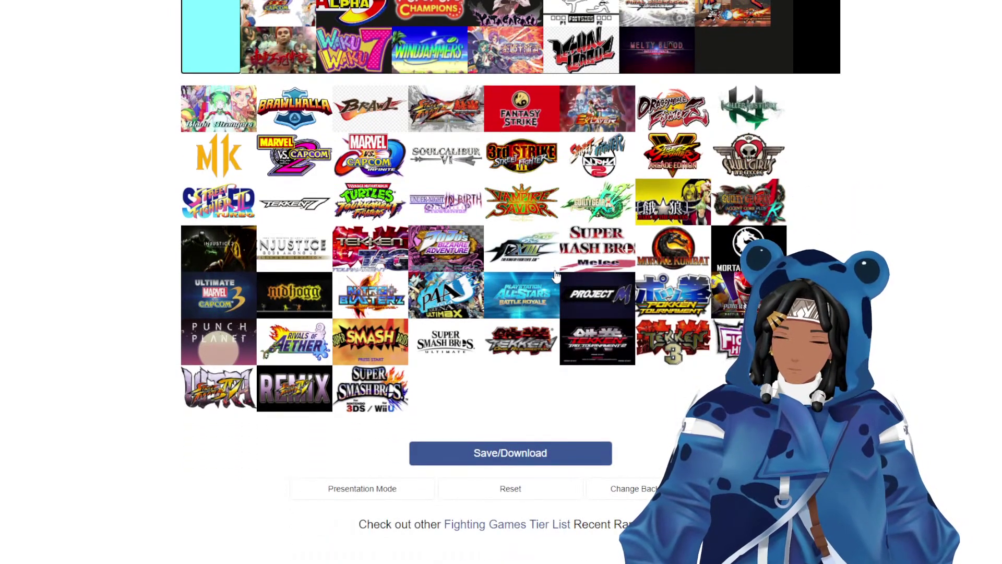
{"action": "scroll", "coordinate": [554, 279], "scroll_direction": "up", "scroll_amount": 12}
{"action": "scroll", "coordinate": [201, 102], "scroll_direction": "down", "scroll_amount": 4}
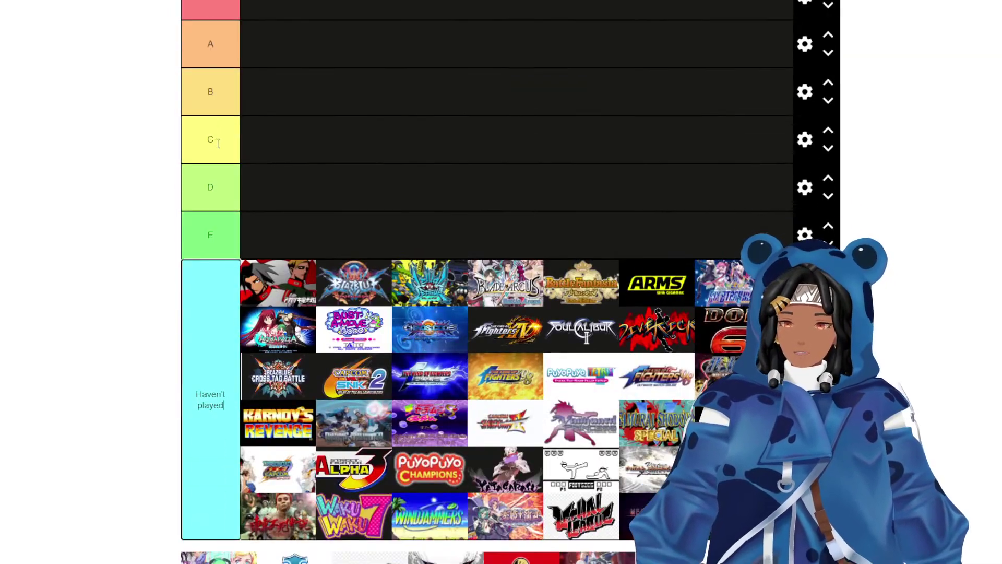
{"action": "scroll", "coordinate": [216, 108], "scroll_direction": "up", "scroll_amount": 1}
{"action": "scroll", "coordinate": [216, 108], "scroll_direction": "up", "scroll_amount": 1}
{"action": "scroll", "coordinate": [224, 115], "scroll_direction": "down", "scroll_amount": 4}
{"action": "scroll", "coordinate": [230, 121], "scroll_direction": "up", "scroll_amount": 6}
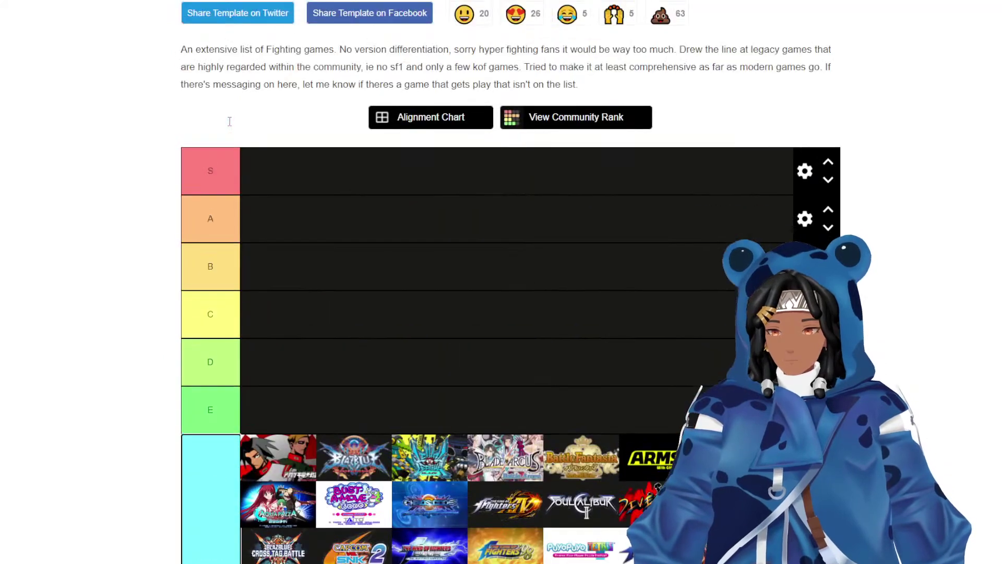
{"action": "left_click", "coordinate": [225, 176]}
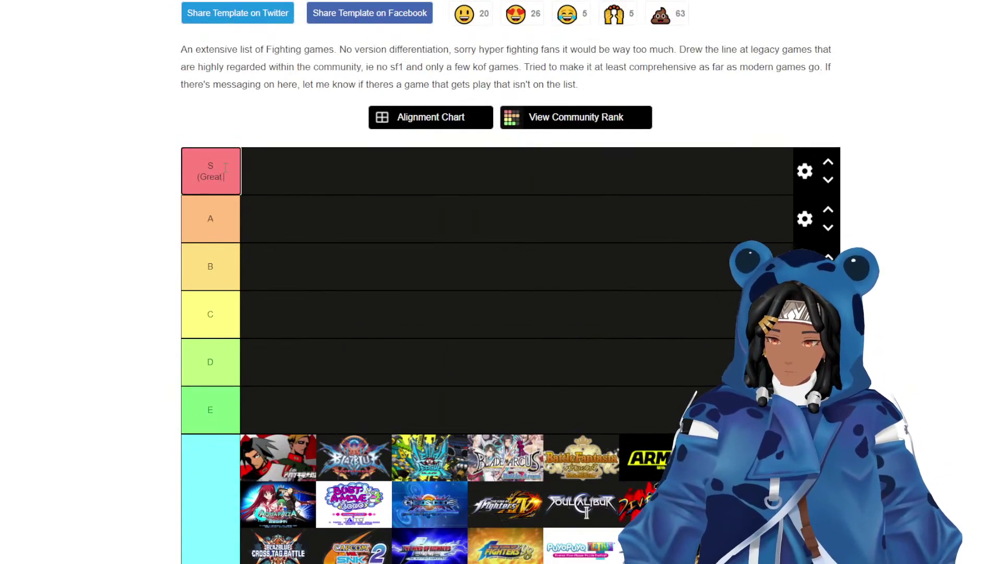
{"action": "type", "text": "(Great in many ways"}
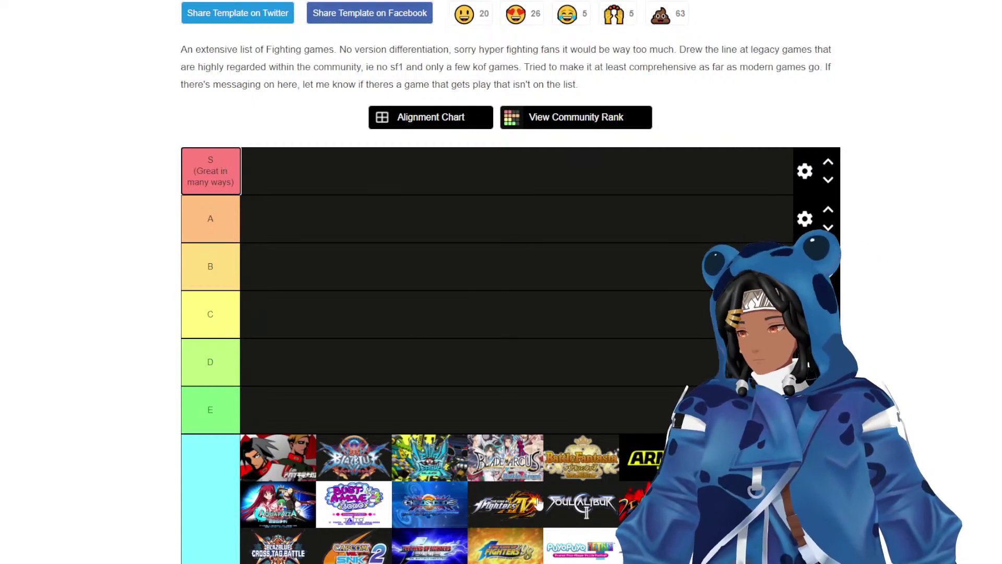
Place Skullgirls 2nd Encore from the unranked pool in the S tier.
{"action": "scroll", "coordinate": [130, 286], "scroll_direction": "down", "scroll_amount": 10}
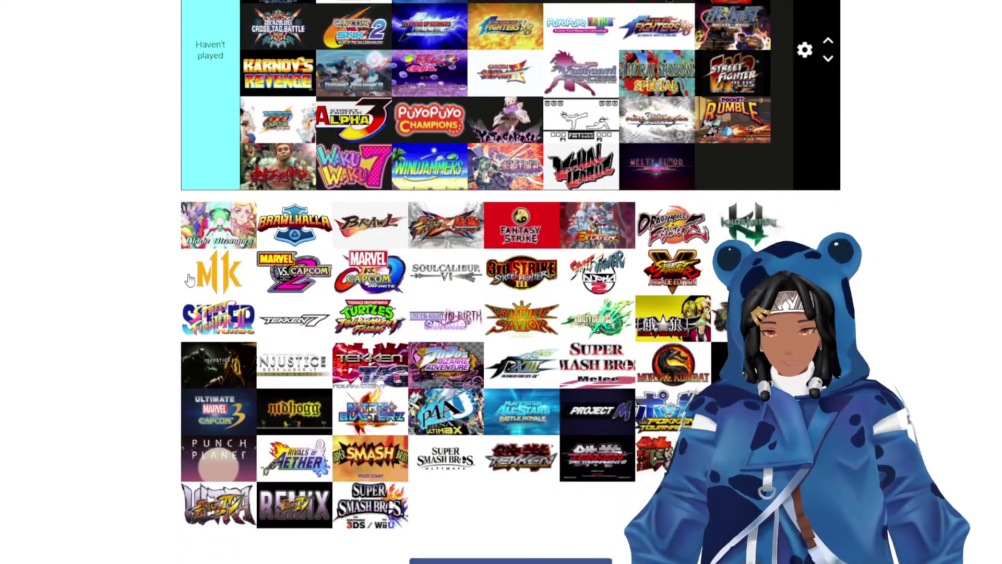
{"action": "scroll", "coordinate": [707, 315], "scroll_direction": "up", "scroll_amount": 5}
{"action": "left_click_drag", "start_coordinate": [729, 505], "coordinate": [569, 31]}
{"action": "scroll", "coordinate": [560, 79], "scroll_direction": "up", "scroll_amount": 1}
{"action": "scroll", "coordinate": [560, 79], "scroll_direction": "up", "scroll_amount": 5}
{"action": "left_click_drag", "start_coordinate": [277, 313], "coordinate": [274, 167]}
{"action": "scroll", "coordinate": [568, 222], "scroll_direction": "down", "scroll_amount": 10}
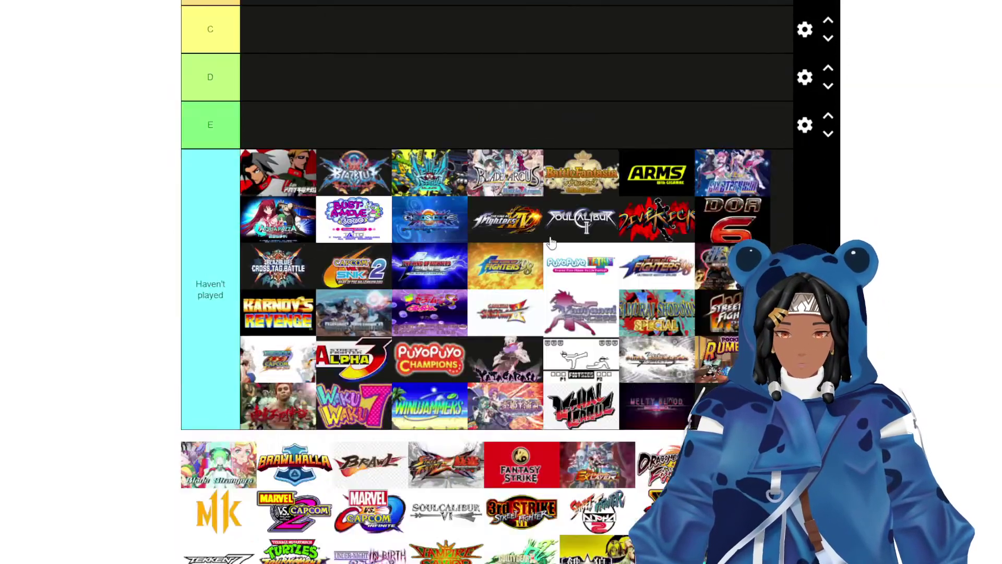
Extend the A tier's label with the description "(Held back by key thing)".
{"action": "scroll", "coordinate": [569, 223], "scroll_direction": "up", "scroll_amount": 10}
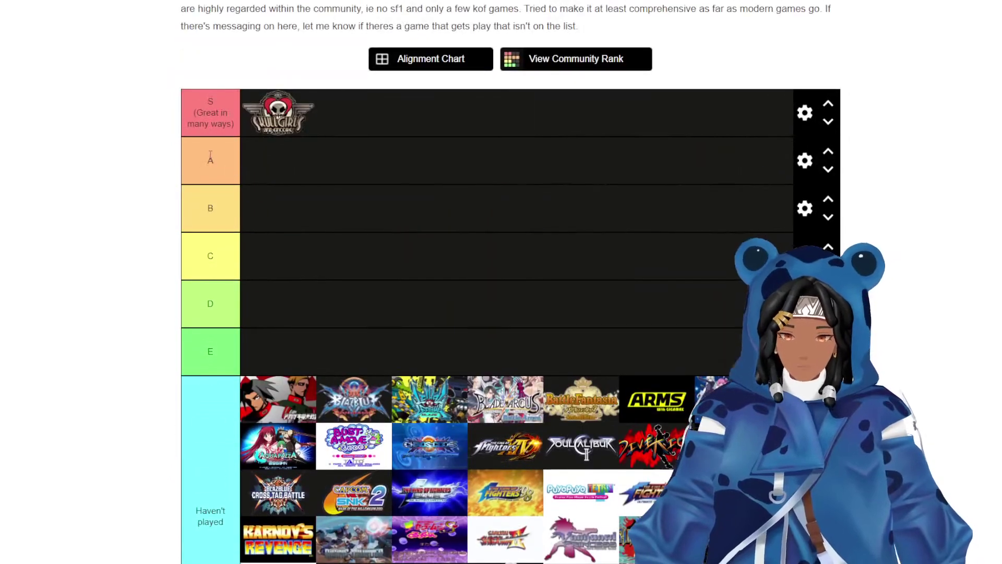
{"action": "double_click", "coordinate": [202, 167]}
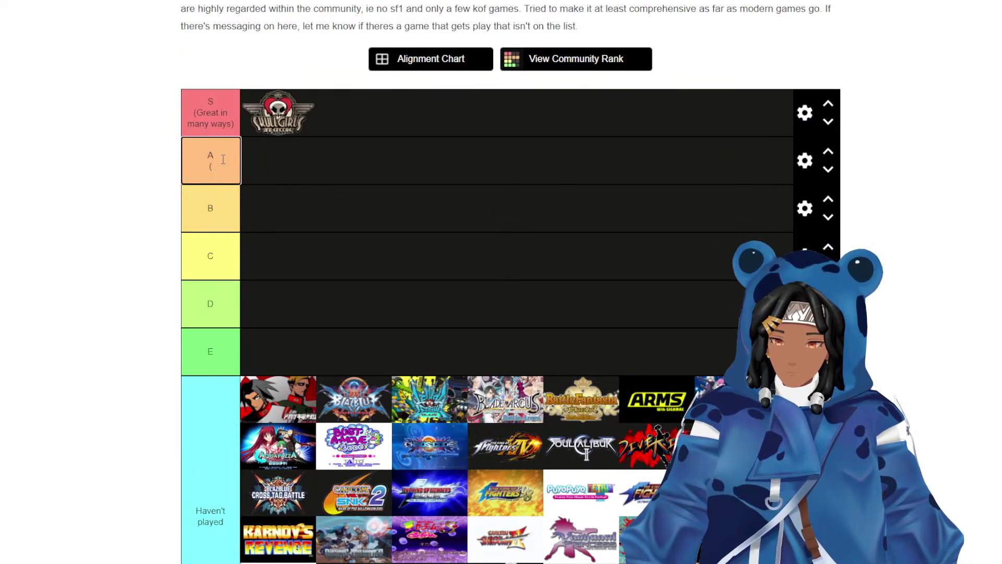
{"action": "type", "text": "(Held back by key thing"}
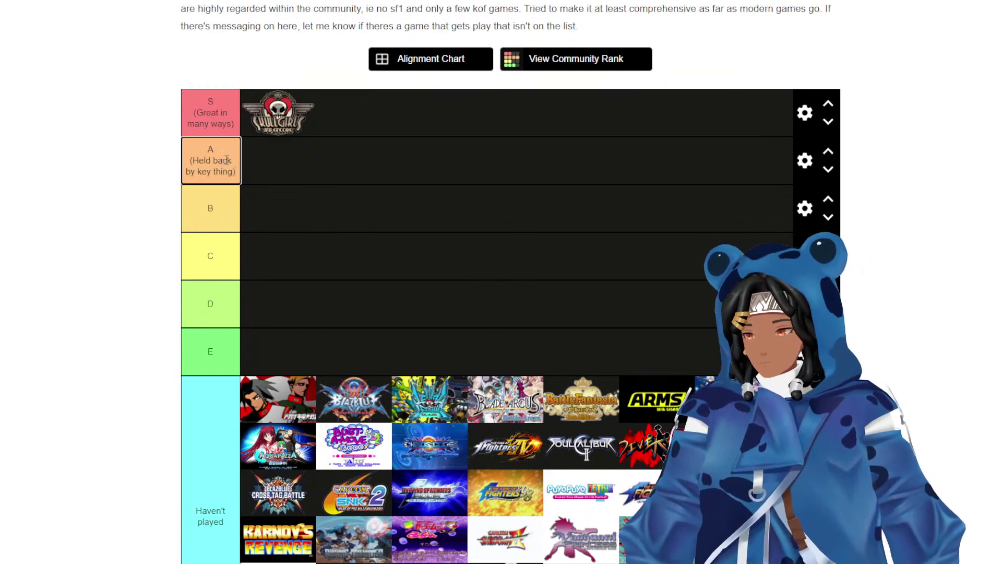
{"action": "left_click", "coordinate": [63, 219]}
Place Mortal Kombat 11 from the unranked pool in the B tier.
{"action": "scroll", "coordinate": [96, 193], "scroll_direction": "down", "scroll_amount": 6}
{"action": "scroll", "coordinate": [228, 350], "scroll_direction": "up", "scroll_amount": 3}
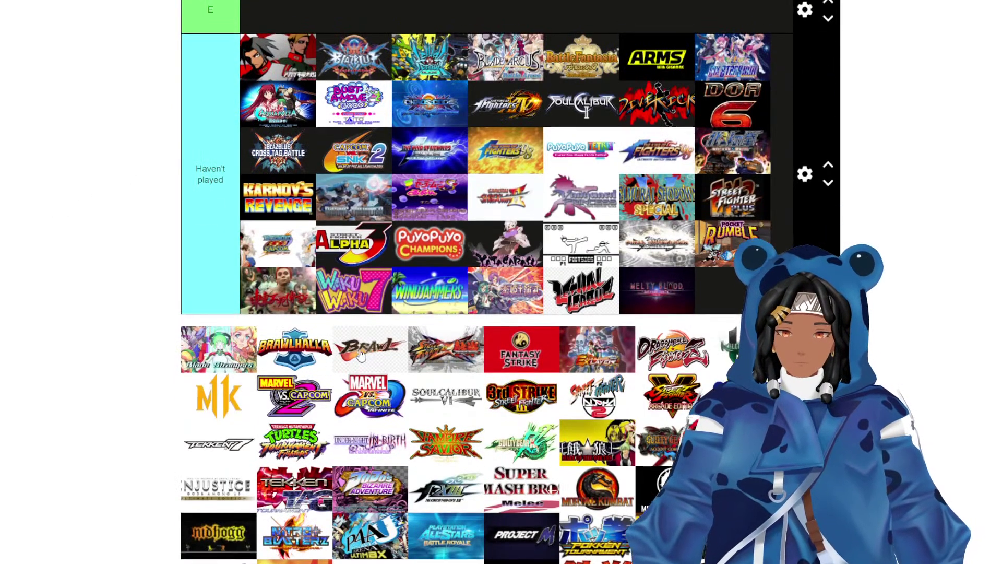
{"action": "scroll", "coordinate": [359, 338], "scroll_direction": "down", "scroll_amount": 3}
{"action": "scroll", "coordinate": [359, 338], "scroll_direction": "up", "scroll_amount": 2}
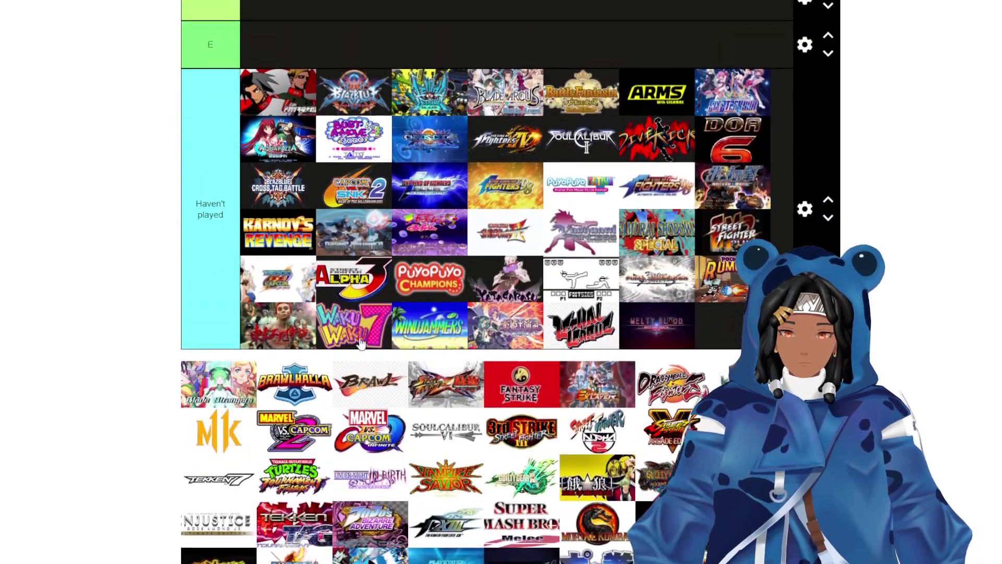
{"action": "left_click_drag", "start_coordinate": [241, 504], "coordinate": [334, 26]}
{"action": "scroll", "coordinate": [364, 103], "scroll_direction": "up", "scroll_amount": 5}
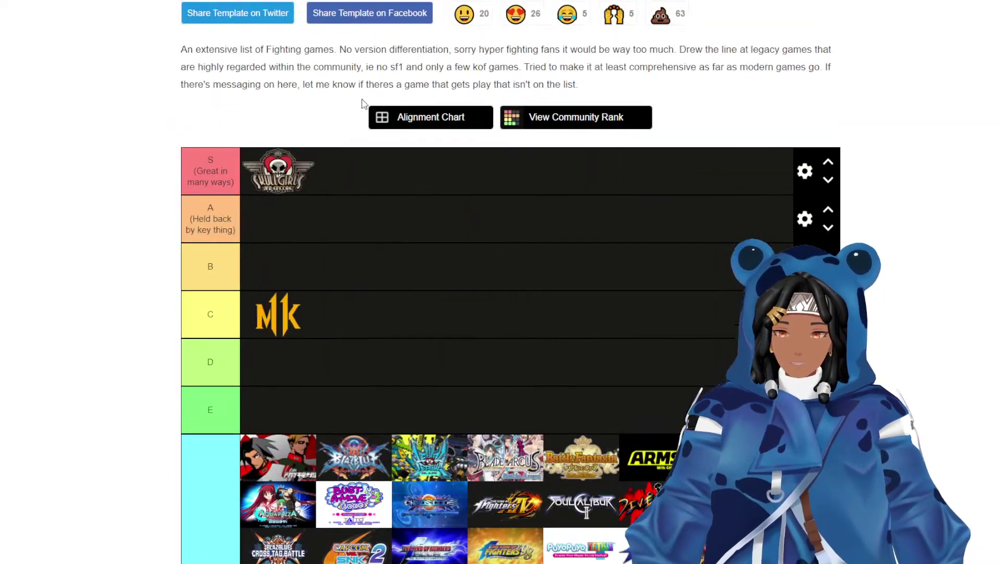
{"action": "left_click_drag", "start_coordinate": [281, 309], "coordinate": [299, 254]}
Place Dragon Ball FighterZ from the unranked pool in the A tier.
{"action": "scroll", "coordinate": [517, 266], "scroll_direction": "down", "scroll_amount": 6}
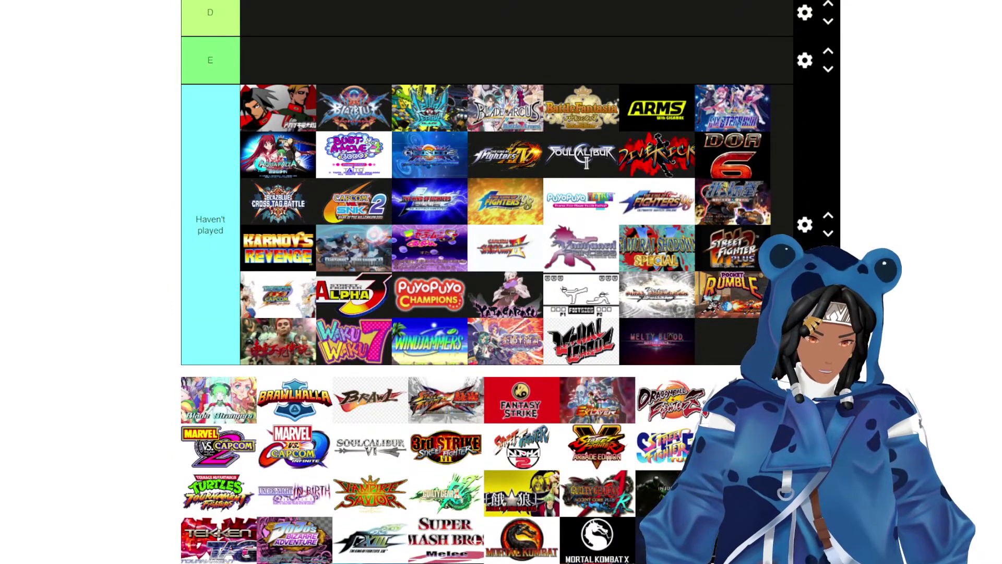
{"action": "scroll", "coordinate": [678, 432], "scroll_direction": "up", "scroll_amount": 3}
{"action": "scroll", "coordinate": [678, 432], "scroll_direction": "down", "scroll_amount": 1}
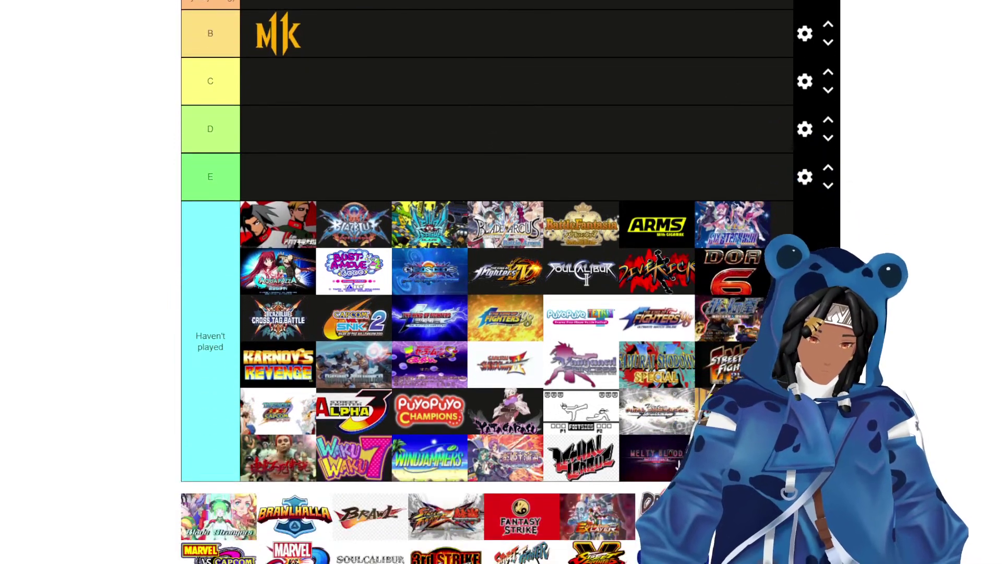
{"action": "mouse_move", "coordinate": [578, 164]}
{"action": "left_mouse_down"}
{"action": "mouse_move", "coordinate": [565, 19]}
{"action": "mouse_move", "coordinate": [574, 157]}
{"action": "left_mouse_up"}
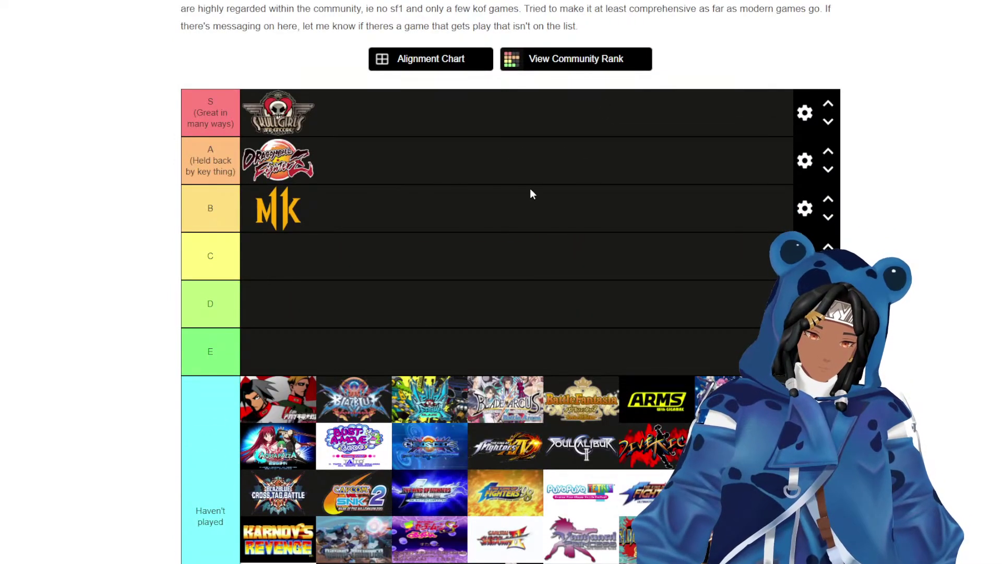
Add Killer Instinct to the end of the "Haven't played" row.
{"action": "scroll", "coordinate": [530, 190], "scroll_direction": "down", "scroll_amount": 5}
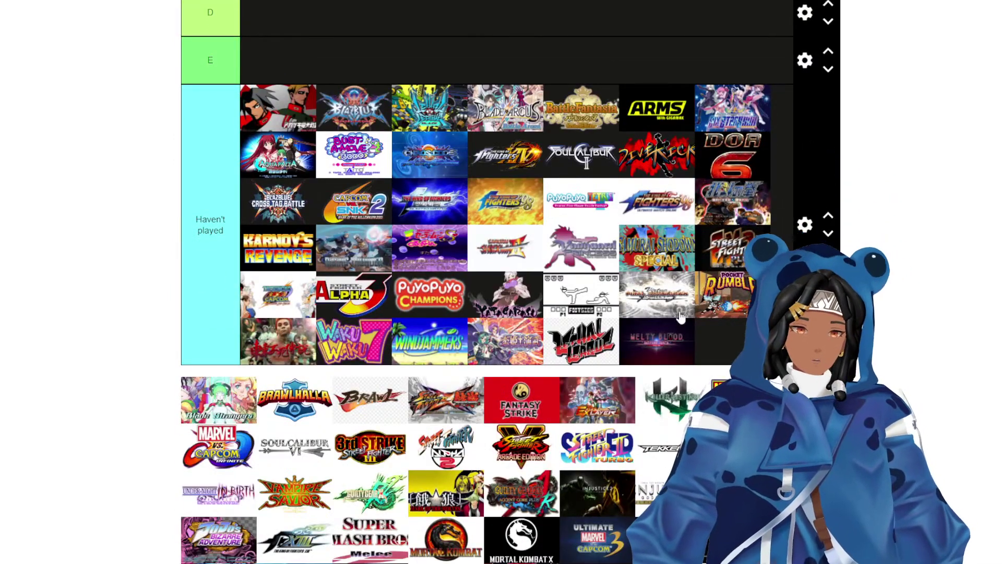
{"action": "scroll", "coordinate": [680, 315], "scroll_direction": "down", "scroll_amount": 1}
{"action": "left_click_drag", "start_coordinate": [708, 336], "coordinate": [700, 282]}
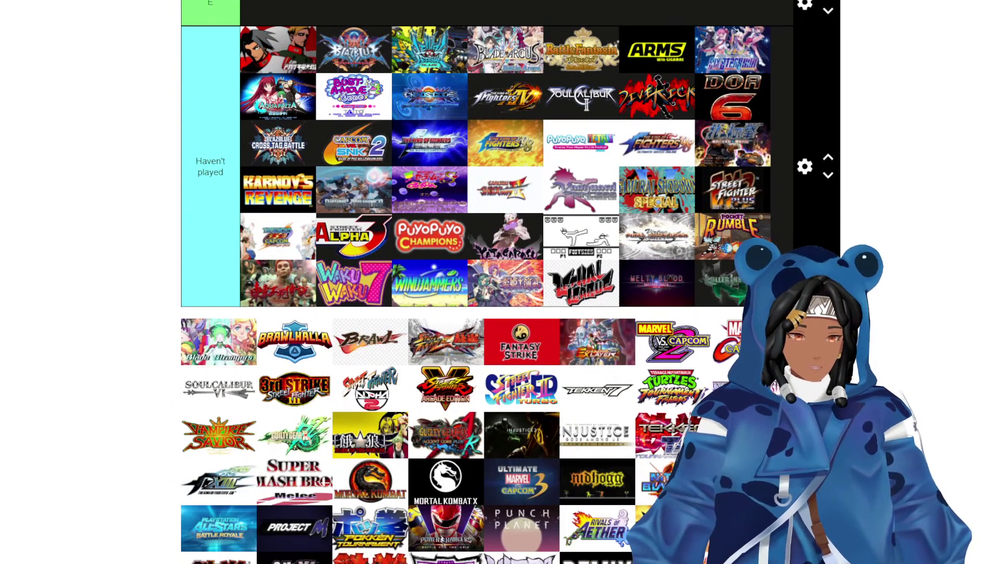
Place Marvel vs. Capcom 2 in the A tier beside Dragon Ball FighterZ.
{"action": "scroll", "coordinate": [486, 282], "scroll_direction": "up", "scroll_amount": 3}
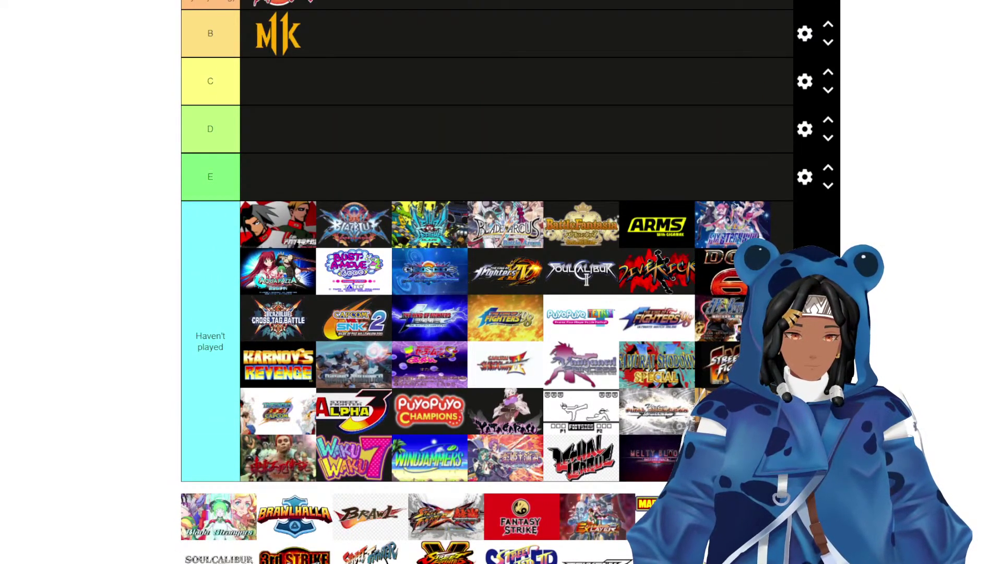
{"action": "left_click_drag", "start_coordinate": [647, 509], "coordinate": [527, 50]}
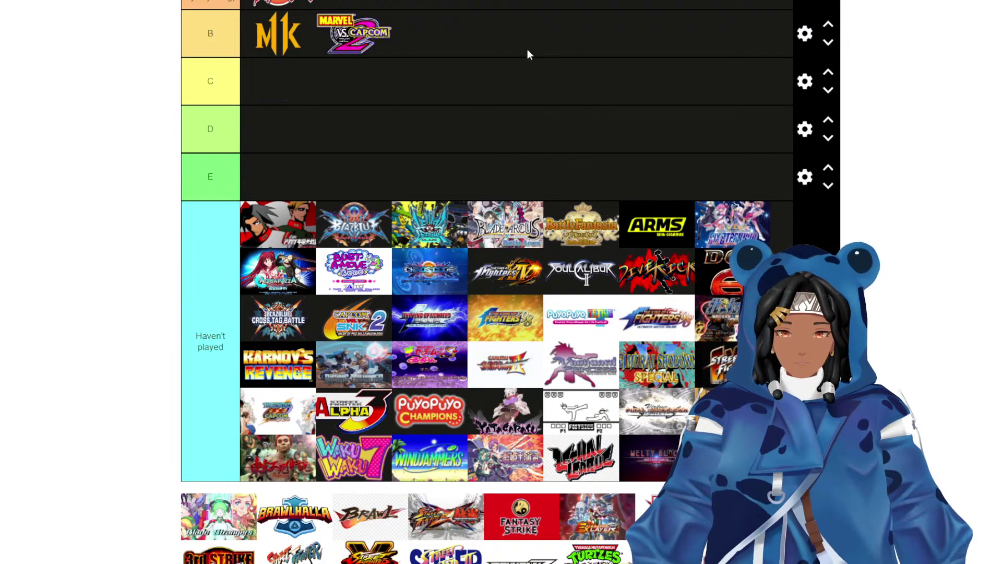
{"action": "scroll", "coordinate": [362, 300], "scroll_direction": "up", "scroll_amount": 5}
{"action": "left_click_drag", "start_coordinate": [352, 334], "coordinate": [363, 279]}
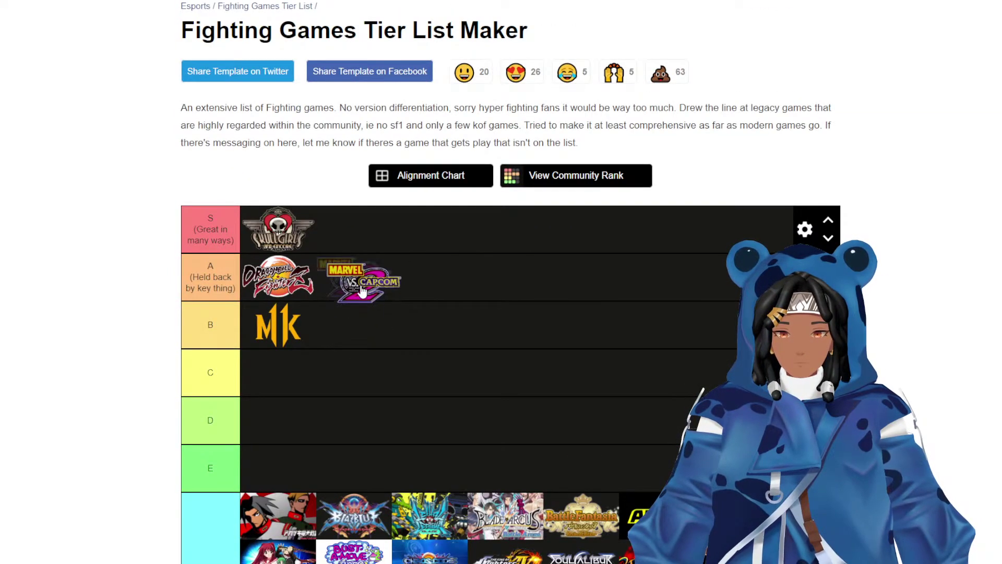
{"action": "scroll", "coordinate": [416, 274], "scroll_direction": "down", "scroll_amount": 5}
{"action": "scroll", "coordinate": [408, 269], "scroll_direction": "up", "scroll_amount": 3}
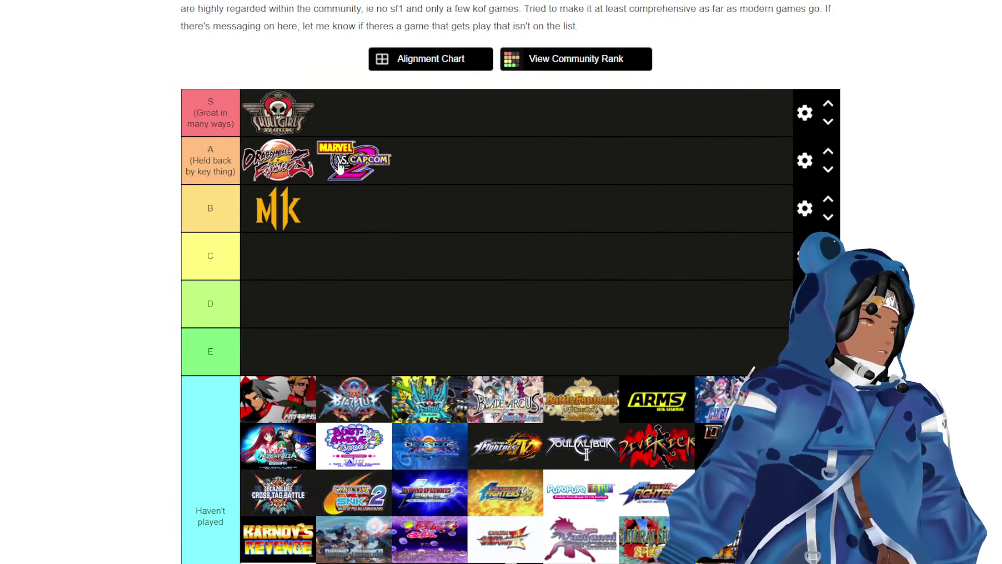
{"action": "scroll", "coordinate": [339, 166], "scroll_direction": "down", "scroll_amount": 7}
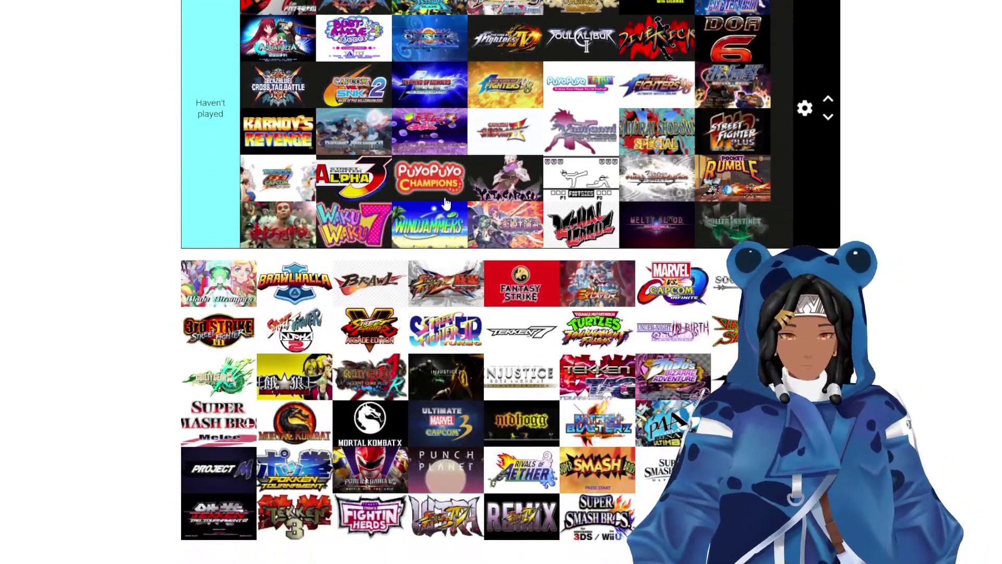
Place Soulcalibur VI from the unranked pool in the B tier beside Mortal Kombat 11.
{"action": "scroll", "coordinate": [537, 193], "scroll_direction": "up", "scroll_amount": 2}
{"action": "scroll", "coordinate": [487, 282], "scroll_direction": "up", "scroll_amount": 2}
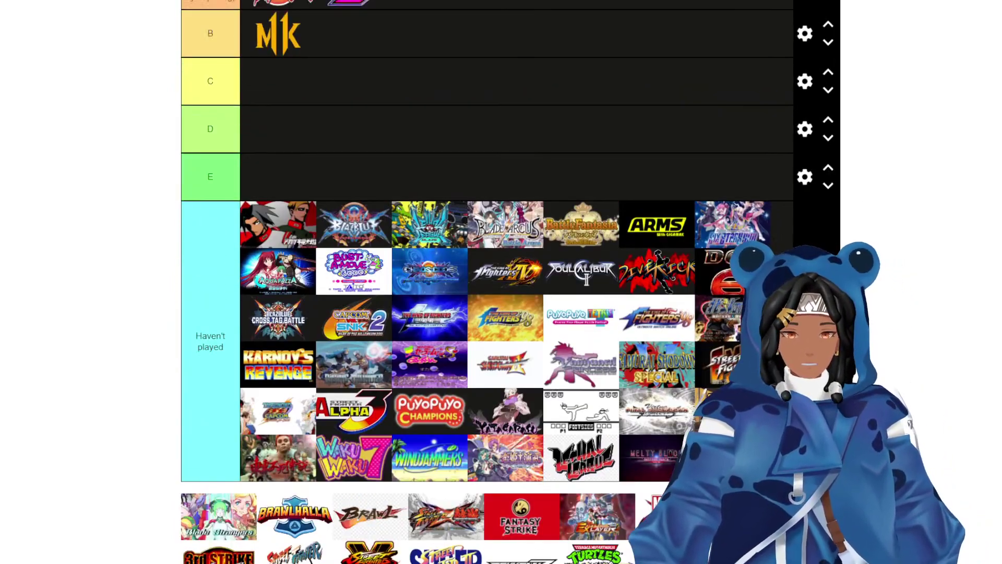
{"action": "left_click_drag", "start_coordinate": [534, 558], "coordinate": [494, 46]}
{"action": "scroll", "coordinate": [443, 130], "scroll_direction": "up", "scroll_amount": 3}
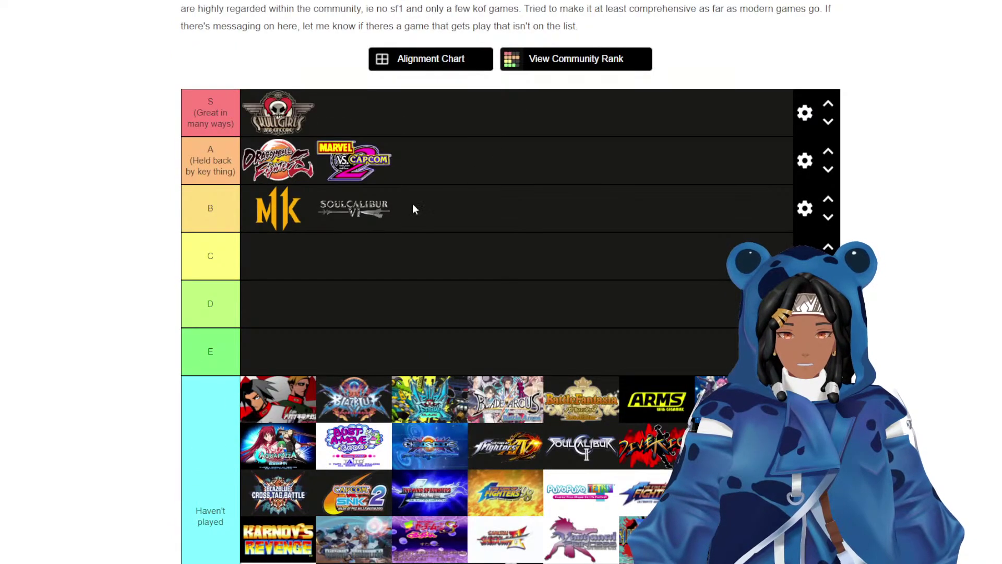
{"action": "left_click_drag", "start_coordinate": [364, 215], "coordinate": [431, 203]}
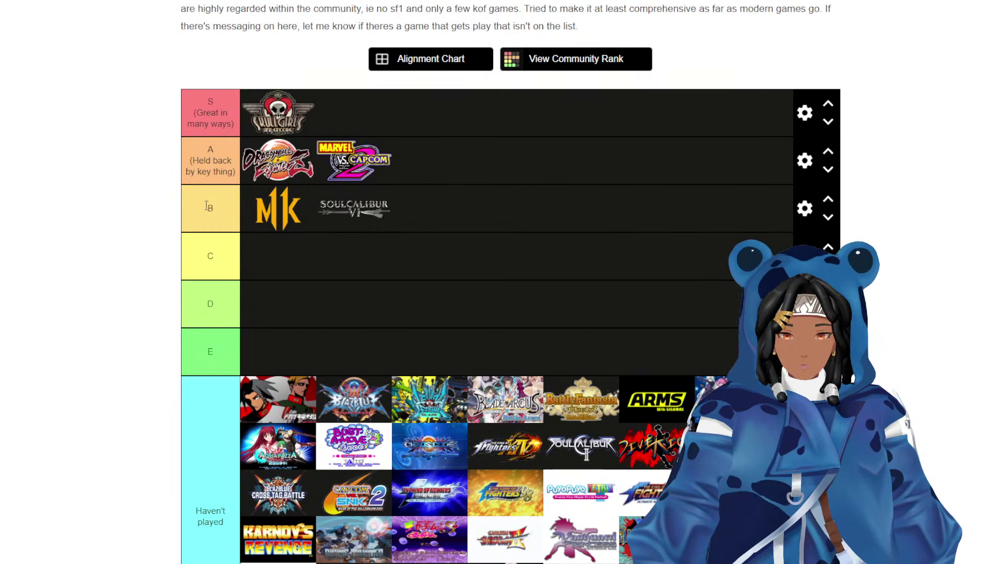
Add the description "(Held back by a few things)" to the B tier's label.
{"action": "left_click", "coordinate": [235, 214]}
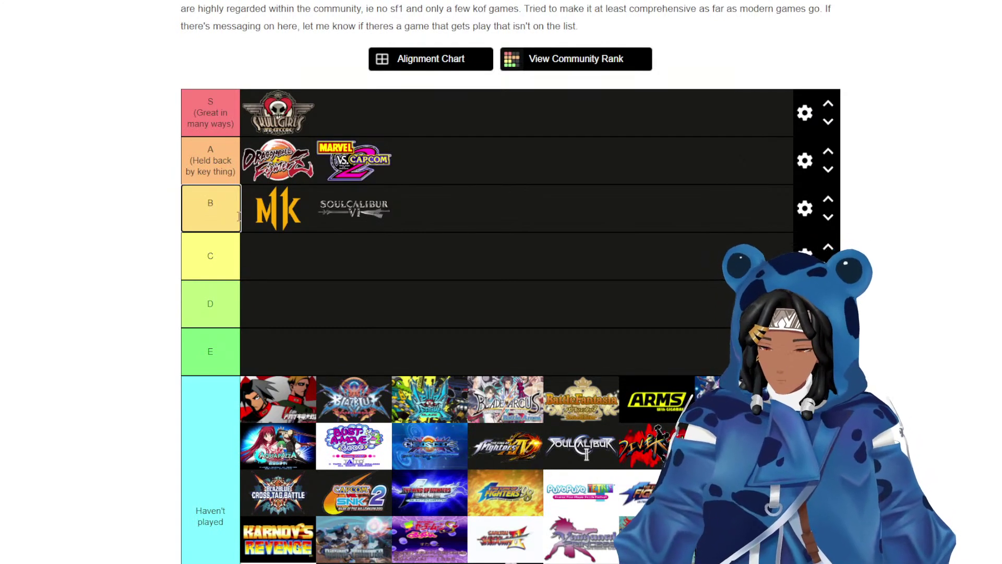
{"action": "type", "text": "(Held bac"}
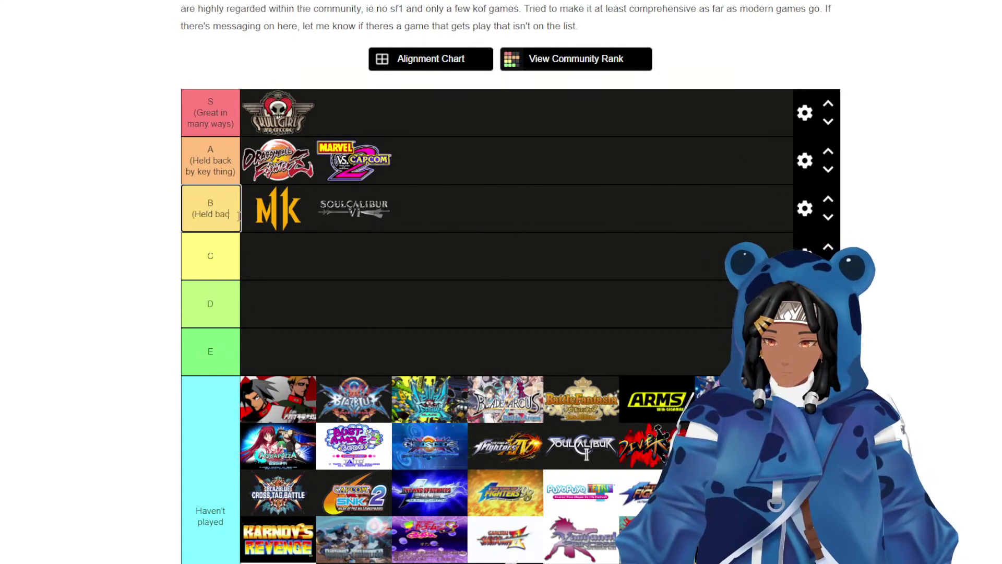
{"action": "type", "text": "k by a few th"}
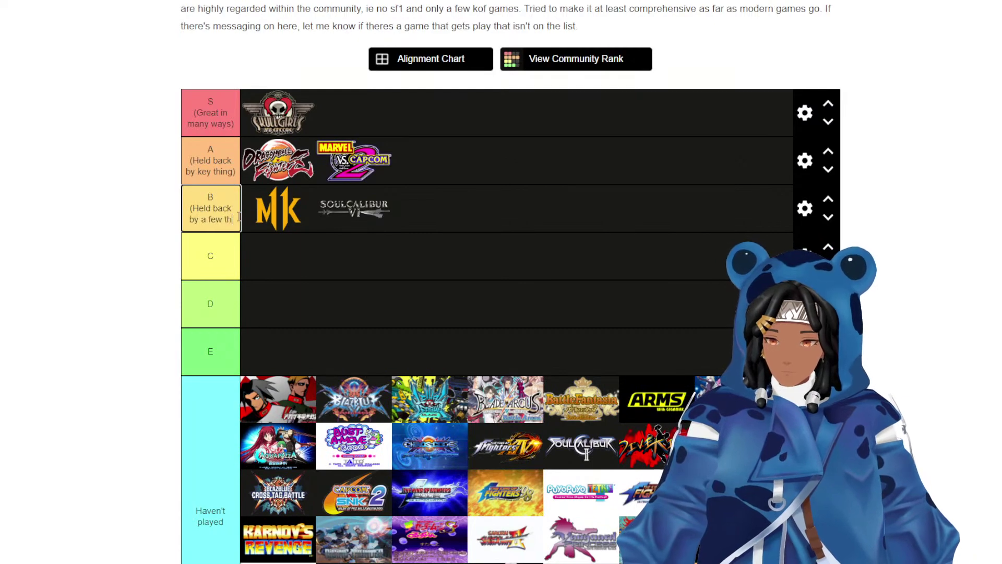
{"action": "type", "text": "ings"}
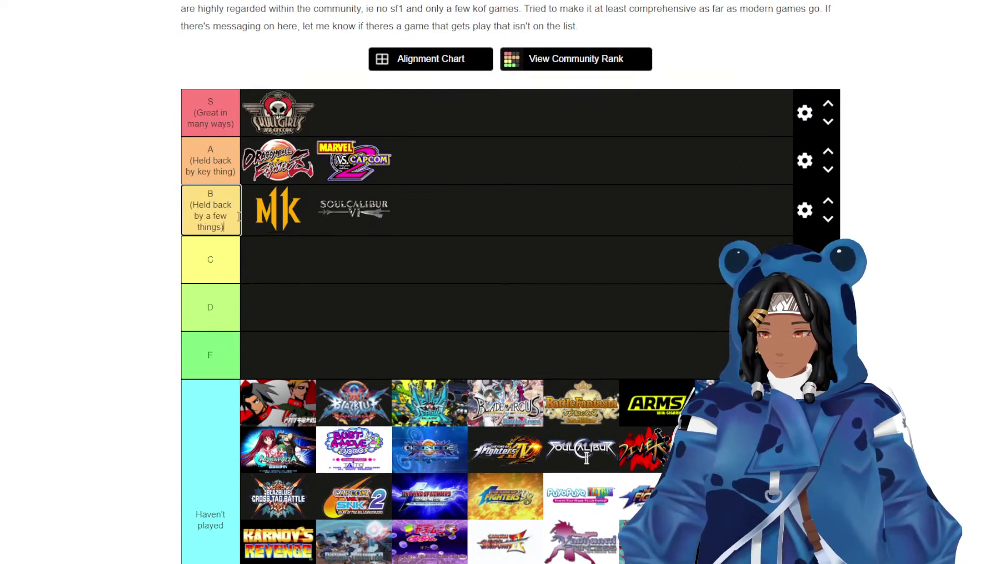
{"action": "left_click", "coordinate": [148, 299]}
Place Brawl from the unranked pool at the start of the B tier, ahead of Mortal Kombat 11.
{"action": "scroll", "coordinate": [147, 298], "scroll_direction": "down", "scroll_amount": 5}
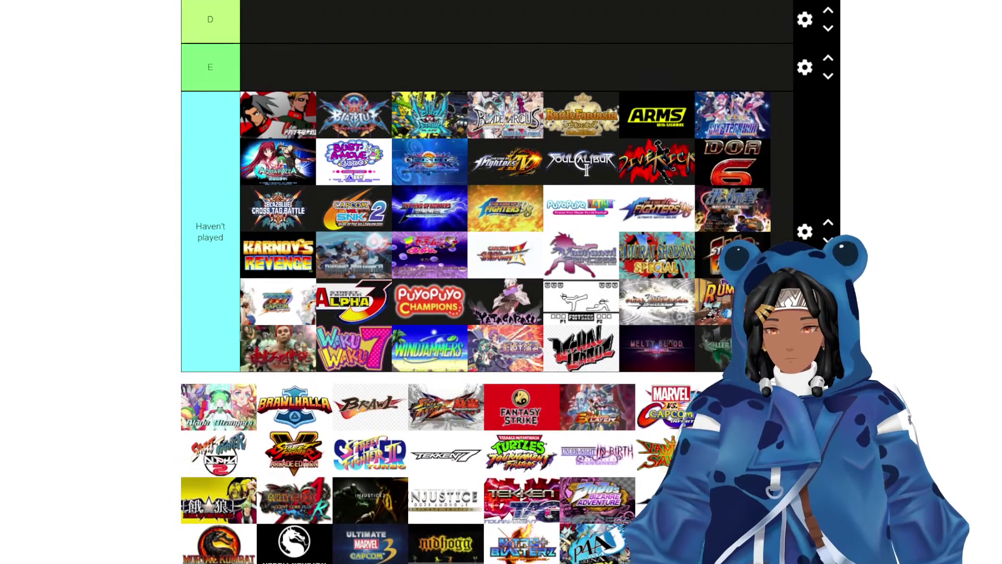
{"action": "scroll", "coordinate": [247, 328], "scroll_direction": "up", "scroll_amount": 5}
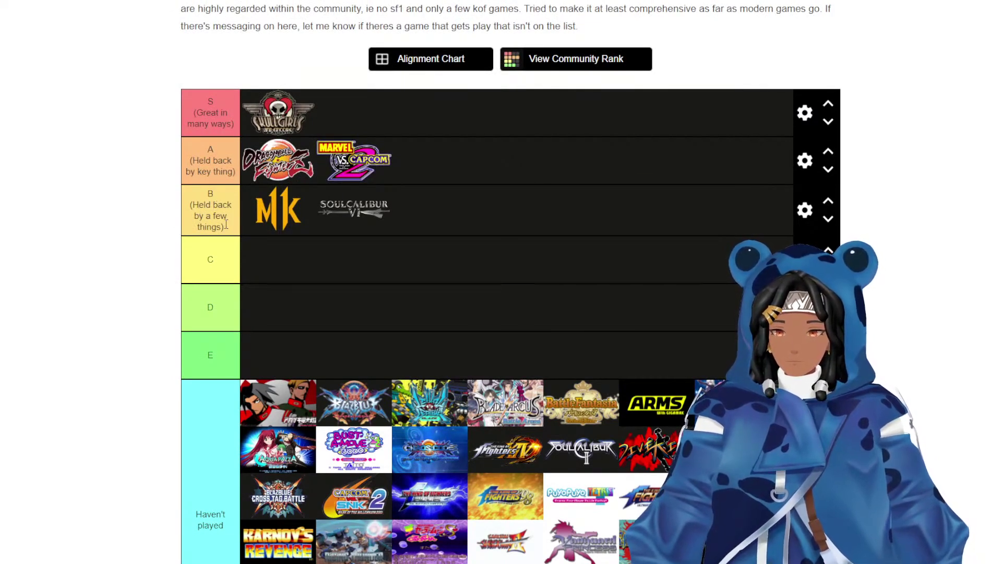
{"action": "scroll", "coordinate": [291, 221], "scroll_direction": "down", "scroll_amount": 8}
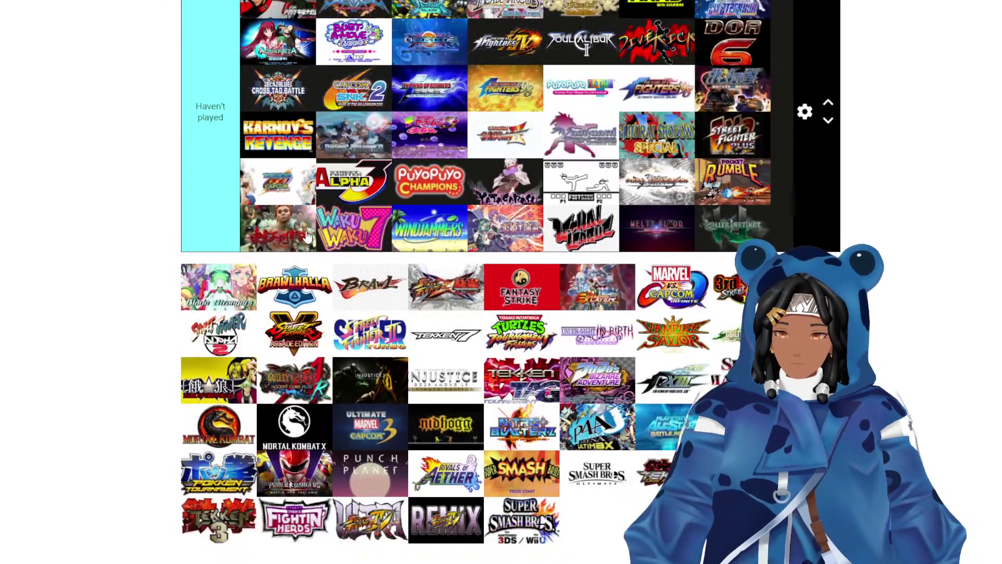
{"action": "scroll", "coordinate": [482, 254], "scroll_direction": "up", "scroll_amount": 2}
{"action": "scroll", "coordinate": [483, 254], "scroll_direction": "down", "scroll_amount": 3}
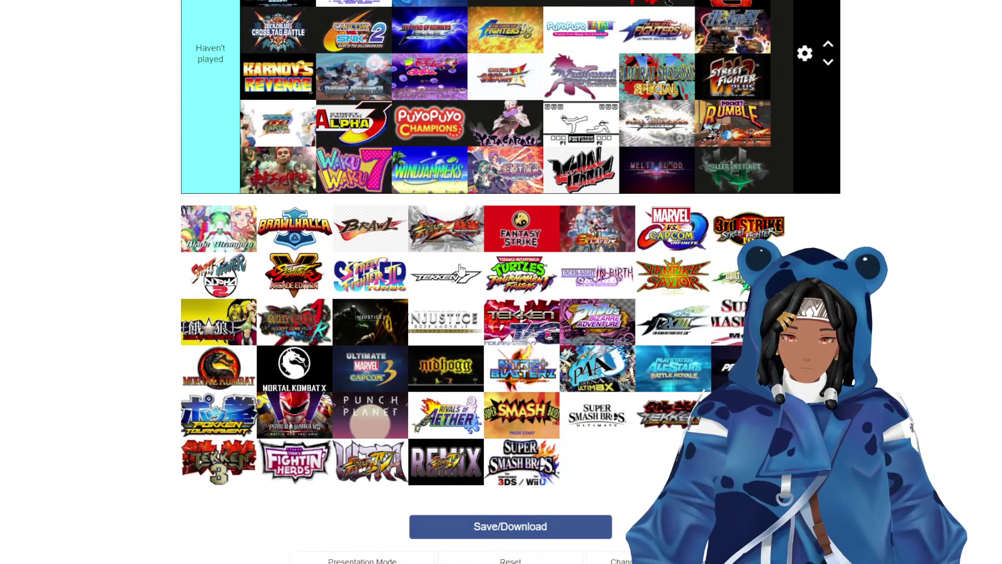
{"action": "scroll", "coordinate": [460, 269], "scroll_direction": "up", "scroll_amount": 3}
{"action": "scroll", "coordinate": [462, 269], "scroll_direction": "down", "scroll_amount": 2}
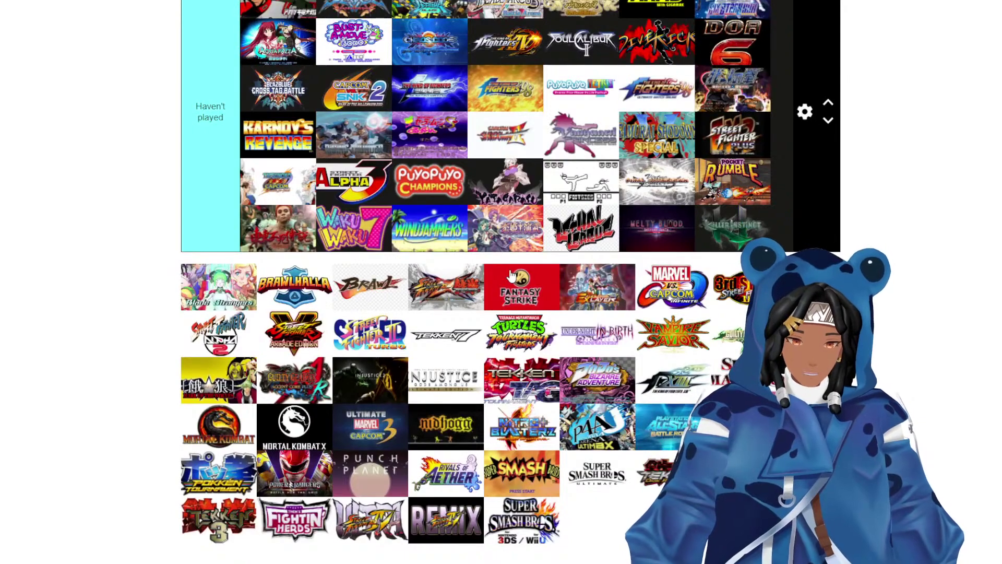
{"action": "scroll", "coordinate": [511, 275], "scroll_direction": "up", "scroll_amount": 5}
{"action": "scroll", "coordinate": [506, 282], "scroll_direction": "down", "scroll_amount": 2}
{"action": "scroll", "coordinate": [505, 287], "scroll_direction": "up", "scroll_amount": 2}
{"action": "scroll", "coordinate": [503, 294], "scroll_direction": "down", "scroll_amount": 1}
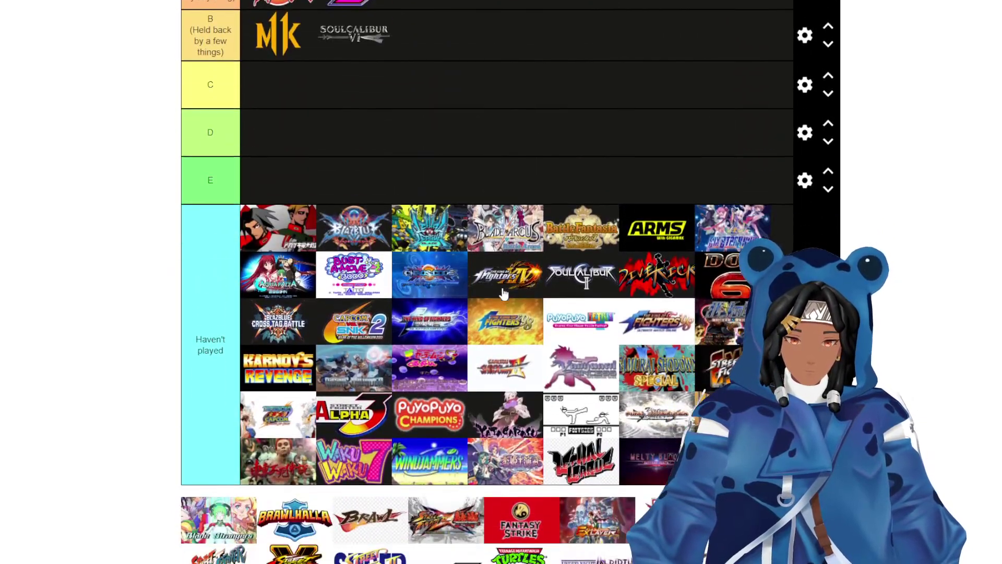
{"action": "left_click_drag", "start_coordinate": [367, 511], "coordinate": [423, 33]}
{"action": "scroll", "coordinate": [467, 137], "scroll_direction": "up", "scroll_amount": 2}
{"action": "left_click_drag", "start_coordinate": [423, 165], "coordinate": [309, 165]}
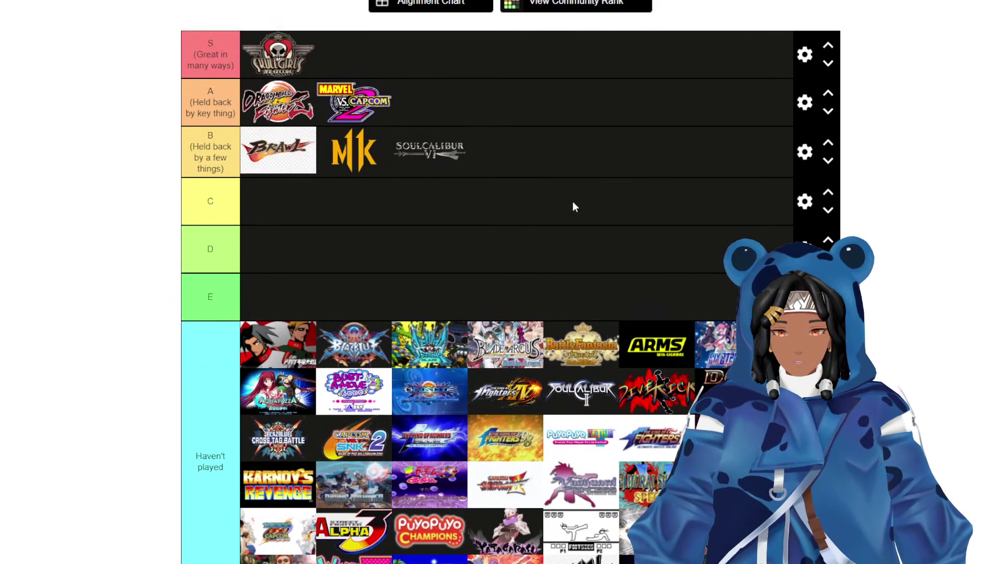
Place Injustice 2 from the unranked pool at the end of the A tier, after Marvel vs. Capcom 2.
{"action": "scroll", "coordinate": [574, 198], "scroll_direction": "down", "scroll_amount": 8}
{"action": "scroll", "coordinate": [642, 172], "scroll_direction": "up", "scroll_amount": 4}
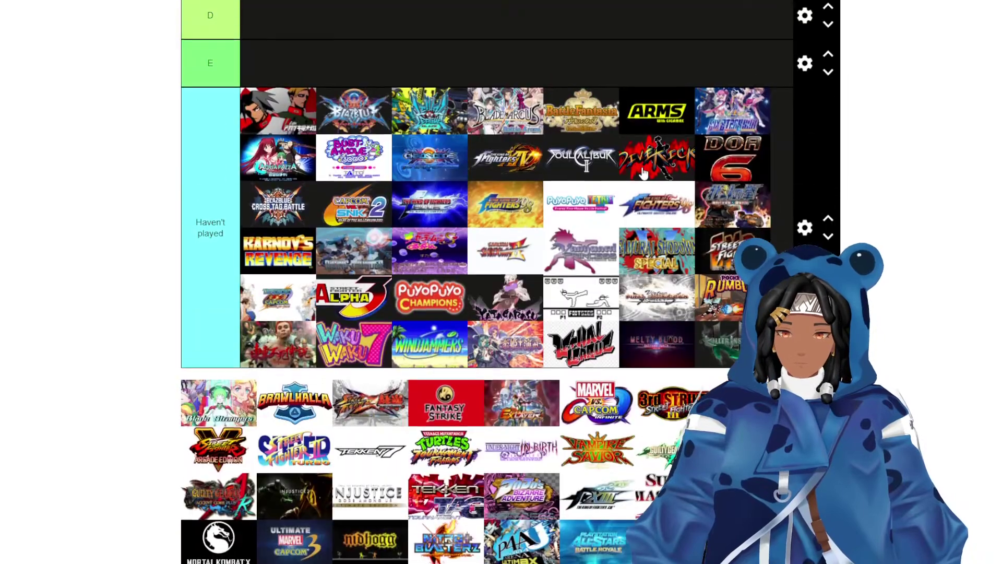
{"action": "left_click_drag", "start_coordinate": [292, 494], "coordinate": [384, 18]}
{"action": "scroll", "coordinate": [314, 268], "scroll_direction": "up", "scroll_amount": 6}
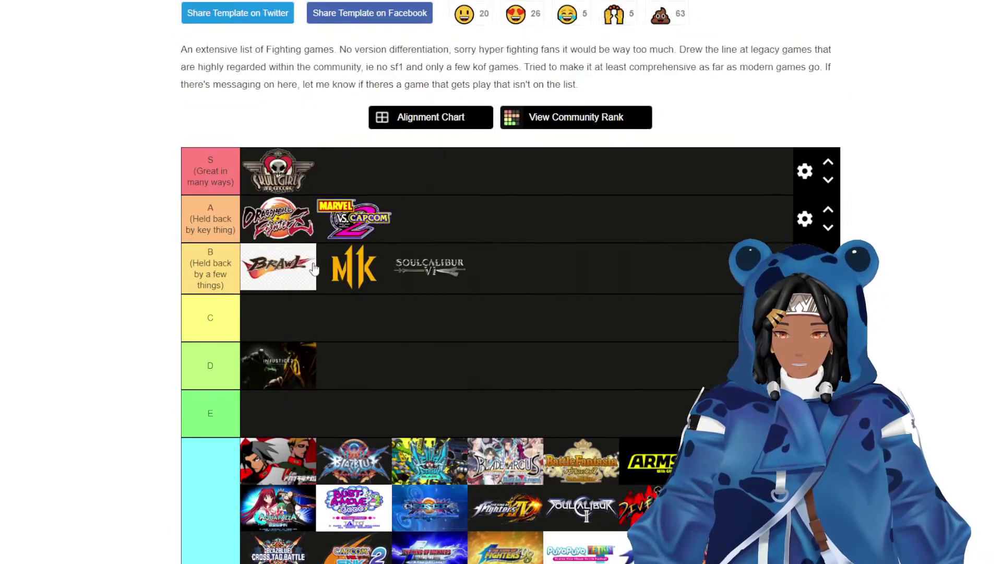
{"action": "left_click_drag", "start_coordinate": [278, 365], "coordinate": [498, 219]}
Place Marvel vs. Capcom Infinite from the unranked pool at the start of the B tier, ahead of Brawl.
{"action": "scroll", "coordinate": [497, 218], "scroll_direction": "down", "scroll_amount": 2}
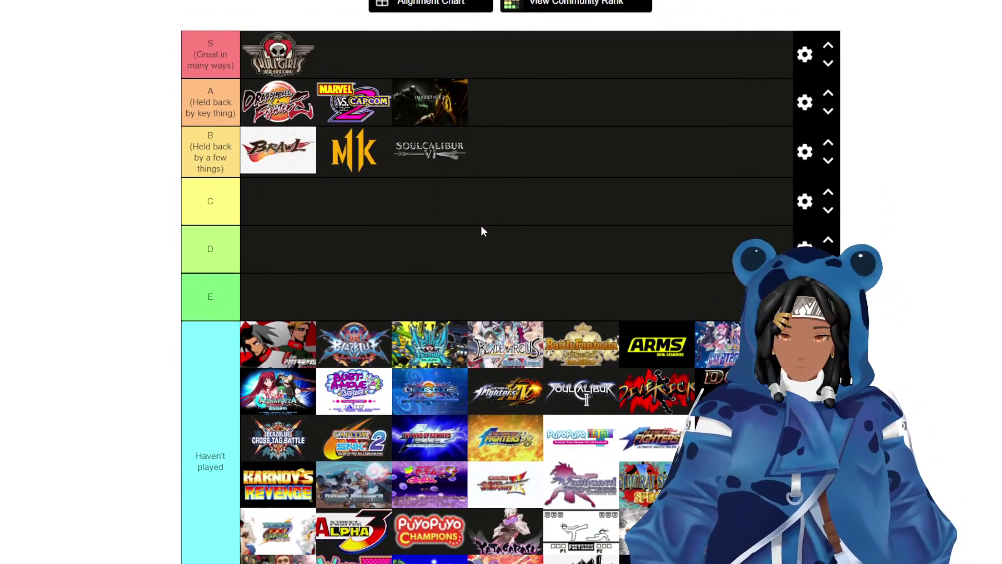
{"action": "scroll", "coordinate": [617, 252], "scroll_direction": "down", "scroll_amount": 2}
{"action": "scroll", "coordinate": [603, 275], "scroll_direction": "down", "scroll_amount": 2}
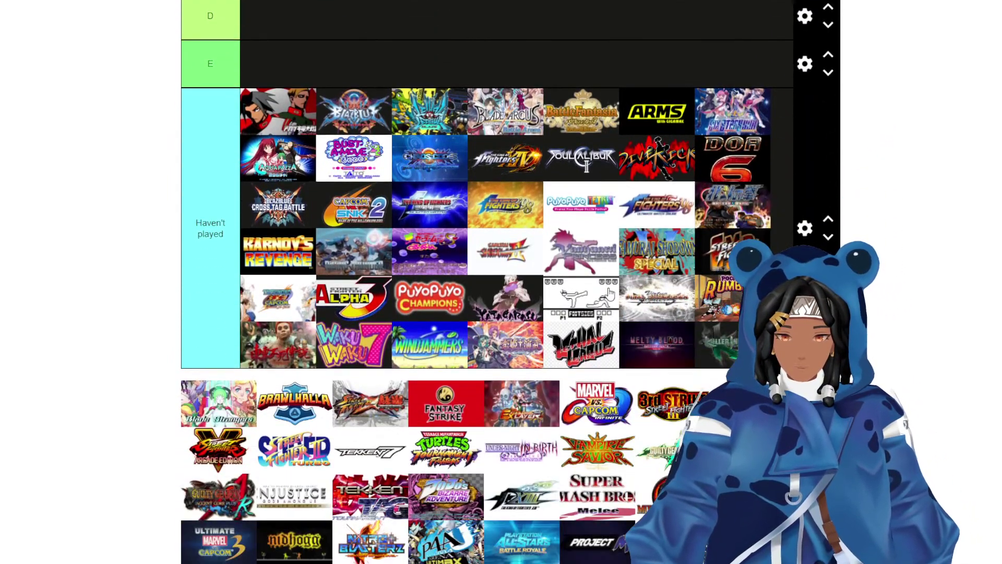
{"action": "left_click_drag", "start_coordinate": [590, 420], "coordinate": [258, 264]}
{"action": "scroll", "coordinate": [573, 116], "scroll_direction": "up", "scroll_amount": 6}
Place Brawlhalla from the unranked pool in the empty C tier.
{"action": "scroll", "coordinate": [546, 279], "scroll_direction": "down", "scroll_amount": 7}
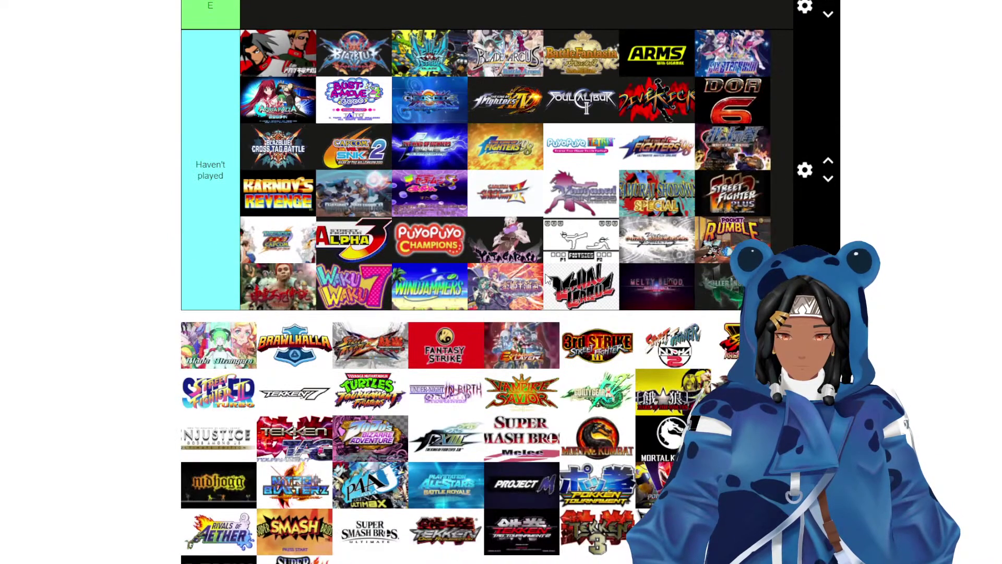
{"action": "scroll", "coordinate": [350, 324], "scroll_direction": "up", "scroll_amount": 3}
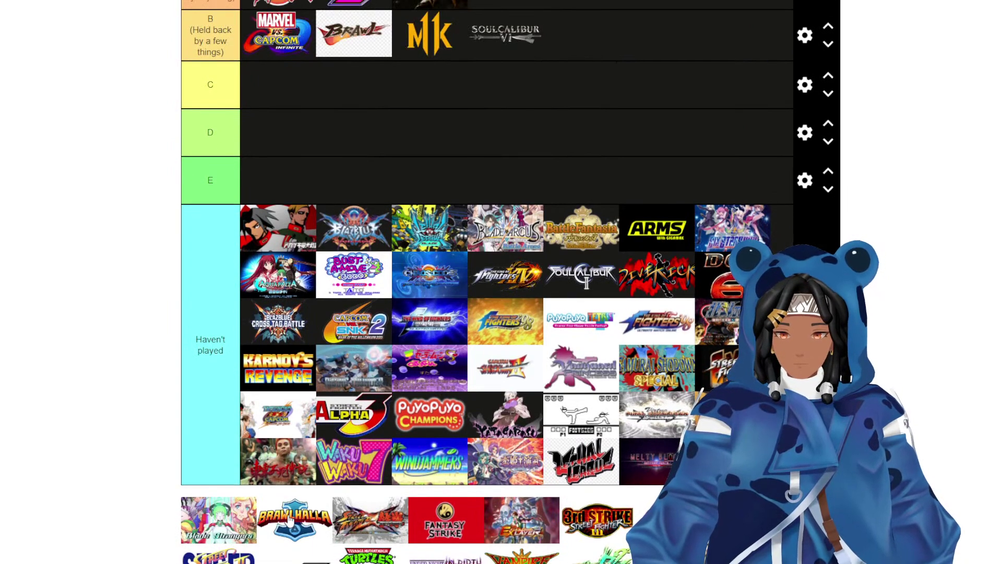
{"action": "left_click_drag", "start_coordinate": [290, 519], "coordinate": [595, 115]}
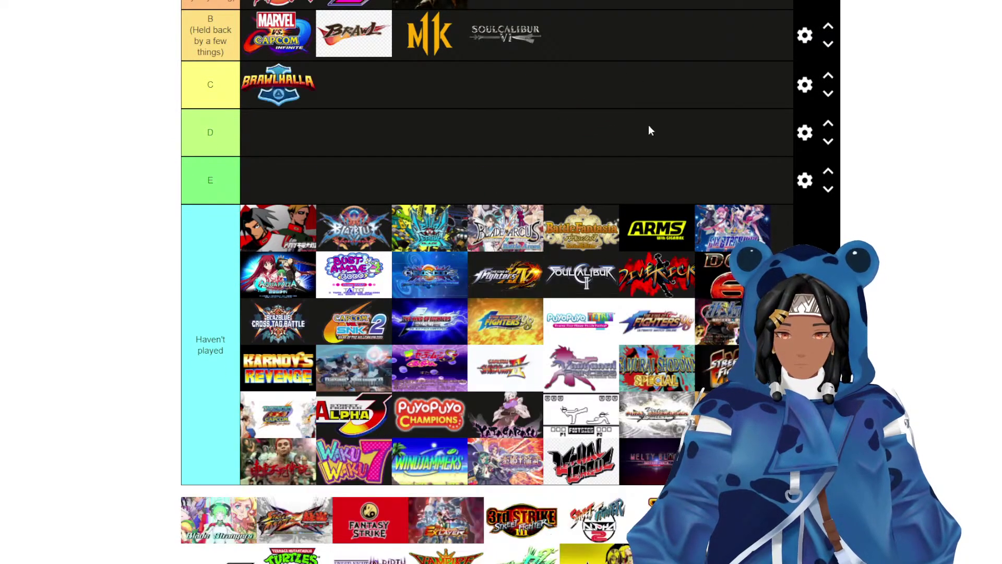
Add a new row directly below the S tier and close the row settings.
{"action": "scroll", "coordinate": [611, 214], "scroll_direction": "up", "scroll_amount": 4}
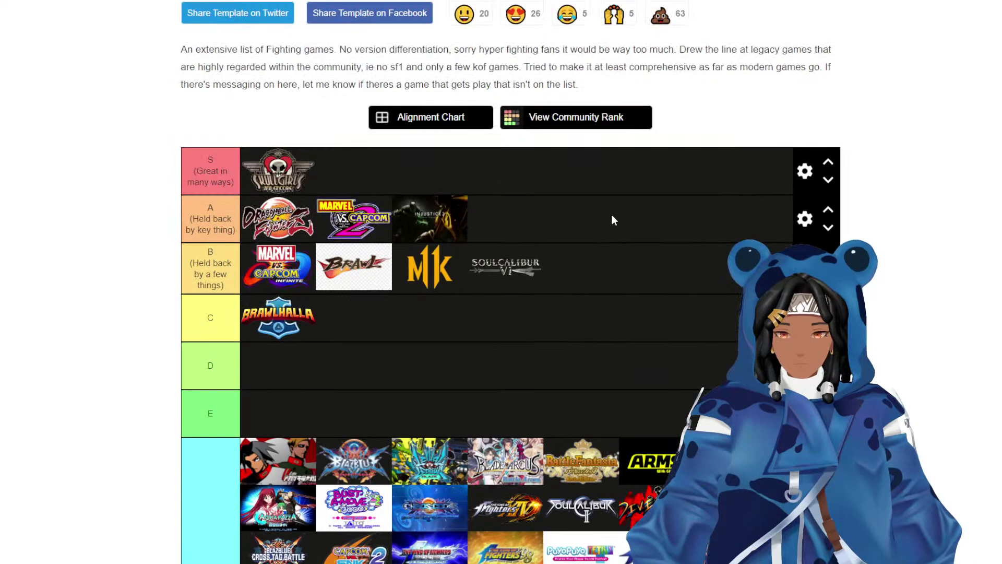
{"action": "left_click", "coordinate": [805, 171]}
{"action": "left_click", "coordinate": [582, 187]}
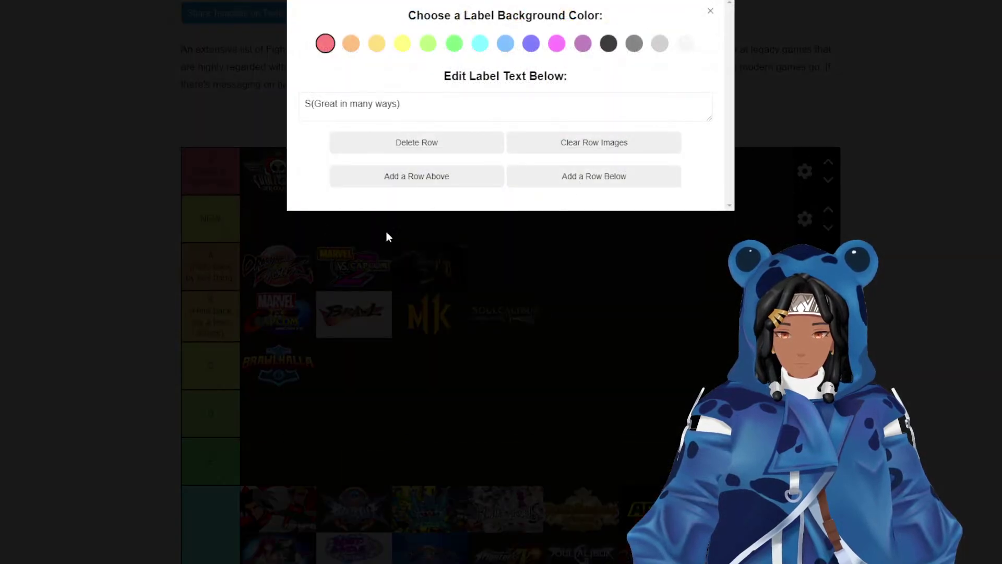
{"action": "left_click", "coordinate": [476, 104]}
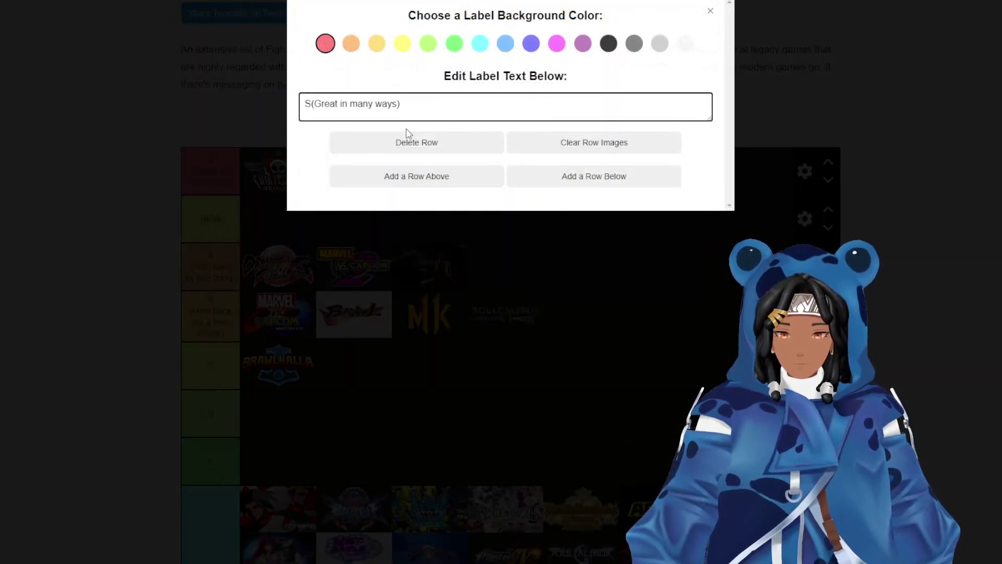
{"action": "left_click", "coordinate": [710, 11]}
Clear the placeholder text from the label of the new row below the S tier.
{"action": "left_click", "coordinate": [190, 207]}
{"action": "key", "text": "ctrl+a"}
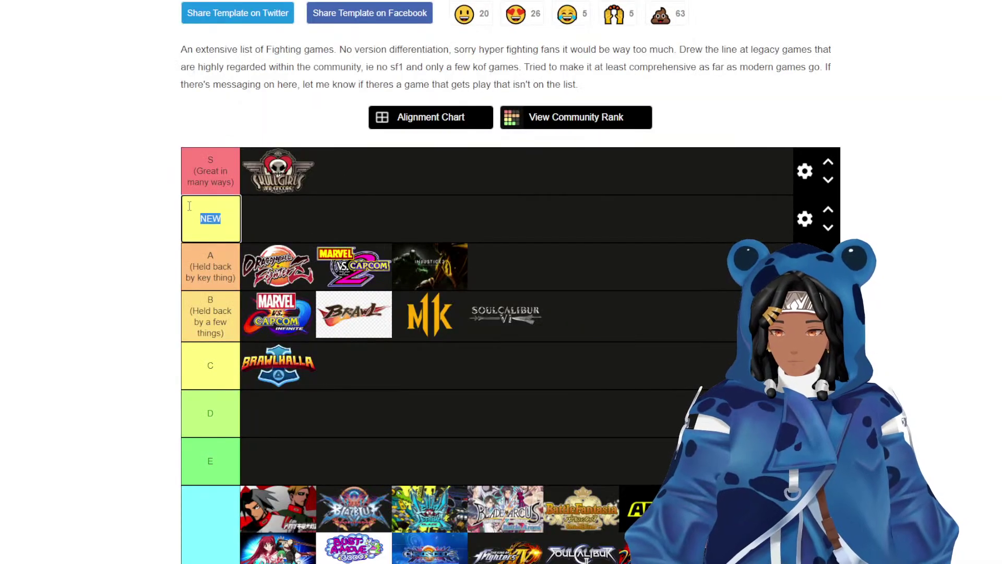
{"action": "key", "text": "BackSpace"}
{"action": "type", "text": "I like "}
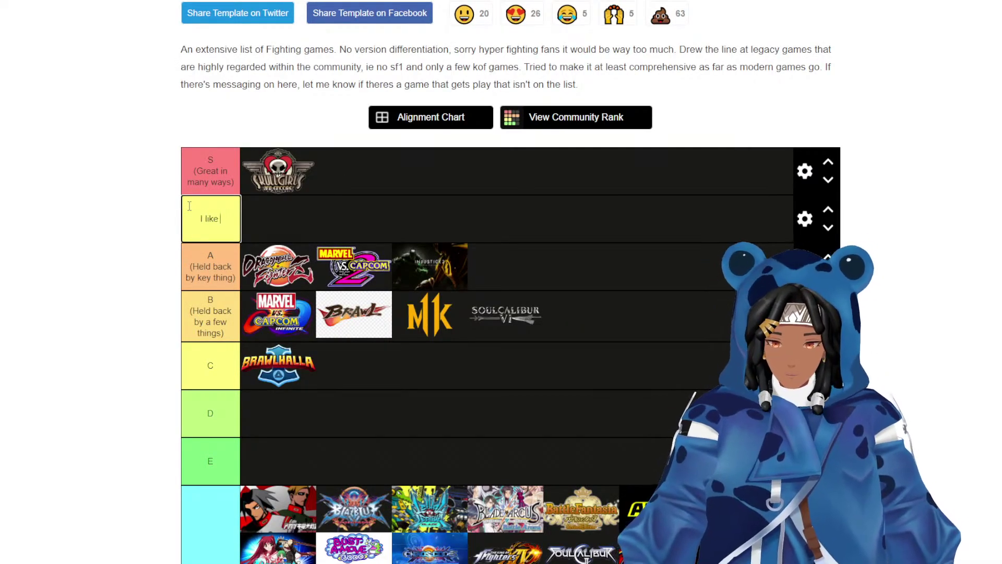
{"action": "type", "text": "it, and"}
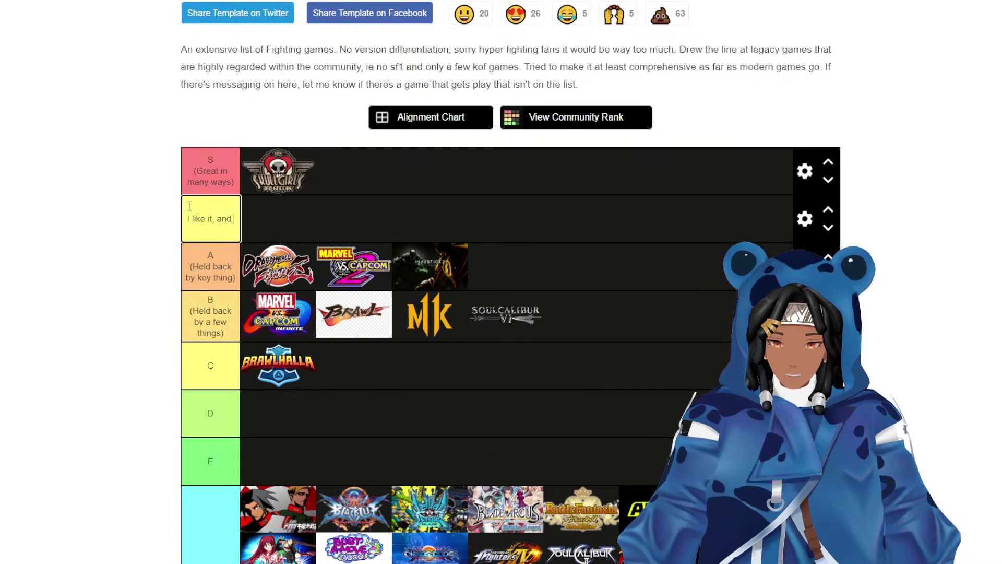
{"action": "type", "text": " have no"}
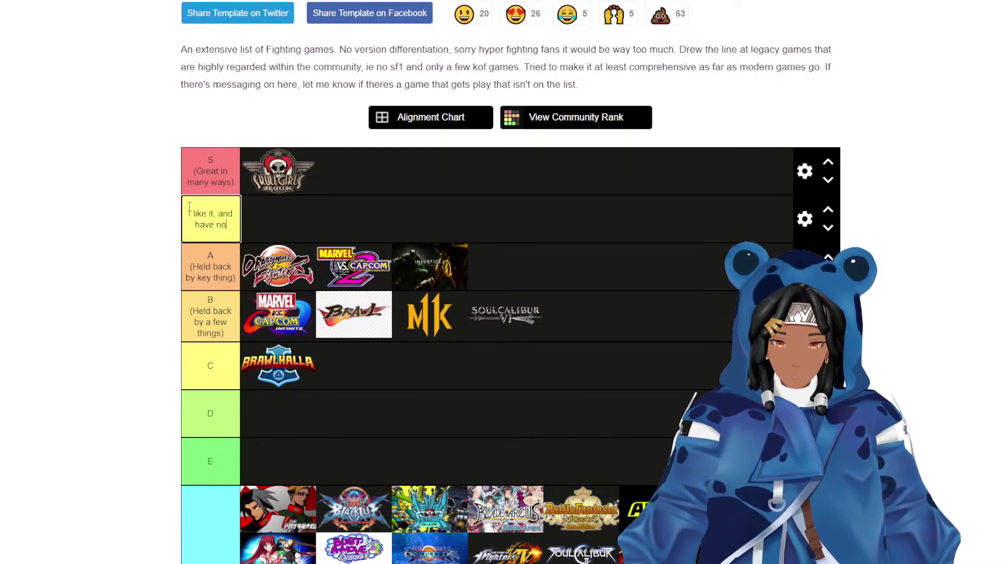
{"action": "key", "text": "ctrl+a"}
{"action": "type", "text": "i like "}
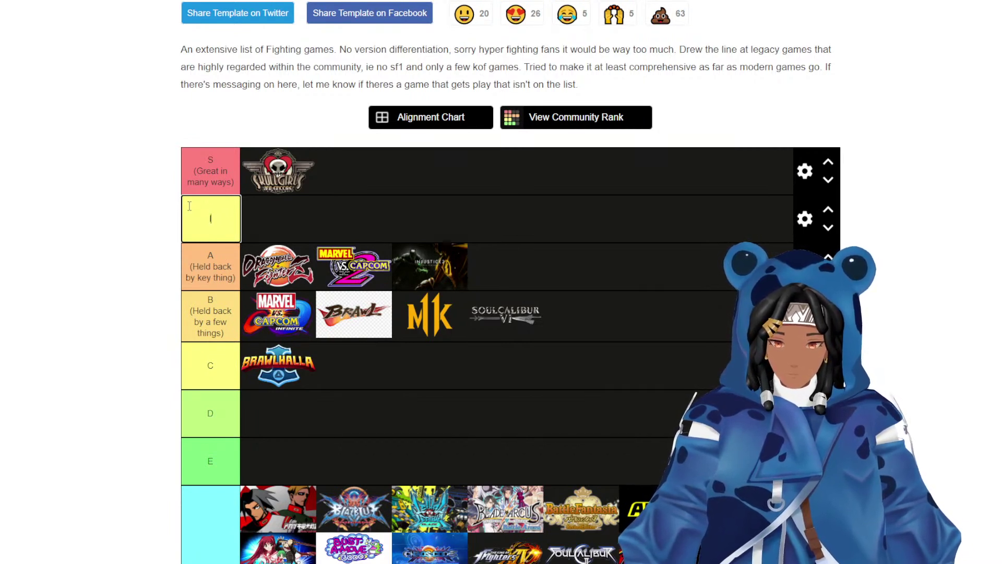
Label the new row below the S tier "Have no real qualms with it, but not fav".
{"action": "type", "text": "Have no"}
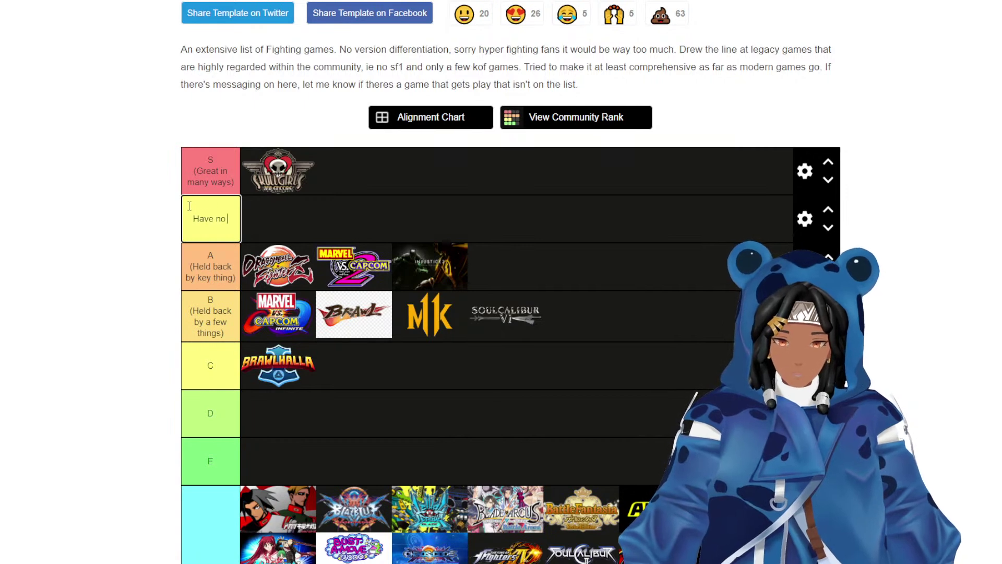
{"action": "type", "text": " real qualms"}
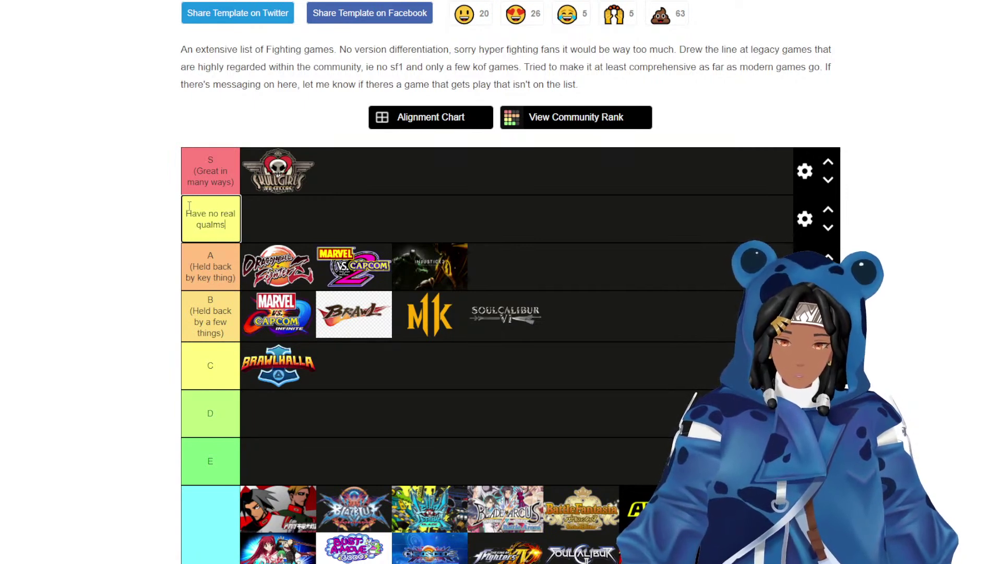
{"action": "type", "text": " with it, but"}
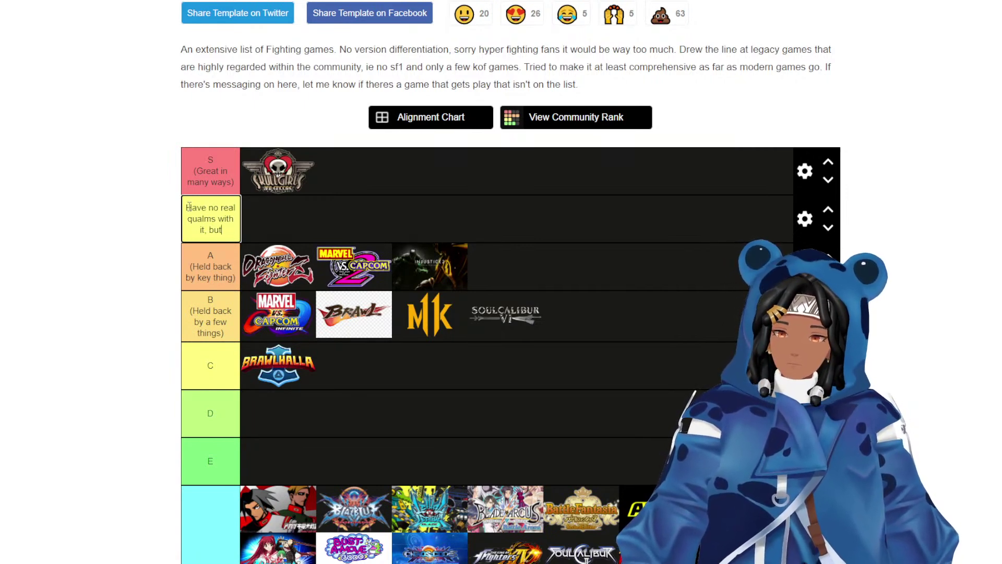
{"action": "type", "text": " not fav"}
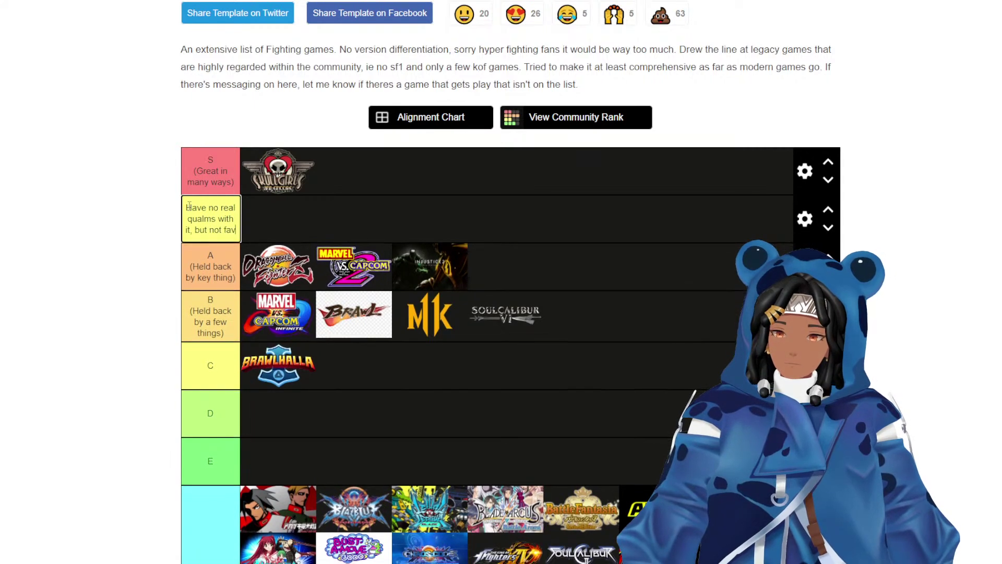
{"action": "left_click", "coordinate": [566, 341]}
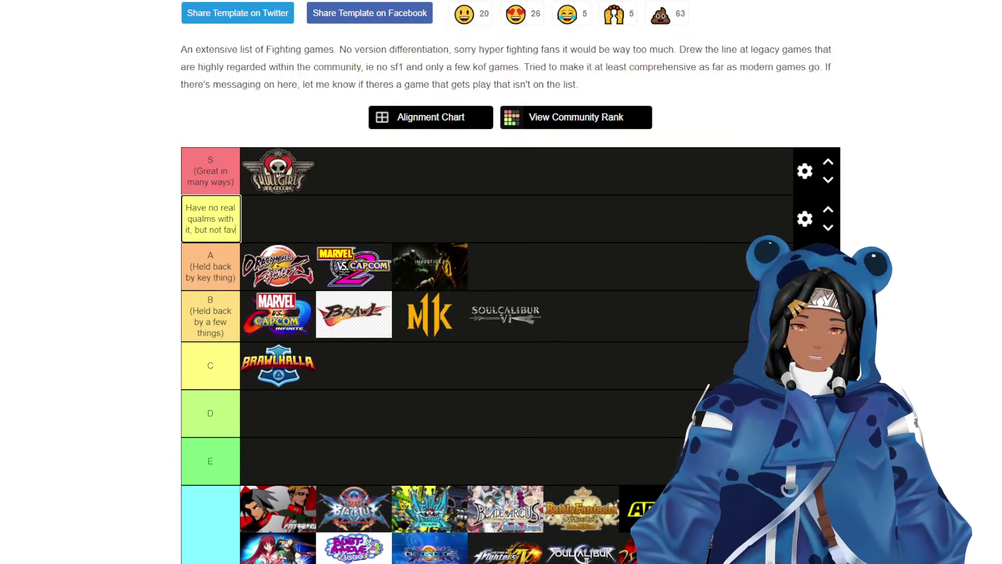
Set the label background of the row below the S tier to orange.
{"action": "left_click", "coordinate": [804, 216]}
{"action": "left_click", "coordinate": [350, 43]}
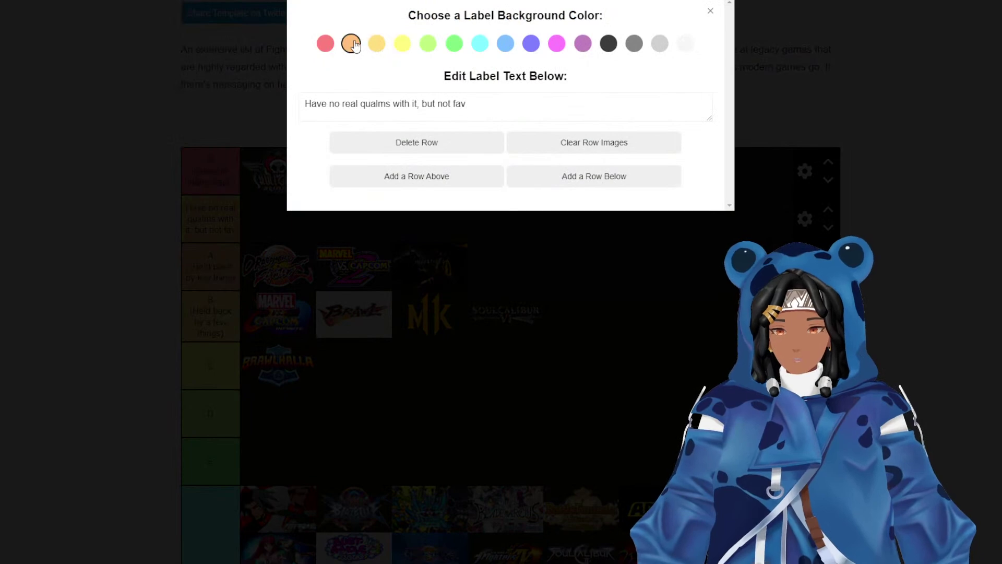
Recolour the A tier's label background to light orange-yellow and the B tier's label background to yellow.
{"action": "scroll", "coordinate": [179, 265], "scroll_direction": "down", "scroll_amount": 2}
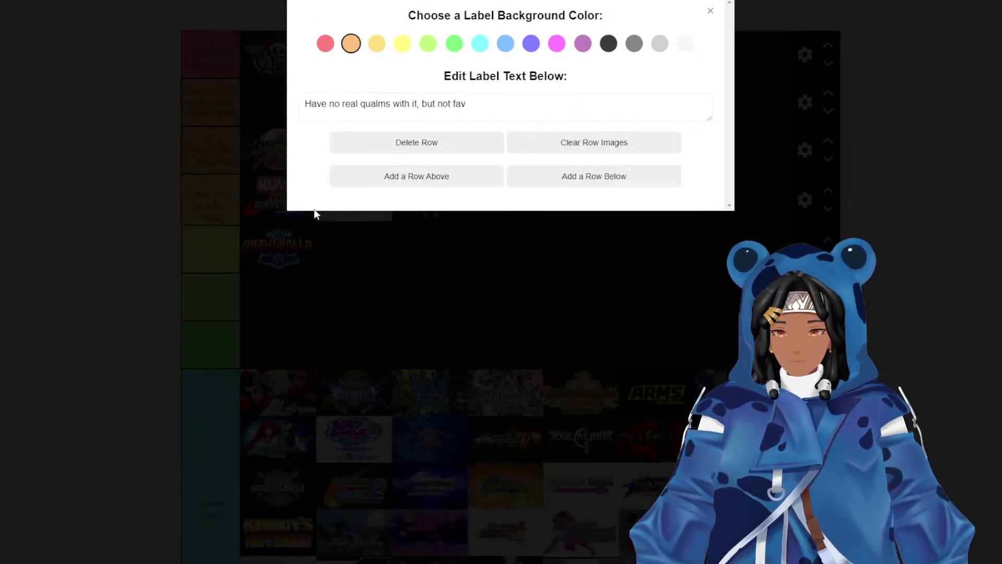
{"action": "left_click", "coordinate": [710, 11]}
{"action": "left_click", "coordinate": [805, 150]}
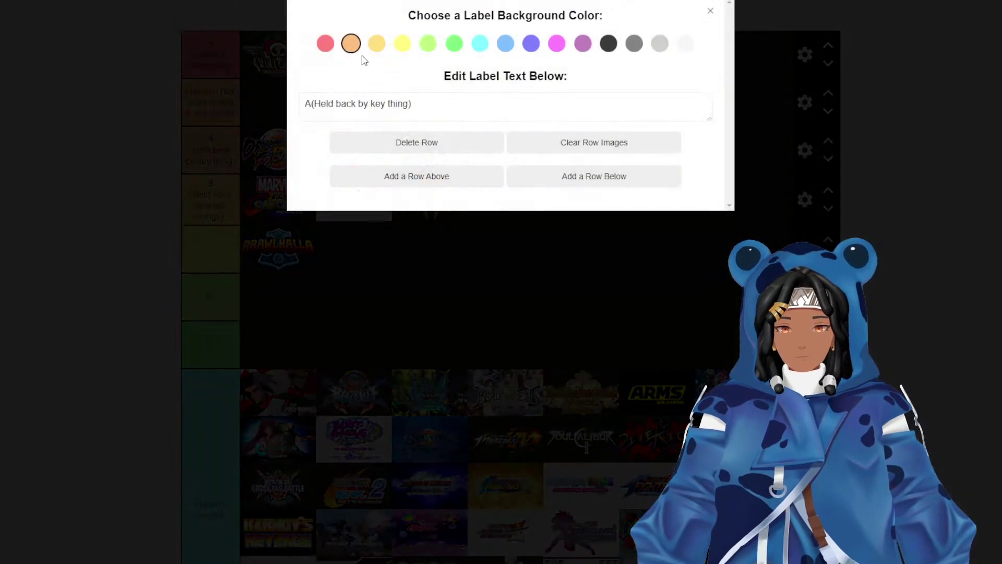
{"action": "left_click", "coordinate": [376, 44]}
{"action": "left_click", "coordinate": [710, 11]}
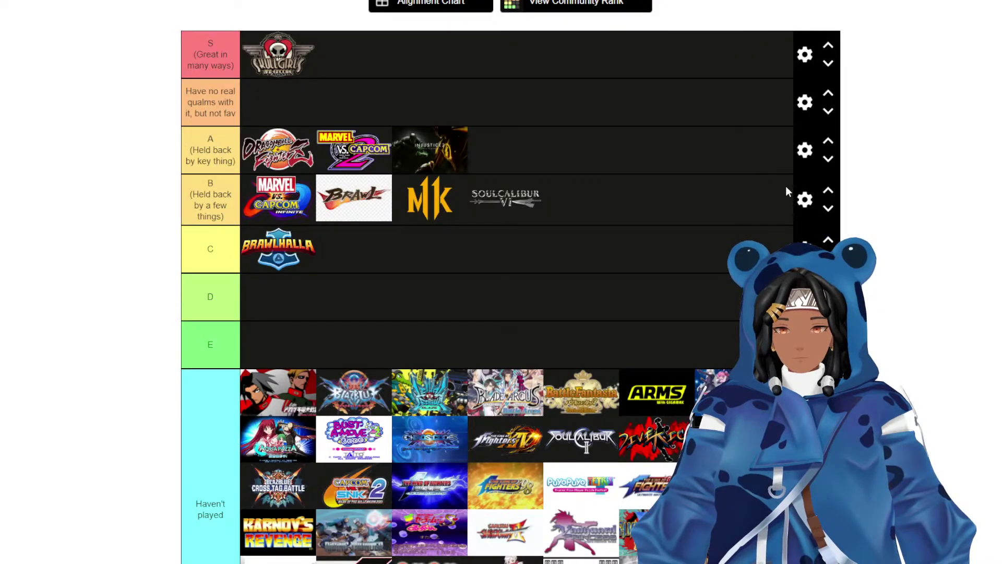
{"action": "left_click", "coordinate": [804, 199]}
{"action": "left_click", "coordinate": [402, 43]}
{"action": "key", "text": "Escape"}
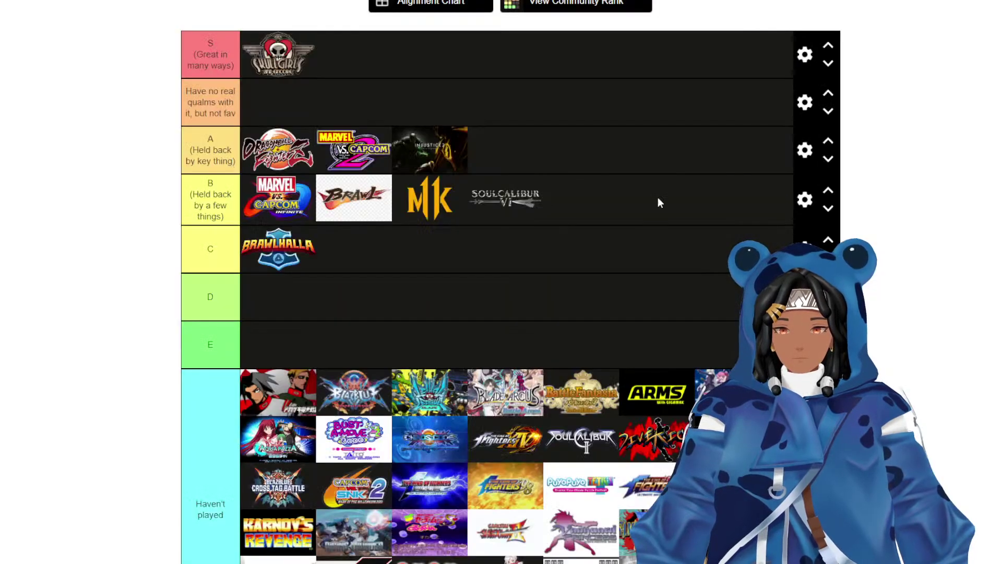
Set the C tier's label background to light green and delete the D tier row.
{"action": "left_click", "coordinate": [804, 249]}
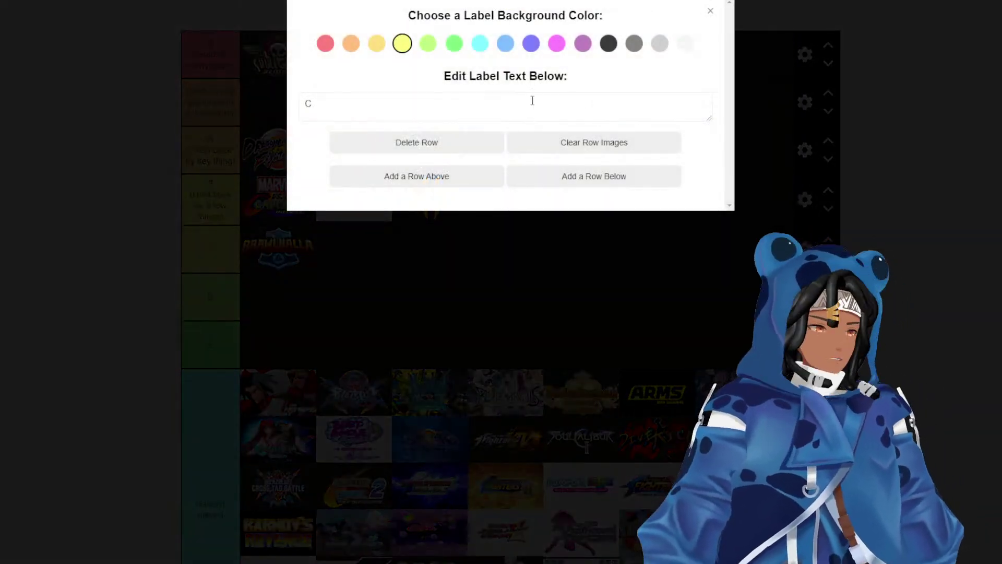
{"action": "left_click", "coordinate": [428, 44]}
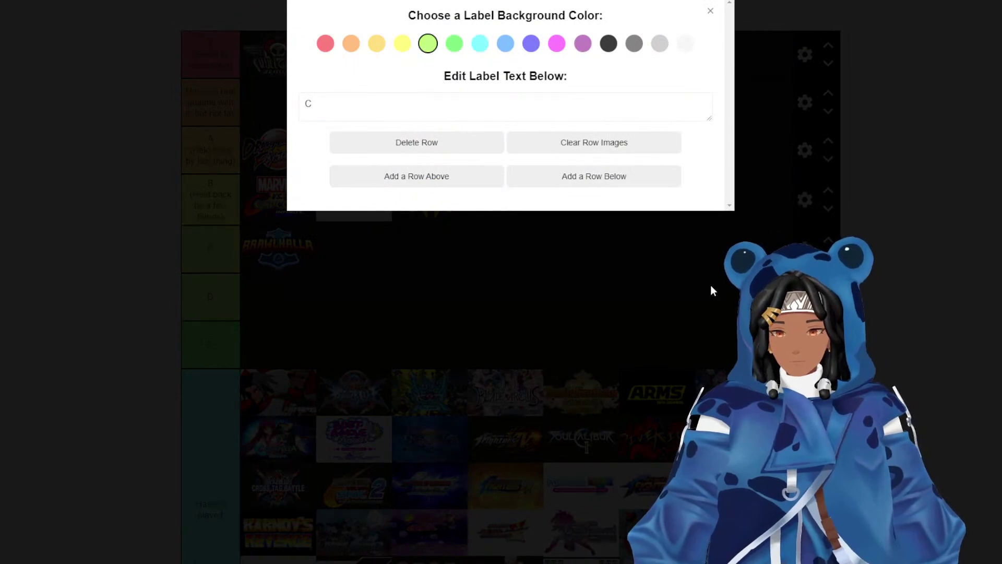
{"action": "left_click", "coordinate": [710, 10]}
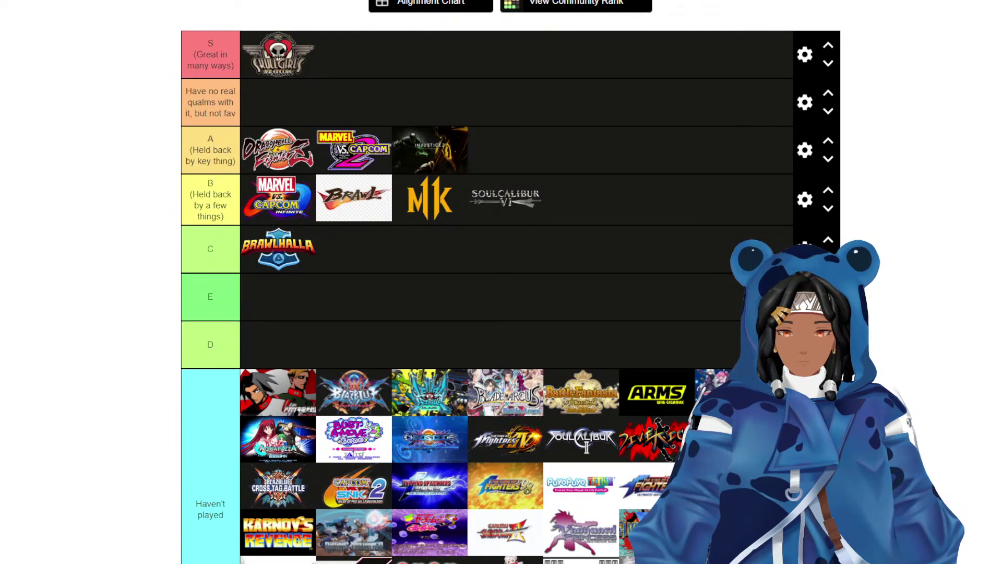
{"action": "left_click", "coordinate": [804, 345]}
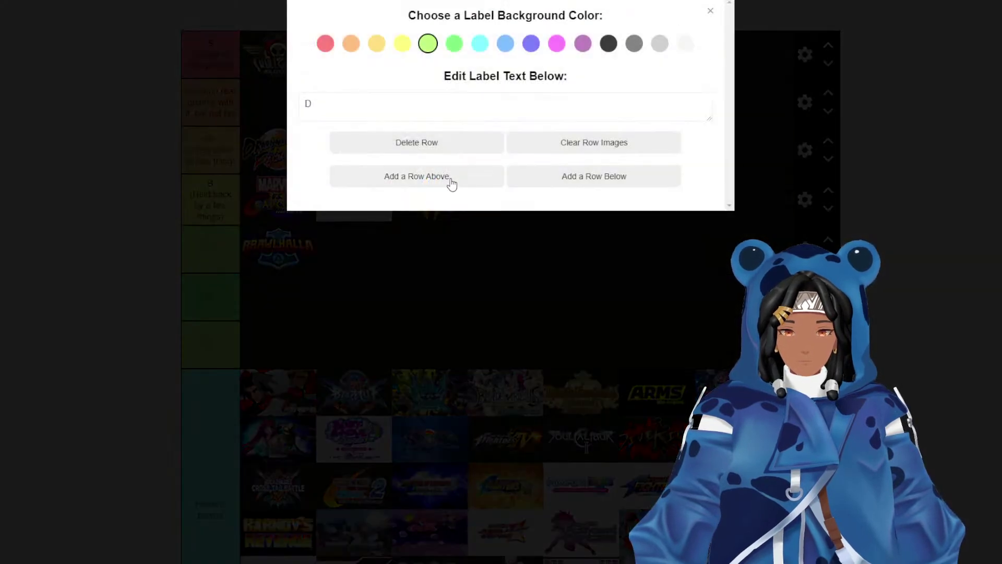
{"action": "left_click", "coordinate": [430, 145]}
Place Under Night In-Birth in the B tier and move Brawlhalla to the "Have no real qualms with it, but not fav" tier.
{"action": "scroll", "coordinate": [509, 135], "scroll_direction": "down", "scroll_amount": 5}
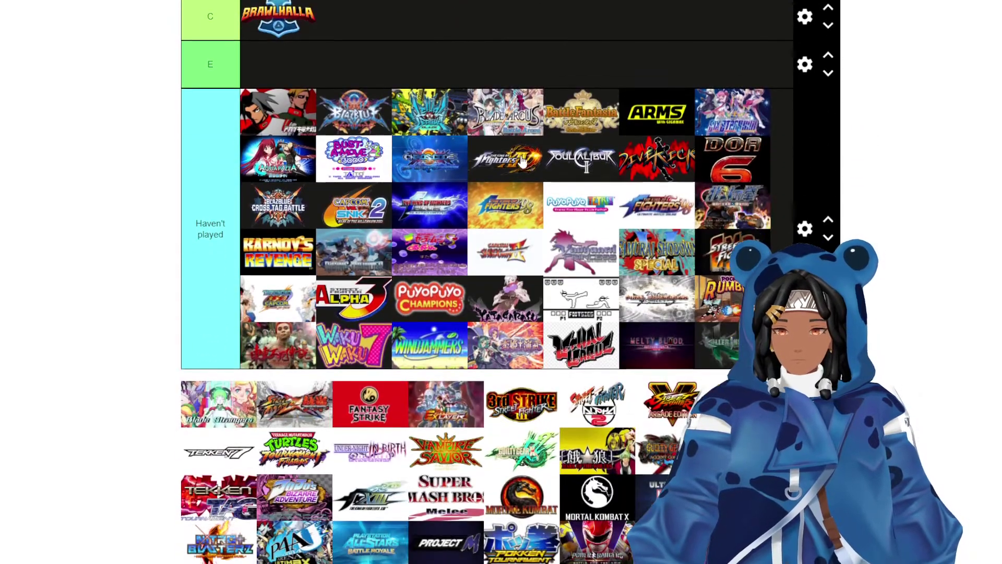
{"action": "scroll", "coordinate": [482, 188], "scroll_direction": "down", "scroll_amount": 4}
{"action": "scroll", "coordinate": [477, 313], "scroll_direction": "up", "scroll_amount": 1}
{"action": "scroll", "coordinate": [476, 314], "scroll_direction": "up", "scroll_amount": 5}
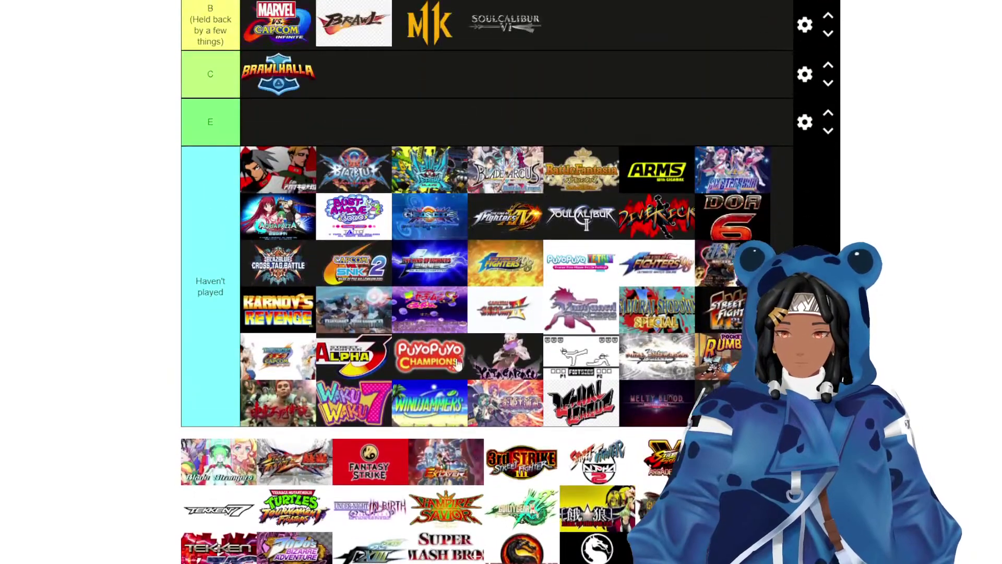
{"action": "left_click_drag", "start_coordinate": [372, 496], "coordinate": [675, 44]}
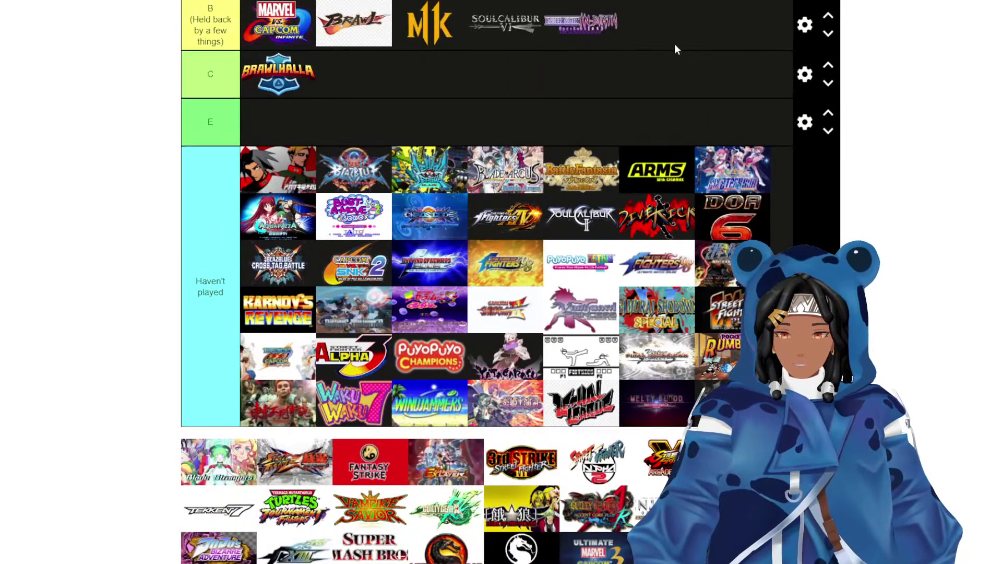
{"action": "scroll", "coordinate": [695, 63], "scroll_direction": "up", "scroll_amount": 2}
{"action": "left_click_drag", "start_coordinate": [279, 182], "coordinate": [456, 65]}
Place JoJo's Bizarre Adventure at the end of the B tier.
{"action": "scroll", "coordinate": [614, 134], "scroll_direction": "down", "scroll_amount": 6}
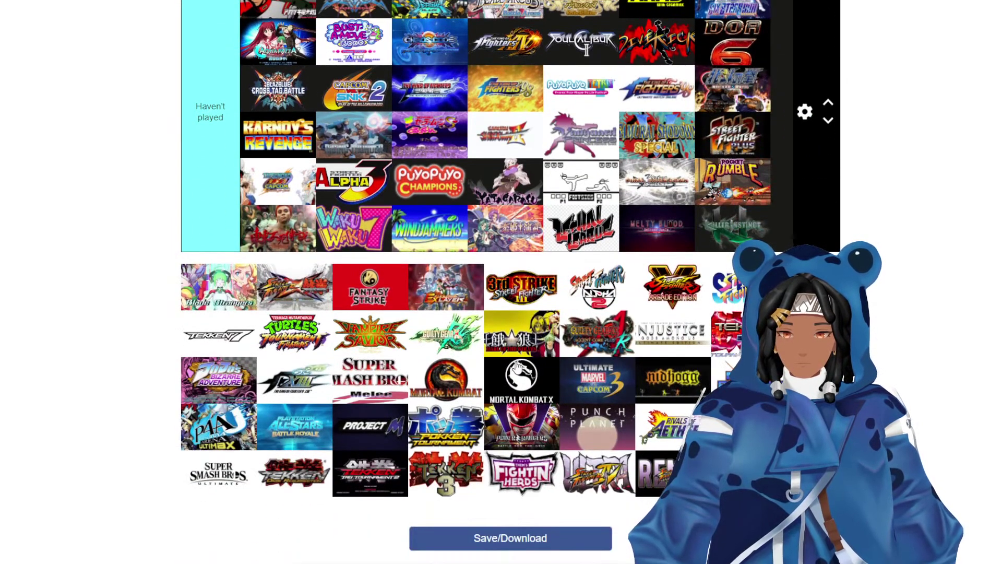
{"action": "left_click_drag", "start_coordinate": [228, 386], "coordinate": [713, 322]}
{"action": "scroll", "coordinate": [662, 104], "scroll_direction": "up", "scroll_amount": 7}
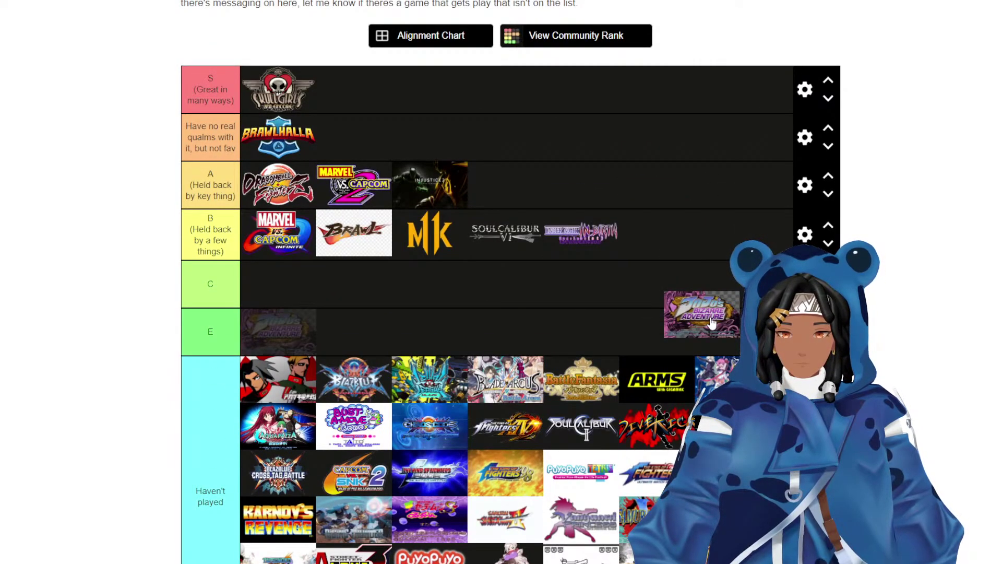
{"action": "left_click_drag", "start_coordinate": [712, 322], "coordinate": [706, 229]}
Place Rivals of Aether in the A tier after Injustice 2.
{"action": "scroll", "coordinate": [711, 209], "scroll_direction": "down", "scroll_amount": 4}
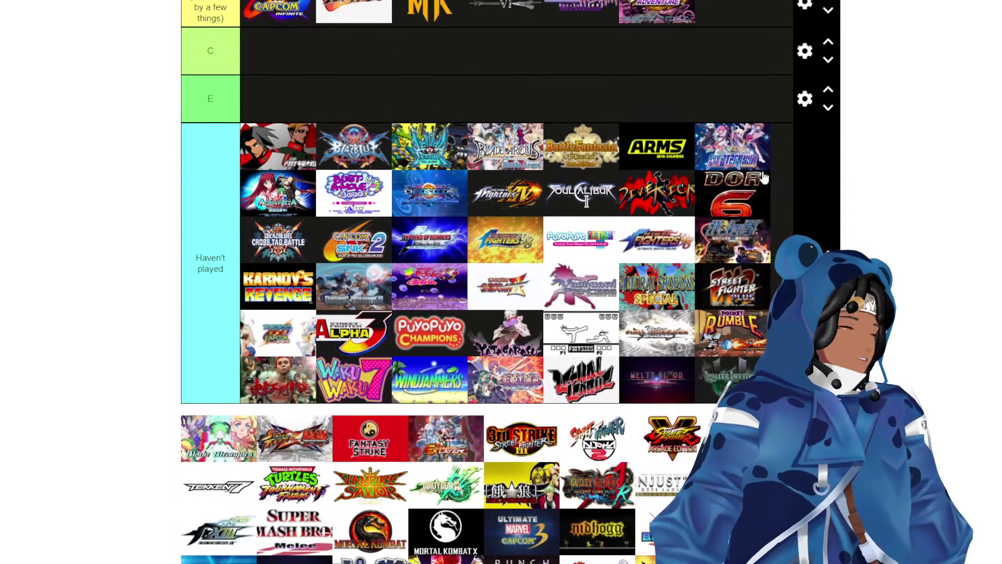
{"action": "scroll", "coordinate": [673, 220], "scroll_direction": "down", "scroll_amount": 5}
{"action": "scroll", "coordinate": [672, 229], "scroll_direction": "up", "scroll_amount": 3}
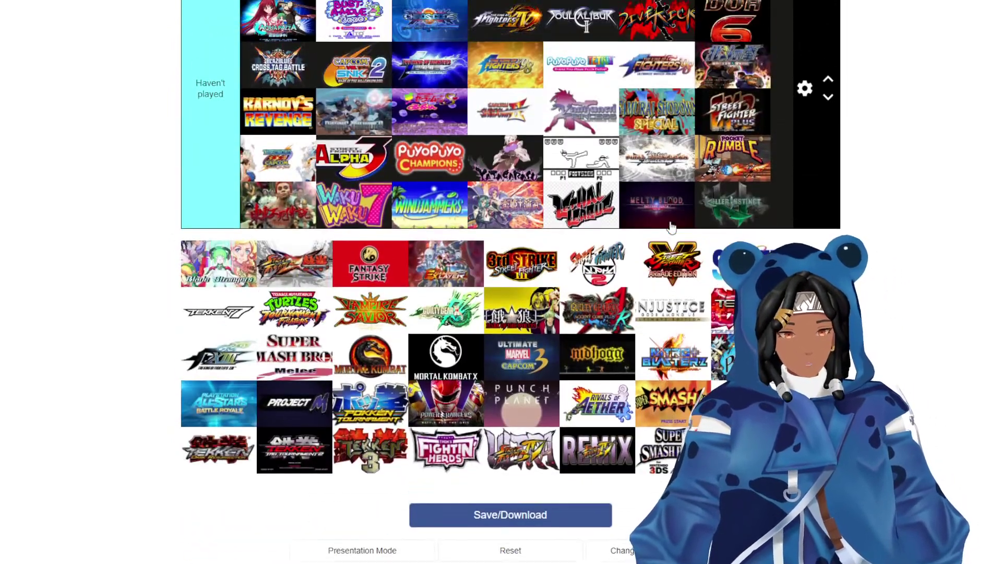
{"action": "scroll", "coordinate": [626, 339], "scroll_direction": "up", "scroll_amount": 3}
{"action": "left_click_drag", "start_coordinate": [590, 457], "coordinate": [531, 174]}
{"action": "scroll", "coordinate": [654, 238], "scroll_direction": "up", "scroll_amount": 3}
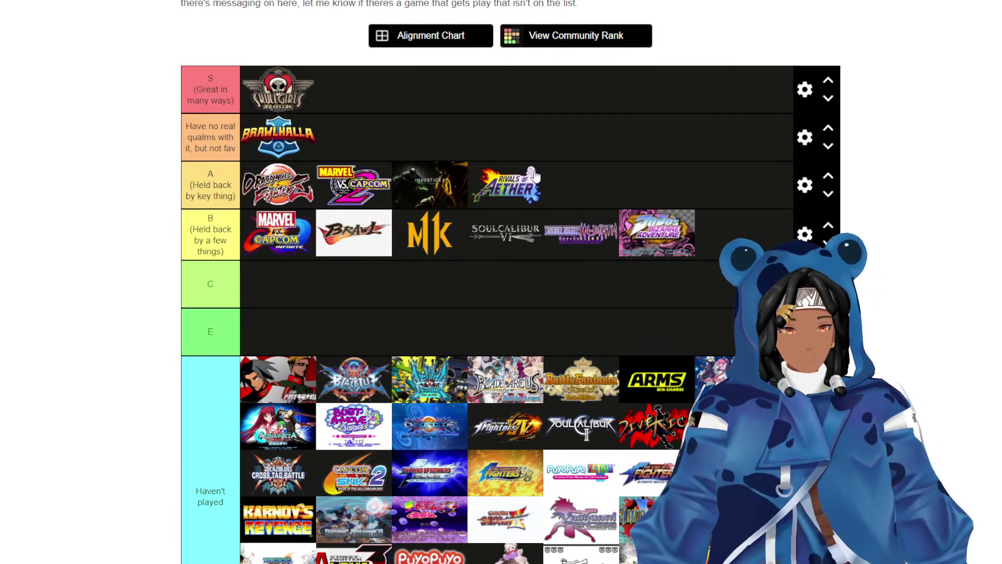
Place the Guilty Gear title with the green logo in the A tier after Rivals of Aether.
{"action": "scroll", "coordinate": [548, 194], "scroll_direction": "down", "scroll_amount": 9}
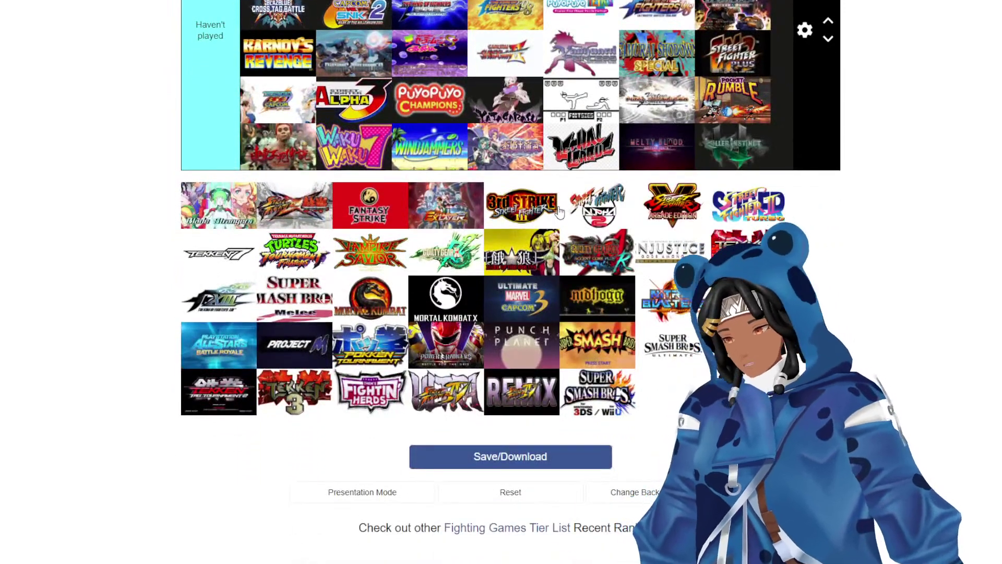
{"action": "scroll", "coordinate": [407, 219], "scroll_direction": "up", "scroll_amount": 1}
{"action": "scroll", "coordinate": [407, 219], "scroll_direction": "up", "scroll_amount": 5}
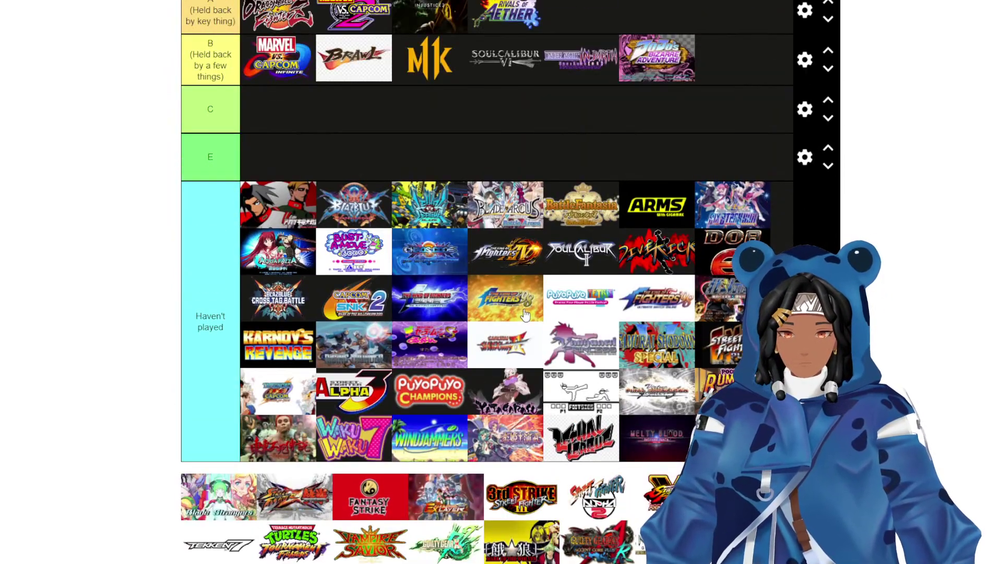
{"action": "left_click_drag", "start_coordinate": [459, 528], "coordinate": [581, 15]}
{"action": "scroll", "coordinate": [653, 141], "scroll_direction": "up", "scroll_amount": 4}
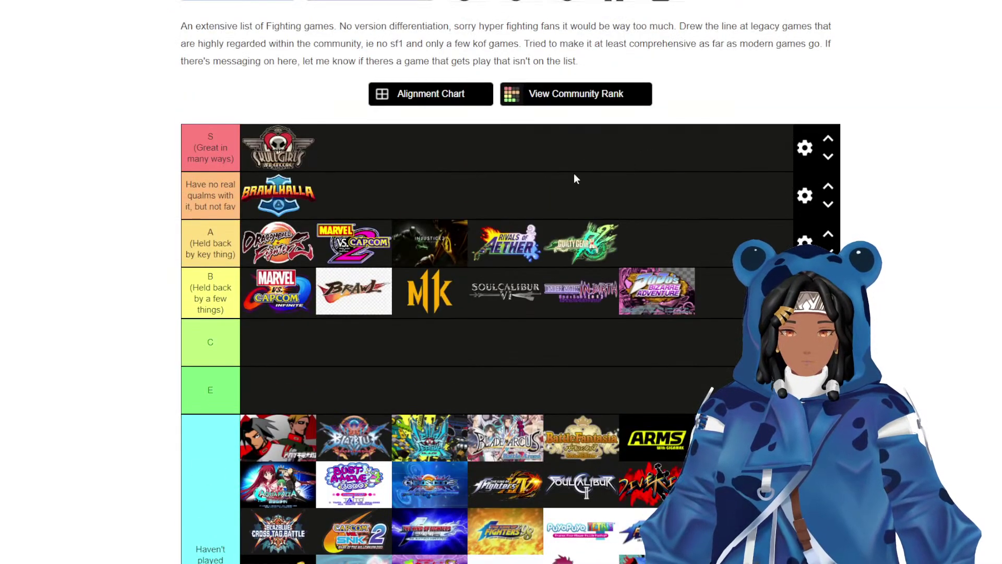
Place Tekken 7 in the B tier after JoJo's Bizarre Adventure.
{"action": "scroll", "coordinate": [550, 182], "scroll_direction": "down", "scroll_amount": 5}
{"action": "scroll", "coordinate": [575, 166], "scroll_direction": "up", "scroll_amount": 1}
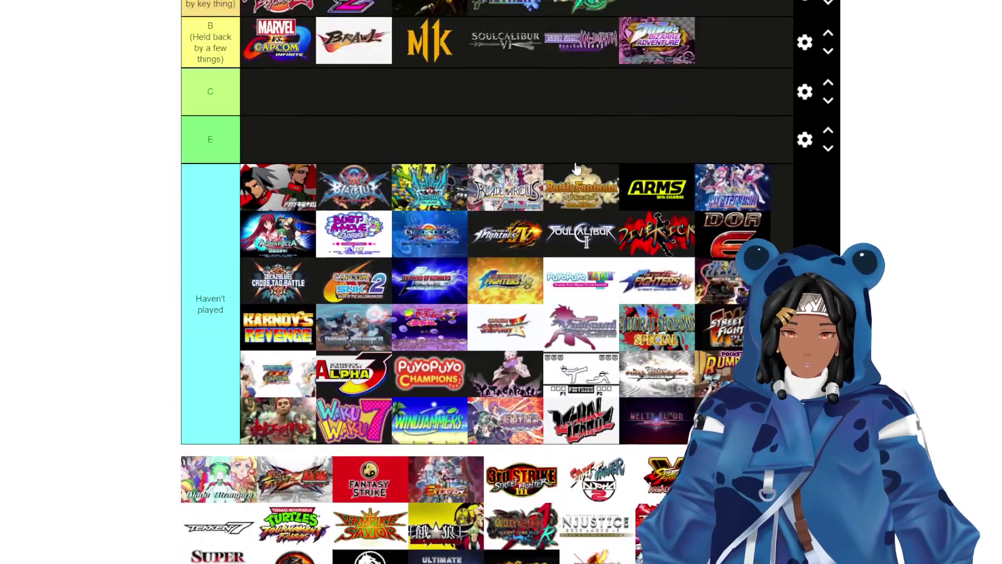
{"action": "scroll", "coordinate": [575, 166], "scroll_direction": "down", "scroll_amount": 3}
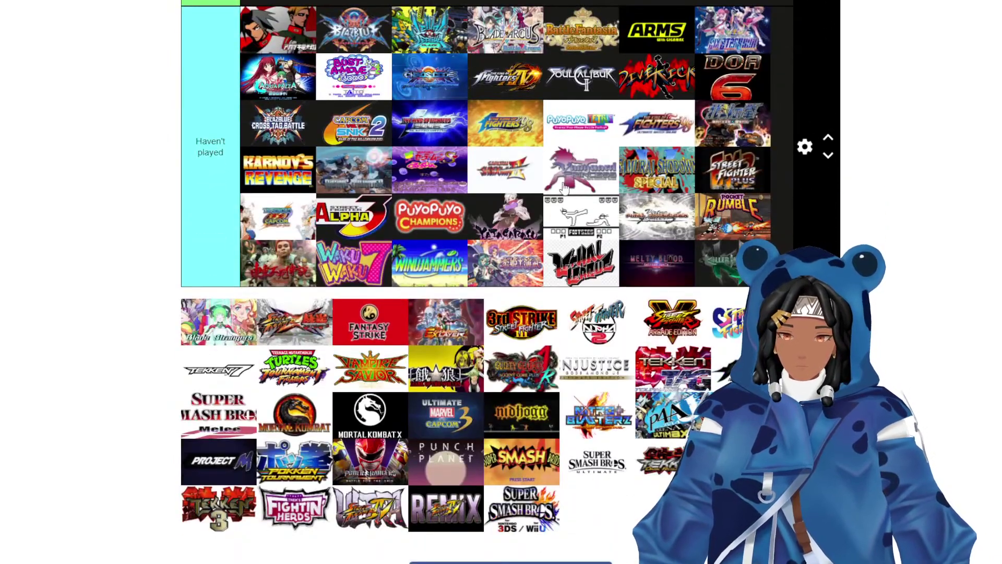
{"action": "scroll", "coordinate": [575, 168], "scroll_direction": "up", "scroll_amount": 2}
{"action": "left_click_drag", "start_coordinate": [216, 491], "coordinate": [736, 20]}
{"action": "scroll", "coordinate": [967, 324], "scroll_direction": "down", "scroll_amount": 2}
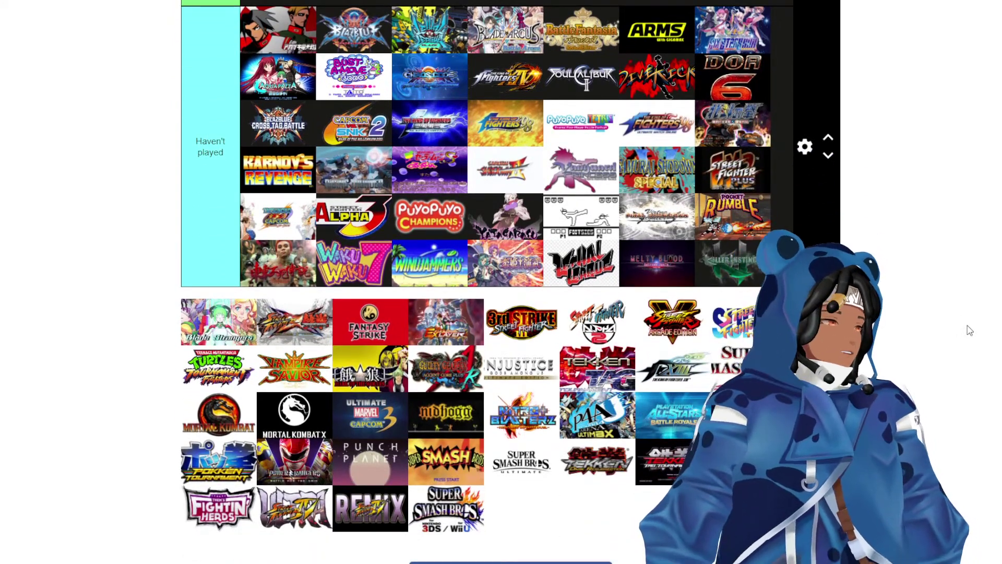
Place Power Rangers: Battle for the Grid at the end of the B tier.
{"action": "scroll", "coordinate": [572, 424], "scroll_direction": "up", "scroll_amount": 1}
{"action": "scroll", "coordinate": [572, 423], "scroll_direction": "down", "scroll_amount": 2}
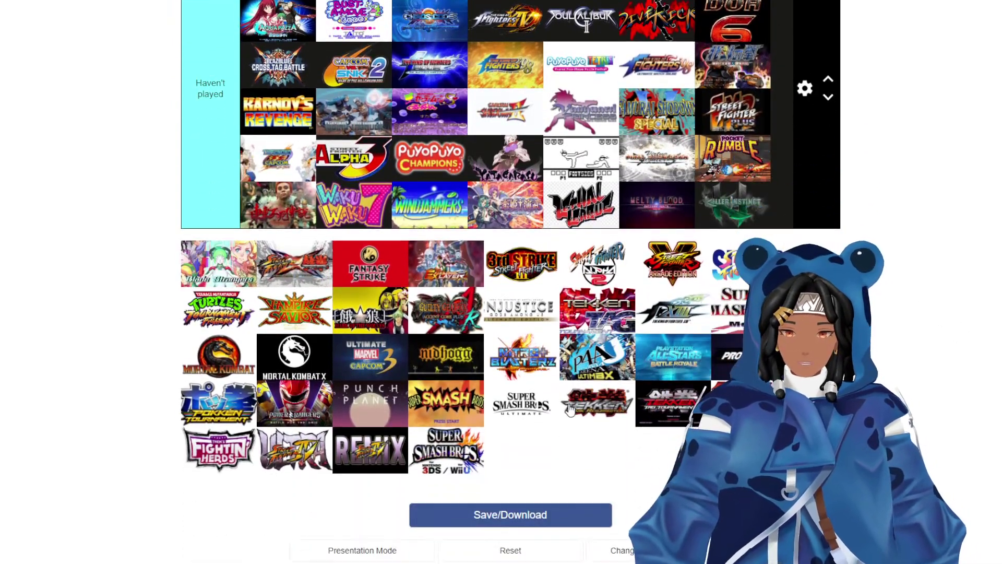
{"action": "scroll", "coordinate": [392, 401], "scroll_direction": "up", "scroll_amount": 7}
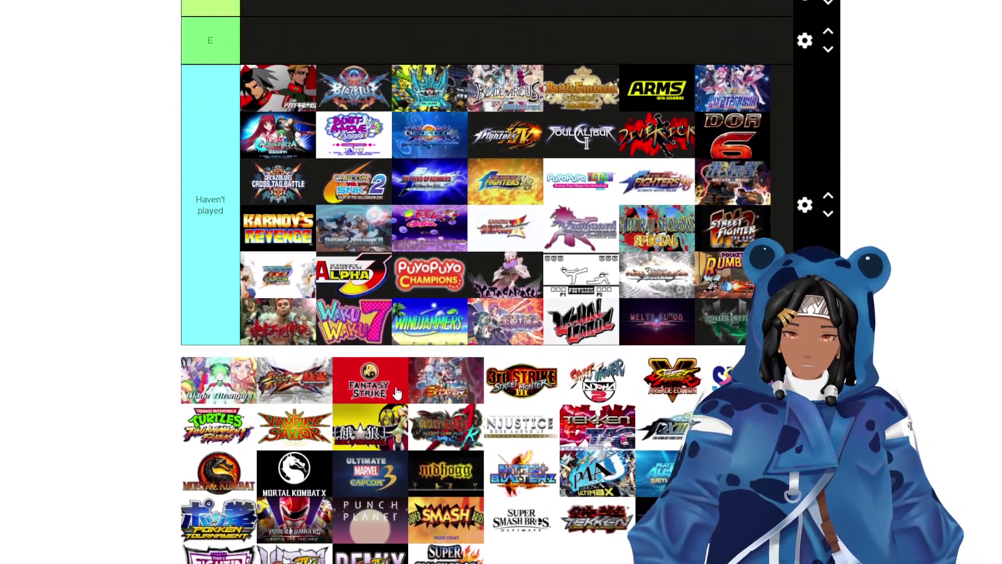
{"action": "scroll", "coordinate": [694, 269], "scroll_direction": "down", "scroll_amount": 8}
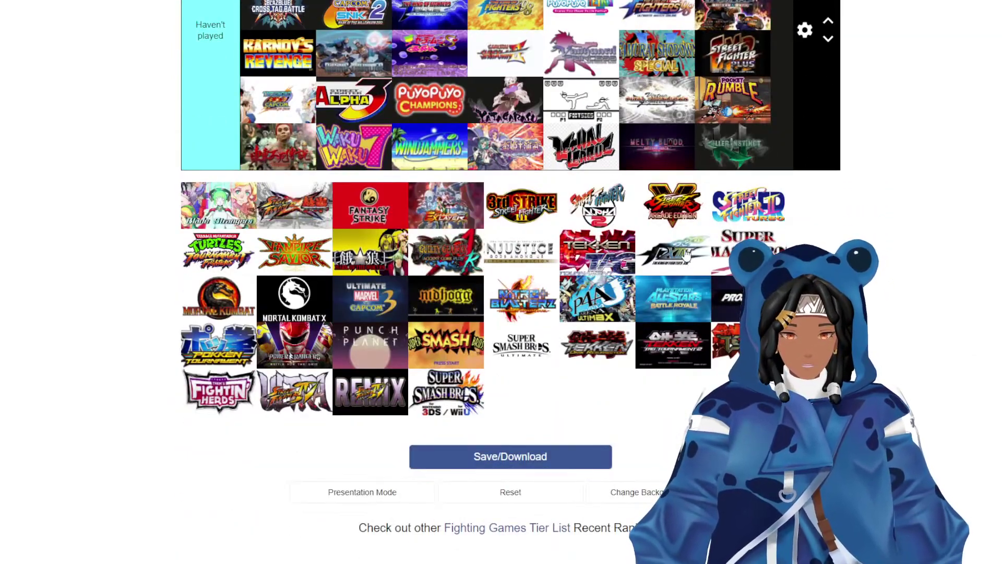
{"action": "scroll", "coordinate": [548, 292], "scroll_direction": "down", "scroll_amount": 1}
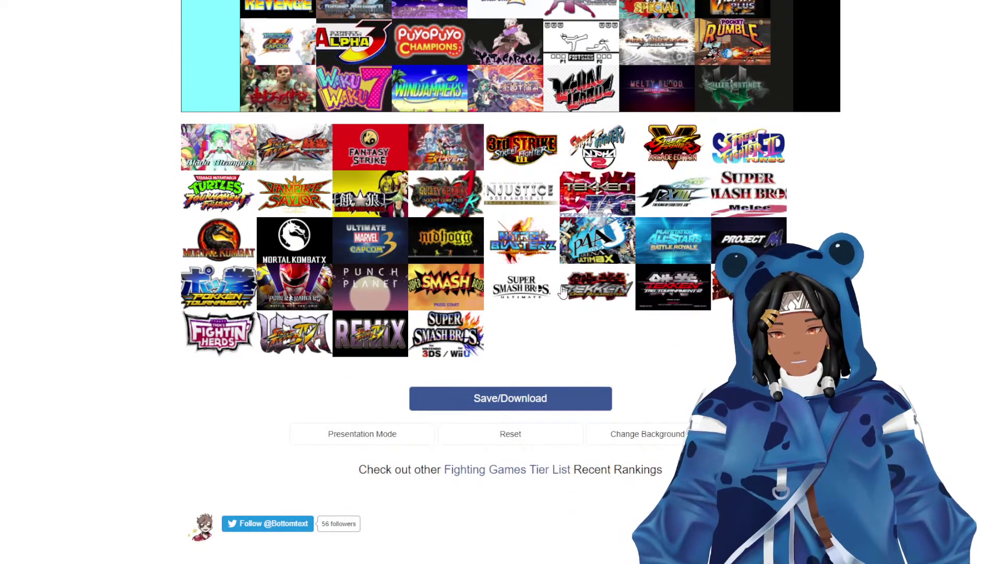
{"action": "scroll", "coordinate": [311, 488], "scroll_direction": "up", "scroll_amount": 4}
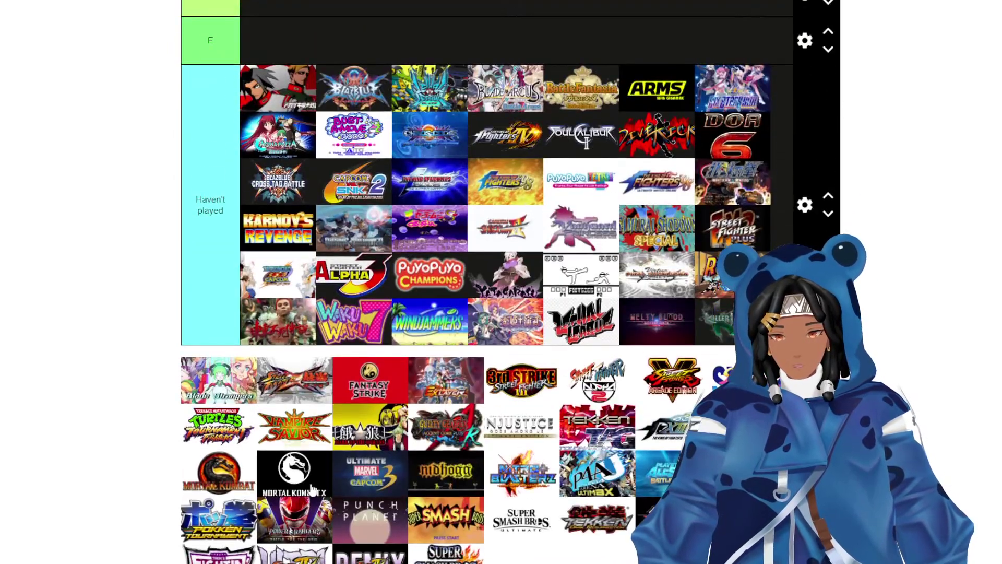
{"action": "left_click_drag", "start_coordinate": [307, 512], "coordinate": [443, 45]}
{"action": "scroll", "coordinate": [443, 79], "scroll_direction": "up", "scroll_amount": 7}
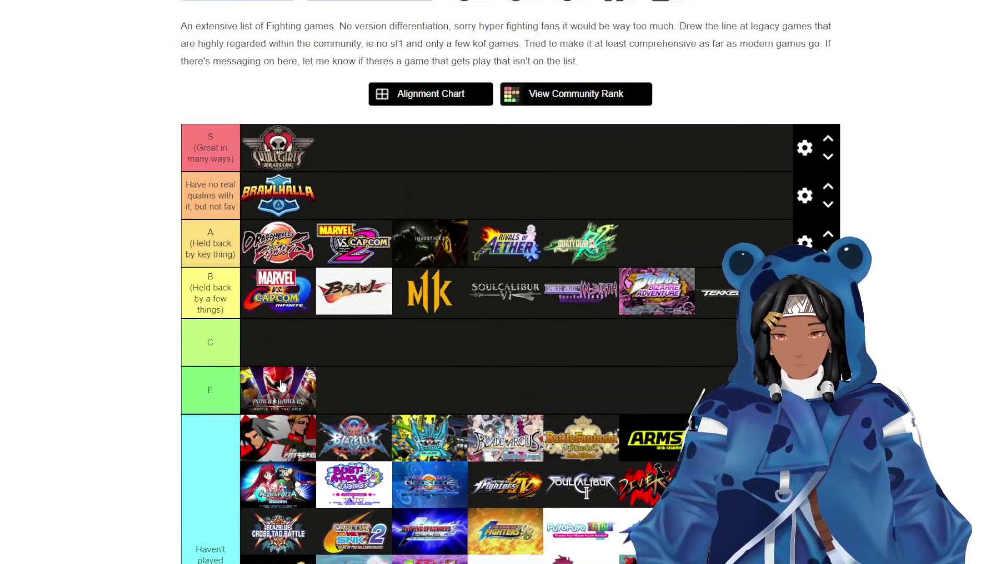
{"action": "left_click_drag", "start_coordinate": [281, 384], "coordinate": [378, 315]}
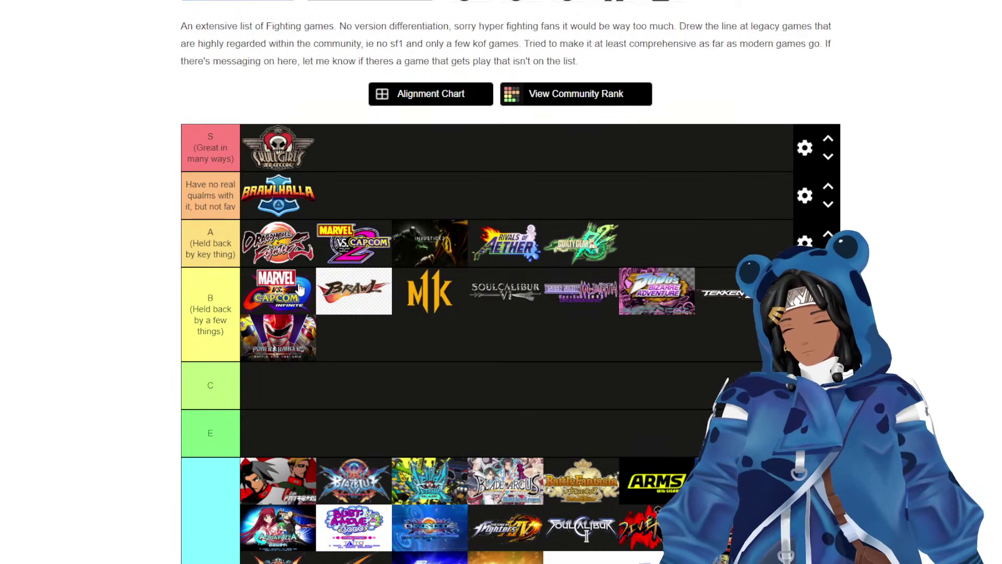
Place Mortal Kombat X in the A tier after the Guilty Gear title.
{"action": "scroll", "coordinate": [301, 287], "scroll_direction": "down", "scroll_amount": 10}
{"action": "scroll", "coordinate": [447, 241], "scroll_direction": "up", "scroll_amount": 4}
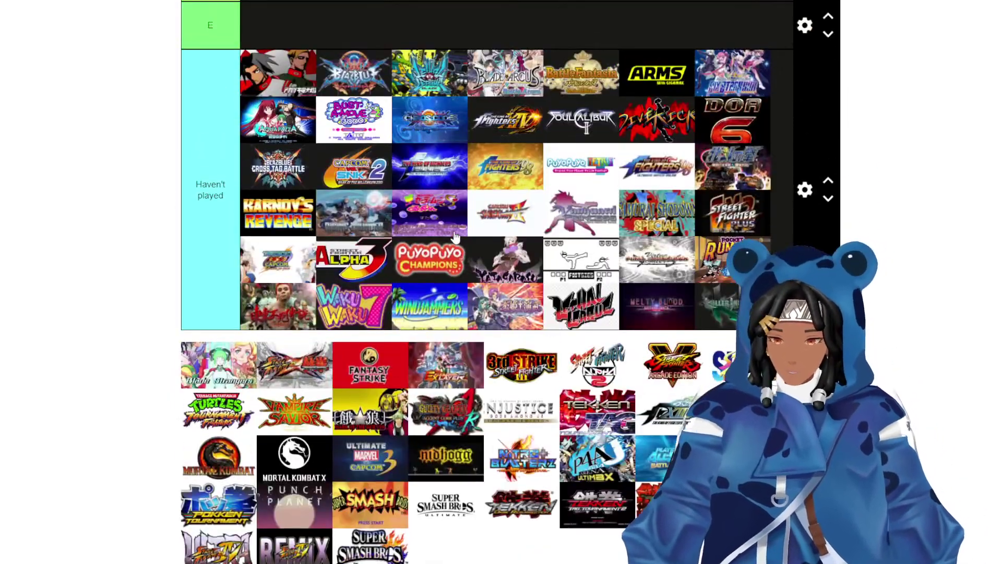
{"action": "scroll", "coordinate": [447, 241], "scroll_direction": "up", "scroll_amount": 1}
{"action": "left_click_drag", "start_coordinate": [304, 522], "coordinate": [719, 184]}
{"action": "scroll", "coordinate": [592, 79], "scroll_direction": "up", "scroll_amount": 5}
Place Ultra Street Fighter IV in the B tier after Power Rangers: Battle for the Grid.
{"action": "scroll", "coordinate": [719, 184], "scroll_direction": "down", "scroll_amount": 7}
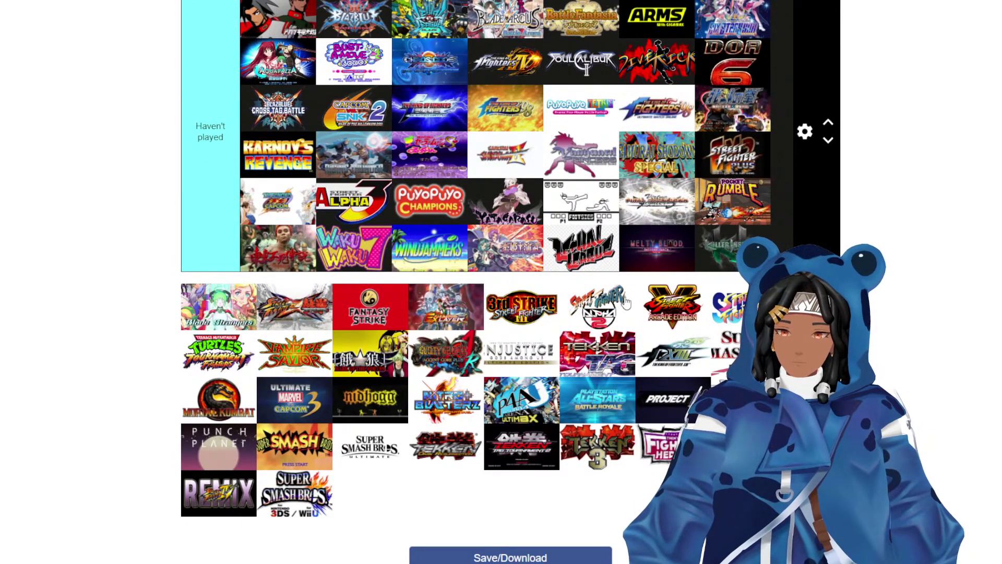
{"action": "scroll", "coordinate": [749, 399], "scroll_direction": "up", "scroll_amount": 6}
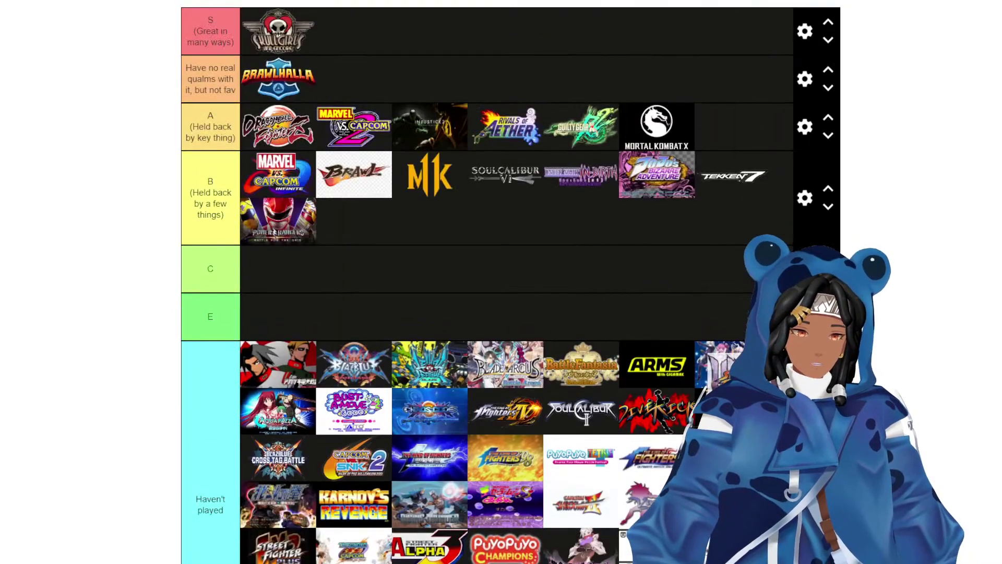
{"action": "left_click_drag", "start_coordinate": [749, 399], "coordinate": [733, 123]}
{"action": "scroll", "coordinate": [899, 259], "scroll_direction": "down", "scroll_amount": 6}
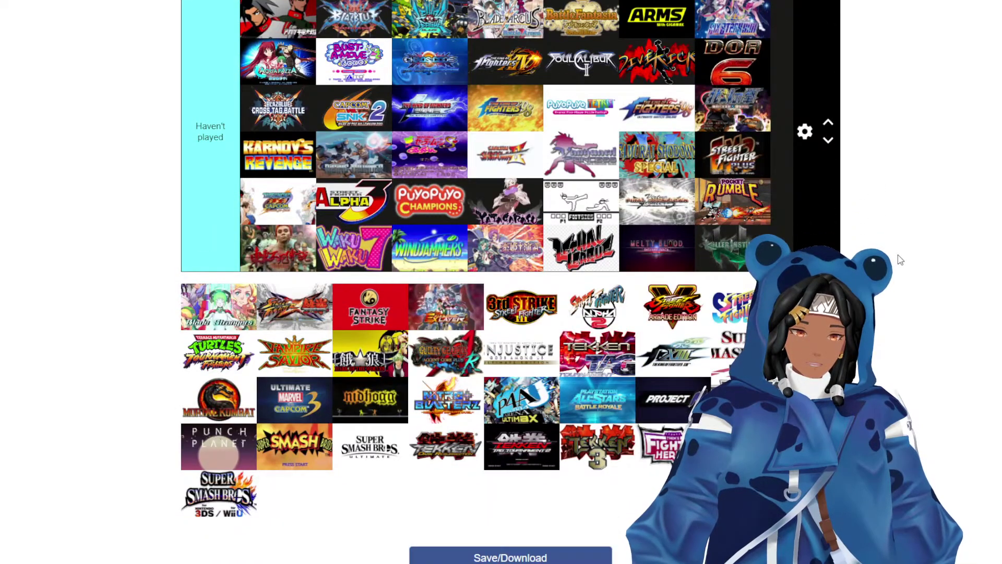
{"action": "scroll", "coordinate": [899, 260], "scroll_direction": "up", "scroll_amount": 6}
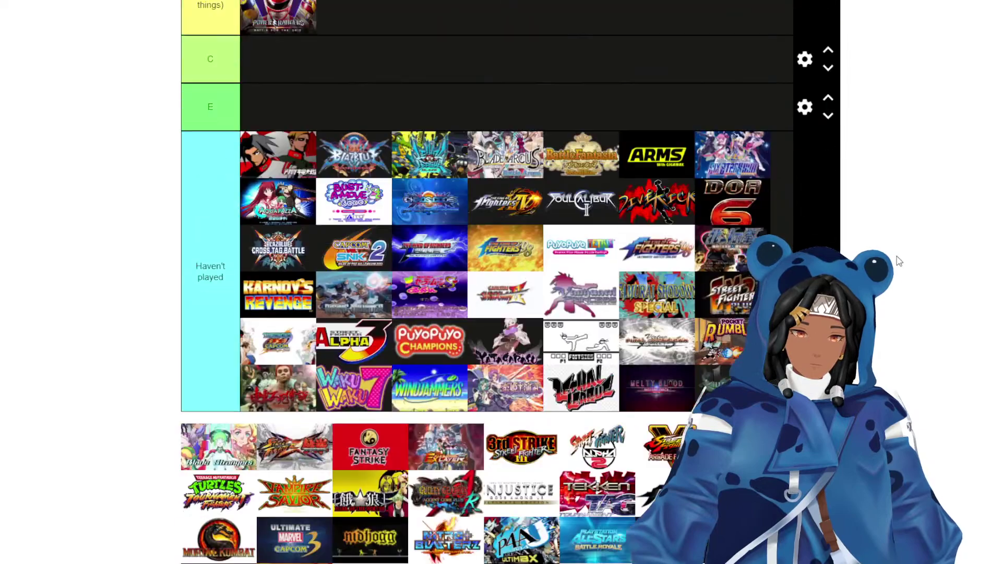
{"action": "left_click_drag", "start_coordinate": [730, 125], "coordinate": [725, 220]}
{"action": "scroll", "coordinate": [885, 223], "scroll_direction": "down", "scroll_amount": 8}
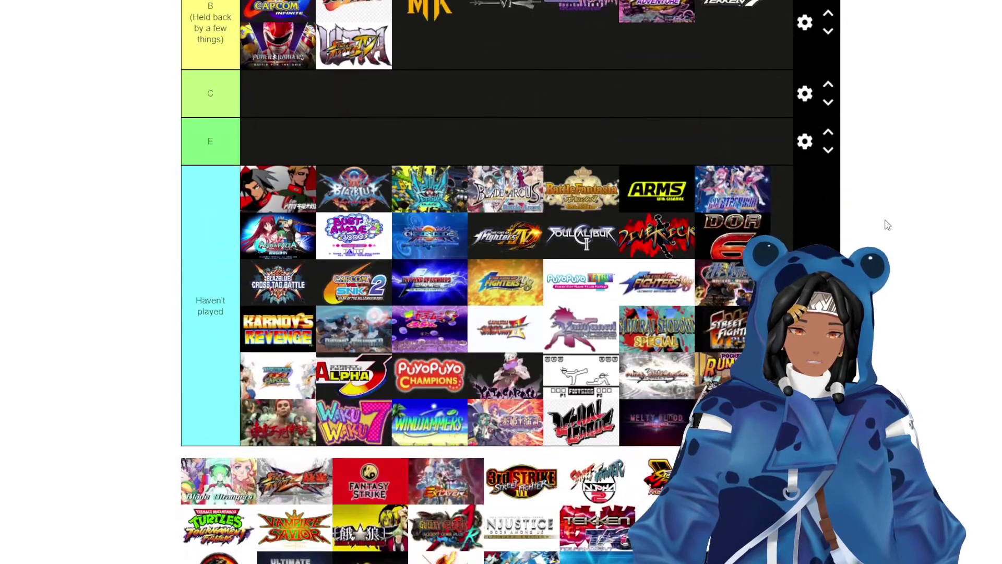
Place Street Fighter V: Arcade Edition as the first title in the C tier.
{"action": "scroll", "coordinate": [882, 224], "scroll_direction": "up", "scroll_amount": 2}
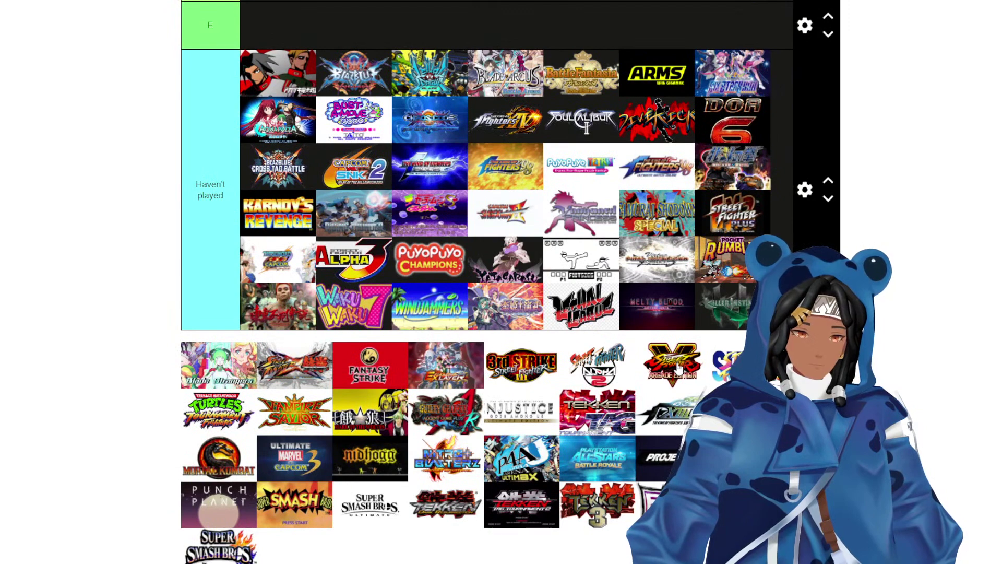
{"action": "scroll", "coordinate": [678, 368], "scroll_direction": "up", "scroll_amount": 5}
{"action": "left_click_drag", "start_coordinate": [679, 368], "coordinate": [654, 261]}
Place Super Smash Bros. Melee in the B tier after Ultra Street Fighter IV.
{"action": "scroll", "coordinate": [702, 222], "scroll_direction": "down", "scroll_amount": 7}
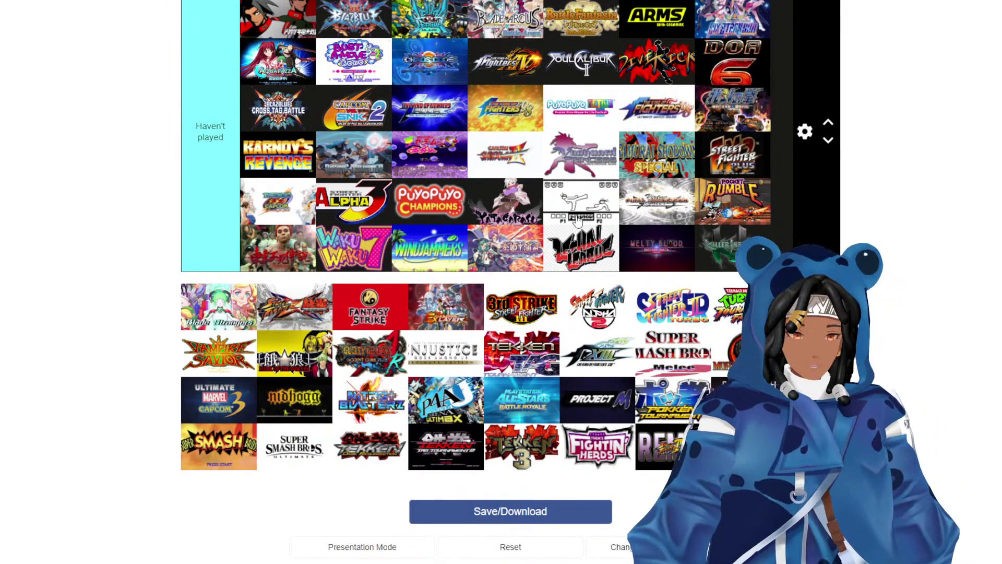
{"action": "scroll", "coordinate": [736, 277], "scroll_direction": "up", "scroll_amount": 1}
{"action": "scroll", "coordinate": [736, 277], "scroll_direction": "down", "scroll_amount": 2}
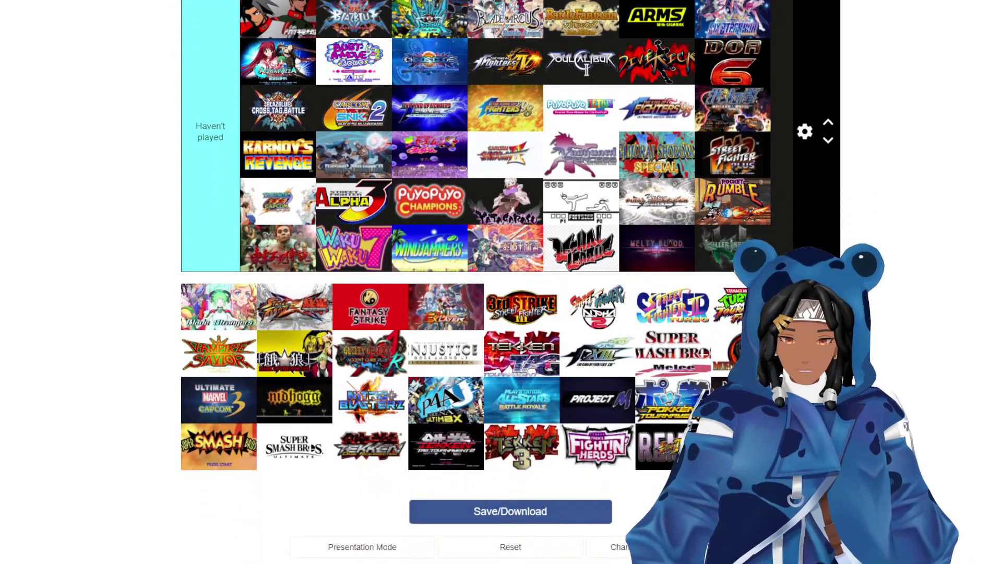
{"action": "scroll", "coordinate": [736, 277], "scroll_direction": "up", "scroll_amount": 2}
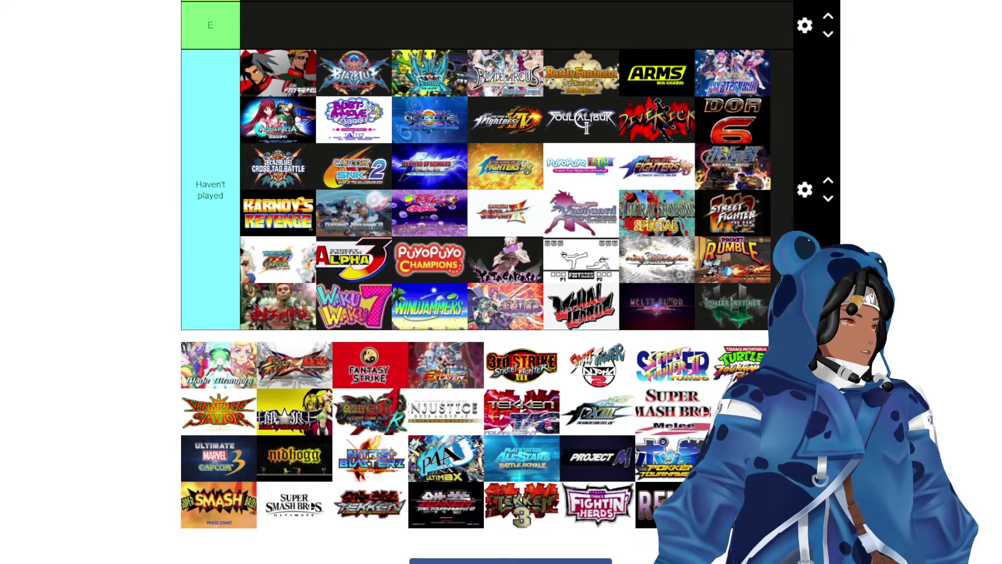
{"action": "scroll", "coordinate": [689, 313], "scroll_direction": "down", "scroll_amount": 1}
{"action": "scroll", "coordinate": [676, 334], "scroll_direction": "up", "scroll_amount": 3}
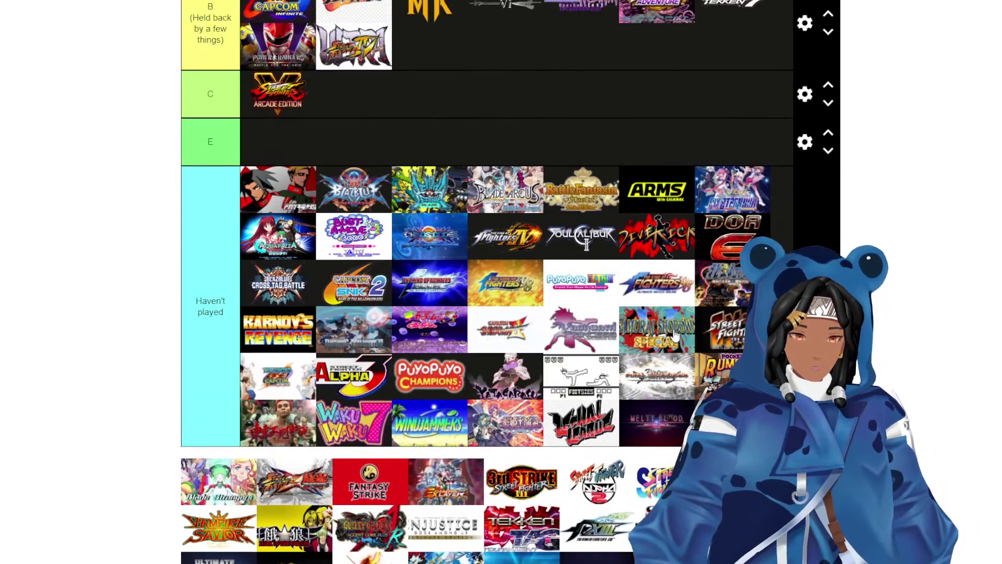
{"action": "left_click_drag", "start_coordinate": [564, 125], "coordinate": [599, 376]}
{"action": "scroll", "coordinate": [577, 245], "scroll_direction": "up", "scroll_amount": 5}
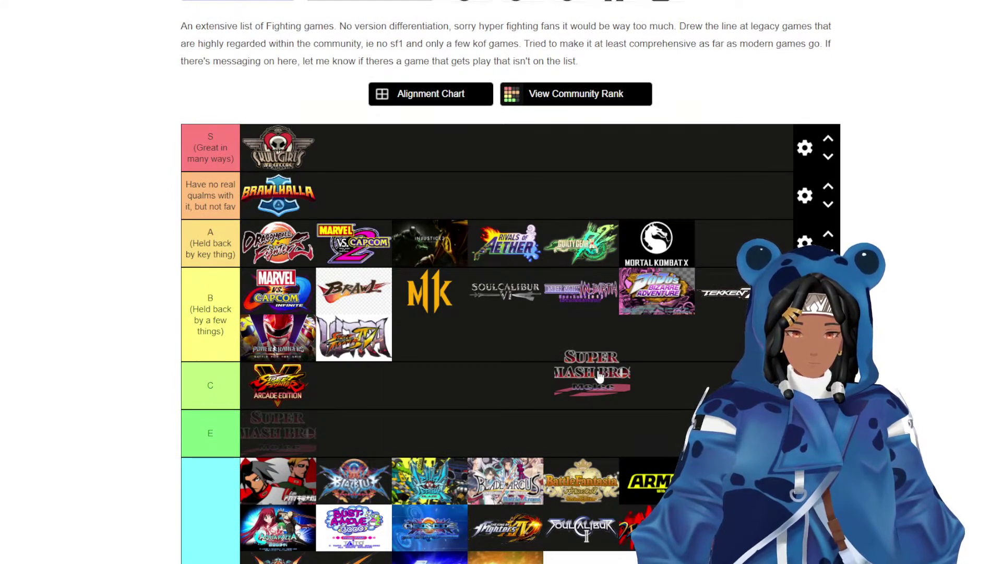
{"action": "left_click_drag", "start_coordinate": [599, 377], "coordinate": [712, 238]}
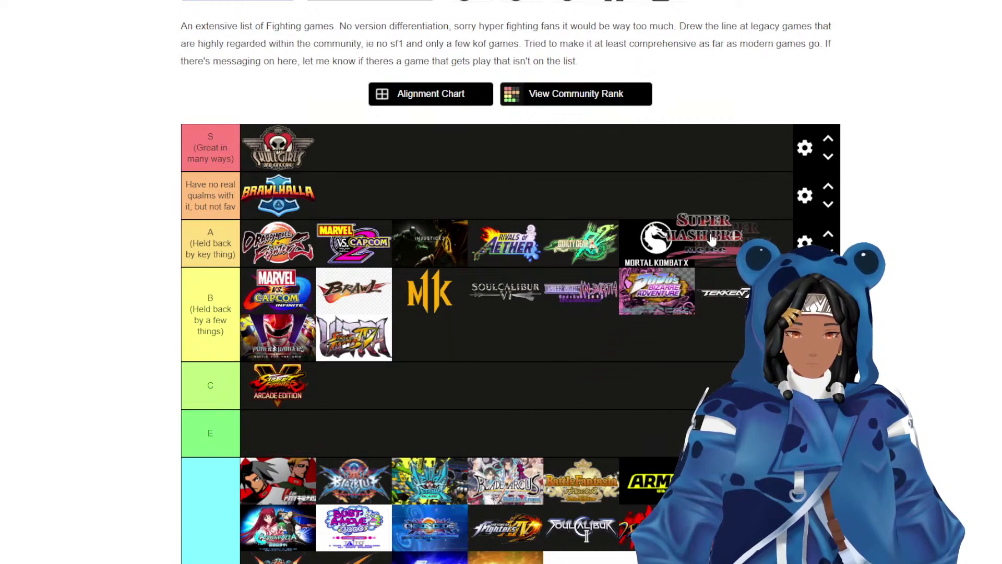
{"action": "left_click_drag", "start_coordinate": [712, 237], "coordinate": [744, 238]}
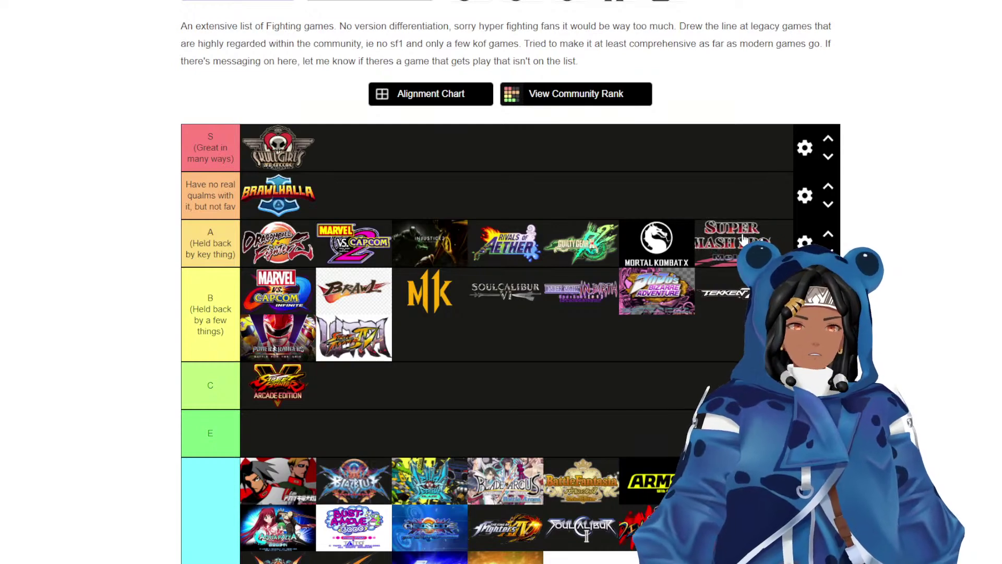
{"action": "left_click_drag", "start_coordinate": [744, 239], "coordinate": [595, 323]}
Place Blade Strangers in the B tier after Super Smash Bros. Melee.
{"action": "scroll", "coordinate": [595, 323], "scroll_direction": "down", "scroll_amount": 10}
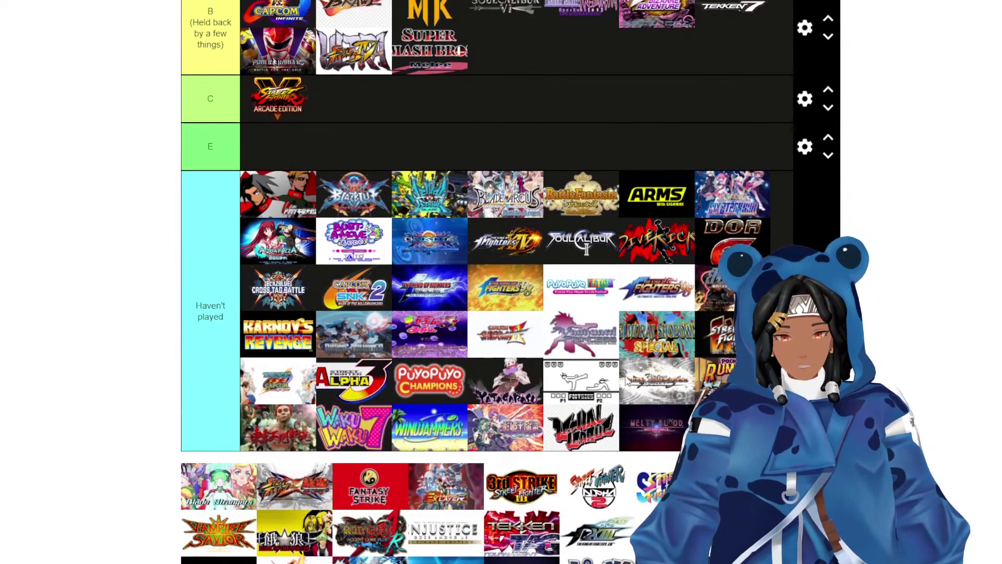
{"action": "scroll", "coordinate": [628, 374], "scroll_direction": "up", "scroll_amount": 3}
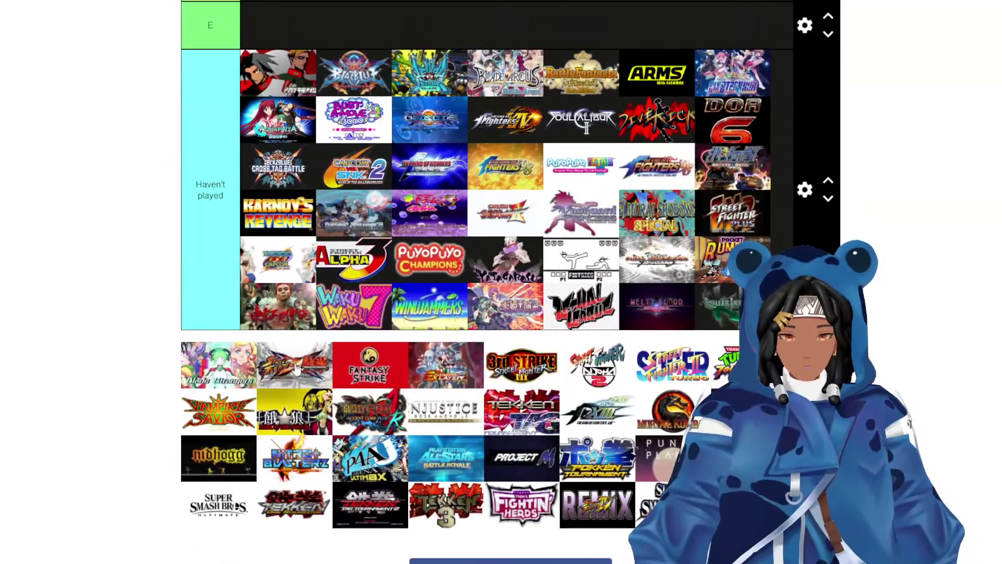
{"action": "scroll", "coordinate": [230, 374], "scroll_direction": "up", "scroll_amount": 4}
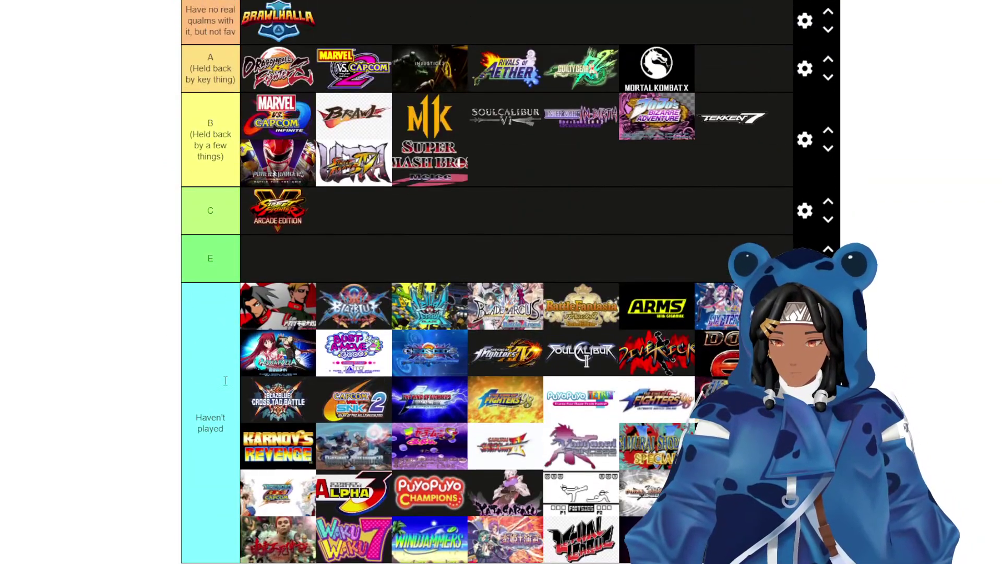
{"action": "scroll", "coordinate": [226, 374], "scroll_direction": "down", "scroll_amount": 1}
{"action": "left_click_drag", "start_coordinate": [204, 485], "coordinate": [509, 47]}
{"action": "scroll", "coordinate": [538, 181], "scroll_direction": "up", "scroll_amount": 1}
Place Street Fighter X Tekken in the "Haven't played" tier, ahead of Waku Waku 7.
{"action": "scroll", "coordinate": [538, 177], "scroll_direction": "down", "scroll_amount": 5}
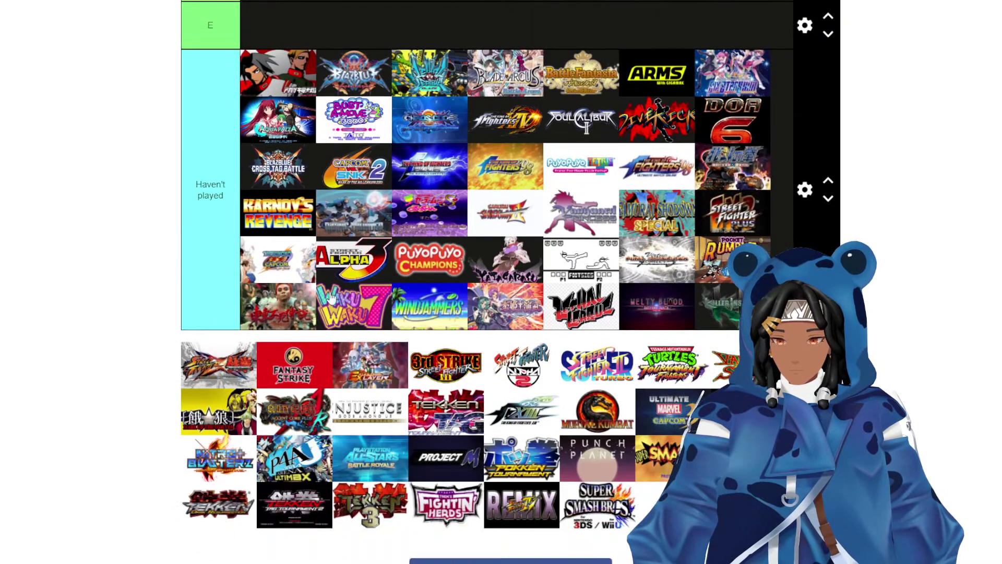
{"action": "scroll", "coordinate": [261, 342], "scroll_direction": "up", "scroll_amount": 1}
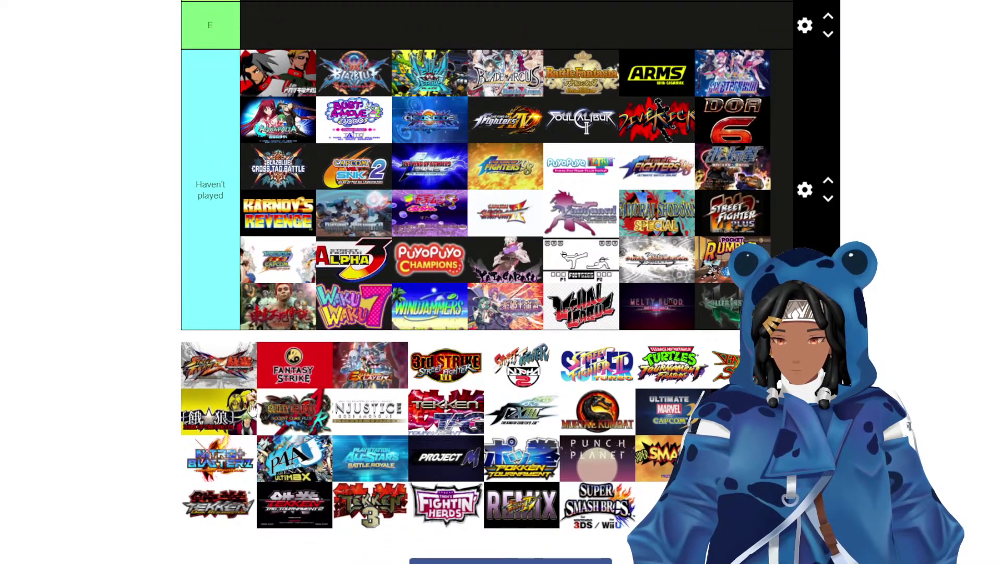
{"action": "left_click_drag", "start_coordinate": [239, 392], "coordinate": [345, 311]}
Place Fantasy Strike in the C tier after Street Fighter V: Arcade Edition.
{"action": "scroll", "coordinate": [305, 357], "scroll_direction": "down", "scroll_amount": 2}
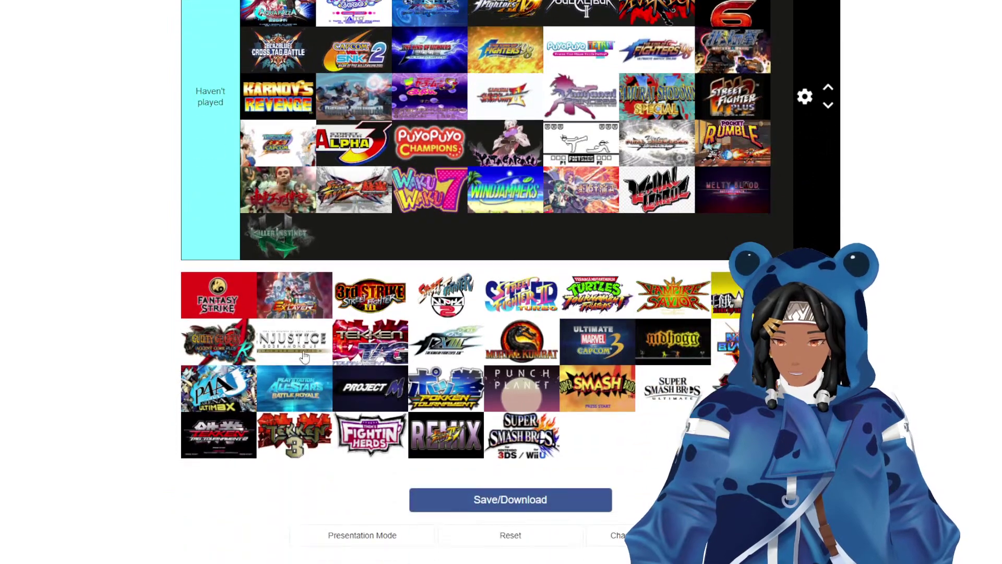
{"action": "scroll", "coordinate": [229, 303], "scroll_direction": "up", "scroll_amount": 4}
{"action": "left_click_drag", "start_coordinate": [227, 307], "coordinate": [631, 83]}
Place The King of Fighters XIII in the B tier after Blade Strangers.
{"action": "scroll", "coordinate": [536, 151], "scroll_direction": "down", "scroll_amount": 8}
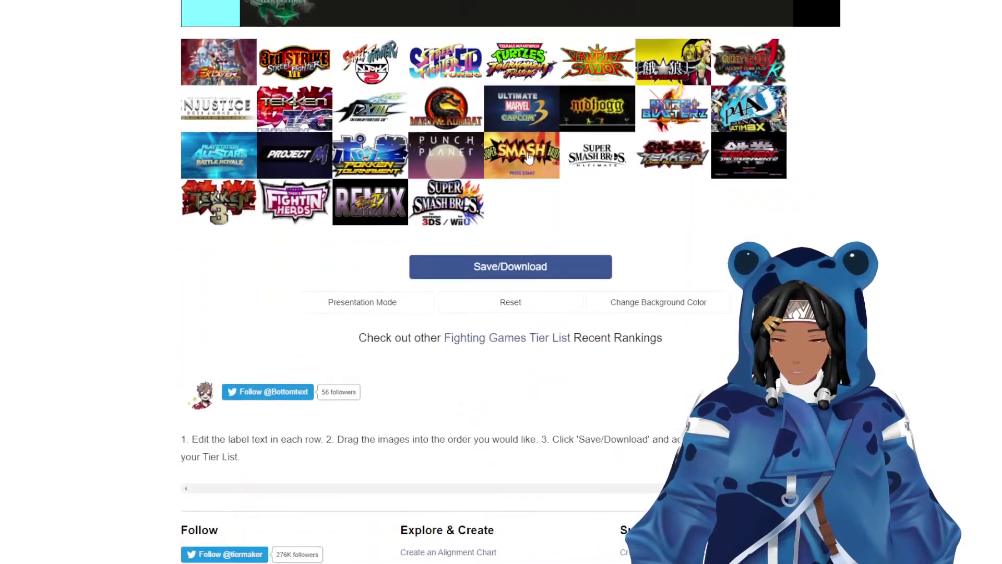
{"action": "scroll", "coordinate": [528, 157], "scroll_direction": "up", "scroll_amount": 4}
{"action": "left_click_drag", "start_coordinate": [368, 363], "coordinate": [668, 182]}
{"action": "scroll", "coordinate": [397, 334], "scroll_direction": "up", "scroll_amount": 7}
Place Ultimate Marvel vs. Capcom 3 in the A tier after Mortal Kombat X.
{"action": "scroll", "coordinate": [669, 182], "scroll_direction": "down", "scroll_amount": 7}
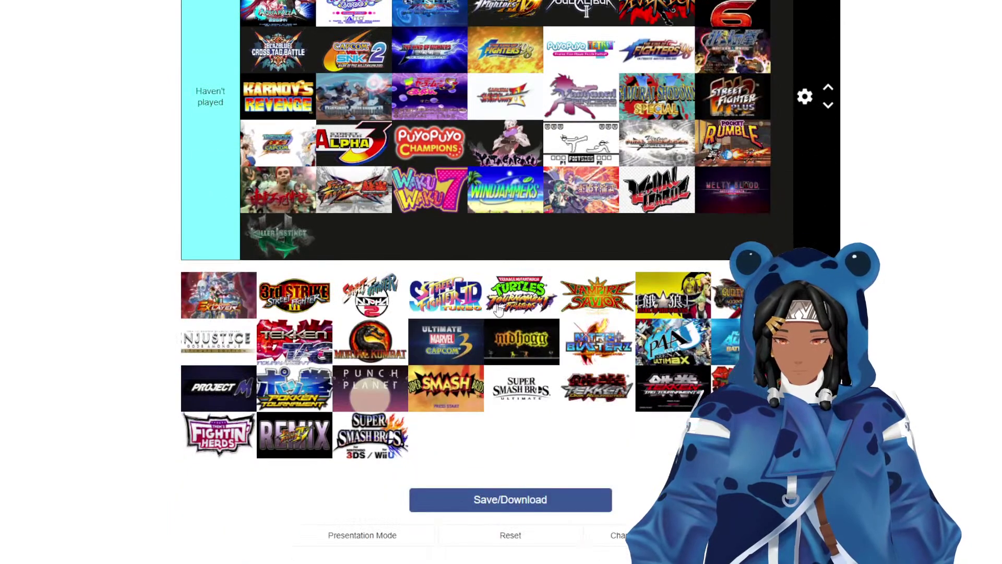
{"action": "scroll", "coordinate": [438, 344], "scroll_direction": "up", "scroll_amount": 7}
{"action": "left_click_drag", "start_coordinate": [435, 354], "coordinate": [775, 252]}
Rename the E tier as "Haven't played in forever".
{"action": "scroll", "coordinate": [751, 253], "scroll_direction": "down", "scroll_amount": 9}
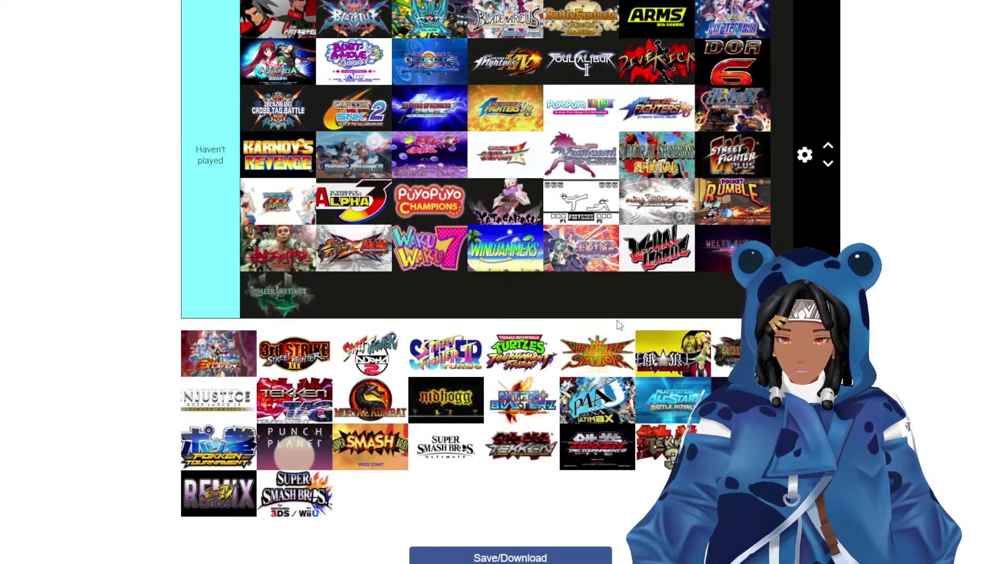
{"action": "left_click_drag", "start_coordinate": [233, 355], "coordinate": [264, 371]}
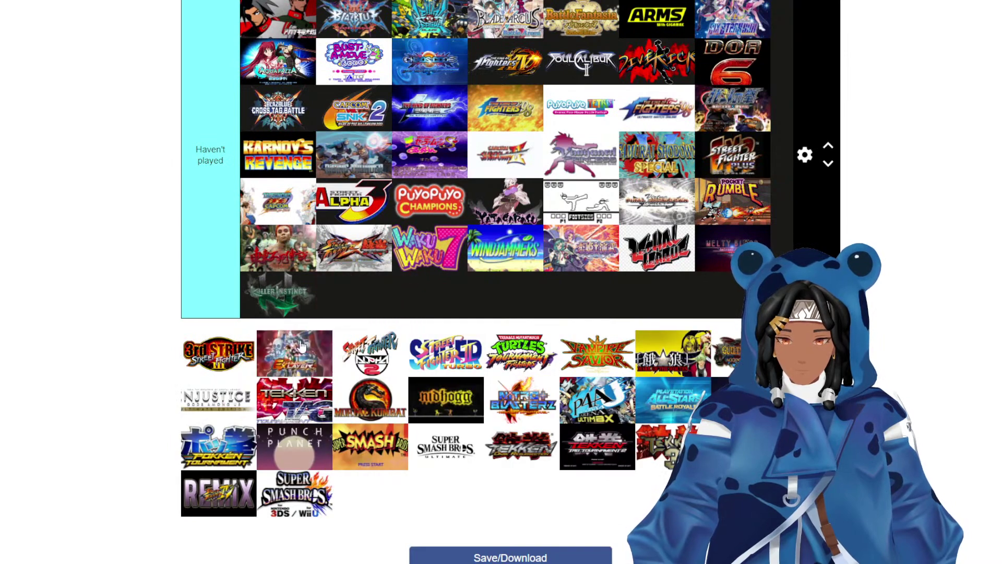
{"action": "scroll", "coordinate": [527, 125], "scroll_direction": "up", "scroll_amount": 5}
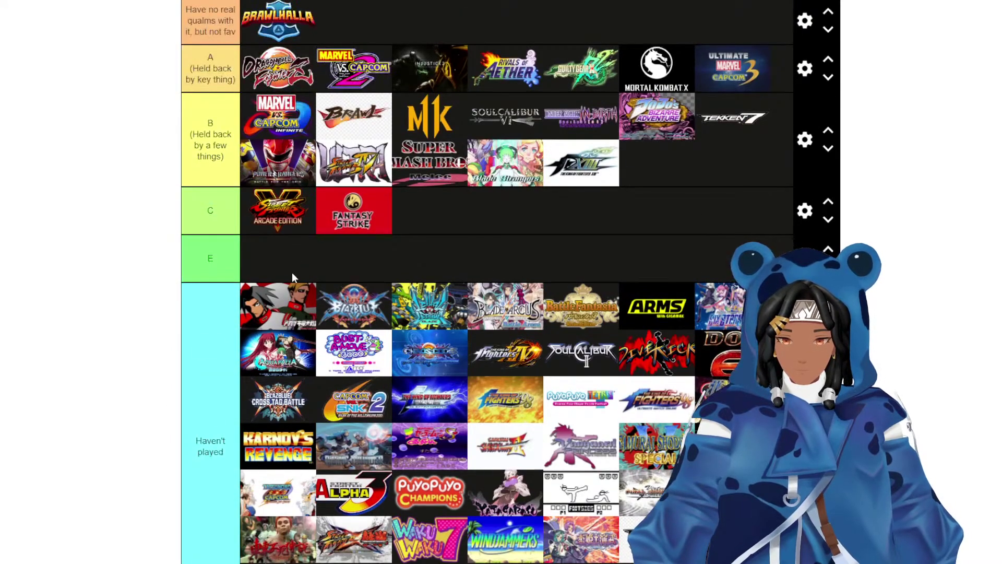
{"action": "left_click", "coordinate": [223, 264]}
{"action": "type", "text": "H.I"}
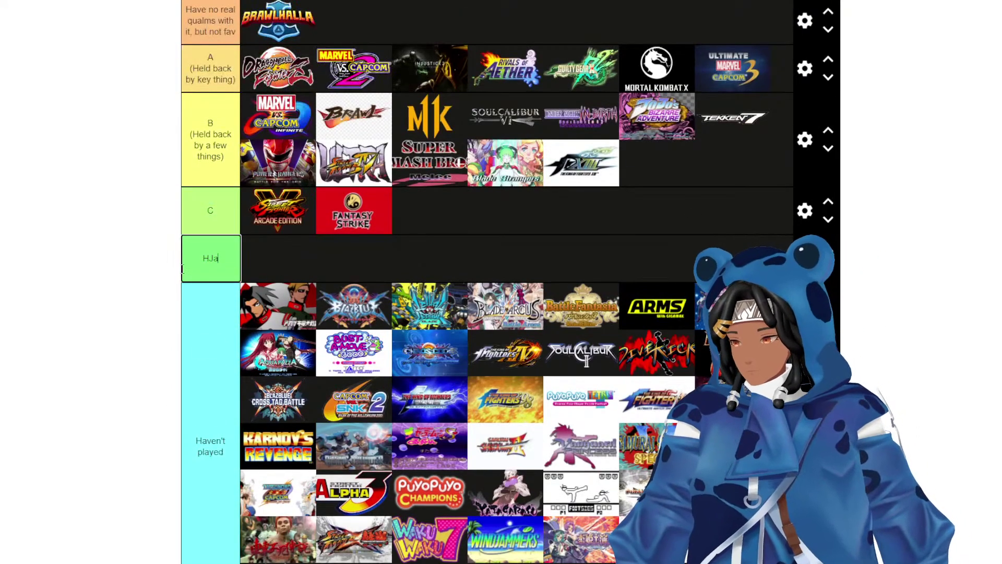
{"action": "type", "text": "en't playe"}
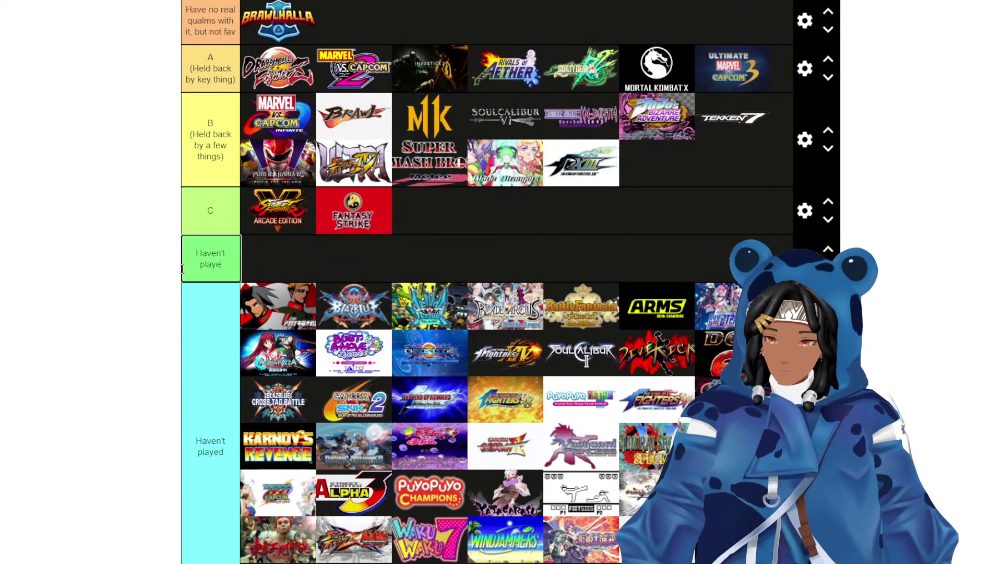
{"action": "type", "text": "d in forever"}
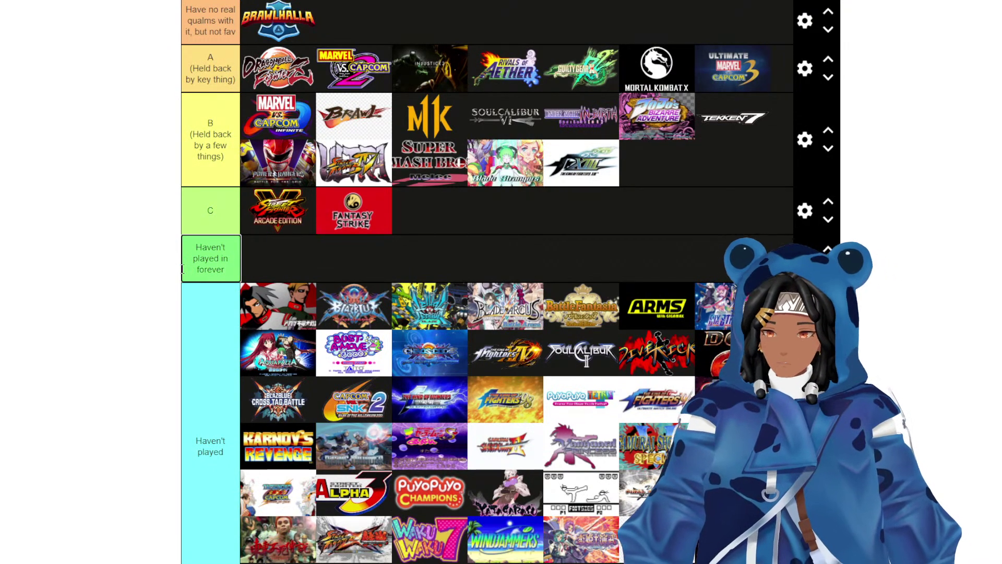
Place Street Fighter III: 3rd Strike and Fighting EX Layer in "Haven't played in forever", and Street Fighter Alpha 2 in "Haven't played".
{"action": "scroll", "coordinate": [27, 348], "scroll_direction": "down", "scroll_amount": 4}
{"action": "scroll", "coordinate": [27, 348], "scroll_direction": "up", "scroll_amount": 2}
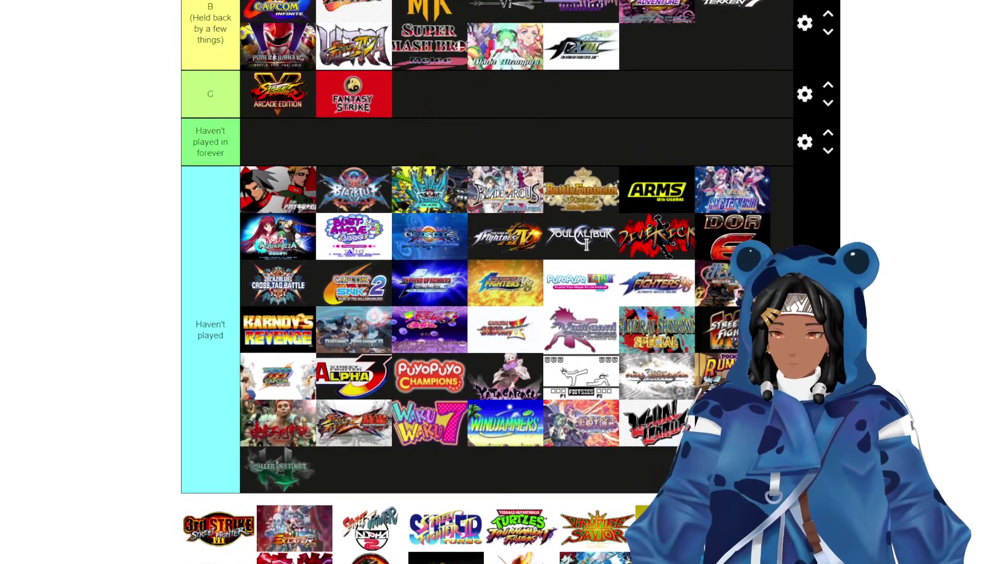
{"action": "left_click_drag", "start_coordinate": [218, 540], "coordinate": [325, 154]}
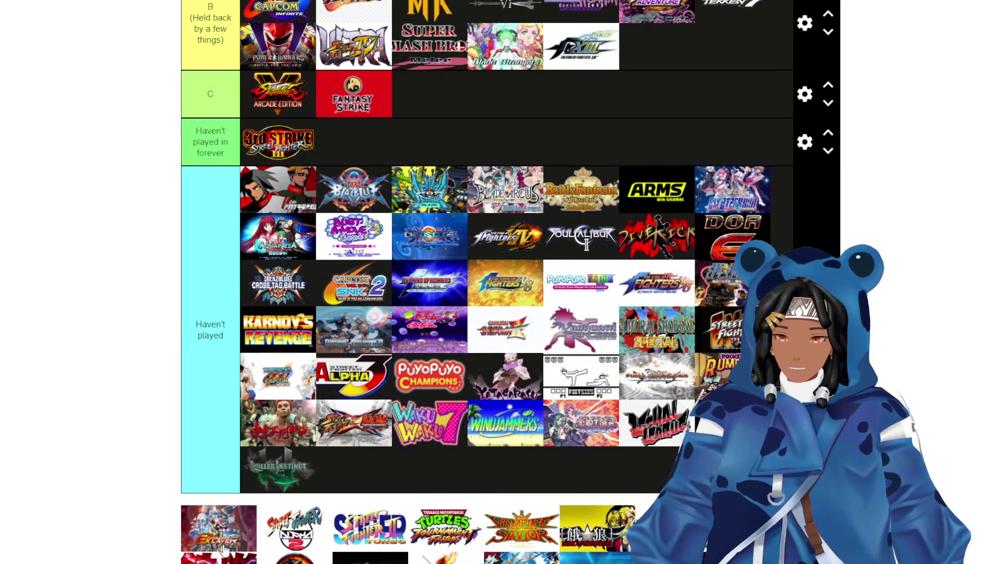
{"action": "left_click_drag", "start_coordinate": [224, 548], "coordinate": [354, 142]}
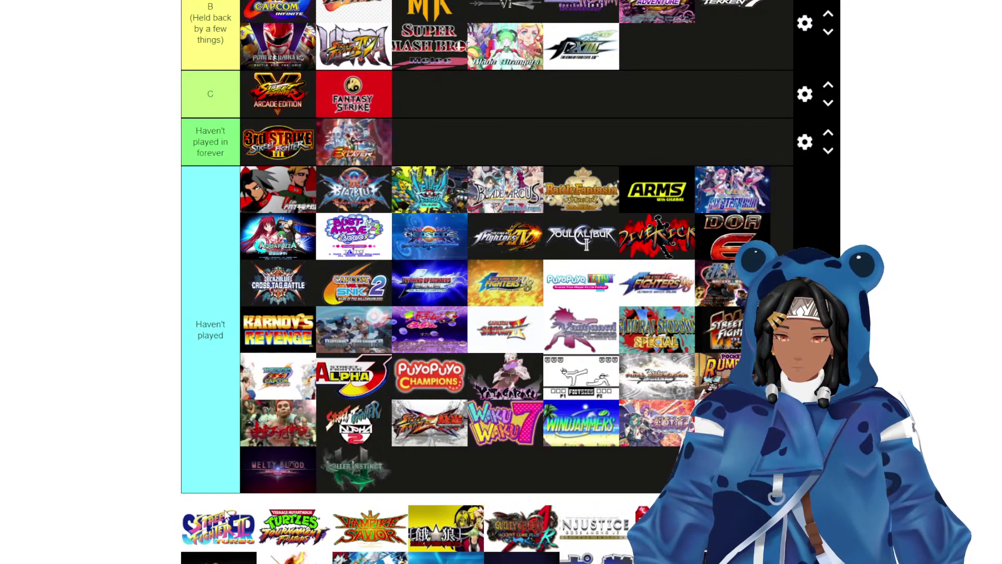
Place Street Fighter II Turbo and Teenage Mutant Ninja Turtles: Tournament Fighters in "Haven't played", and Vampire Savior in "Haven't played in forever".
{"action": "left_click_drag", "start_coordinate": [226, 514], "coordinate": [429, 376]}
{"action": "left_click_drag", "start_coordinate": [216, 542], "coordinate": [469, 144]}
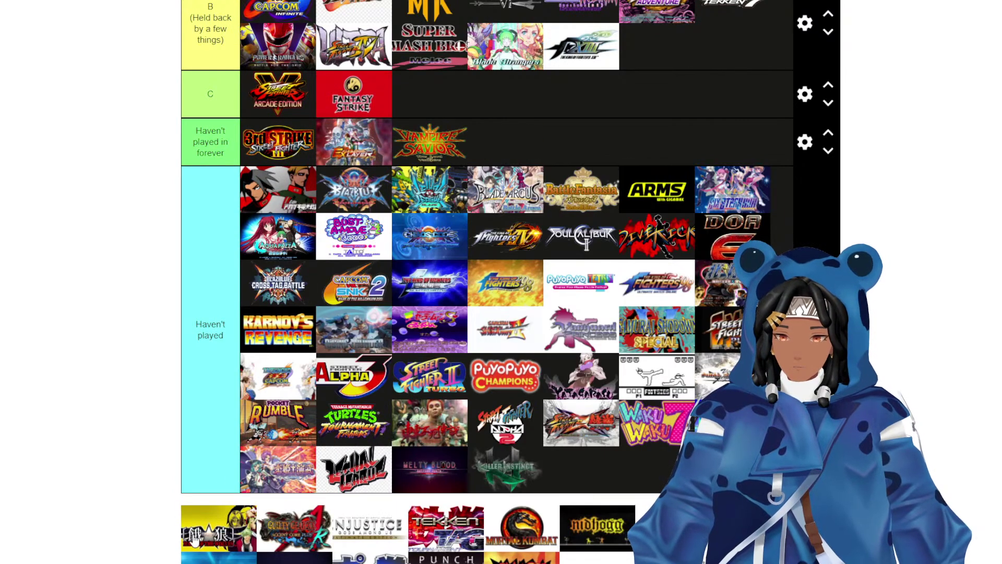
Add Garou, Guilty Gear Accent Core Plus R, Injustice: Gods Among Us and the Tekken Tag title to "Haven't played in forever".
{"action": "left_click_drag", "start_coordinate": [194, 541], "coordinate": [489, 153]}
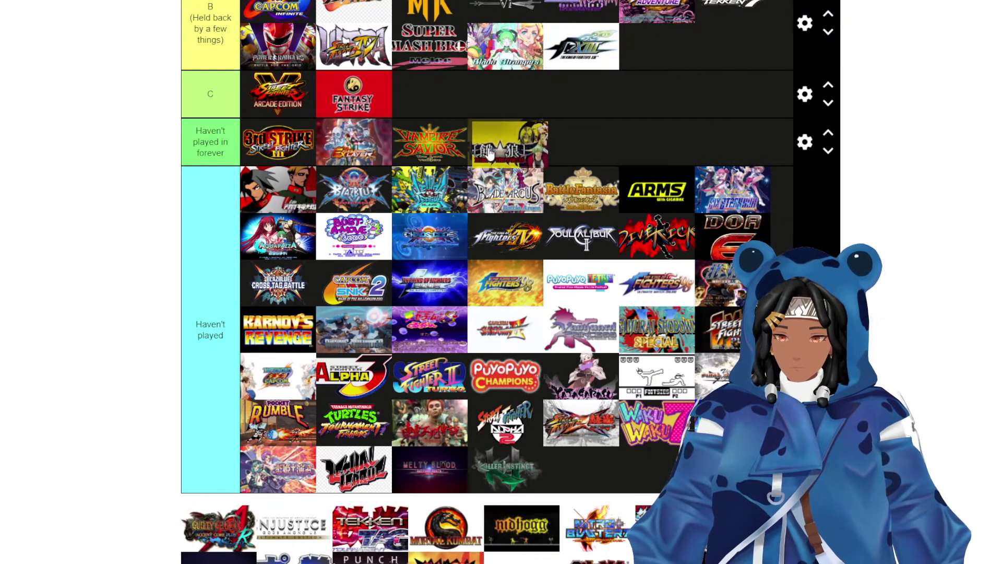
{"action": "left_click_drag", "start_coordinate": [219, 527], "coordinate": [516, 169]}
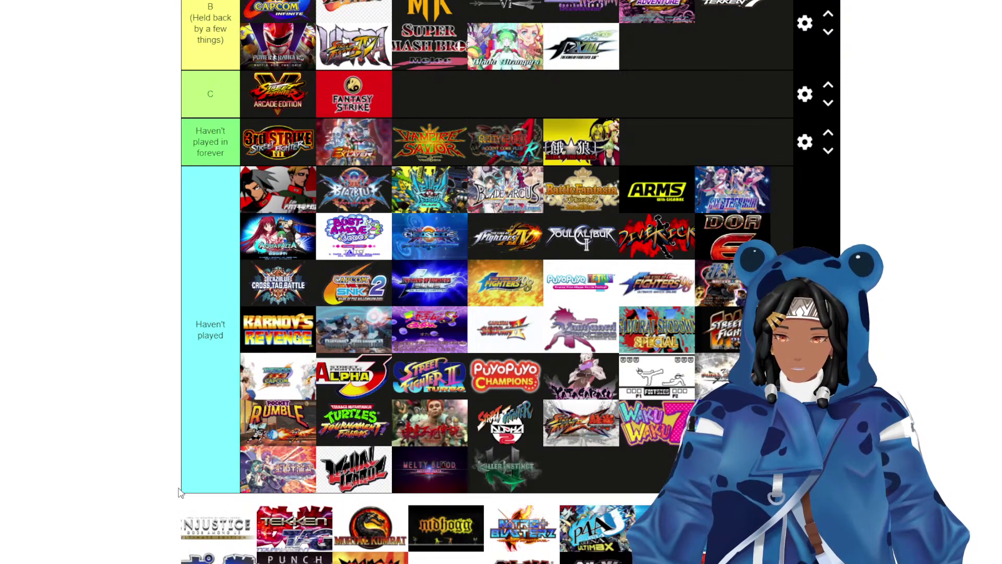
{"action": "left_click_drag", "start_coordinate": [198, 543], "coordinate": [623, 168]}
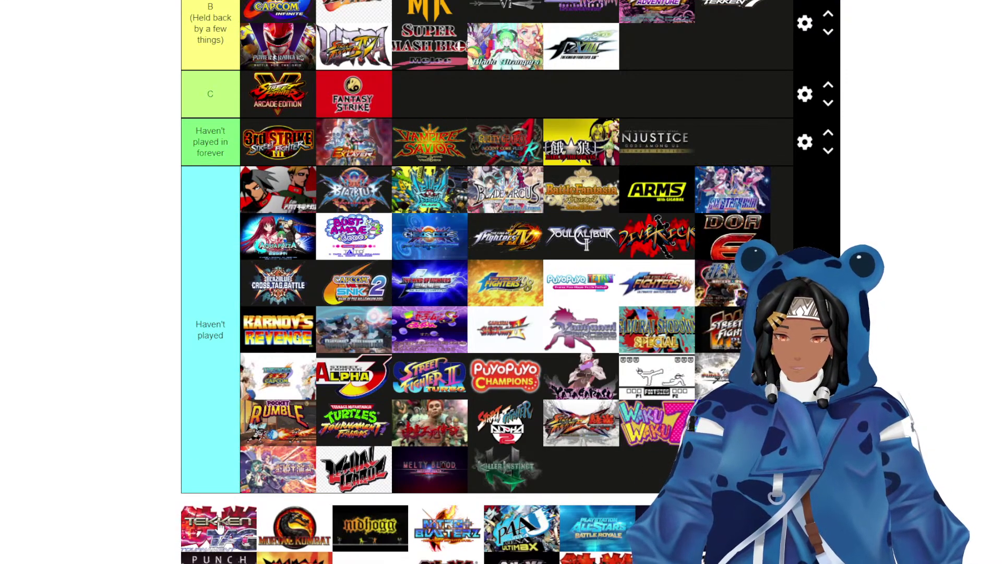
{"action": "left_click_drag", "start_coordinate": [219, 527], "coordinate": [654, 146]}
Place the original Mortal Kombat at the end of "Haven't played" and Nidhogg at the end of "Haven't played in forever".
{"action": "left_click_drag", "start_coordinate": [219, 530], "coordinate": [621, 467]}
{"action": "scroll", "coordinate": [219, 522], "scroll_direction": "down", "scroll_amount": 1}
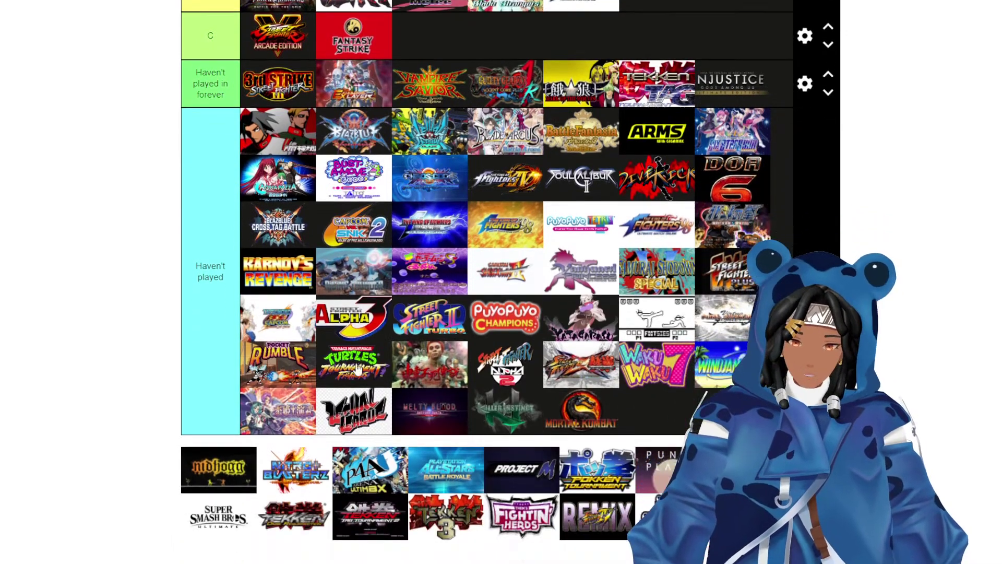
{"action": "left_click_drag", "start_coordinate": [219, 469], "coordinate": [716, 134]}
{"action": "scroll", "coordinate": [405, 335], "scroll_direction": "down", "scroll_amount": 1}
{"action": "scroll", "coordinate": [407, 335], "scroll_direction": "up", "scroll_amount": 1}
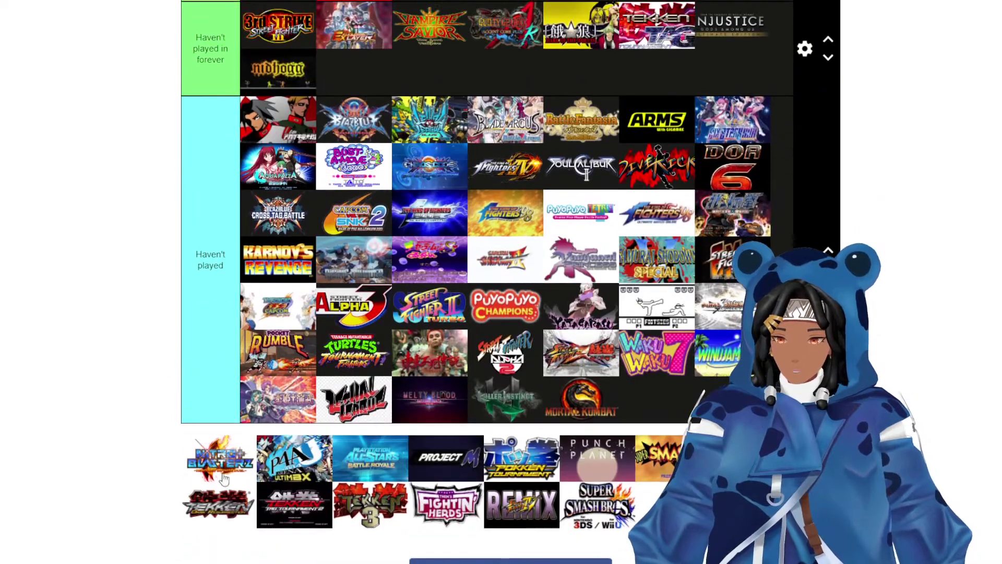
Place Nitroplus Blasterz and Persona 4 Arena Ultimax in the "Haven't played" tier.
{"action": "left_click_drag", "start_coordinate": [220, 488], "coordinate": [282, 501]}
{"action": "left_click_drag", "start_coordinate": [193, 452], "coordinate": [430, 305]}
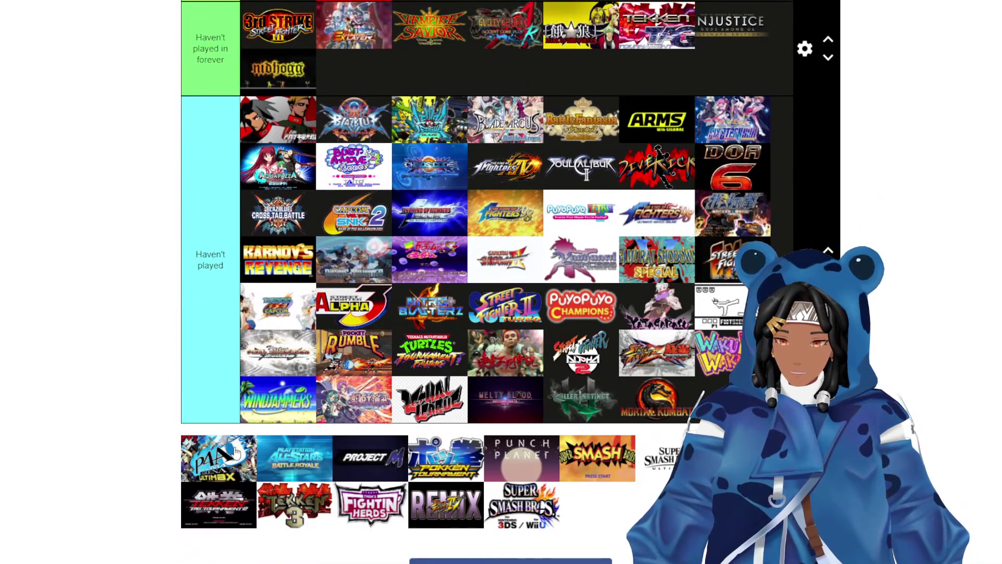
{"action": "left_click_drag", "start_coordinate": [223, 459], "coordinate": [354, 352]}
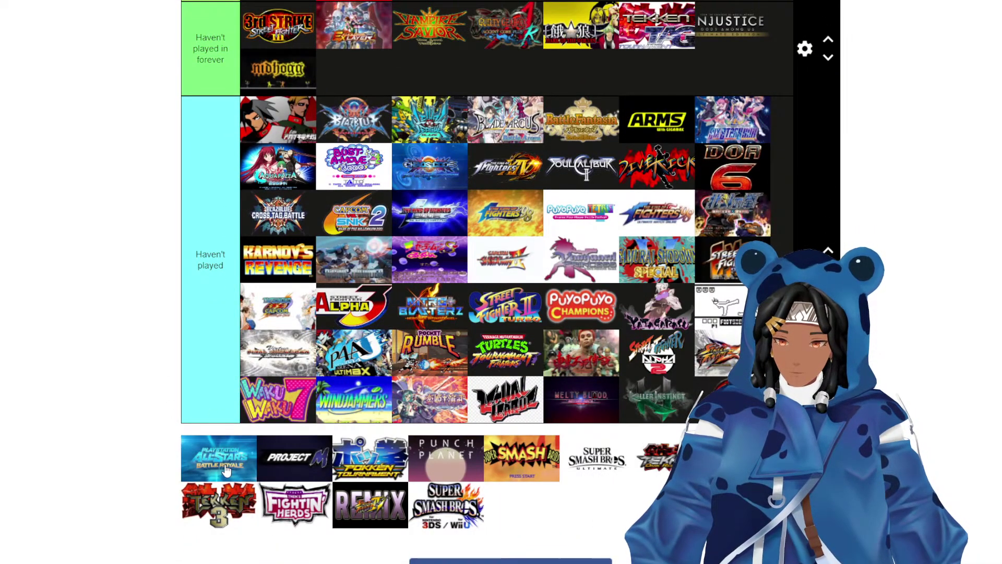
Place PlayStation All-Stars Battle Royale in "Haven't played in forever" after Nidhogg.
{"action": "left_click_drag", "start_coordinate": [230, 470], "coordinate": [437, 196]}
{"action": "scroll", "coordinate": [284, 411], "scroll_direction": "up", "scroll_amount": 2}
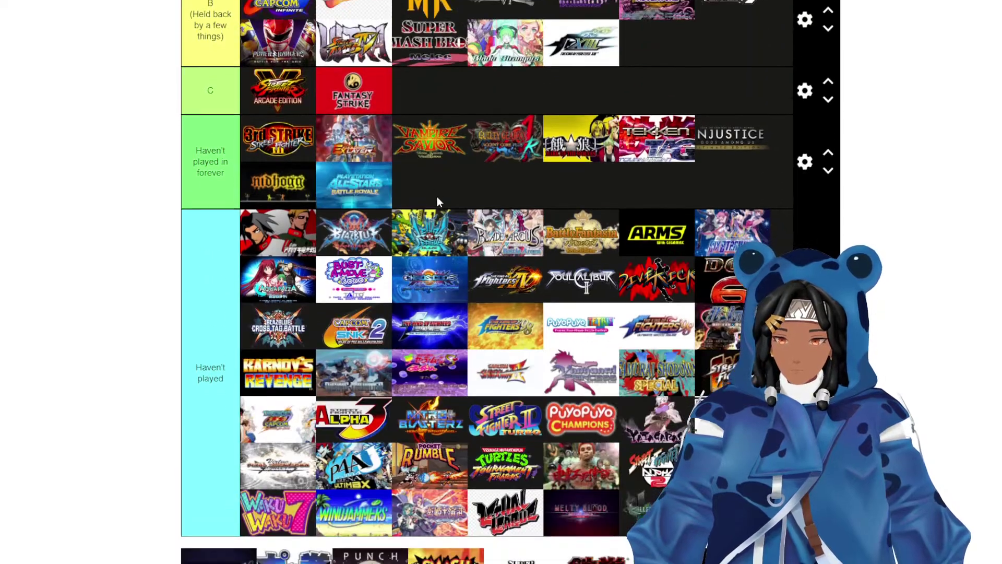
Place Project M after Brawlhalla in the "Have no real qualms with it, but not fav" tier.
{"action": "scroll", "coordinate": [437, 196], "scroll_direction": "down", "scroll_amount": 3}
{"action": "scroll", "coordinate": [177, 449], "scroll_direction": "up", "scroll_amount": 2}
{"action": "left_click_drag", "start_coordinate": [219, 514], "coordinate": [355, 137]}
{"action": "scroll", "coordinate": [438, 138], "scroll_direction": "up", "scroll_amount": 4}
{"action": "scroll", "coordinate": [491, 234], "scroll_direction": "up", "scroll_amount": 3}
{"action": "scroll", "coordinate": [183, 409], "scroll_direction": "down", "scroll_amount": 8}
Place Pokkén Tournament in the B tier after The King of Fighters XIII.
{"action": "left_click_drag", "start_coordinate": [184, 410], "coordinate": [653, 303]}
{"action": "scroll", "coordinate": [183, 410], "scroll_direction": "up", "scroll_amount": 8}
{"action": "scroll", "coordinate": [652, 303], "scroll_direction": "down", "scroll_amount": 7}
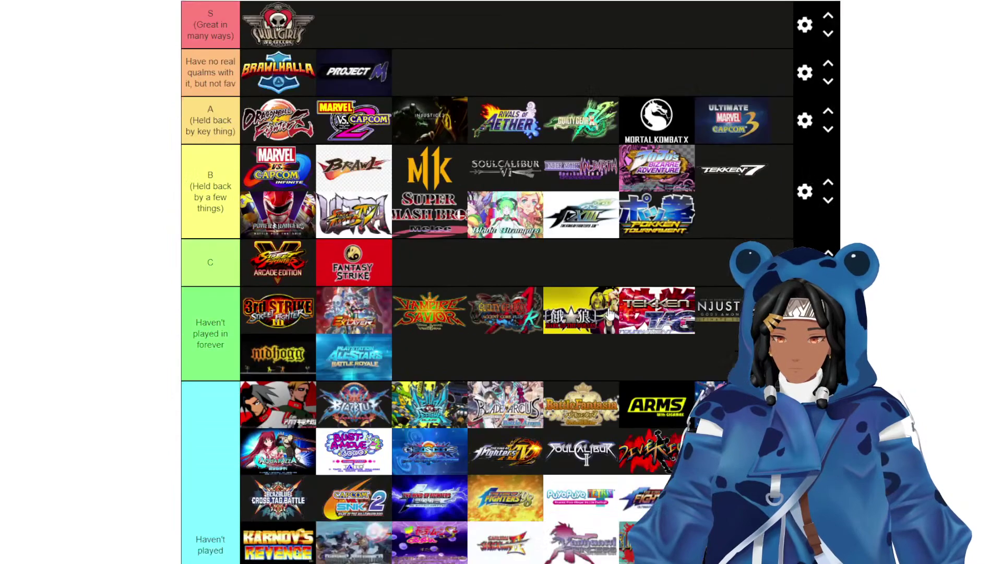
Place Punch Planet in "Haven't played in forever" after PlayStation All-Stars, and Super Smash Bros. Ultimate in B after Pokkén Tournament.
{"action": "left_click_drag", "start_coordinate": [211, 476], "coordinate": [476, 167]}
{"action": "scroll", "coordinate": [402, 167], "scroll_direction": "up", "scroll_amount": 1}
{"action": "left_click_drag", "start_coordinate": [224, 542], "coordinate": [359, 400]}
{"action": "scroll", "coordinate": [358, 399], "scroll_direction": "down", "scroll_amount": 1}
{"action": "left_click_drag", "start_coordinate": [245, 491], "coordinate": [738, 230]}
{"action": "scroll", "coordinate": [246, 488], "scroll_direction": "up", "scroll_amount": 4}
{"action": "scroll", "coordinate": [442, 357], "scroll_direction": "up", "scroll_amount": 1}
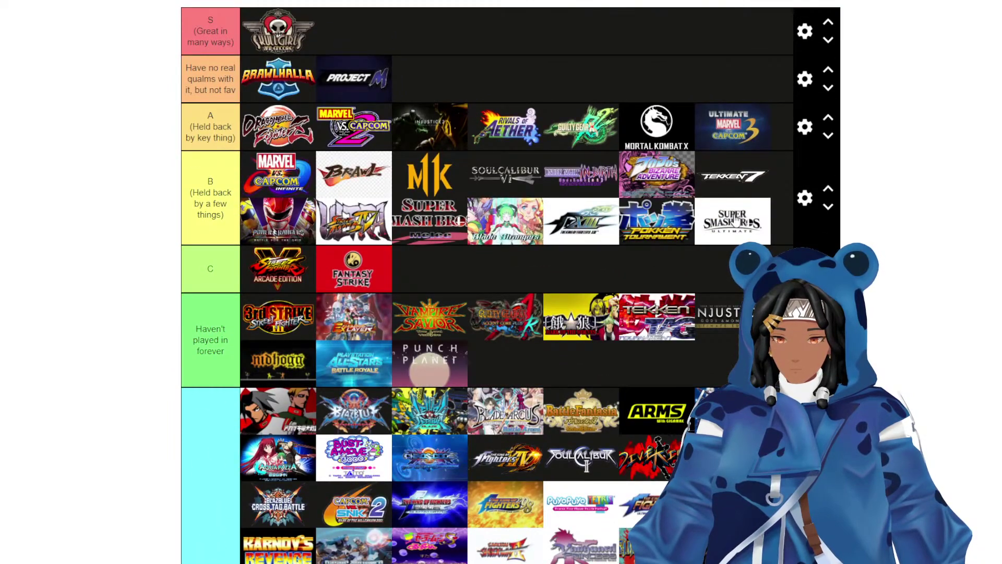
Place the three remaining Tekken games in "Haven't played" and Them's Fightin' Herds in "Haven't played in forever" after Punch Planet.
{"action": "scroll", "coordinate": [210, 422], "scroll_direction": "down", "scroll_amount": 7}
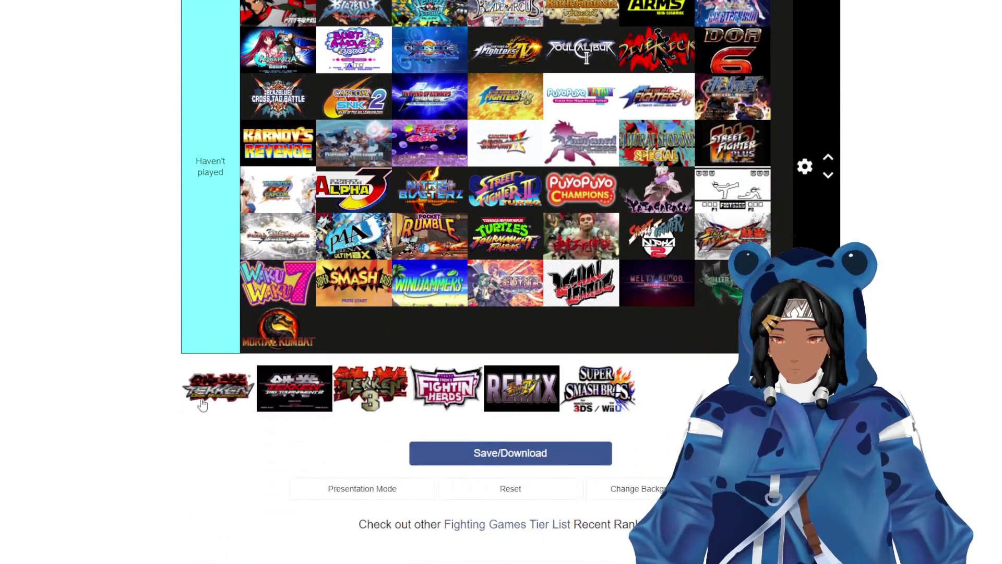
{"action": "left_click_drag", "start_coordinate": [203, 404], "coordinate": [334, 284]}
{"action": "left_click_drag", "start_coordinate": [221, 368], "coordinate": [509, 131]}
{"action": "scroll", "coordinate": [386, 284], "scroll_direction": "up", "scroll_amount": 3}
{"action": "scroll", "coordinate": [328, 373], "scroll_direction": "down", "scroll_amount": 3}
Place the Remix game in "Haven't played" and Super Smash Bros. for 3DS/Wii U at the end of the B tier.
{"action": "left_click_drag", "start_coordinate": [227, 412], "coordinate": [344, 285]}
{"action": "left_click_drag", "start_coordinate": [231, 394], "coordinate": [420, 331]}
{"action": "scroll", "coordinate": [459, 245], "scroll_direction": "up", "scroll_amount": 4}
{"action": "scroll", "coordinate": [470, 245], "scroll_direction": "up", "scroll_amount": 5}
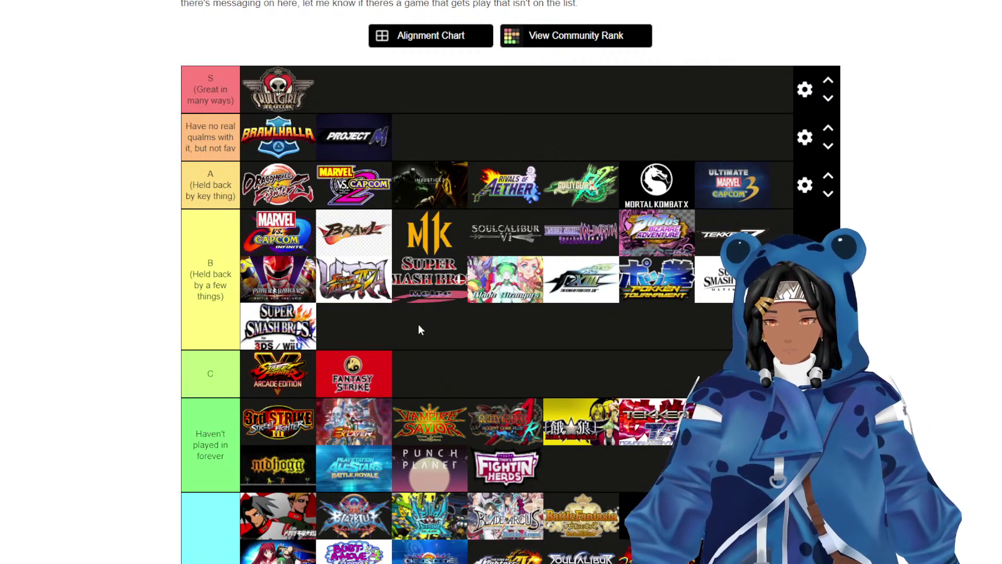
Move Mortal Kombat from "Haven't played" to the end of the "Haven't played in forever" tier, after Them's Fightin' Herds.
{"action": "scroll", "coordinate": [421, 326], "scroll_direction": "down", "scroll_amount": 3}
{"action": "scroll", "coordinate": [422, 326], "scroll_direction": "down", "scroll_amount": 4}
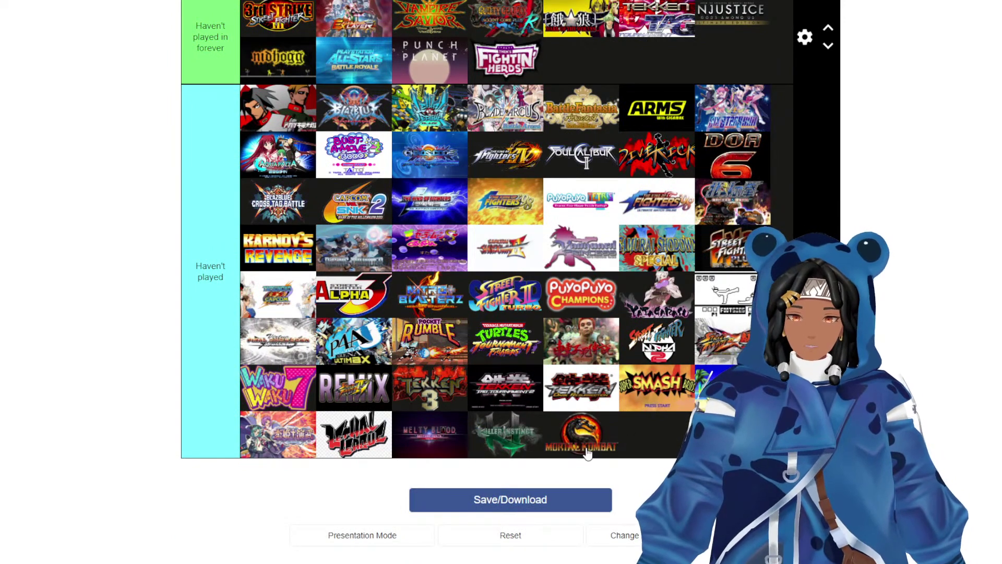
{"action": "left_click_drag", "start_coordinate": [588, 454], "coordinate": [602, 437]}
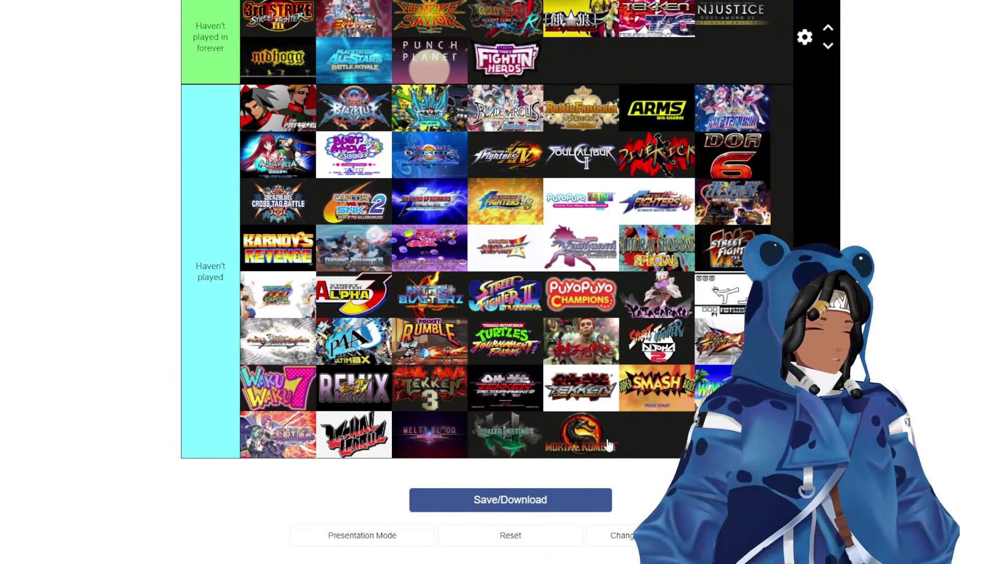
{"action": "scroll", "coordinate": [894, 291], "scroll_direction": "up", "scroll_amount": 15}
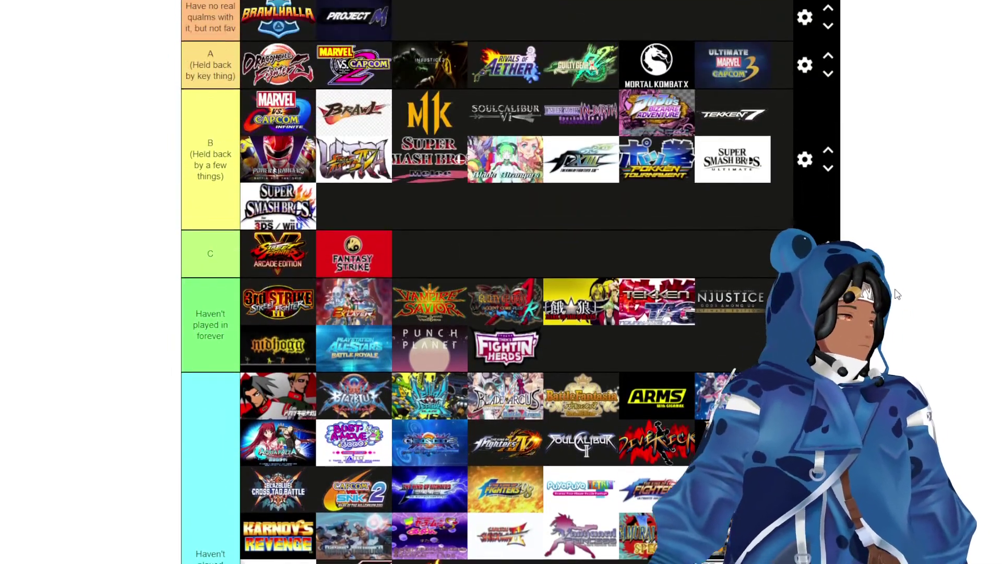
{"action": "scroll", "coordinate": [280, 153], "scroll_direction": "down", "scroll_amount": 2}
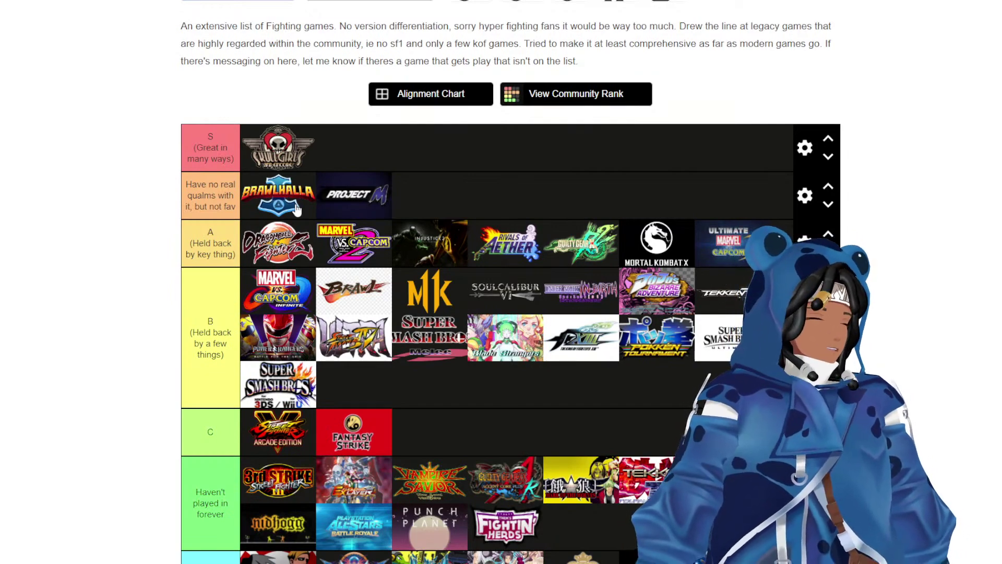
{"action": "scroll", "coordinate": [488, 298], "scroll_direction": "down", "scroll_amount": 2}
{"action": "scroll", "coordinate": [488, 298], "scroll_direction": "down", "scroll_amount": 8}
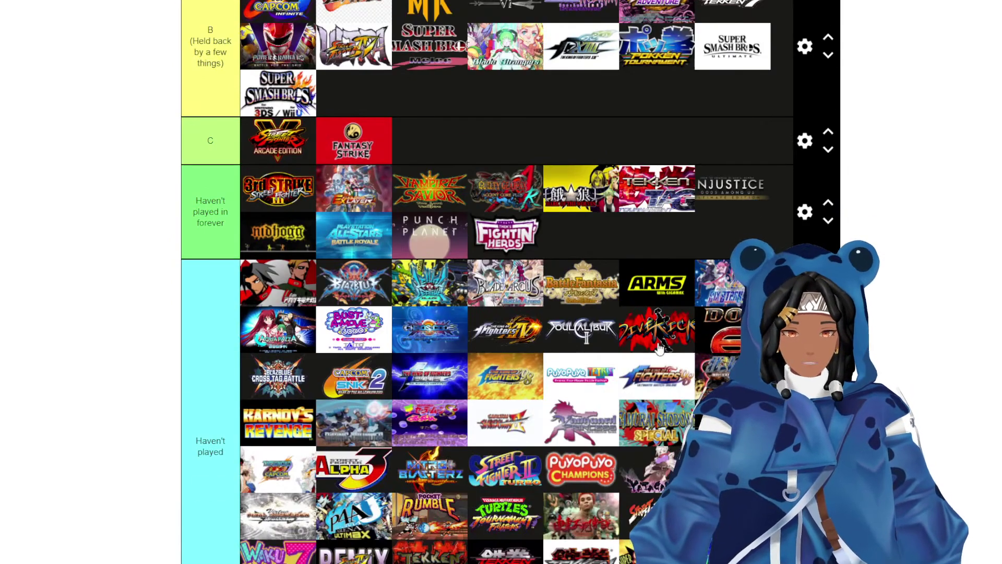
{"action": "left_click_drag", "start_coordinate": [611, 433], "coordinate": [600, 292]}
{"action": "scroll", "coordinate": [602, 412], "scroll_direction": "up", "scroll_amount": 5}
{"action": "scroll", "coordinate": [915, 232], "scroll_direction": "up", "scroll_amount": 5}
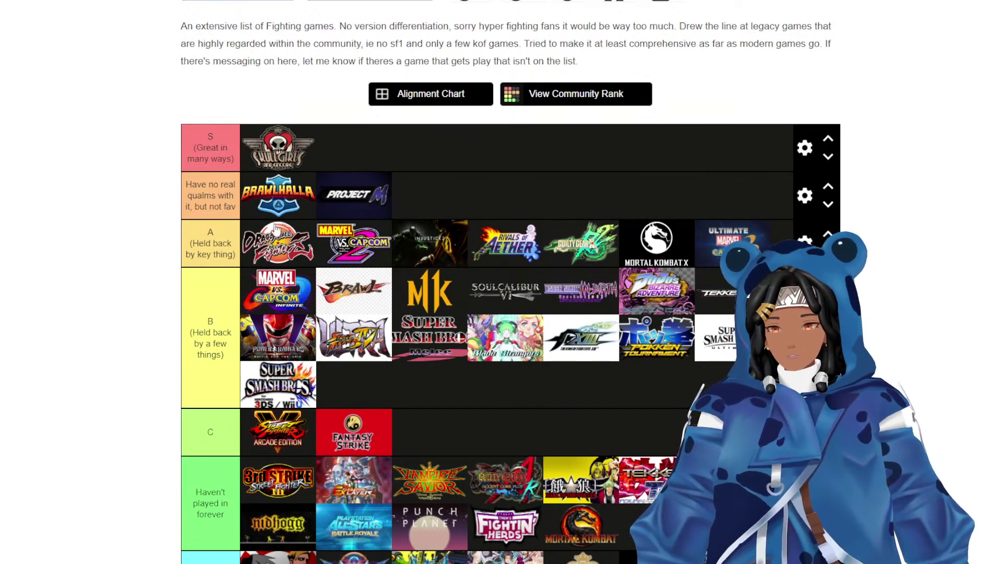
Try Dragon Ball FighterZ at the front of the S tier, and return it to the front of the A tier.
{"action": "left_click_drag", "start_coordinate": [322, 162], "coordinate": [274, 151]}
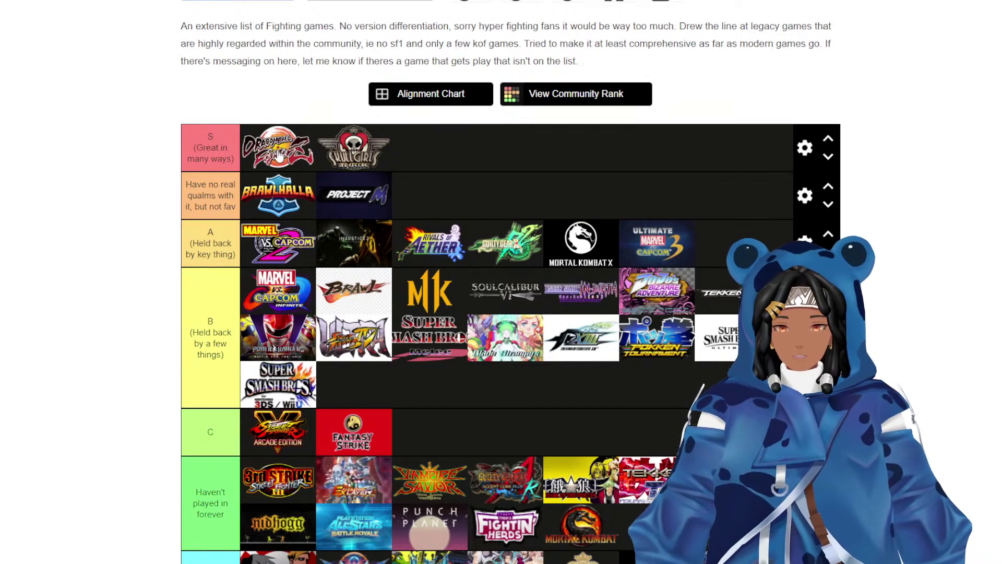
{"action": "left_click_drag", "start_coordinate": [269, 168], "coordinate": [258, 250]}
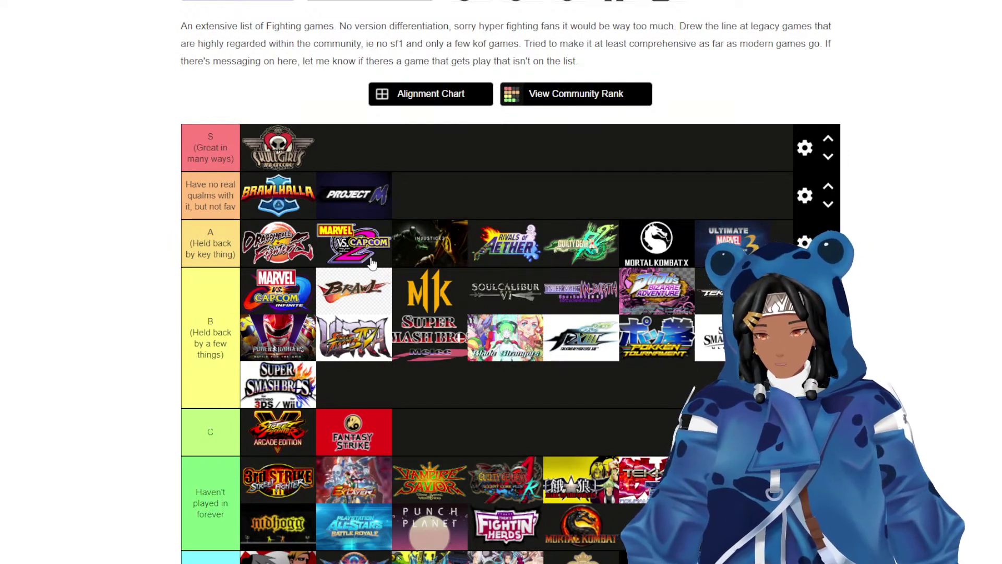
Review the placements across the whole tier list, from the S tier down to "Haven't played".
{"action": "scroll", "coordinate": [626, 412], "scroll_direction": "down", "scroll_amount": 9}
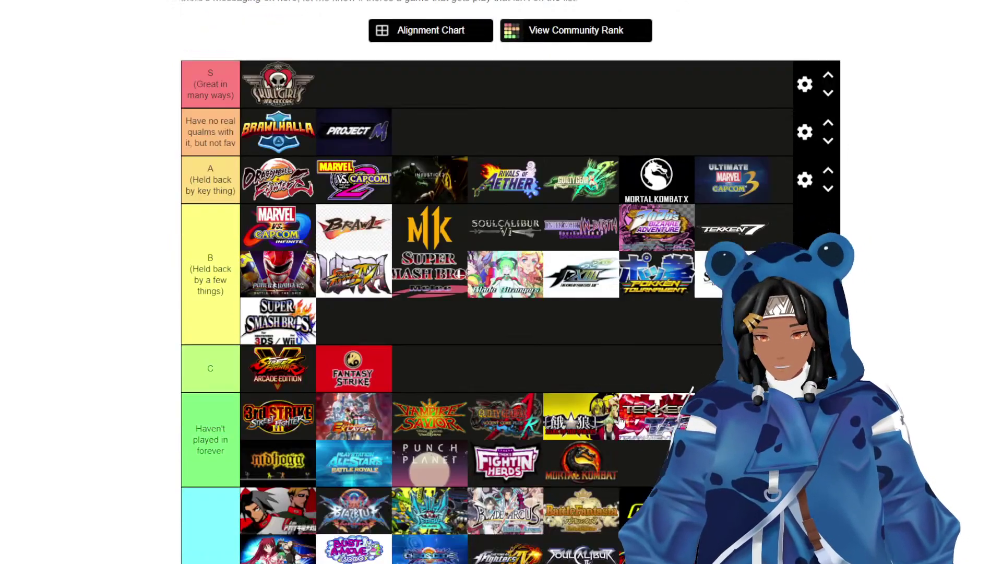
{"action": "scroll", "coordinate": [626, 412], "scroll_direction": "up", "scroll_amount": 8}
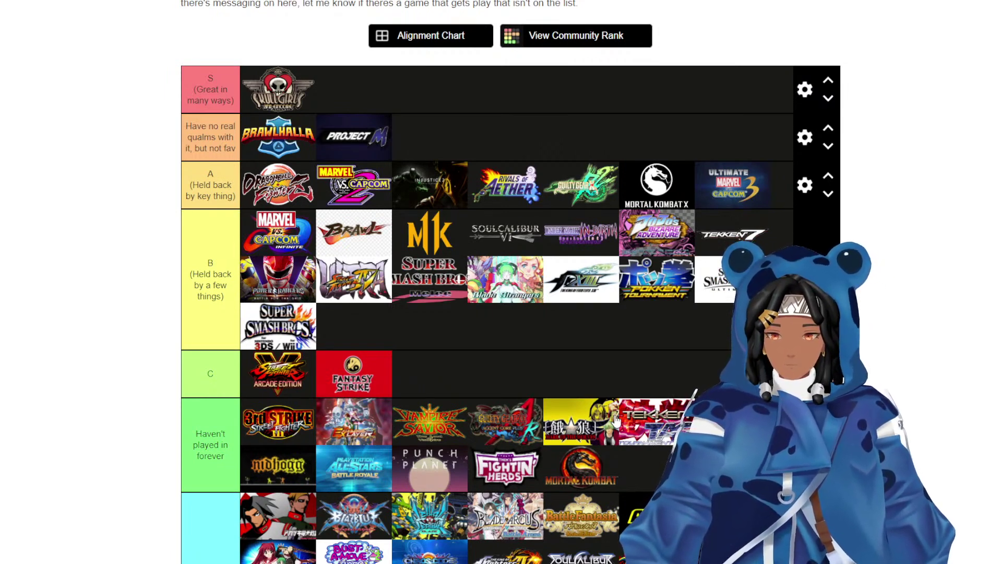
{"action": "scroll", "coordinate": [522, 365], "scroll_direction": "down", "scroll_amount": 8}
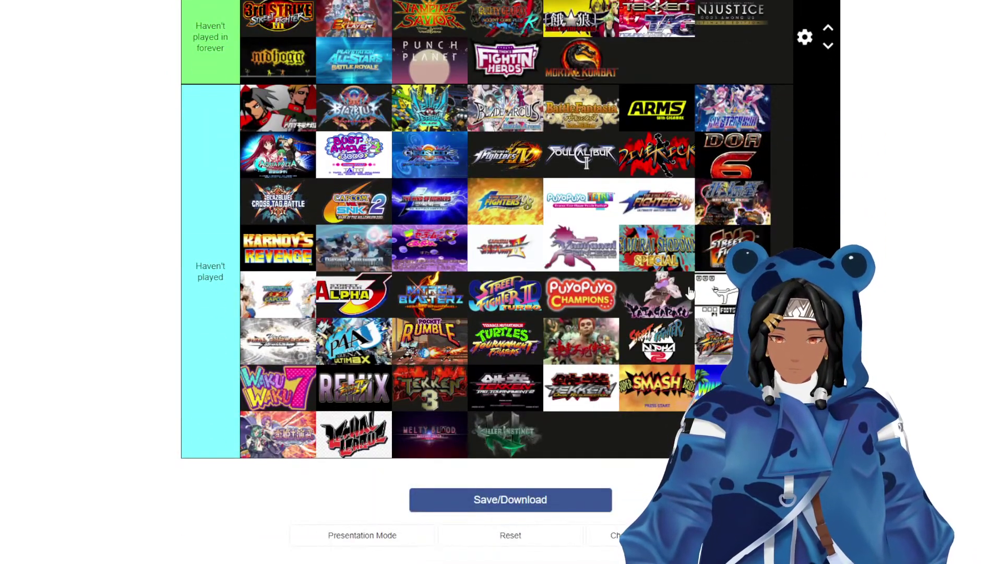
{"action": "scroll", "coordinate": [689, 294], "scroll_direction": "up", "scroll_amount": 1}
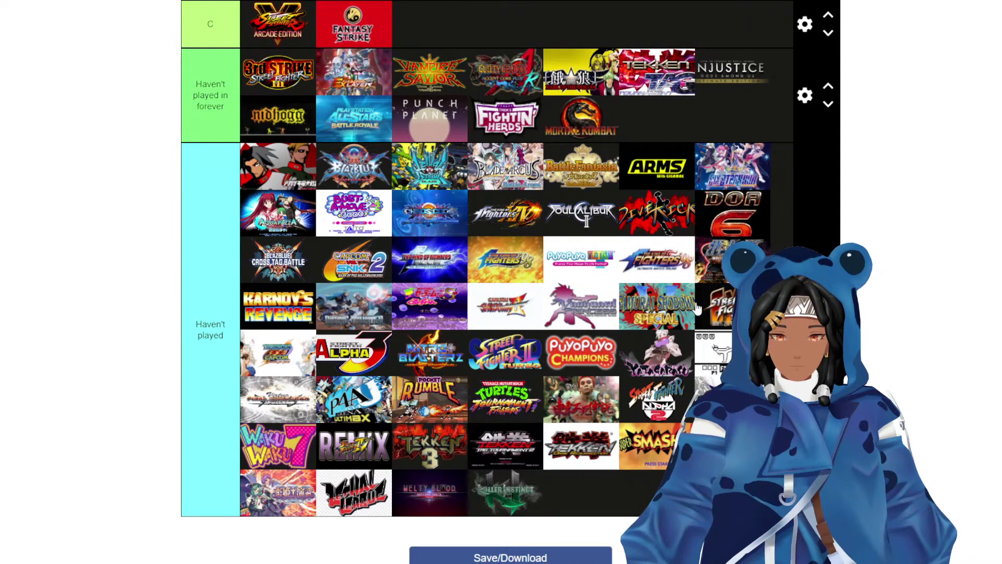
{"action": "scroll", "coordinate": [698, 308], "scroll_direction": "up", "scroll_amount": 1}
{"action": "scroll", "coordinate": [697, 308], "scroll_direction": "up", "scroll_amount": 1}
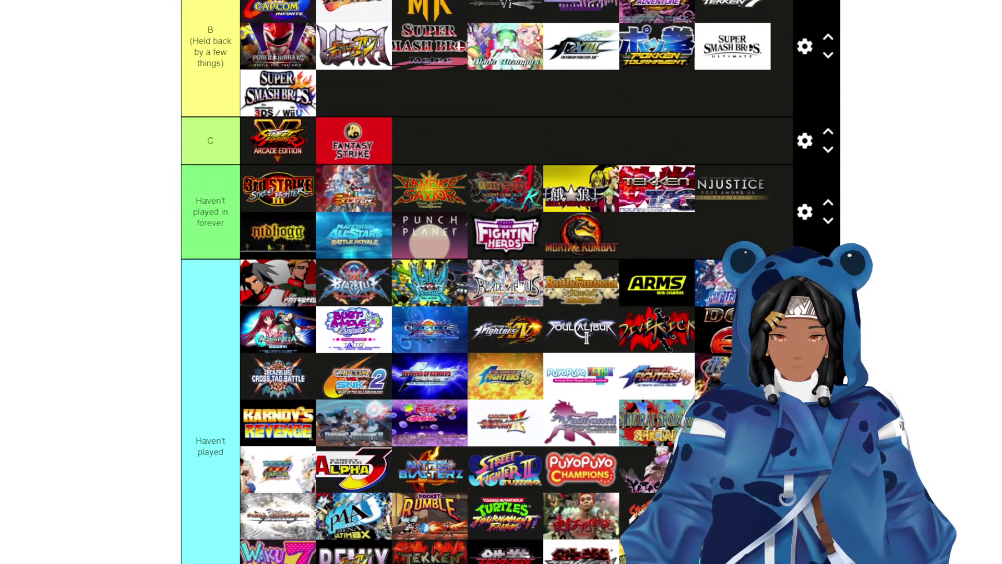
{"action": "scroll", "coordinate": [400, 222], "scroll_direction": "up", "scroll_amount": 2}
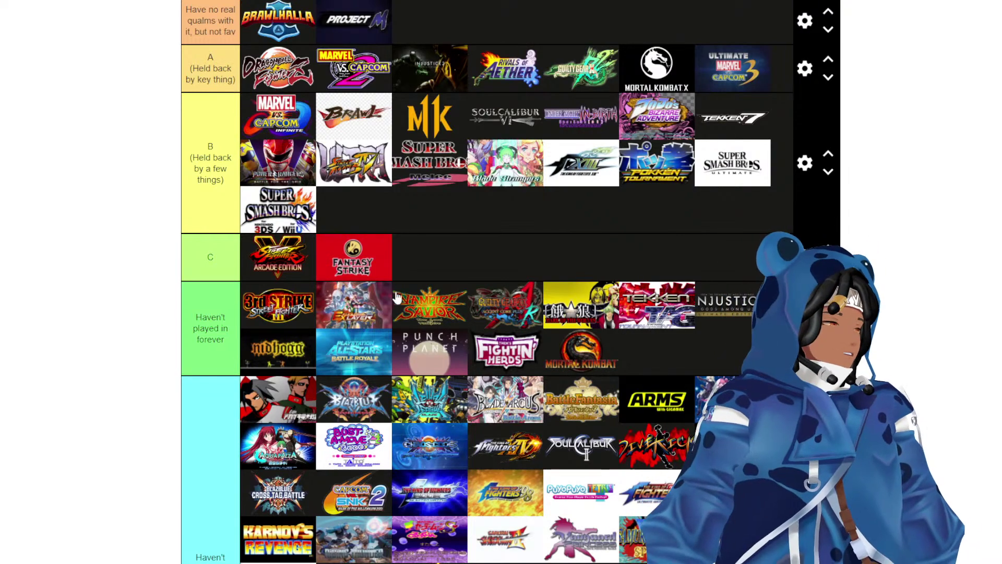
{"action": "scroll", "coordinate": [381, 290], "scroll_direction": "up", "scroll_amount": 3}
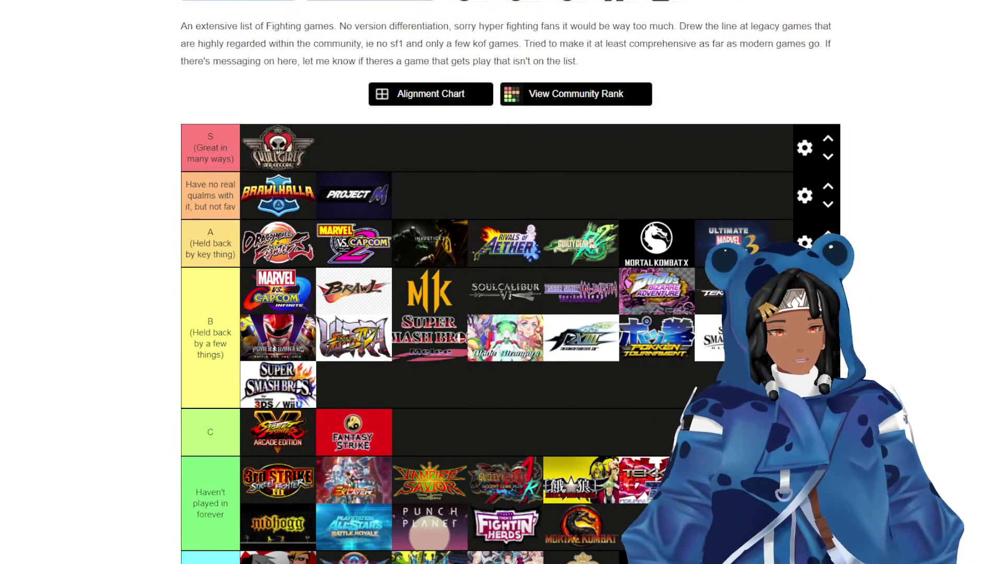
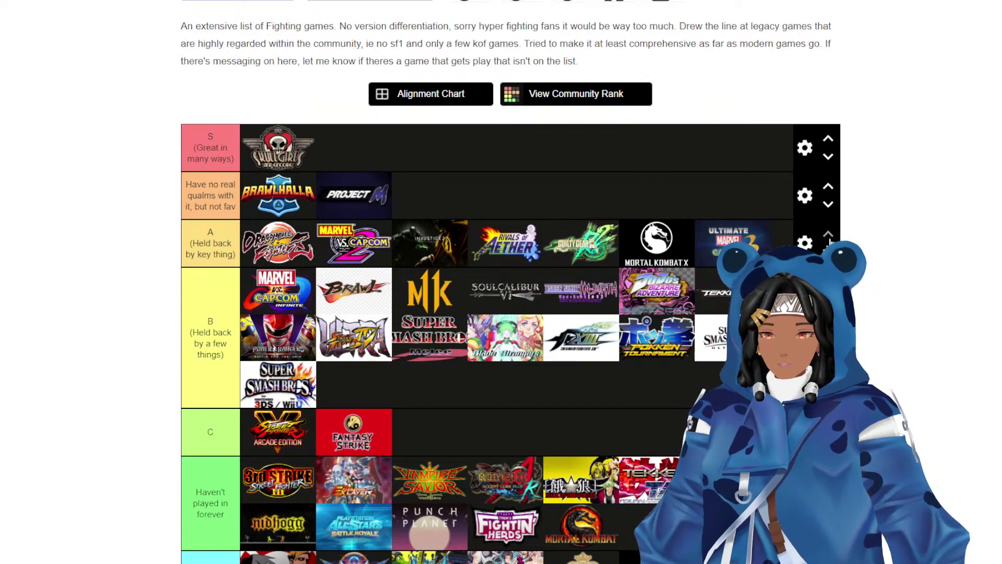
Move the A tier up one row, above the "Have no real qualms with it, but not fav" tier.
{"action": "left_click", "coordinate": [804, 243]}
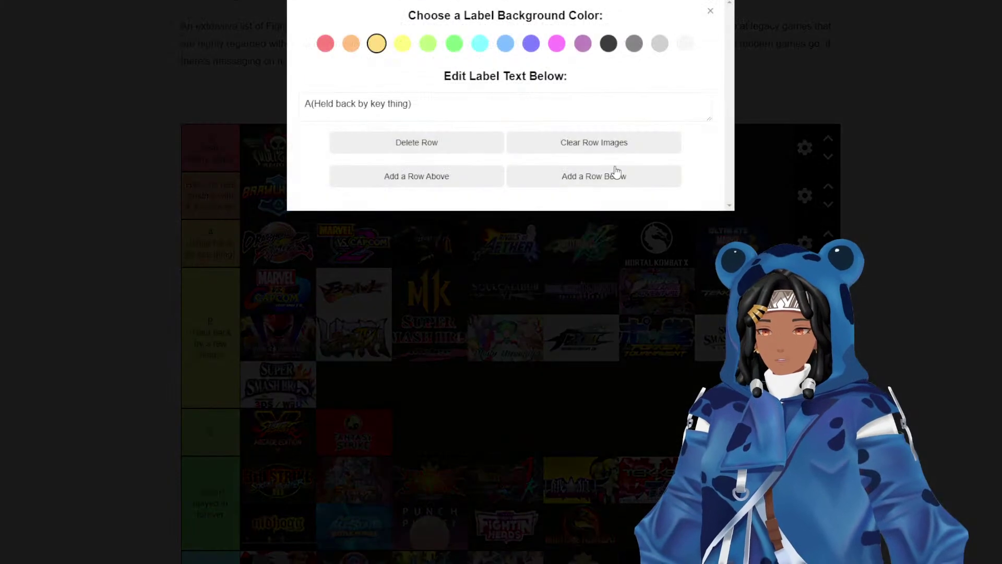
{"action": "left_click", "coordinate": [761, 34]}
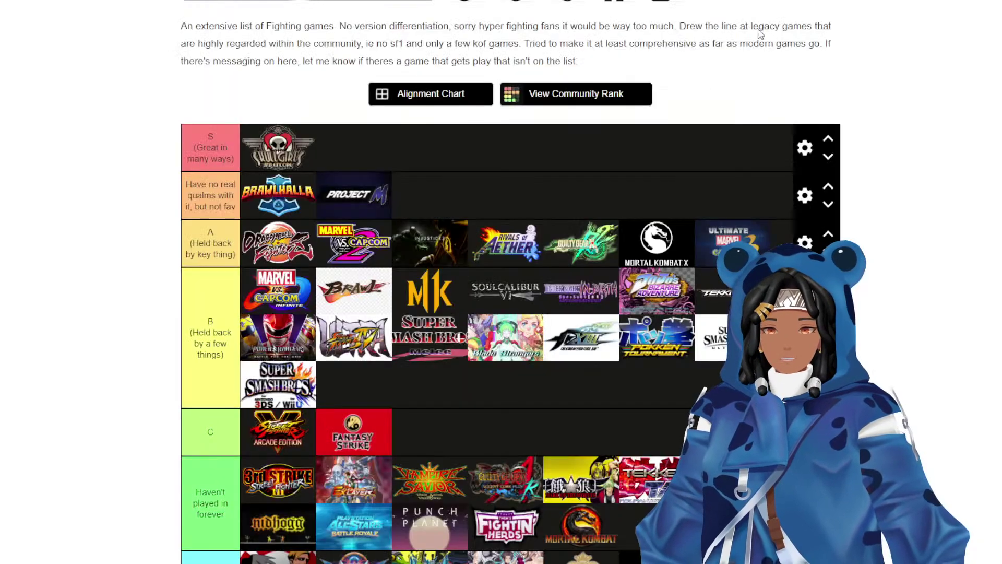
{"action": "left_click", "coordinate": [829, 235]}
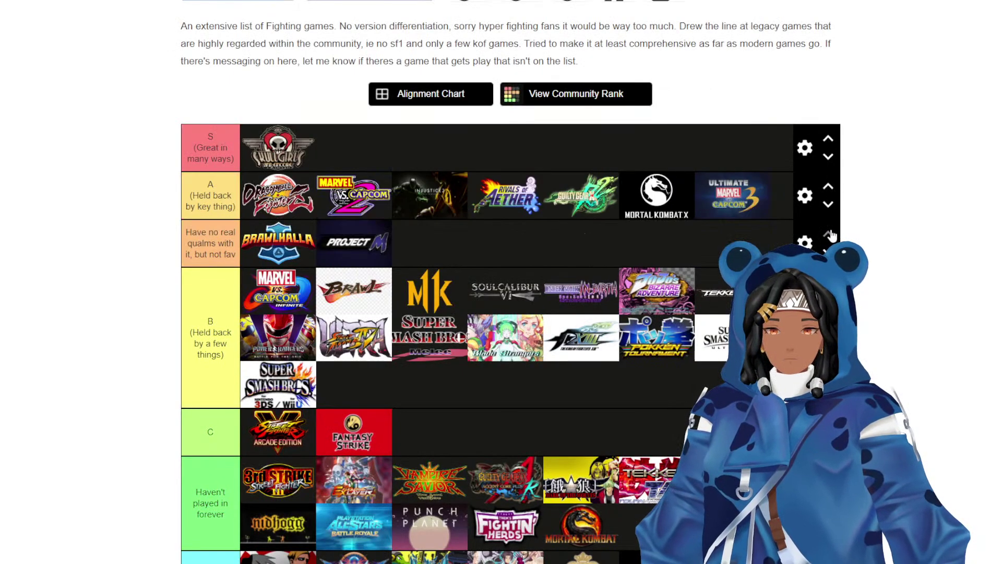
{"action": "left_click", "coordinate": [828, 187]}
{"action": "left_click", "coordinate": [828, 186]}
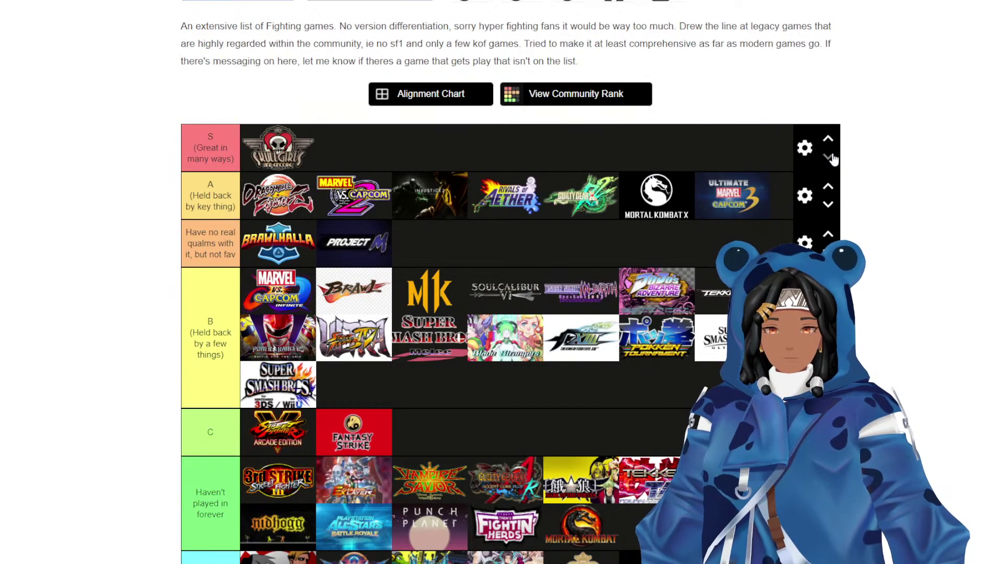
{"action": "left_click", "coordinate": [828, 186]}
{"action": "left_click", "coordinate": [828, 186]}
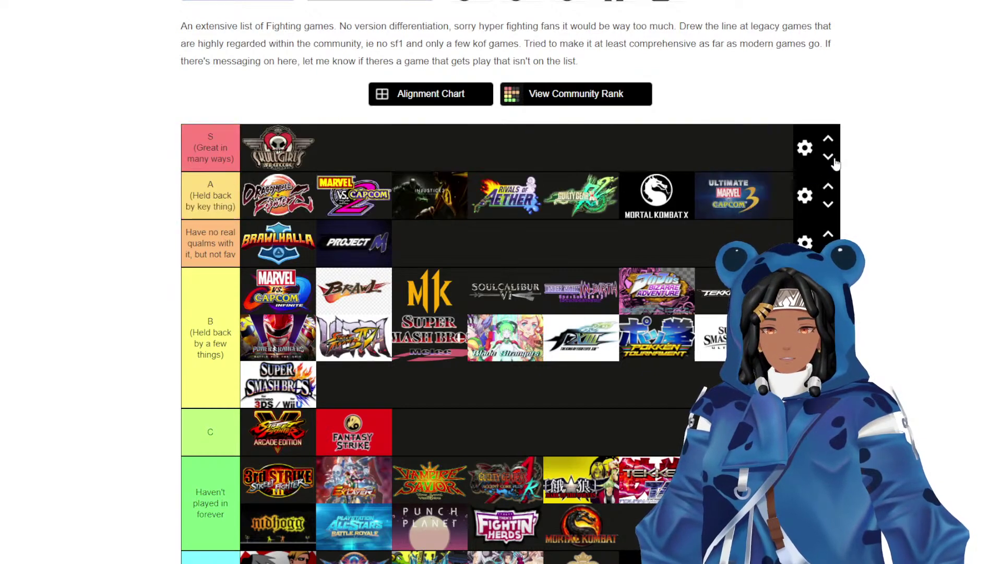
Set the A tier's label colour to orange and the "Have no real qualms with it, but not fav" label to yellow-orange.
{"action": "left_click", "coordinate": [805, 195]}
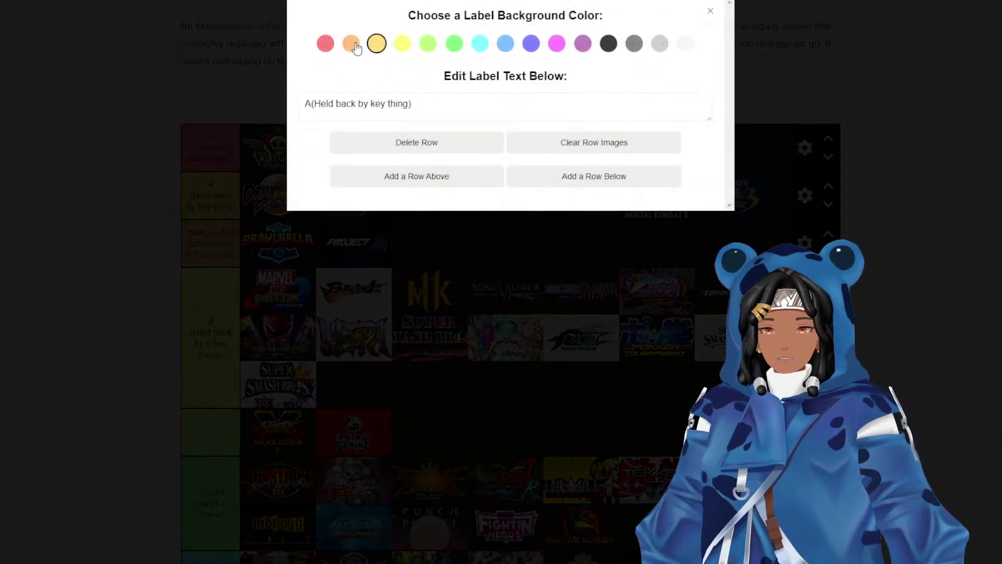
{"action": "left_click", "coordinate": [250, 214]}
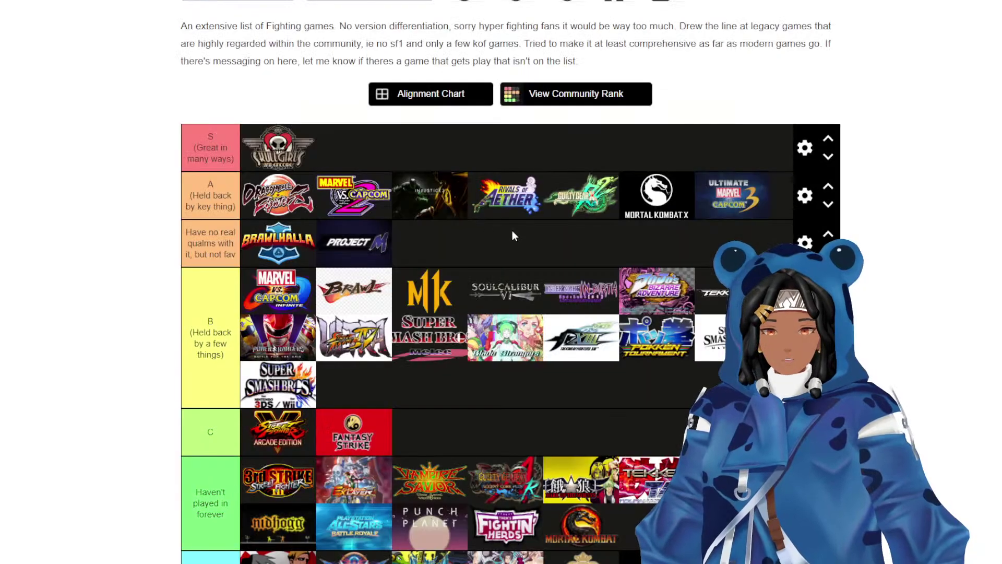
{"action": "left_click", "coordinate": [805, 242]}
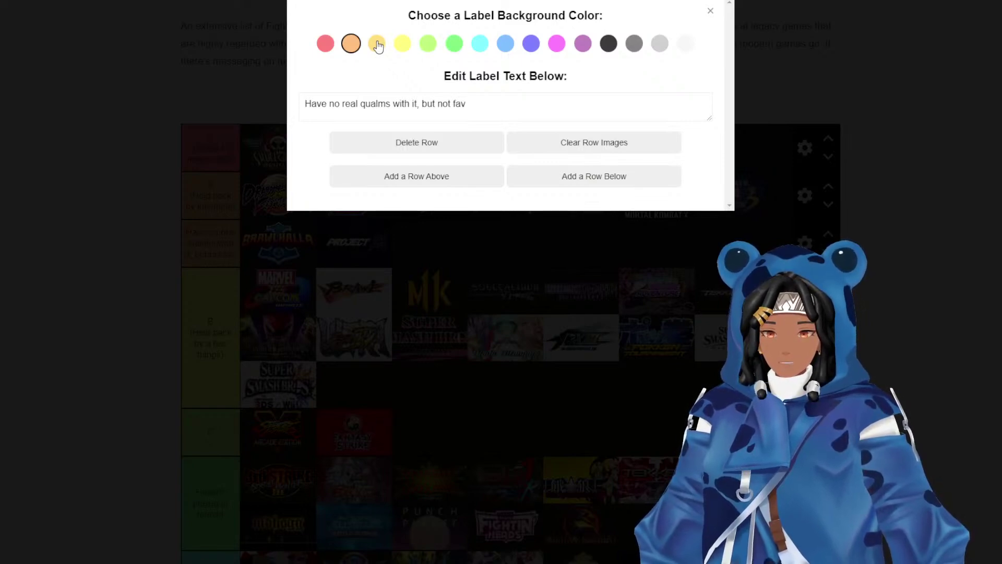
{"action": "left_click", "coordinate": [377, 43]}
{"action": "left_click", "coordinate": [253, 158]}
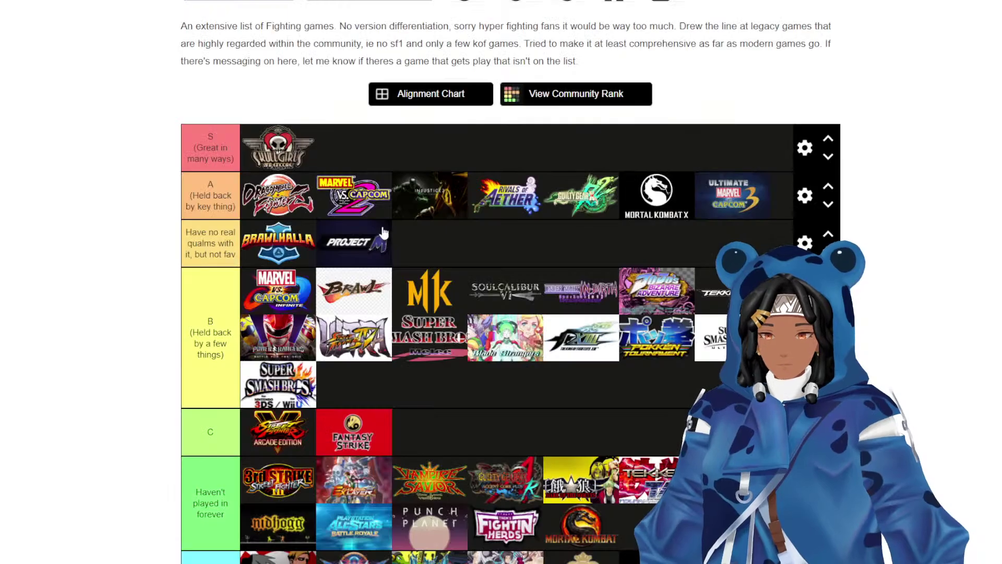
Move Project M ahead of Brawlhalla in the "Have no real qualms with it, but not fav" tier.
{"action": "left_click_drag", "start_coordinate": [374, 246], "coordinate": [251, 256]}
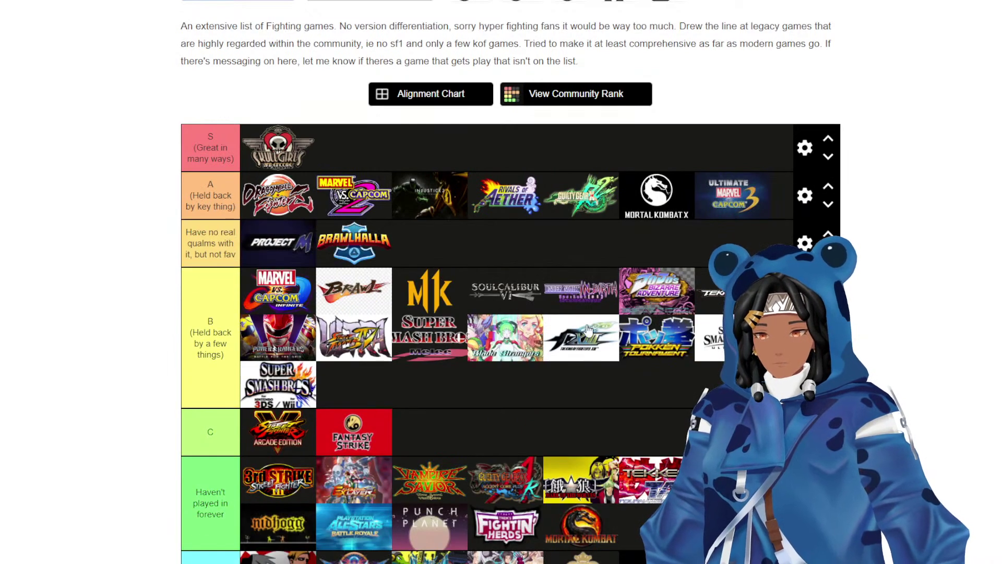
{"action": "scroll", "coordinate": [617, 261], "scroll_direction": "down", "scroll_amount": 1}
{"action": "scroll", "coordinate": [617, 260], "scroll_direction": "down", "scroll_amount": 1}
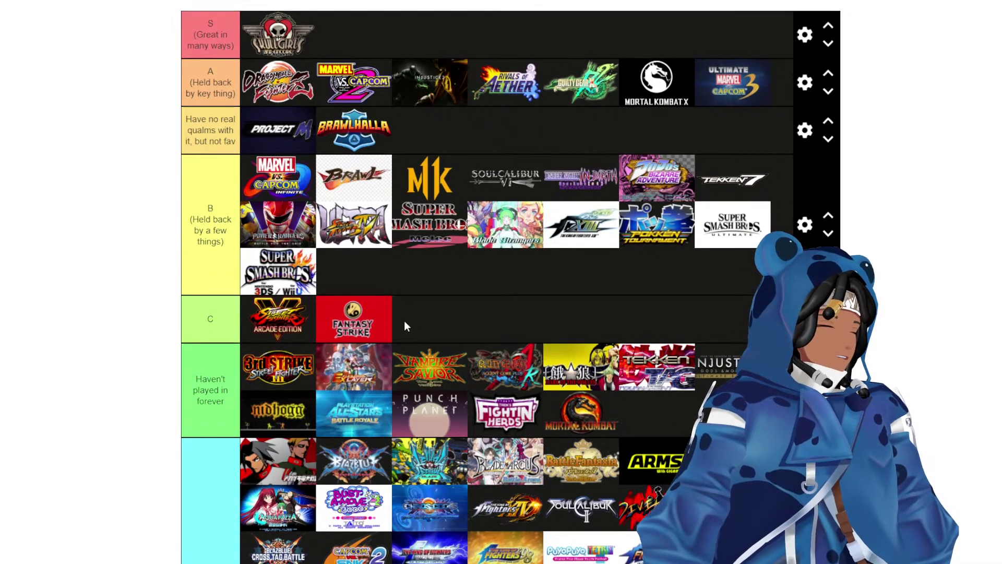
Move Super Smash Bros. Melee from the B tier into the "Have no real qualms with it" tier, between Project M and Brawlhalla.
{"action": "scroll", "coordinate": [405, 326], "scroll_direction": "up", "scroll_amount": 1}
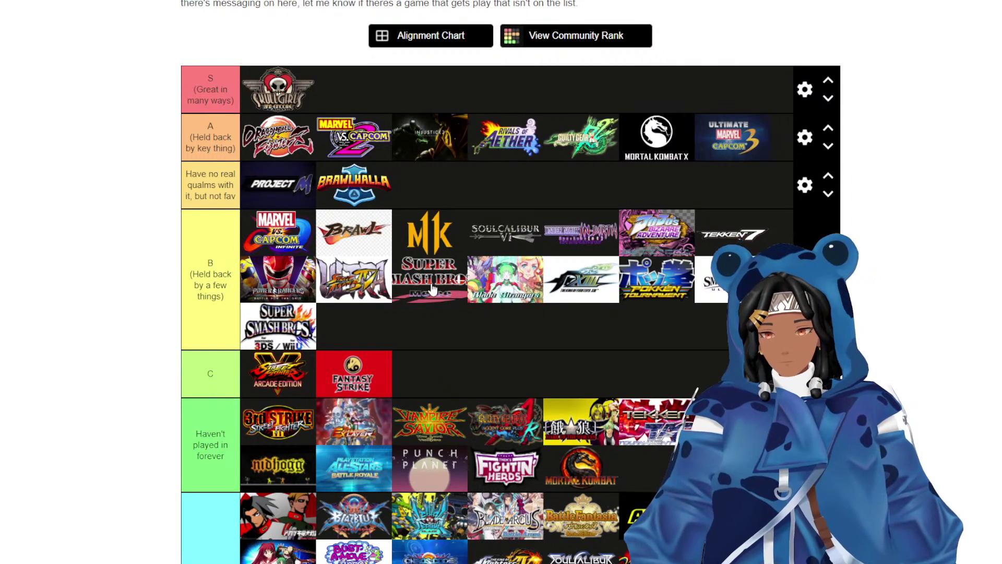
{"action": "left_click_drag", "start_coordinate": [432, 256], "coordinate": [445, 195]}
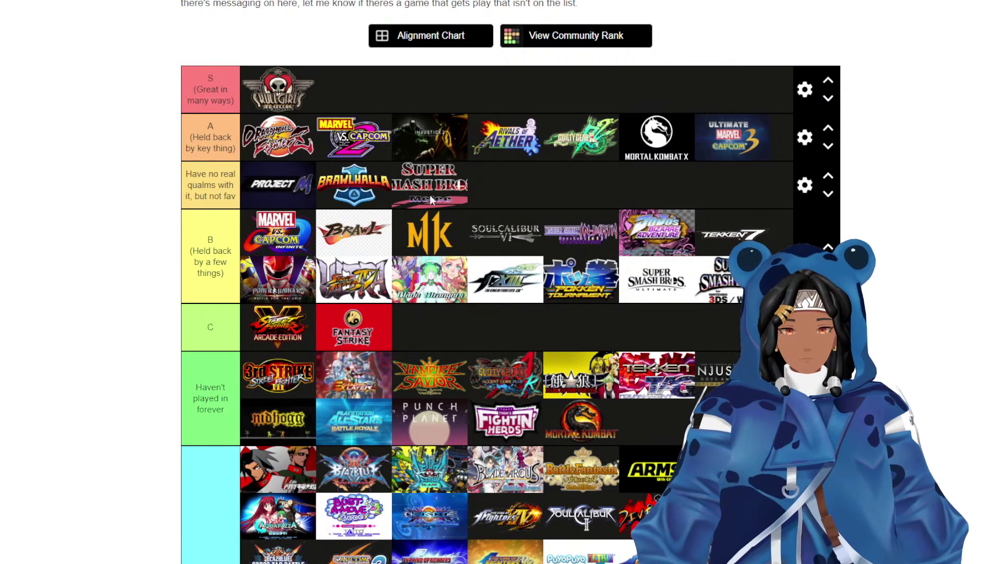
{"action": "left_click_drag", "start_coordinate": [435, 170], "coordinate": [356, 175]}
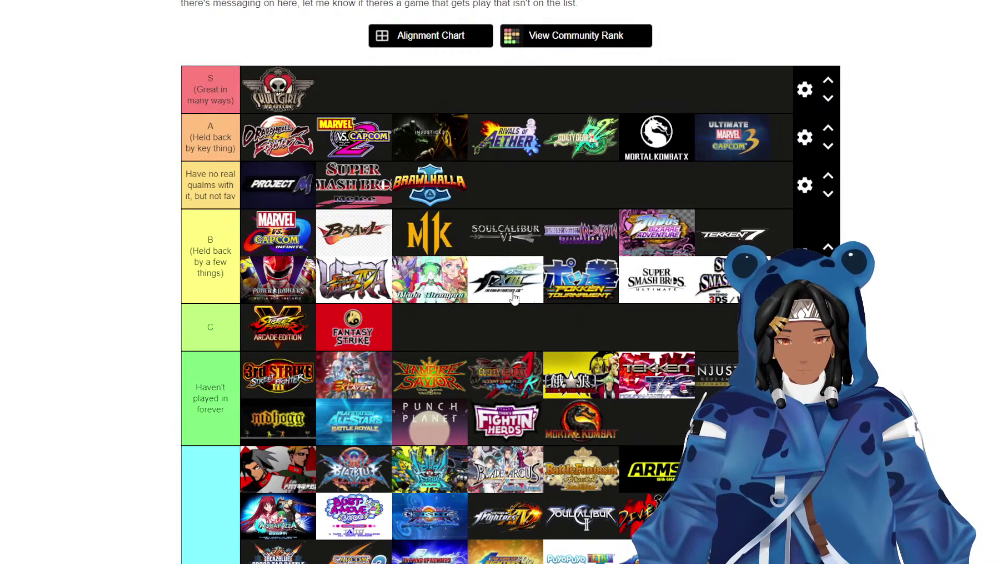
{"action": "mouse_move", "coordinate": [502, 295]}
{"action": "left_mouse_down"}
{"action": "mouse_move", "coordinate": [477, 201]}
{"action": "mouse_move", "coordinate": [515, 288]}
{"action": "mouse_move", "coordinate": [528, 292]}
{"action": "mouse_move", "coordinate": [520, 196]}
{"action": "mouse_move", "coordinate": [517, 304]}
{"action": "left_mouse_up"}
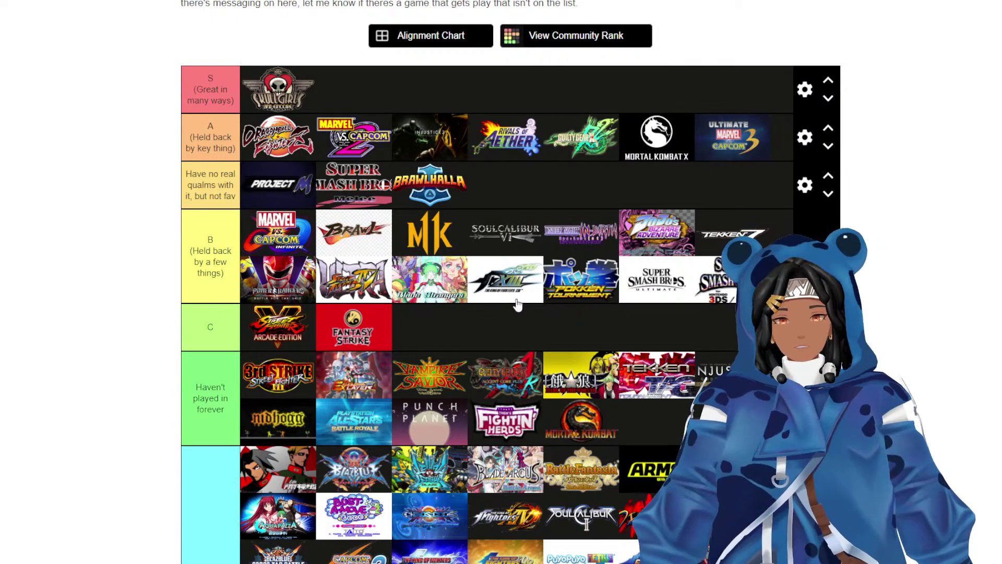
Leave the fighting games list for the site's home page and search the templates for "tekken 7".
{"action": "scroll", "coordinate": [516, 304], "scroll_direction": "down", "scroll_amount": 8}
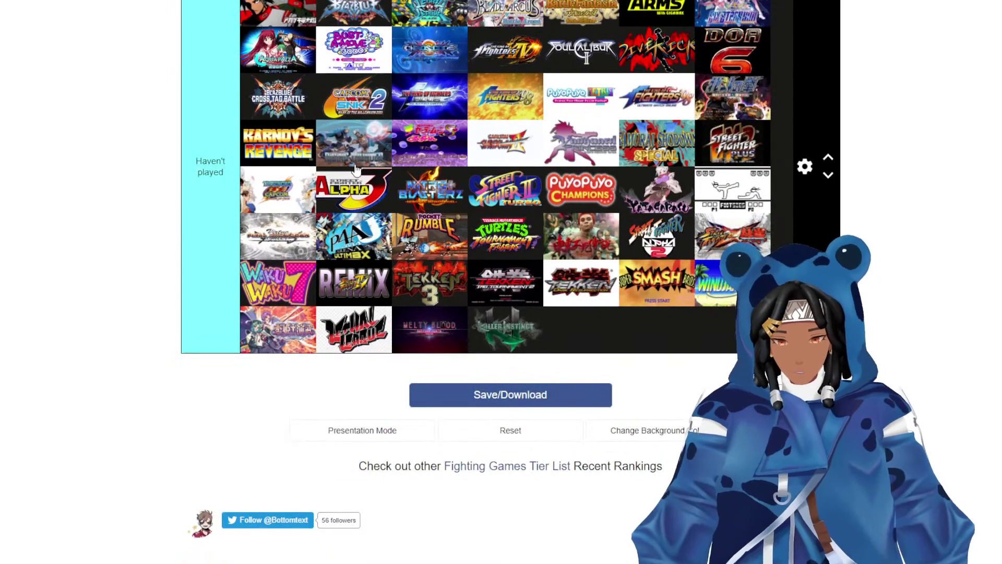
{"action": "scroll", "coordinate": [354, 169], "scroll_direction": "up", "scroll_amount": 12}
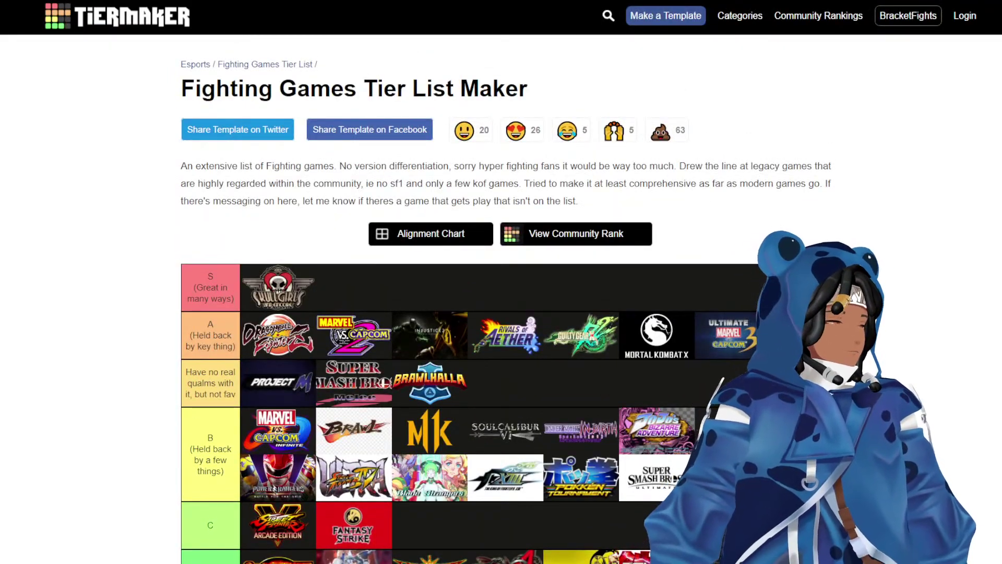
{"action": "left_click", "coordinate": [153, 14]}
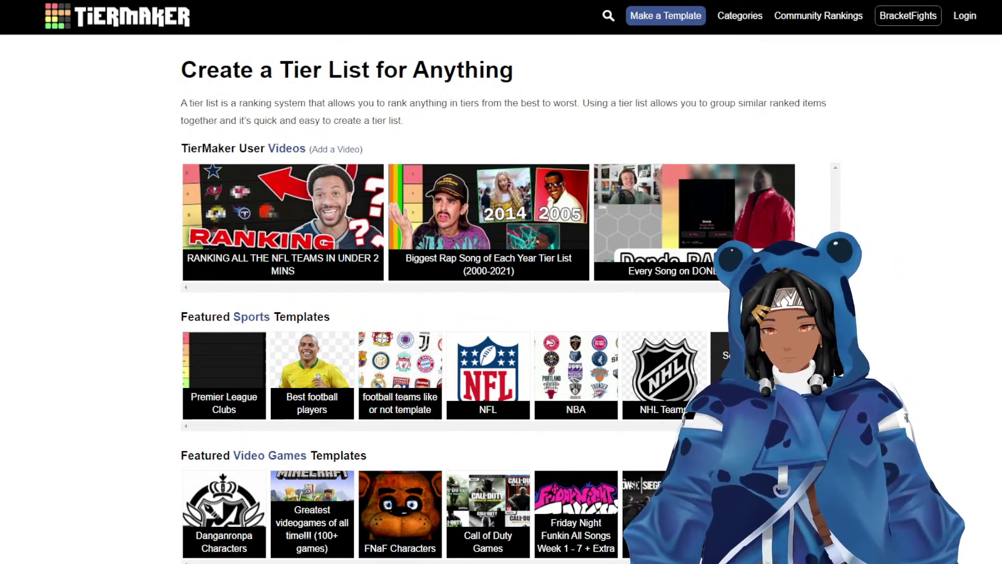
{"action": "left_click", "coordinate": [607, 18]}
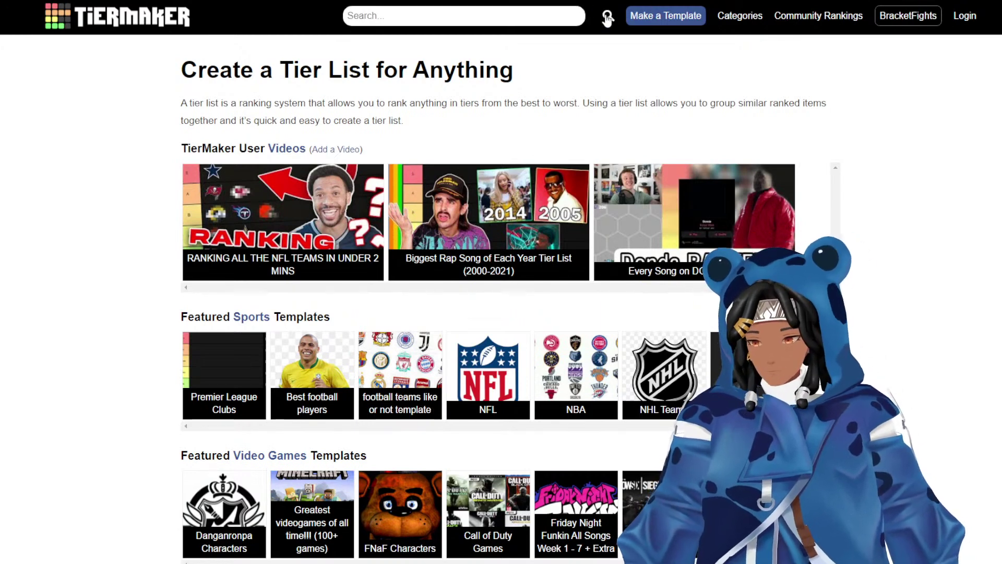
{"action": "left_click", "coordinate": [572, 13]}
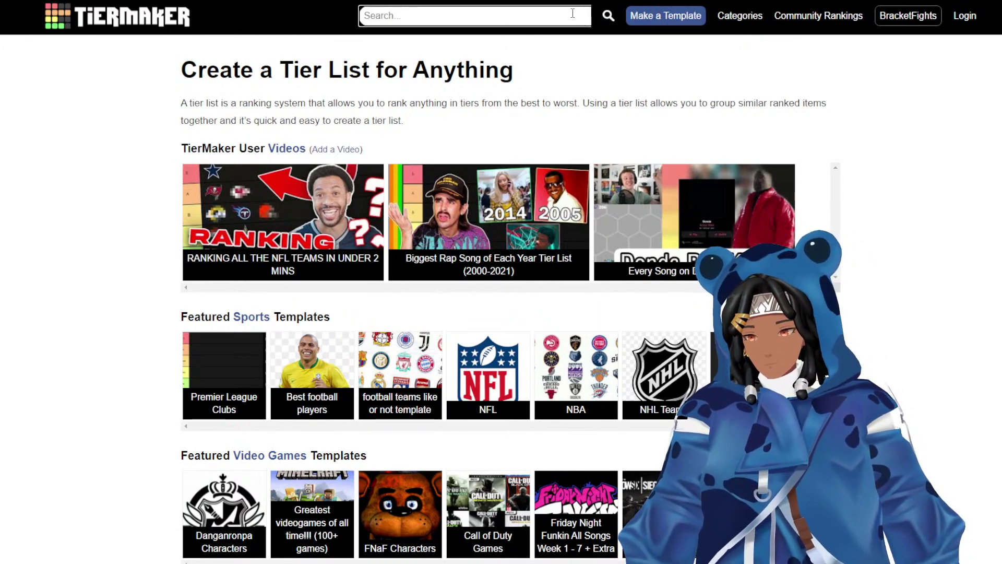
{"action": "type", "text": "tekken 78"}
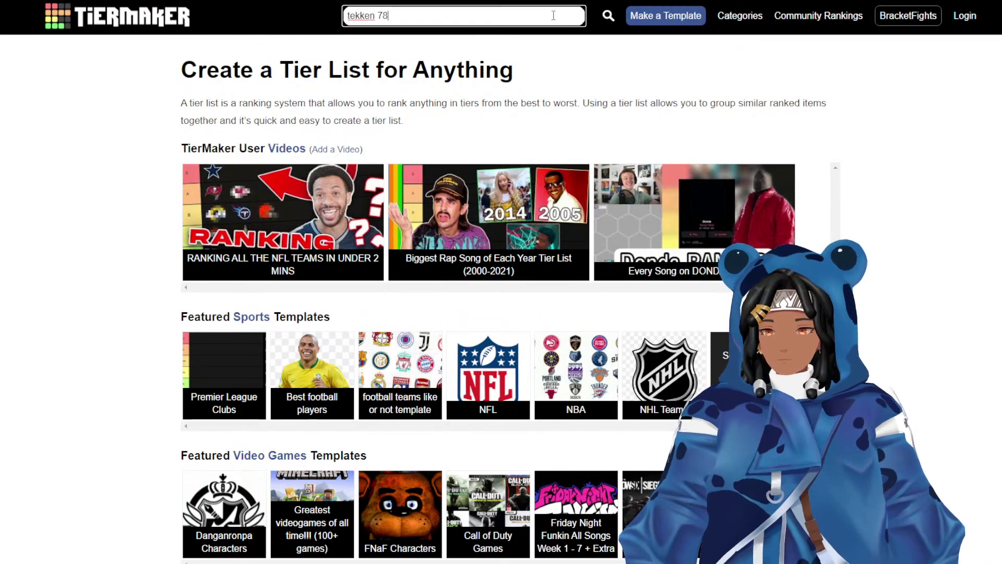
{"action": "key", "text": "BackSpace"}
{"action": "key", "text": "Return"}
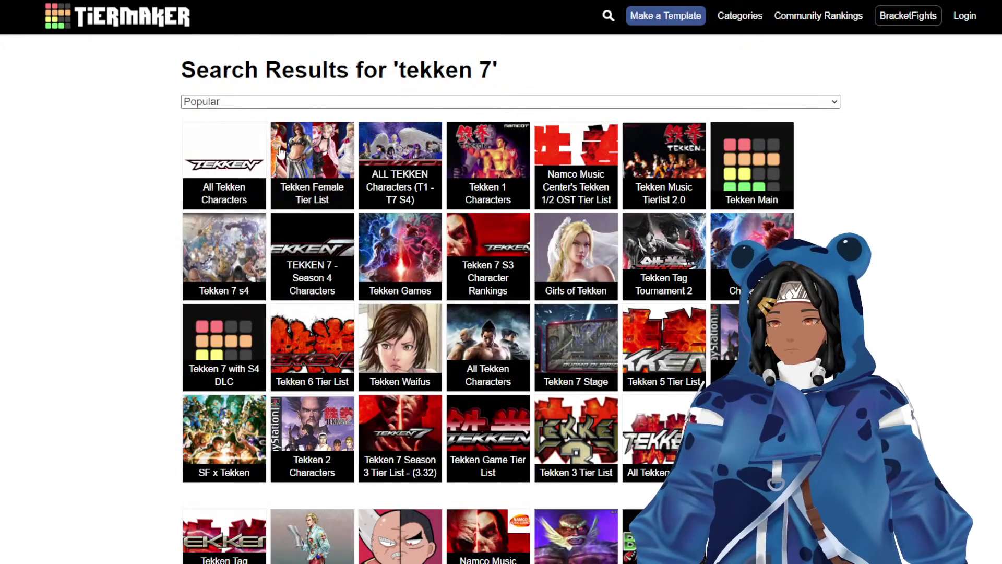
Open the first All Tekken Characters template from the search results and look over its empty tiers and character pool.
{"action": "left_click", "coordinate": [240, 156]}
{"action": "scroll", "coordinate": [261, 151], "scroll_direction": "down", "scroll_amount": 5}
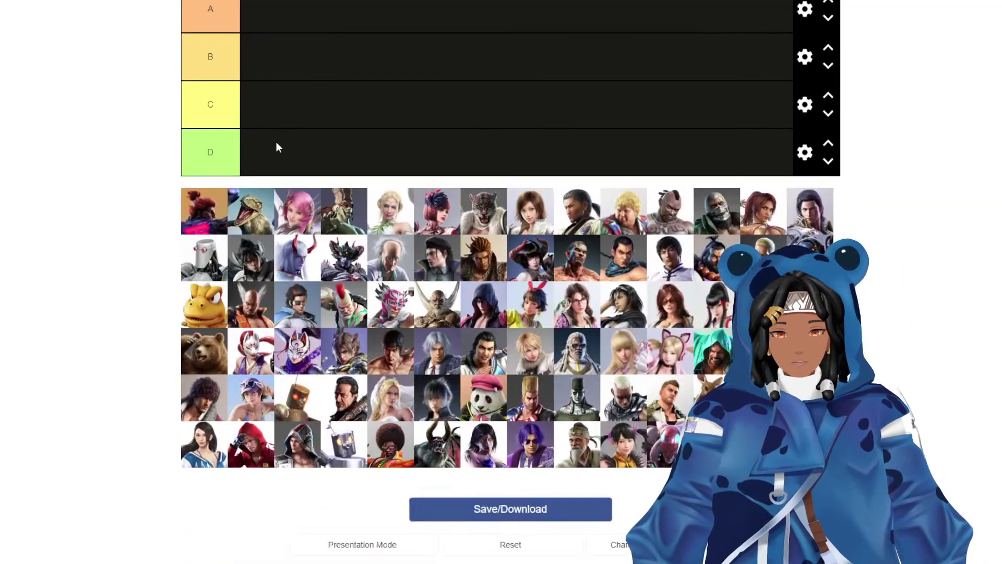
{"action": "scroll", "coordinate": [276, 144], "scroll_direction": "down", "scroll_amount": 2}
{"action": "scroll", "coordinate": [311, 146], "scroll_direction": "up", "scroll_amount": 4}
{"action": "scroll", "coordinate": [310, 141], "scroll_direction": "down", "scroll_amount": 1}
{"action": "scroll", "coordinate": [312, 140], "scroll_direction": "up", "scroll_amount": 1}
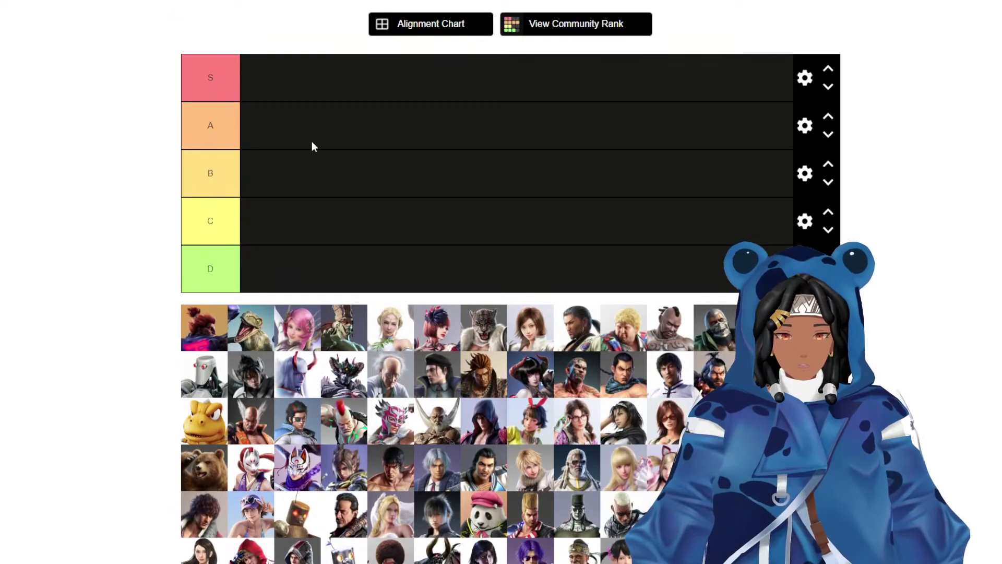
Place King, Leroy Smith and Akuma in the S tier, with Leroy first and Akuma last.
{"action": "scroll", "coordinate": [311, 141], "scroll_direction": "down", "scroll_amount": 1}
{"action": "left_click_drag", "start_coordinate": [808, 373], "coordinate": [353, 4]}
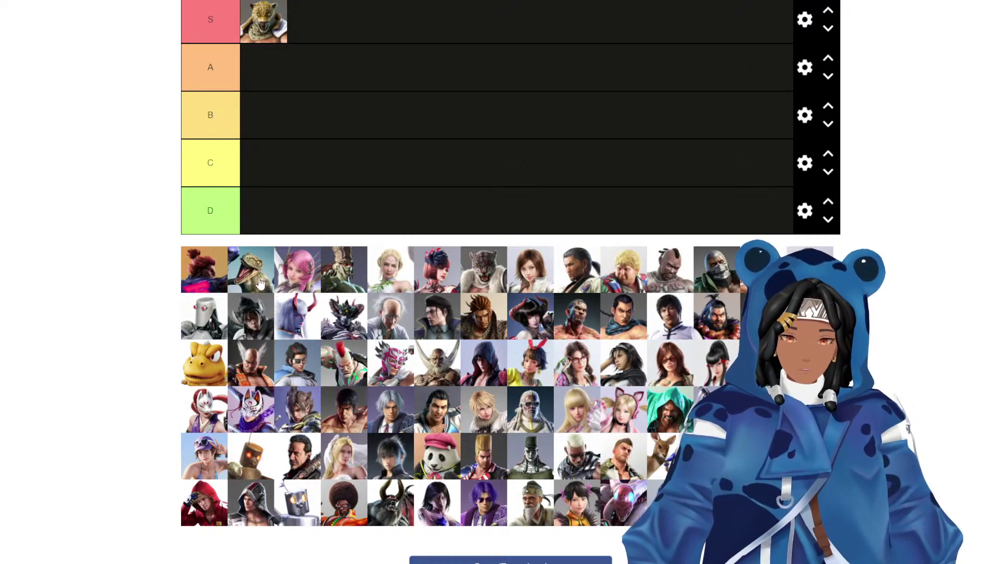
{"action": "left_click_drag", "start_coordinate": [543, 420], "coordinate": [268, 130]}
{"action": "scroll", "coordinate": [529, 205], "scroll_direction": "down", "scroll_amount": 2}
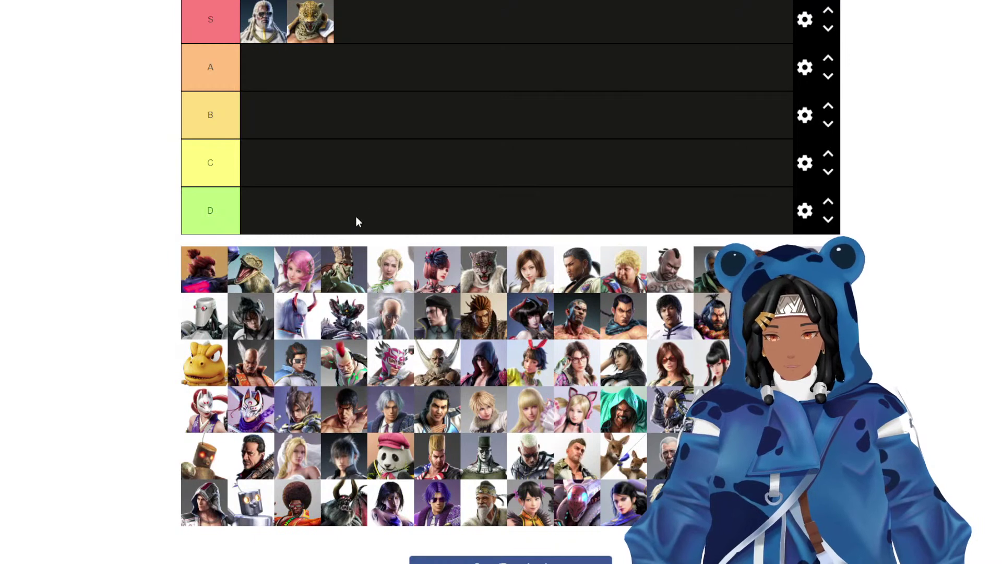
{"action": "scroll", "coordinate": [356, 223], "scroll_direction": "up", "scroll_amount": 1}
{"action": "left_click_drag", "start_coordinate": [206, 334], "coordinate": [447, 77]}
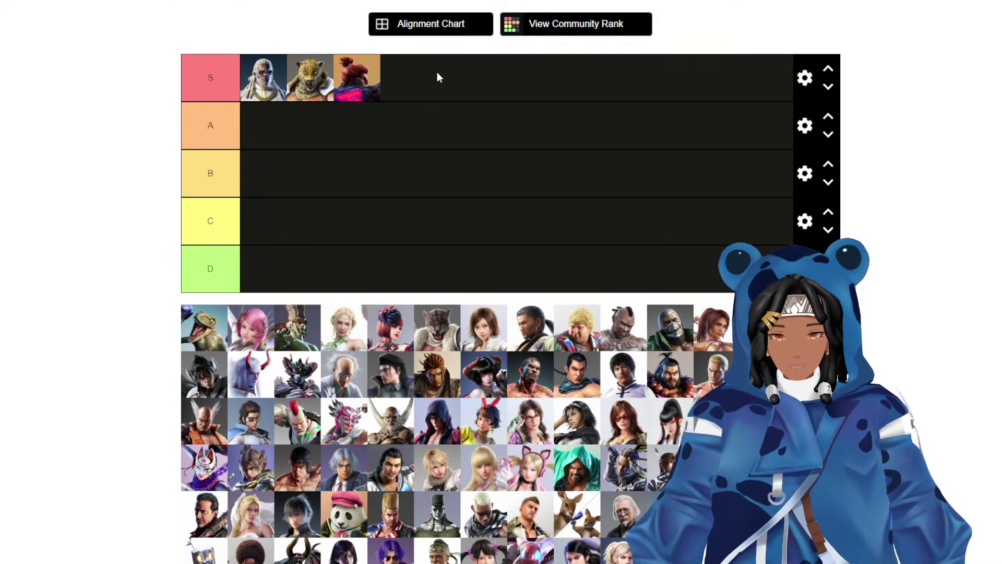
Add Armor King, Bryan Fury and Heihachi to the end of the S tier, in that order.
{"action": "scroll", "coordinate": [400, 240], "scroll_direction": "down", "scroll_amount": 1}
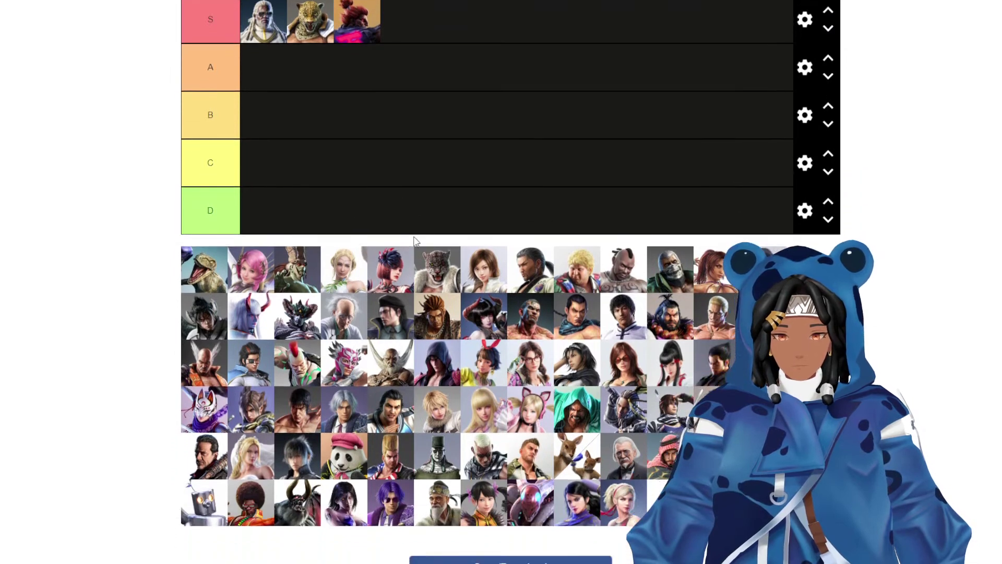
{"action": "left_click_drag", "start_coordinate": [444, 266], "coordinate": [397, 57]}
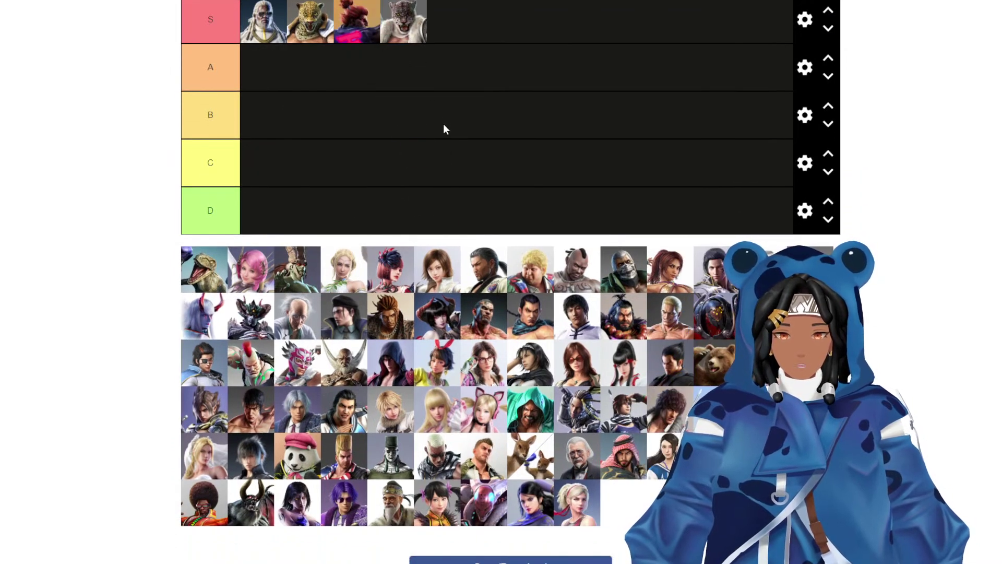
{"action": "left_click_drag", "start_coordinate": [670, 334], "coordinate": [563, 38]}
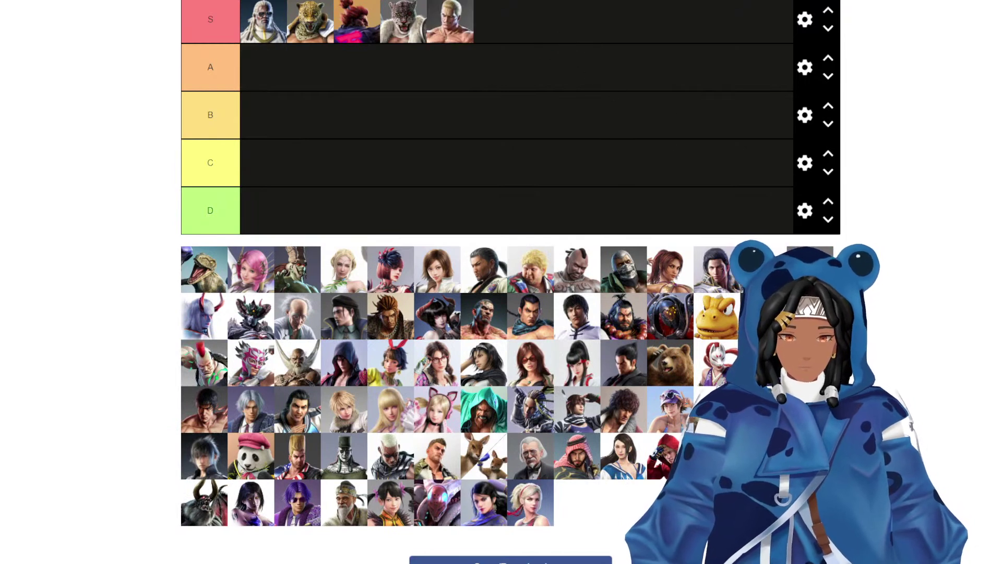
{"action": "left_click_drag", "start_coordinate": [204, 362], "coordinate": [622, 7]}
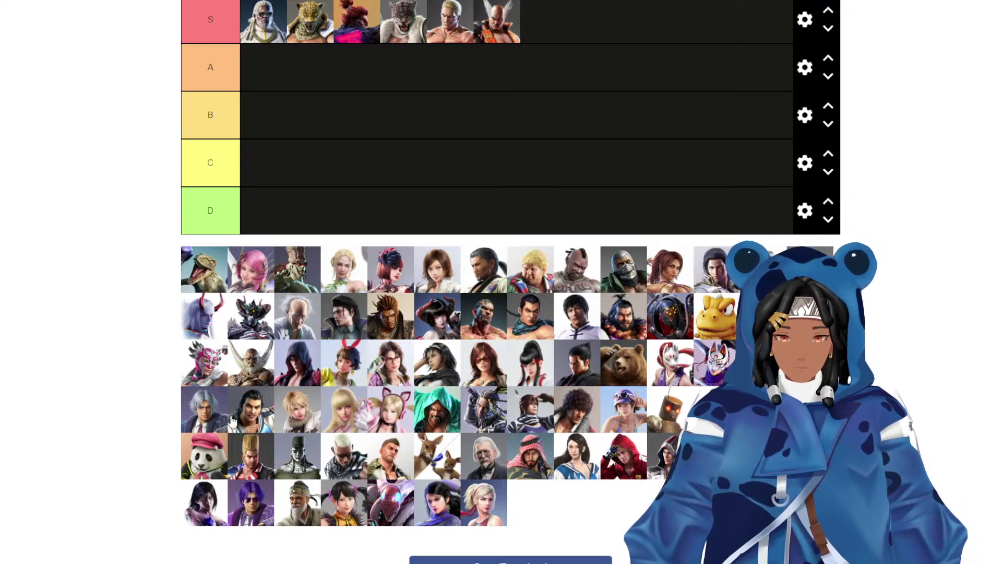
Add Panda, Kuma, Kazuya and Noctis to the end of the S tier, in that order.
{"action": "left_click_drag", "start_coordinate": [202, 452], "coordinate": [543, 24]}
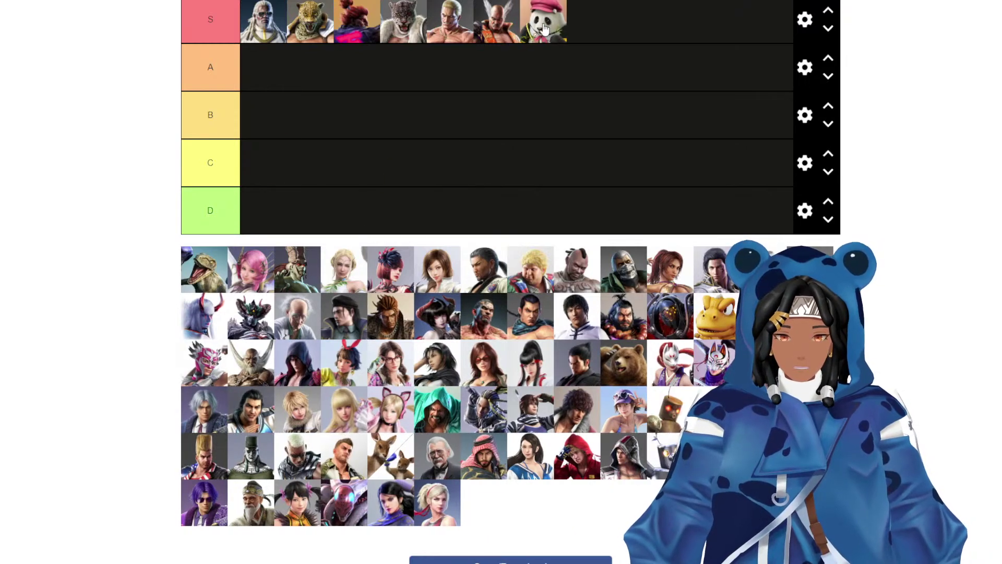
{"action": "left_click_drag", "start_coordinate": [613, 360], "coordinate": [600, 24]}
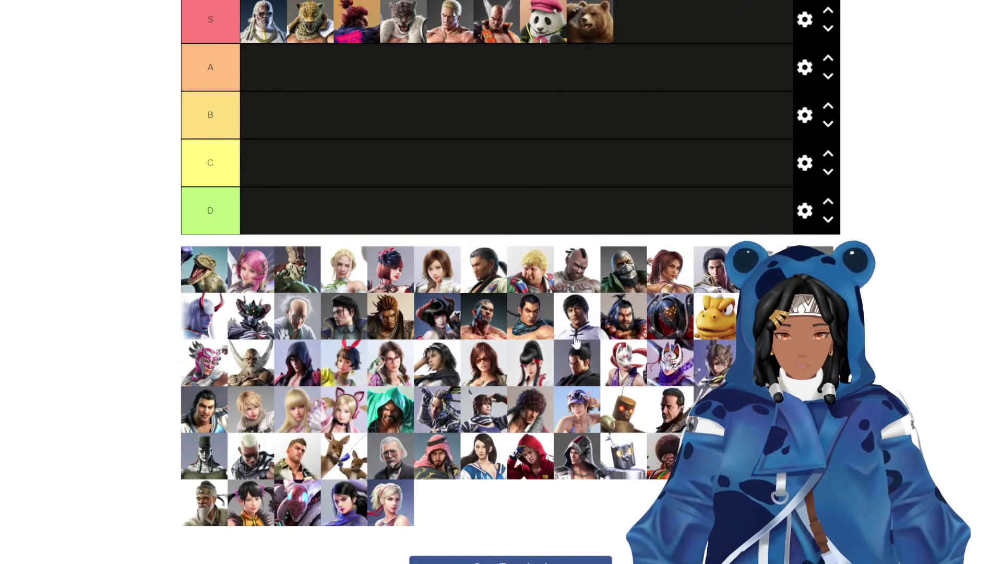
{"action": "left_click_drag", "start_coordinate": [574, 375], "coordinate": [650, 24]}
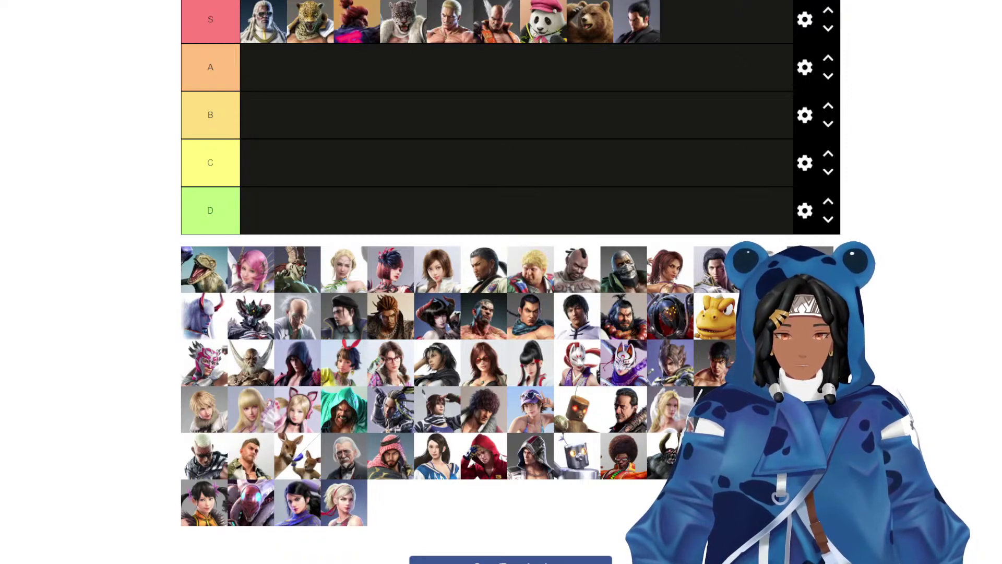
{"action": "left_click_drag", "start_coordinate": [741, 365], "coordinate": [683, 23]}
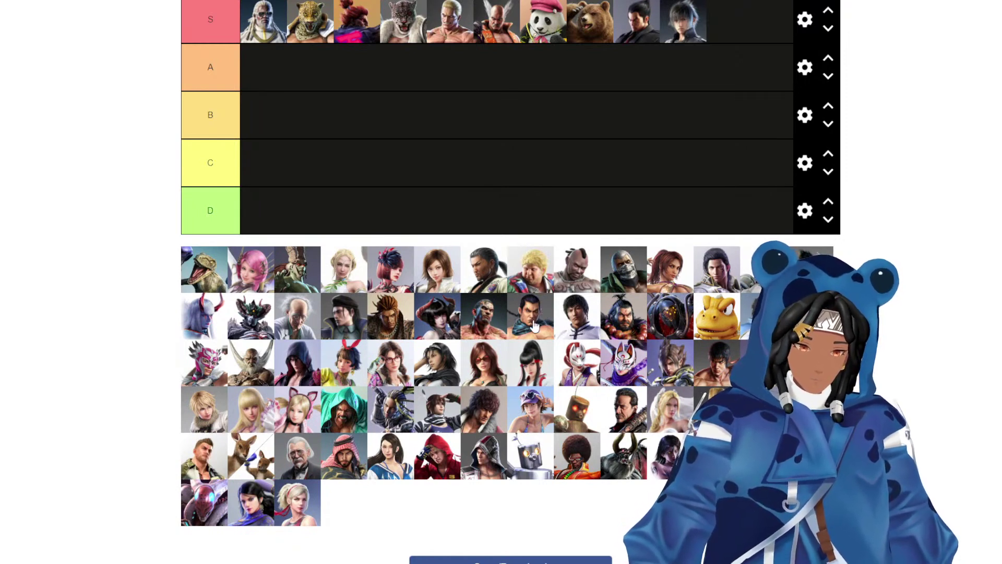
{"action": "scroll", "coordinate": [534, 324], "scroll_direction": "up", "scroll_amount": 1}
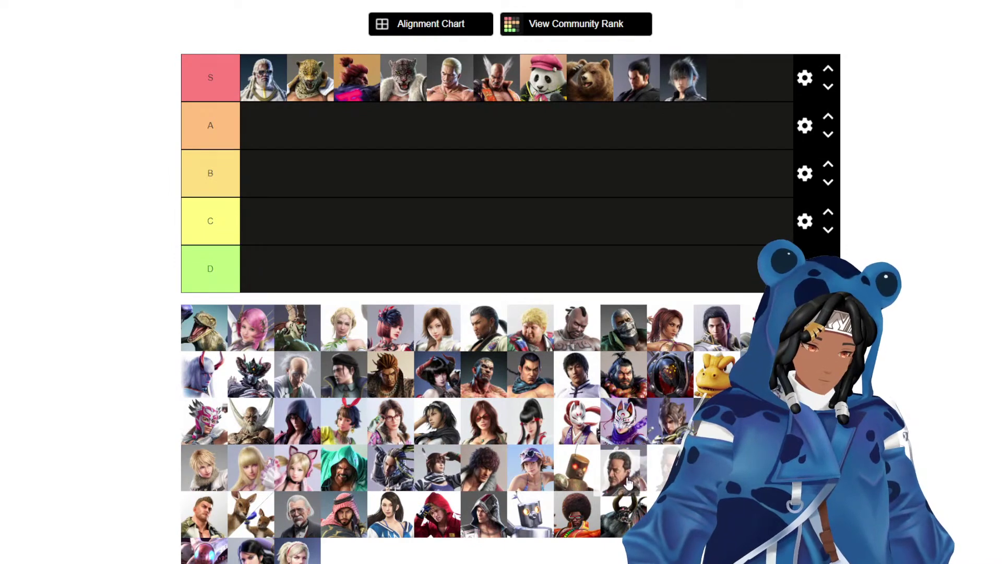
{"action": "scroll", "coordinate": [281, 266], "scroll_direction": "up", "scroll_amount": 3}
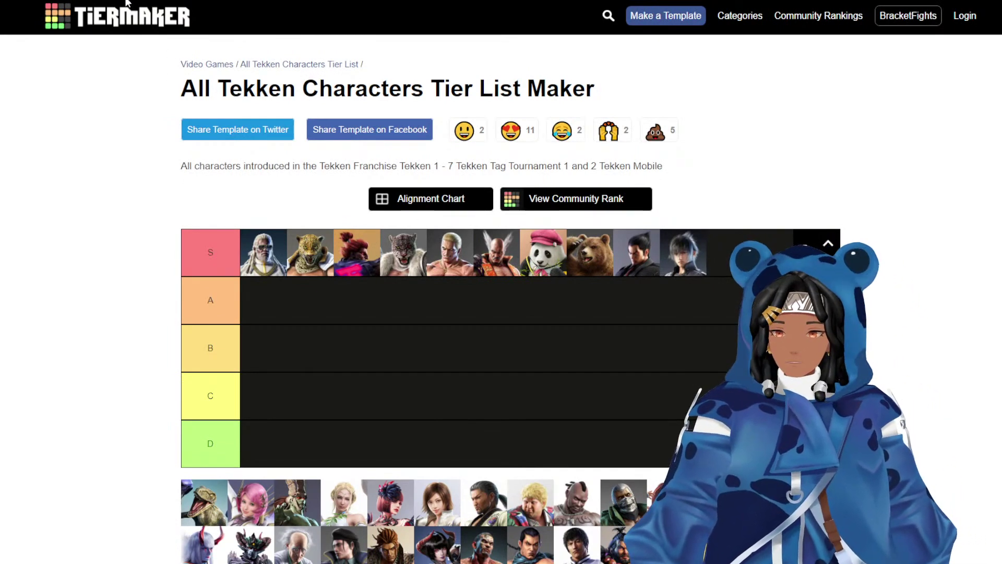
Return to the home page, open the Biggest Rap Song of Each Year Tier List (2000-2021) video and continue to it on YouTube.
{"action": "left_click", "coordinate": [138, 17]}
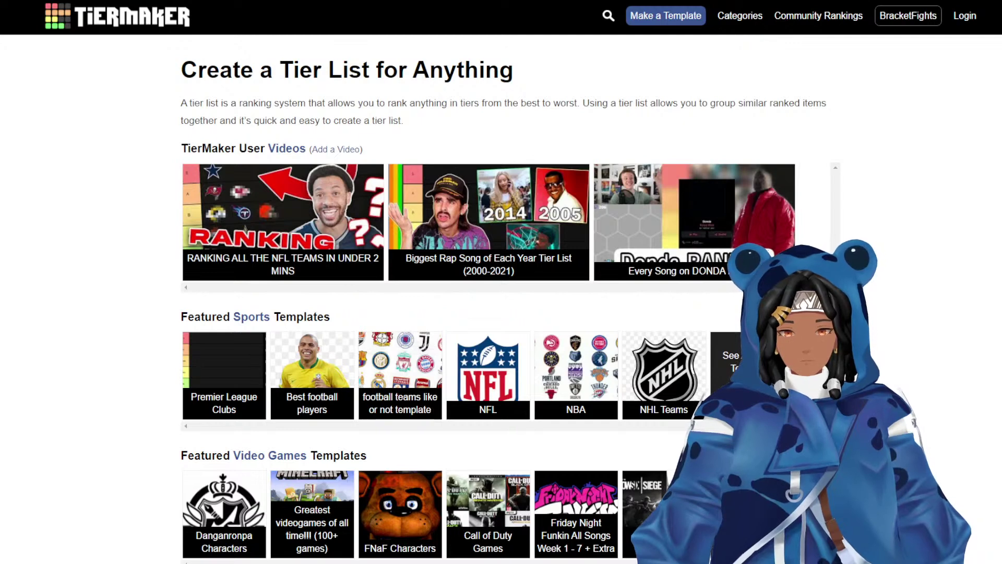
{"action": "scroll", "coordinate": [456, 80], "scroll_direction": "down", "scroll_amount": 2}
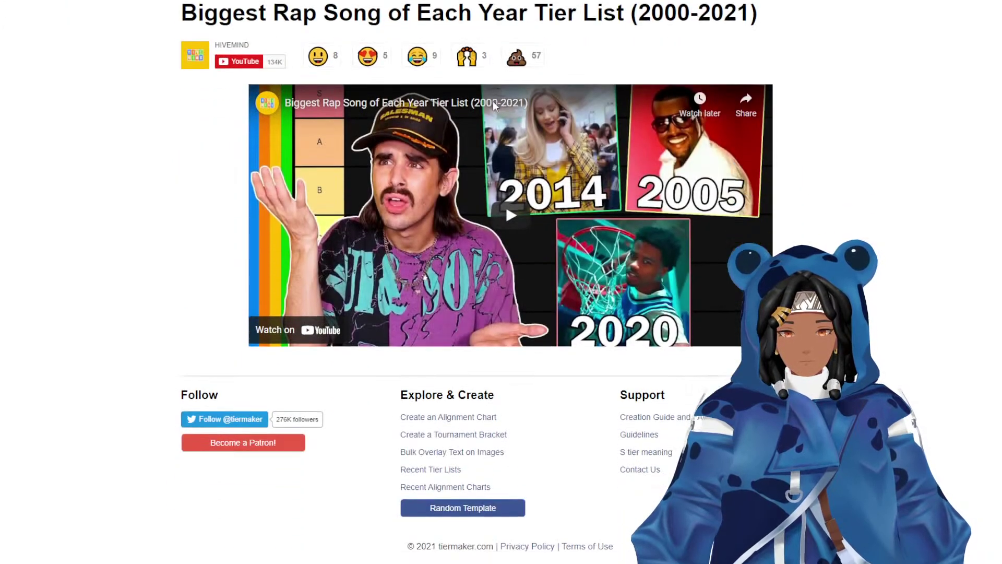
{"action": "scroll", "coordinate": [416, 49], "scroll_direction": "up", "scroll_amount": 1}
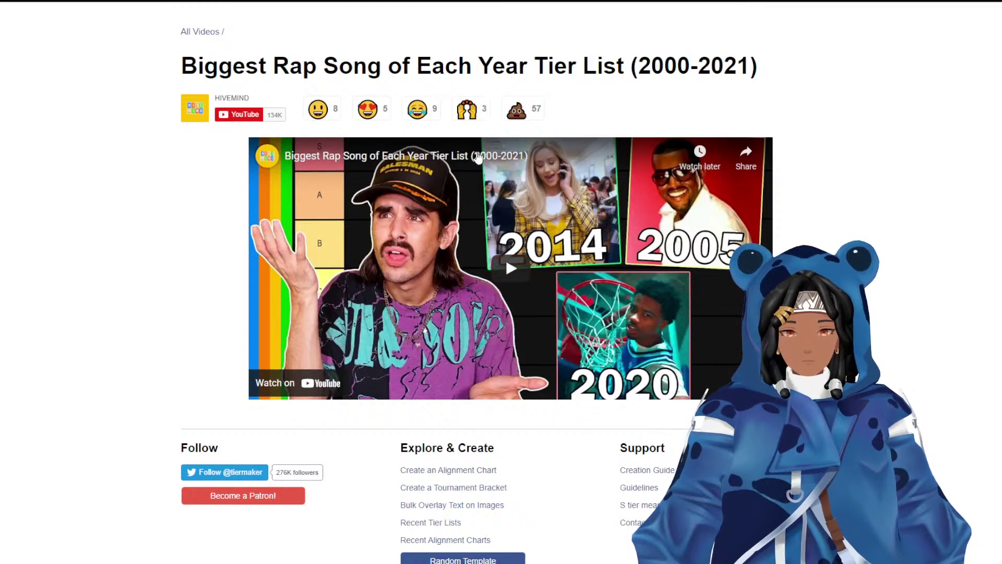
{"action": "left_click", "coordinate": [478, 156]}
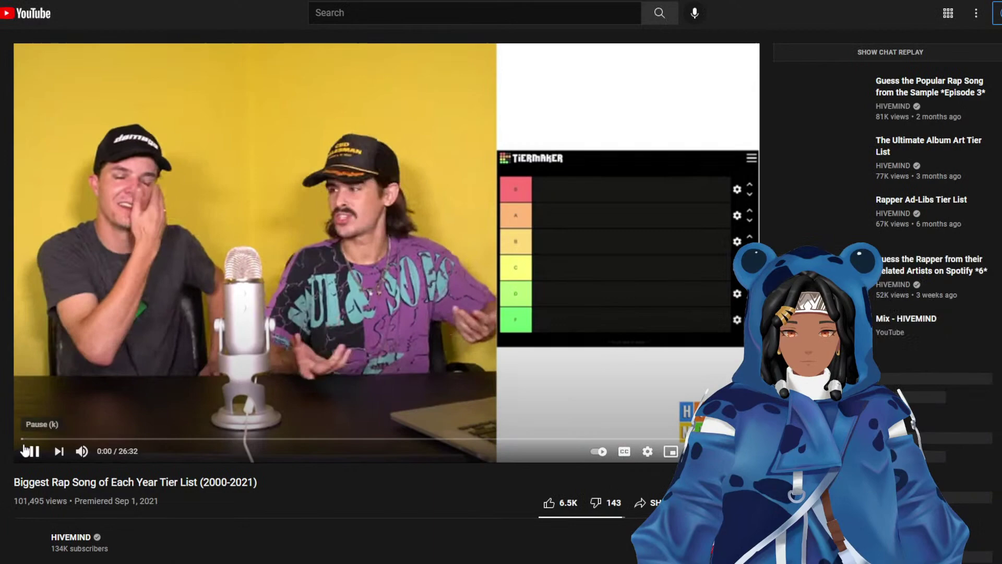
Pause the video, expand its description and follow the "Make your own" link to the TierMaker template.
{"action": "left_click", "coordinate": [33, 449]}
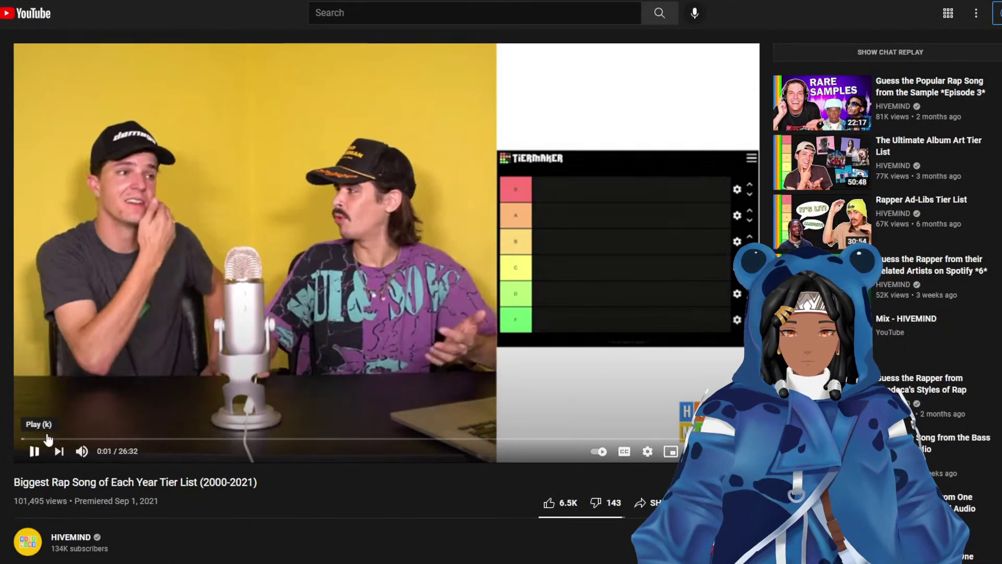
{"action": "scroll", "coordinate": [242, 355], "scroll_direction": "down", "scroll_amount": 6}
{"action": "left_click", "coordinate": [82, 254]}
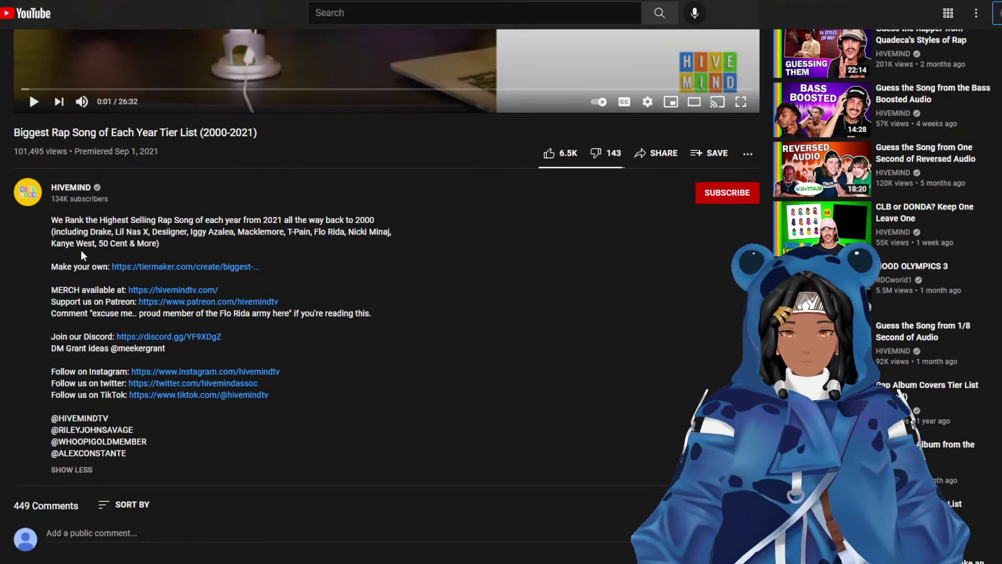
{"action": "left_click", "coordinate": [162, 267]}
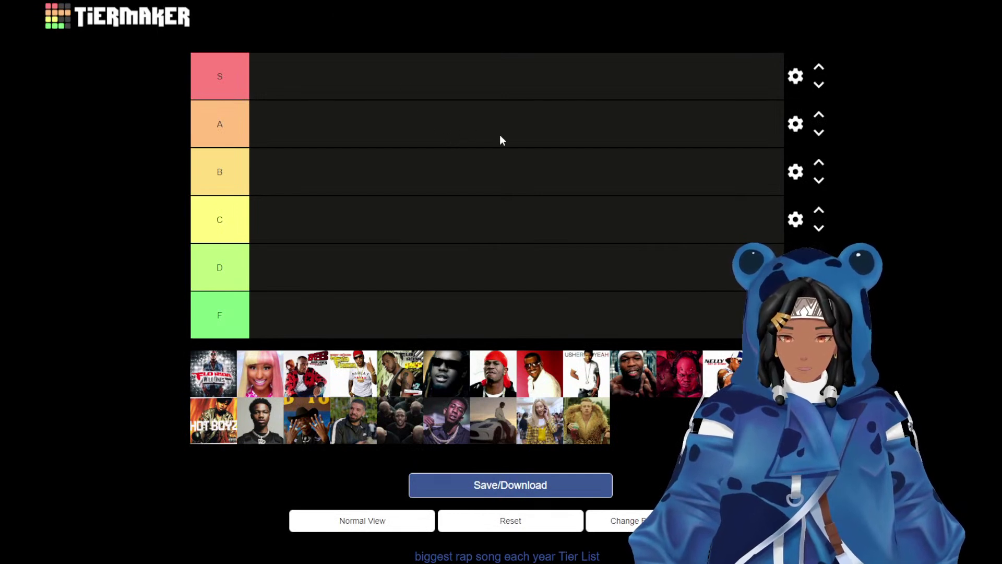
Place the fifth song cover from the pool's upper row in the S tier of the rap song list.
{"action": "scroll", "coordinate": [656, 276], "scroll_direction": "down", "scroll_amount": 1}
{"action": "scroll", "coordinate": [658, 255], "scroll_direction": "up", "scroll_amount": 1}
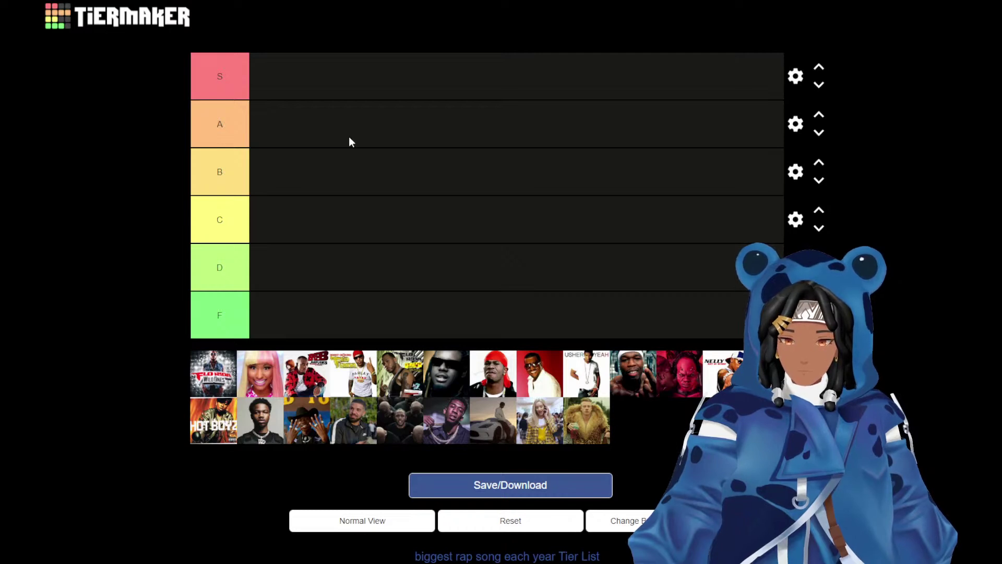
{"action": "left_click_drag", "start_coordinate": [401, 363], "coordinate": [363, 83]}
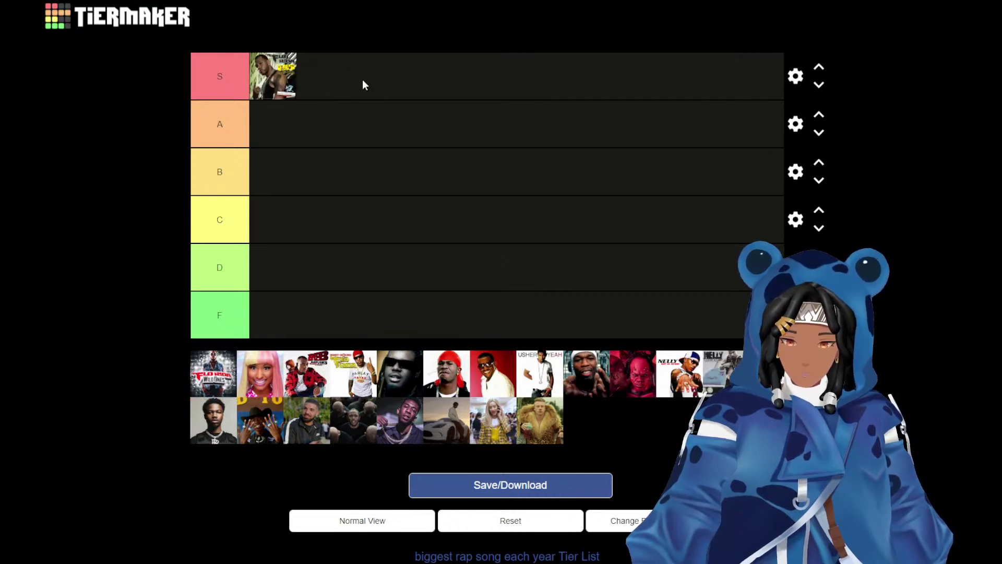
Place the dark sunglasses cover first in the S tier, and append the red-bandana cover and the white-suit cover on red background.
{"action": "left_click_drag", "start_coordinate": [405, 364], "coordinate": [269, 79]}
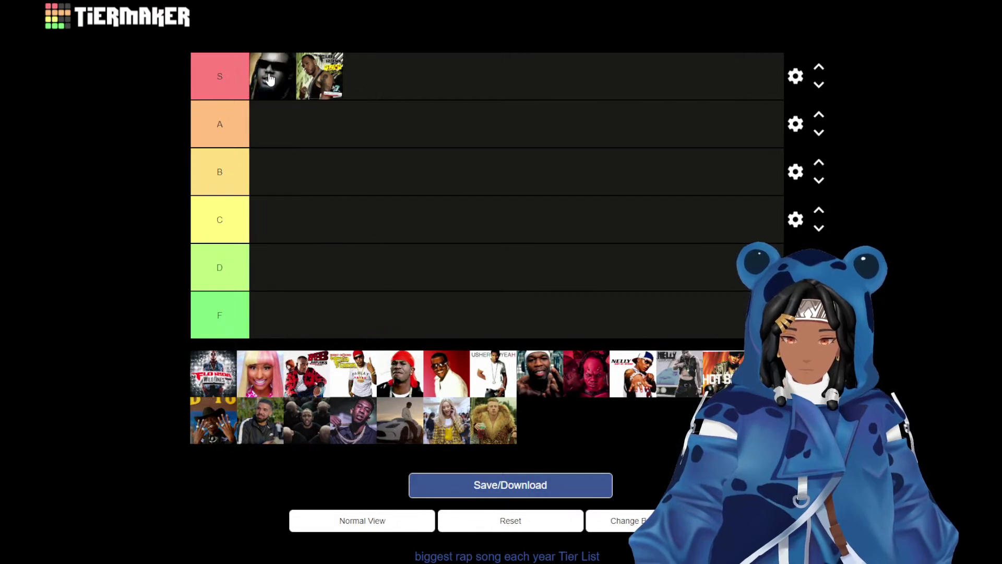
{"action": "left_click_drag", "start_coordinate": [405, 385], "coordinate": [372, 84]}
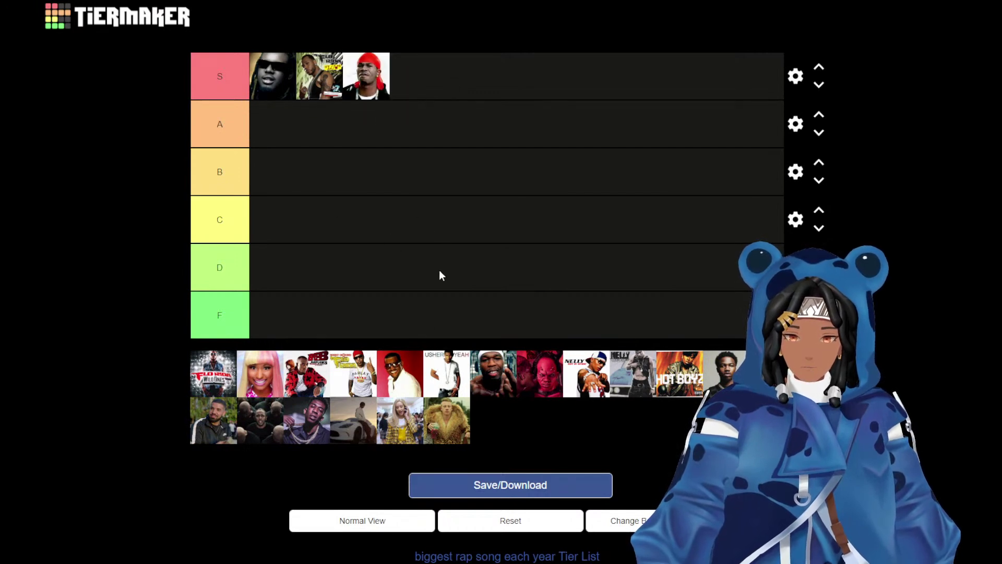
{"action": "left_click_drag", "start_coordinate": [394, 387], "coordinate": [384, 291]}
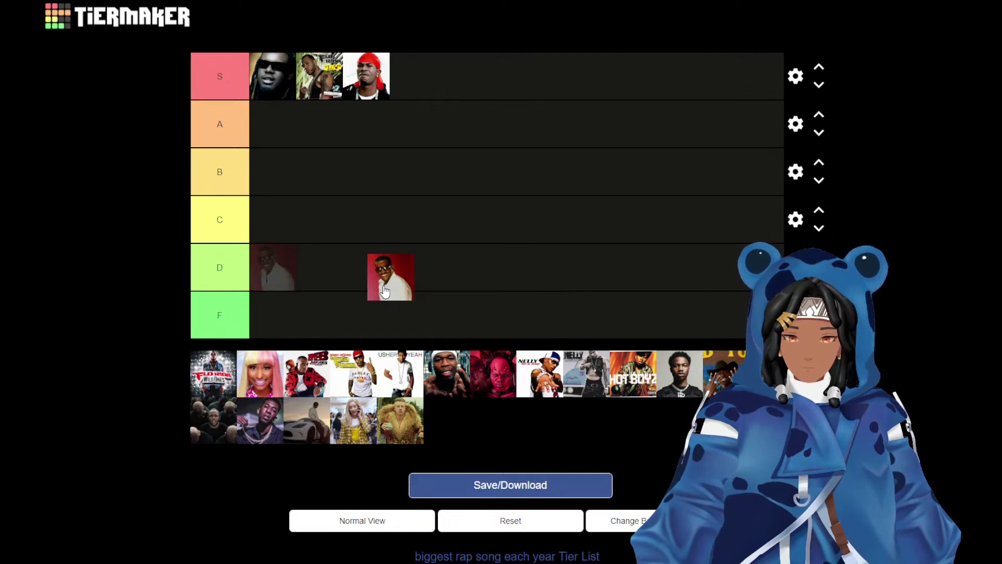
{"action": "left_click_drag", "start_coordinate": [385, 291], "coordinate": [455, 110]}
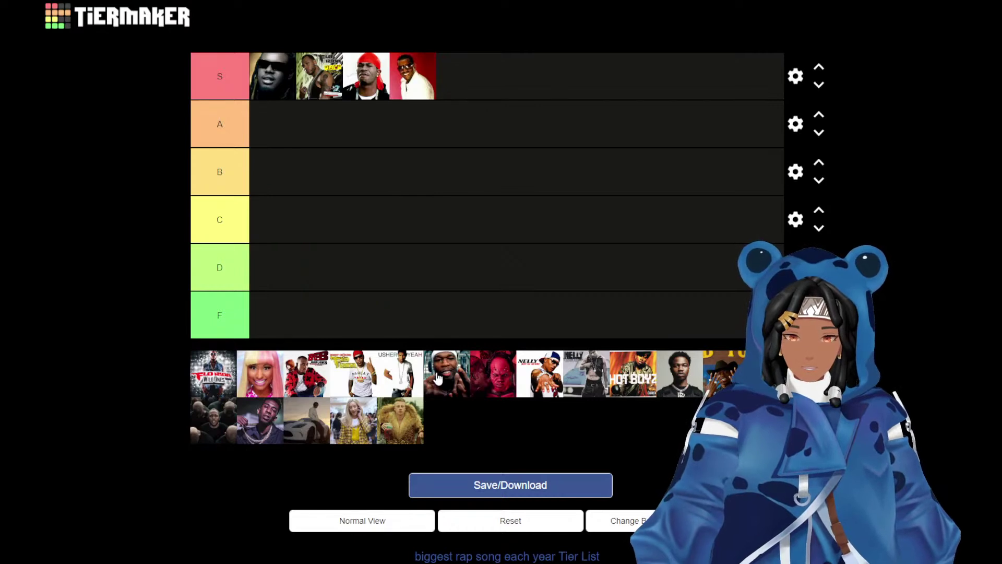
Insert the white-beanie cover fourth in the S tier, and append the Usher Yeah, red-tinted face and grey Nelly car covers.
{"action": "left_click_drag", "start_coordinate": [438, 377], "coordinate": [412, 78]}
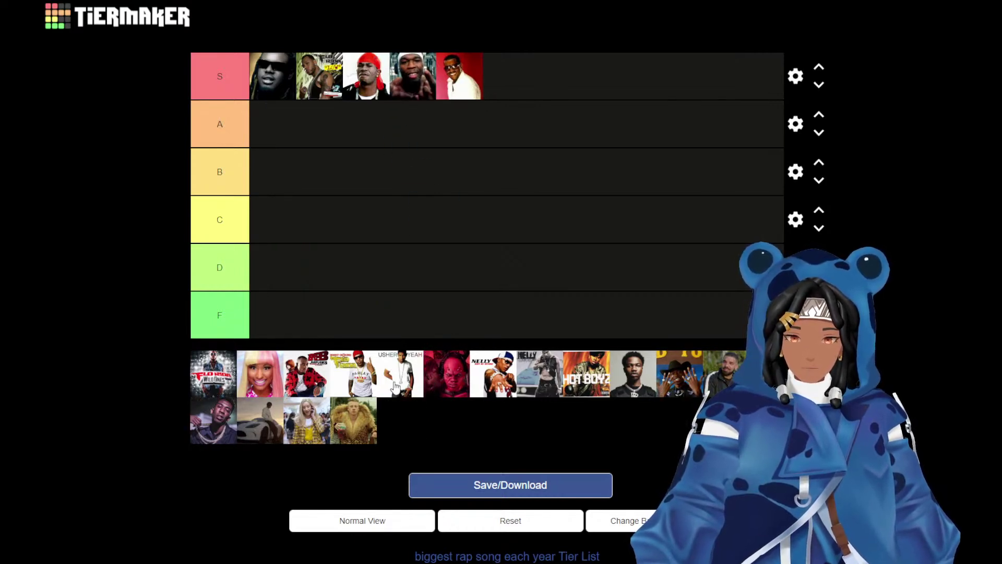
{"action": "left_click_drag", "start_coordinate": [377, 392], "coordinate": [514, 78]}
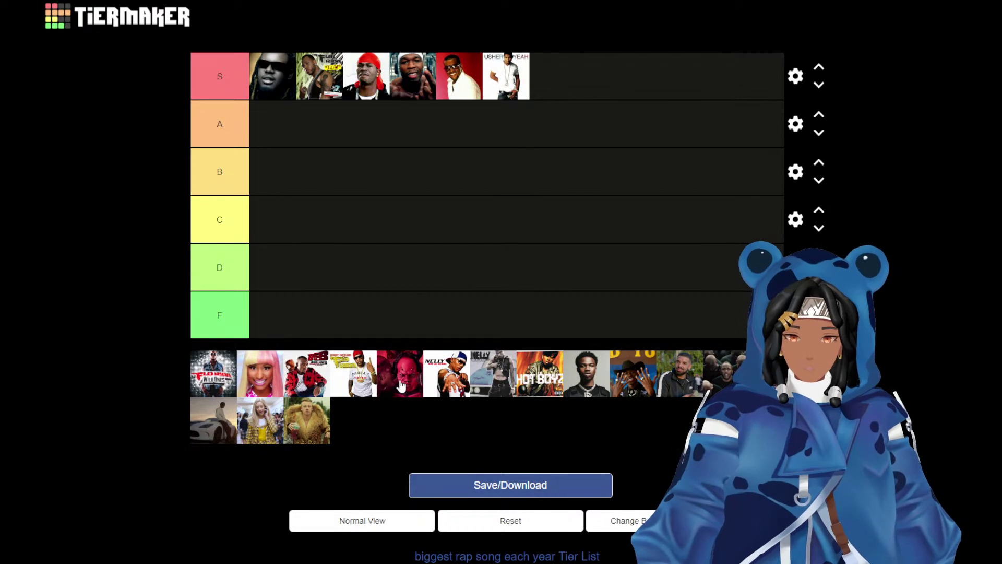
{"action": "left_click_drag", "start_coordinate": [401, 386], "coordinate": [491, 78]}
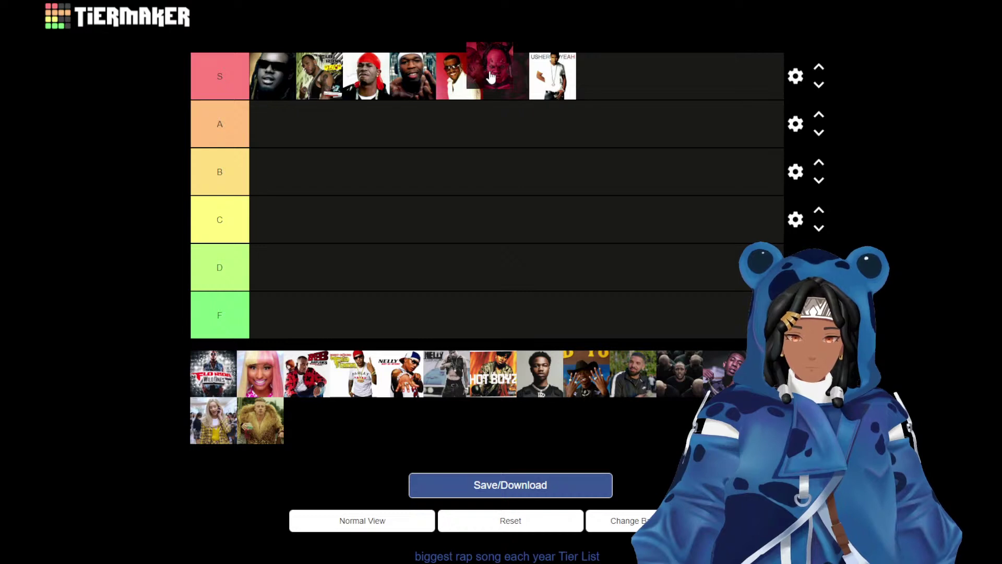
{"action": "left_click_drag", "start_coordinate": [491, 77], "coordinate": [583, 91]}
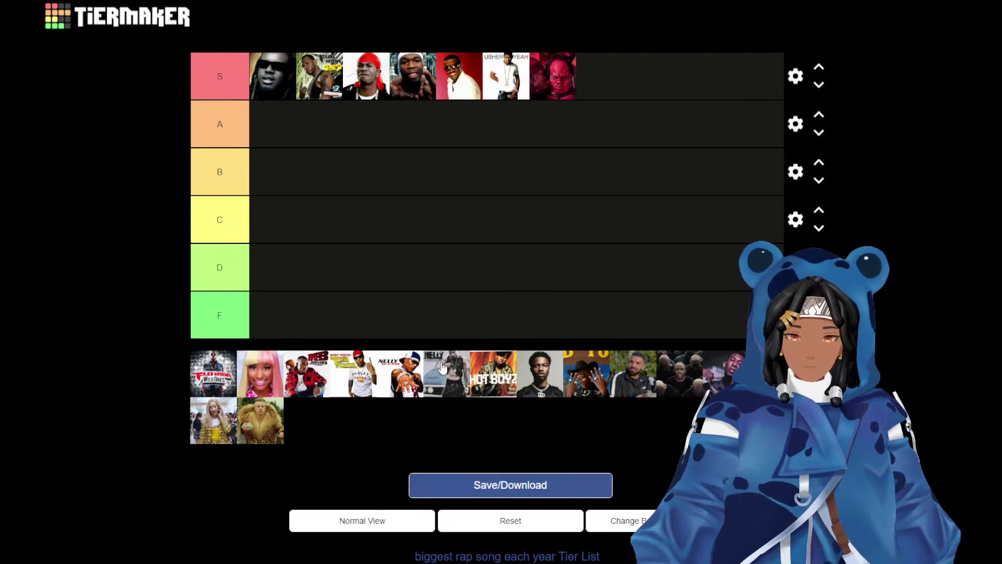
{"action": "left_click_drag", "start_coordinate": [442, 368], "coordinate": [600, 84]}
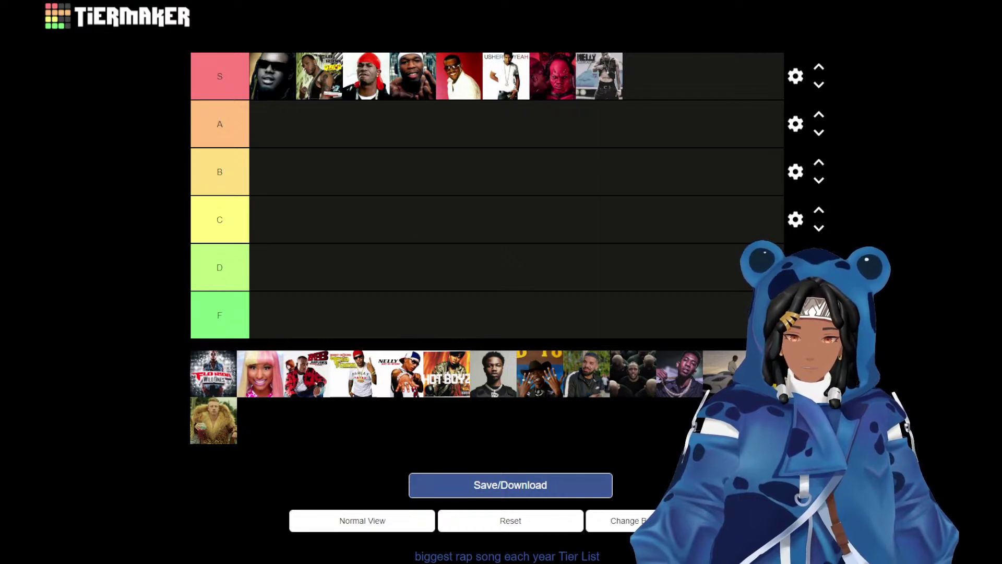
Search the web for "missy elliot hot boyz" in a new tab and open the official music video on YouTube.
{"action": "key", "text": "ctrl+t"}
{"action": "type", "text": "missy"}
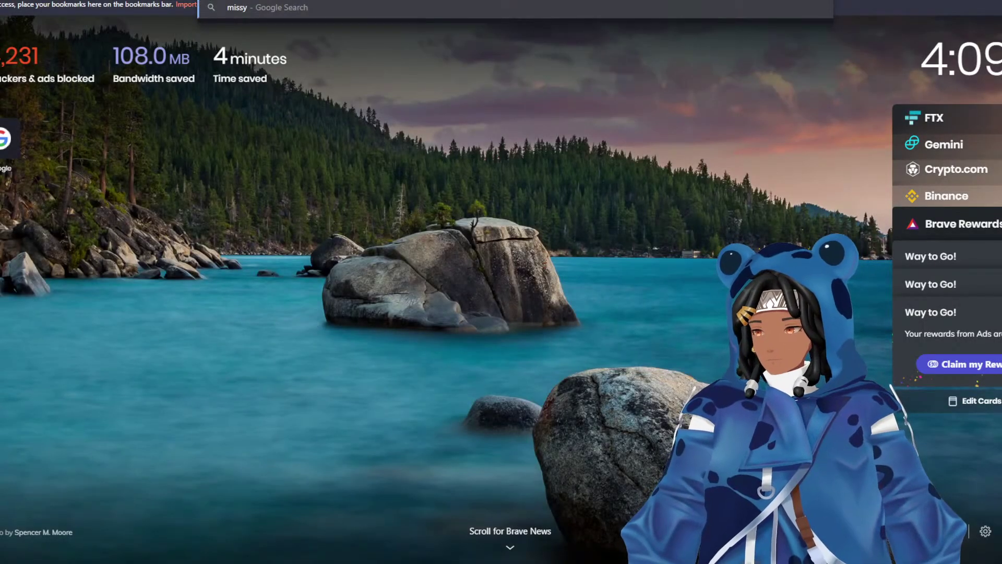
{"action": "type", "text": " elliot hot"}
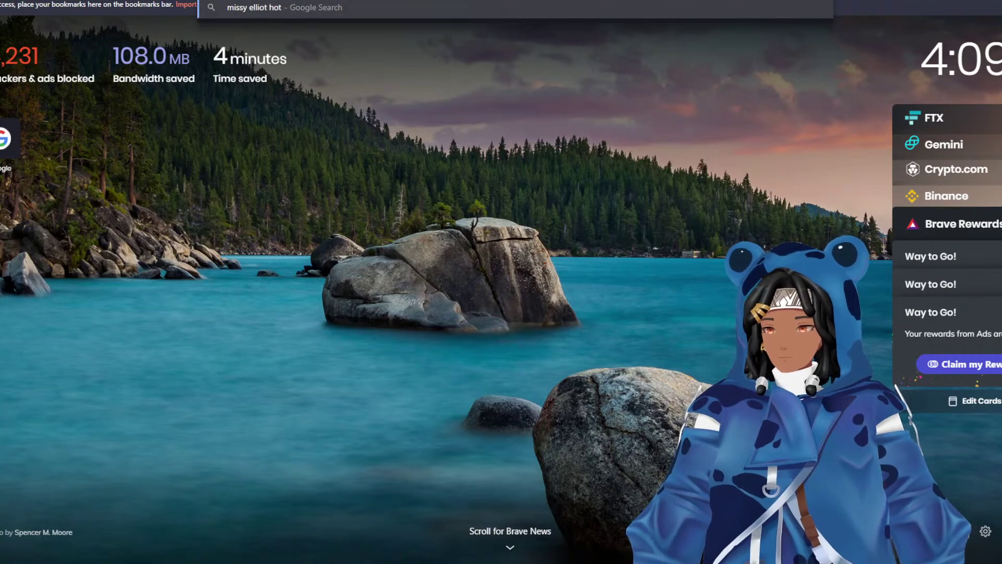
{"action": "type", "text": " boyz"}
{"action": "key", "text": "Return"}
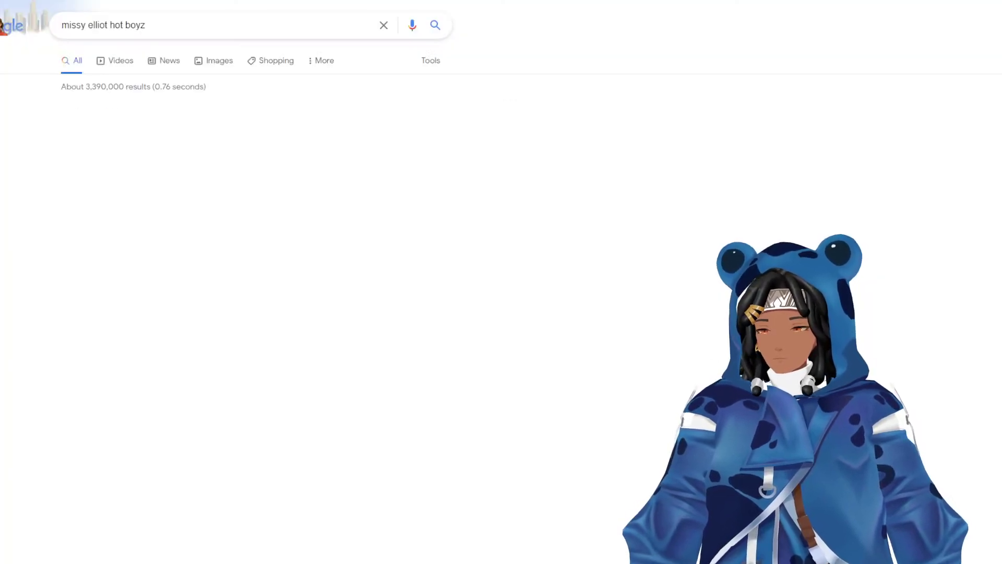
{"action": "left_click", "coordinate": [194, 346]}
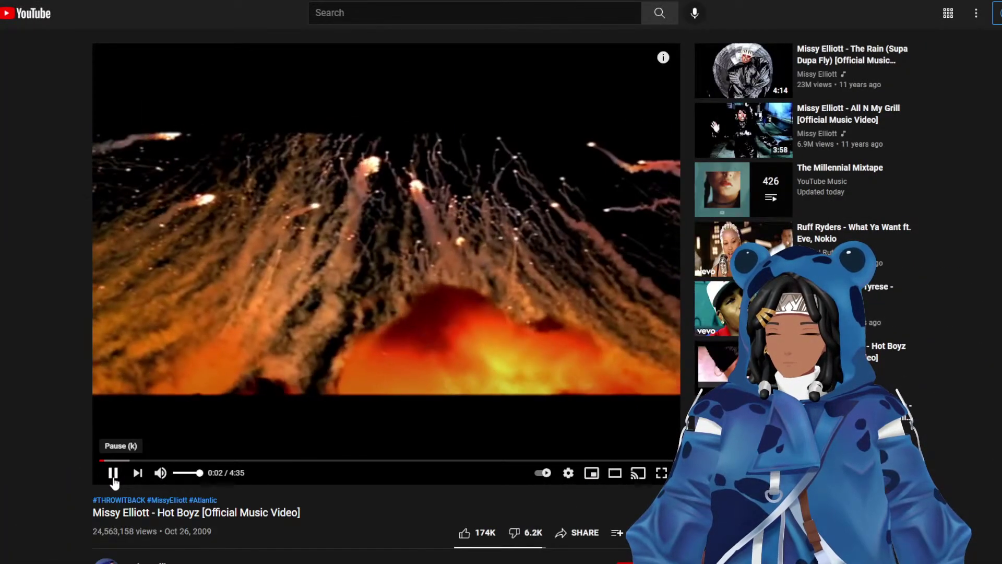
Sample the Hot Boyz video at about 0:52, 1:14 and 1:48, and return to the rap song tier list.
{"action": "left_click", "coordinate": [113, 473]}
{"action": "left_click", "coordinate": [209, 449]}
{"action": "left_click", "coordinate": [208, 460]}
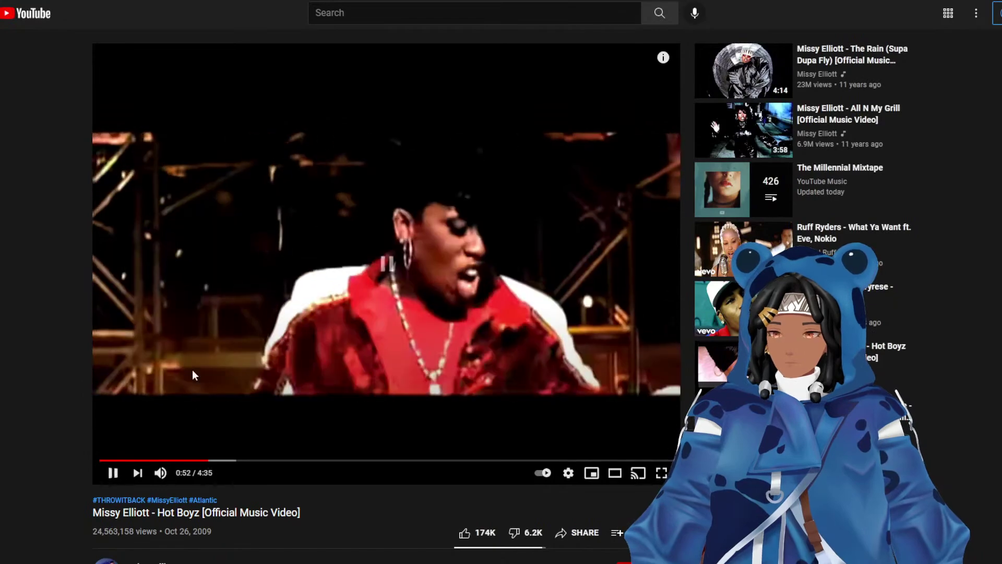
{"action": "left_click", "coordinate": [260, 450]}
{"action": "left_click", "coordinate": [261, 453]}
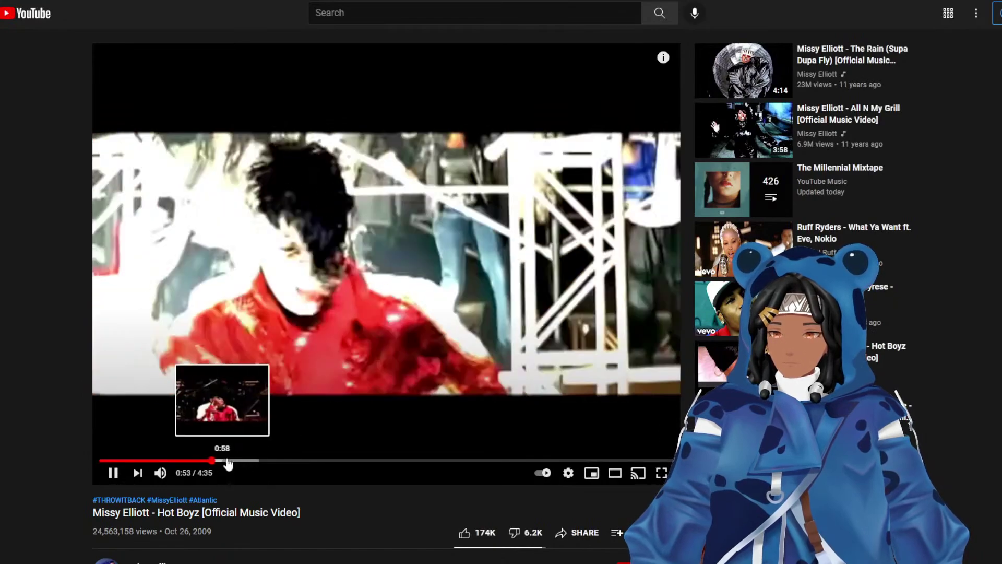
{"action": "left_click", "coordinate": [254, 460]}
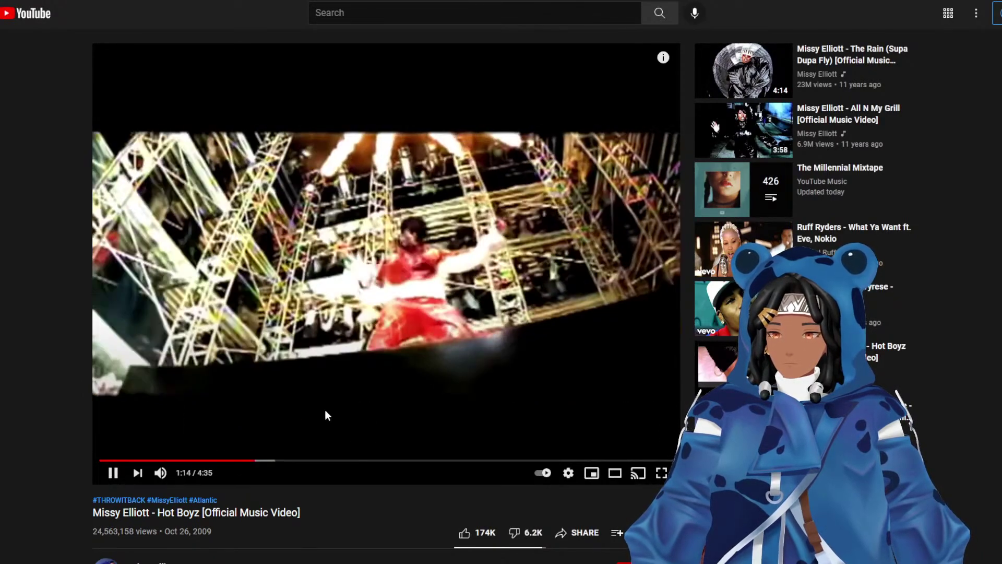
{"action": "left_click", "coordinate": [329, 399]}
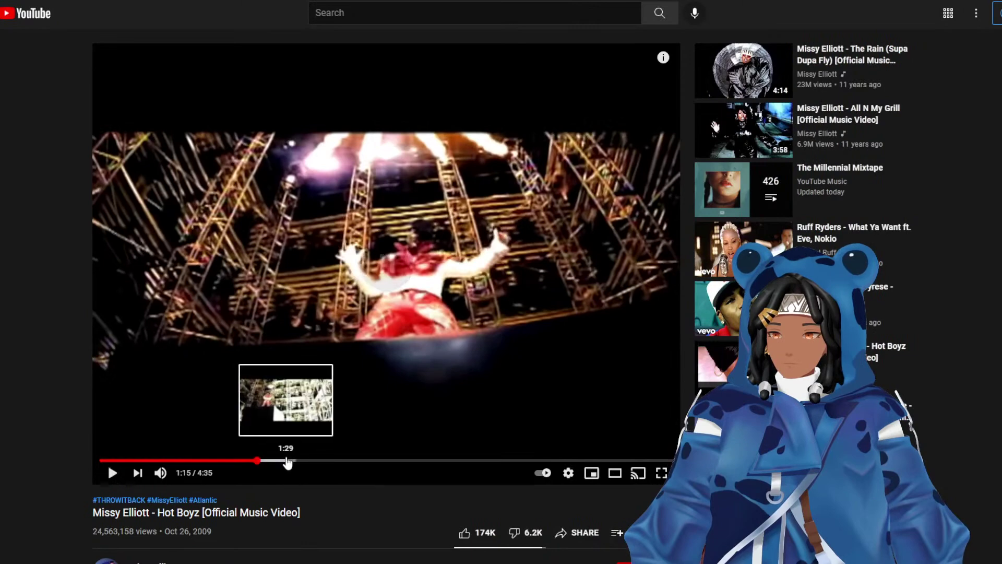
{"action": "left_click", "coordinate": [327, 460]}
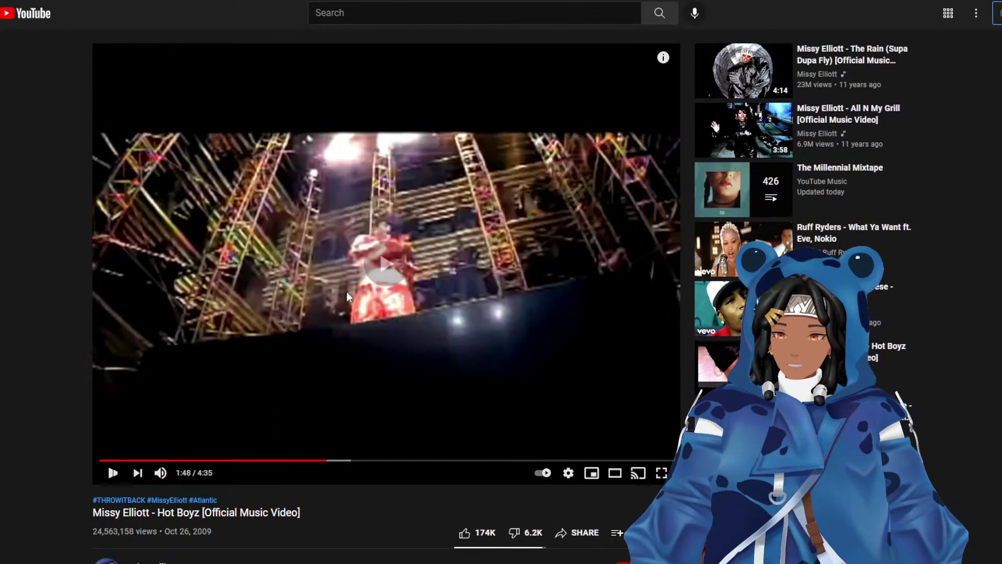
{"action": "left_click", "coordinate": [347, 291]}
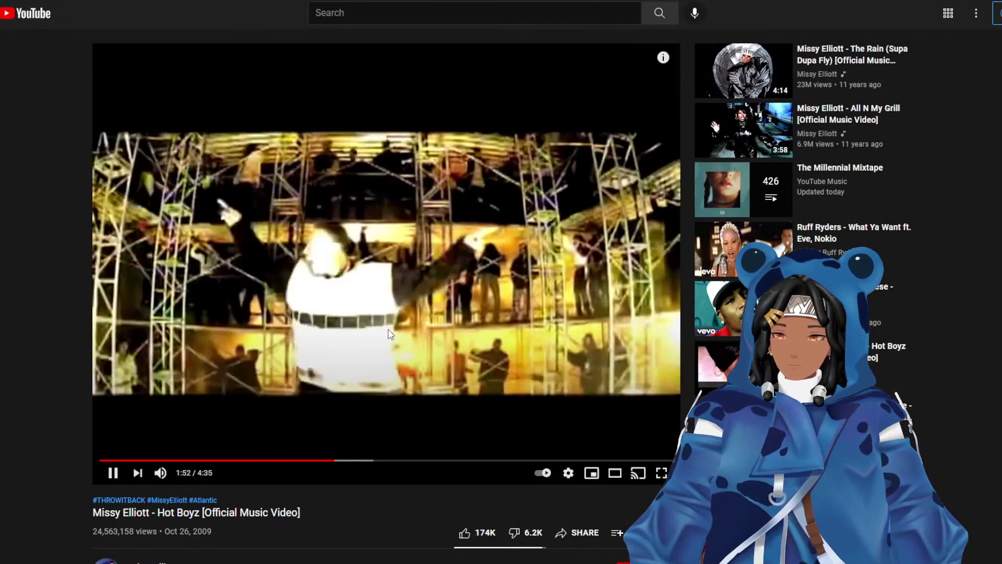
{"action": "left_click", "coordinate": [393, 257]}
{"action": "key", "text": "alt+Tab"}
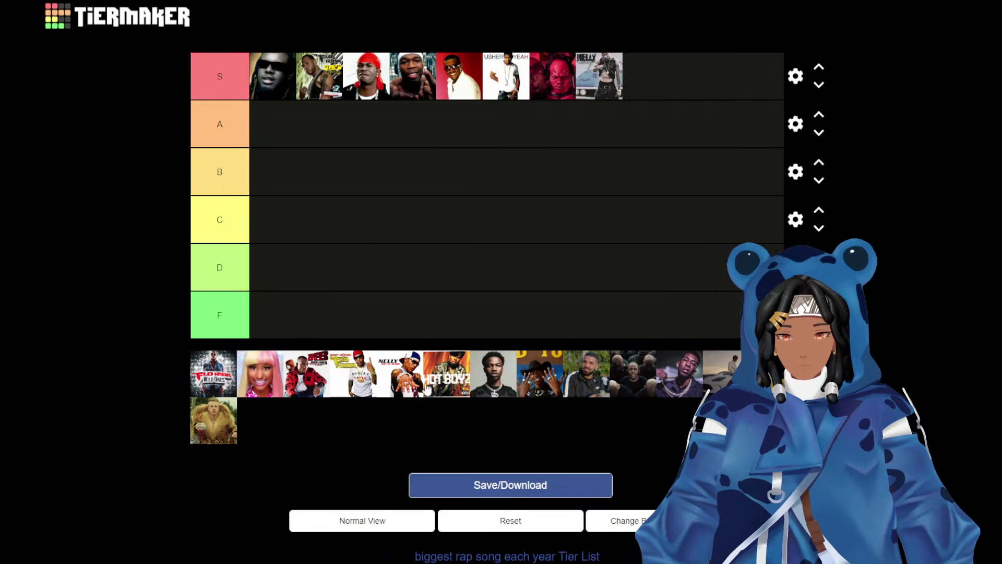
Insert the Hot Boyz cover before Usher Yeah and the dark crowd cover before the Nelly car cover in the S tier.
{"action": "left_click_drag", "start_coordinate": [446, 380], "coordinate": [496, 84]}
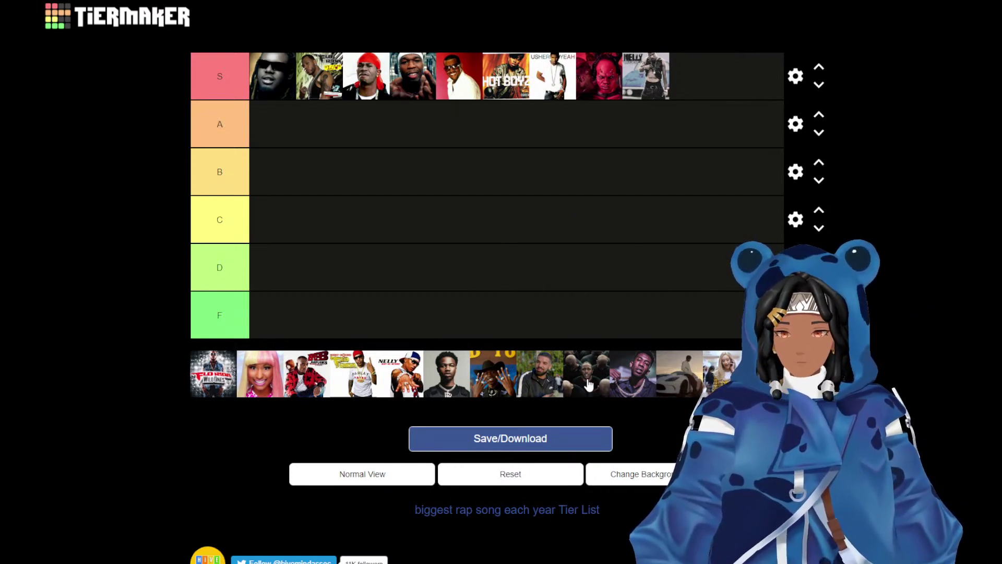
{"action": "left_click_drag", "start_coordinate": [588, 385], "coordinate": [607, 69]}
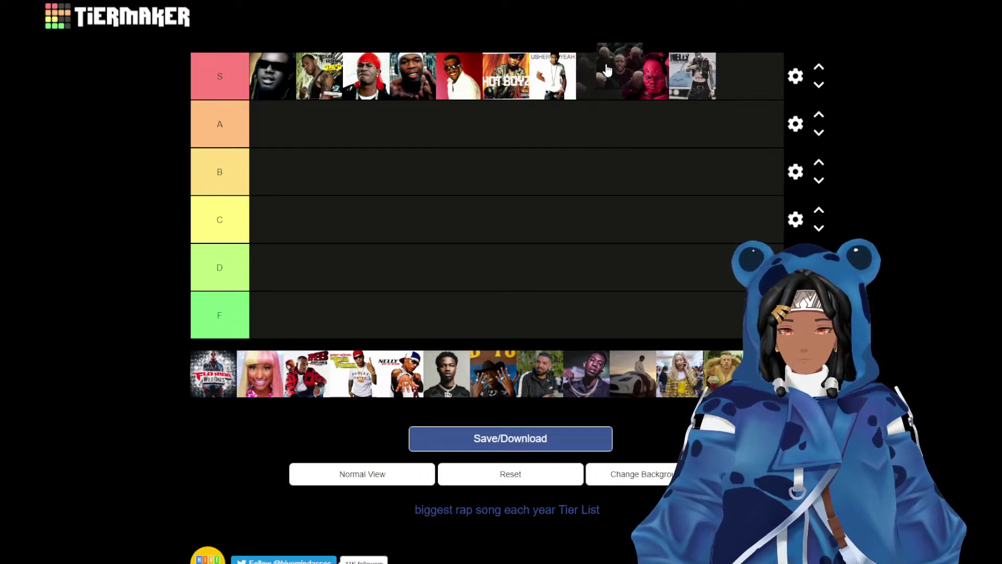
{"action": "left_click_drag", "start_coordinate": [607, 69], "coordinate": [652, 79]}
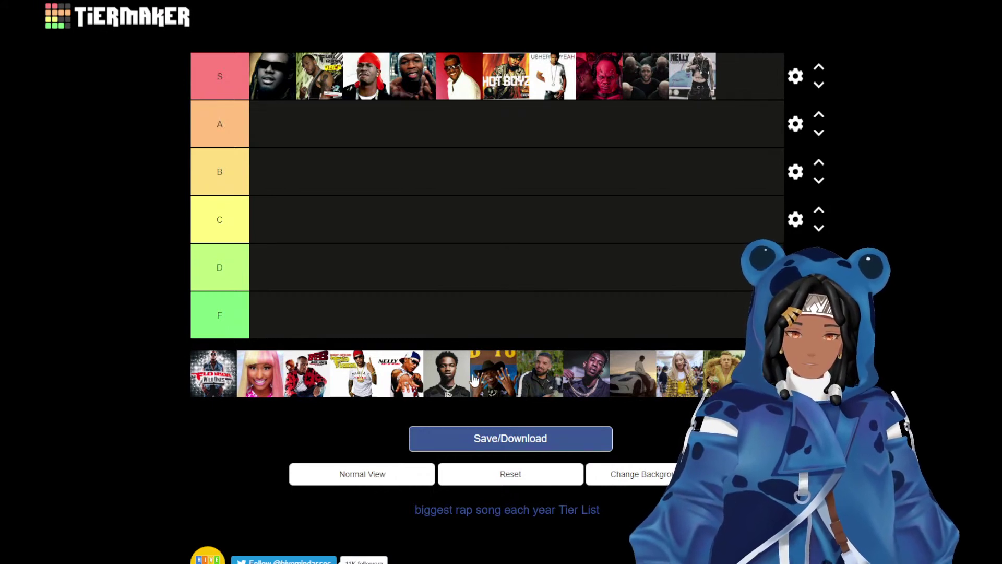
Insert the grey portrait cover fifth and the cowboy-hat cover tenth in the S tier, and place the purple-toned chain cover in the A tier.
{"action": "left_click_drag", "start_coordinate": [475, 380], "coordinate": [461, 91]}
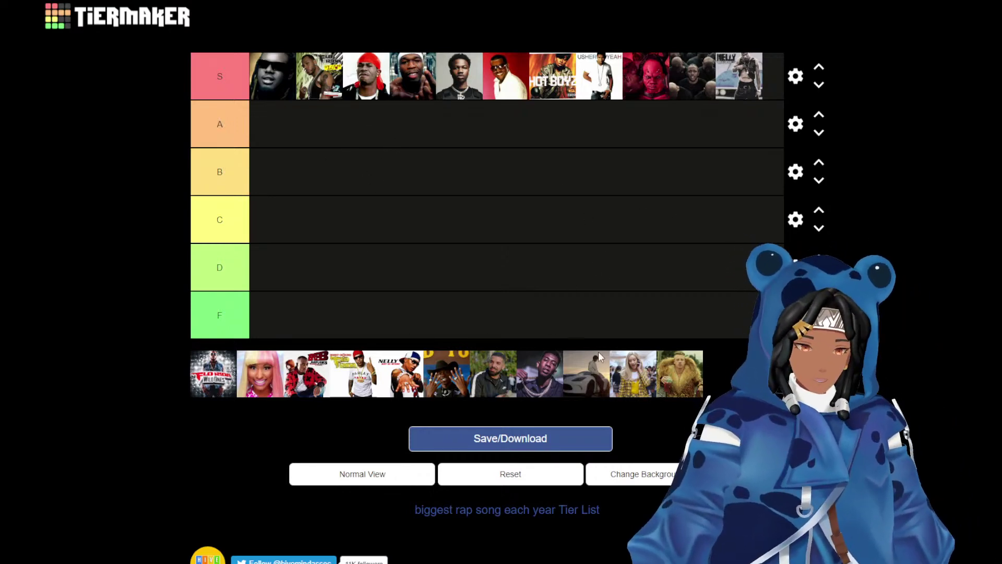
{"action": "left_click_drag", "start_coordinate": [550, 374], "coordinate": [602, 141]}
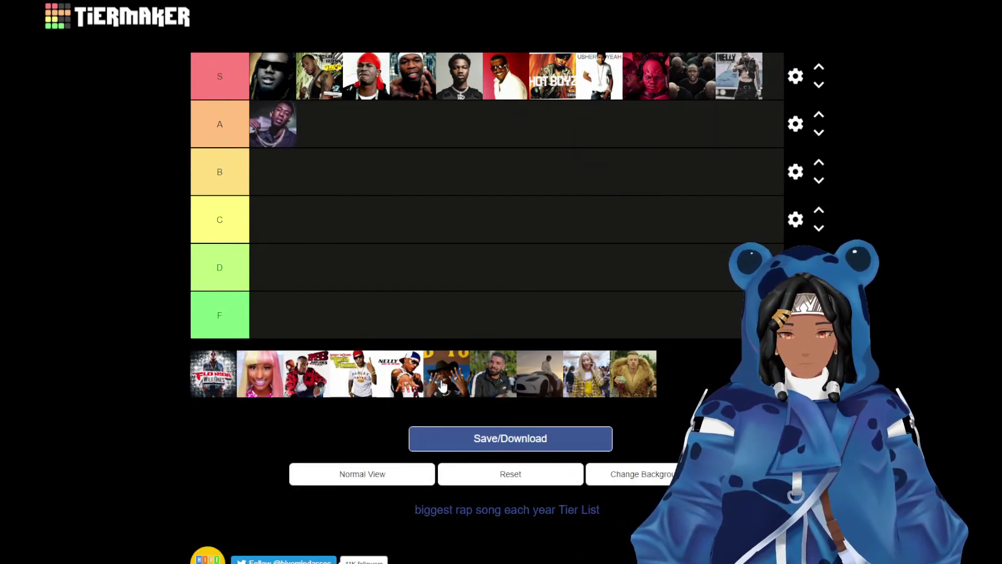
{"action": "left_click_drag", "start_coordinate": [441, 380], "coordinate": [693, 71]}
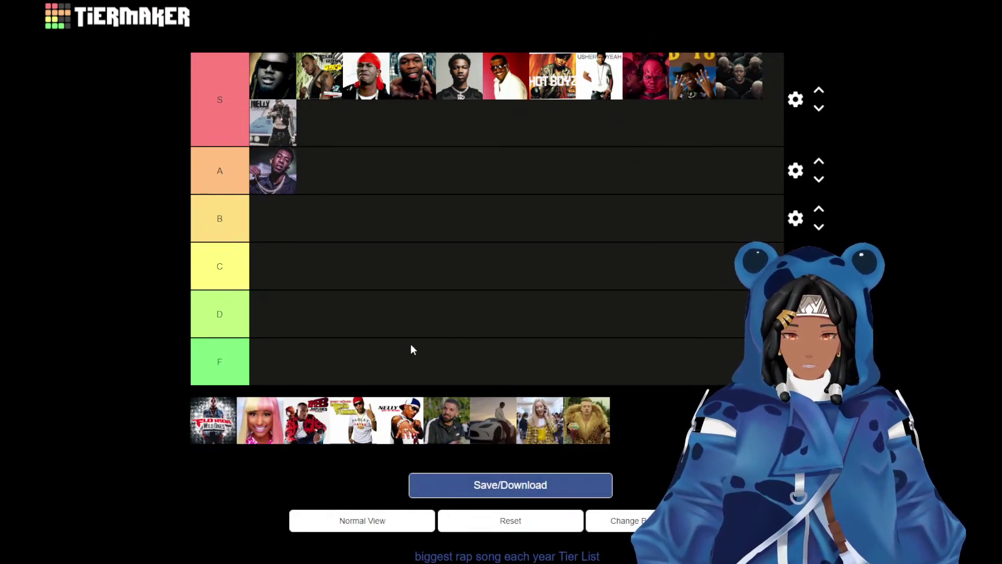
{"action": "mouse_move", "coordinate": [450, 421]}
{"action": "left_mouse_down"}
{"action": "mouse_move", "coordinate": [470, 447]}
{"action": "mouse_move", "coordinate": [466, 429]}
{"action": "mouse_move", "coordinate": [452, 425]}
{"action": "left_mouse_up"}
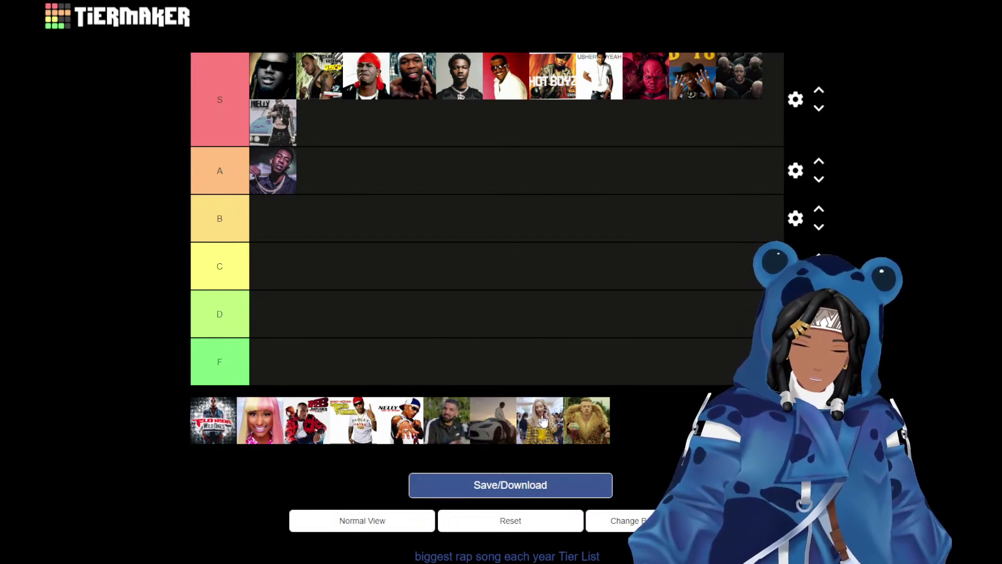
{"action": "left_click_drag", "start_coordinate": [596, 429], "coordinate": [587, 423]}
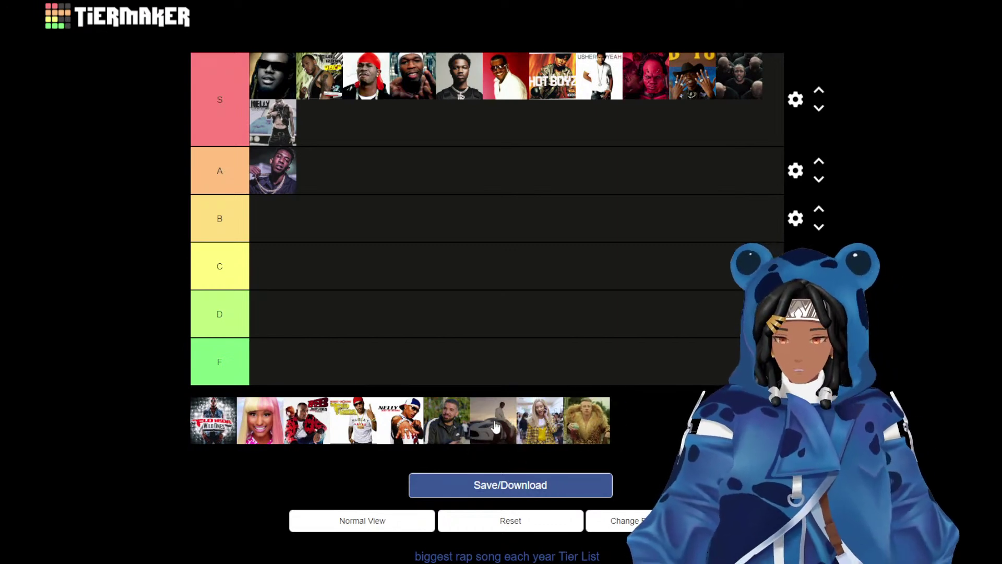
{"action": "left_click_drag", "start_coordinate": [209, 431], "coordinate": [256, 424]}
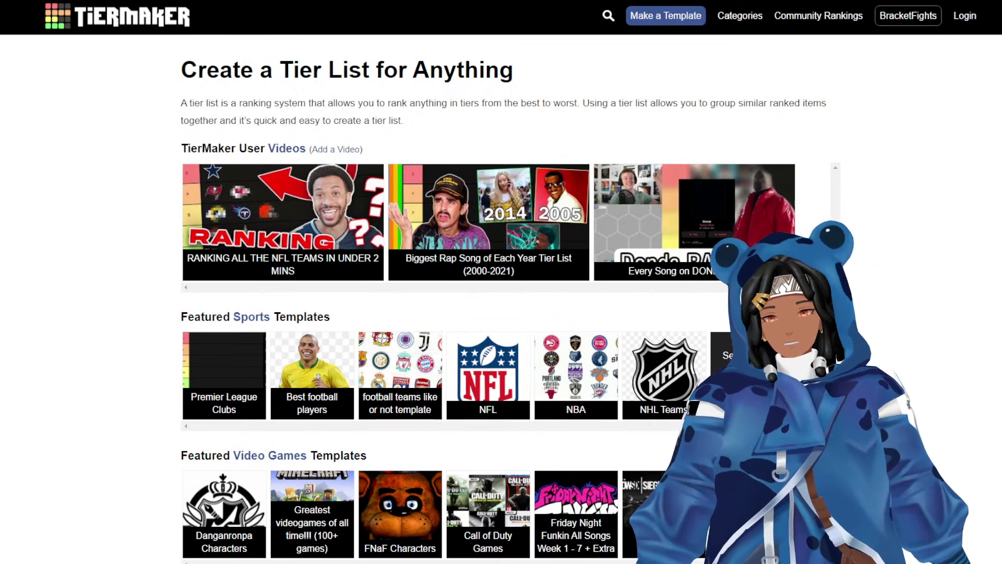
Search the TierMaker templates for "frog" and open the "Frog of the week" template.
{"action": "left_click", "coordinate": [608, 15]}
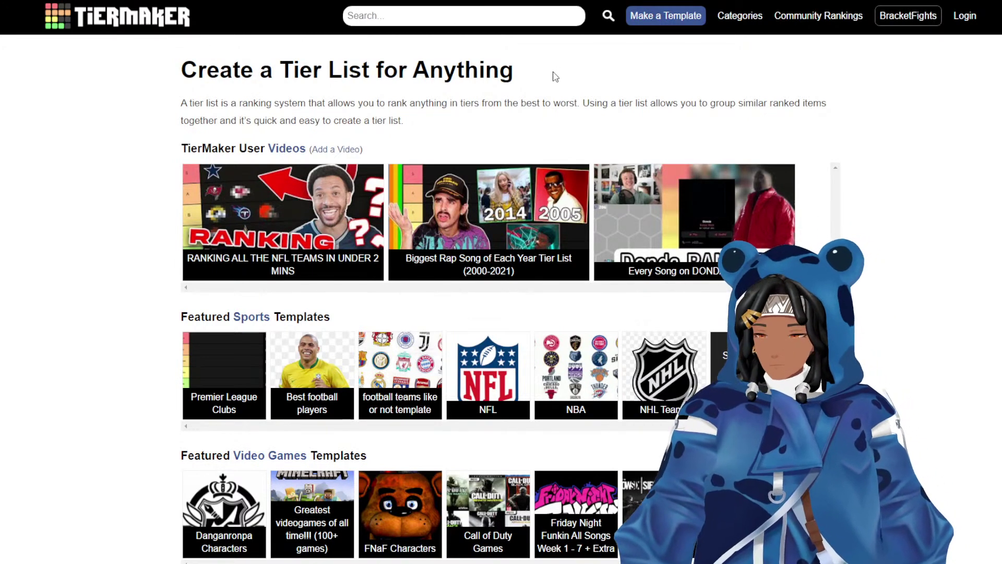
{"action": "left_click", "coordinate": [428, 9]}
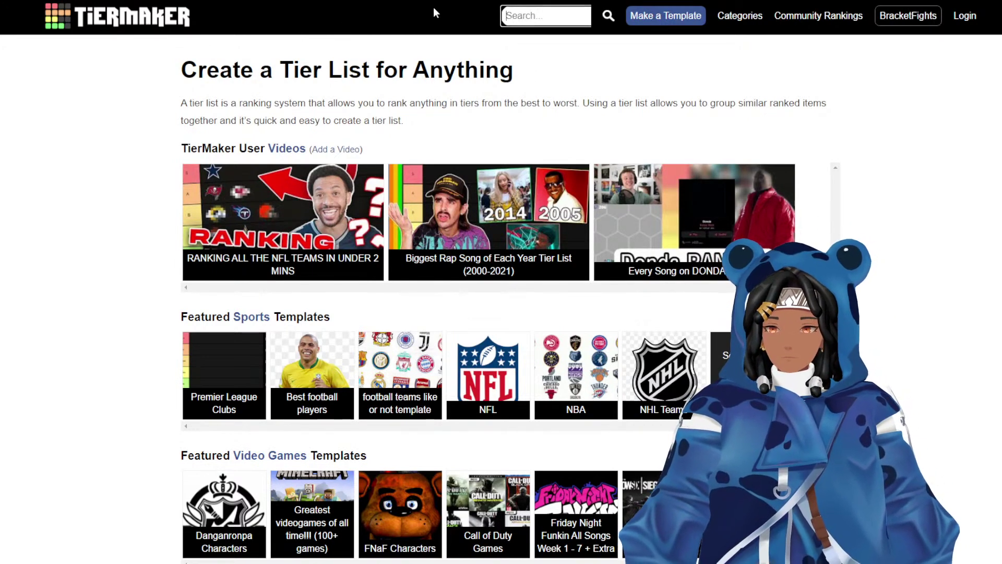
{"action": "type", "text": "frog ti"}
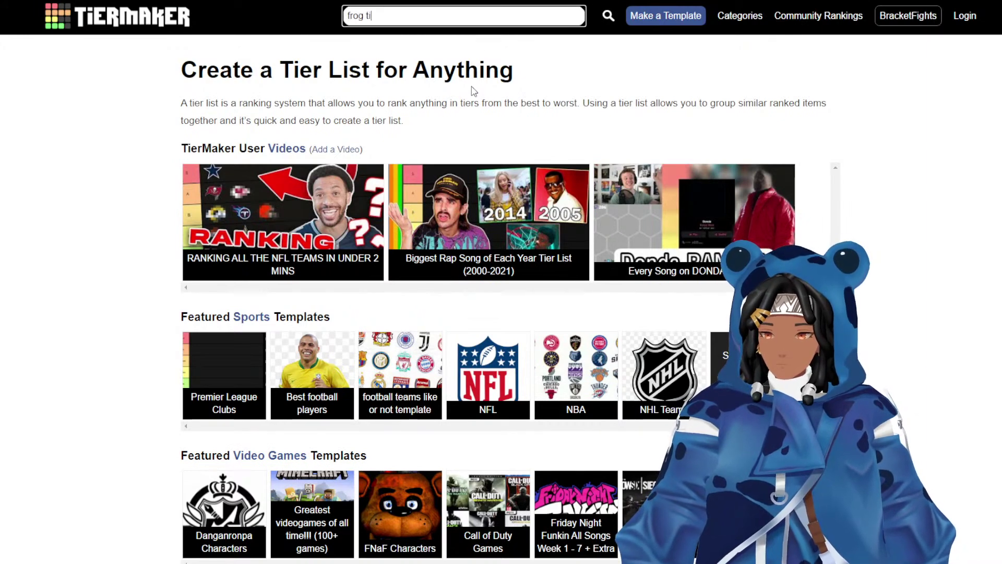
{"action": "type", "text": "er l"}
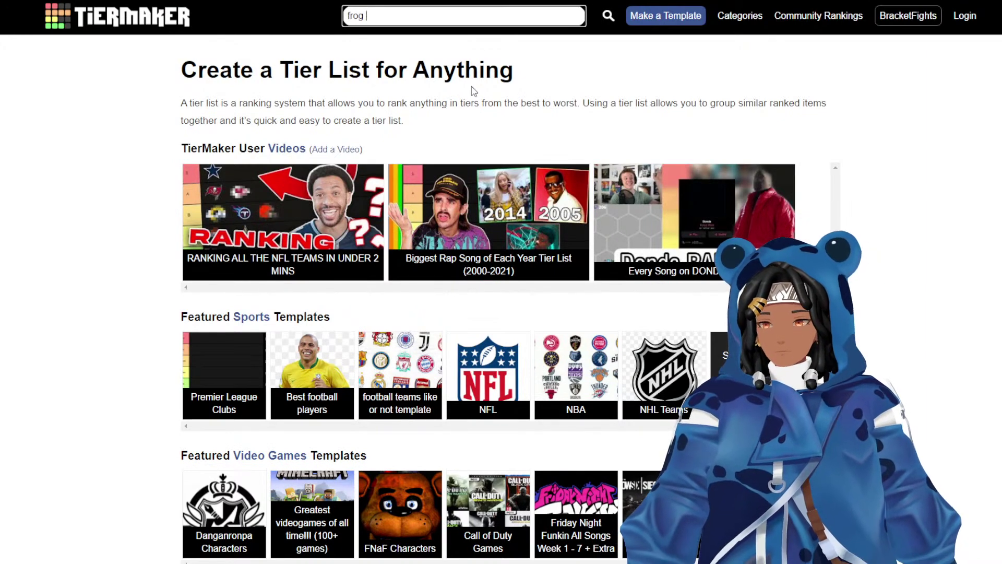
{"action": "key", "text": "Return"}
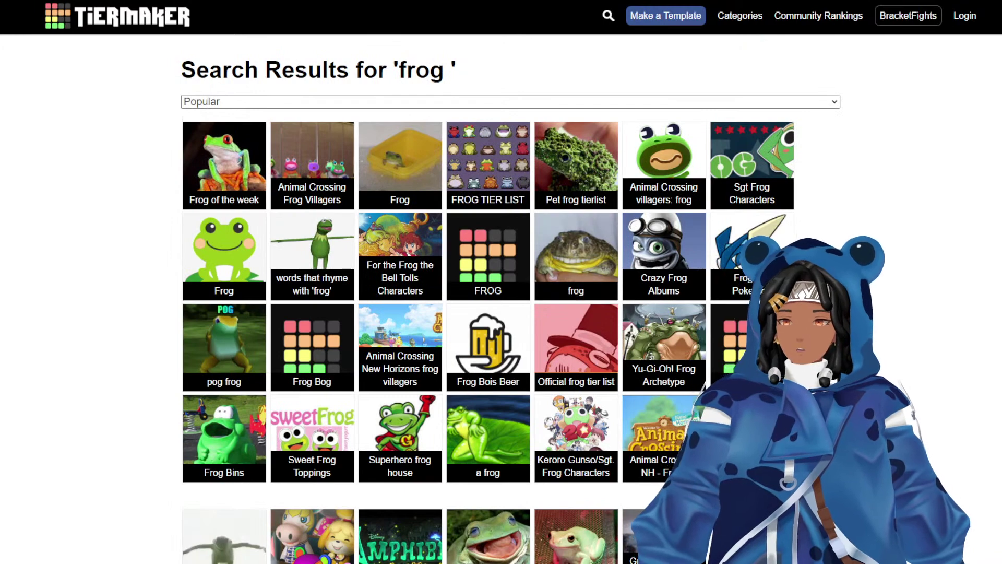
{"action": "left_click", "coordinate": [207, 177]}
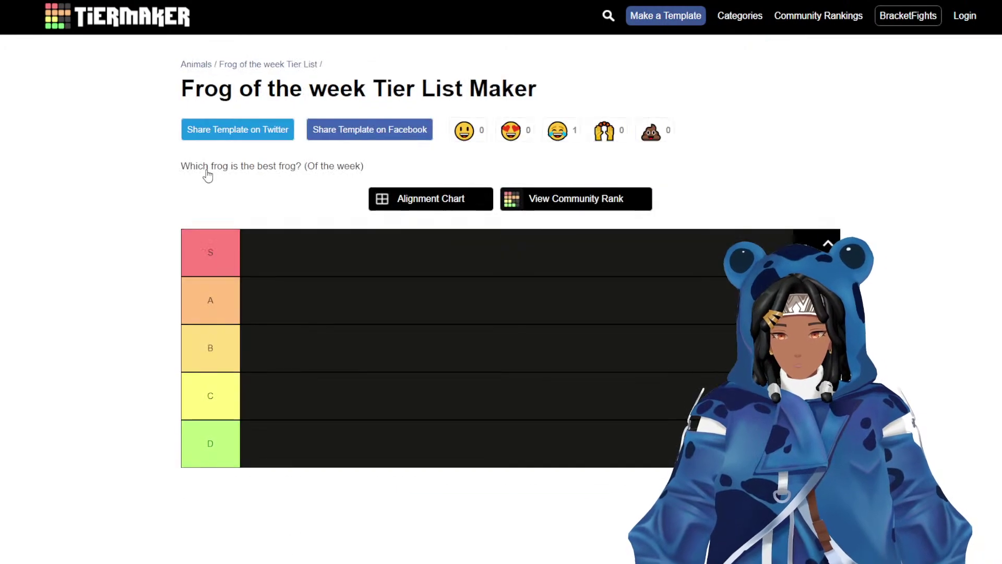
Look over the tiers and frog pictures of the "Frog of the week" template and return to the search results.
{"action": "scroll", "coordinate": [361, 111], "scroll_direction": "down", "scroll_amount": 2}
{"action": "scroll", "coordinate": [361, 110], "scroll_direction": "down", "scroll_amount": 3}
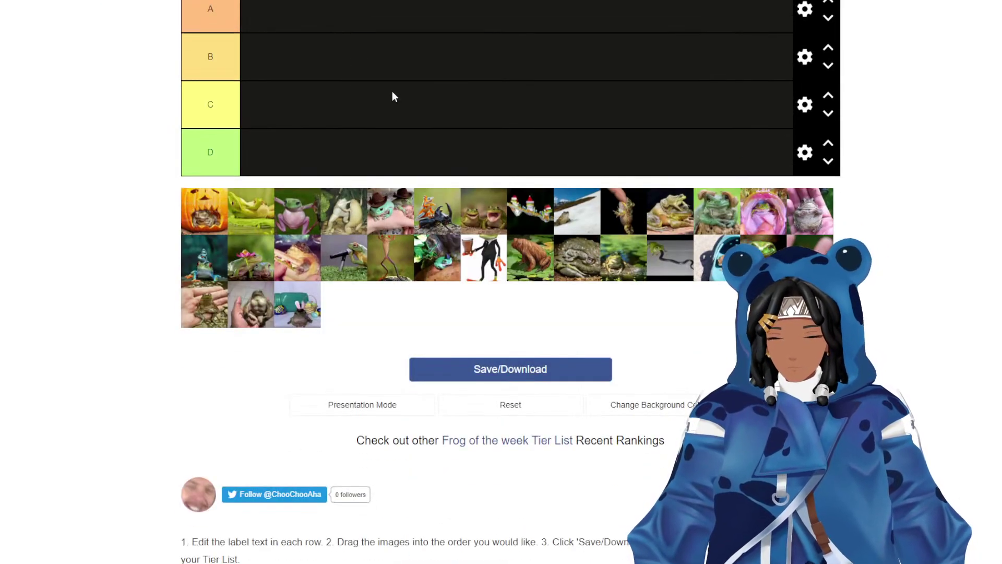
{"action": "scroll", "coordinate": [393, 96], "scroll_direction": "up", "scroll_amount": 1}
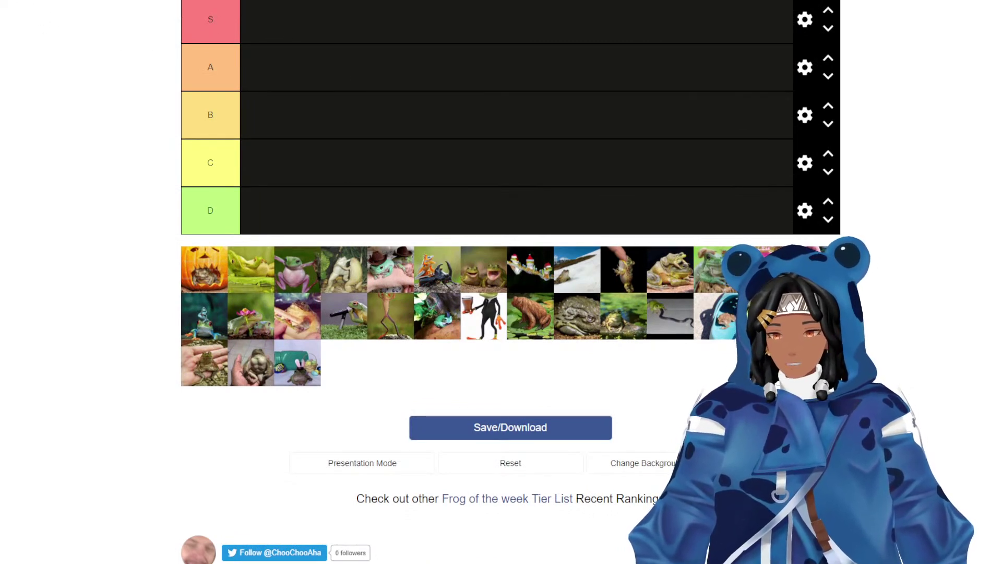
{"action": "key", "text": "alt+Left"}
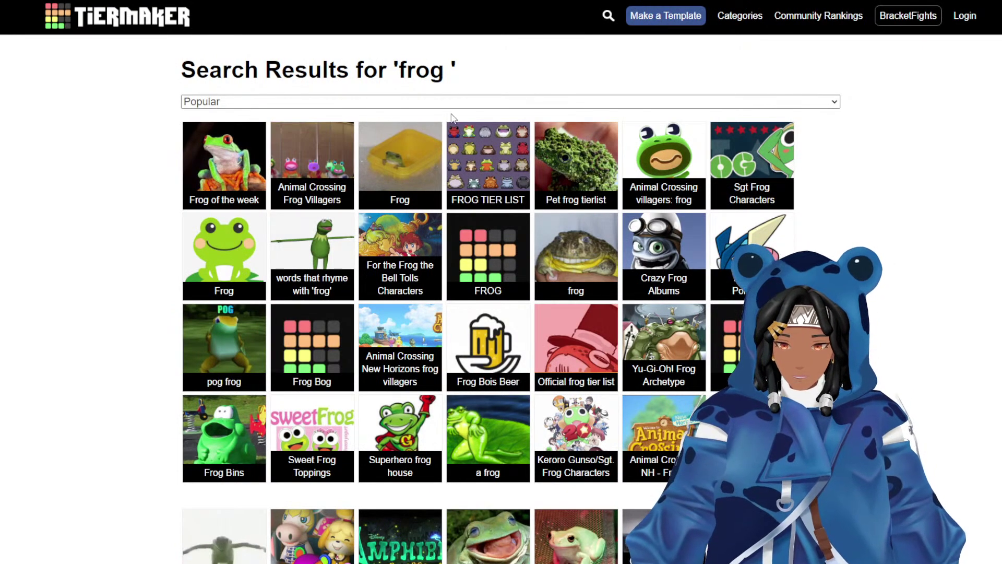
Open the "Frog" template with the yellow-tub thumbnail and examine its tiers and images.
{"action": "left_click", "coordinate": [399, 157]}
{"action": "scroll", "coordinate": [329, 111], "scroll_direction": "down", "scroll_amount": 5}
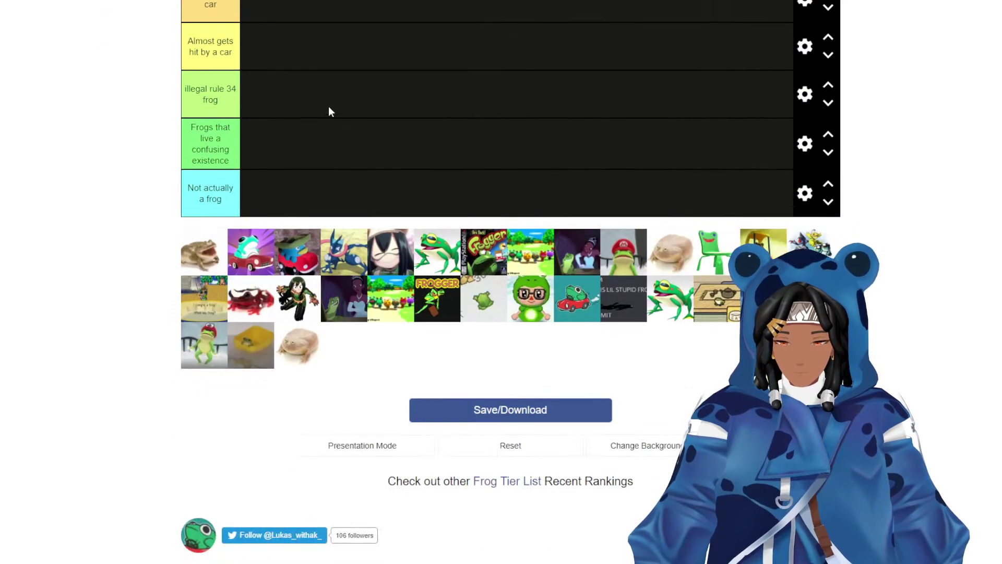
{"action": "scroll", "coordinate": [222, 153], "scroll_direction": "up", "scroll_amount": 2}
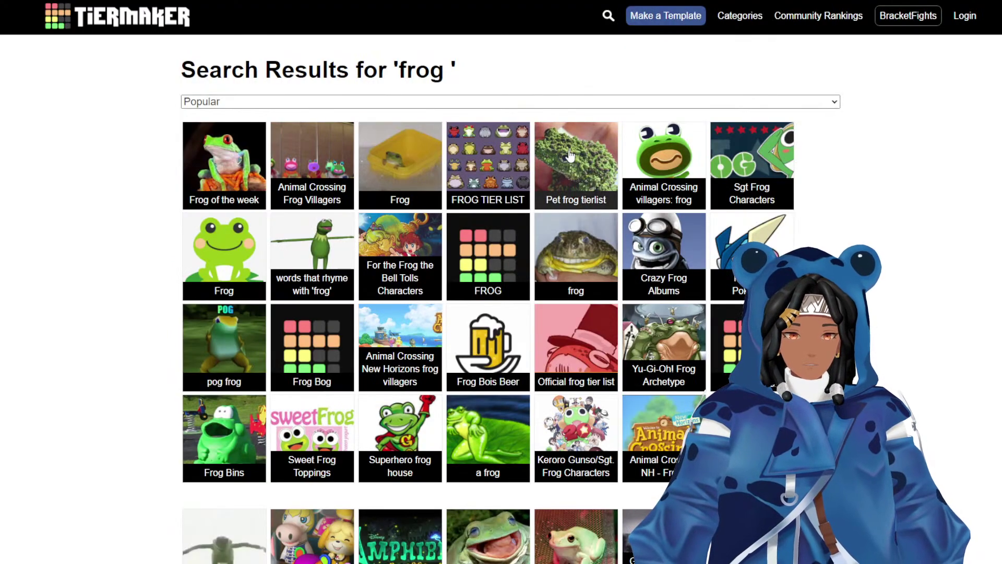
Open the "FROG TIER LIST" template from the frog results and examine its tiers and pixel-art frogs.
{"action": "left_click", "coordinate": [488, 157]}
{"action": "scroll", "coordinate": [132, 93], "scroll_direction": "down", "scroll_amount": 8}
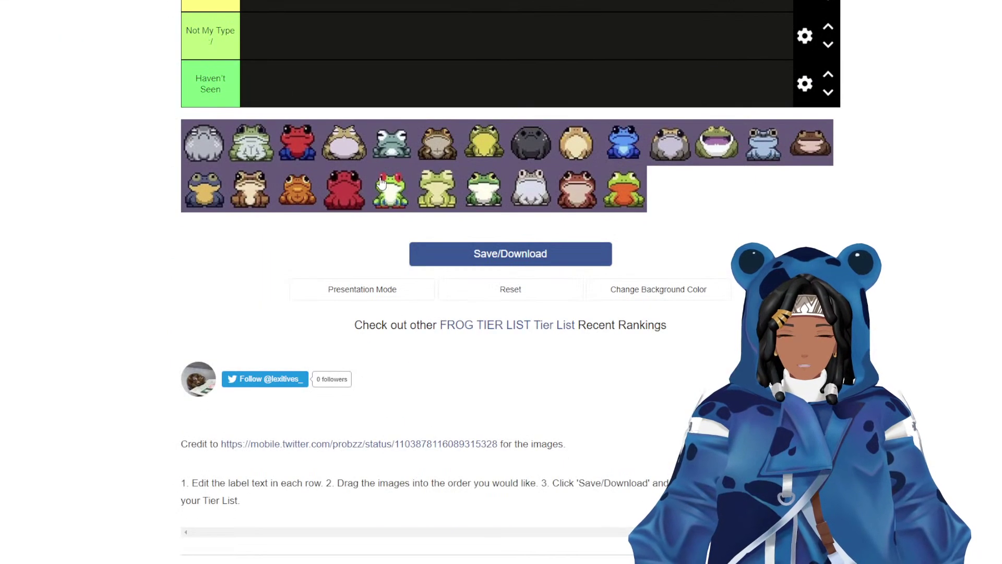
{"action": "scroll", "coordinate": [132, 93], "scroll_direction": "up", "scroll_amount": 5}
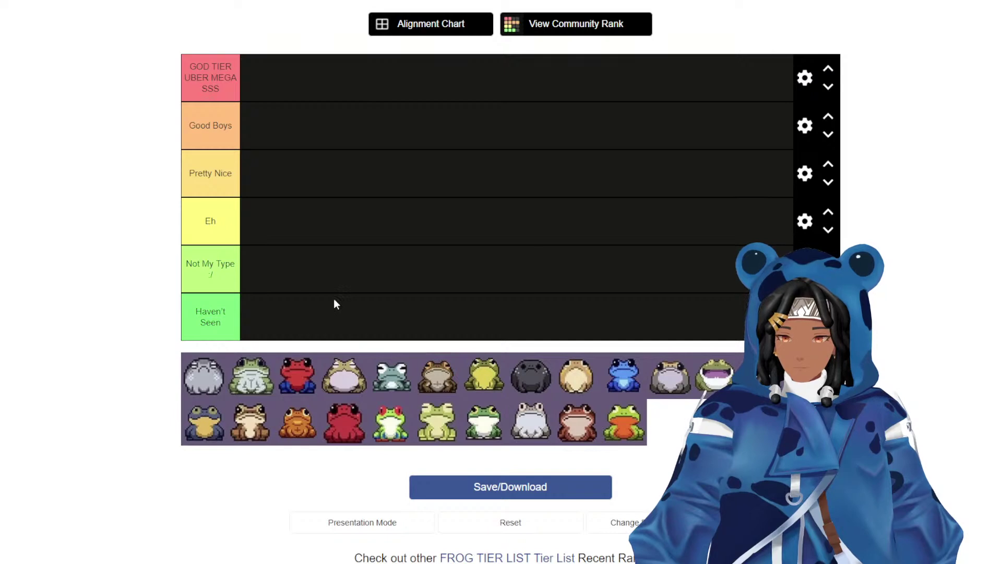
{"action": "scroll", "coordinate": [336, 298], "scroll_direction": "up", "scroll_amount": 4}
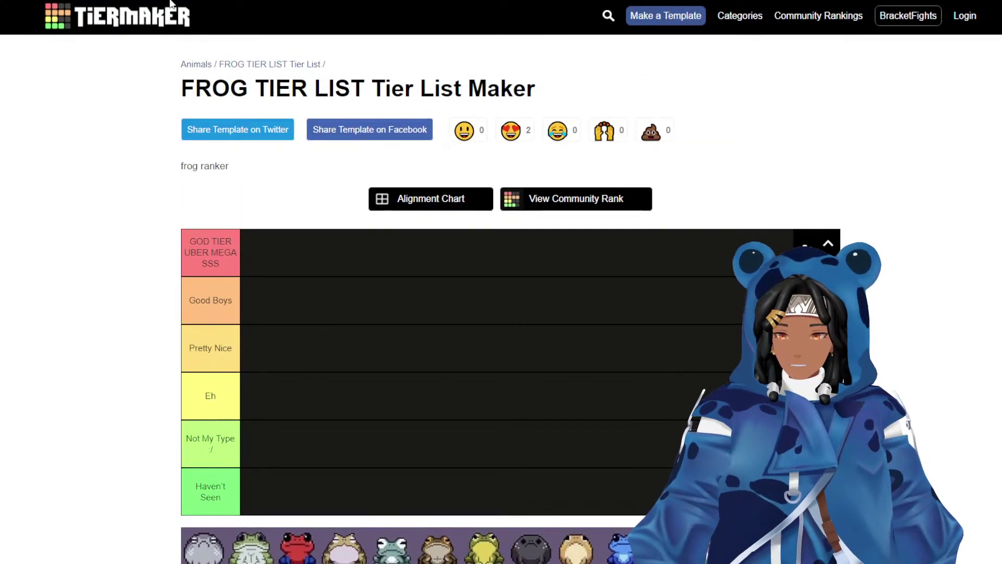
Return to the TierMaker home page and search the templates for "sandwich".
{"action": "left_click", "coordinate": [171, 6]}
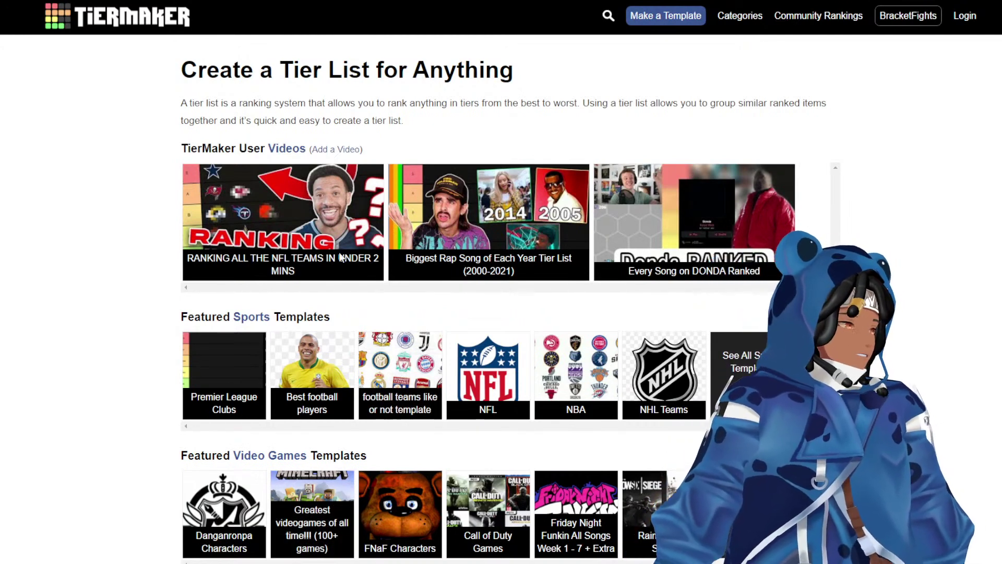
{"action": "left_click", "coordinate": [610, 17]}
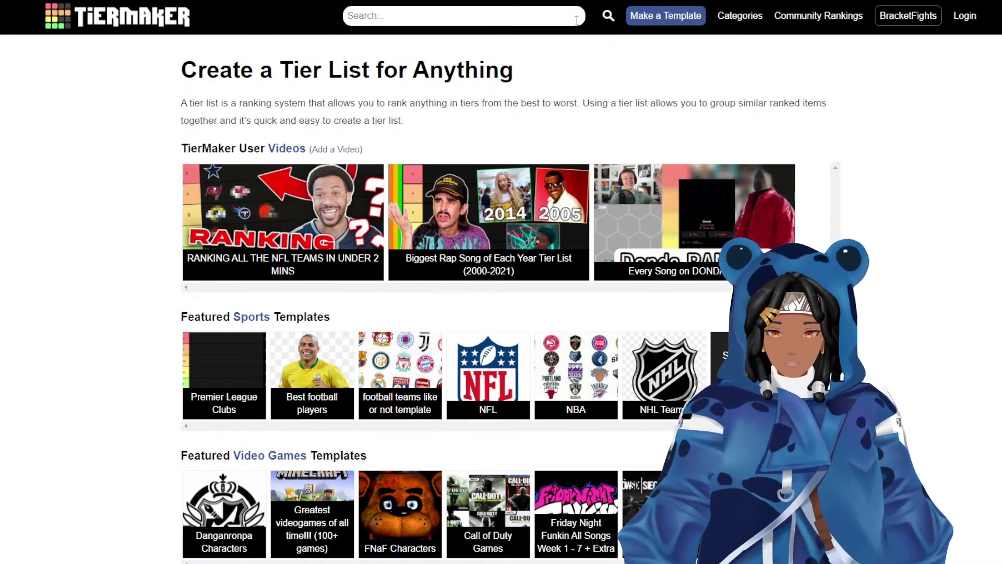
{"action": "left_click", "coordinate": [571, 19]}
{"action": "type", "text": "sam"}
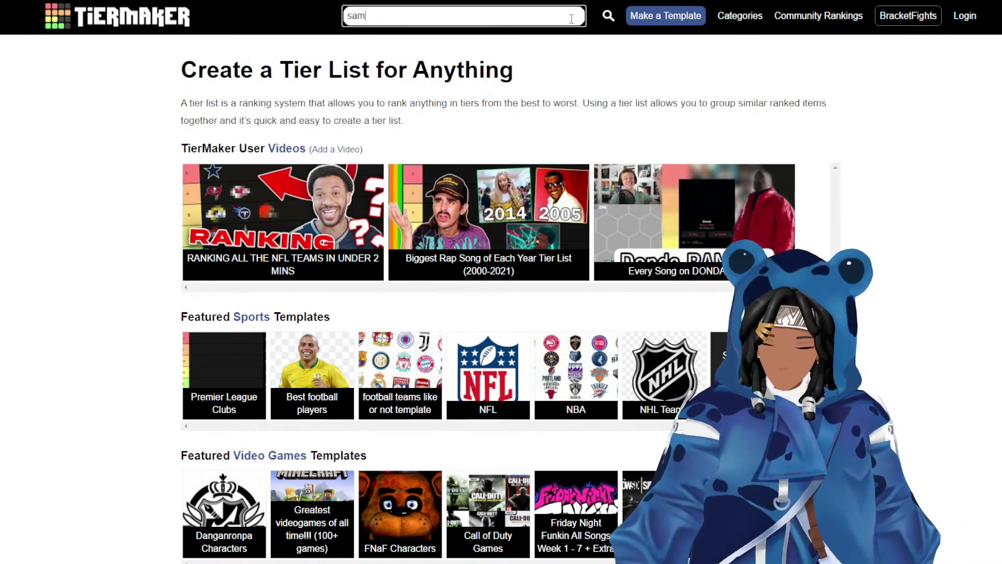
{"action": "type", "text": "dwich"}
{"action": "key", "text": "Return"}
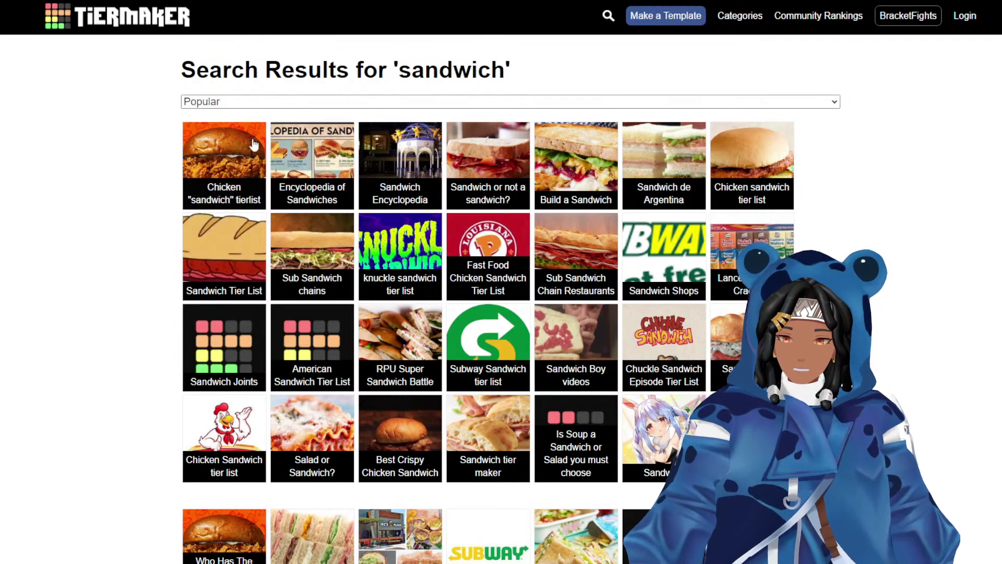
Open the "Encyclopedia of Sandwiches" template and look over its tiers and sandwich images.
{"action": "left_click", "coordinate": [301, 156]}
{"action": "scroll", "coordinate": [260, 88], "scroll_direction": "down", "scroll_amount": 5}
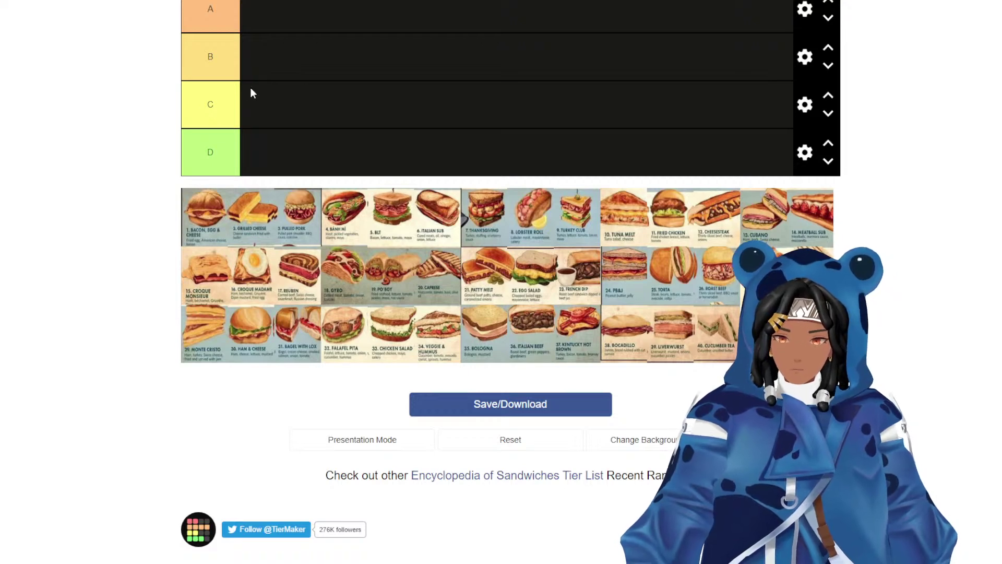
{"action": "scroll", "coordinate": [251, 92], "scroll_direction": "up", "scroll_amount": 3}
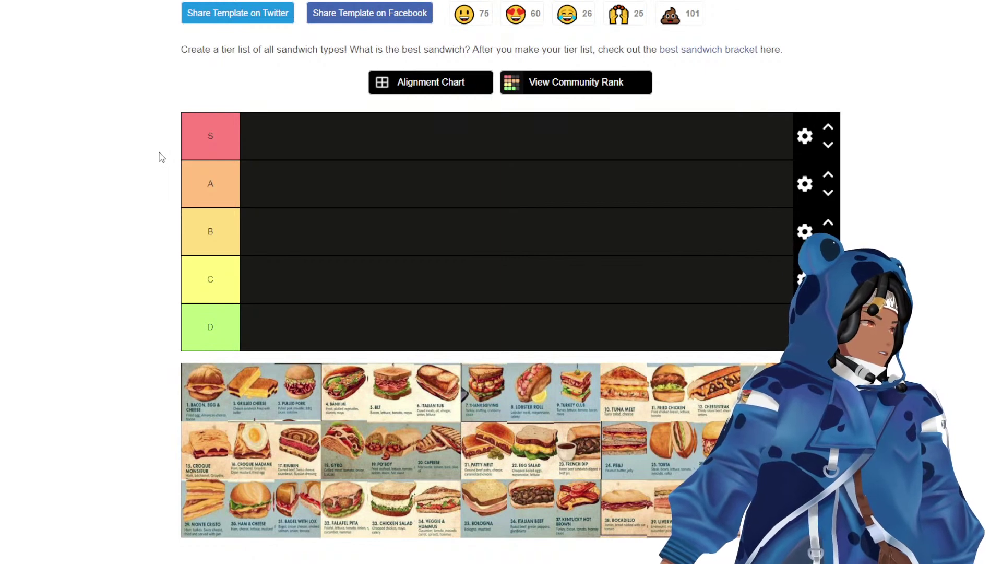
{"action": "scroll", "coordinate": [162, 122], "scroll_direction": "up", "scroll_amount": 2}
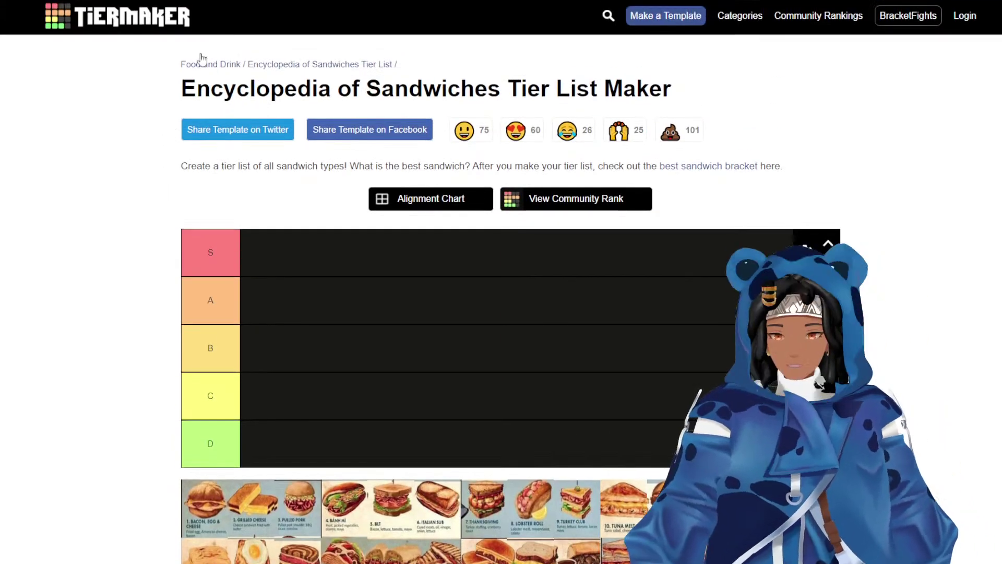
Go back to the home page and search the templates for "fighting game ost".
{"action": "left_click", "coordinate": [145, 17]}
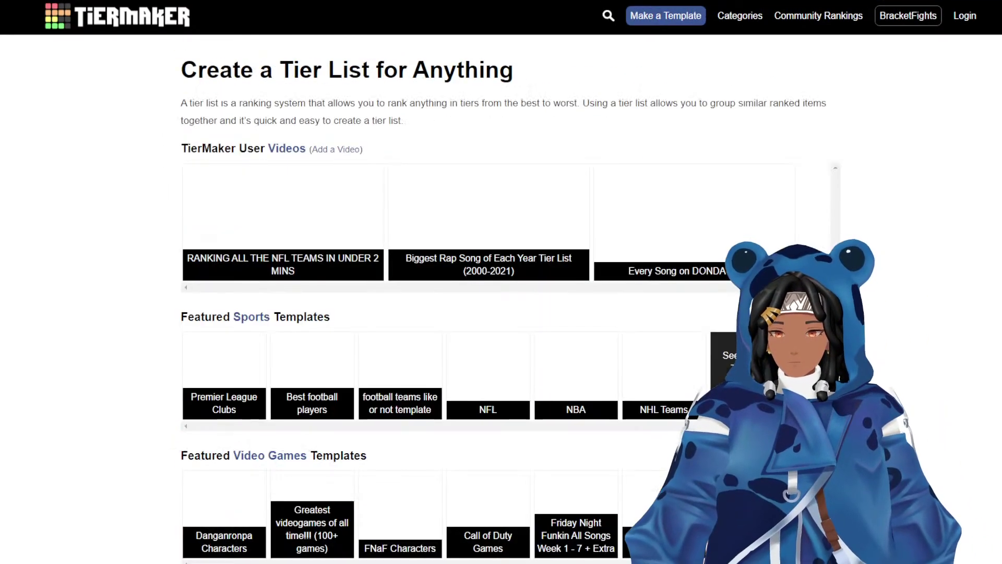
{"action": "left_click", "coordinate": [611, 17]}
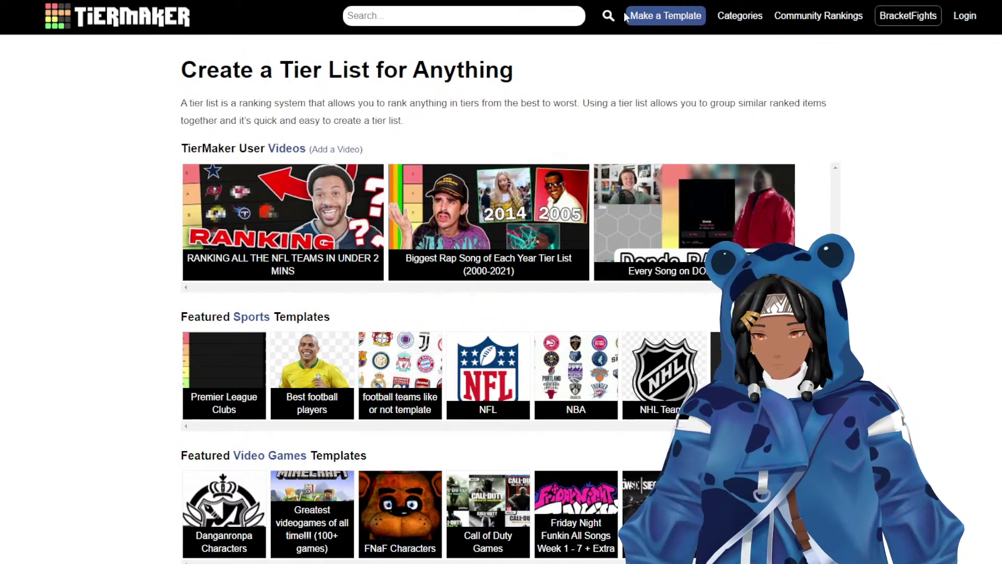
{"action": "left_click", "coordinate": [567, 16]}
{"action": "type", "text": "fighting game ost"}
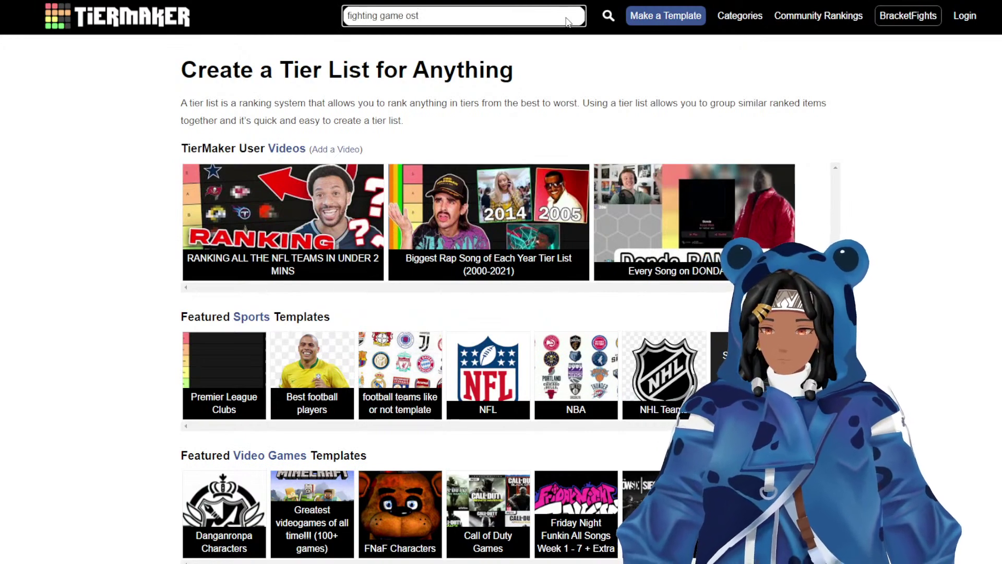
{"action": "key", "text": "Return"}
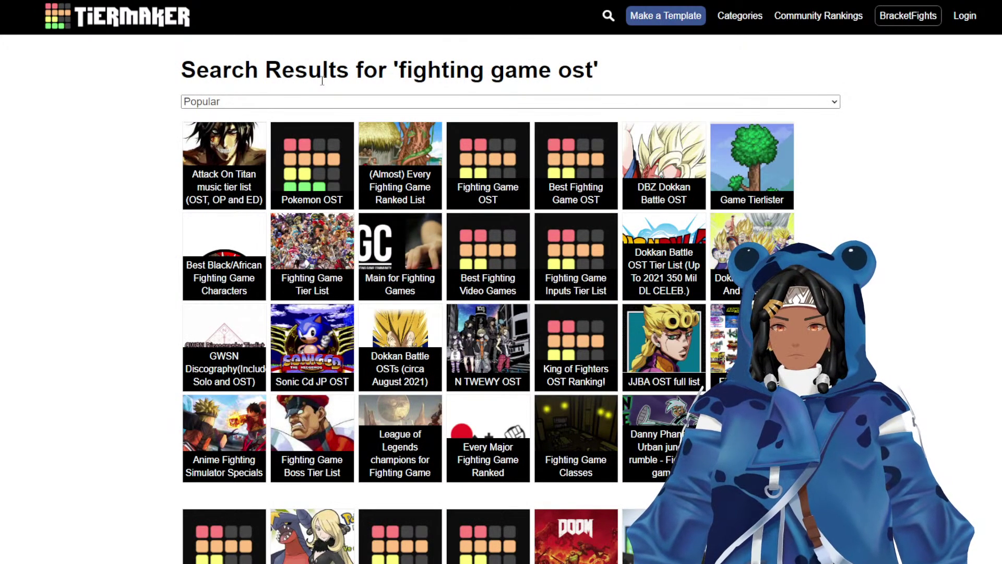
Open the "Fighting Game OST" template, look over its game covers and return to the search results.
{"action": "left_click", "coordinate": [491, 154]}
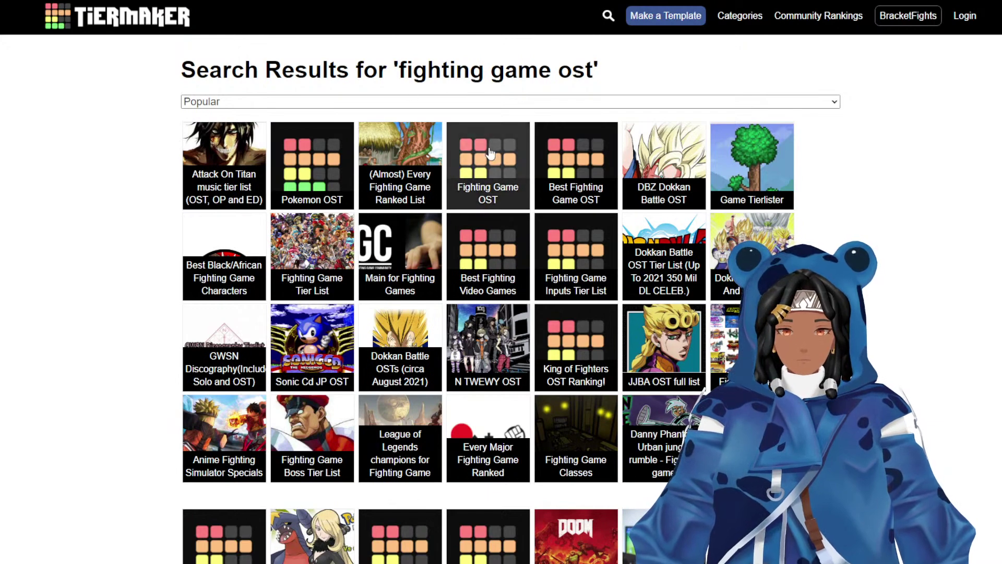
{"action": "scroll", "coordinate": [485, 102], "scroll_direction": "down", "scroll_amount": 7}
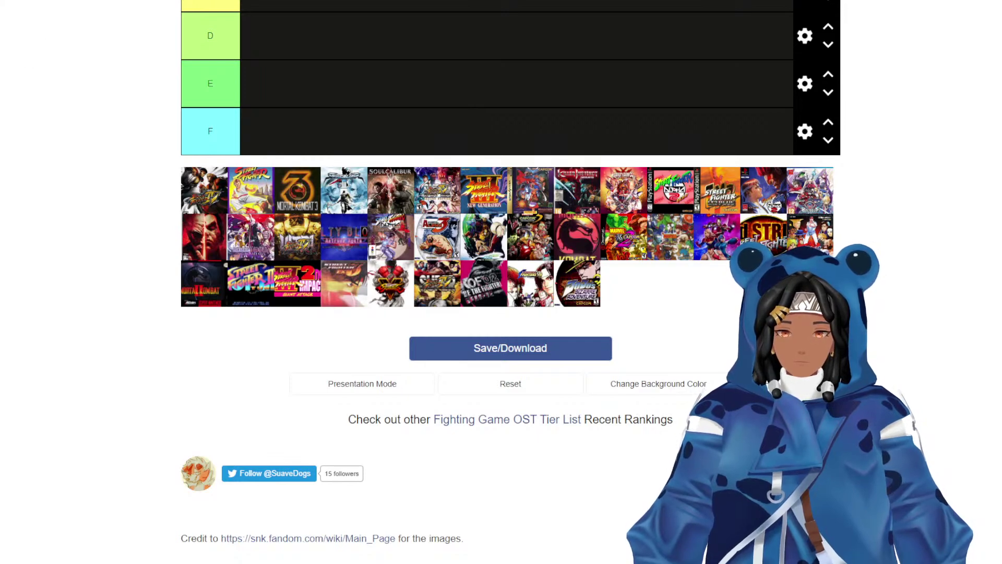
{"action": "key", "text": "alt+Left"}
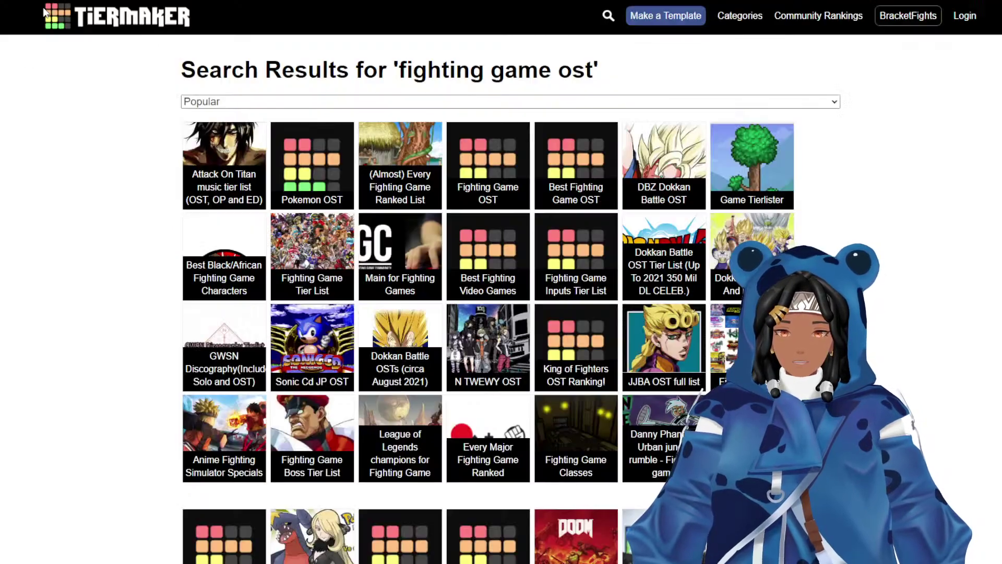
Search the templates for "fighting games", and return to the "Encyclopedia of Sandwiches" template.
{"action": "left_click", "coordinate": [605, 17]}
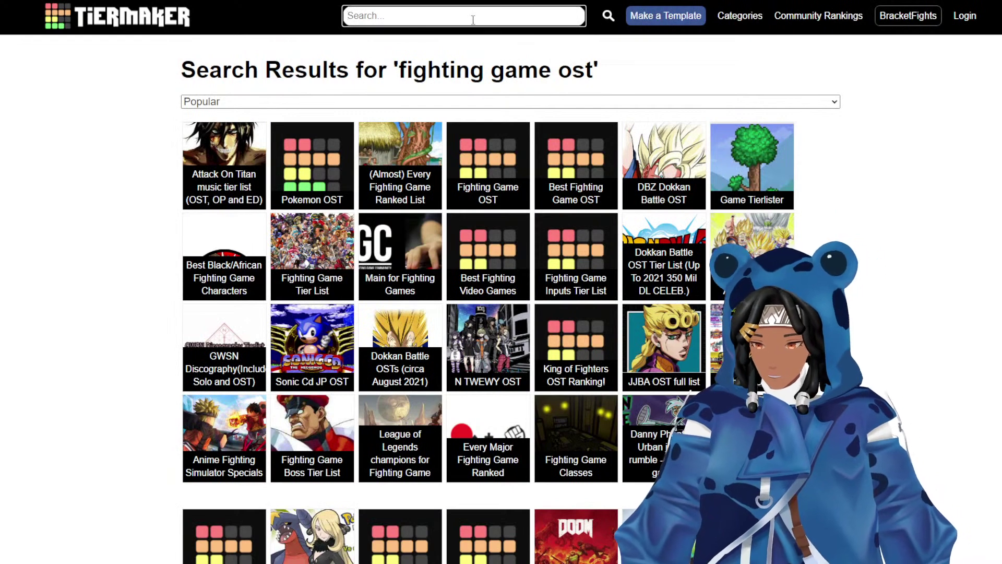
{"action": "type", "text": "fighting games"}
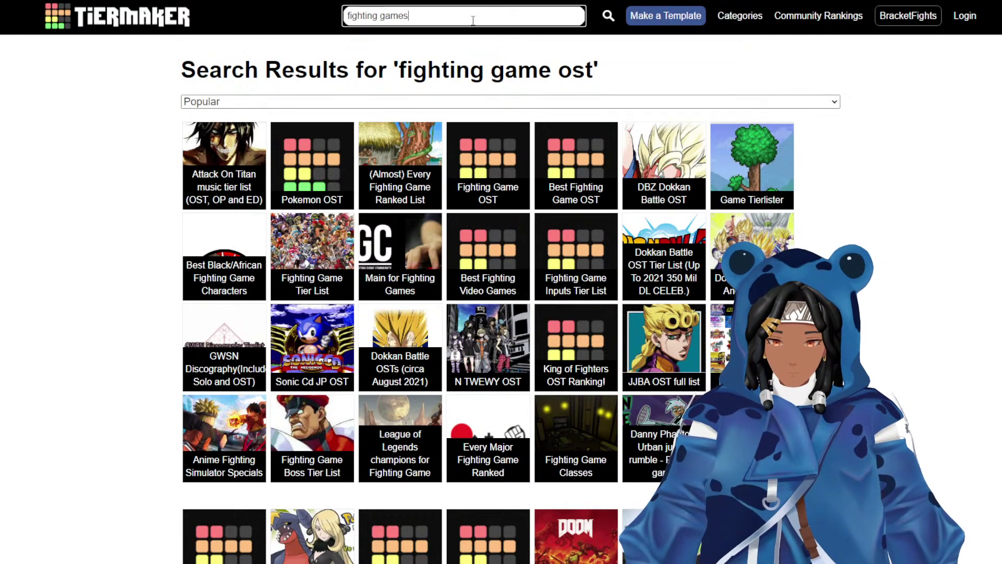
{"action": "key", "text": "Return"}
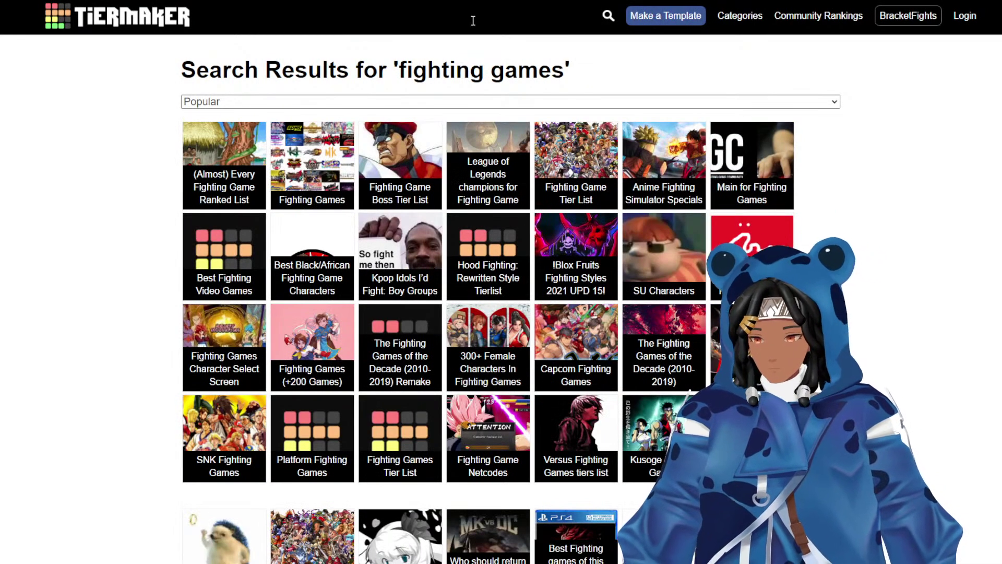
{"action": "left_click", "coordinate": [312, 171]}
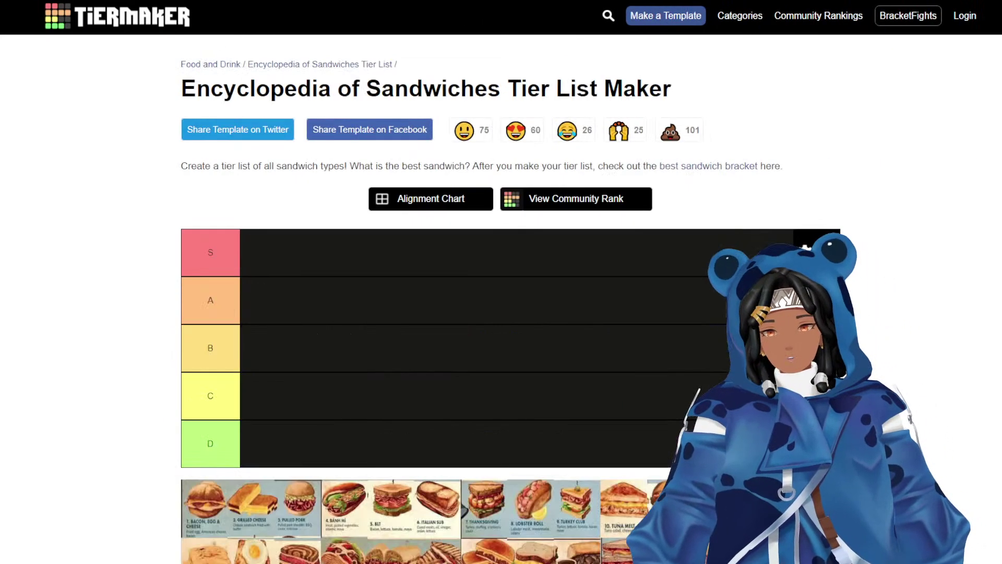
Place Bacon, Egg & Cheese in the S tier, and Grilled Cheese and Pulled Pork in the A tier.
{"action": "scroll", "coordinate": [442, 91], "scroll_direction": "down", "scroll_amount": 5}
{"action": "scroll", "coordinate": [359, 198], "scroll_direction": "up", "scroll_amount": 3}
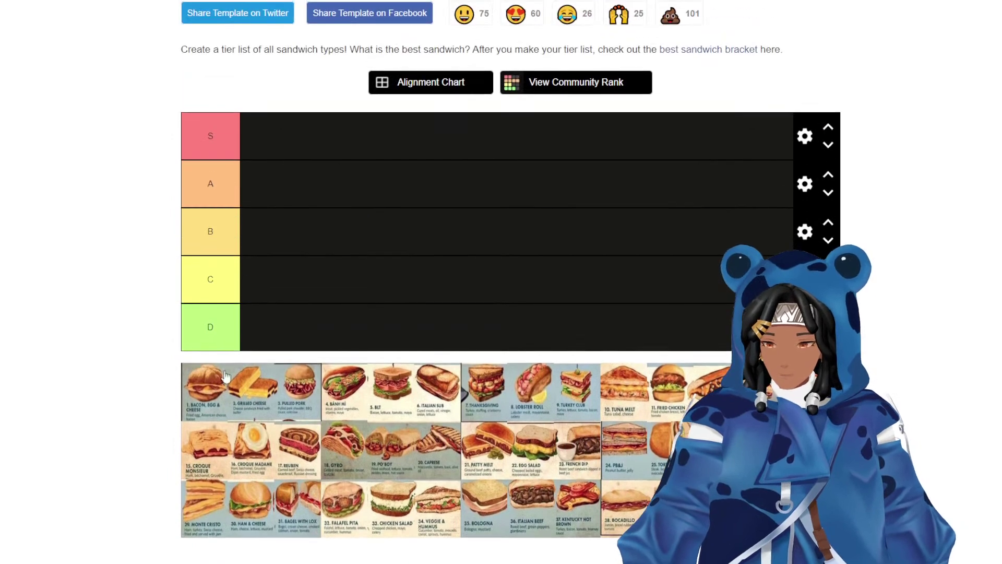
{"action": "left_click_drag", "start_coordinate": [212, 397], "coordinate": [329, 163]}
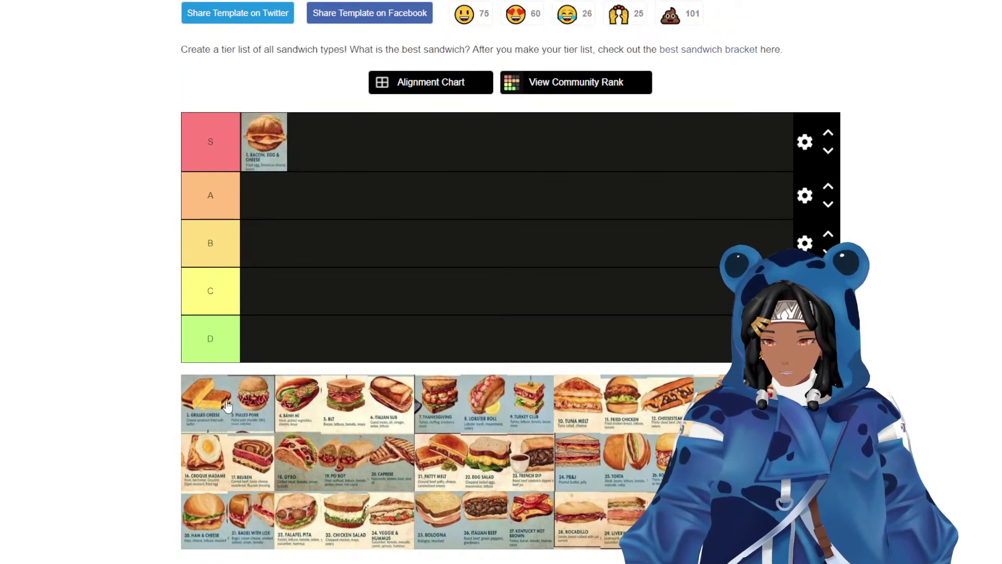
{"action": "left_click_drag", "start_coordinate": [220, 406], "coordinate": [395, 191]}
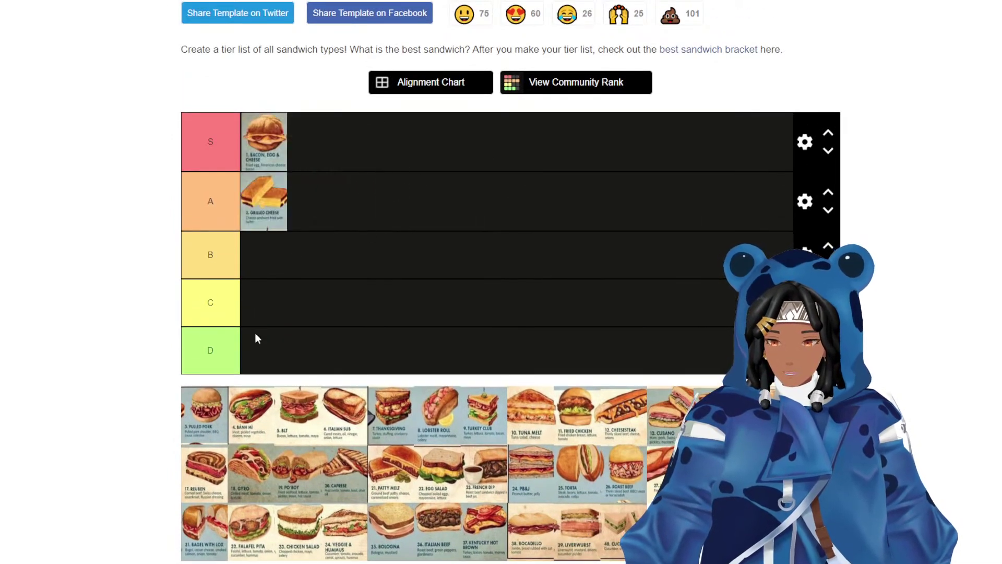
{"action": "left_click_drag", "start_coordinate": [203, 412], "coordinate": [348, 202]}
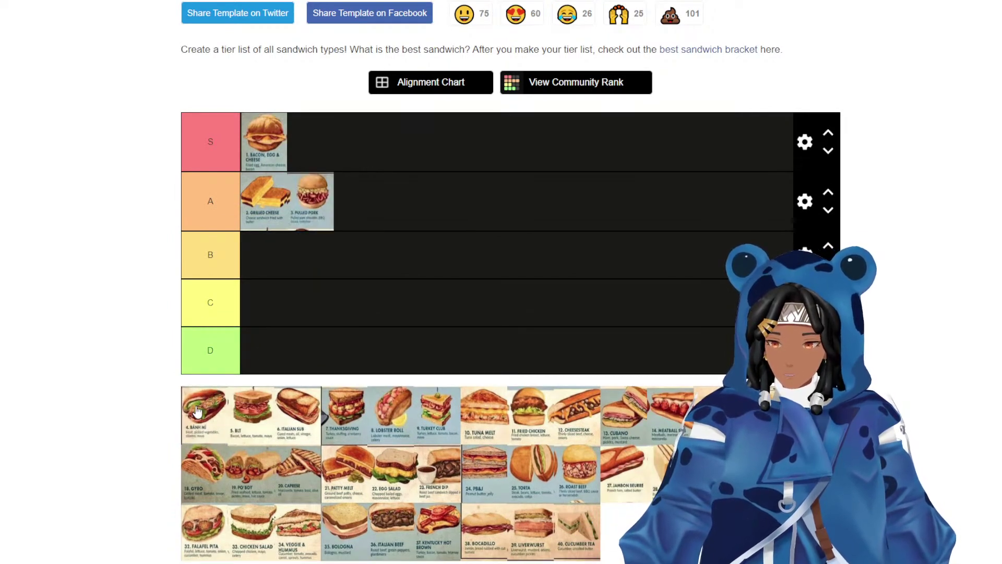
Rename the D tier "Don't know, haven't had".
{"action": "left_click", "coordinate": [230, 341]}
{"action": "type", "text": "o"}
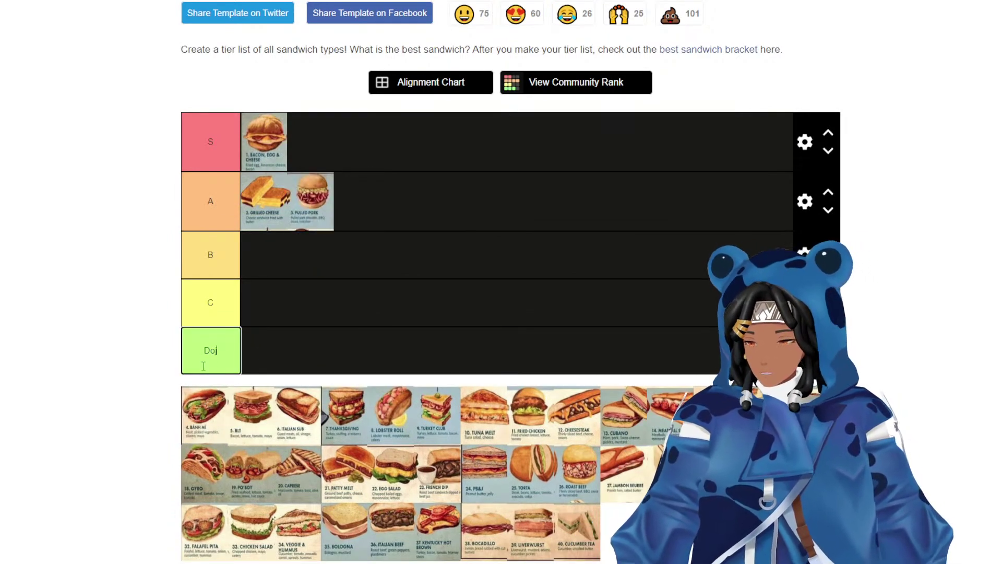
{"action": "type", "text": "n't know"}
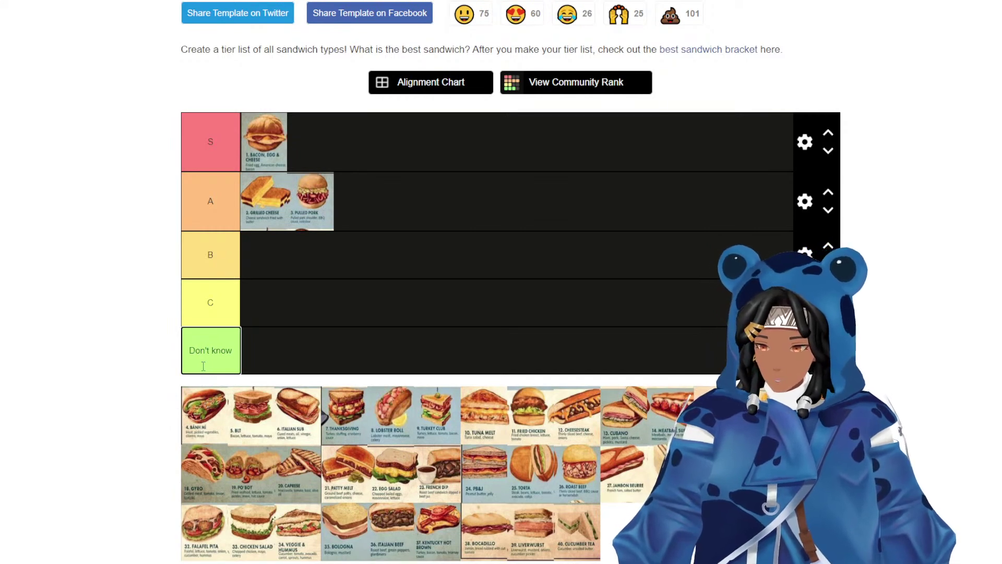
{"action": "type", "text": ", haven't "}
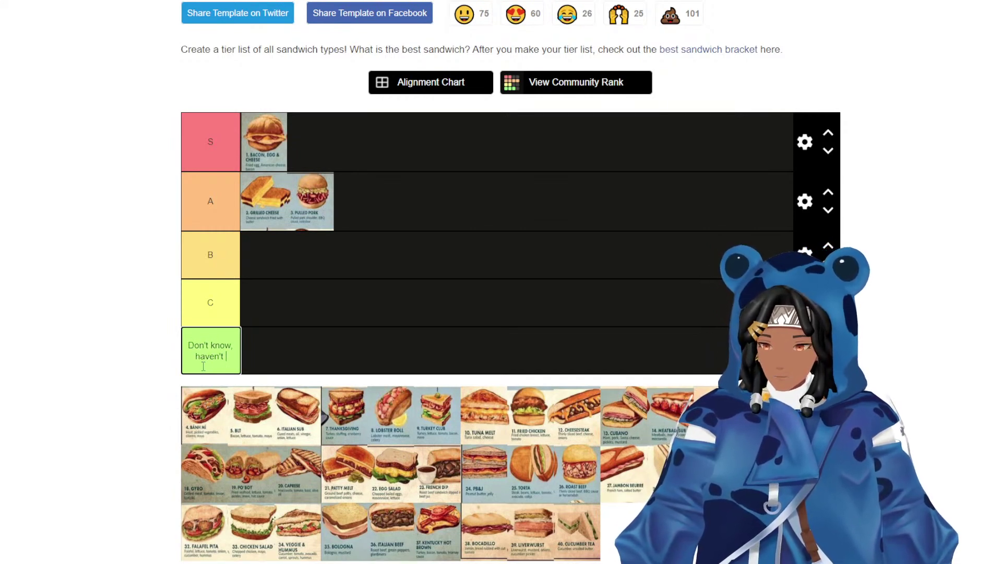
{"action": "type", "text": "had"}
Place the Banh Mi and BLT in the "Don't know, haven't had" tier and the Italian Sub in the S tier.
{"action": "left_click_drag", "start_coordinate": [209, 418], "coordinate": [269, 381]}
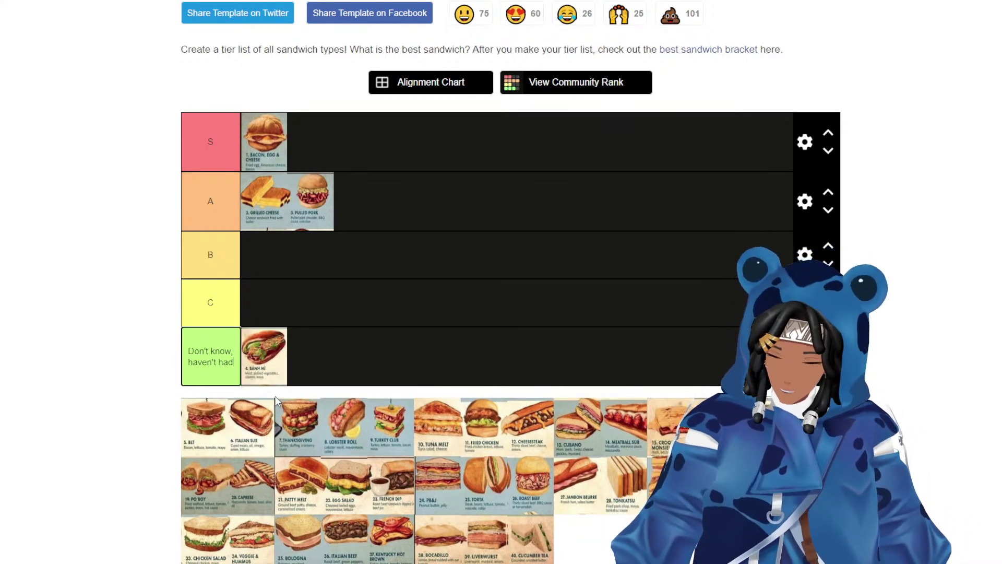
{"action": "left_click_drag", "start_coordinate": [201, 439], "coordinate": [366, 167]}
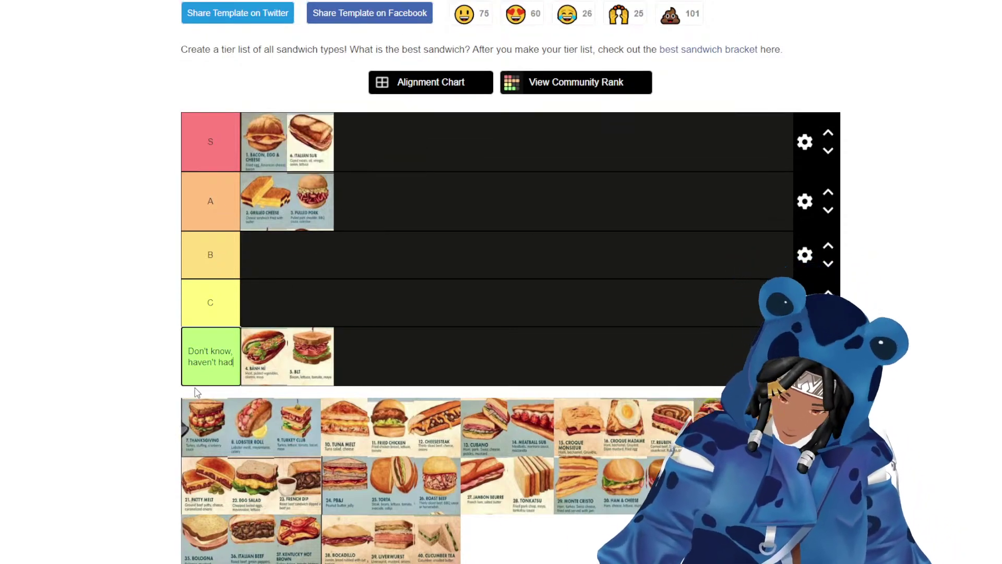
Place the Thanksgiving, Lobster Roll, Turkey Club and Tuna Melt in the "Don't know, haven't had" tier.
{"action": "left_click_drag", "start_coordinate": [203, 437], "coordinate": [285, 372]}
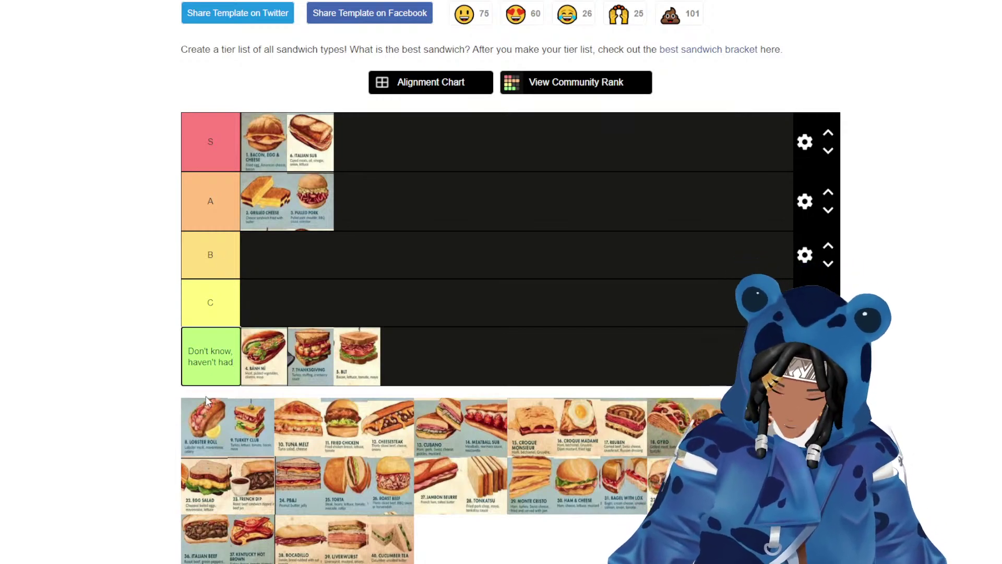
{"action": "left_click_drag", "start_coordinate": [206, 396], "coordinate": [292, 366]}
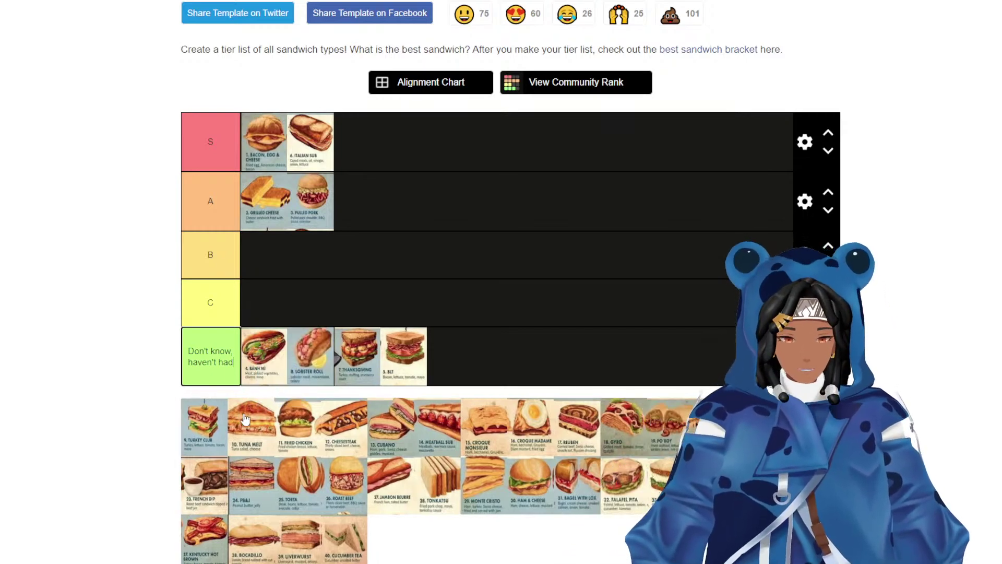
{"action": "left_click_drag", "start_coordinate": [206, 420], "coordinate": [292, 365]}
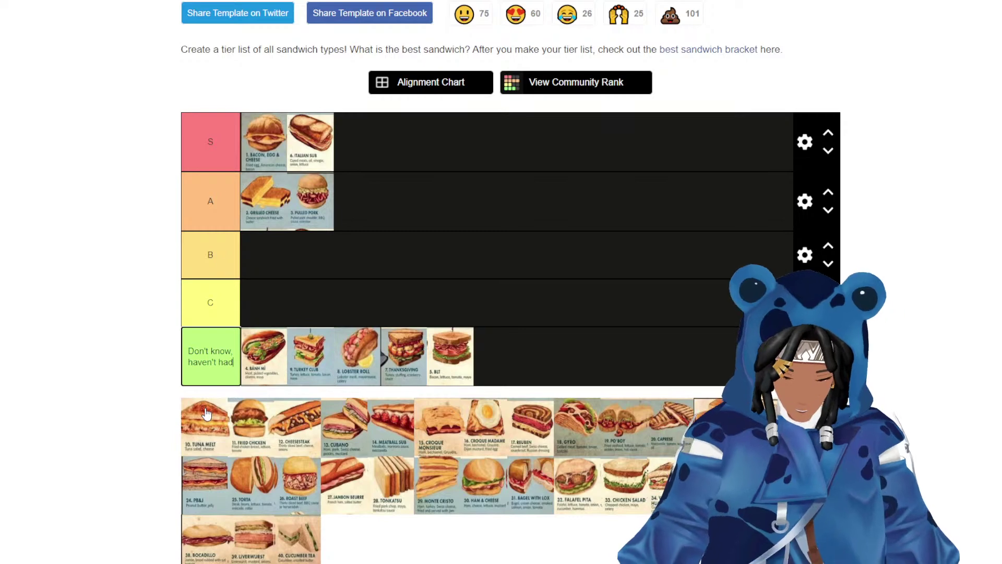
{"action": "left_click_drag", "start_coordinate": [206, 414], "coordinate": [292, 360]}
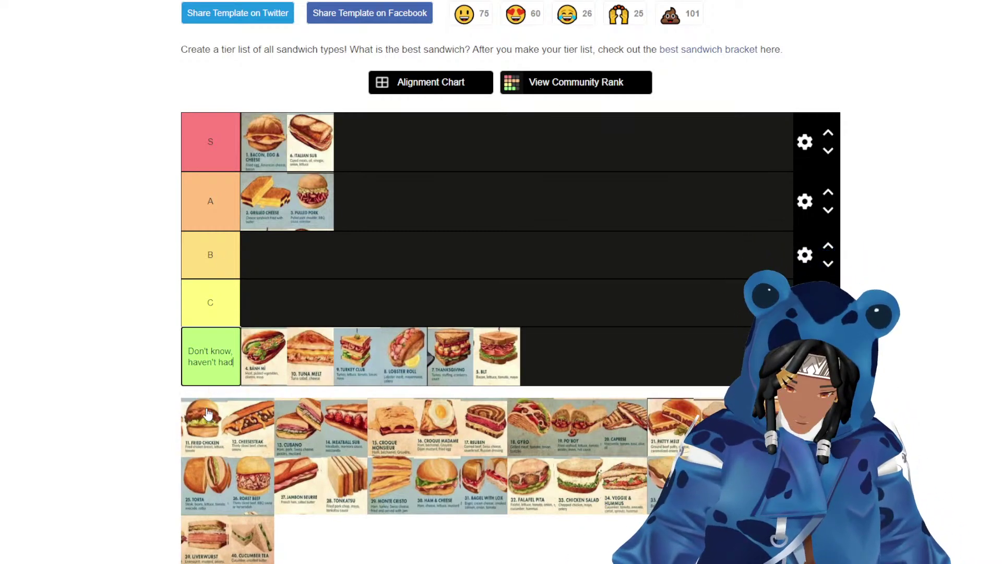
Place the Fried Chicken, Cheesesteak and Meatball Sub in the S tier, and the Cubano in the "Don't know, haven't had" tier.
{"action": "left_click_drag", "start_coordinate": [207, 407], "coordinate": [365, 147]}
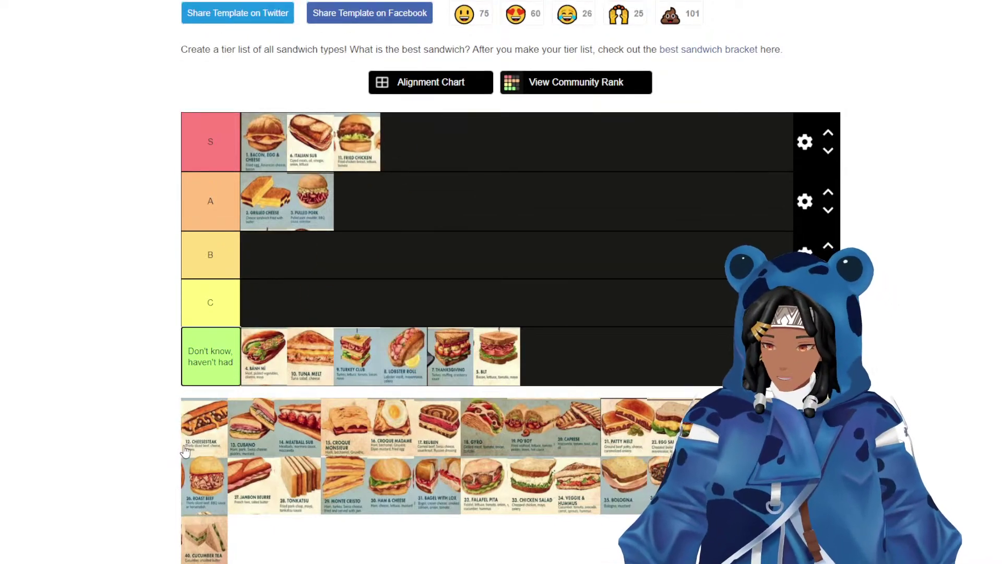
{"action": "left_click_drag", "start_coordinate": [204, 426], "coordinate": [396, 141]}
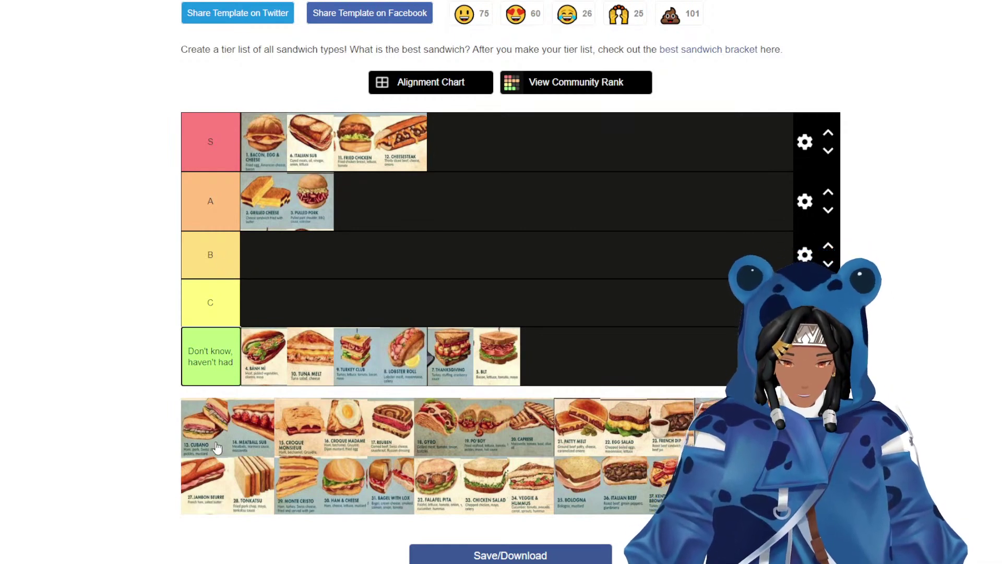
{"action": "left_click_drag", "start_coordinate": [224, 425], "coordinate": [308, 358]}
{"action": "left_click_drag", "start_coordinate": [205, 420], "coordinate": [449, 142]}
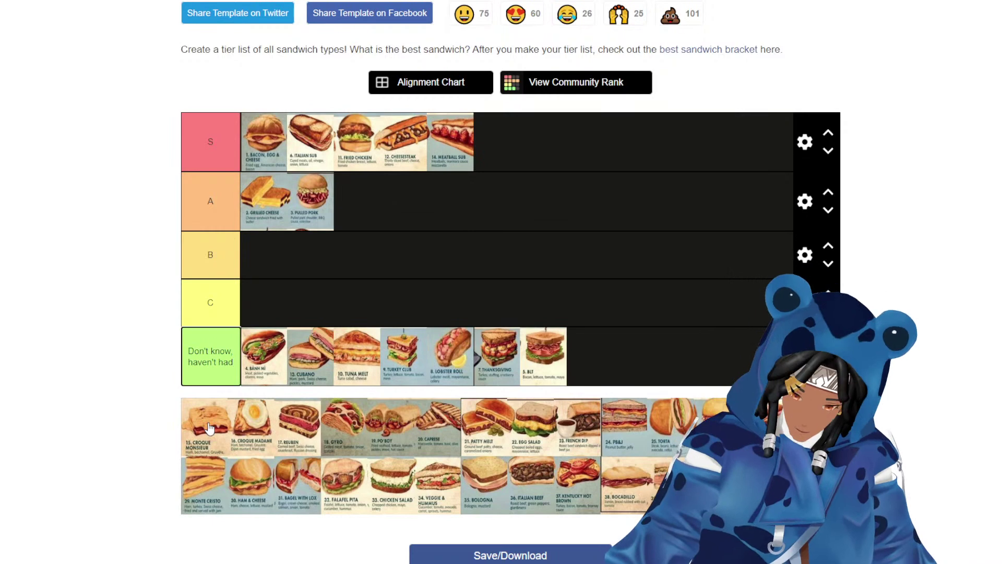
Place the Croque Monsieur, Croque Madame and Reuben in the "Don't know, haven't had" tier.
{"action": "left_click_drag", "start_coordinate": [207, 427], "coordinate": [308, 357]}
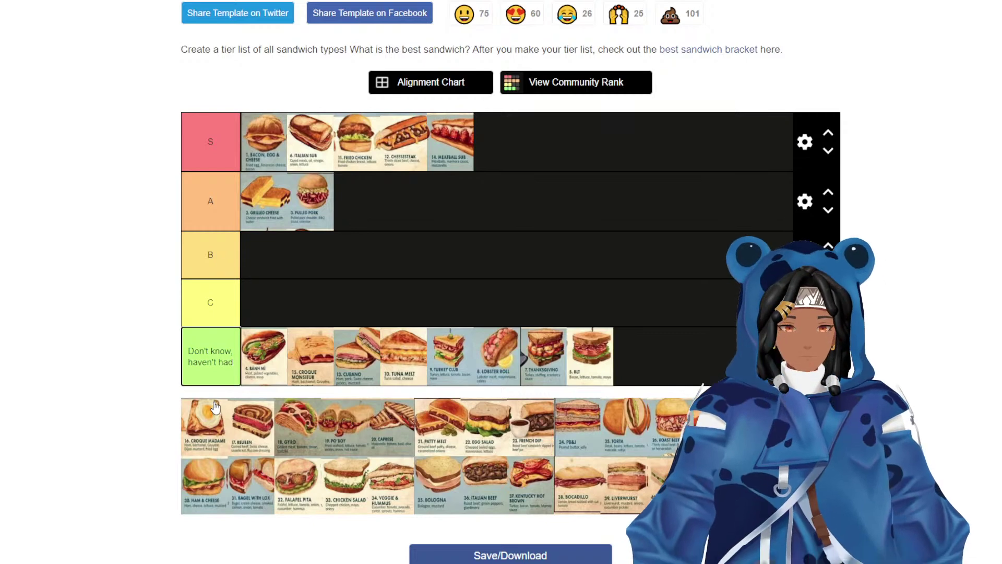
{"action": "left_click_drag", "start_coordinate": [215, 407], "coordinate": [215, 421]}
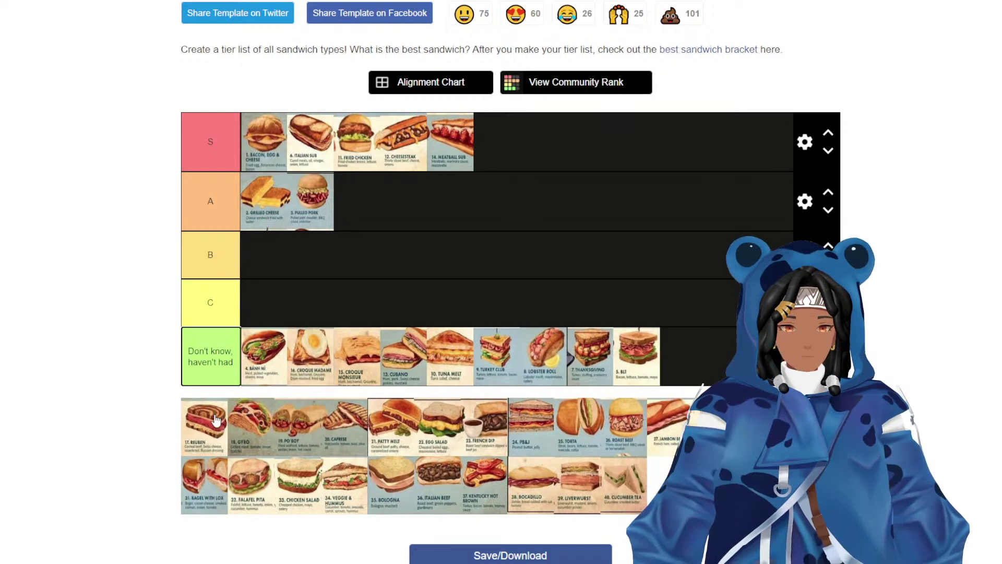
{"action": "left_click_drag", "start_coordinate": [214, 412], "coordinate": [287, 357]}
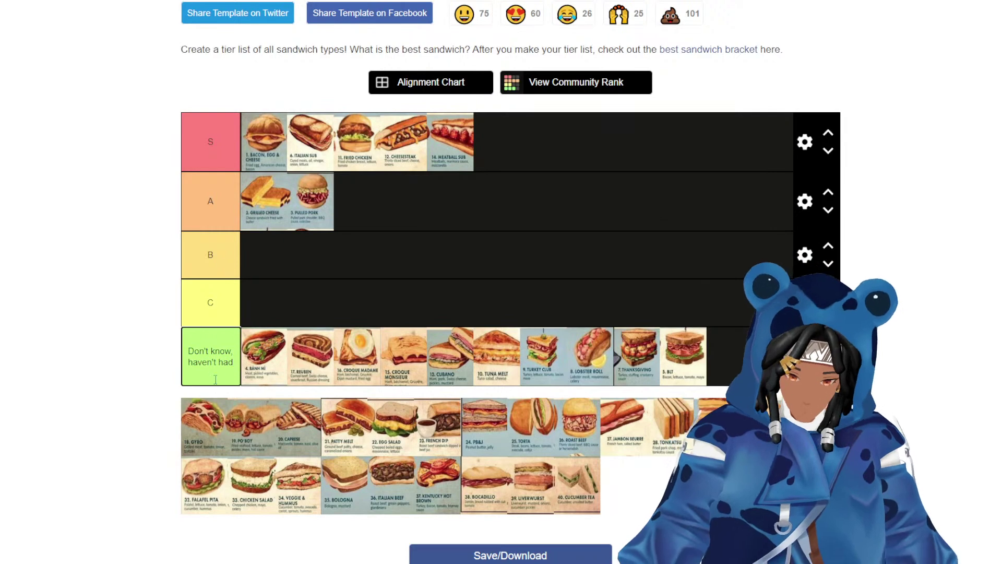
Place the Gyro in the A tier, and the Po' Boy and Caprese in the "Don't know, haven't had" tier.
{"action": "left_click_drag", "start_coordinate": [203, 403], "coordinate": [357, 204]}
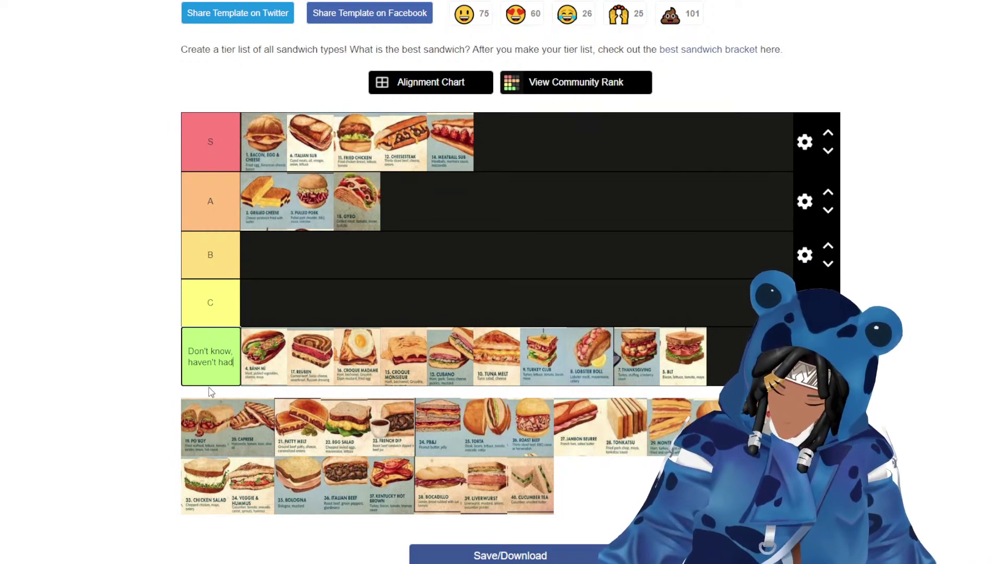
{"action": "left_click_drag", "start_coordinate": [204, 426], "coordinate": [241, 389]}
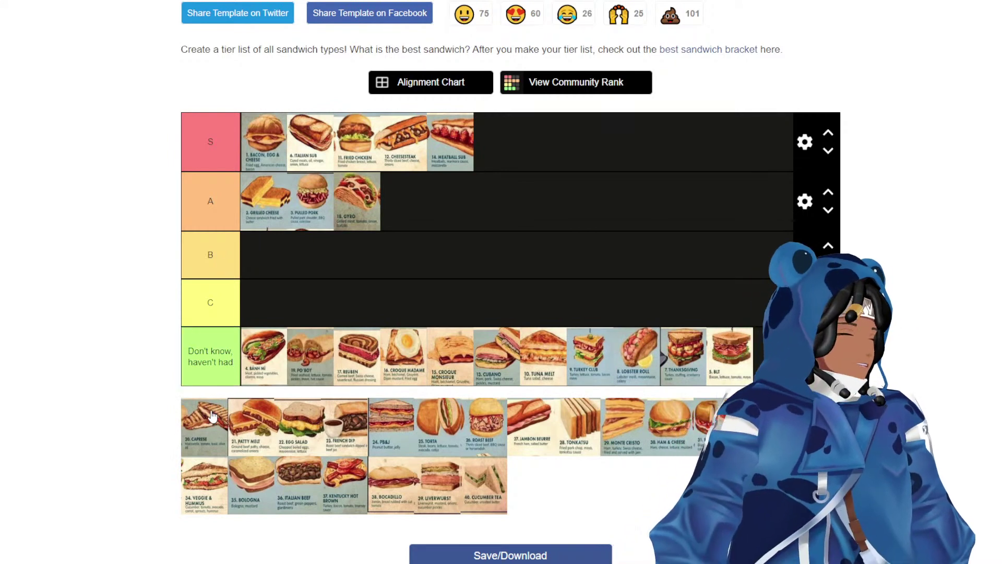
{"action": "left_click_drag", "start_coordinate": [198, 429], "coordinate": [250, 364]}
Place the Egg Salad, French Dip and Monte Cristo in the "Don't know, haven't had" tier and the PB&J in the A tier.
{"action": "scroll", "coordinate": [310, 322], "scroll_direction": "down", "scroll_amount": 2}
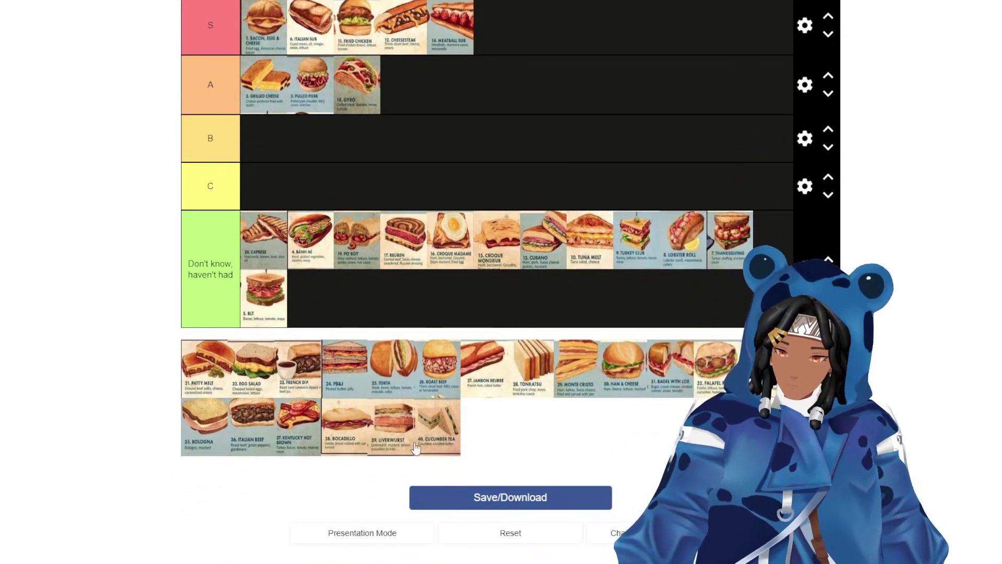
{"action": "left_click_drag", "start_coordinate": [237, 353], "coordinate": [301, 308]}
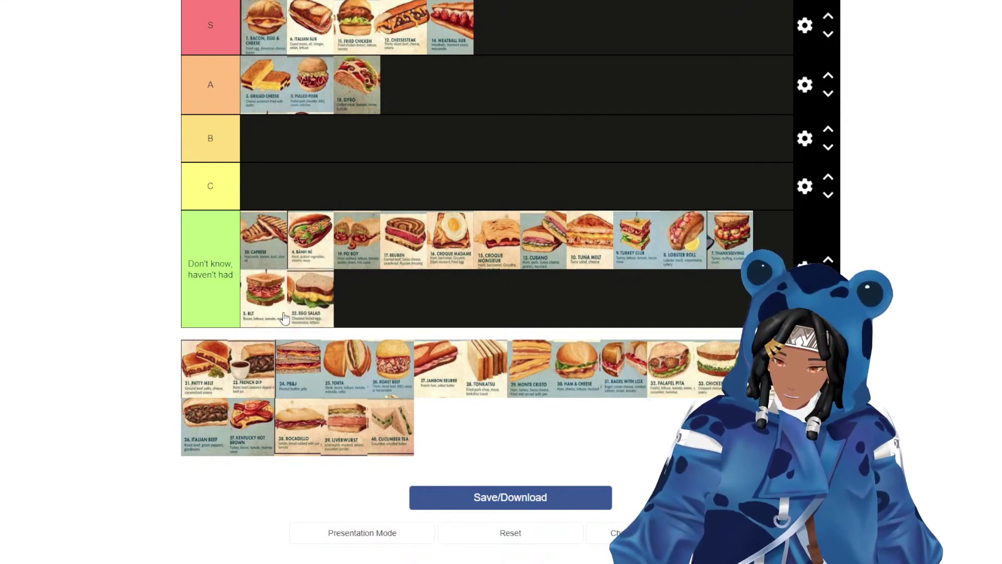
{"action": "left_click_drag", "start_coordinate": [253, 354], "coordinate": [347, 297]}
{"action": "left_click_drag", "start_coordinate": [236, 383], "coordinate": [450, 116]}
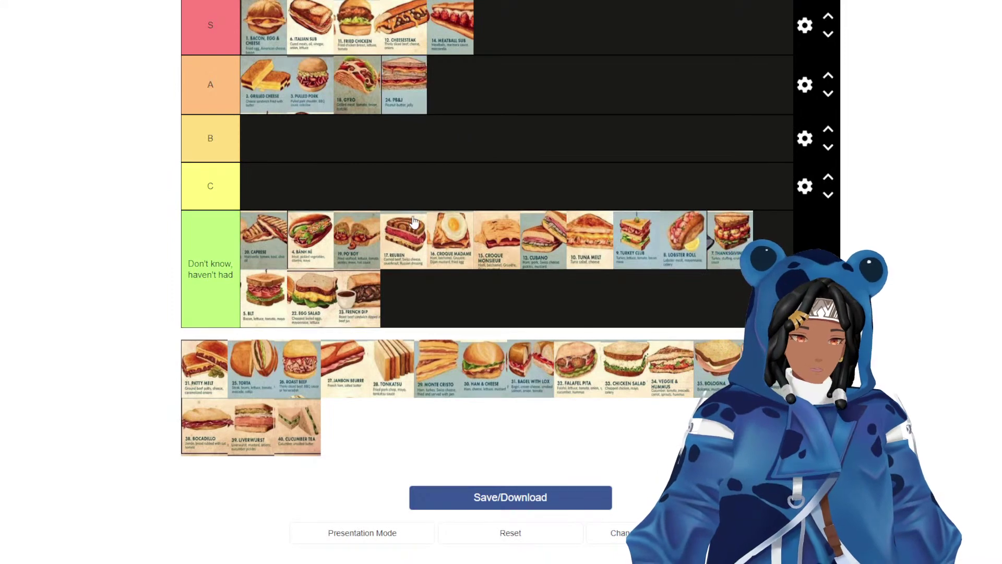
{"action": "scroll", "coordinate": [408, 233], "scroll_direction": "up", "scroll_amount": 1}
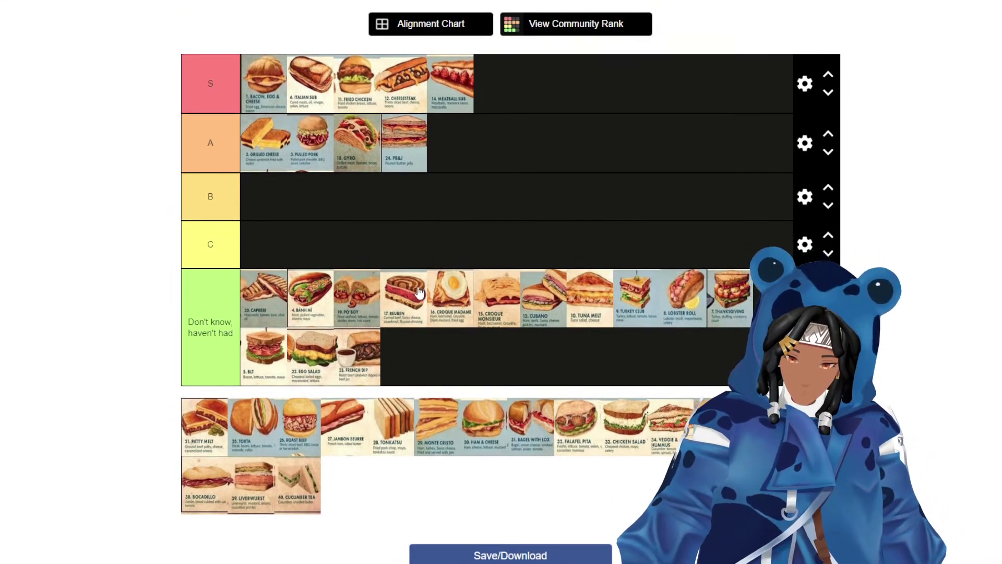
{"action": "left_click_drag", "start_coordinate": [434, 425], "coordinate": [438, 372]}
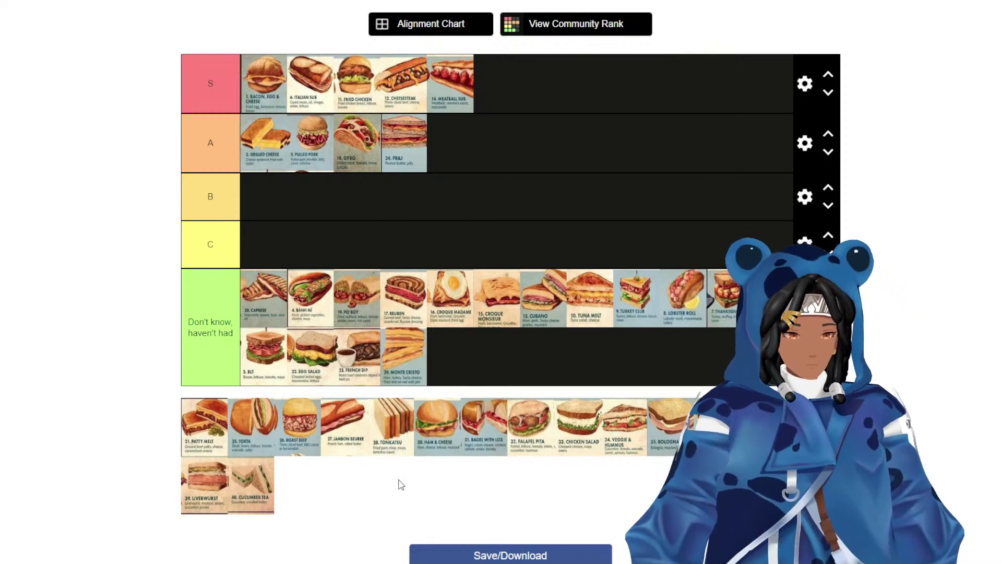
Add a new row below the A tier and place the Tonkatsu in it.
{"action": "left_click_drag", "start_coordinate": [391, 394], "coordinate": [587, 152]}
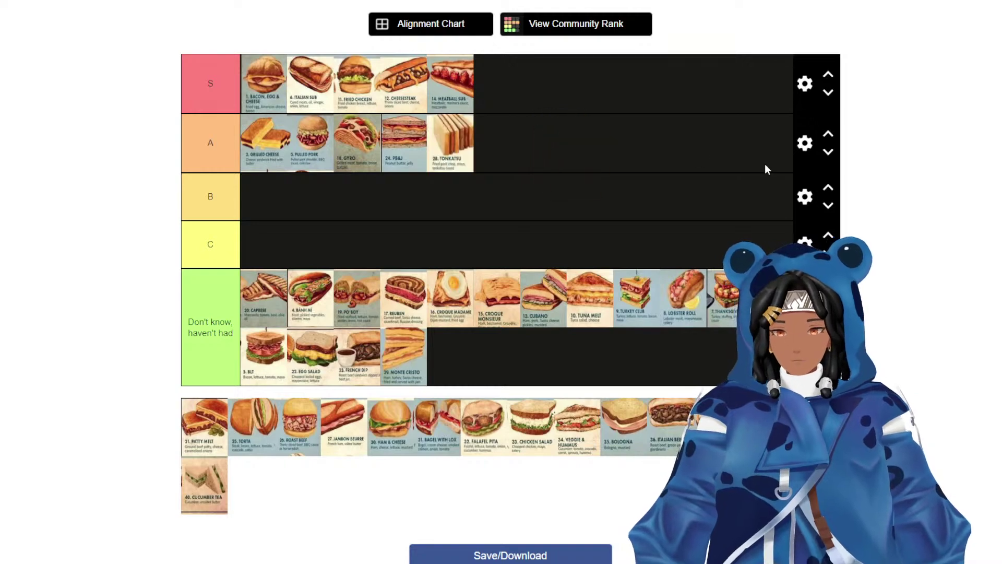
{"action": "left_click", "coordinate": [805, 143]}
{"action": "left_click", "coordinate": [565, 179]}
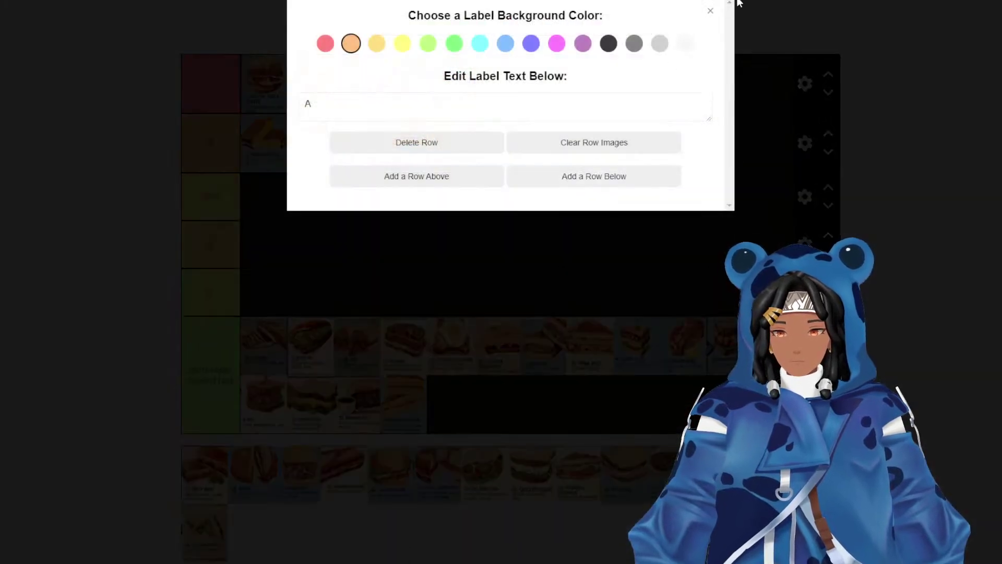
{"action": "left_click", "coordinate": [710, 10]}
{"action": "left_click_drag", "start_coordinate": [445, 155], "coordinate": [324, 189]}
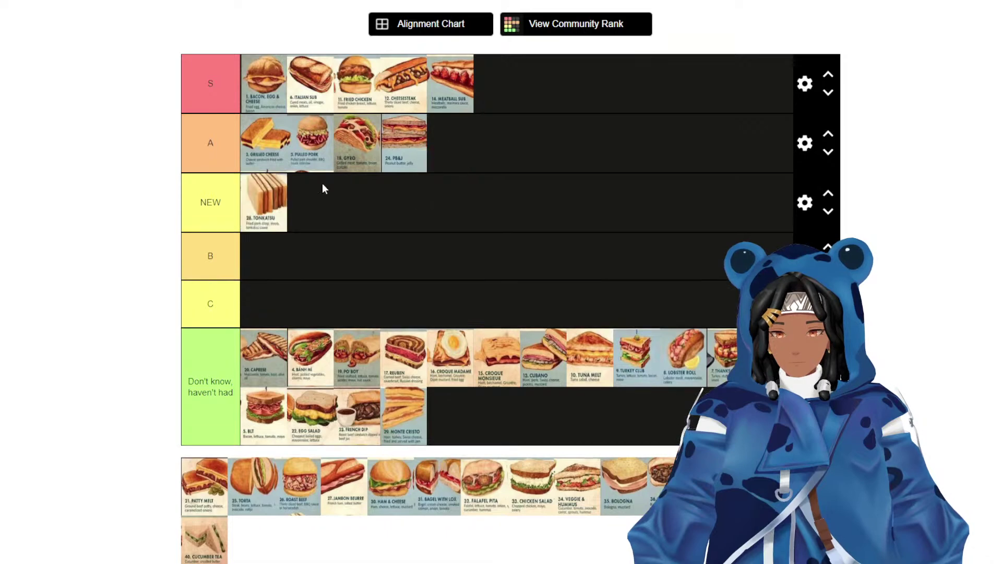
Rename the new tier below A "Haven't had, but I now want it".
{"action": "double_click", "coordinate": [208, 194]}
{"action": "type", "text": "Ha"}
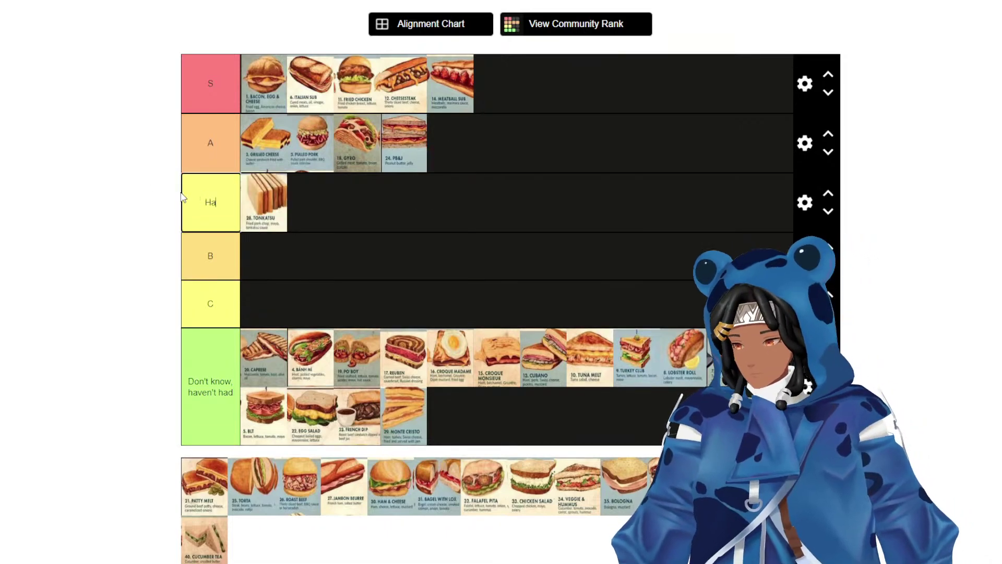
{"action": "type", "text": "ven't had, but "}
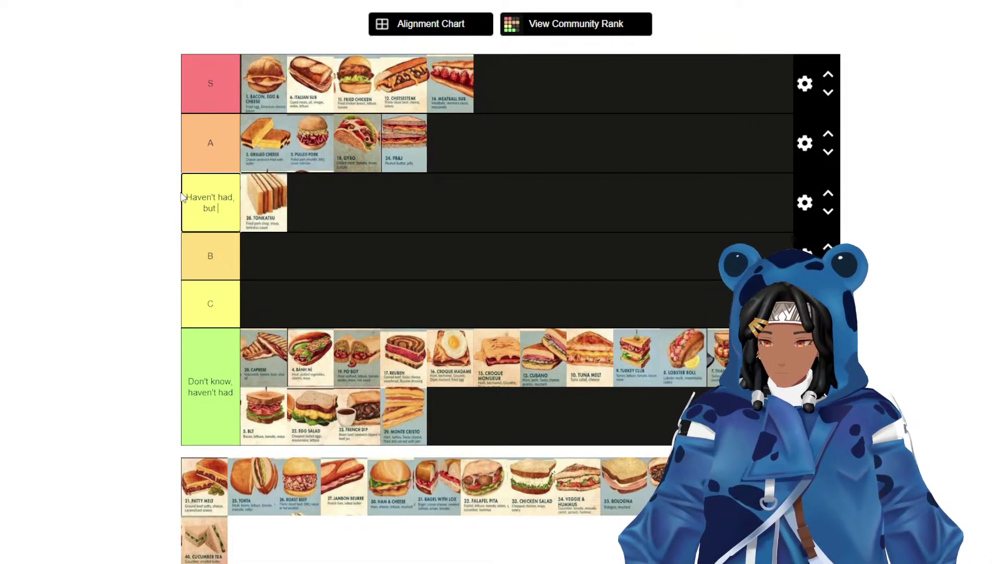
{"action": "type", "text": "I now want it"}
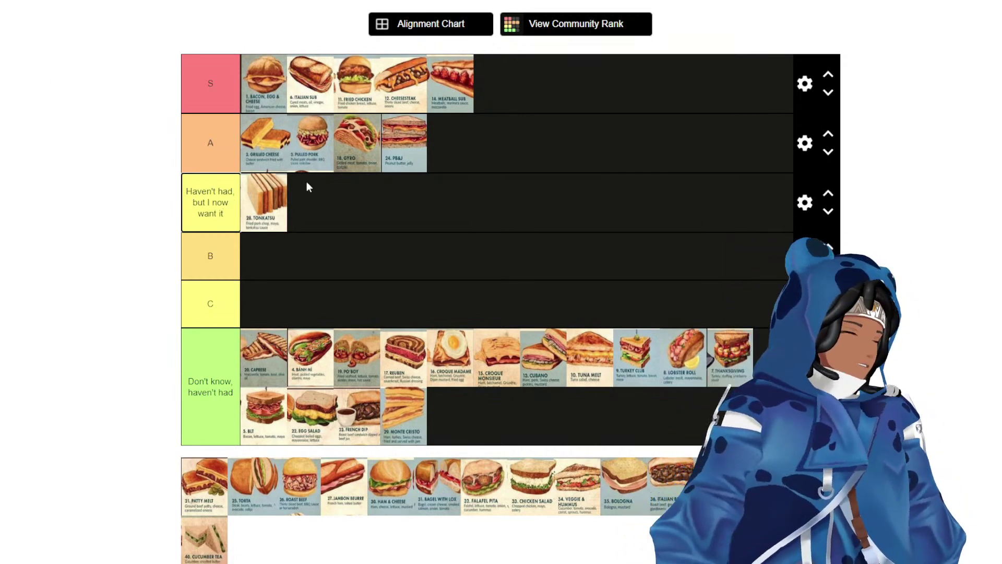
Place the Chicken Salad, Falafel Pita and Veggie & Hummus in the "Don't know, haven't had" tier.
{"action": "scroll", "coordinate": [550, 181], "scroll_direction": "down", "scroll_amount": 2}
{"action": "scroll", "coordinate": [534, 139], "scroll_direction": "up", "scroll_amount": 1}
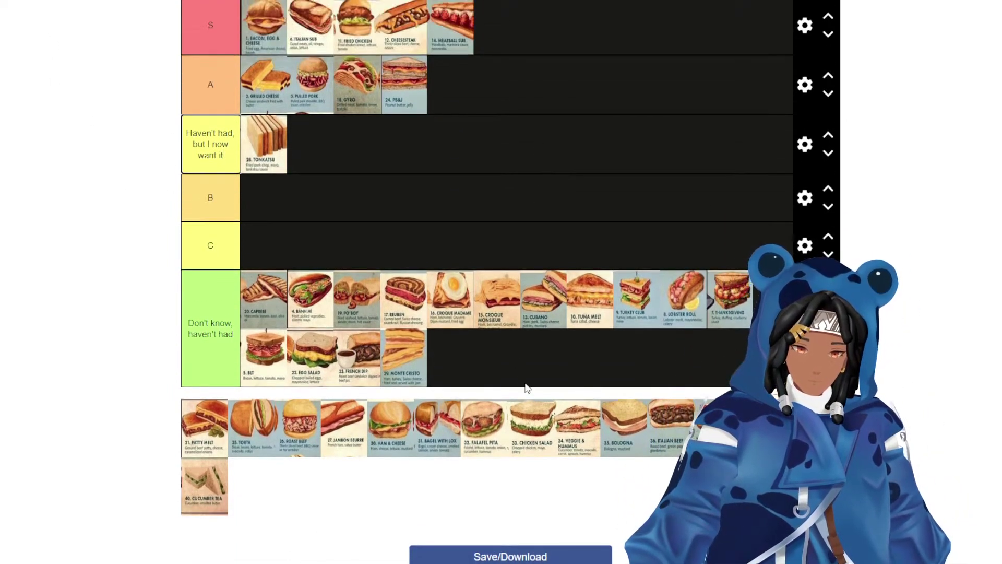
{"action": "left_click_drag", "start_coordinate": [535, 412], "coordinate": [449, 359]}
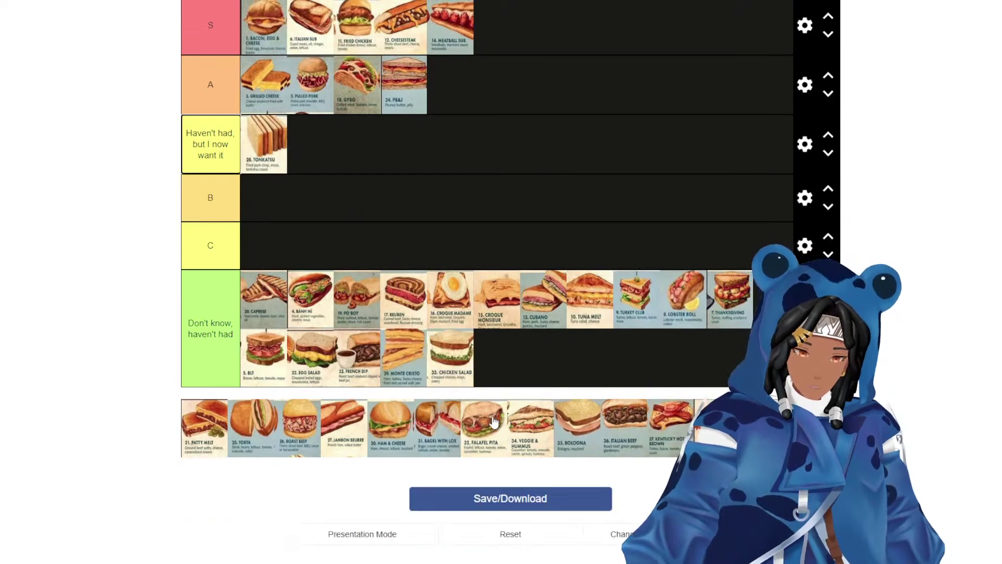
{"action": "left_click_drag", "start_coordinate": [493, 421], "coordinate": [543, 359]}
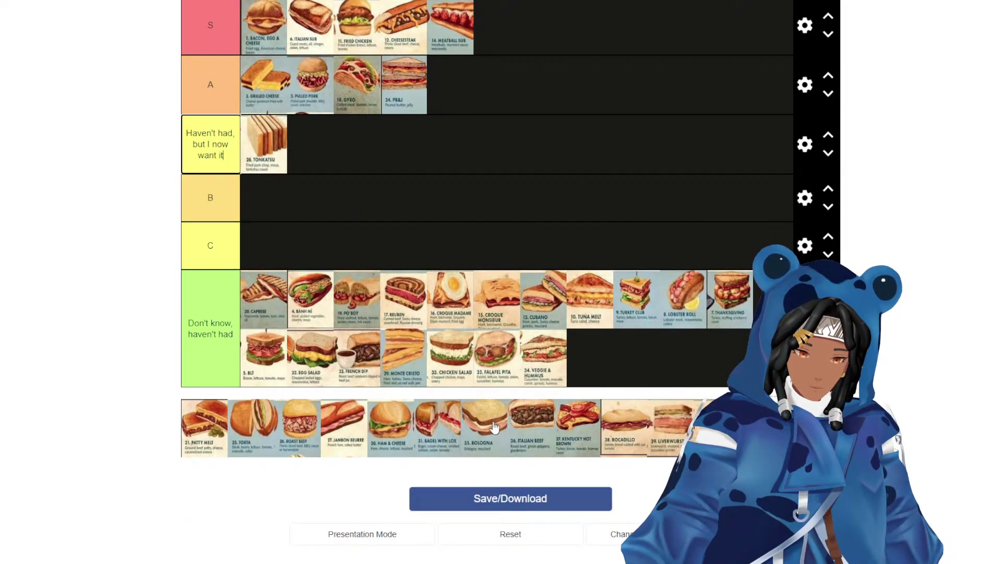
Add a new row below the C tier and place the Bologna sandwich in it.
{"action": "left_click_drag", "start_coordinate": [482, 441], "coordinate": [444, 248]}
{"action": "left_click", "coordinate": [804, 249]}
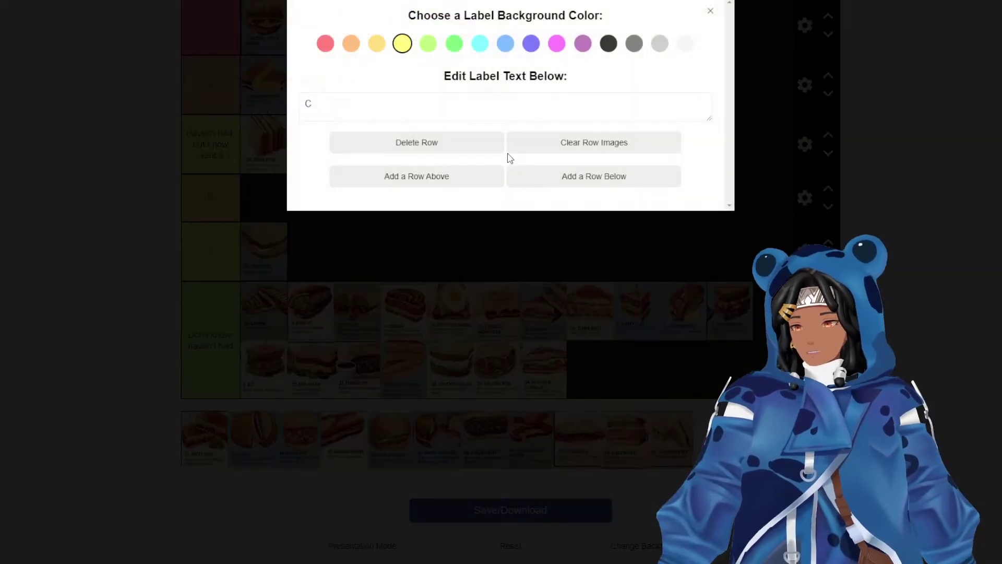
{"action": "left_click", "coordinate": [563, 177]}
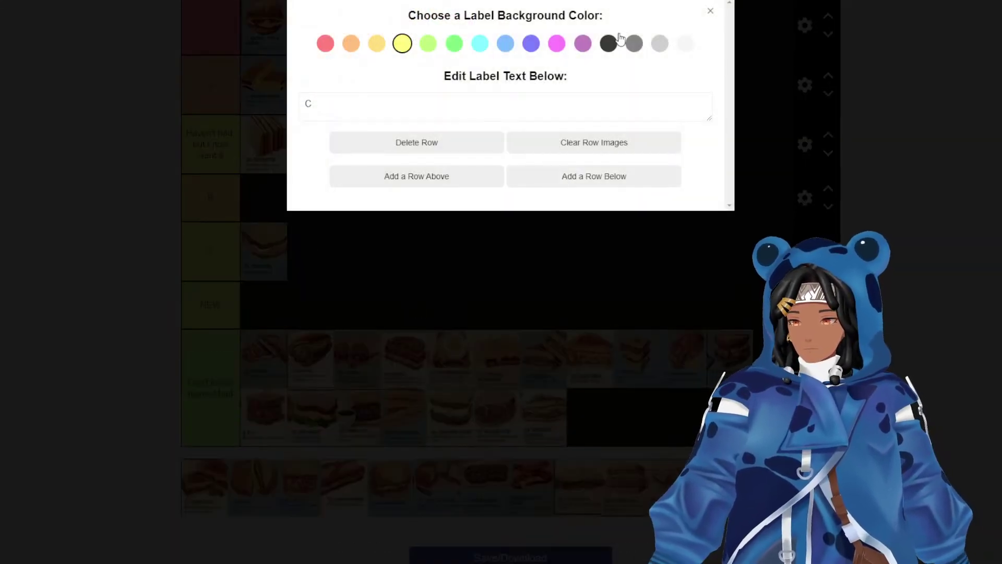
{"action": "left_click", "coordinate": [710, 12]}
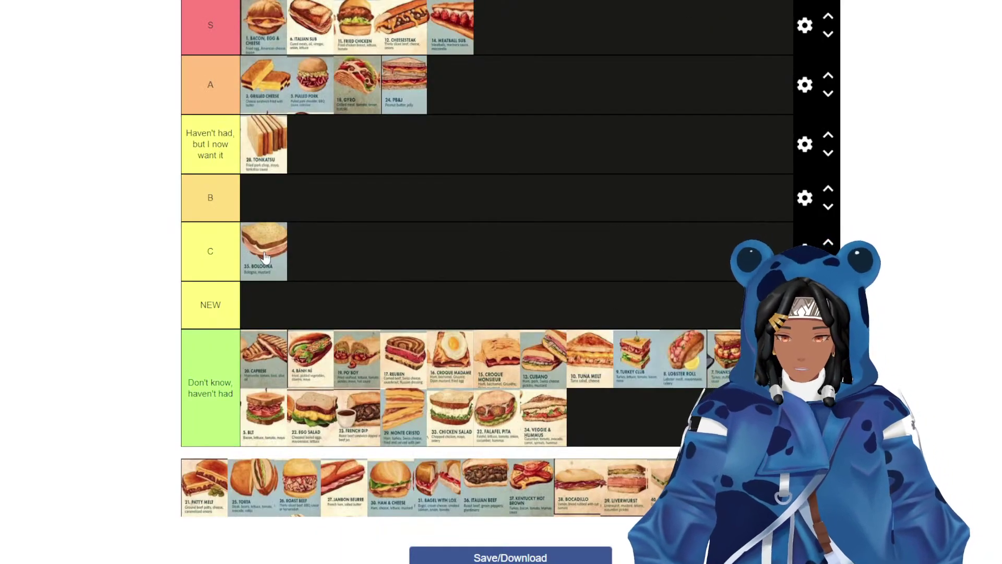
{"action": "left_click_drag", "start_coordinate": [264, 253], "coordinate": [610, 319]}
Rename the new tier below C "D".
{"action": "left_click", "coordinate": [805, 299]}
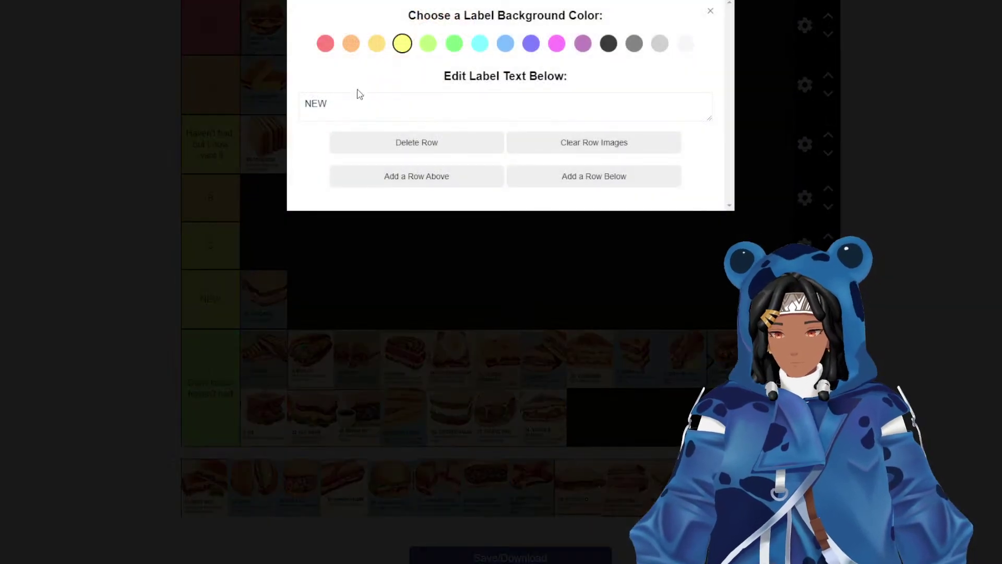
{"action": "left_click_drag", "start_coordinate": [358, 101], "coordinate": [287, 98]}
{"action": "left_click", "coordinate": [271, 100]}
{"action": "left_click", "coordinate": [191, 291]}
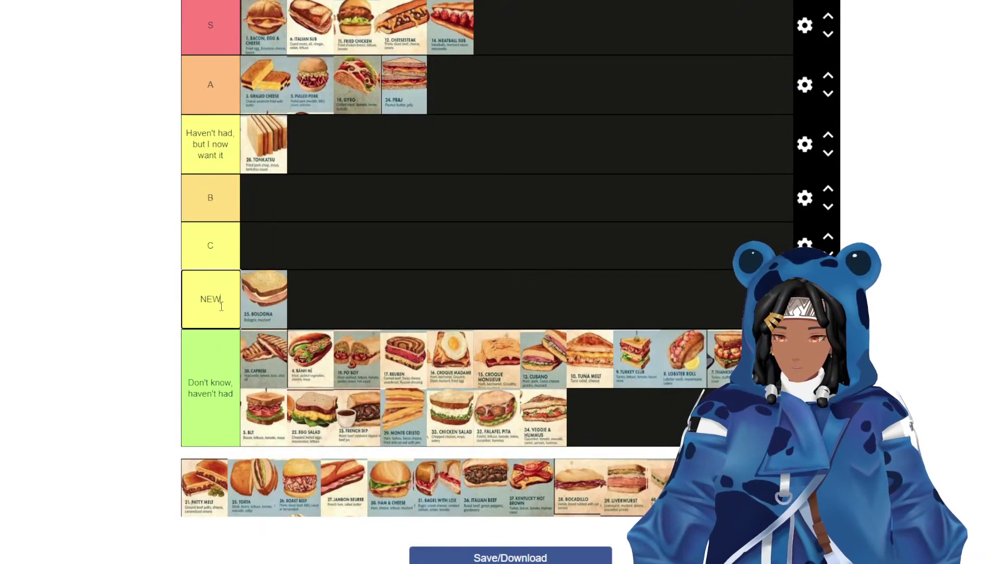
{"action": "type", "text": "D"}
{"action": "left_click", "coordinate": [920, 272]}
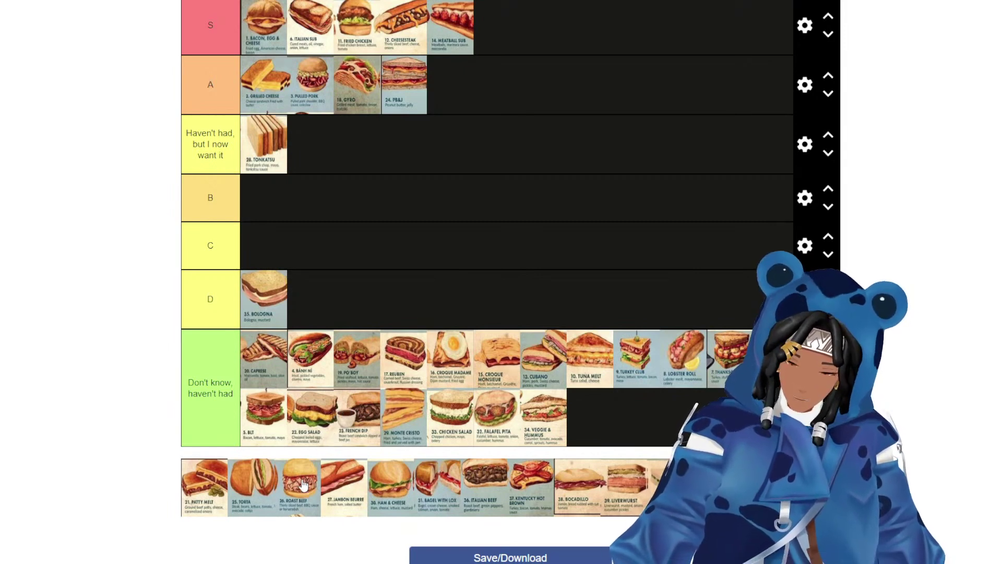
Place the Roast Beef in the D tier, and the Liverwurst and Bocadillo in the "Don't know, haven't had" tier.
{"action": "left_click_drag", "start_coordinate": [302, 485], "coordinate": [313, 299]}
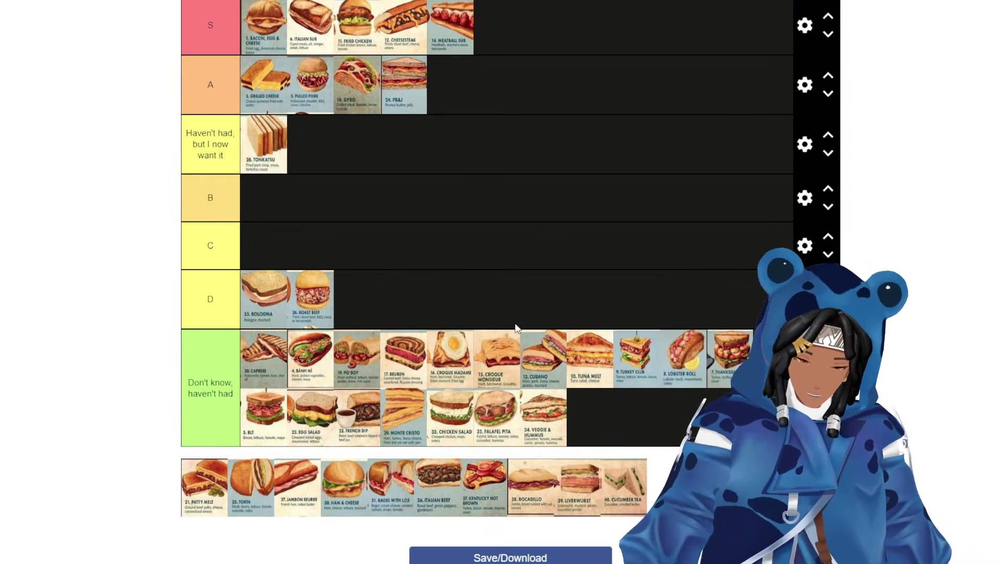
{"action": "left_click_drag", "start_coordinate": [566, 495], "coordinate": [577, 424]}
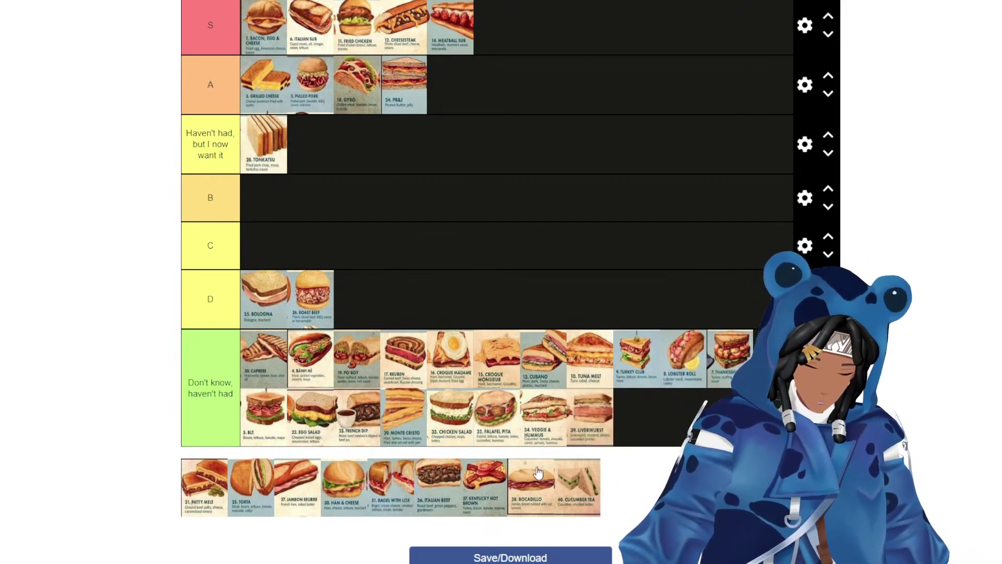
{"action": "left_click_drag", "start_coordinate": [532, 482], "coordinate": [542, 433]}
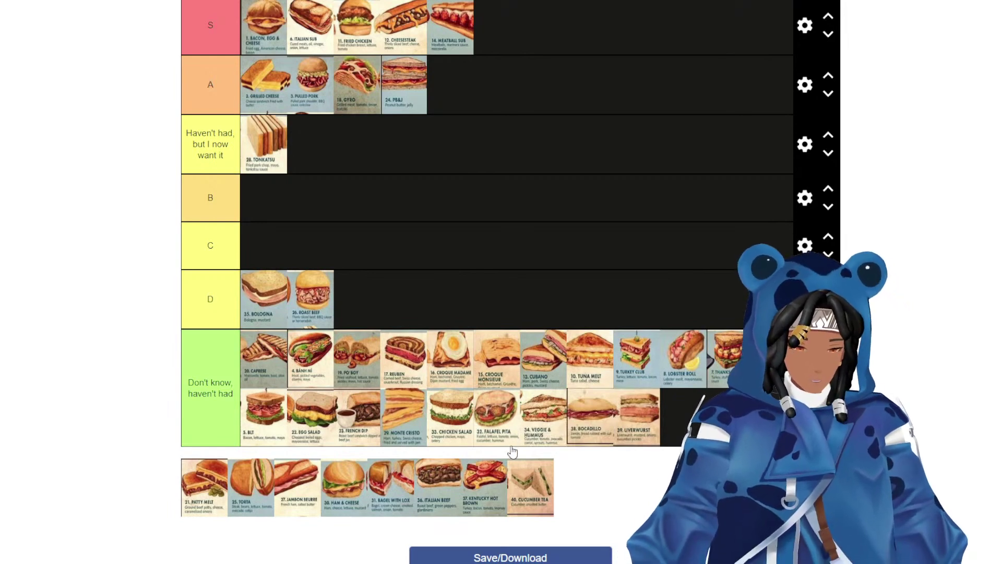
Place the Kentucky Hot Brown, Cucumber Tea and Italian Beef in the "Don't know, haven't had" tier.
{"action": "left_click_drag", "start_coordinate": [484, 488], "coordinate": [522, 428]}
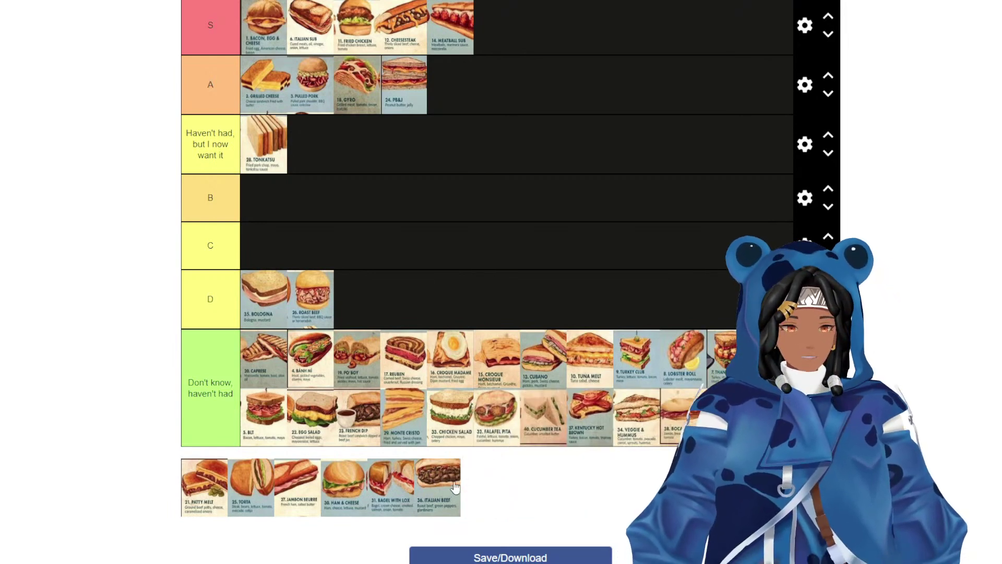
{"action": "left_click_drag", "start_coordinate": [420, 486], "coordinate": [451, 431]}
{"action": "scroll", "coordinate": [418, 427], "scroll_direction": "down", "scroll_amount": 2}
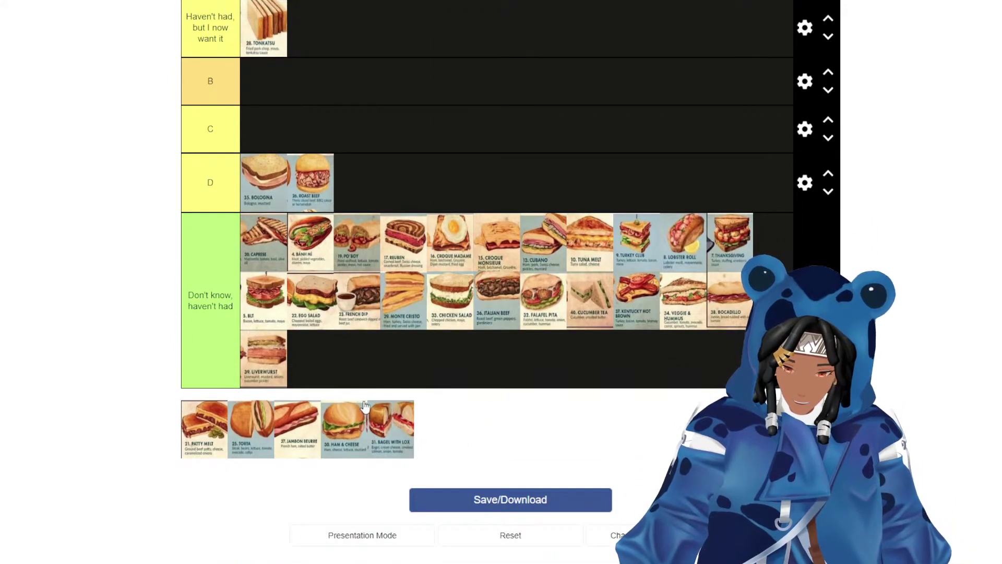
Place the Ham & Cheese in the D tier, and the Bagel with Lox and Jambon Beurre in the "Don't know, haven't had" tier.
{"action": "left_click_drag", "start_coordinate": [348, 448], "coordinate": [409, 198]}
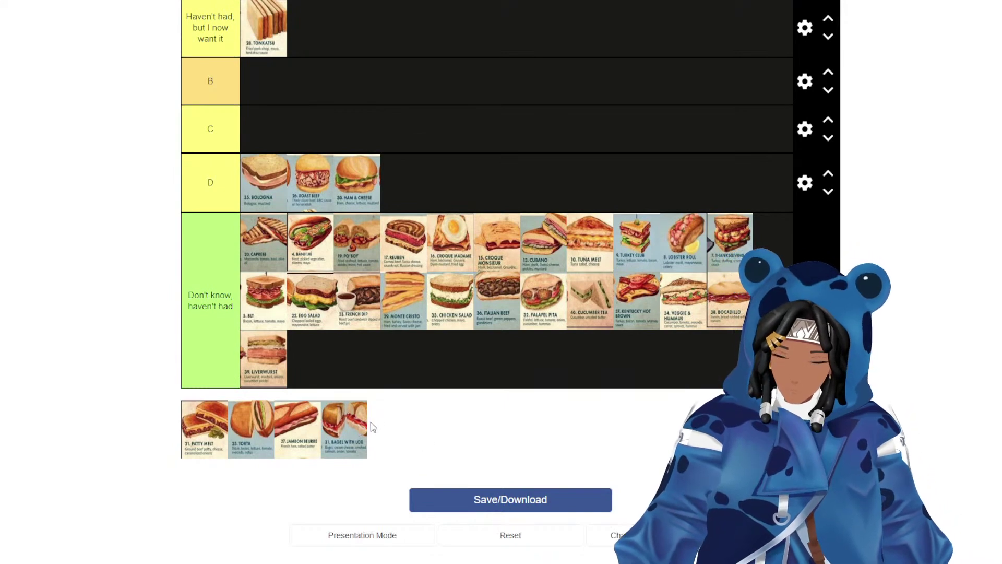
{"action": "left_click_drag", "start_coordinate": [344, 425], "coordinate": [311, 359]}
{"action": "left_click_drag", "start_coordinate": [298, 425], "coordinate": [357, 359]}
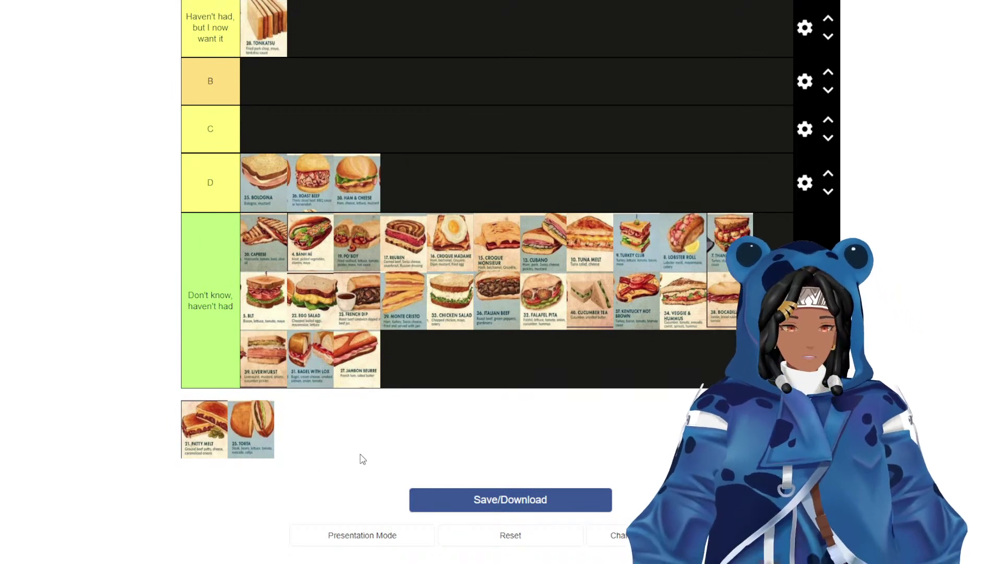
Place the Torta in the A tier and rank the Patty Melt, the last remaining sandwich.
{"action": "scroll", "coordinate": [230, 467], "scroll_direction": "up", "scroll_amount": 2}
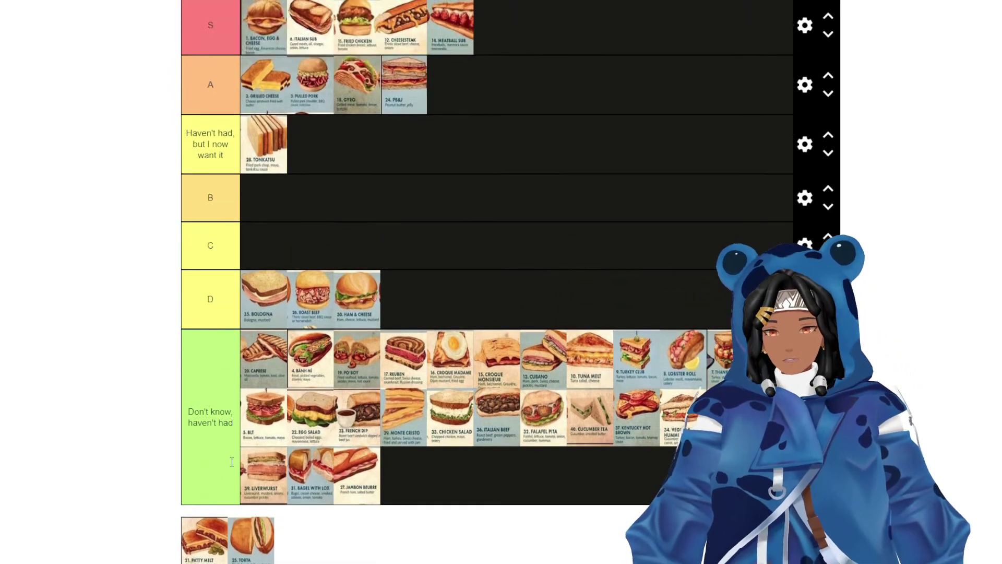
{"action": "left_click_drag", "start_coordinate": [236, 545], "coordinate": [450, 83]}
{"action": "scroll", "coordinate": [436, 376], "scroll_direction": "down", "scroll_amount": 2}
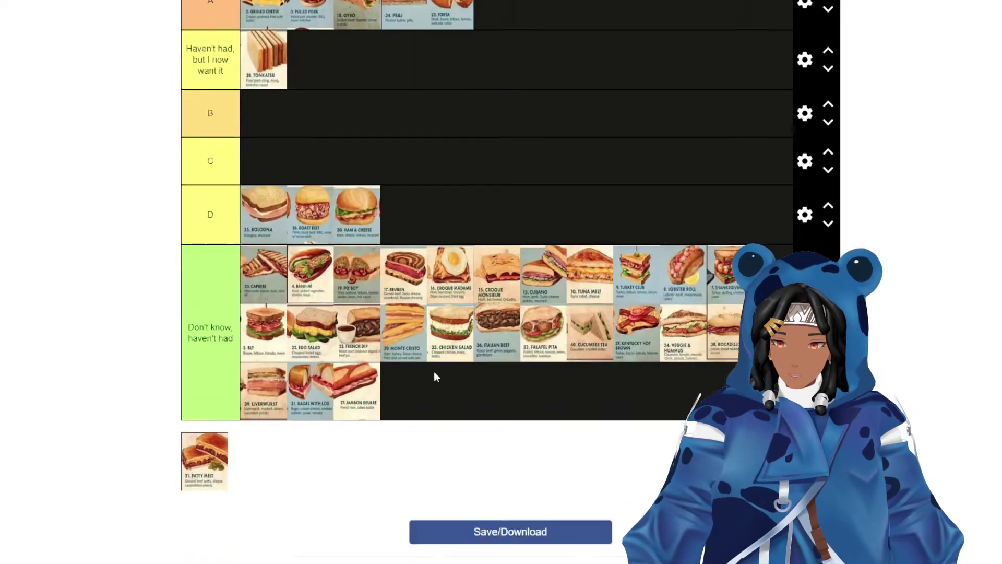
{"action": "scroll", "coordinate": [437, 377], "scroll_direction": "down", "scroll_amount": 3}
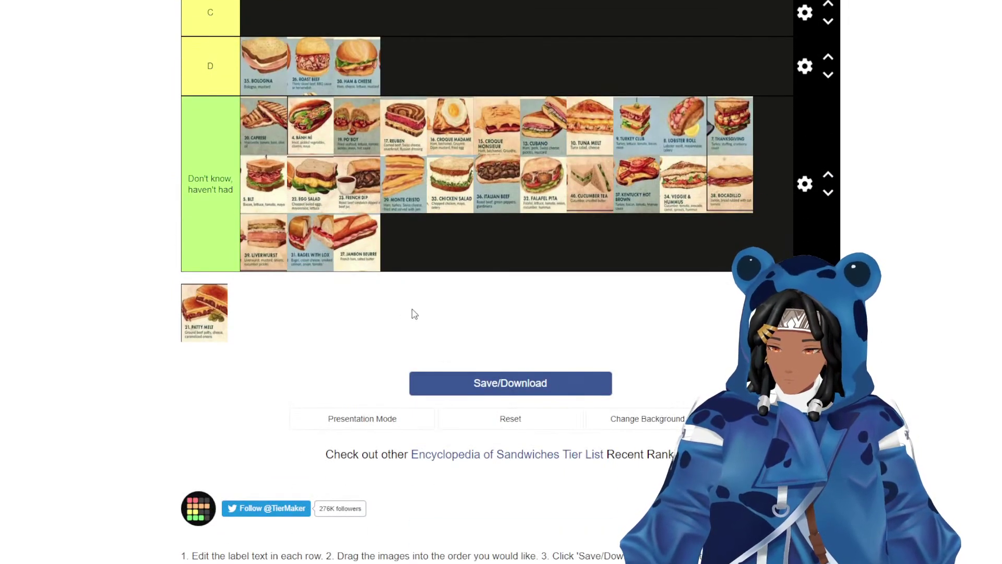
{"action": "scroll", "coordinate": [358, 344], "scroll_direction": "up", "scroll_amount": 4}
{"action": "scroll", "coordinate": [234, 389], "scroll_direction": "down", "scroll_amount": 2}
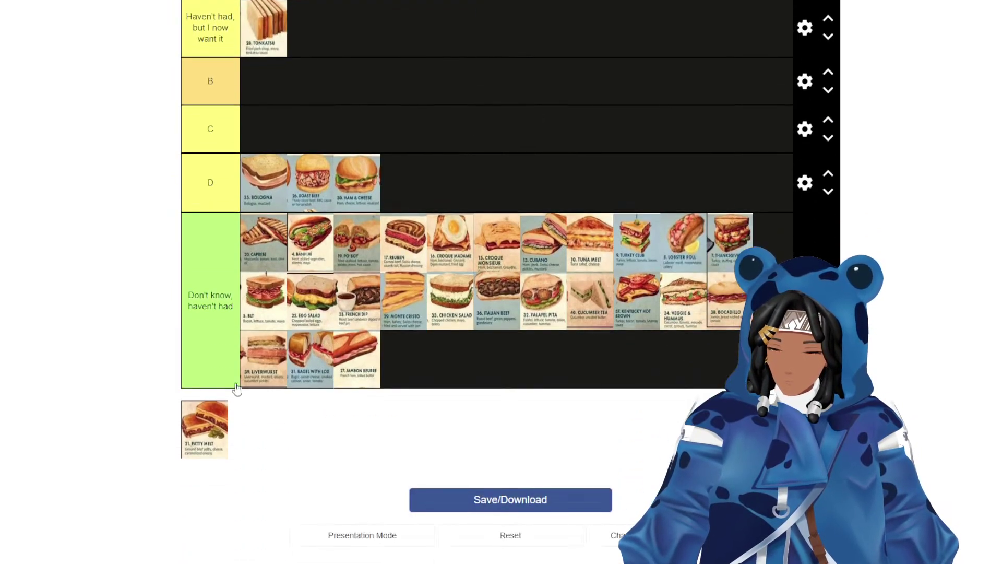
{"action": "left_click_drag", "start_coordinate": [219, 417], "coordinate": [504, 167]}
{"action": "scroll", "coordinate": [514, 209], "scroll_direction": "up", "scroll_amount": 4}
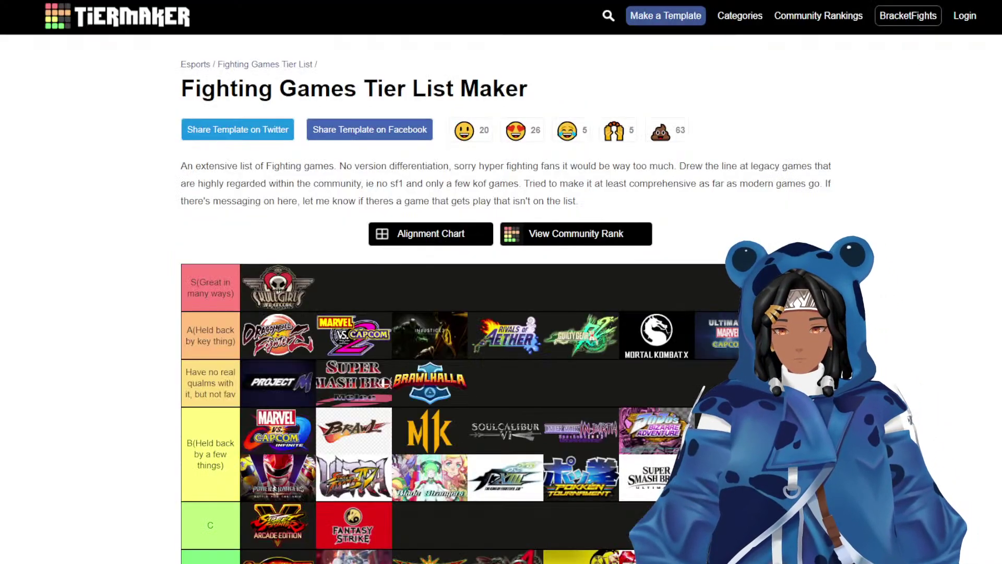
Review the finished Fighting Games tier list from the S tier down to the "Haven't played" tier.
{"action": "scroll", "coordinate": [771, 92], "scroll_direction": "down", "scroll_amount": 15}
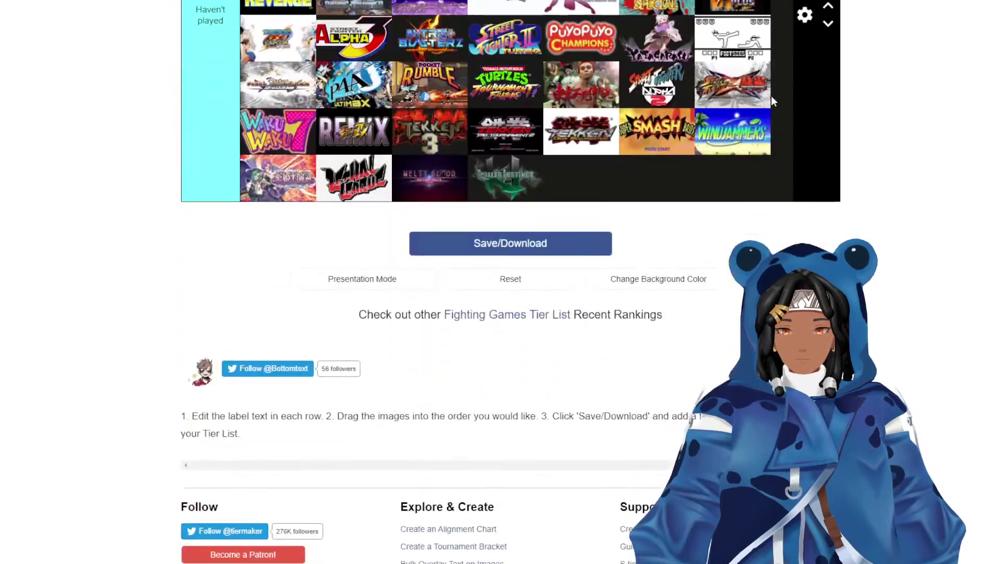
{"action": "scroll", "coordinate": [770, 97], "scroll_direction": "up", "scroll_amount": 7}
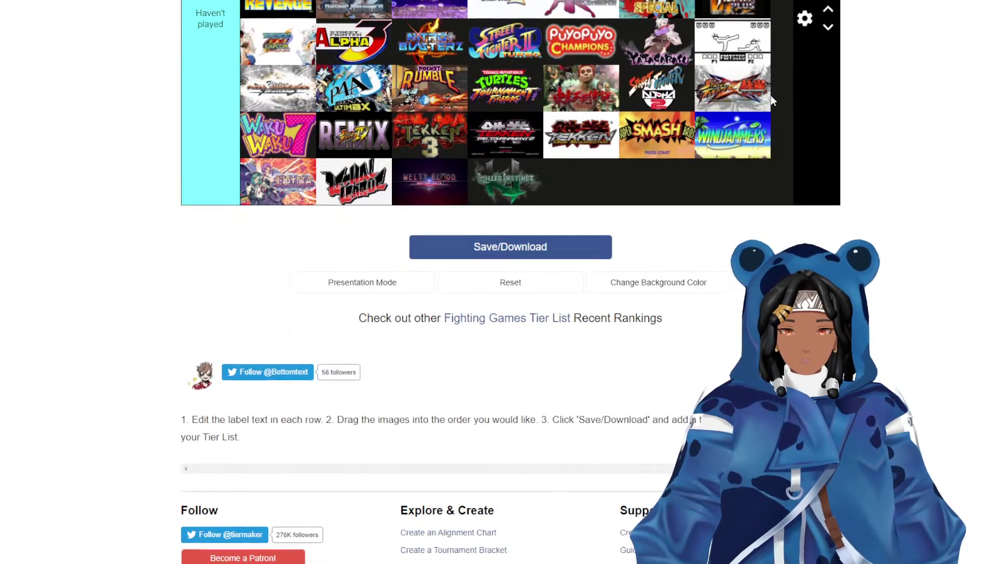
{"action": "scroll", "coordinate": [771, 102], "scroll_direction": "up", "scroll_amount": 4}
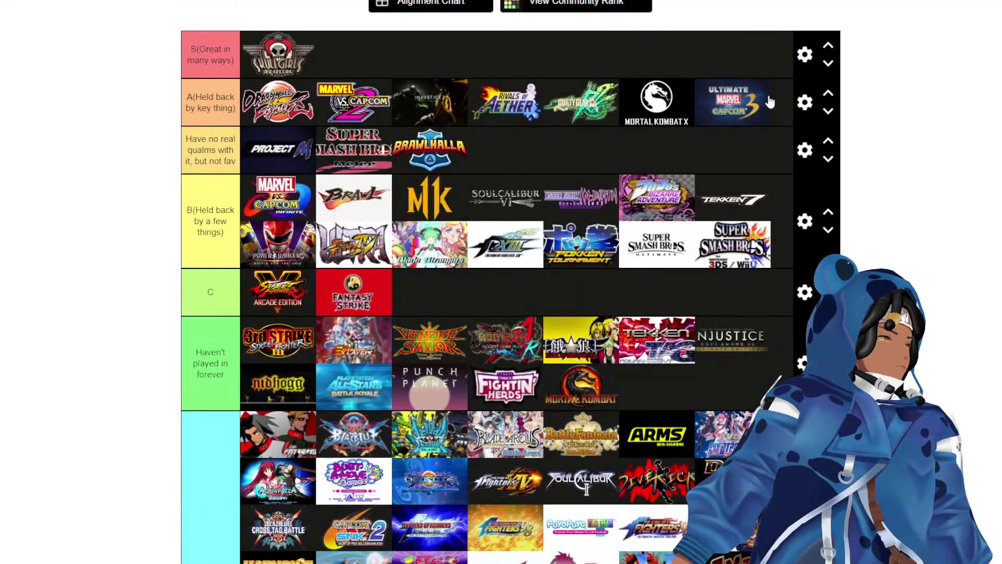
{"action": "scroll", "coordinate": [770, 102], "scroll_direction": "up", "scroll_amount": 1}
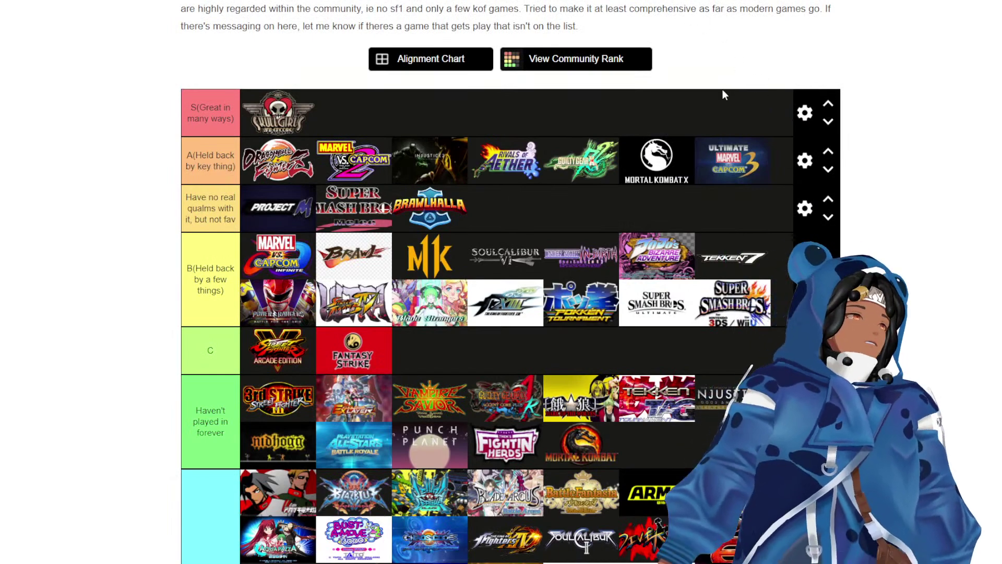
{"action": "scroll", "coordinate": [641, 78], "scroll_direction": "up", "scroll_amount": 3}
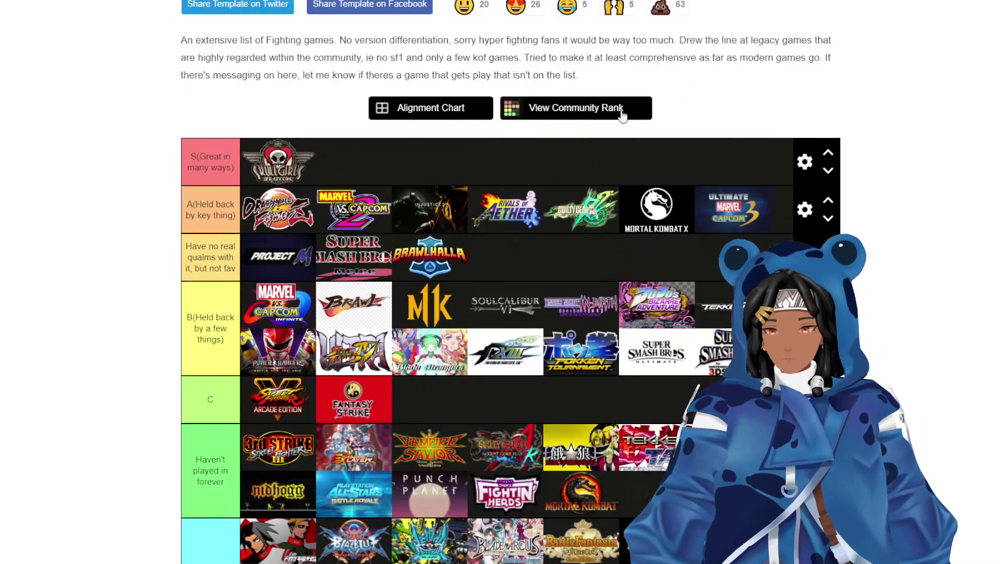
{"action": "left_click", "coordinate": [610, 16]}
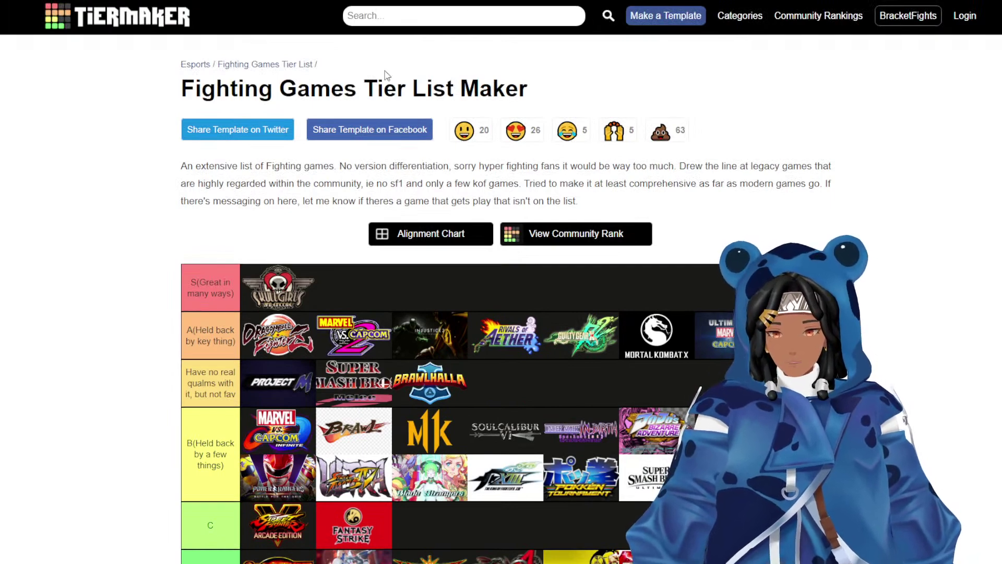
{"action": "scroll", "coordinate": [775, 126], "scroll_direction": "down", "scroll_amount": 1}
{"action": "scroll", "coordinate": [774, 120], "scroll_direction": "down", "scroll_amount": 12}
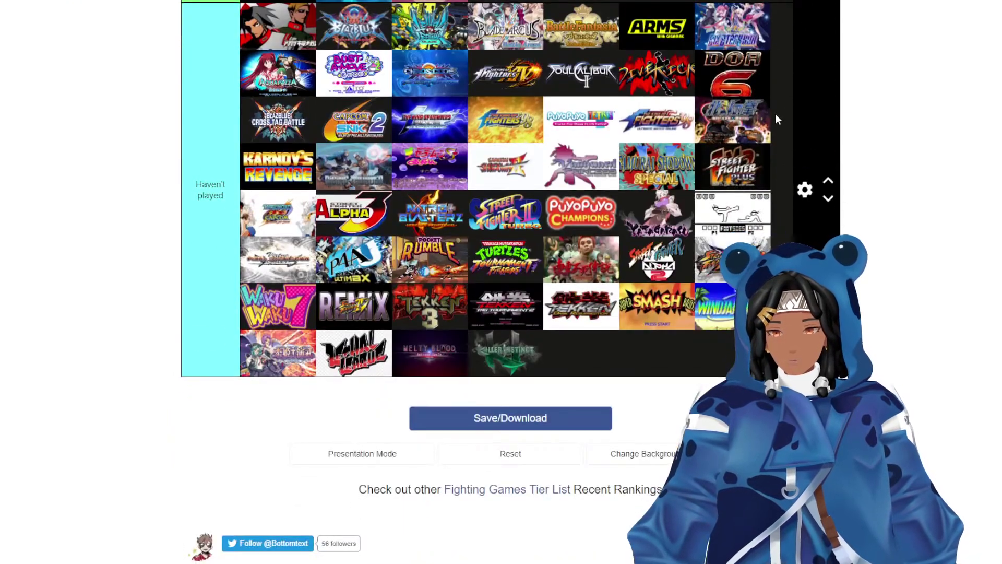
Reset the Fighting Games tier list to its empty default tiers and look over the unranked games.
{"action": "left_click", "coordinate": [519, 453]}
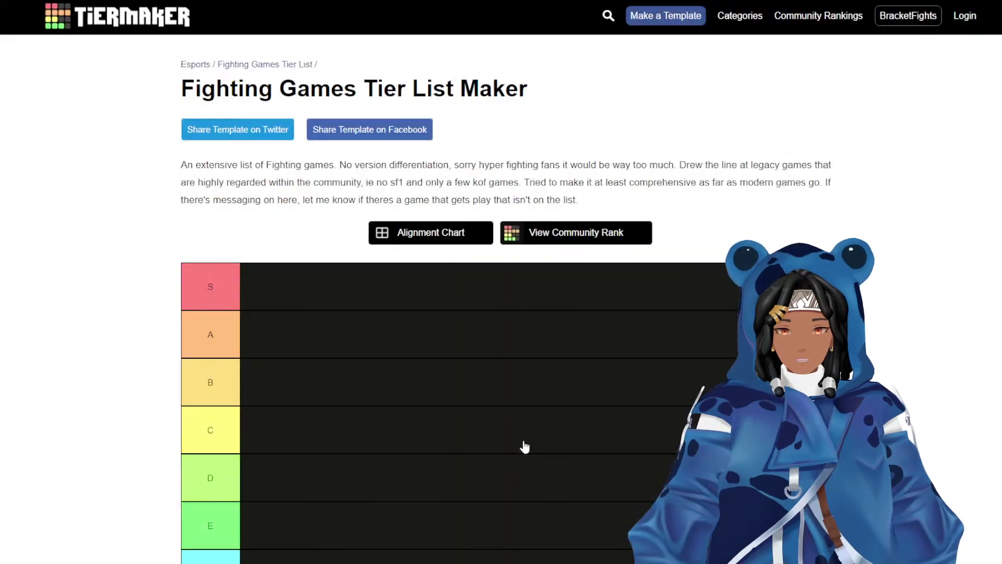
{"action": "scroll", "coordinate": [738, 239], "scroll_direction": "up", "scroll_amount": 8}
{"action": "scroll", "coordinate": [738, 239], "scroll_direction": "up", "scroll_amount": 5}
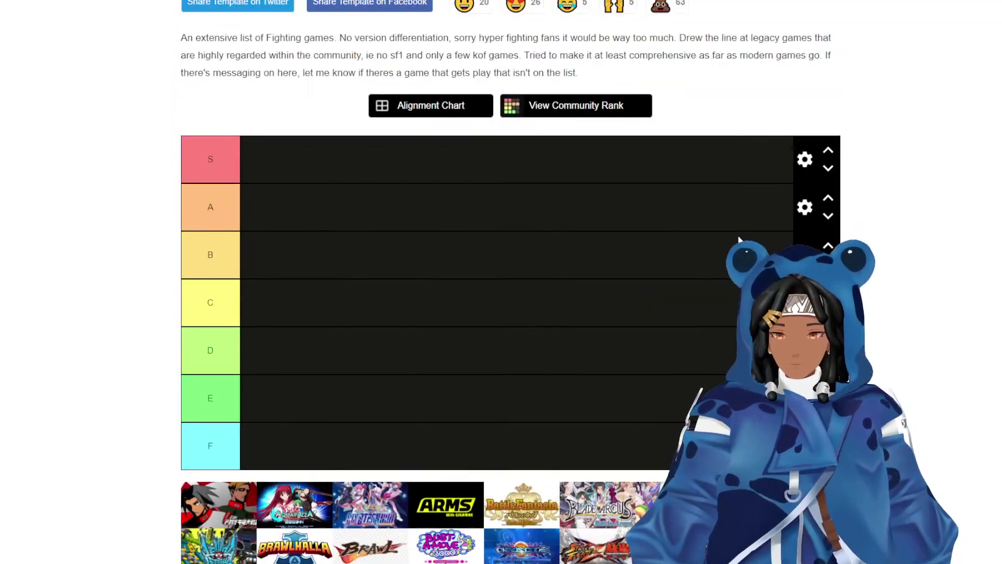
{"action": "scroll", "coordinate": [738, 239], "scroll_direction": "down", "scroll_amount": 7}
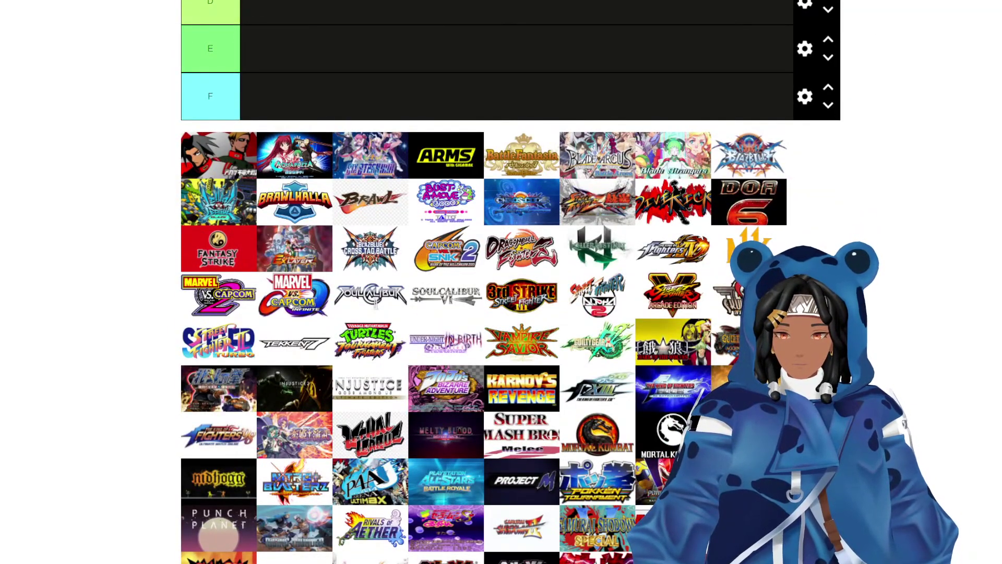
{"action": "scroll", "coordinate": [510, 282], "scroll_direction": "down", "scroll_amount": 4}
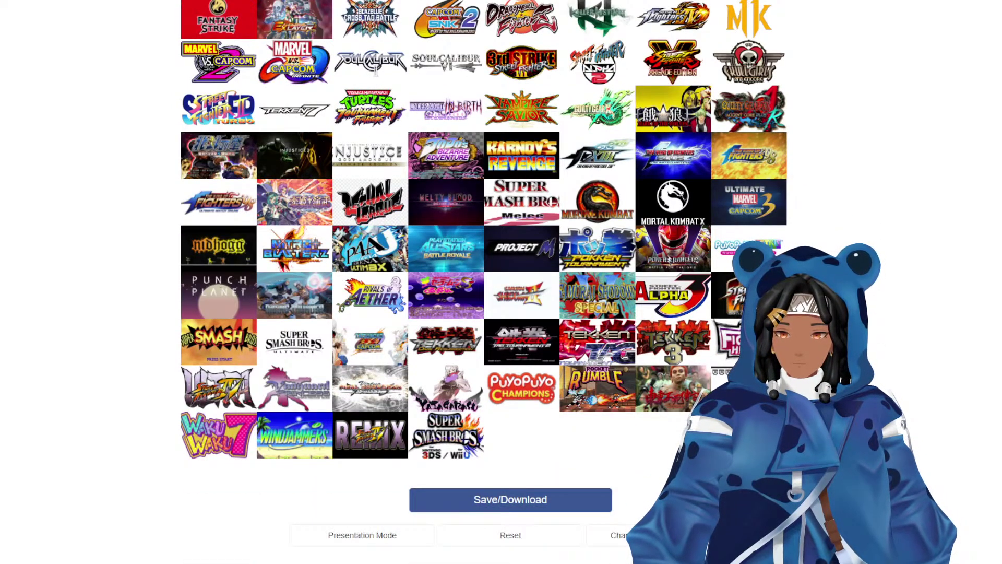
Place Super Smash Bros. Ultimate in the S tier of the fighting games list.
{"action": "scroll", "coordinate": [358, 313], "scroll_direction": "up", "scroll_amount": 8}
{"action": "left_click_drag", "start_coordinate": [294, 342], "coordinate": [414, 279]}
{"action": "scroll", "coordinate": [504, 265], "scroll_direction": "down", "scroll_amount": 6}
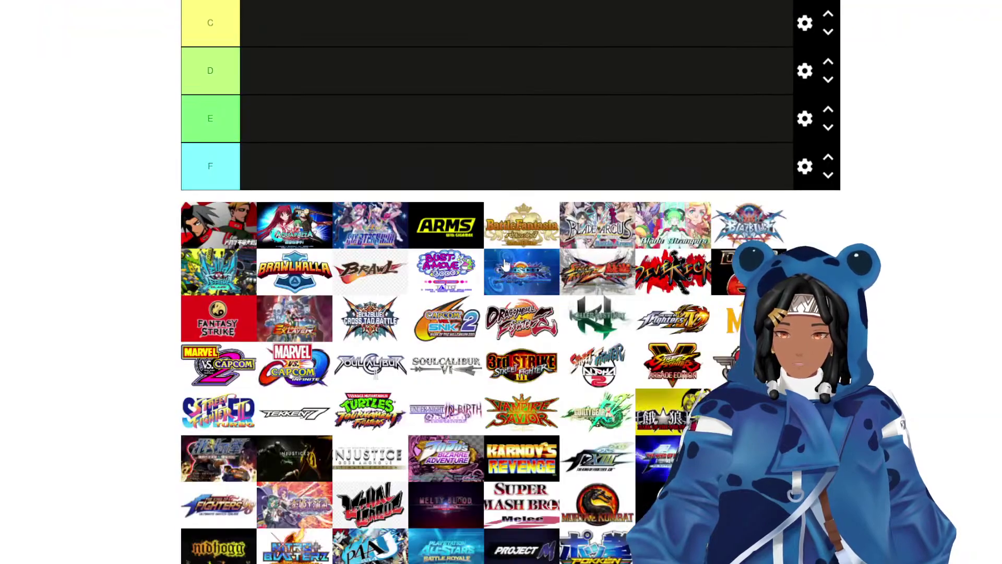
{"action": "scroll", "coordinate": [504, 264], "scroll_direction": "down", "scroll_amount": 2}
{"action": "scroll", "coordinate": [268, 117], "scroll_direction": "up", "scroll_amount": 6}
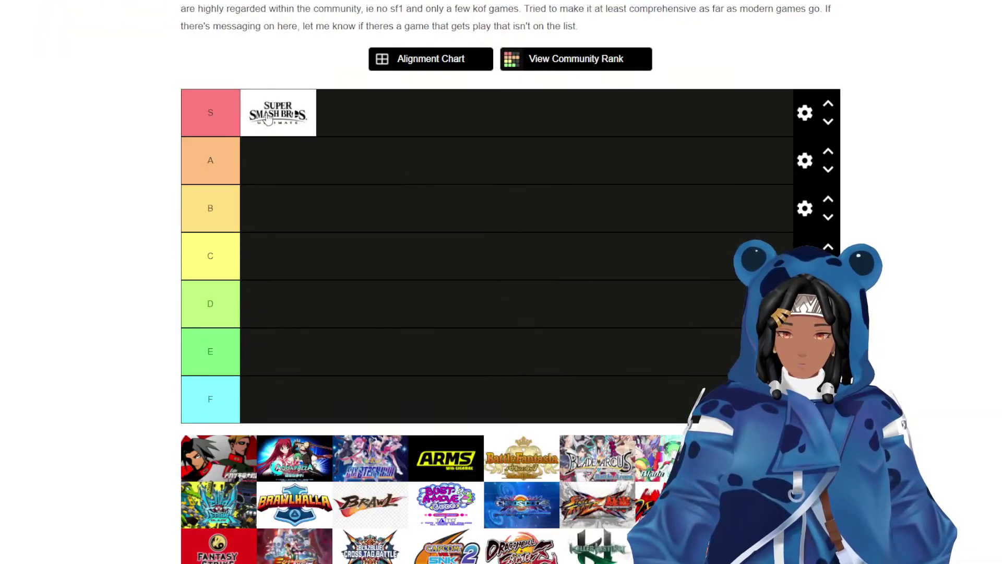
{"action": "left_click_drag", "start_coordinate": [268, 118], "coordinate": [280, 160]}
{"action": "double_click", "coordinate": [208, 151]}
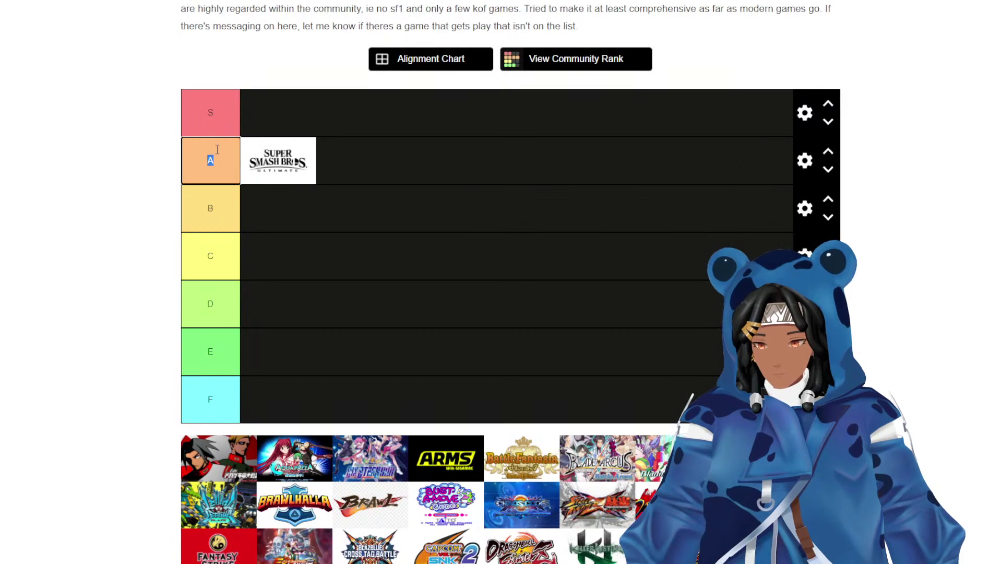
{"action": "left_click", "coordinate": [268, 101]}
{"action": "left_click_drag", "start_coordinate": [278, 159], "coordinate": [278, 112]}
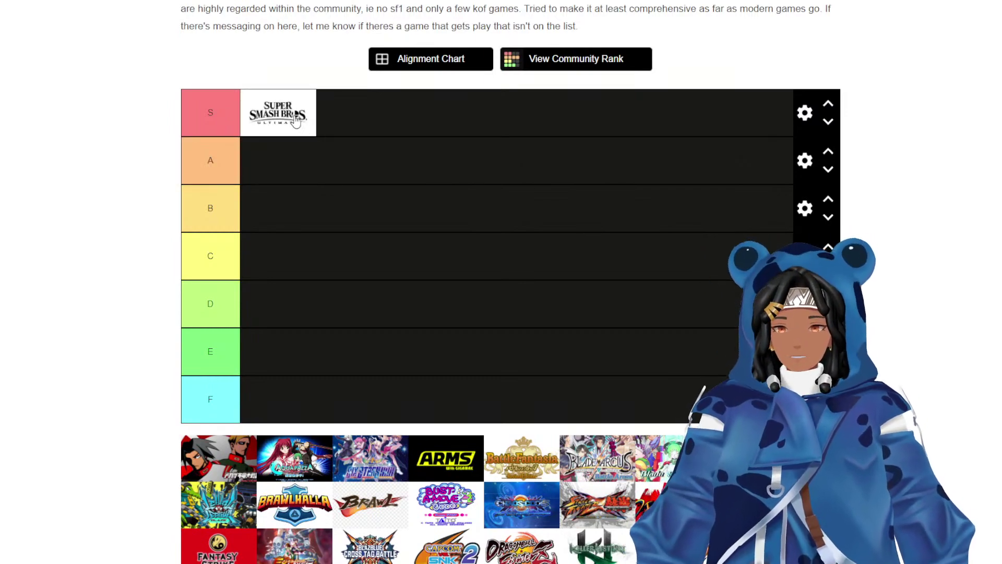
Find Skullgirls among the unranked fighting games and place it in the S tier.
{"action": "scroll", "coordinate": [475, 199], "scroll_direction": "down", "scroll_amount": 7}
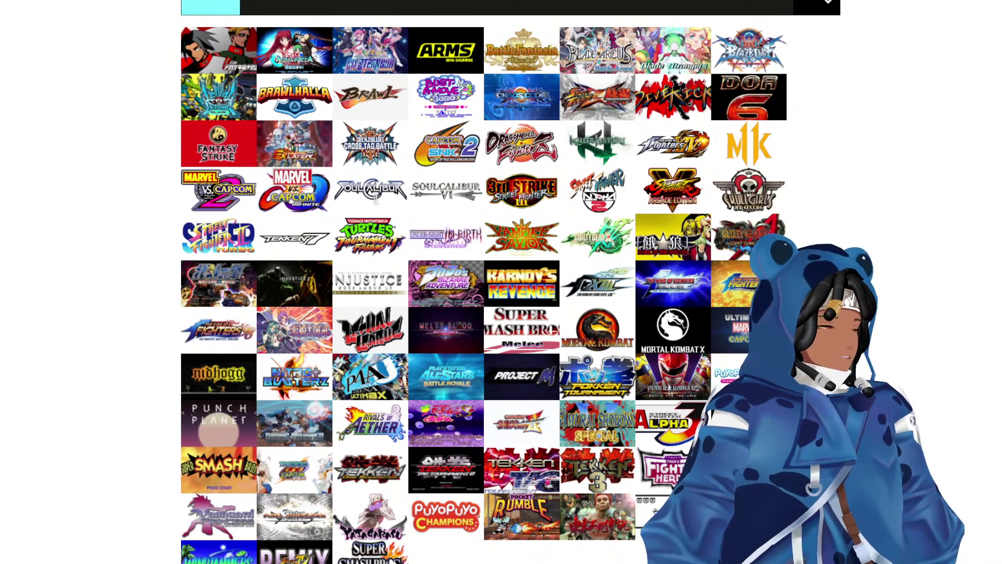
{"action": "scroll", "coordinate": [510, 282], "scroll_direction": "up", "scroll_amount": 10}
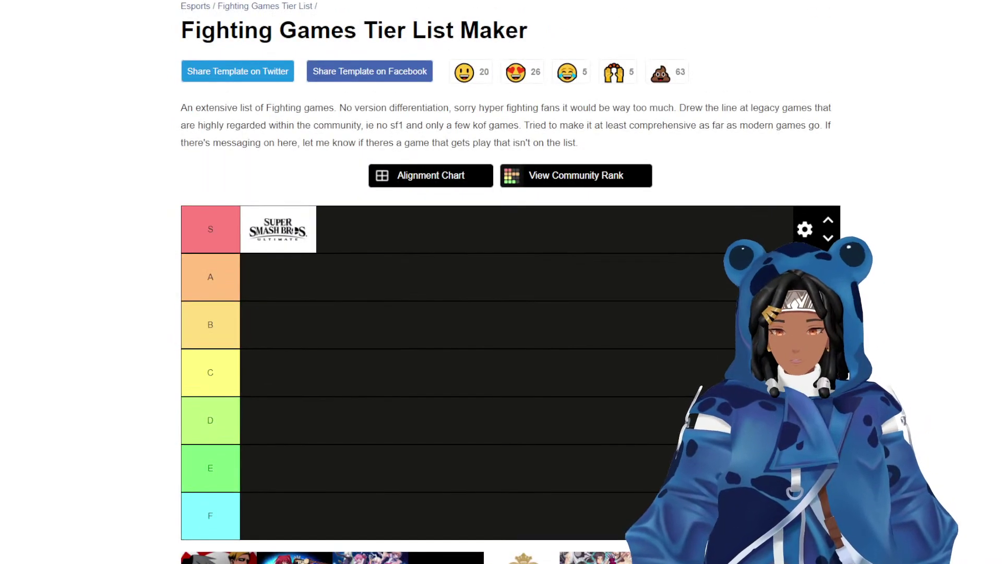
{"action": "scroll", "coordinate": [510, 282], "scroll_direction": "down", "scroll_amount": 5}
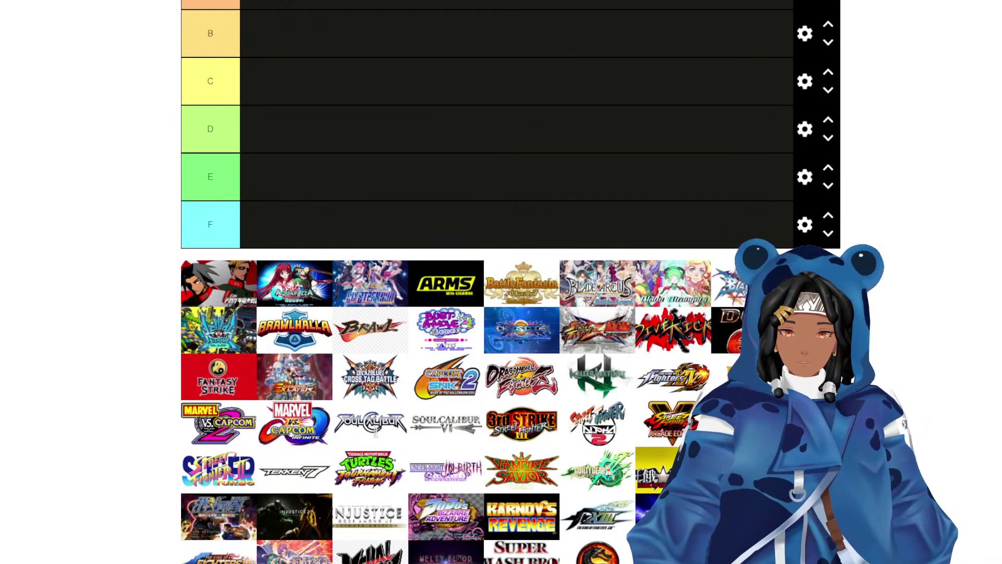
{"action": "scroll", "coordinate": [510, 282], "scroll_direction": "down", "scroll_amount": 2}
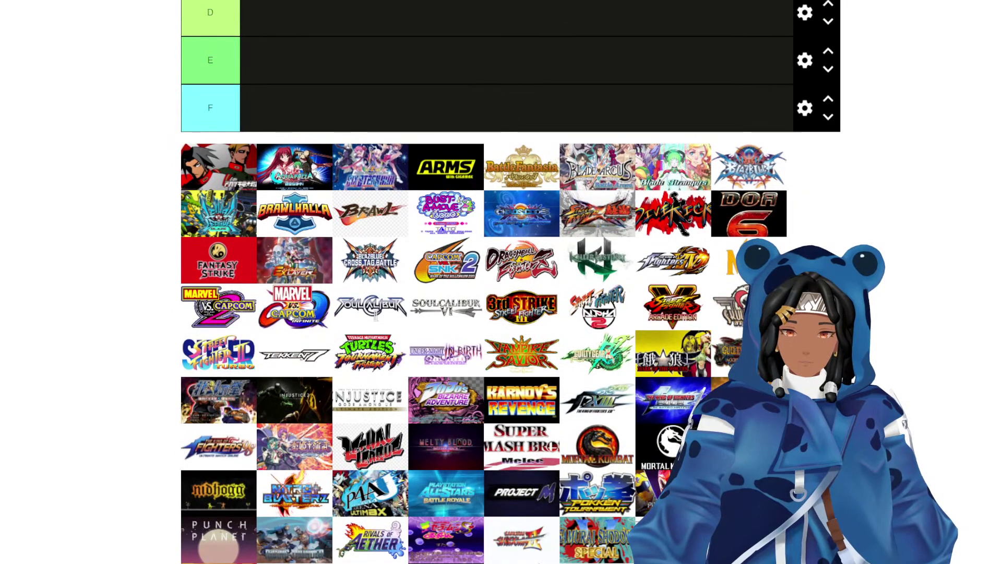
{"action": "scroll", "coordinate": [459, 182], "scroll_direction": "up", "scroll_amount": 8}
{"action": "left_click_drag", "start_coordinate": [459, 183], "coordinate": [342, 240]}
{"action": "scroll", "coordinate": [342, 240], "scroll_direction": "down", "scroll_amount": 8}
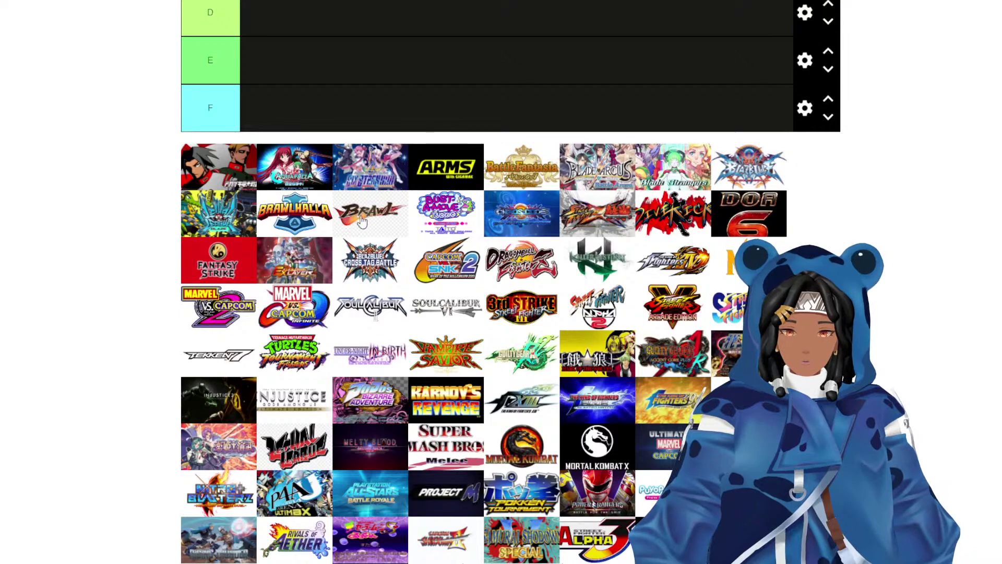
Place Brawl in the S tier, and put Marvel vs. Capcom 2 between Skullgirls and Brawl in the same tier.
{"action": "left_click_drag", "start_coordinate": [361, 222], "coordinate": [358, 149]}
{"action": "scroll", "coordinate": [358, 217], "scroll_direction": "up", "scroll_amount": 6}
{"action": "scroll", "coordinate": [358, 150], "scroll_direction": "down", "scroll_amount": 5}
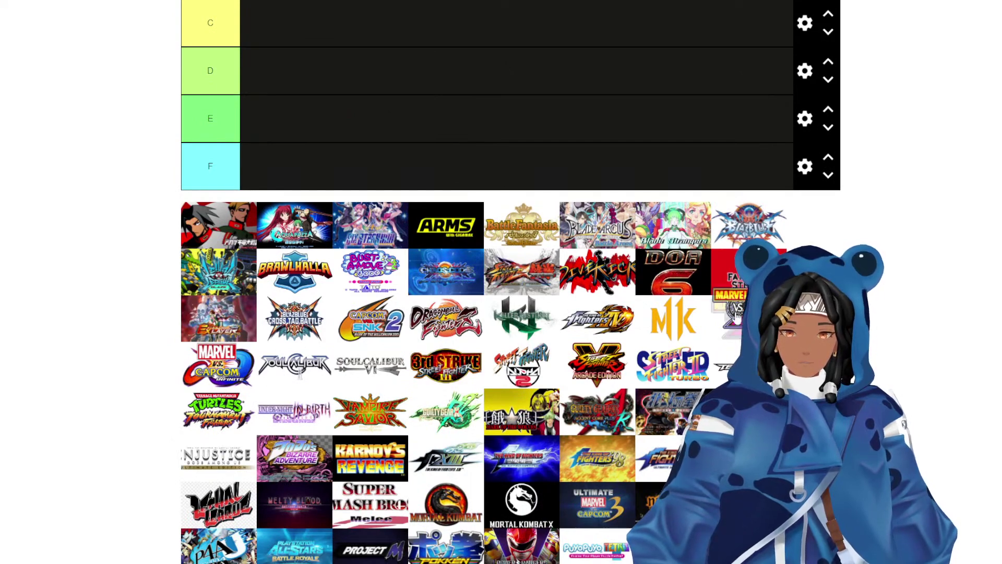
{"action": "scroll", "coordinate": [537, 225], "scroll_direction": "up", "scroll_amount": 7}
{"action": "left_click_drag", "start_coordinate": [736, 312], "coordinate": [339, 229]}
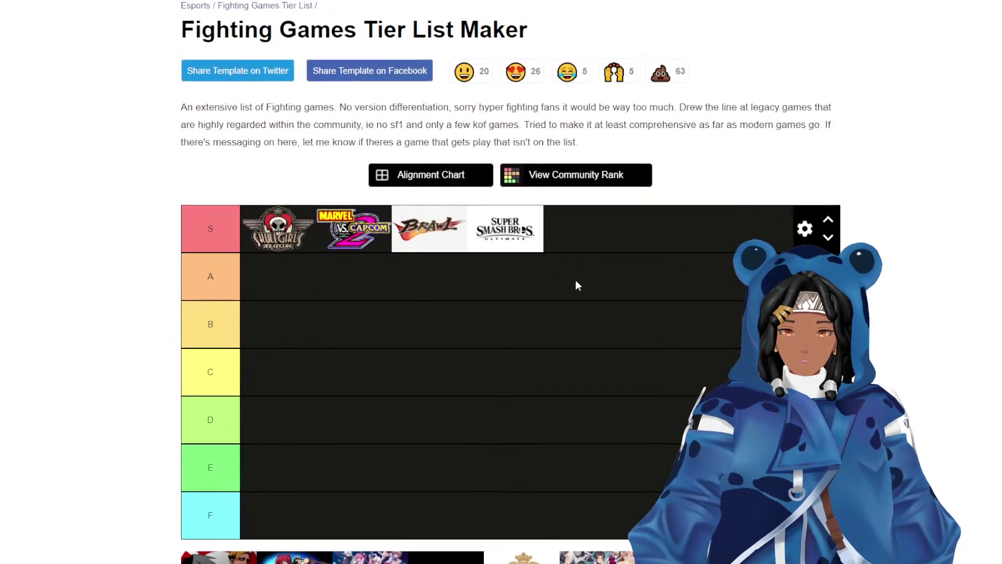
{"action": "scroll", "coordinate": [575, 280], "scroll_direction": "down", "scroll_amount": 4}
{"action": "scroll", "coordinate": [565, 263], "scroll_direction": "up", "scroll_amount": 2}
{"action": "scroll", "coordinate": [579, 253], "scroll_direction": "down", "scroll_amount": 5}
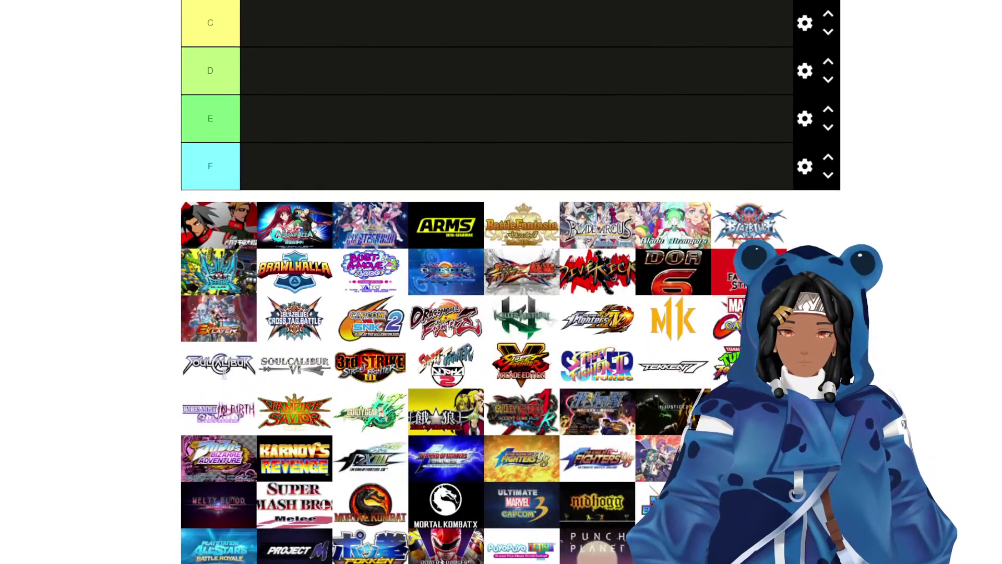
{"action": "scroll", "coordinate": [402, 349], "scroll_direction": "down", "scroll_amount": 1}
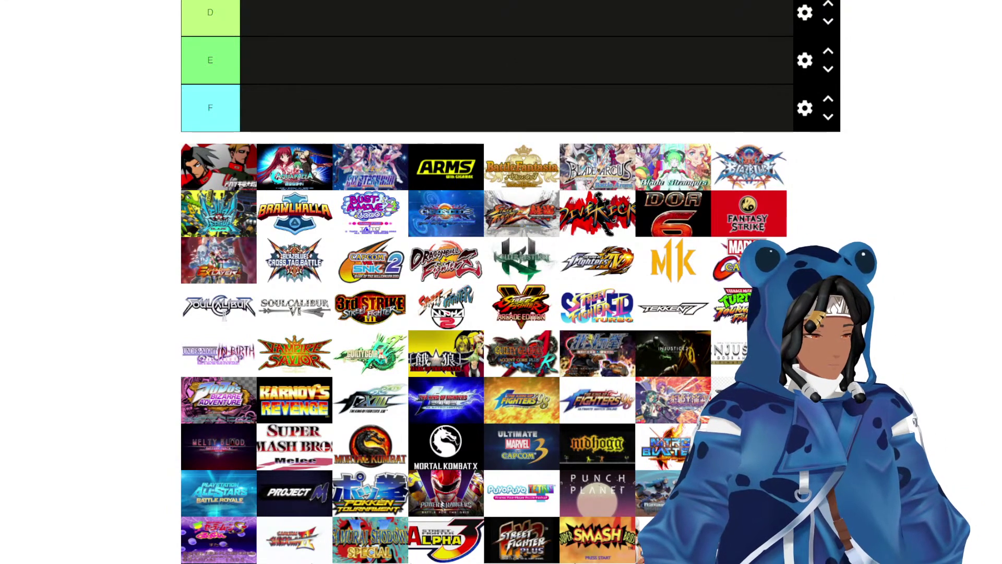
{"action": "scroll", "coordinate": [501, 282], "scroll_direction": "up", "scroll_amount": 5}
{"action": "scroll", "coordinate": [501, 282], "scroll_direction": "up", "scroll_amount": 3}
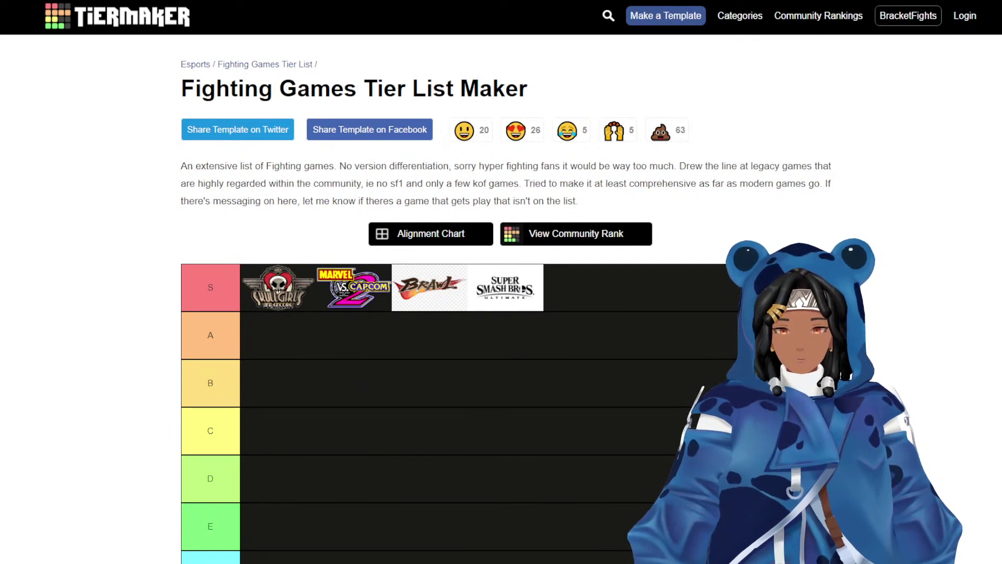
{"action": "left_click_drag", "start_coordinate": [455, 88], "coordinate": [415, 86]}
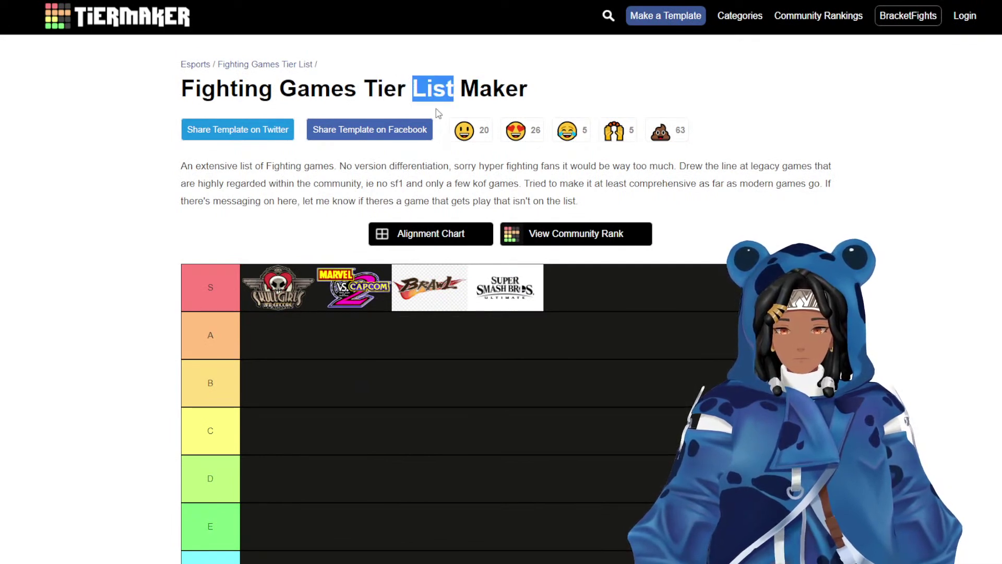
Edit the page heading's HTML in the browser inspector to read "Fighting Games OST Tier List Maker", and close the inspector.
{"action": "key", "text": "ctrl+shift+i"}
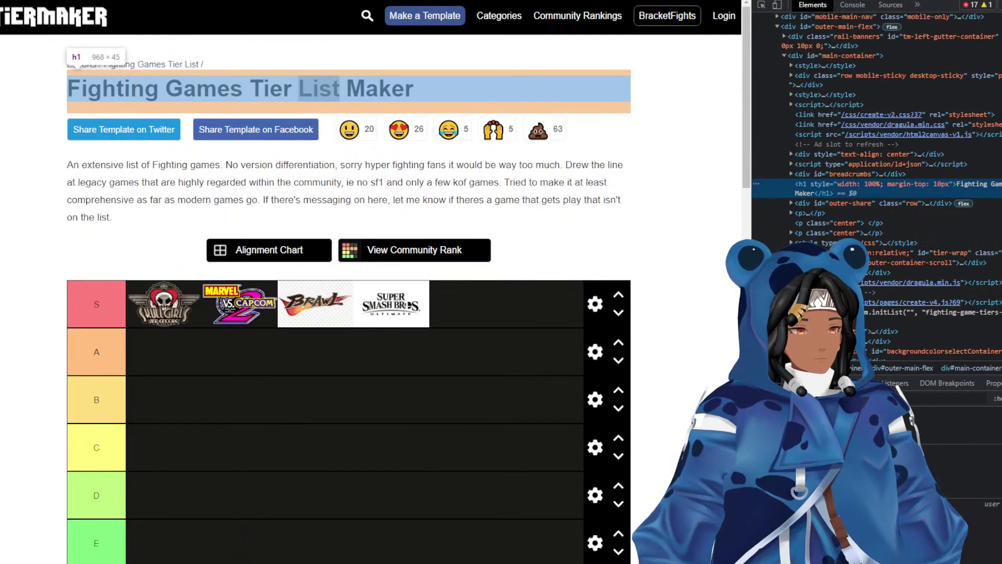
{"action": "left_click", "coordinate": [1001, 184]}
{"action": "type", "text": "OST"}
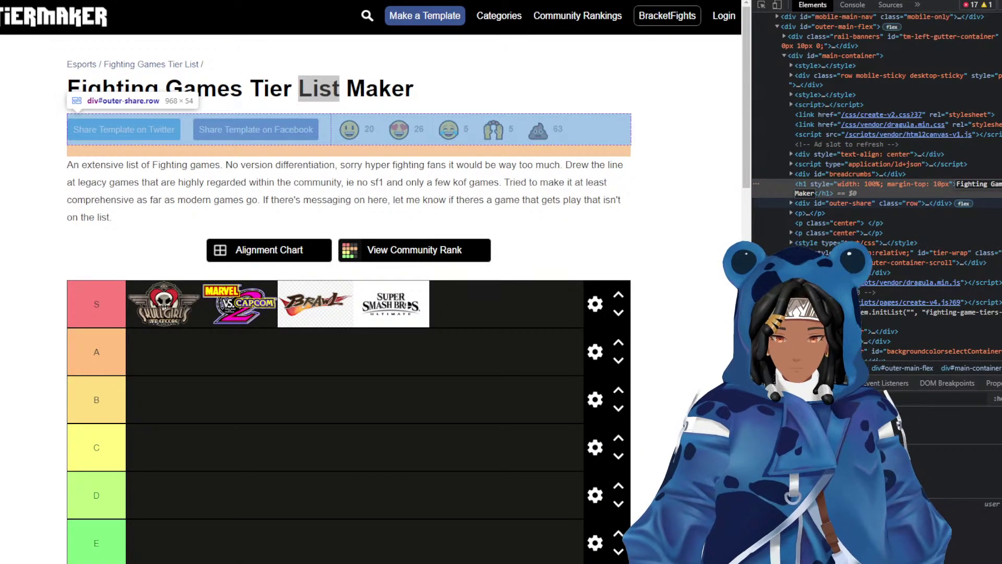
{"action": "key", "text": "Return"}
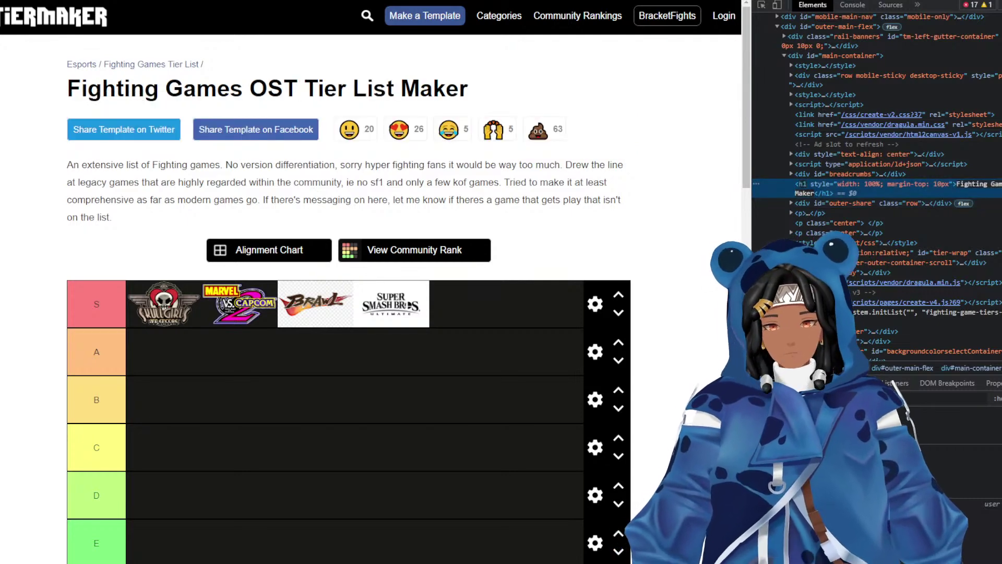
{"action": "key", "text": "F12"}
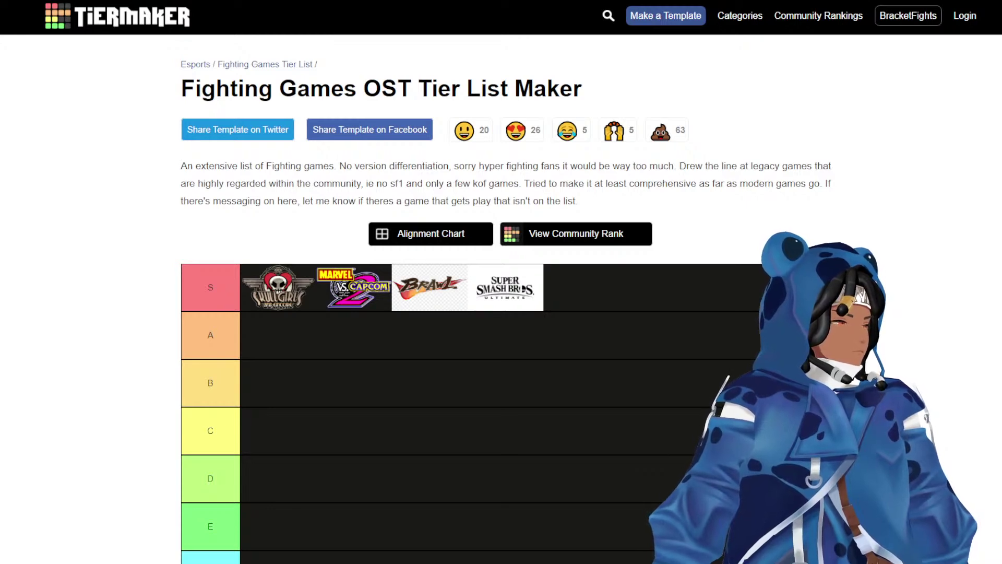
Find JoJo's Bizarre Adventure among the unranked fighting games and place it in the A tier.
{"action": "scroll", "coordinate": [501, 282], "scroll_direction": "down", "scroll_amount": 4}
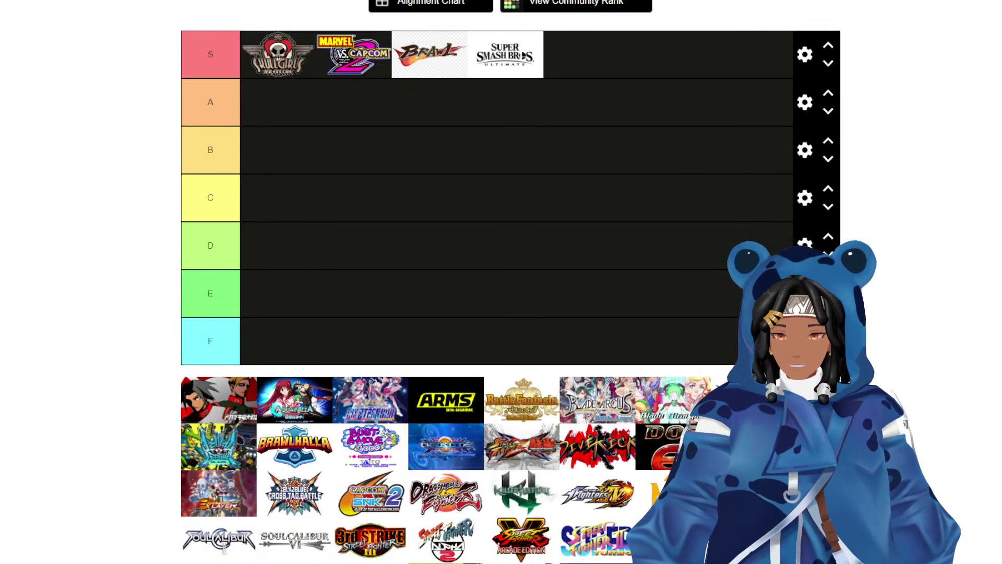
{"action": "scroll", "coordinate": [500, 282], "scroll_direction": "down", "scroll_amount": 2}
{"action": "scroll", "coordinate": [501, 281], "scroll_direction": "up", "scroll_amount": 1}
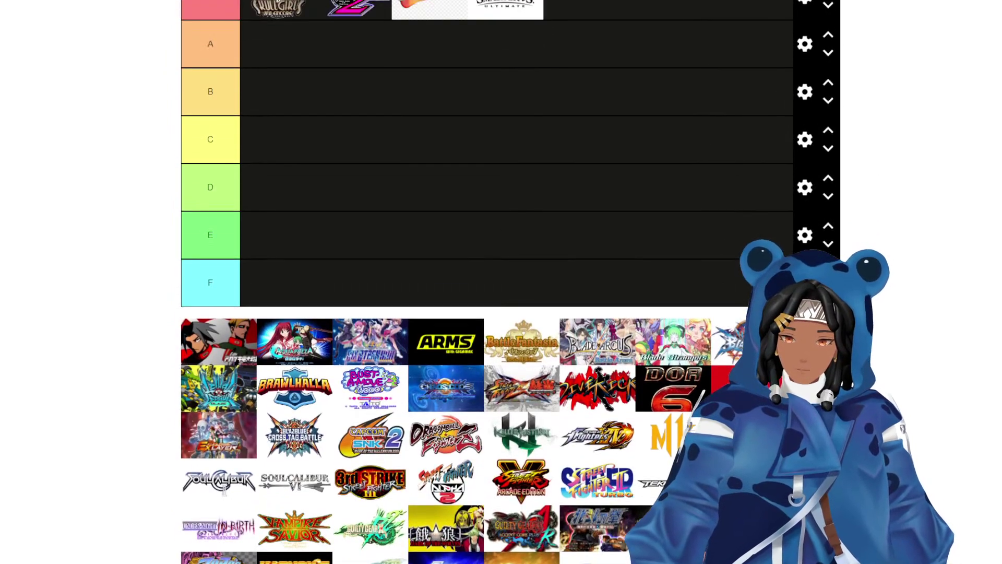
{"action": "scroll", "coordinate": [501, 282], "scroll_direction": "down", "scroll_amount": 4}
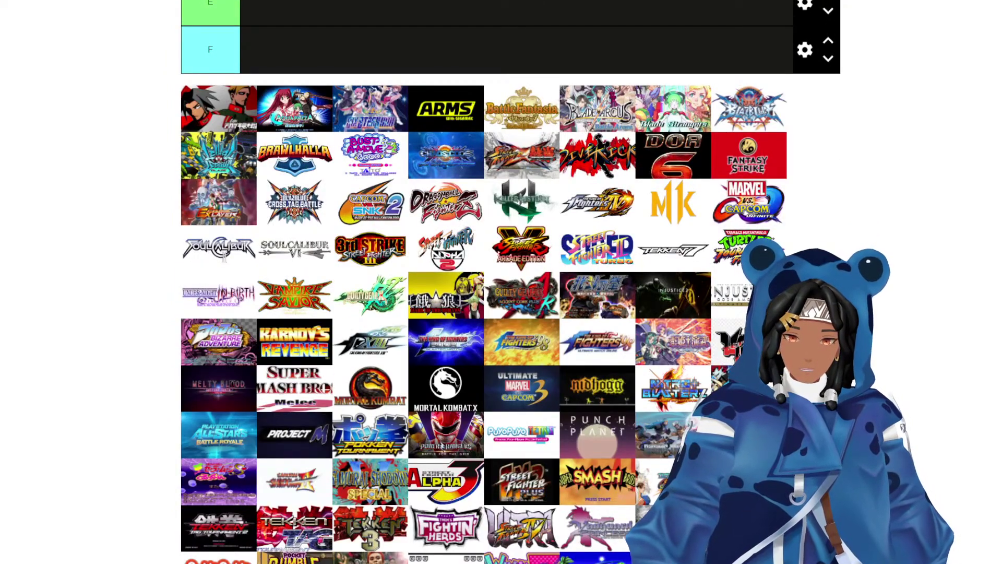
{"action": "scroll", "coordinate": [501, 282], "scroll_direction": "down", "scroll_amount": 2}
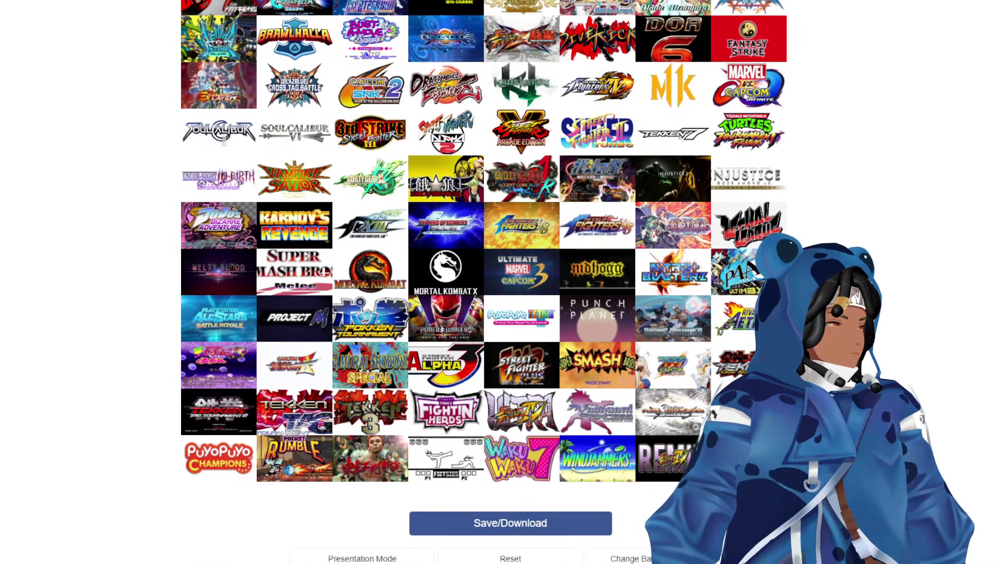
{"action": "scroll", "coordinate": [510, 281], "scroll_direction": "up", "scroll_amount": 2}
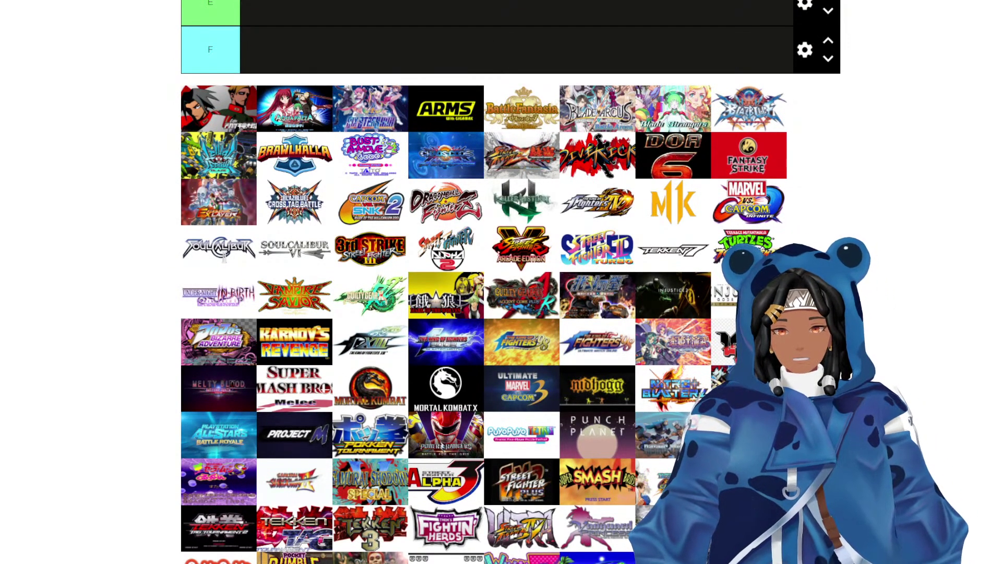
{"action": "left_click_drag", "start_coordinate": [203, 339], "coordinate": [216, 160]}
{"action": "scroll", "coordinate": [206, 313], "scroll_direction": "up", "scroll_amount": 6}
Add "(Couple of bops)" on a new line below the letter in the A tier's label.
{"action": "double_click", "coordinate": [216, 161]}
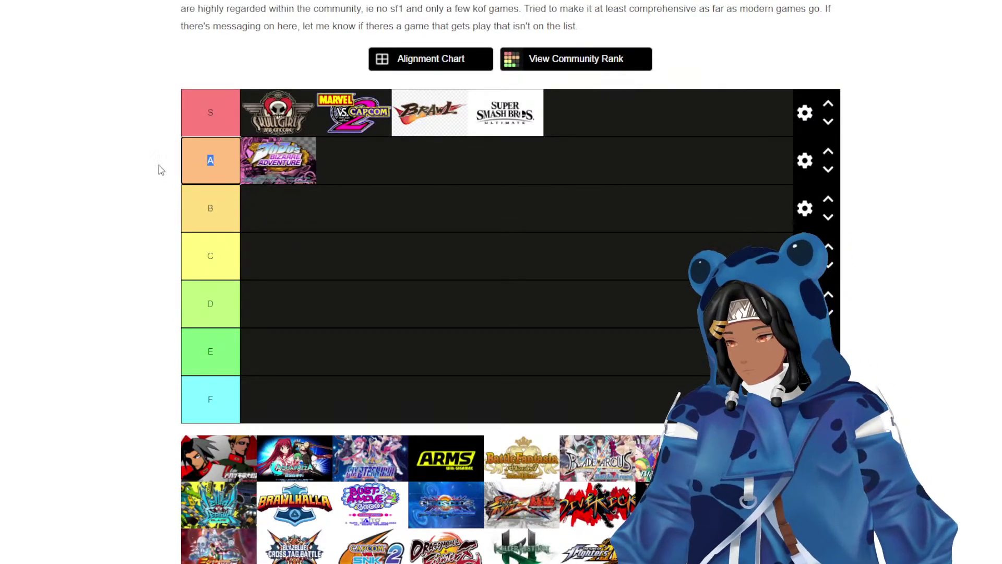
{"action": "left_click", "coordinate": [234, 147]}
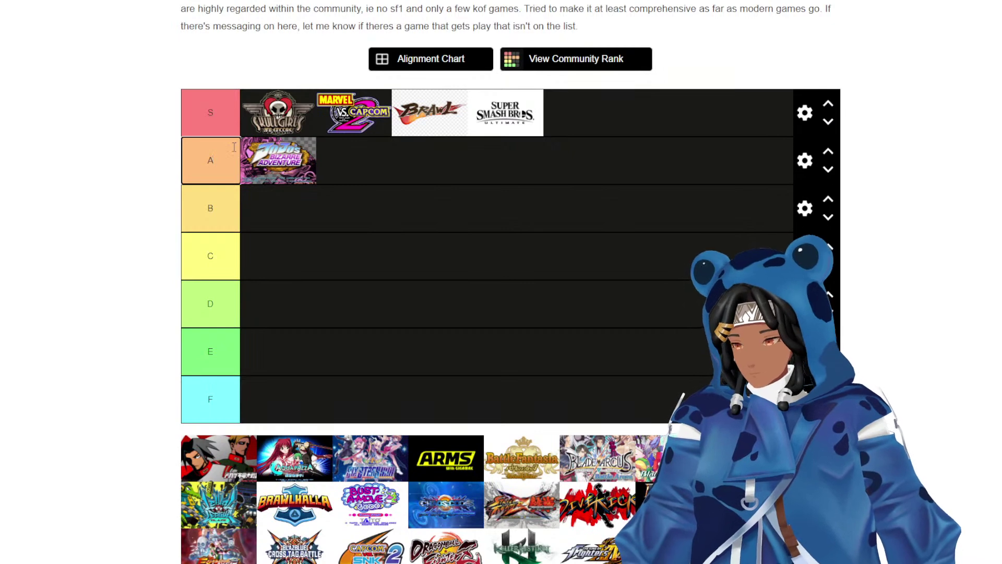
{"action": "key", "text": "Return"}
{"action": "type", "text": "(Couple "}
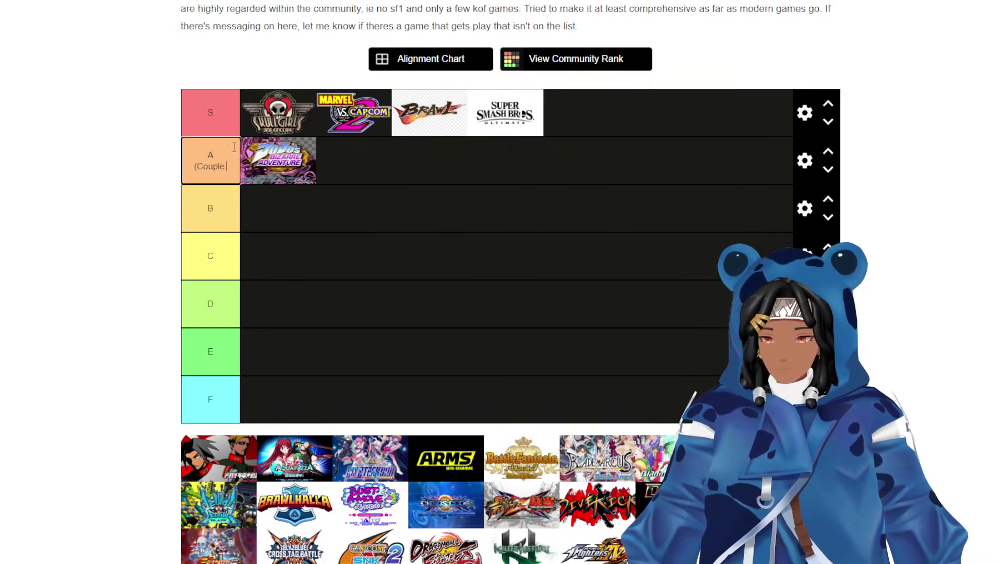
{"action": "type", "text": "of bops)"}
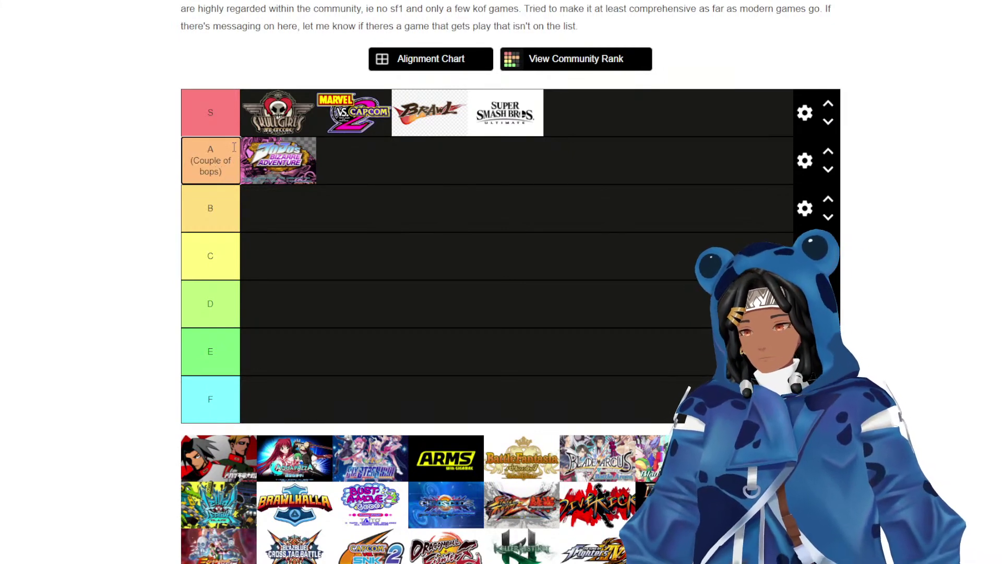
Add "(Sometimes too aggro)" on a new line below the letter in the B tier's label.
{"action": "left_click", "coordinate": [215, 213]}
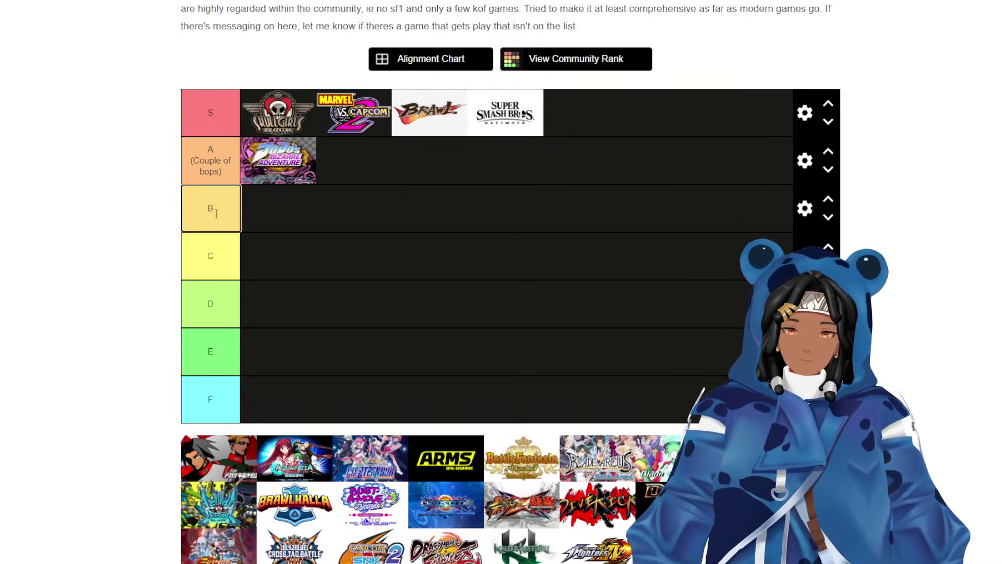
{"action": "key", "text": "Return"}
{"action": "type", "text": "("}
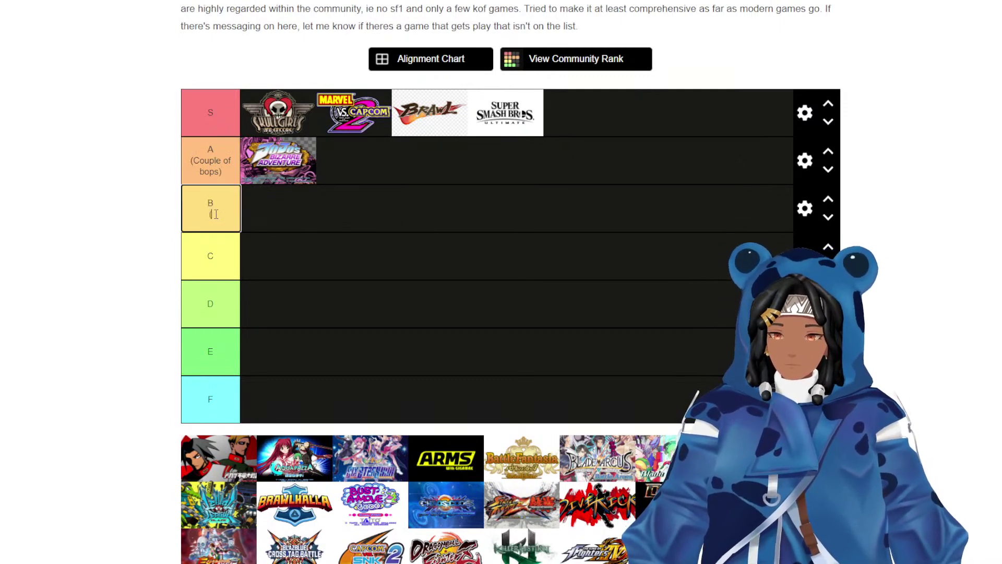
{"action": "type", "text": "Sometimes too a"}
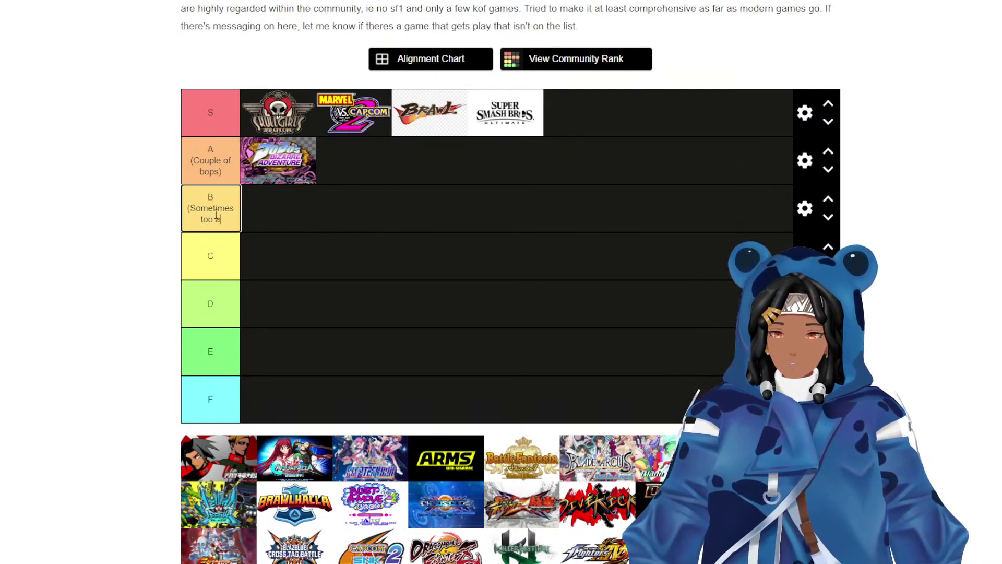
{"action": "type", "text": "ggro)"}
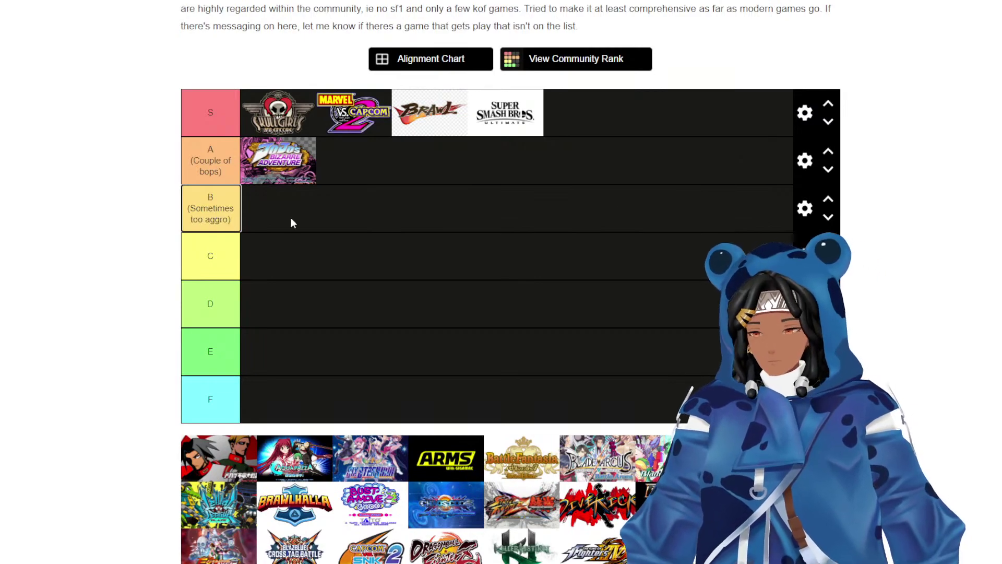
Find Ultimate Marvel vs. Capcom 3 among the unranked games and place it in the B tier.
{"action": "scroll", "coordinate": [292, 223], "scroll_direction": "down", "scroll_amount": 9}
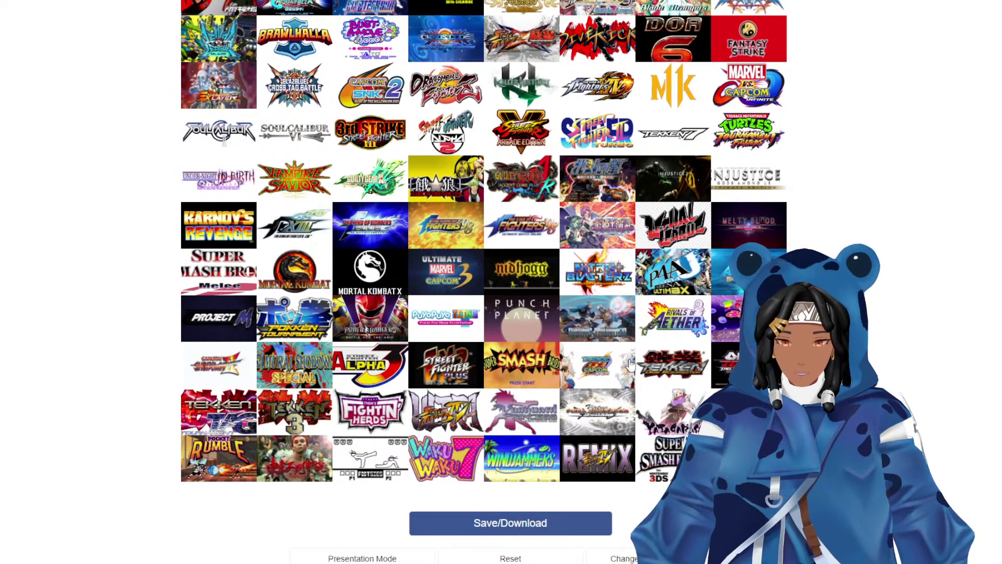
{"action": "scroll", "coordinate": [631, 364], "scroll_direction": "up", "scroll_amount": 1}
{"action": "scroll", "coordinate": [631, 364], "scroll_direction": "up", "scroll_amount": 1}
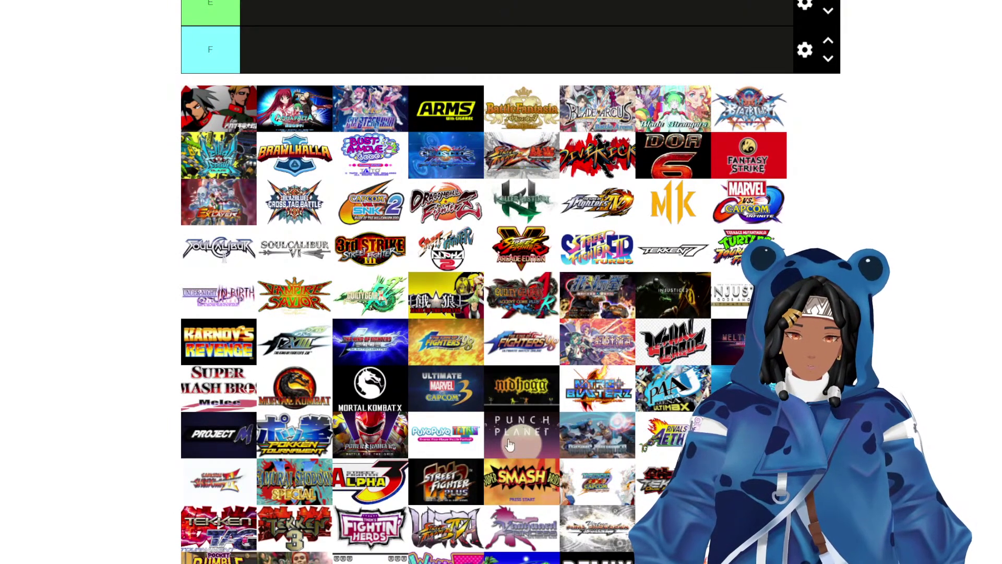
{"action": "left_click_drag", "start_coordinate": [447, 406], "coordinate": [360, 167]}
{"action": "scroll", "coordinate": [454, 365], "scroll_direction": "up", "scroll_amount": 3}
{"action": "scroll", "coordinate": [365, 207], "scroll_direction": "up", "scroll_amount": 2}
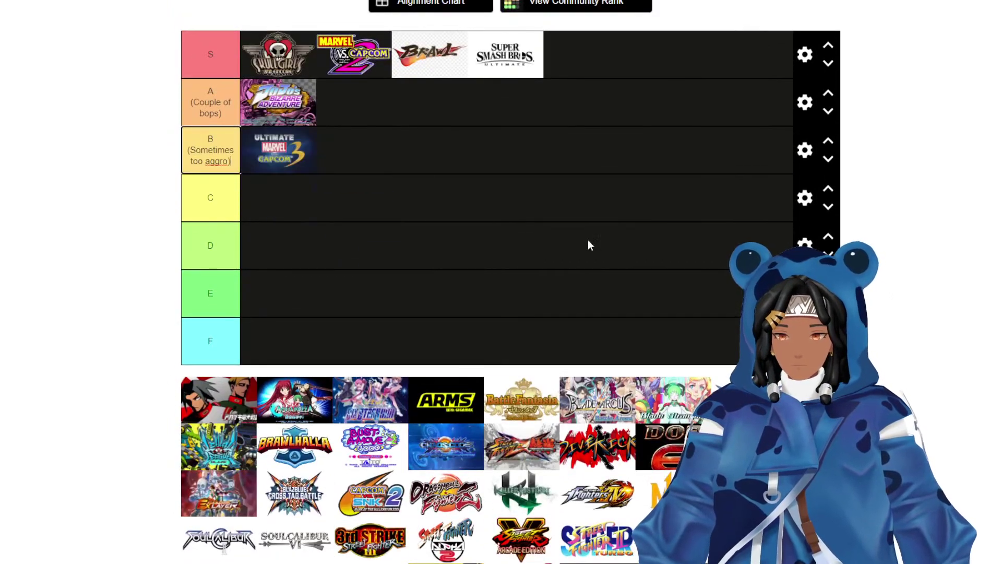
Place Under Night In-Birth at the end of the S tier, after Super Smash Bros. Ultimate.
{"action": "scroll", "coordinate": [626, 250], "scroll_direction": "down", "scroll_amount": 4}
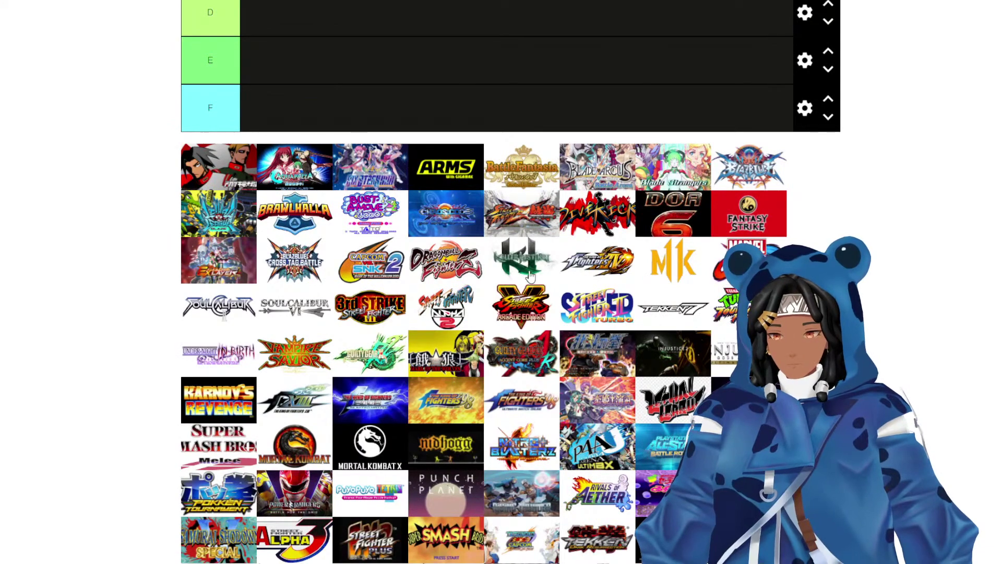
{"action": "scroll", "coordinate": [459, 141], "scroll_direction": "up", "scroll_amount": 5}
{"action": "left_click_drag", "start_coordinate": [223, 355], "coordinate": [586, 111]}
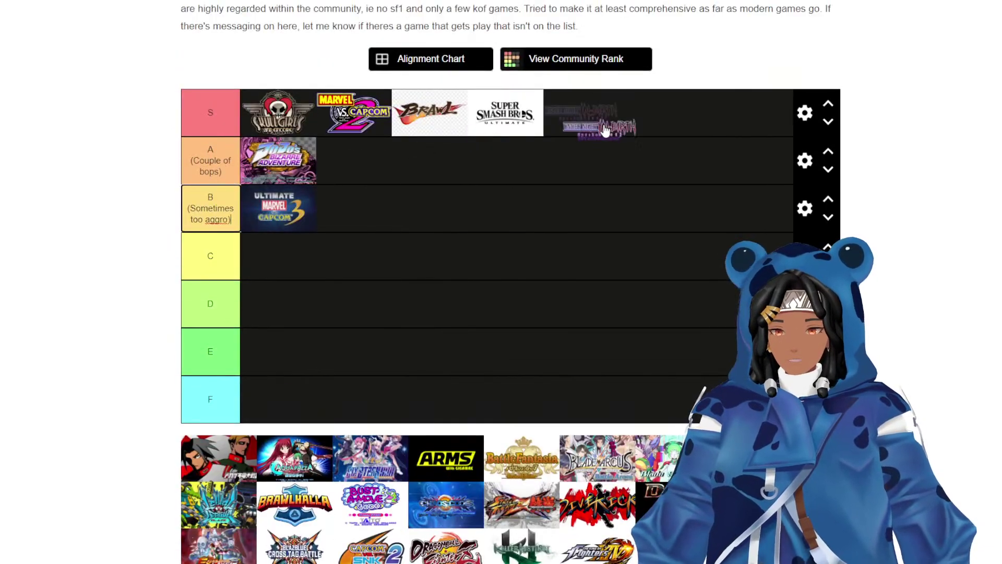
Place Dragon Ball FighterZ in the A tier, after JoJo's Bizarre Adventure.
{"action": "scroll", "coordinate": [549, 271], "scroll_direction": "down", "scroll_amount": 2}
{"action": "scroll", "coordinate": [702, 229], "scroll_direction": "down", "scroll_amount": 3}
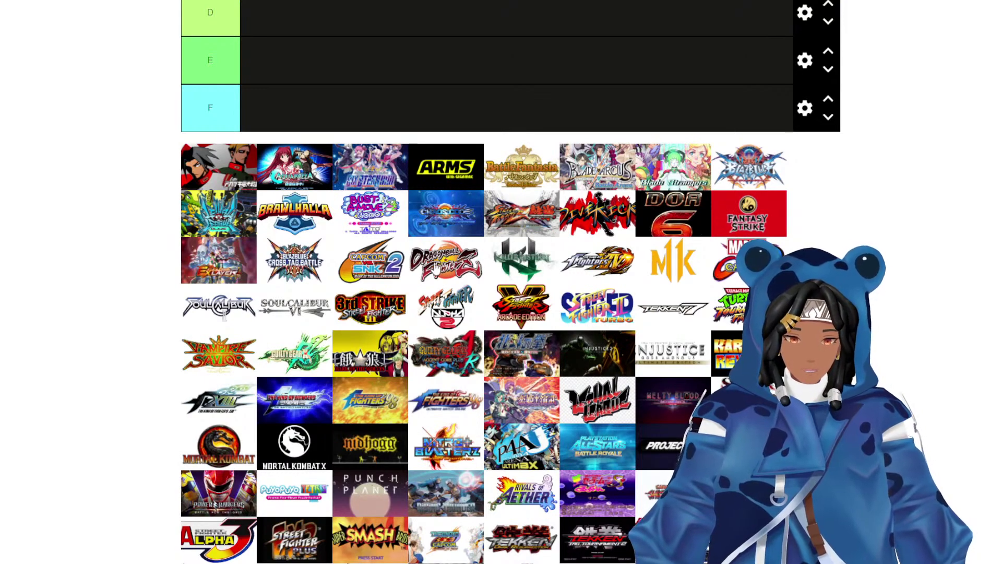
{"action": "scroll", "coordinate": [503, 214], "scroll_direction": "up", "scroll_amount": 4}
{"action": "left_click_drag", "start_coordinate": [436, 267], "coordinate": [477, 122]}
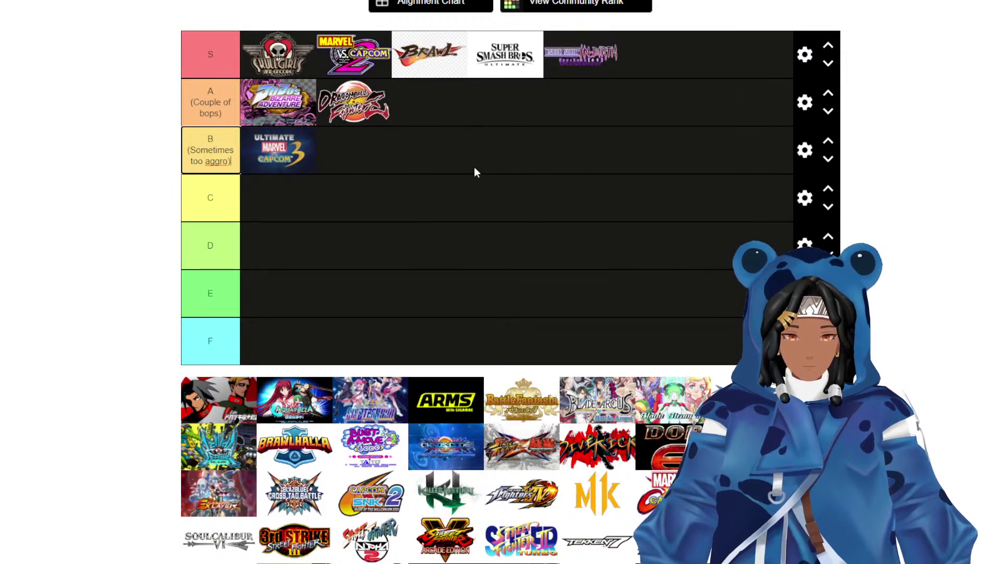
Find Street Fighter III: 3rd Strike among the unranked games and place it first in the S tier, ahead of Skullgirls.
{"action": "scroll", "coordinate": [474, 169], "scroll_direction": "down", "scroll_amount": 5}
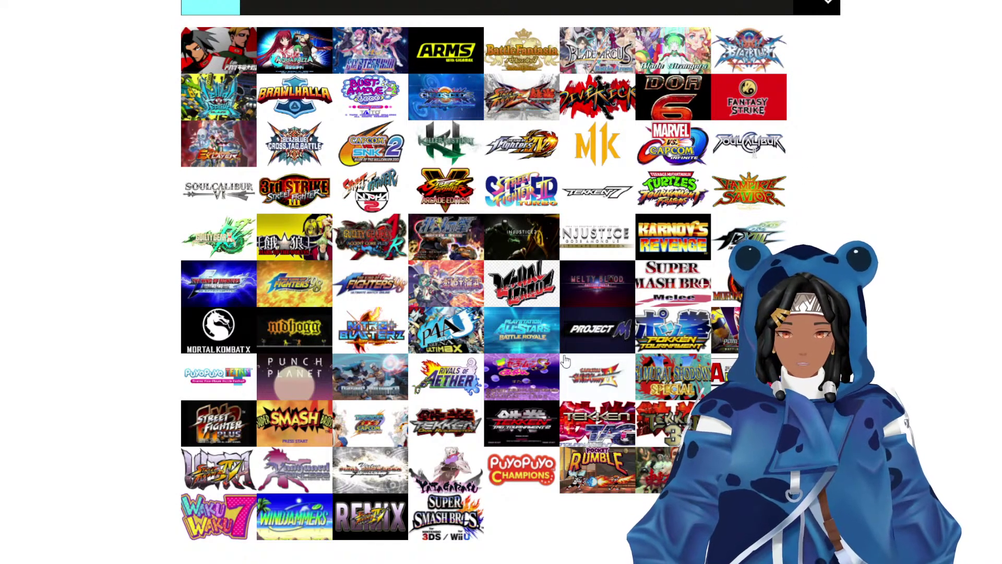
{"action": "scroll", "coordinate": [547, 352], "scroll_direction": "up", "scroll_amount": 15}
{"action": "scroll", "coordinate": [549, 350], "scroll_direction": "down", "scroll_amount": 9}
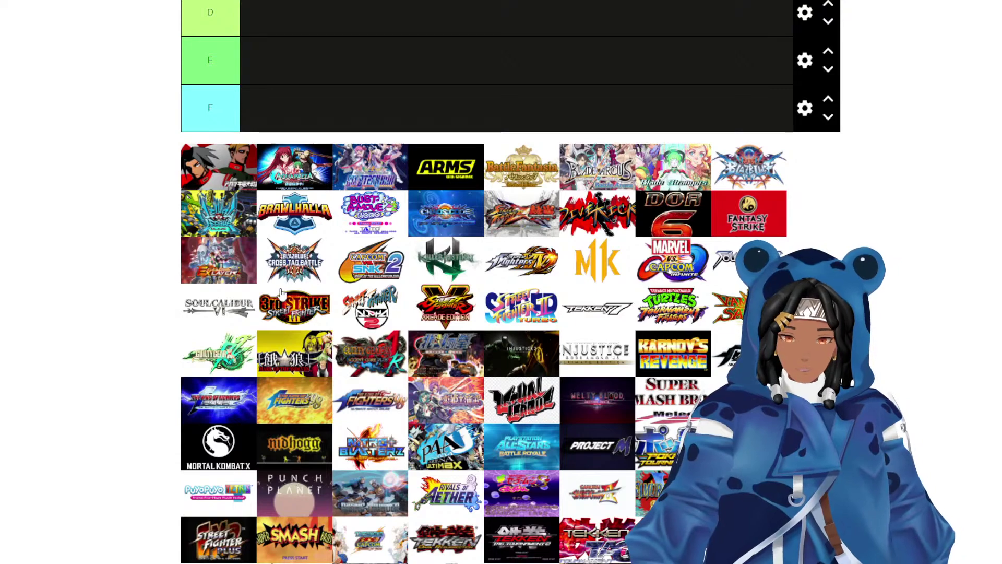
{"action": "left_click_drag", "start_coordinate": [282, 295], "coordinate": [293, 111]}
{"action": "scroll", "coordinate": [290, 209], "scroll_direction": "up", "scroll_amount": 5}
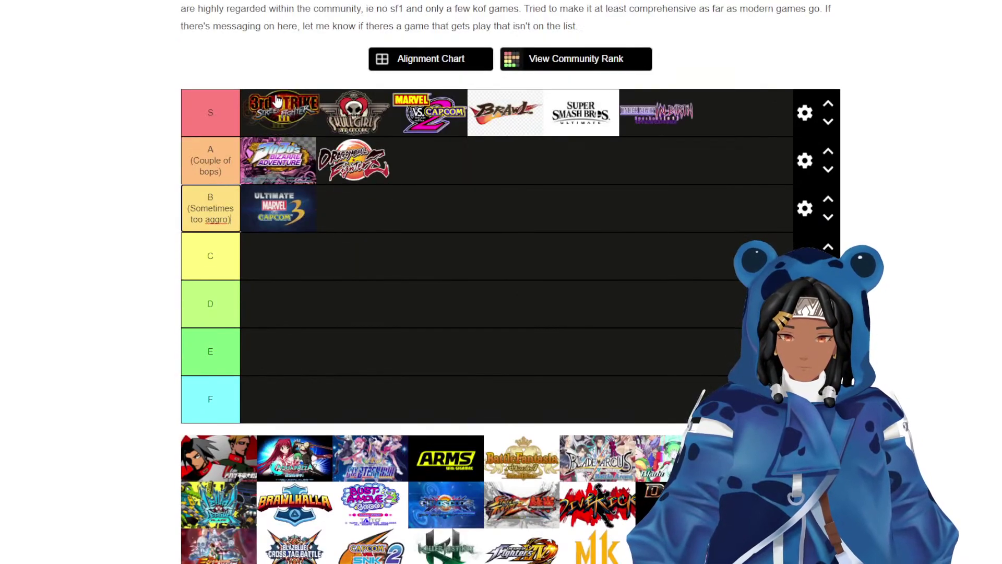
Look over the remaining unranked fighting games for the next soundtrack to rank.
{"action": "scroll", "coordinate": [293, 112], "scroll_direction": "down", "scroll_amount": 4}
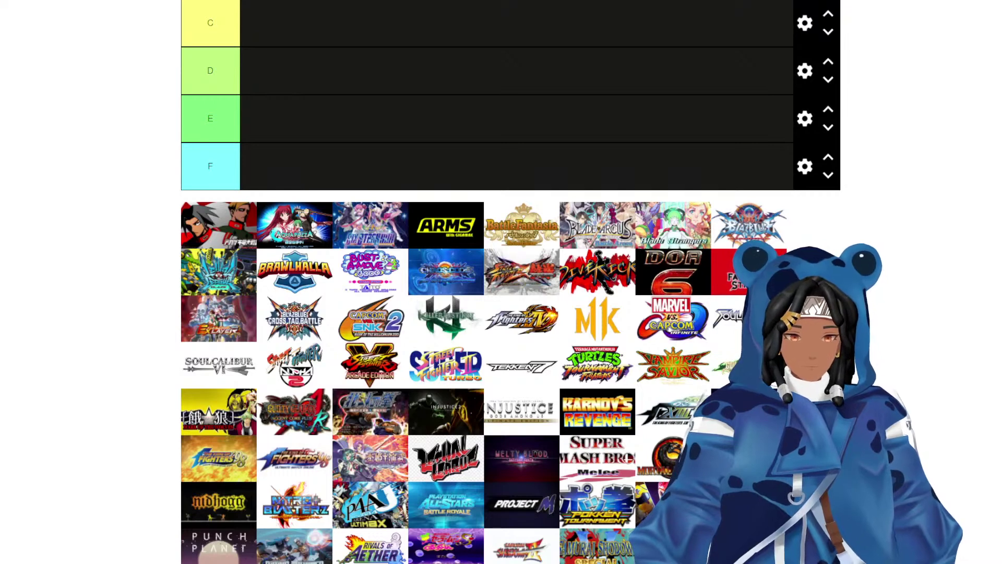
{"action": "scroll", "coordinate": [511, 281], "scroll_direction": "down", "scroll_amount": 2}
{"action": "scroll", "coordinate": [501, 282], "scroll_direction": "down", "scroll_amount": 1}
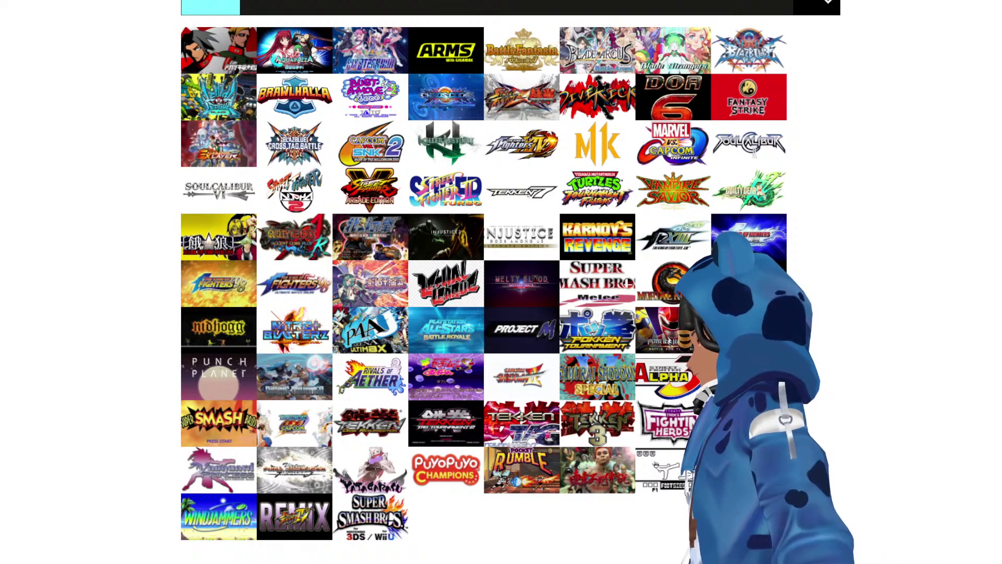
{"action": "scroll", "coordinate": [628, 285], "scroll_direction": "up", "scroll_amount": 1}
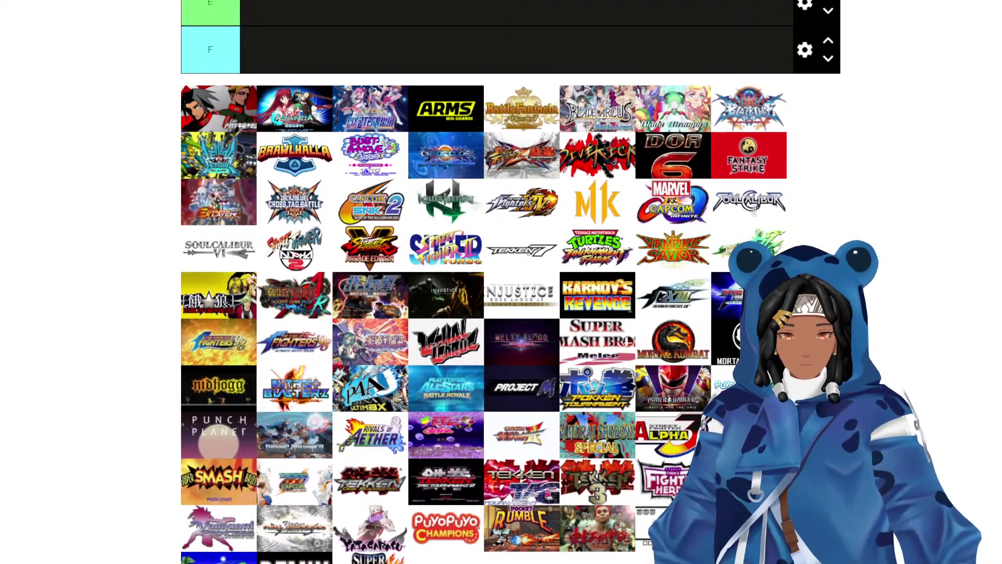
{"action": "scroll", "coordinate": [627, 284], "scroll_direction": "down", "scroll_amount": 1}
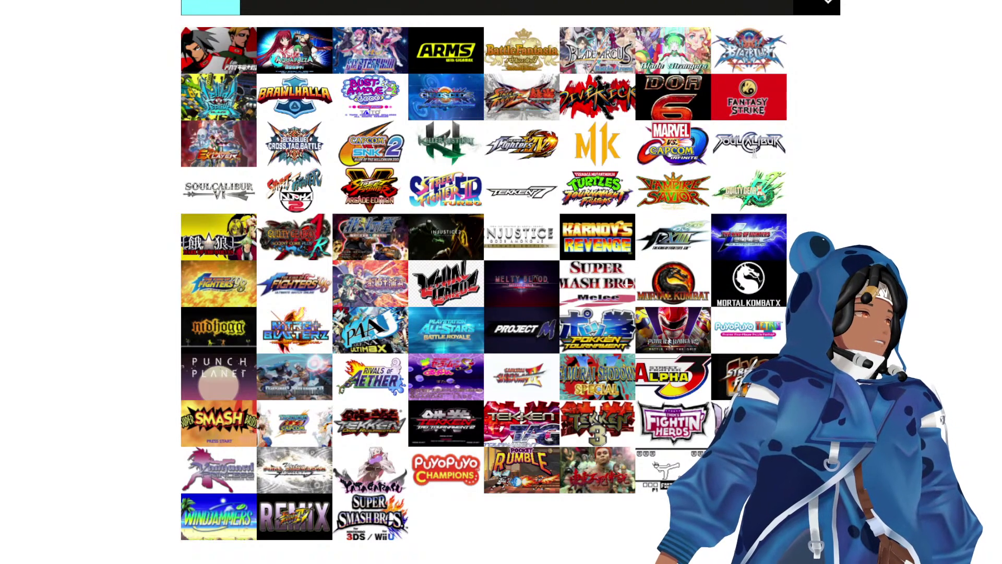
{"action": "scroll", "coordinate": [510, 282], "scroll_direction": "up", "scroll_amount": 3}
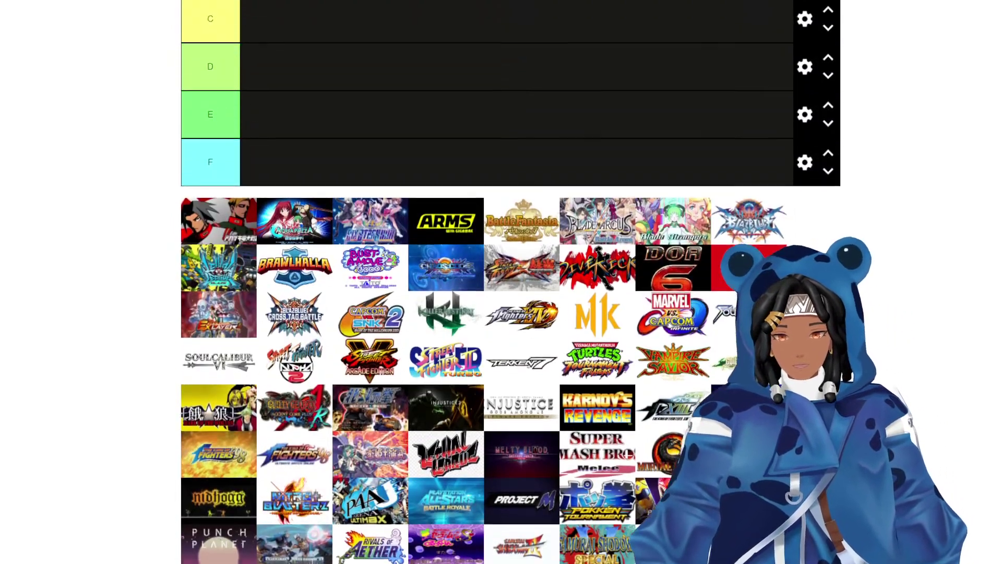
{"action": "scroll", "coordinate": [510, 282], "scroll_direction": "down", "scroll_amount": 5}
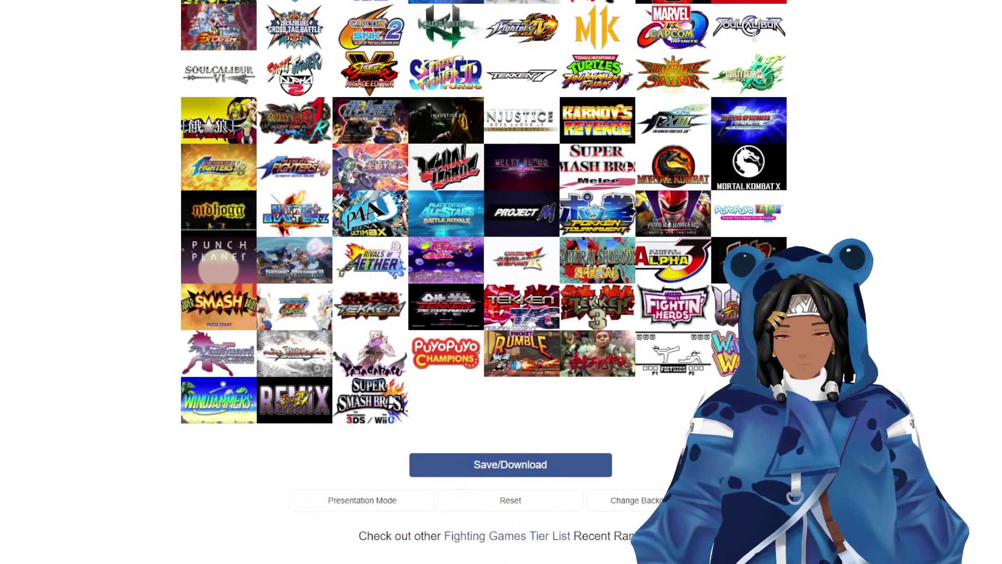
{"action": "scroll", "coordinate": [484, 277], "scroll_direction": "up", "scroll_amount": 3}
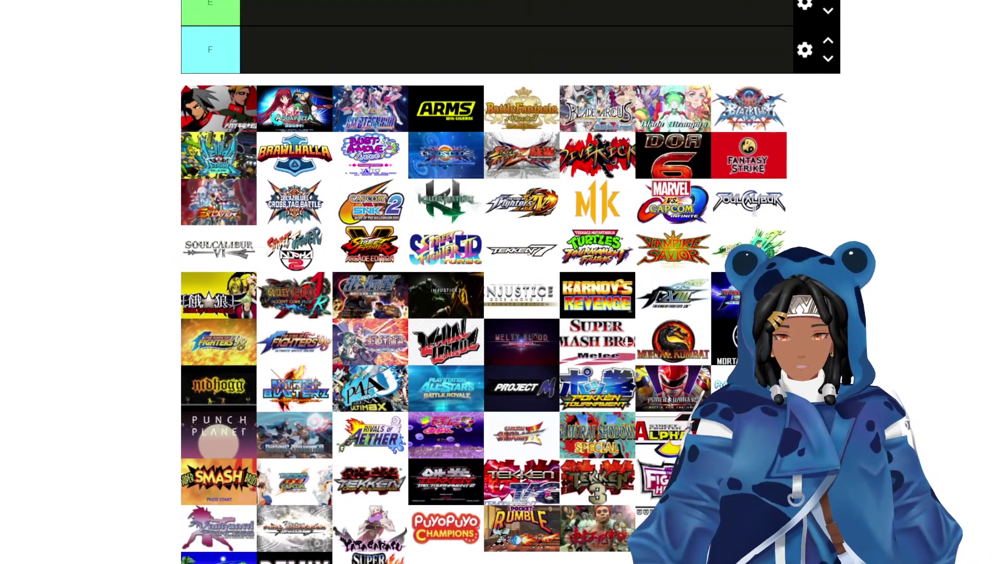
{"action": "scroll", "coordinate": [510, 282], "scroll_direction": "down", "scroll_amount": 1}
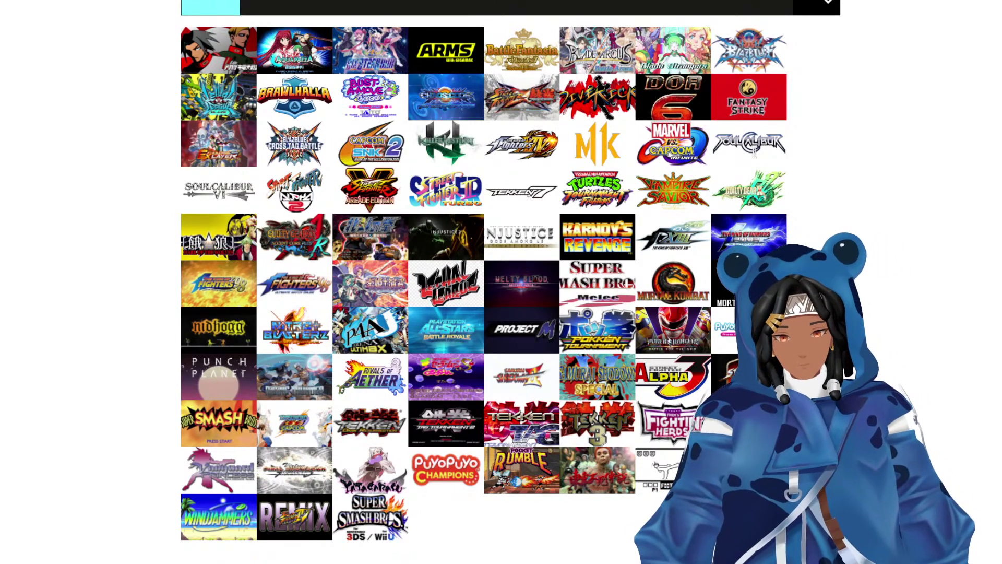
Search the templates for "stands" and open the JoJo's Bizarre Adventure Stands Parts 3-8 Complete List template.
{"action": "scroll", "coordinate": [510, 282], "scroll_direction": "down", "scroll_amount": 1}
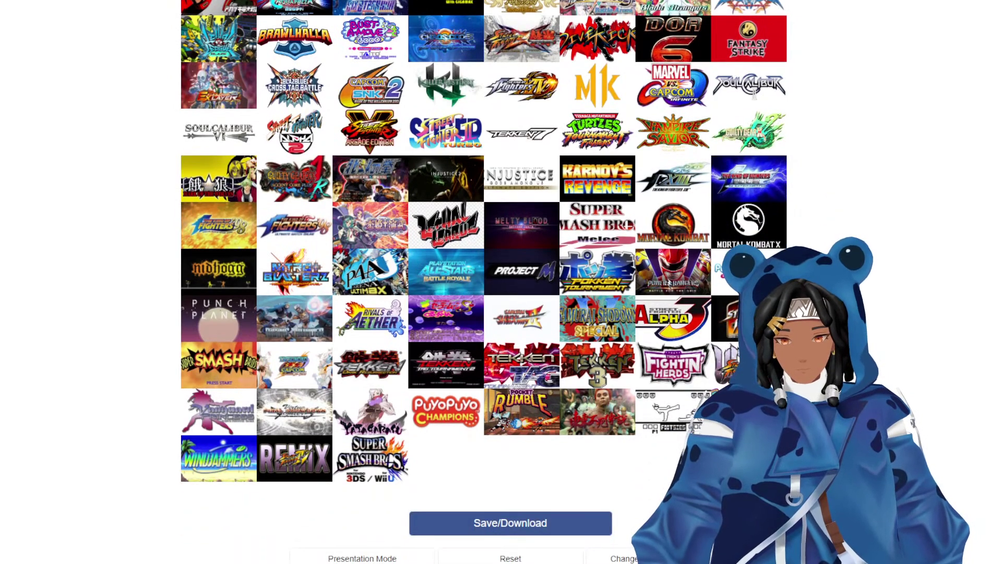
{"action": "scroll", "coordinate": [510, 282], "scroll_direction": "up", "scroll_amount": 15}
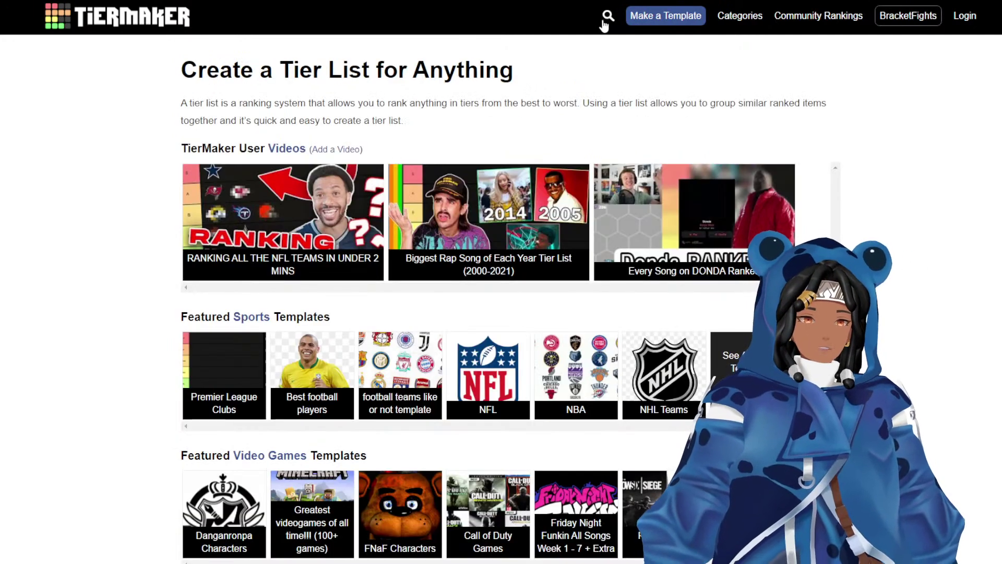
{"action": "left_click", "coordinate": [604, 20]}
{"action": "left_click", "coordinate": [546, 14]}
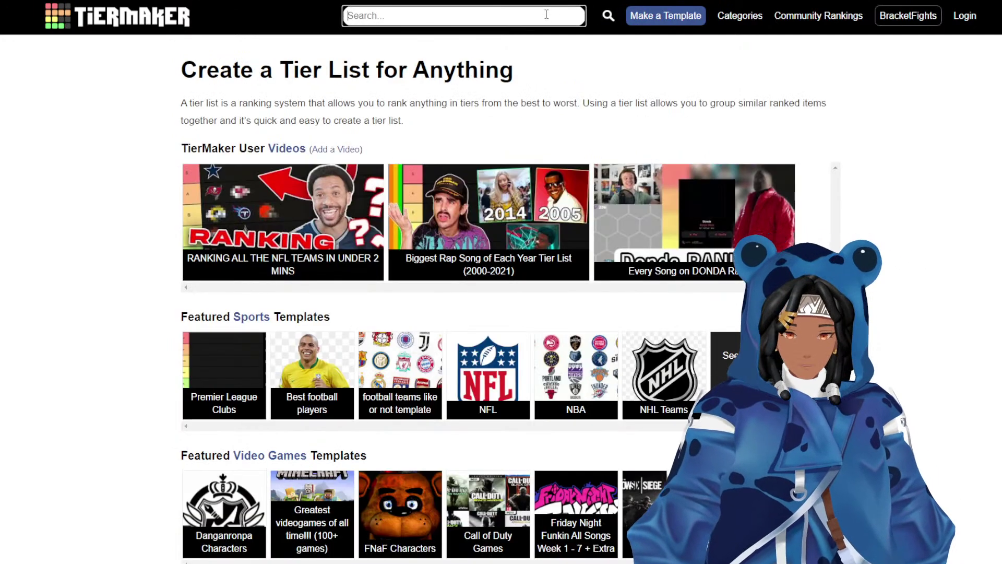
{"action": "type", "text": "stands"}
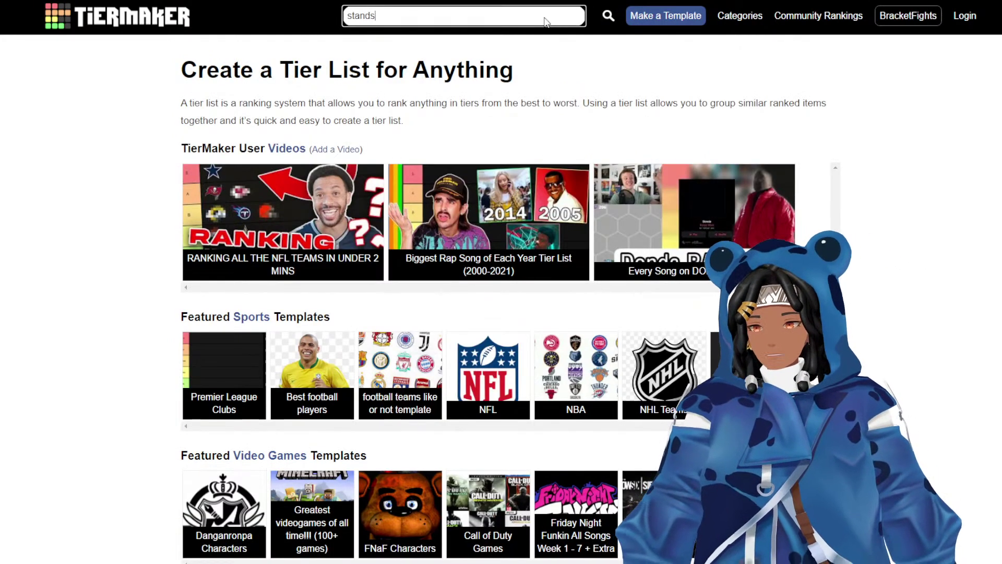
{"action": "key", "text": "Return"}
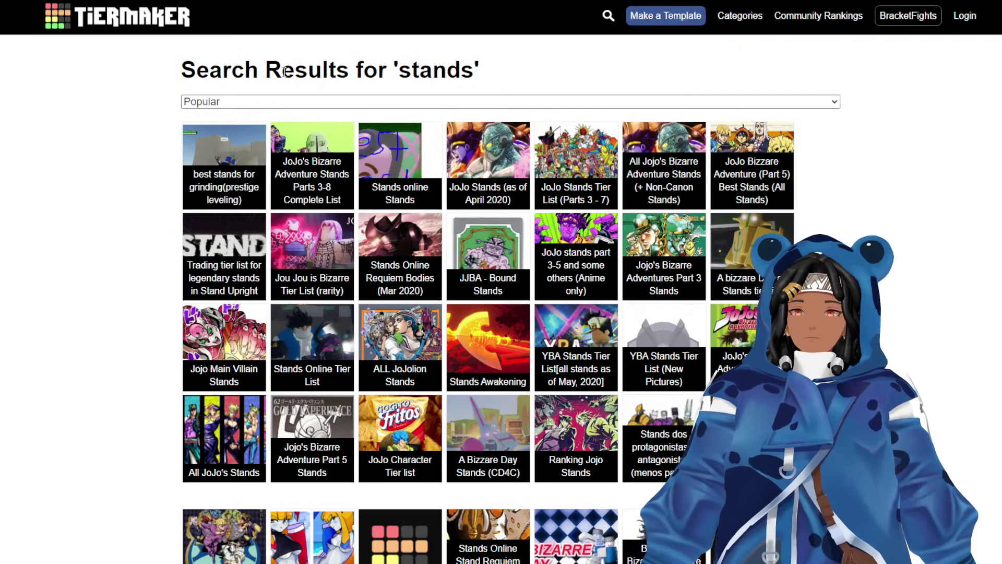
{"action": "left_click", "coordinate": [333, 159]}
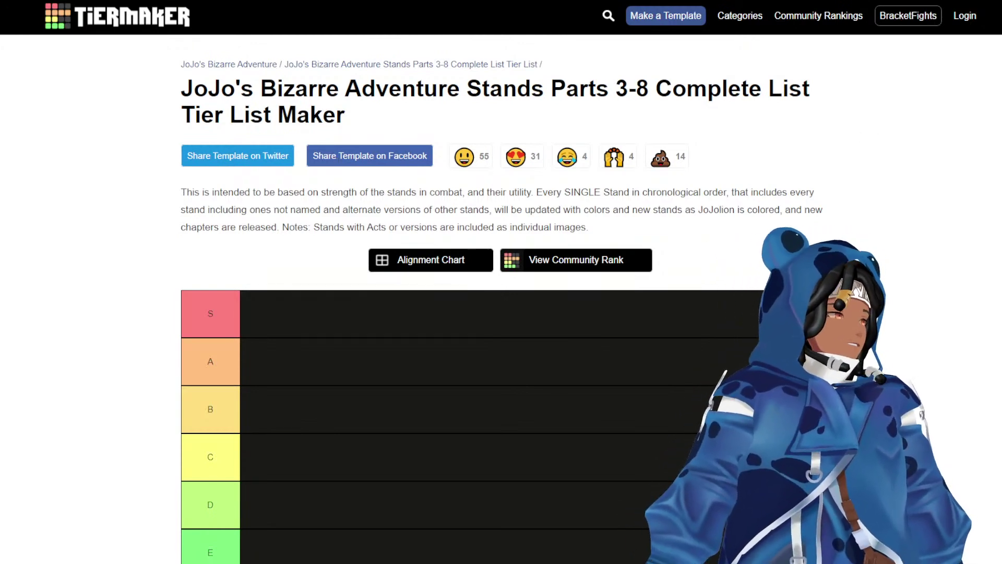
Look over the full pool of unranked stands and the empty S to F tiers of the JoJo template.
{"action": "scroll", "coordinate": [501, 282], "scroll_direction": "down", "scroll_amount": 15}
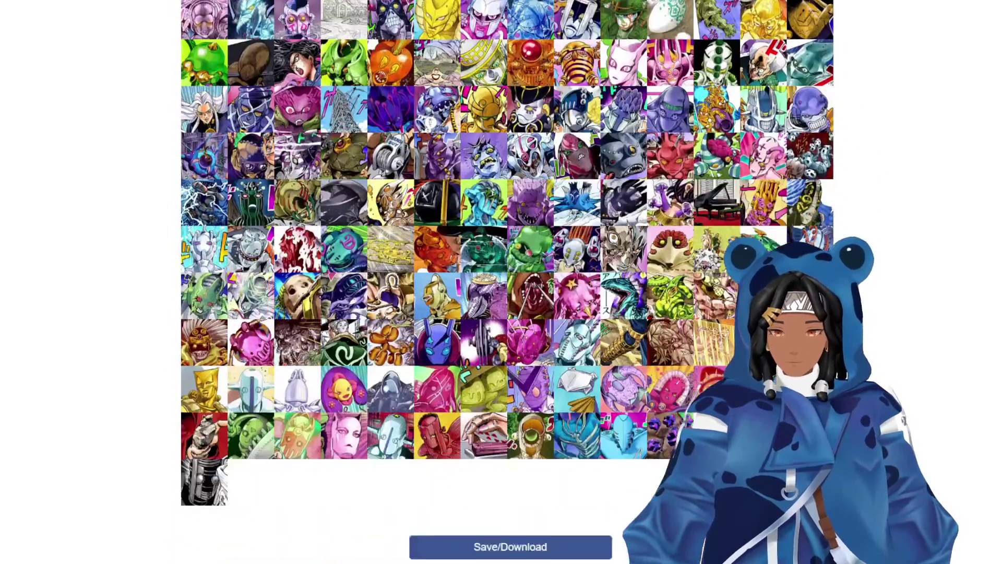
{"action": "scroll", "coordinate": [501, 281], "scroll_direction": "down", "scroll_amount": 1}
{"action": "scroll", "coordinate": [501, 282], "scroll_direction": "up", "scroll_amount": 2}
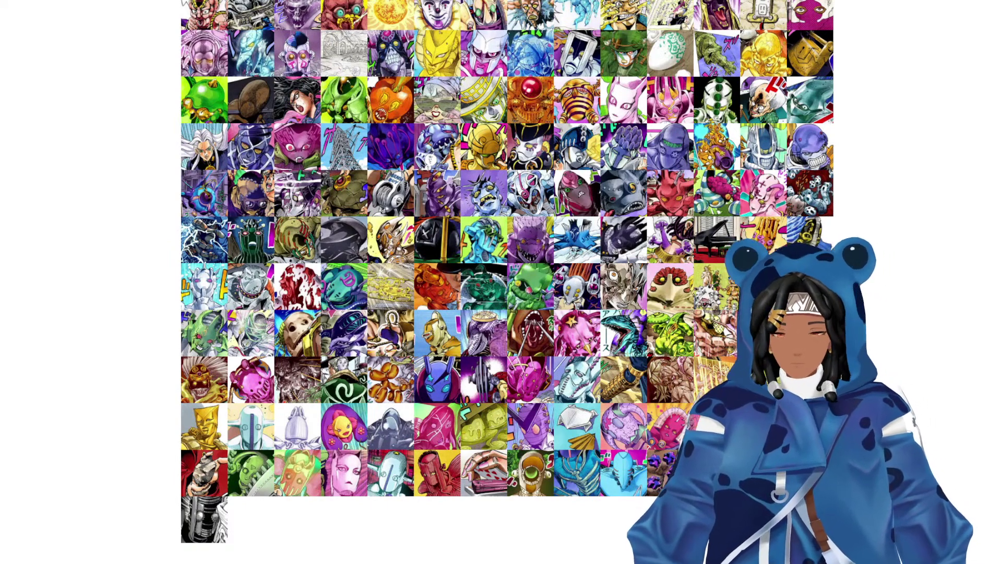
{"action": "scroll", "coordinate": [506, 282], "scroll_direction": "up", "scroll_amount": 8}
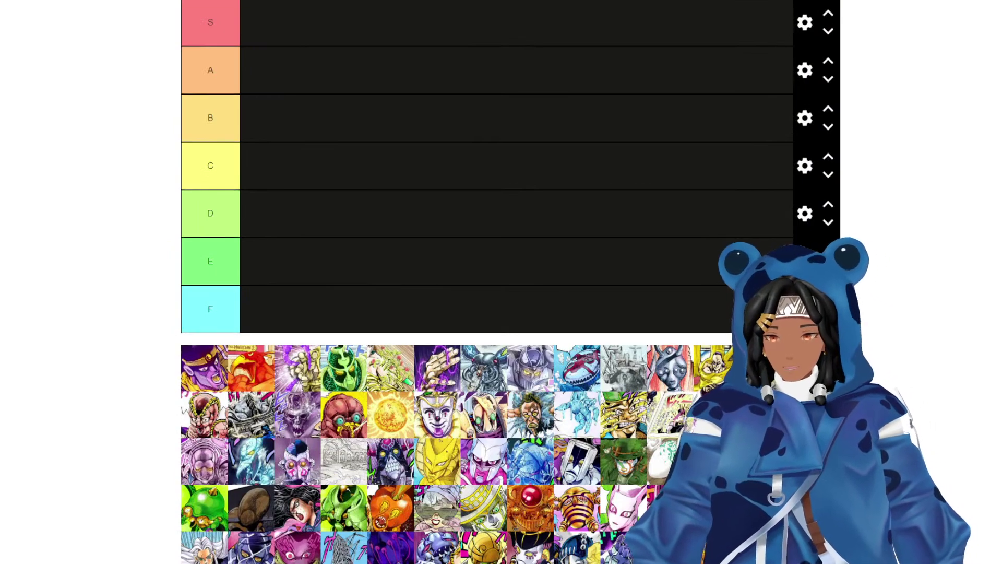
{"action": "scroll", "coordinate": [506, 282], "scroll_direction": "up", "scroll_amount": 2}
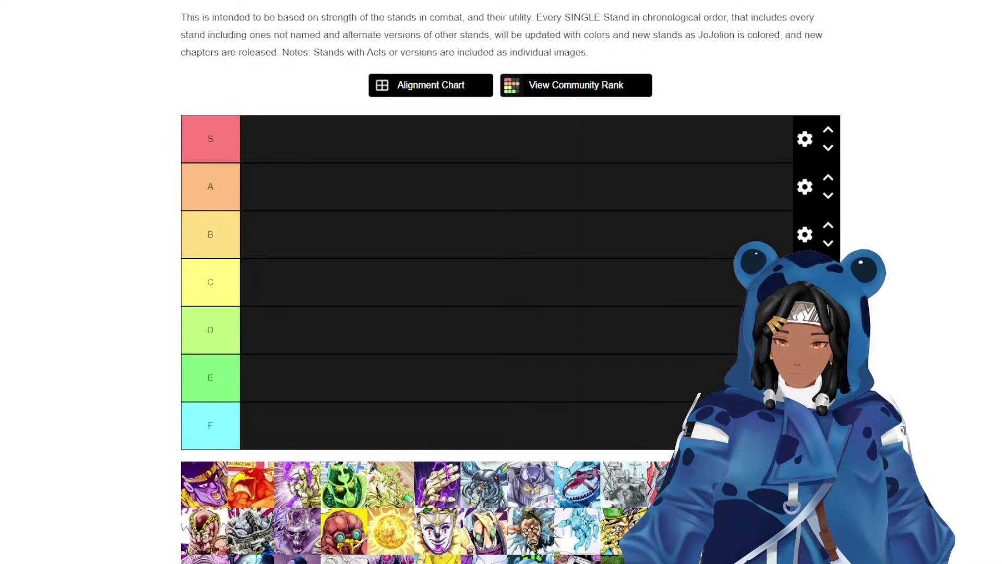
{"action": "scroll", "coordinate": [511, 282], "scroll_direction": "down", "scroll_amount": 1}
{"action": "scroll", "coordinate": [511, 282], "scroll_direction": "up", "scroll_amount": 1}
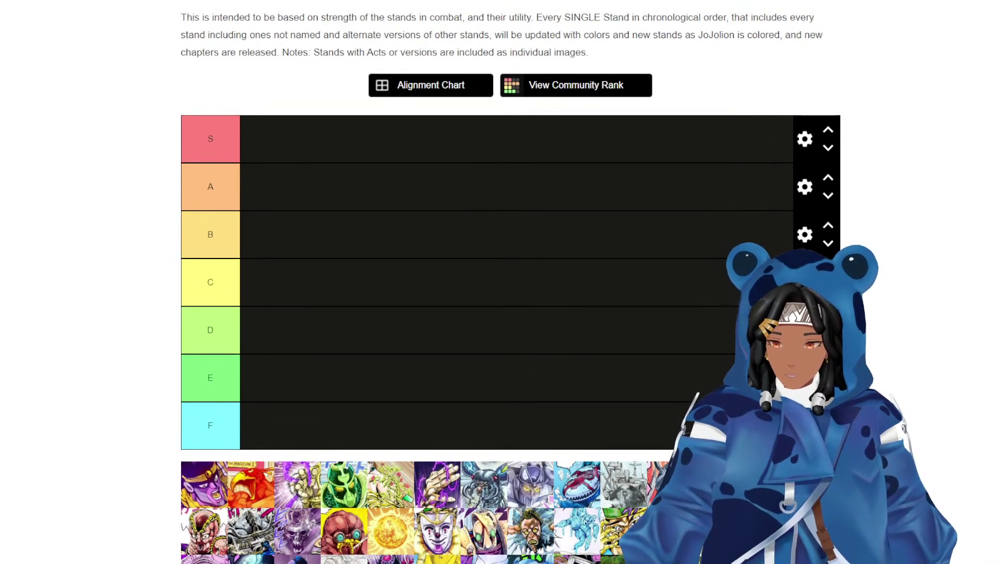
Place the purple capped stand and the green stand in S, the red bird-headed stand in A and the purple-glowing stand in B.
{"action": "left_click_drag", "start_coordinate": [204, 484], "coordinate": [264, 138]}
{"action": "left_click_drag", "start_coordinate": [221, 489], "coordinate": [318, 188]}
{"action": "left_click_drag", "start_coordinate": [194, 495], "coordinate": [313, 241]}
{"action": "left_click_drag", "start_coordinate": [204, 483], "coordinate": [418, 158]}
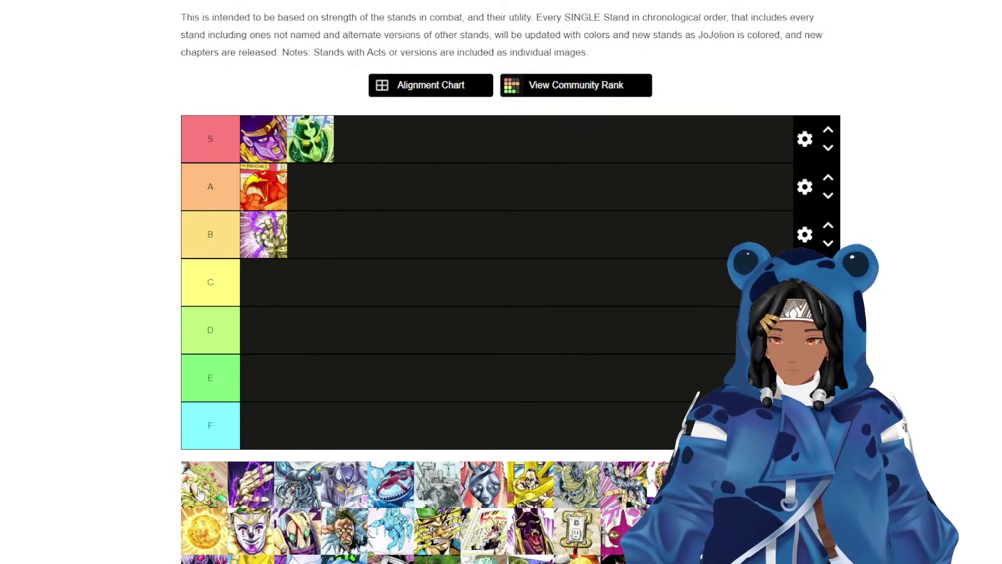
Place the yellow-green stand, the purple-lit hand stand and the grey horned stand in the F tier, in that order.
{"action": "left_click_drag", "start_coordinate": [199, 493], "coordinate": [282, 428]}
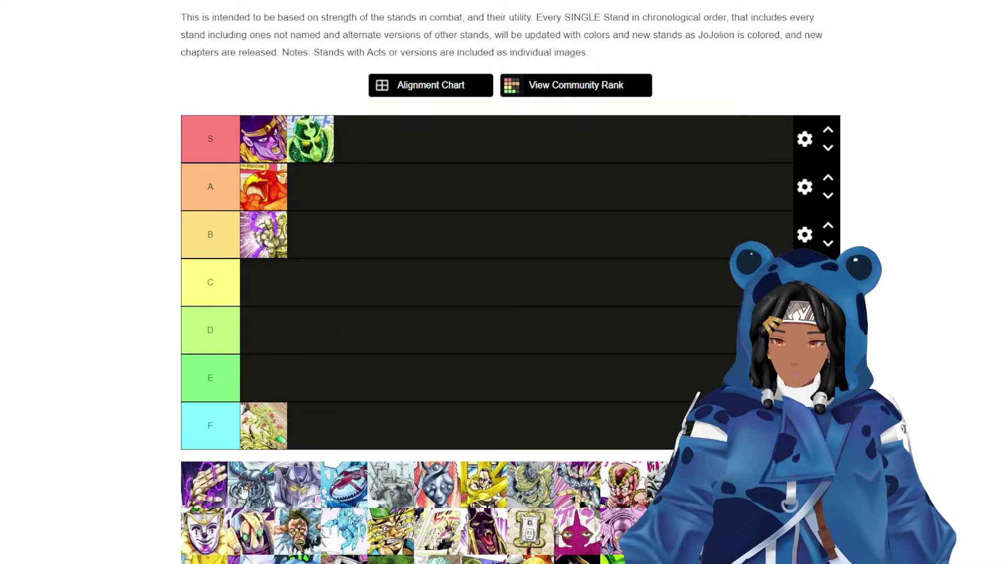
{"action": "left_click_drag", "start_coordinate": [204, 502], "coordinate": [292, 428]}
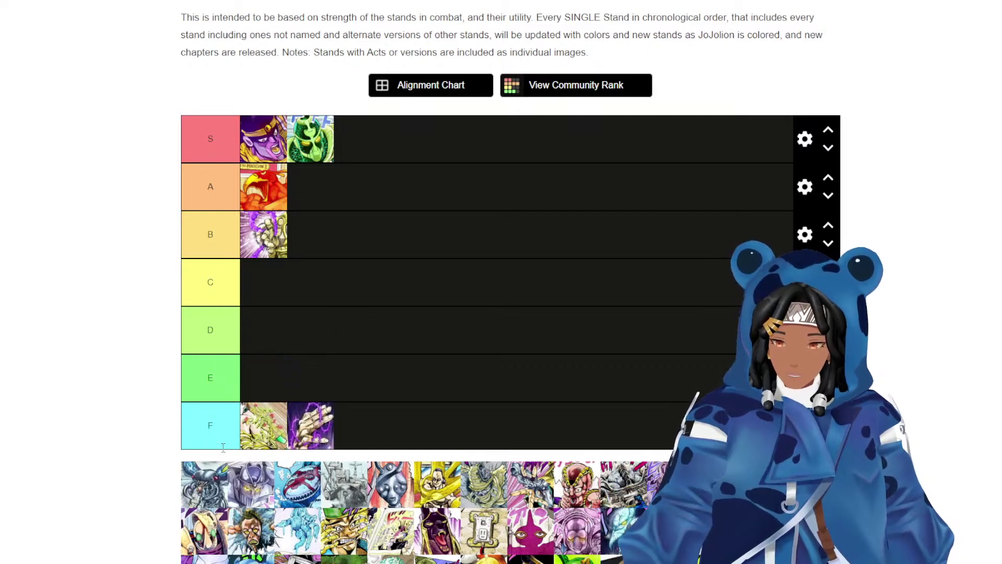
{"action": "left_click_drag", "start_coordinate": [200, 492], "coordinate": [357, 425]}
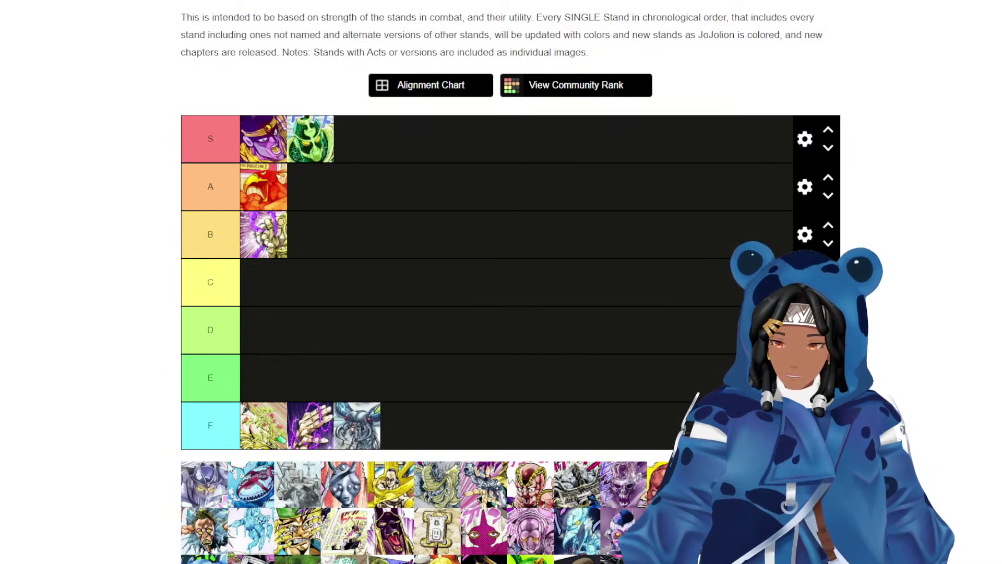
Place the silver armoured stand last in S, the blue-and-red fish stand in D and the grey ship stand first in B.
{"action": "left_click_drag", "start_coordinate": [204, 482], "coordinate": [426, 137]}
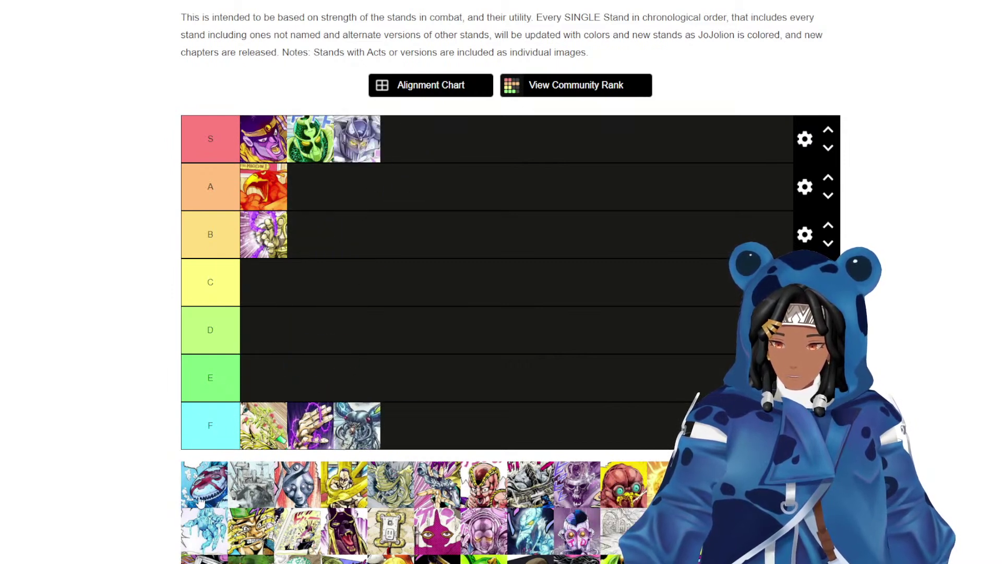
{"action": "left_click_drag", "start_coordinate": [201, 501], "coordinate": [366, 331]}
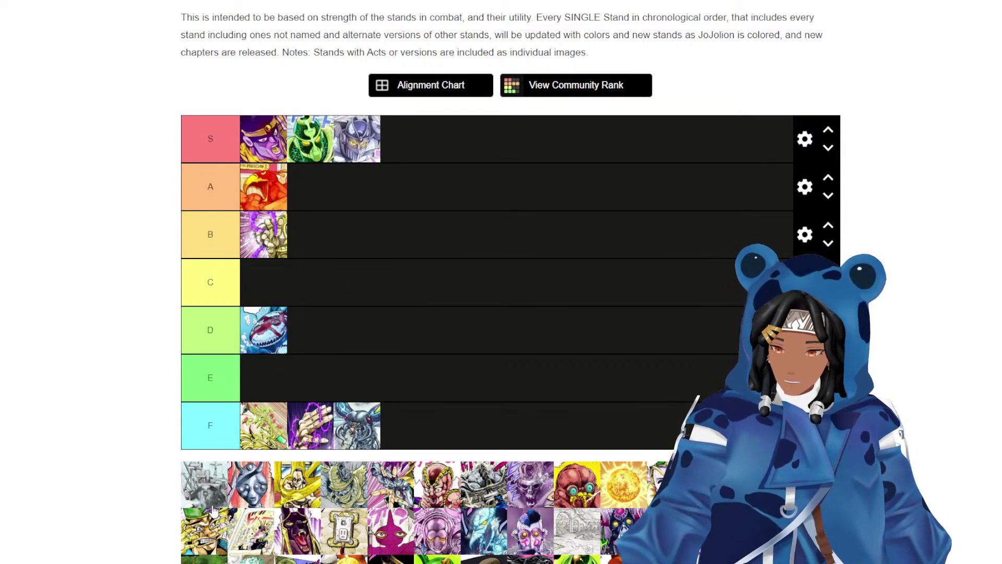
{"action": "mouse_move", "coordinate": [205, 493]}
{"action": "left_mouse_down"}
{"action": "mouse_move", "coordinate": [348, 269]}
{"action": "mouse_move", "coordinate": [351, 282]}
{"action": "left_mouse_up"}
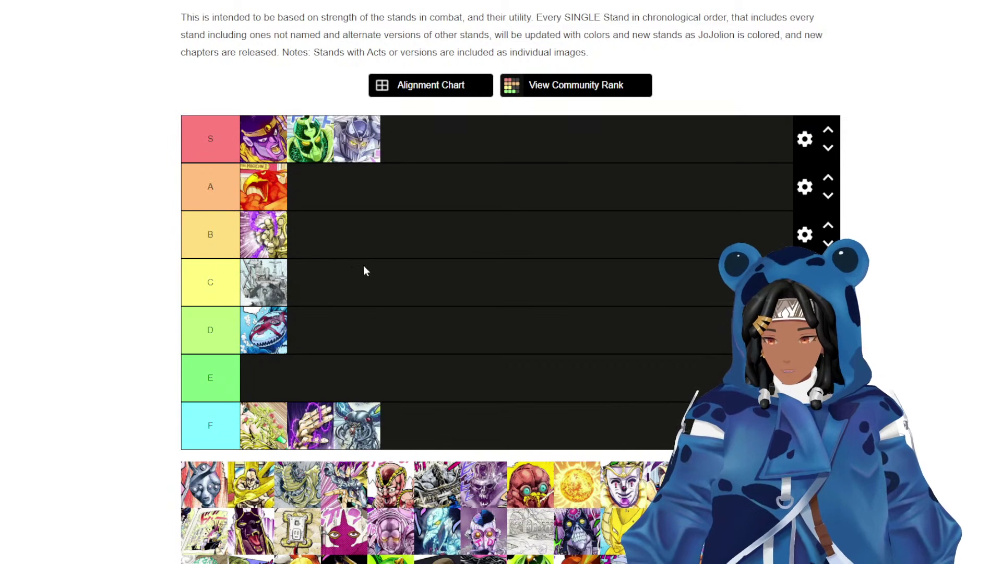
{"action": "mouse_move", "coordinate": [290, 280]}
{"action": "left_mouse_down"}
{"action": "mouse_move", "coordinate": [310, 232]}
{"action": "mouse_move", "coordinate": [252, 221]}
{"action": "left_mouse_up"}
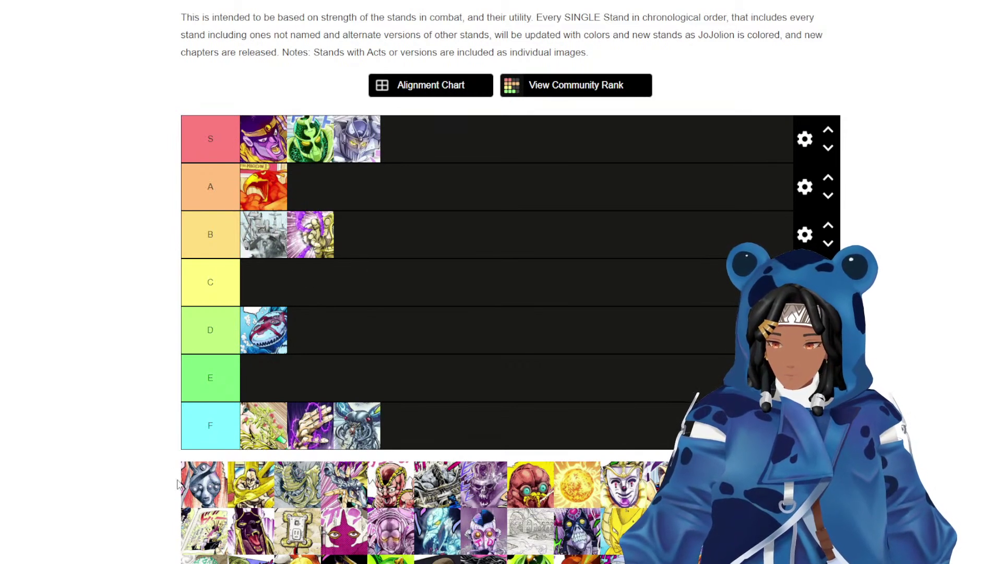
Place the silver-faced stand in C, and the yellow stand and the sand-coloured stand at the end of A.
{"action": "left_click_drag", "start_coordinate": [180, 485], "coordinate": [422, 282]}
{"action": "left_click_drag", "start_coordinate": [202, 490], "coordinate": [438, 198]}
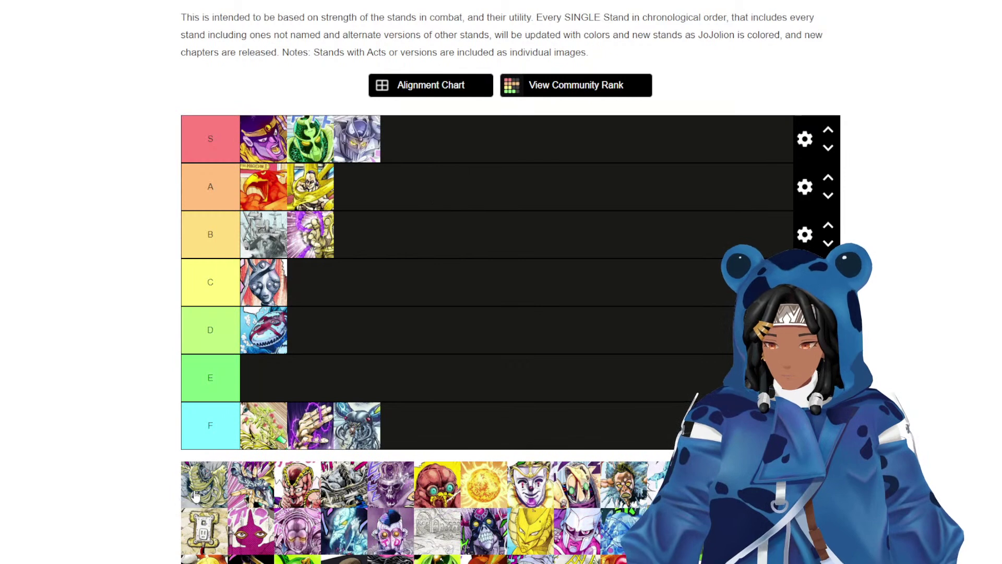
{"action": "left_click_drag", "start_coordinate": [196, 496], "coordinate": [430, 187]}
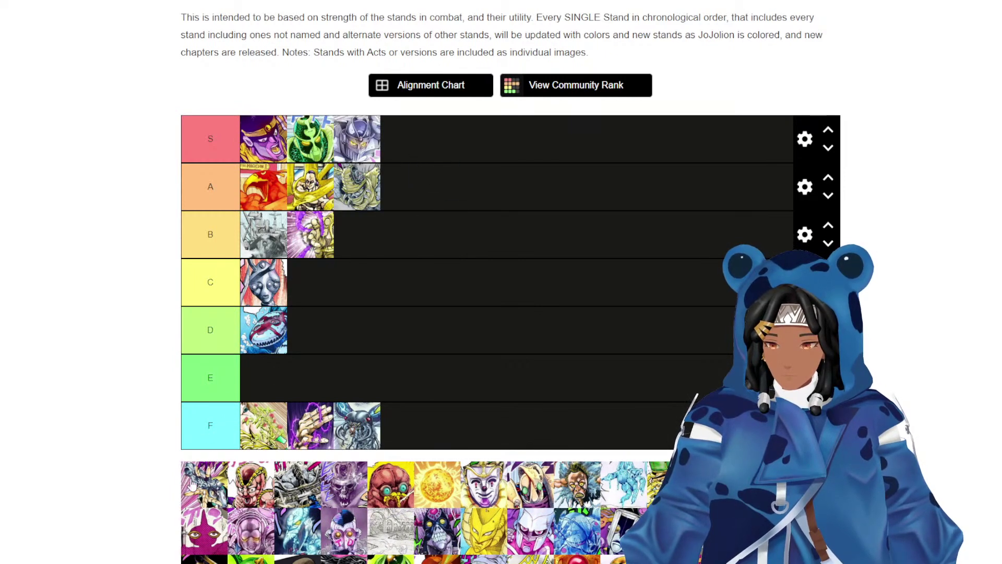
Rank the next three unranked stands in pool order at the end of the B, C and D tiers respectively.
{"action": "left_click_drag", "start_coordinate": [203, 486], "coordinate": [387, 228]}
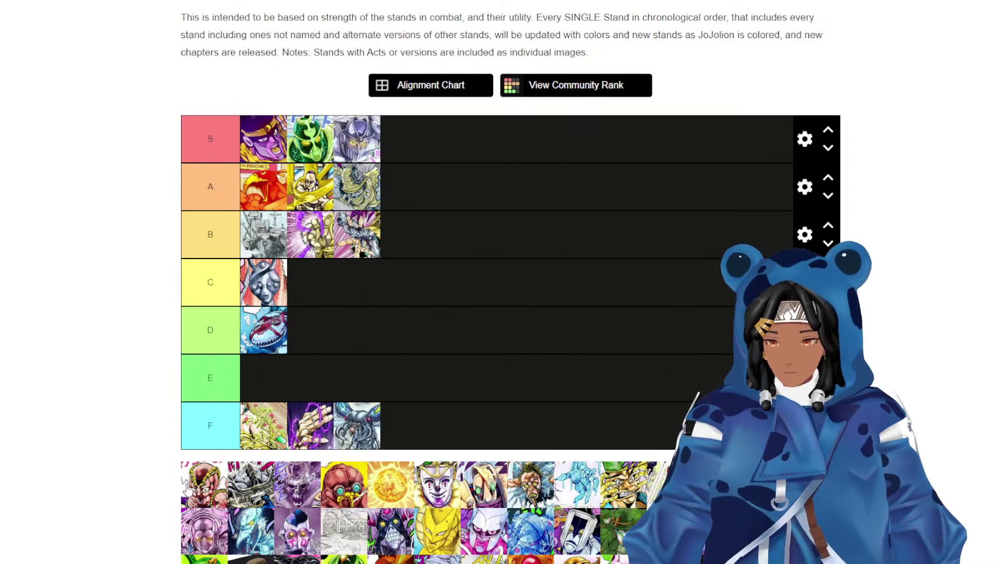
{"action": "left_click_drag", "start_coordinate": [204, 484], "coordinate": [339, 294]}
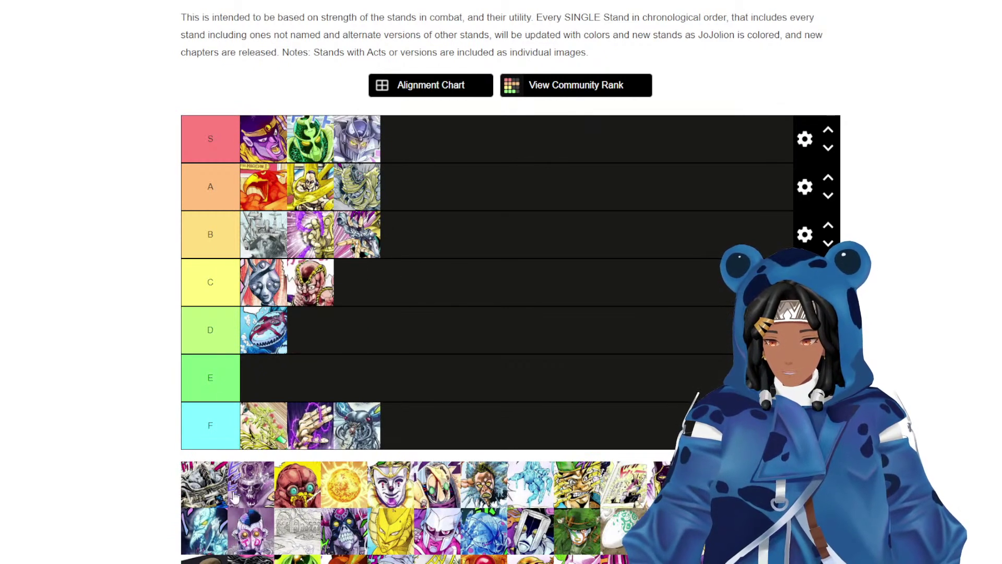
{"action": "left_click_drag", "start_coordinate": [216, 502], "coordinate": [261, 350]}
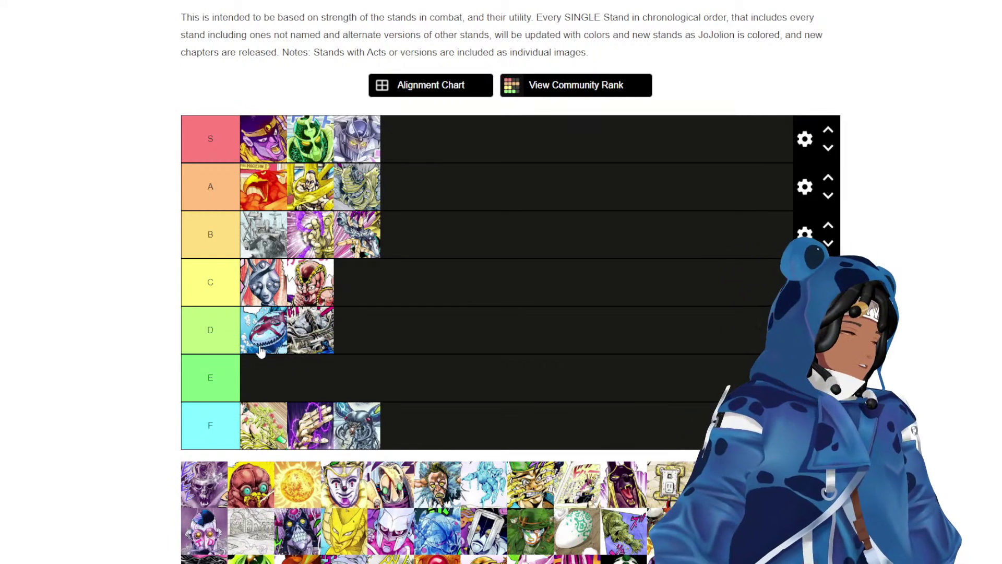
Place the purple skull stand last in A, the red goggle-eyed stand last in B and the golden sun stand last in F.
{"action": "left_click_drag", "start_coordinate": [196, 475], "coordinate": [433, 189]}
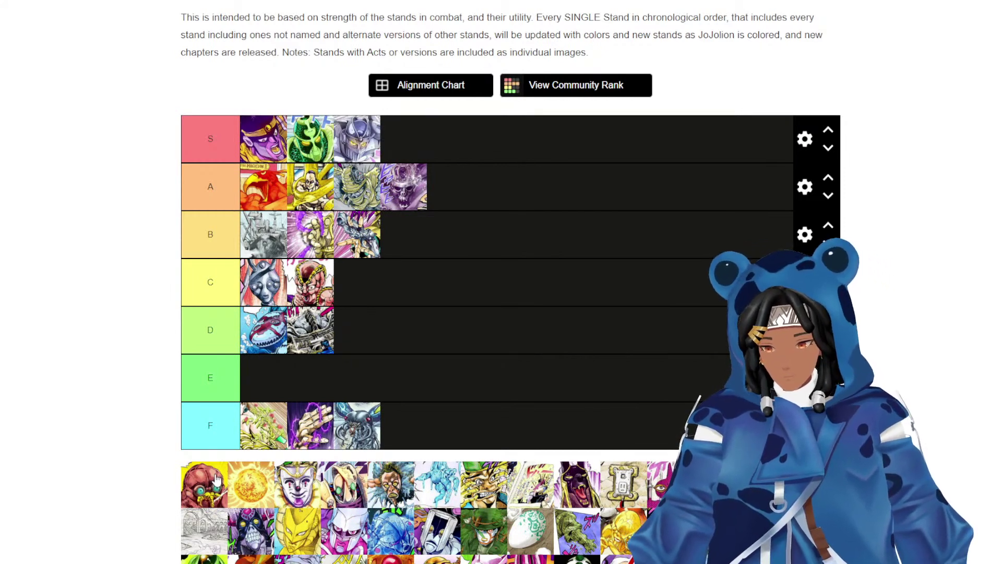
{"action": "left_click_drag", "start_coordinate": [217, 479], "coordinate": [417, 244]}
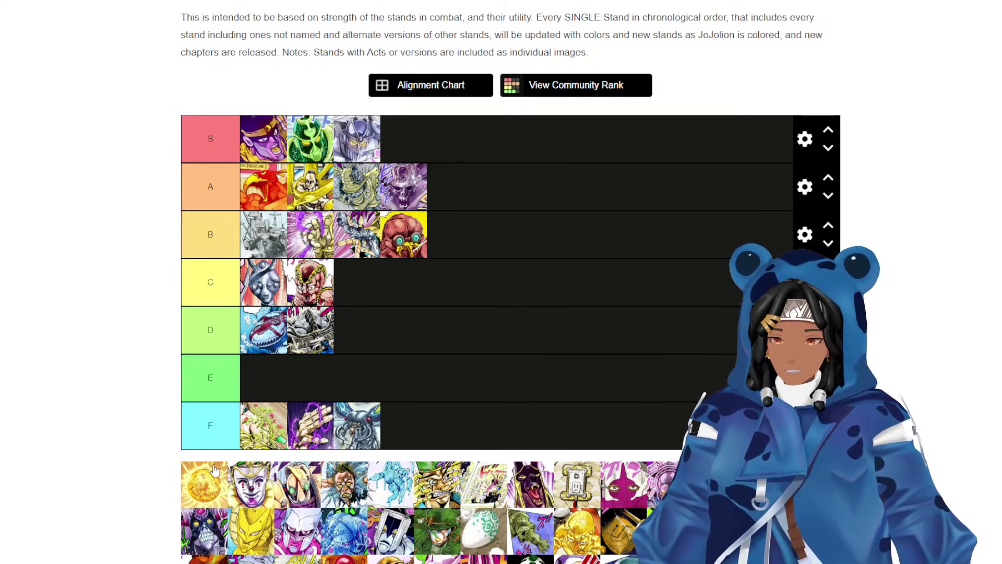
{"action": "left_click_drag", "start_coordinate": [215, 478], "coordinate": [491, 425]}
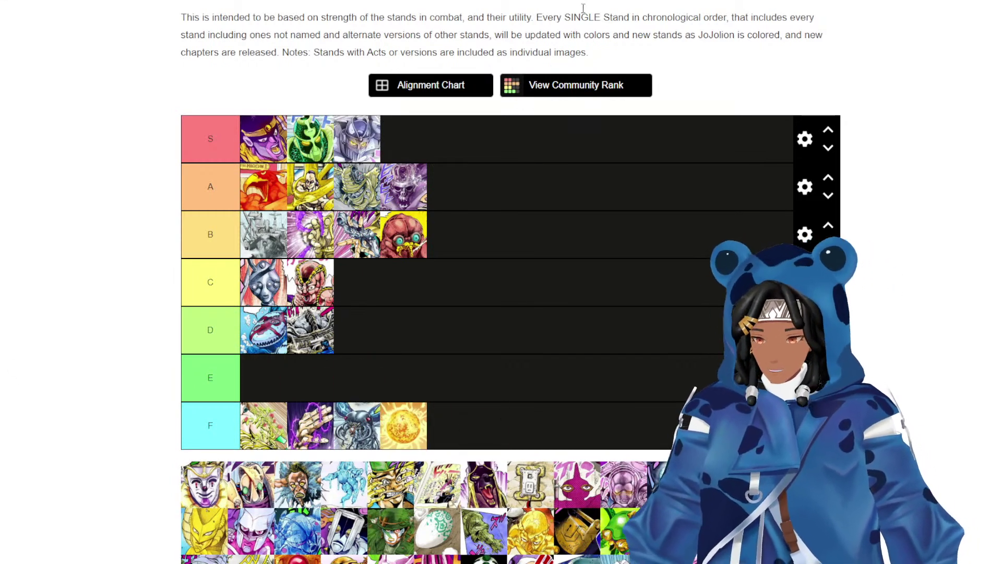
Place the white clown-faced stand first in C, the next two stands at the end of A and the light-blue water stand last in S.
{"action": "left_click_drag", "start_coordinate": [202, 485], "coordinate": [258, 282]}
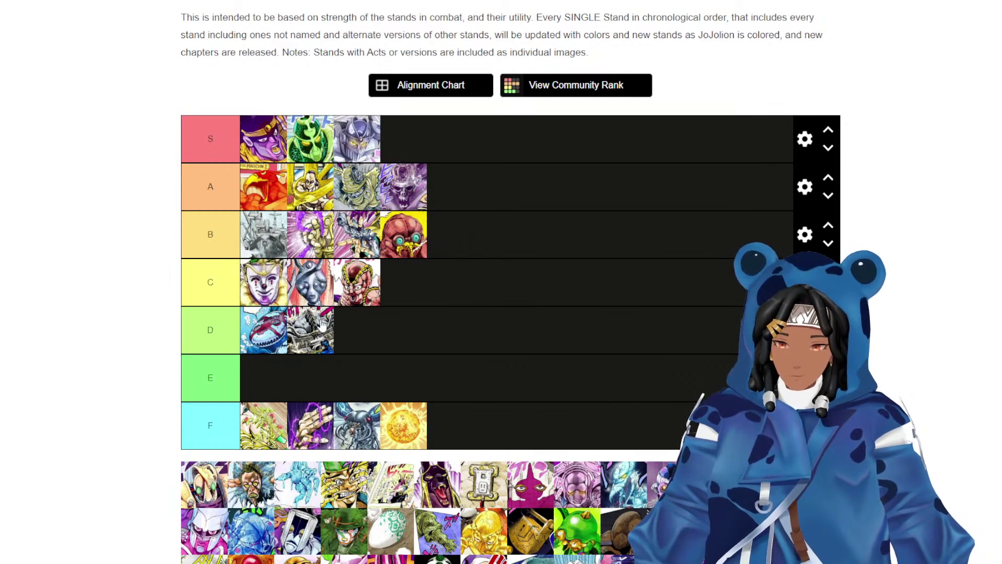
{"action": "left_click_drag", "start_coordinate": [198, 493], "coordinate": [504, 201]}
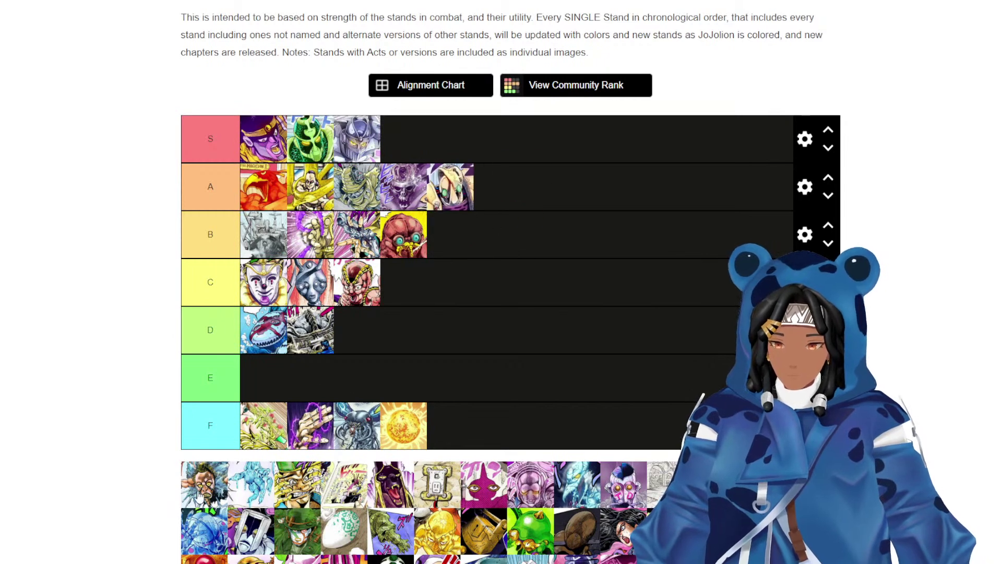
{"action": "left_click_drag", "start_coordinate": [200, 494], "coordinate": [597, 185]}
{"action": "left_click_drag", "start_coordinate": [186, 498], "coordinate": [493, 121]}
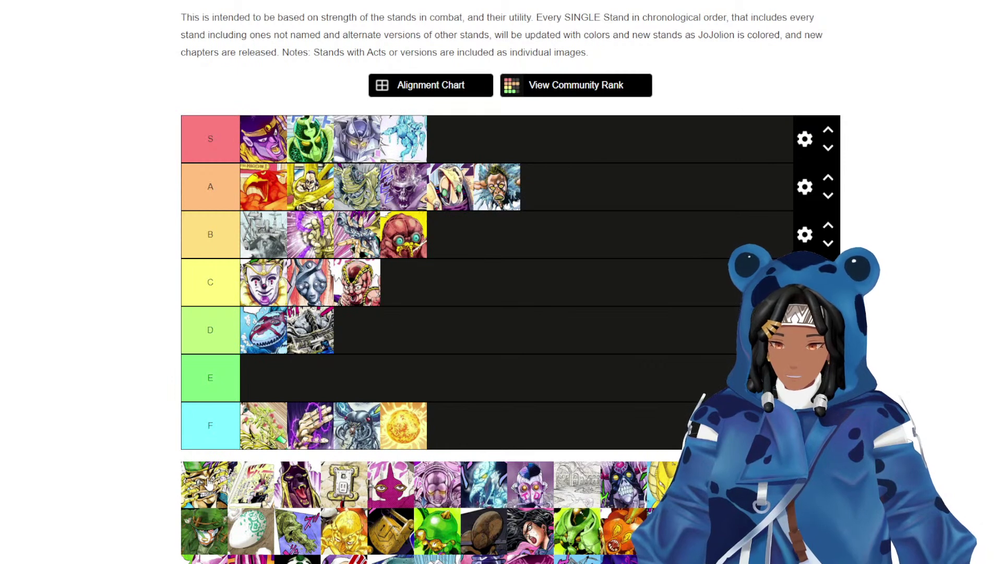
Place the green-hatted stand last in B, and the manga-page stand and the dark jackal-headed stand at the end of A.
{"action": "left_click_drag", "start_coordinate": [207, 483], "coordinate": [472, 236]}
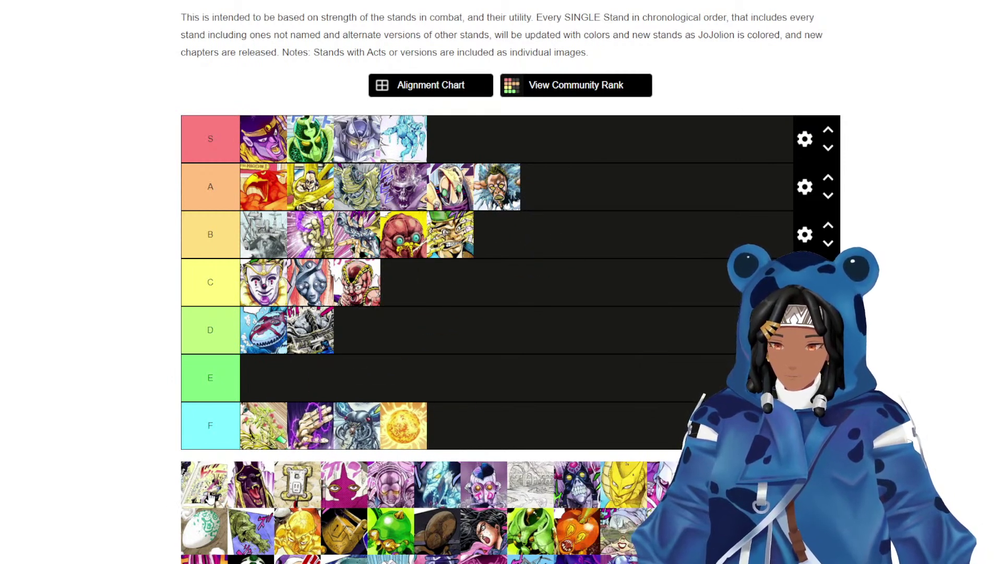
{"action": "mouse_move", "coordinate": [209, 496]}
{"action": "left_mouse_down"}
{"action": "mouse_move", "coordinate": [522, 230]}
{"action": "mouse_move", "coordinate": [598, 180]}
{"action": "mouse_move", "coordinate": [579, 185]}
{"action": "left_mouse_up"}
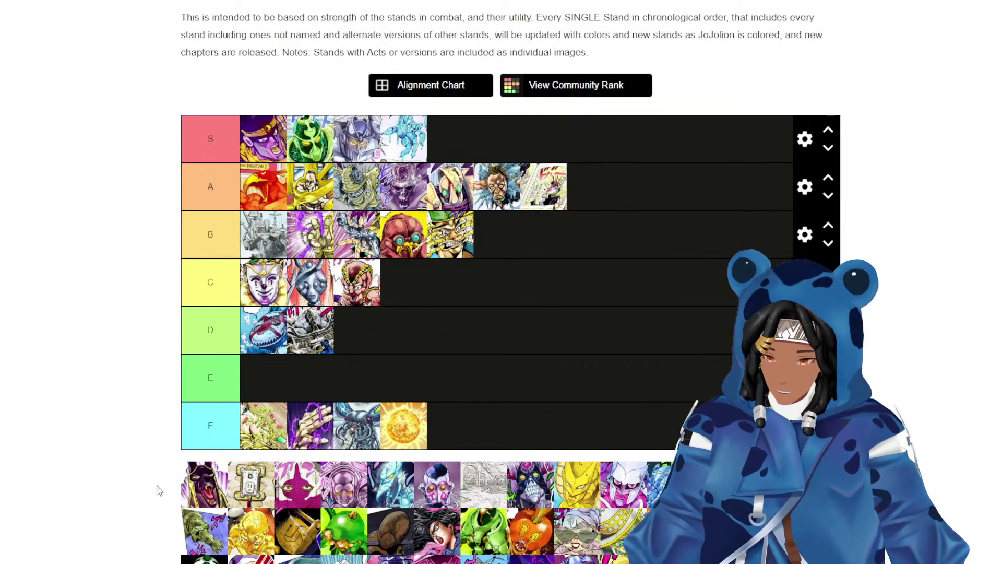
{"action": "left_click_drag", "start_coordinate": [216, 505], "coordinate": [635, 200]}
Place the wall-outlet stand at the end of C and the magenta shadow stand at the end of B.
{"action": "left_click_drag", "start_coordinate": [192, 504], "coordinate": [467, 274]}
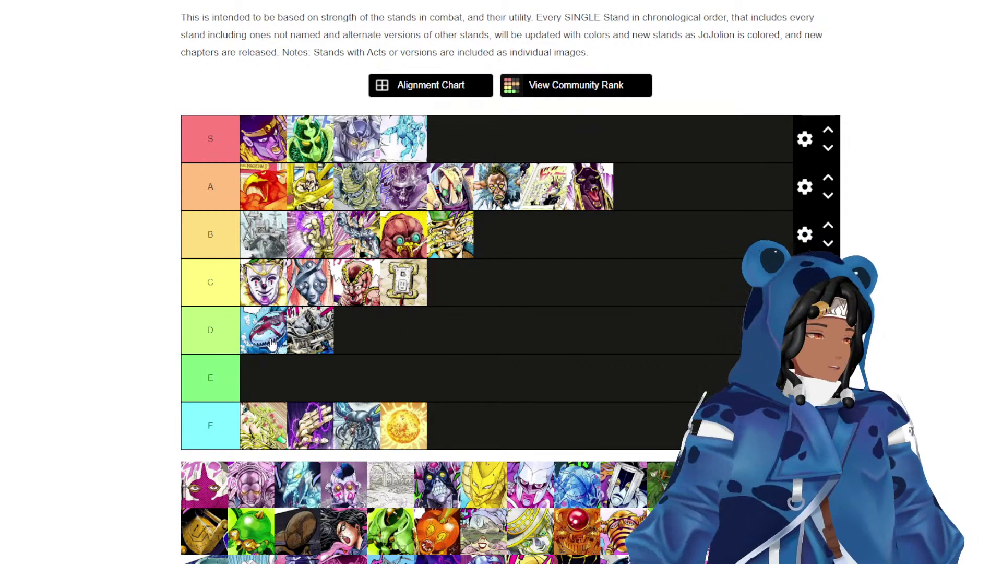
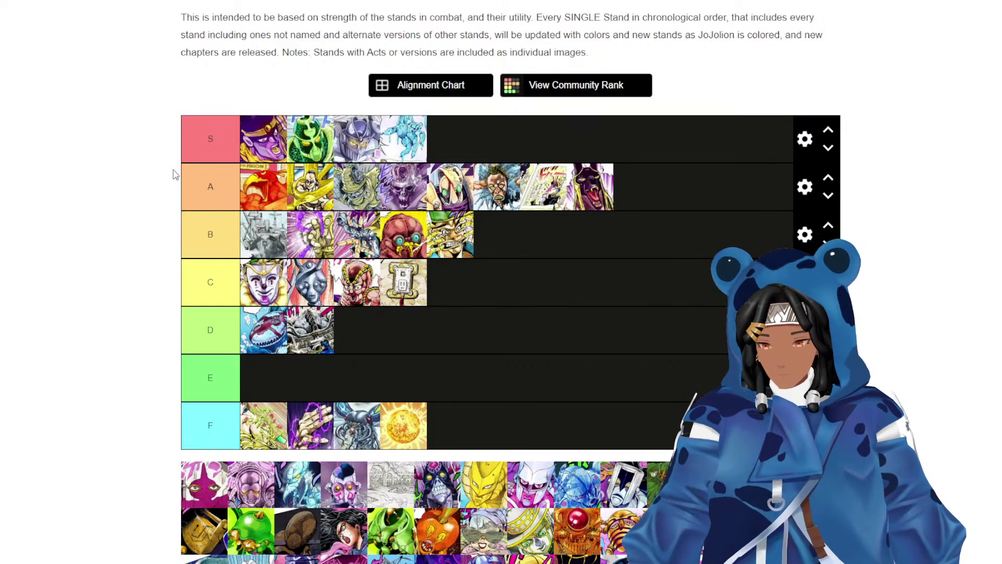
{"action": "left_click_drag", "start_coordinate": [208, 475], "coordinate": [531, 232]}
{"action": "scroll", "coordinate": [539, 374], "scroll_direction": "down", "scroll_amount": 2}
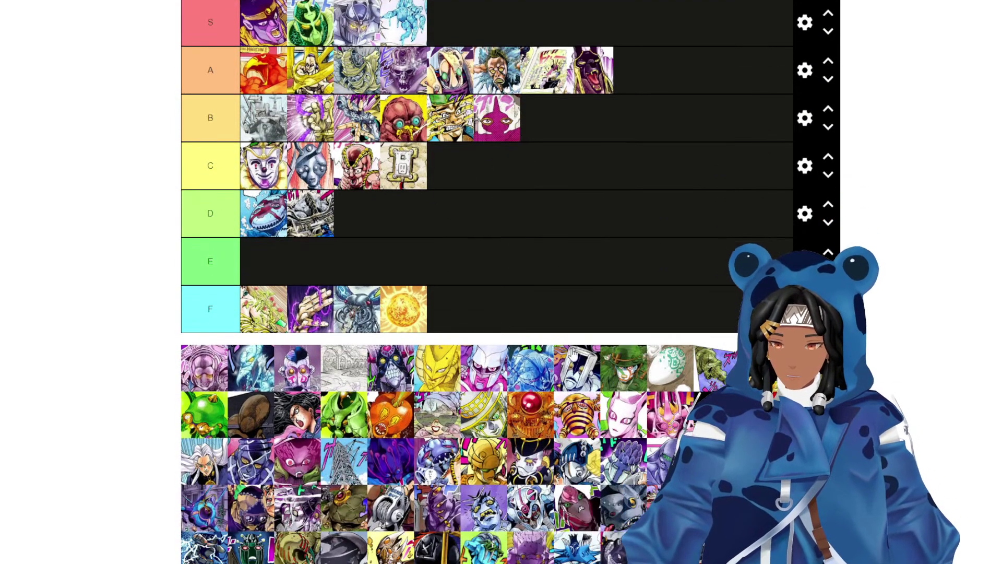
Place the pink-faced stand last in C, the ghostly blue stand last in S and the dark-haired purple-faced stand first in D.
{"action": "scroll", "coordinate": [584, 354], "scroll_direction": "up", "scroll_amount": 2}
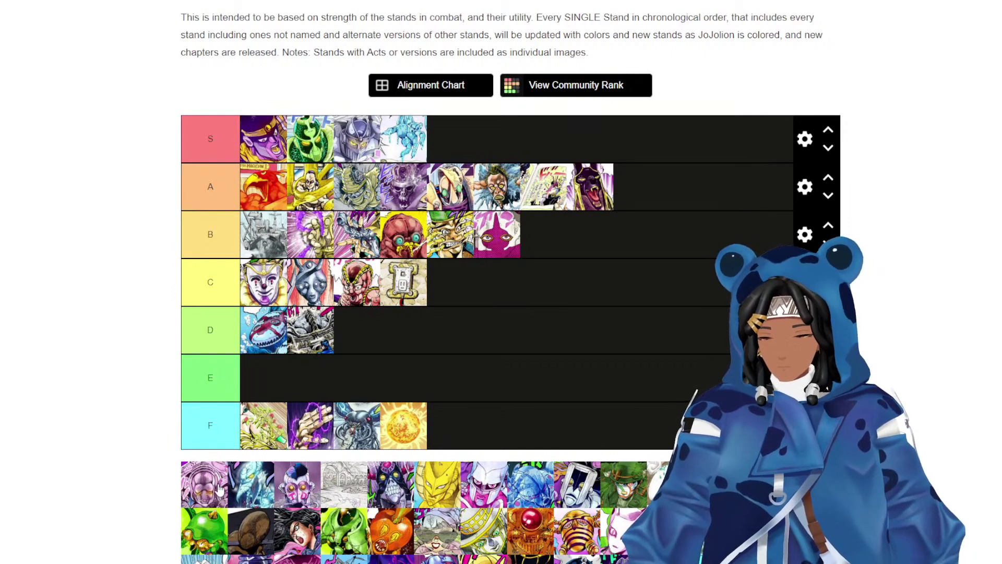
{"action": "left_click_drag", "start_coordinate": [200, 482], "coordinate": [487, 292]}
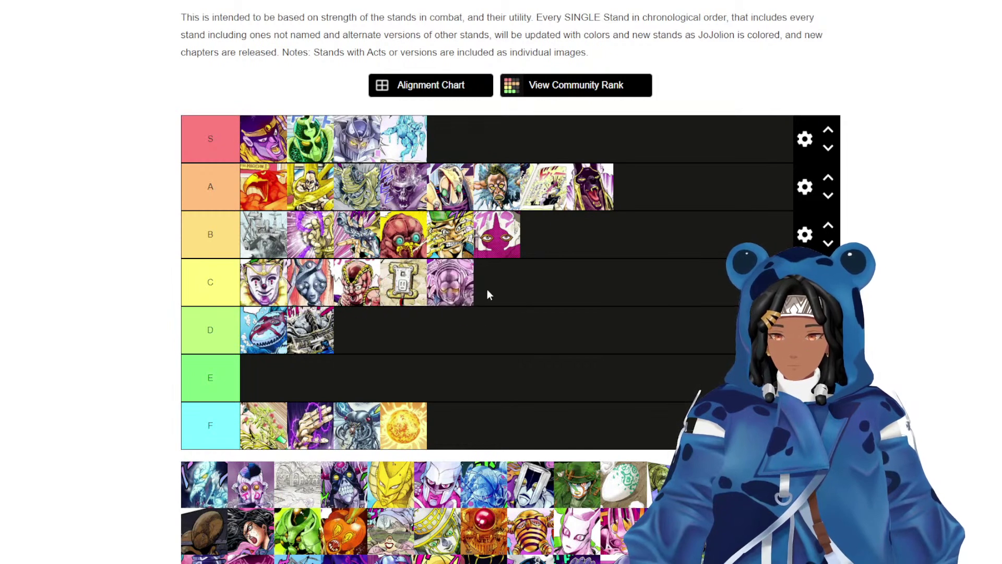
{"action": "left_click_drag", "start_coordinate": [202, 480], "coordinate": [563, 137]}
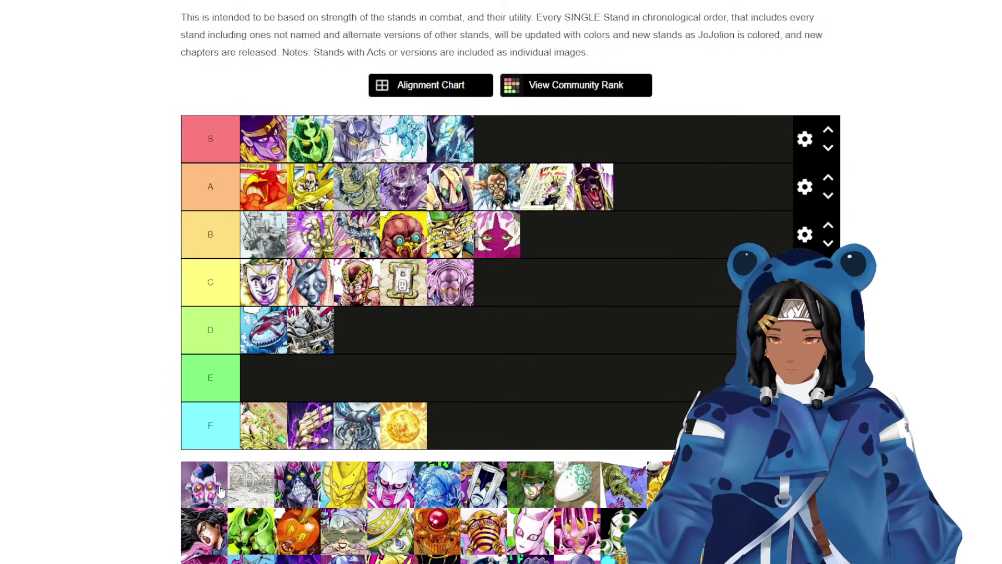
{"action": "left_click_drag", "start_coordinate": [219, 491], "coordinate": [421, 353]}
{"action": "left_click_drag", "start_coordinate": [360, 331], "coordinate": [258, 327]}
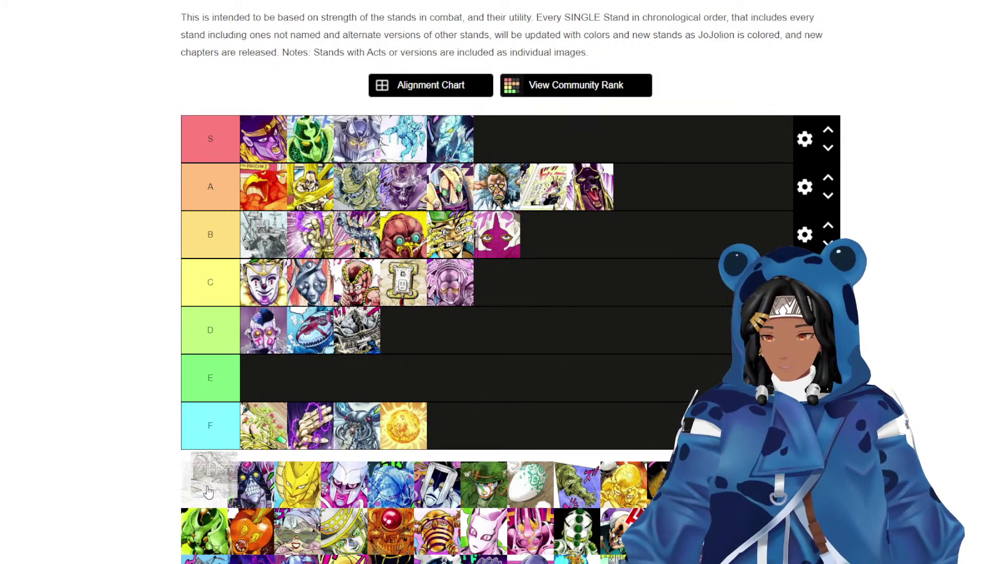
Place the grey town-sketch stand last in A and move the purple-and-gold fist stand from B to just before it.
{"action": "mouse_move", "coordinate": [200, 498]}
{"action": "left_mouse_down"}
{"action": "mouse_move", "coordinate": [607, 248]}
{"action": "mouse_move", "coordinate": [681, 228]}
{"action": "mouse_move", "coordinate": [701, 193]}
{"action": "left_mouse_up"}
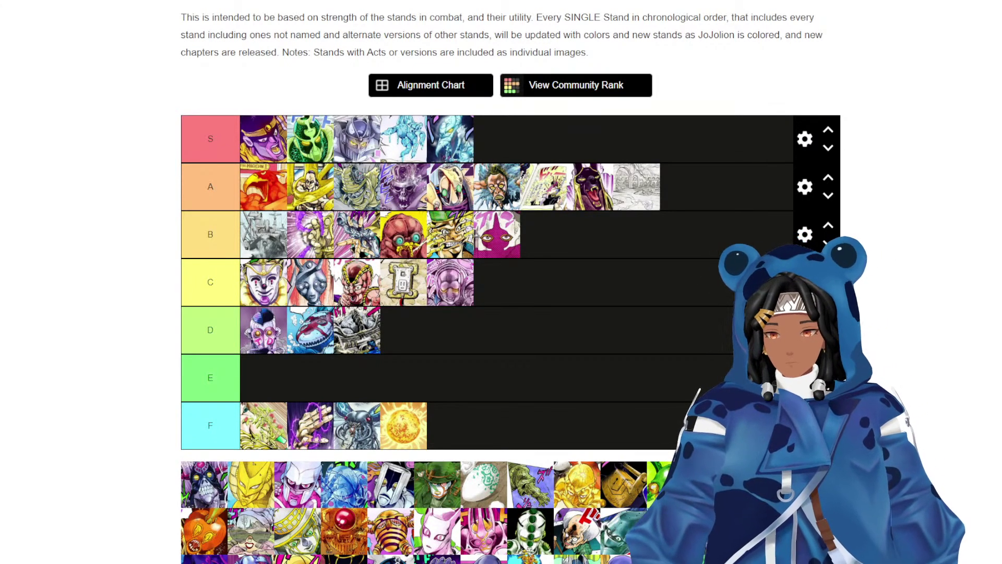
{"action": "left_click_drag", "start_coordinate": [310, 234], "coordinate": [712, 243]}
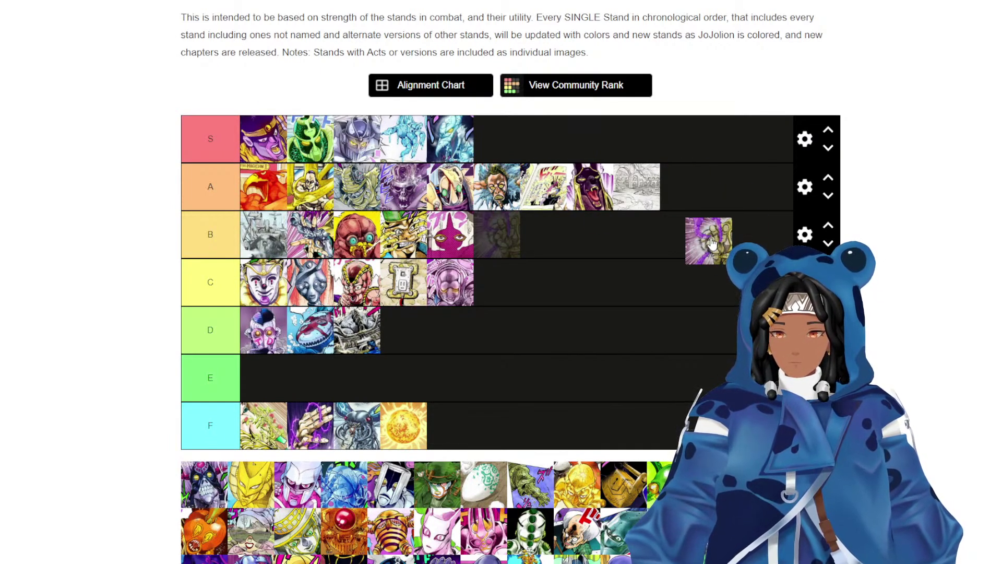
{"action": "left_click_drag", "start_coordinate": [713, 242], "coordinate": [637, 186]}
{"action": "scroll", "coordinate": [658, 324], "scroll_direction": "down", "scroll_amount": 2}
{"action": "scroll", "coordinate": [658, 319], "scroll_direction": "up", "scroll_amount": 2}
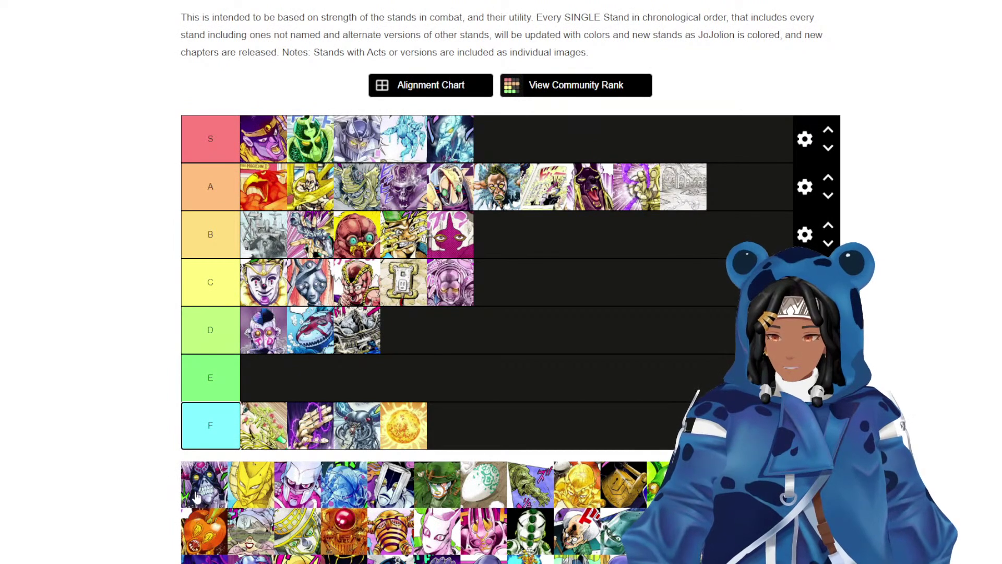
Place the dark purple skull-faced stand last in S, the yellow stand after the purple-hatted one and the pink-and-white armoured stand first in S.
{"action": "left_click_drag", "start_coordinate": [197, 497], "coordinate": [498, 138]}
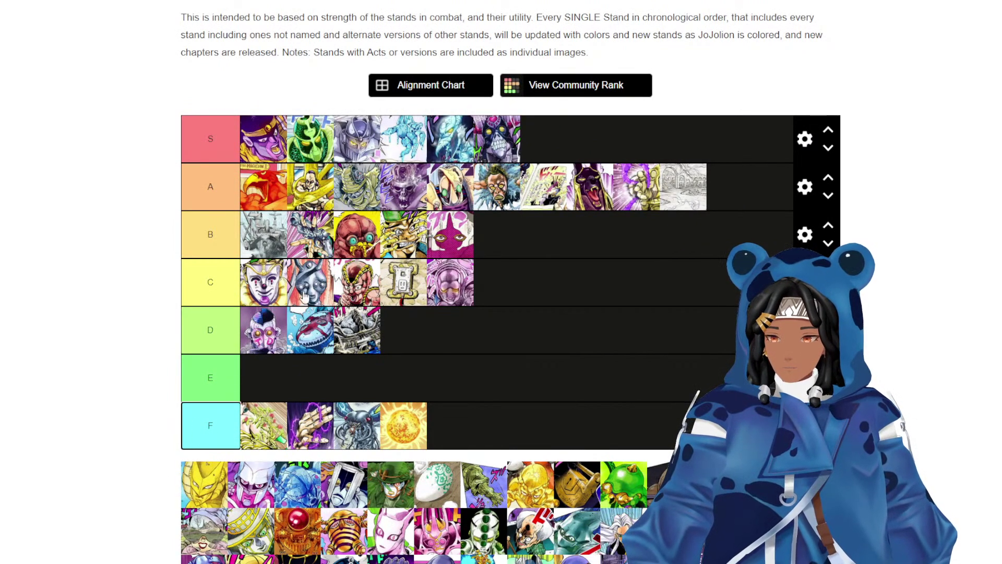
{"action": "left_click_drag", "start_coordinate": [196, 488], "coordinate": [261, 137]}
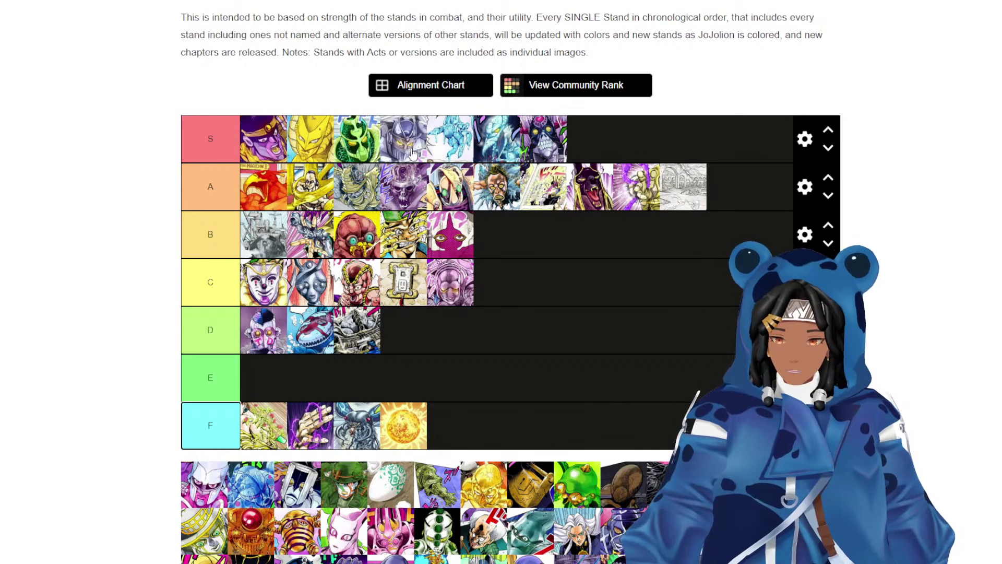
{"action": "left_click_drag", "start_coordinate": [204, 485], "coordinate": [264, 137]}
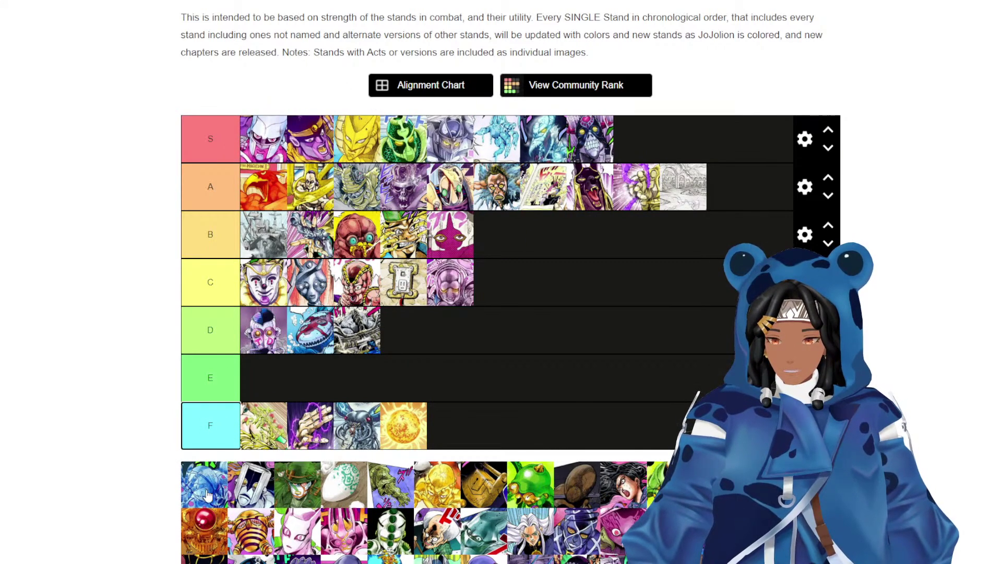
Place the blue spiky stand last in A, and the blue-and-white barred stand and the green soldier stand at the end of S.
{"action": "left_click_drag", "start_coordinate": [209, 498], "coordinate": [780, 205]}
{"action": "left_click_drag", "start_coordinate": [204, 484], "coordinate": [671, 139]}
{"action": "left_click_drag", "start_coordinate": [204, 483], "coordinate": [738, 126]}
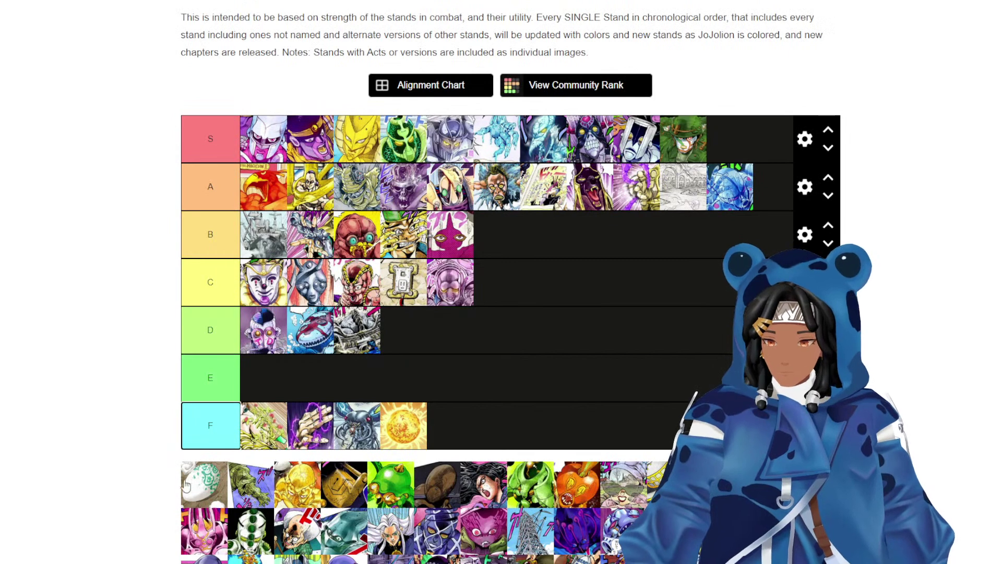
Place the spotted egg stand and the green scaly stand at the end of F.
{"action": "left_click_drag", "start_coordinate": [204, 484], "coordinate": [524, 426]}
{"action": "left_click_drag", "start_coordinate": [204, 483], "coordinate": [522, 429]}
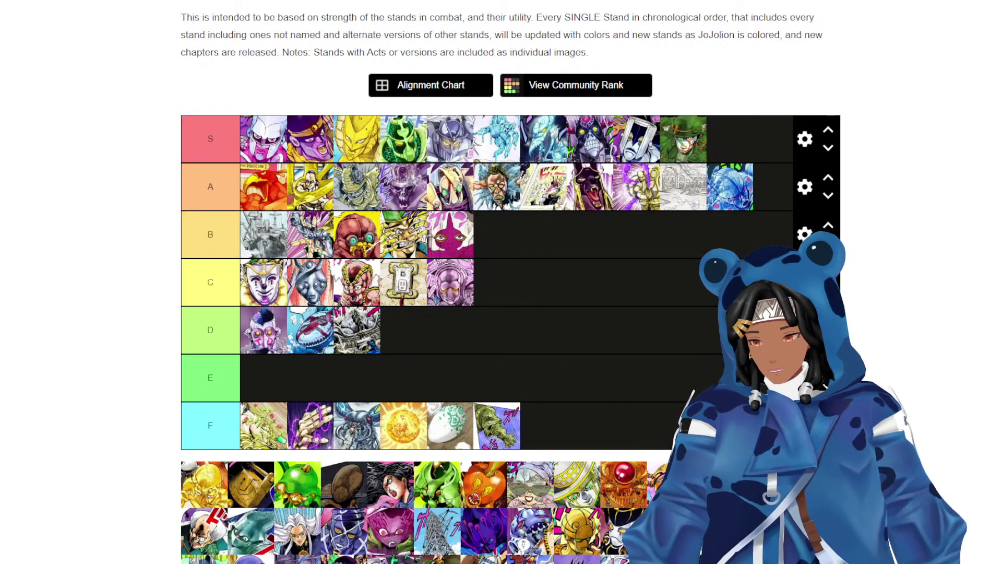
Place the golden stand and the round green stand at the end of A and the gold padlock stand last in B.
{"action": "left_click_drag", "start_coordinate": [204, 483], "coordinate": [201, 478]}
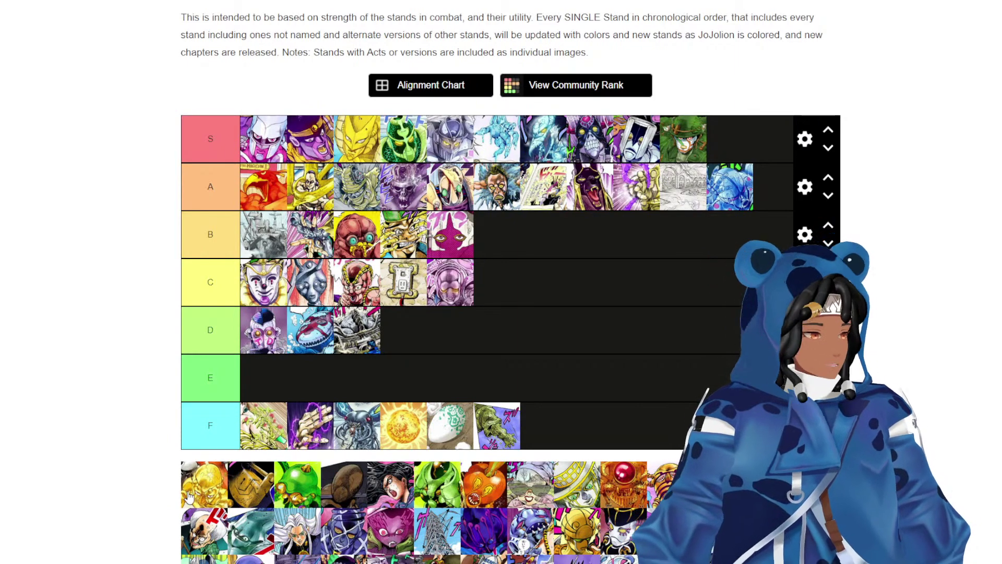
{"action": "left_click_drag", "start_coordinate": [189, 496], "coordinate": [767, 233]}
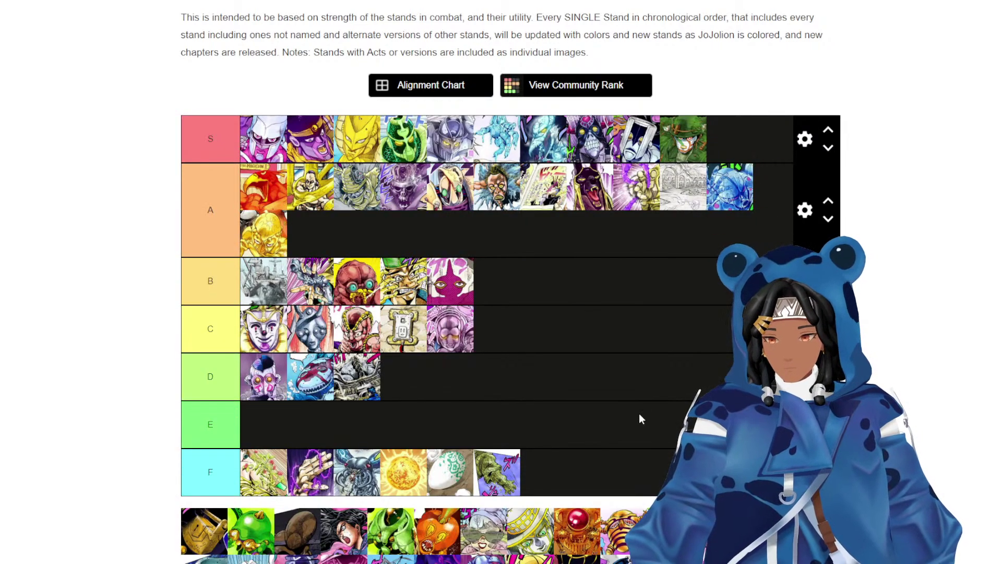
{"action": "scroll", "coordinate": [639, 413], "scroll_direction": "down", "scroll_amount": 2}
{"action": "scroll", "coordinate": [209, 422], "scroll_direction": "up", "scroll_amount": 1}
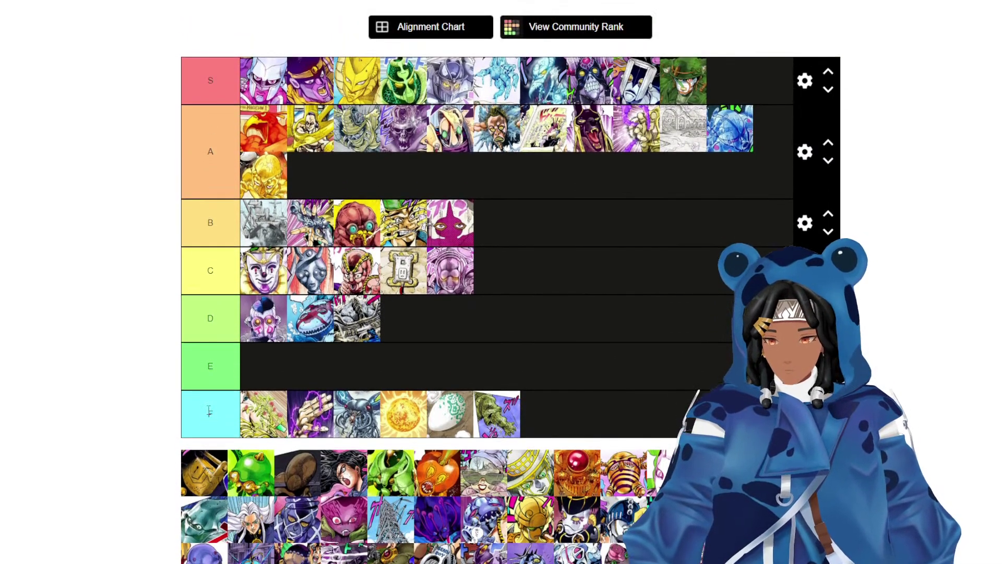
{"action": "left_click_drag", "start_coordinate": [206, 467], "coordinate": [543, 224]}
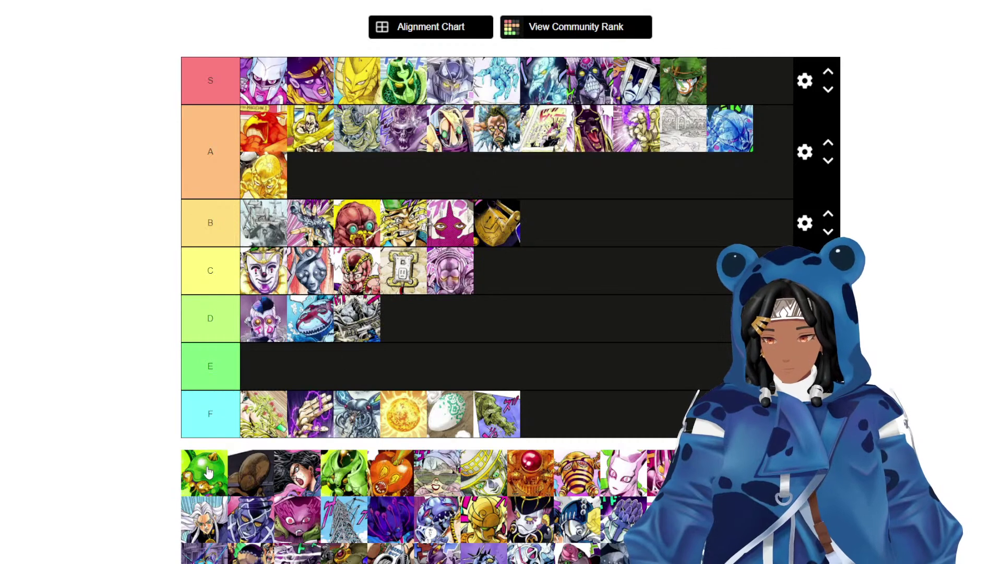
{"action": "left_click_drag", "start_coordinate": [204, 472], "coordinate": [365, 193]}
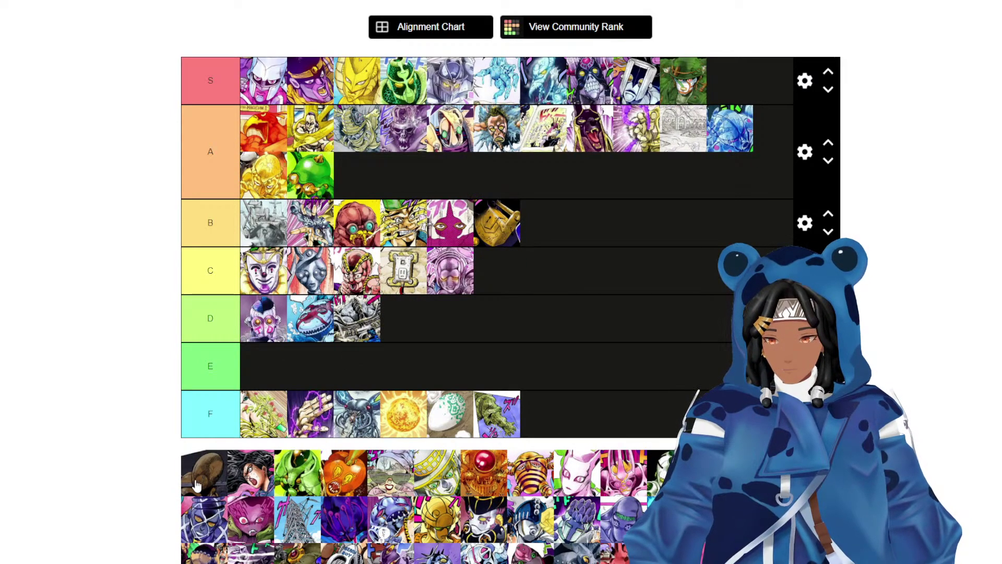
Place the brown stand, the black-haired woman and the bright green stand at the end of A.
{"action": "left_click_drag", "start_coordinate": [196, 485], "coordinate": [410, 182]}
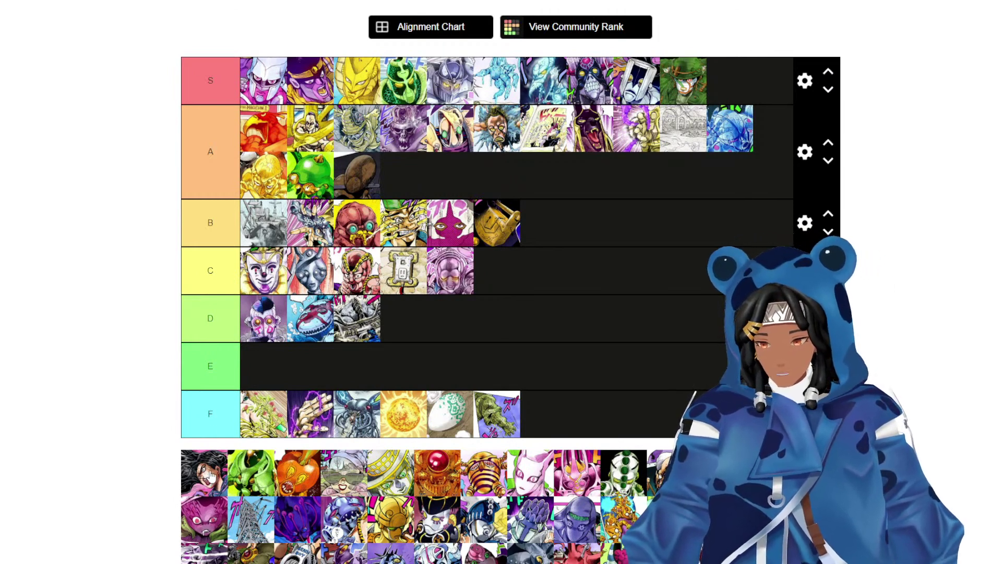
{"action": "left_click_drag", "start_coordinate": [216, 480], "coordinate": [403, 175]}
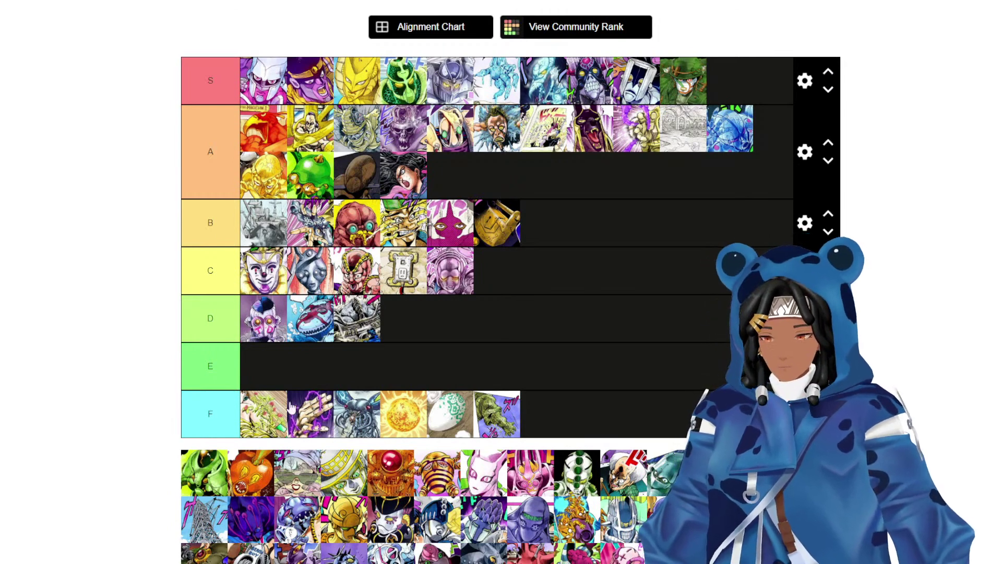
{"action": "left_click_drag", "start_coordinate": [194, 470], "coordinate": [478, 189]}
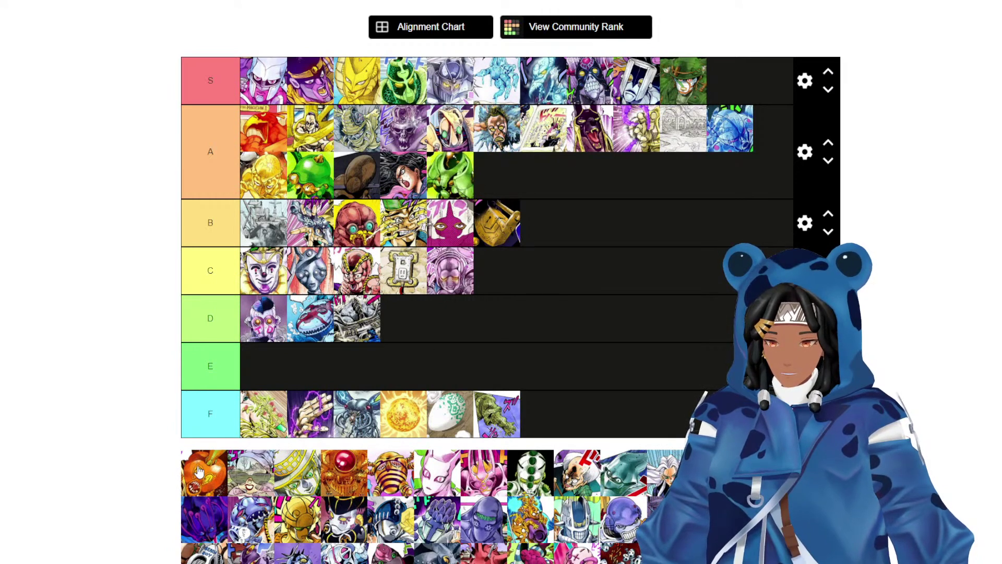
Place the orange tomato stand, the grey landscape stand and the yellow-striped stand at the end of S.
{"action": "left_click_drag", "start_coordinate": [198, 471], "coordinate": [762, 92]}
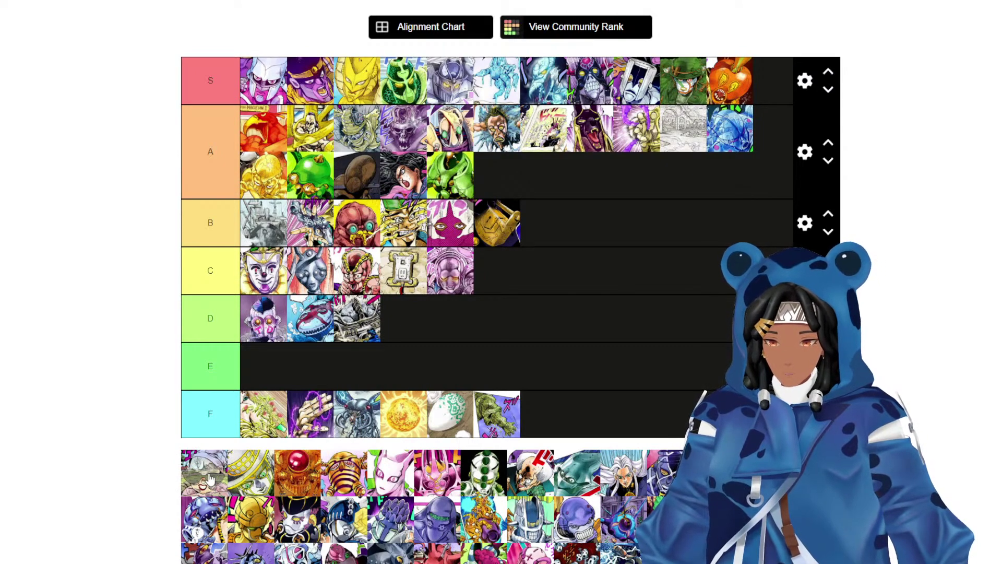
{"action": "left_click_drag", "start_coordinate": [210, 478], "coordinate": [763, 137]}
{"action": "scroll", "coordinate": [622, 251], "scroll_direction": "down", "scroll_amount": 2}
{"action": "scroll", "coordinate": [208, 517], "scroll_direction": "up", "scroll_amount": 2}
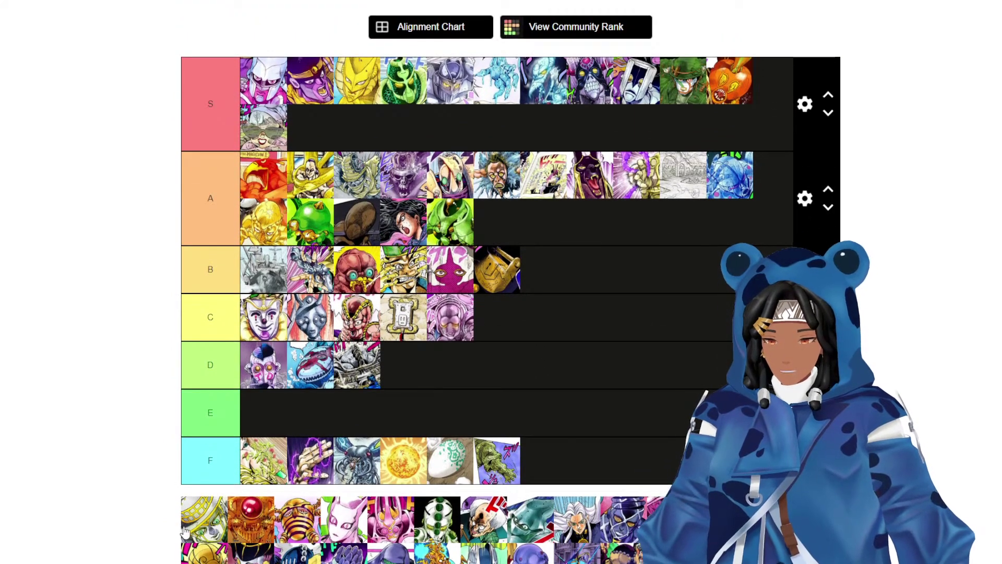
{"action": "left_click_drag", "start_coordinate": [204, 520], "coordinate": [365, 139]}
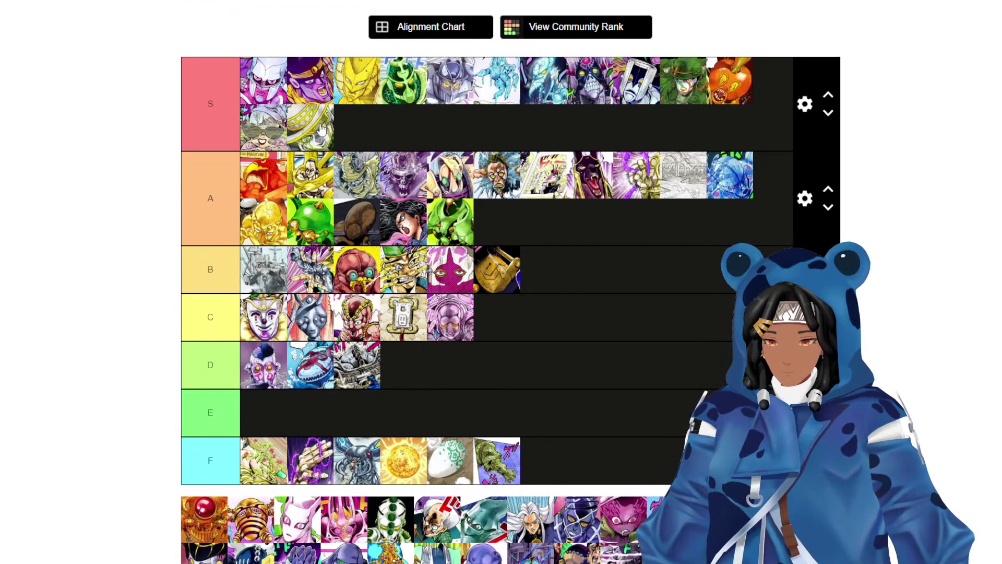
Place the orange stand with the red orb last in D.
{"action": "scroll", "coordinate": [231, 133], "scroll_direction": "down", "scroll_amount": 2}
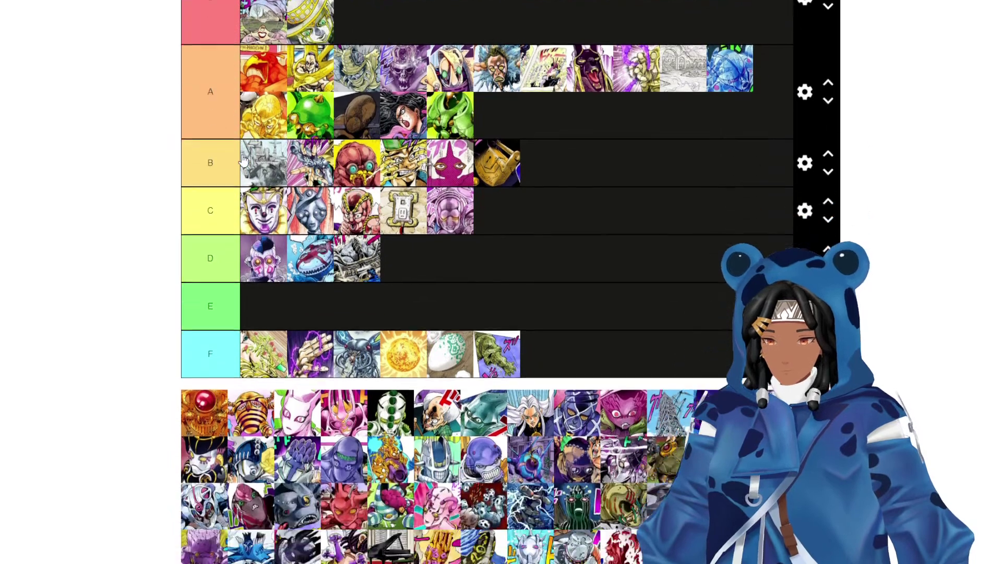
{"action": "scroll", "coordinate": [433, 188], "scroll_direction": "down", "scroll_amount": 4}
{"action": "scroll", "coordinate": [443, 194], "scroll_direction": "up", "scroll_amount": 5}
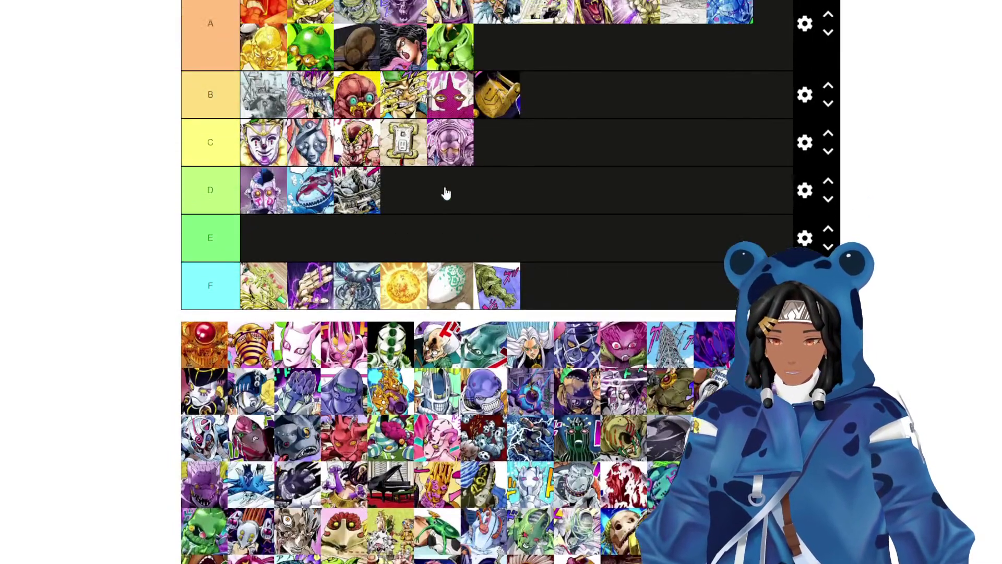
{"action": "scroll", "coordinate": [442, 193], "scroll_direction": "up", "scroll_amount": 2}
{"action": "scroll", "coordinate": [365, 293], "scroll_direction": "down", "scroll_amount": 1}
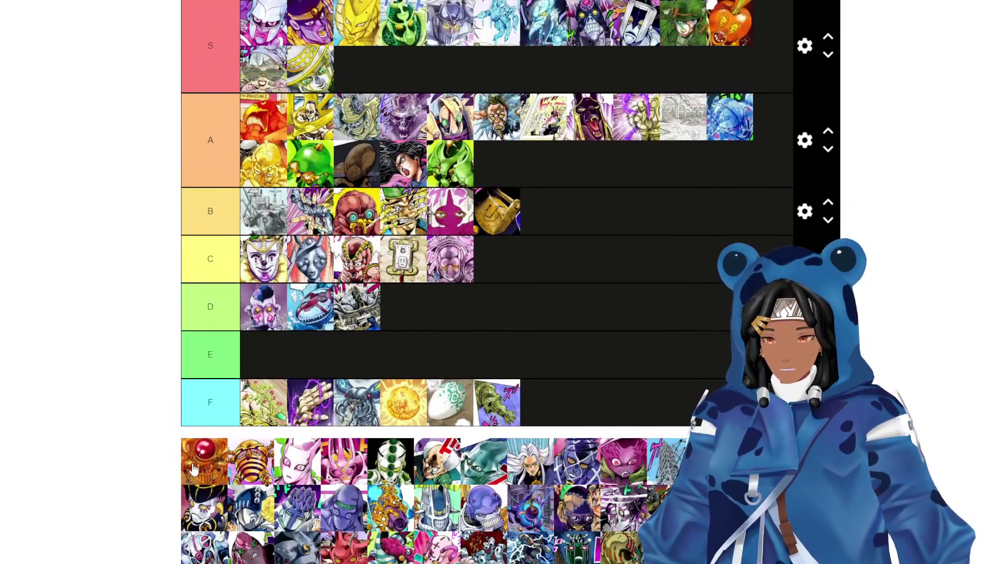
{"action": "left_click_drag", "start_coordinate": [194, 470], "coordinate": [465, 324]}
{"action": "scroll", "coordinate": [543, 320], "scroll_direction": "down", "scroll_amount": 2}
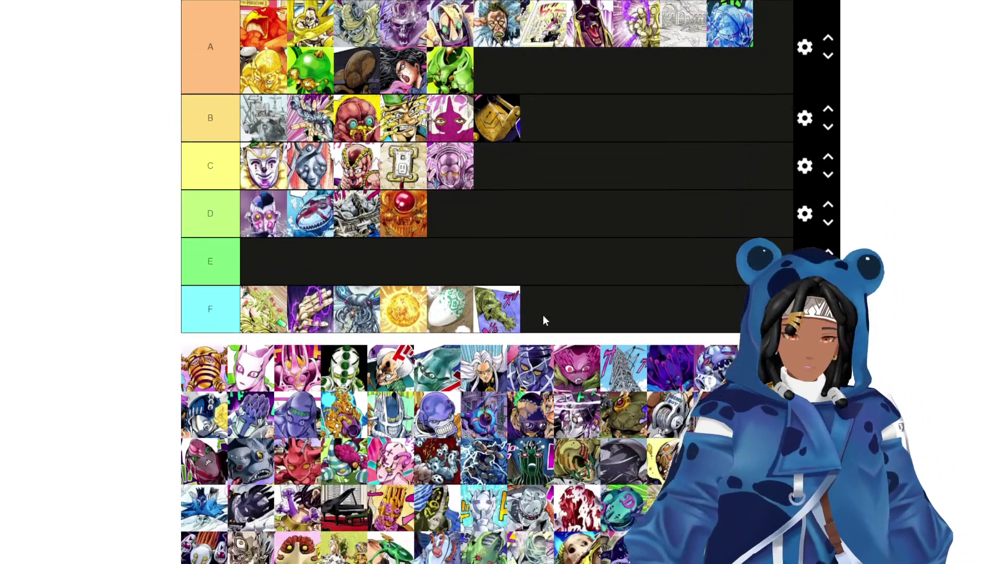
Place the orange ribbed stand last in S and the white-and-pink cat-faced stand first in S.
{"action": "scroll", "coordinate": [514, 340], "scroll_direction": "up", "scroll_amount": 2}
{"action": "scroll", "coordinate": [386, 302], "scroll_direction": "up", "scroll_amount": 1}
{"action": "left_click_drag", "start_coordinate": [204, 519], "coordinate": [418, 123]}
{"action": "left_click_drag", "start_coordinate": [204, 519], "coordinate": [261, 78]}
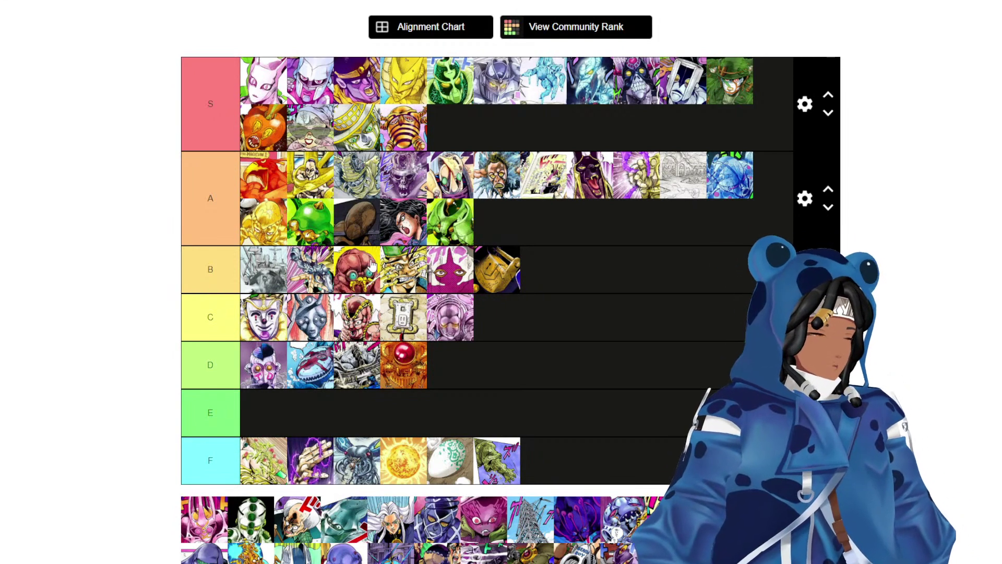
{"action": "scroll", "coordinate": [151, 321], "scroll_direction": "down", "scroll_amount": 2}
{"action": "scroll", "coordinate": [85, 245], "scroll_direction": "up", "scroll_amount": 2}
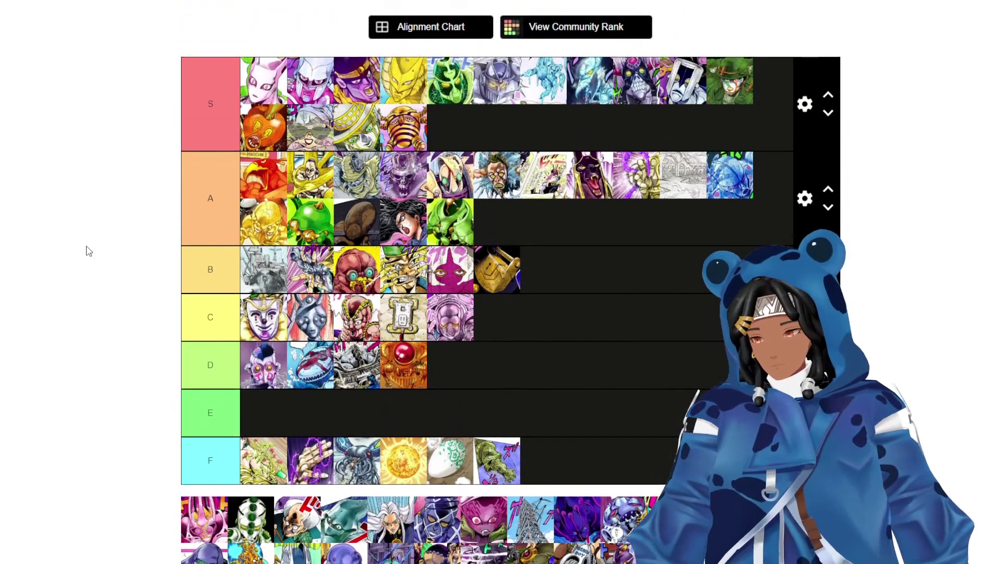
Place the pink stand last in A and the white-and-green segmented stand last in S.
{"action": "scroll", "coordinate": [139, 224], "scroll_direction": "down", "scroll_amount": 1}
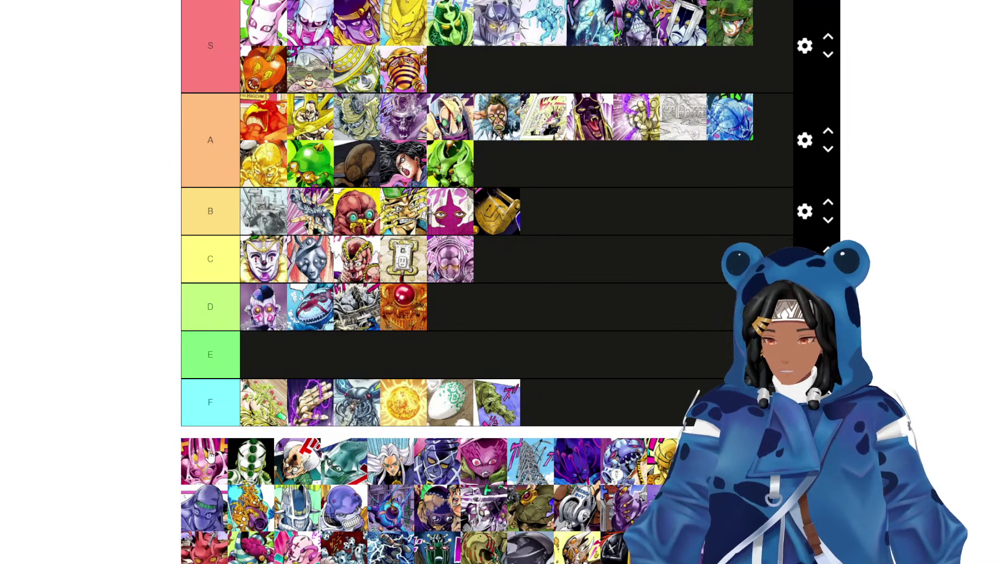
{"action": "left_click_drag", "start_coordinate": [209, 455], "coordinate": [501, 162]}
{"action": "left_click_drag", "start_coordinate": [182, 469], "coordinate": [452, 68]}
{"action": "scroll", "coordinate": [488, 353], "scroll_direction": "down", "scroll_amount": 1}
{"action": "scroll", "coordinate": [489, 356], "scroll_direction": "up", "scroll_amount": 1}
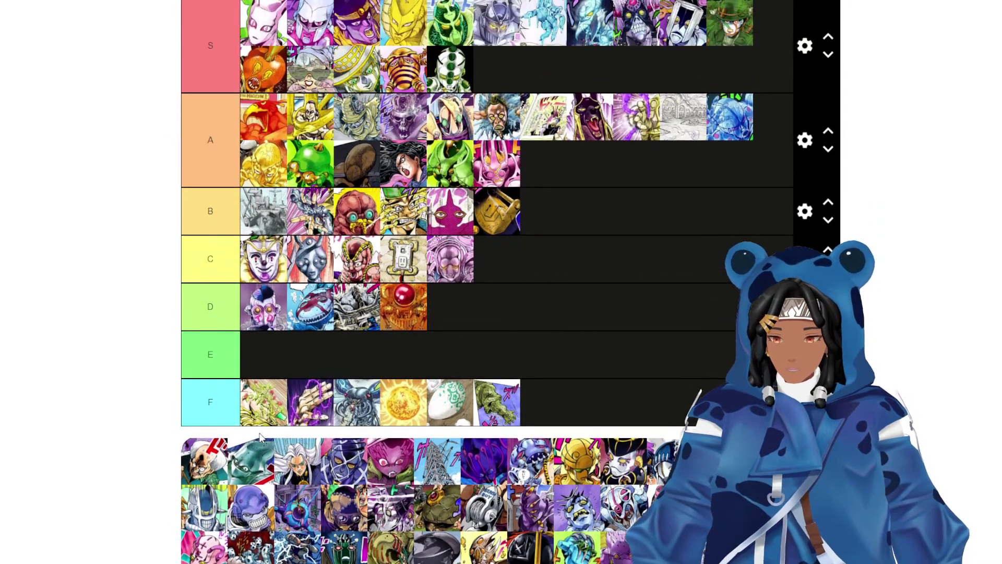
Place the skull stand with the red lettering first in B and the teal shark-like stand first in F.
{"action": "mouse_move", "coordinate": [205, 454]}
{"action": "left_mouse_down"}
{"action": "mouse_move", "coordinate": [416, 342]}
{"action": "mouse_move", "coordinate": [581, 391]}
{"action": "mouse_move", "coordinate": [569, 363]}
{"action": "mouse_move", "coordinate": [572, 409]}
{"action": "mouse_move", "coordinate": [559, 378]}
{"action": "mouse_move", "coordinate": [568, 372]}
{"action": "mouse_move", "coordinate": [598, 235]}
{"action": "mouse_move", "coordinate": [596, 280]}
{"action": "mouse_move", "coordinate": [578, 213]}
{"action": "mouse_move", "coordinate": [471, 214]}
{"action": "mouse_move", "coordinate": [517, 222]}
{"action": "mouse_move", "coordinate": [238, 211]}
{"action": "mouse_move", "coordinate": [268, 207]}
{"action": "left_mouse_up"}
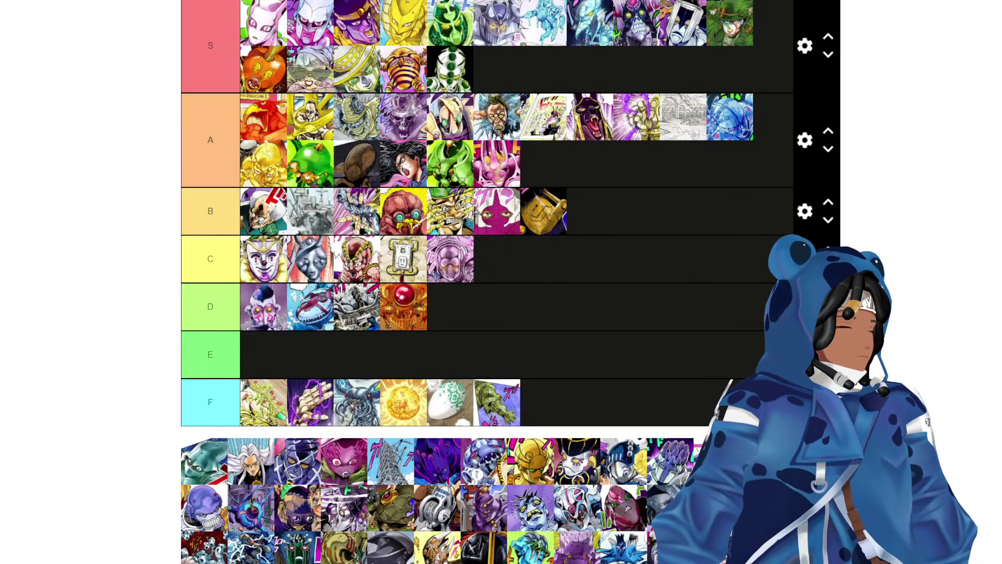
{"action": "scroll", "coordinate": [487, 282], "scroll_direction": "down", "scroll_amount": 1}
{"action": "scroll", "coordinate": [487, 282], "scroll_direction": "up", "scroll_amount": 1}
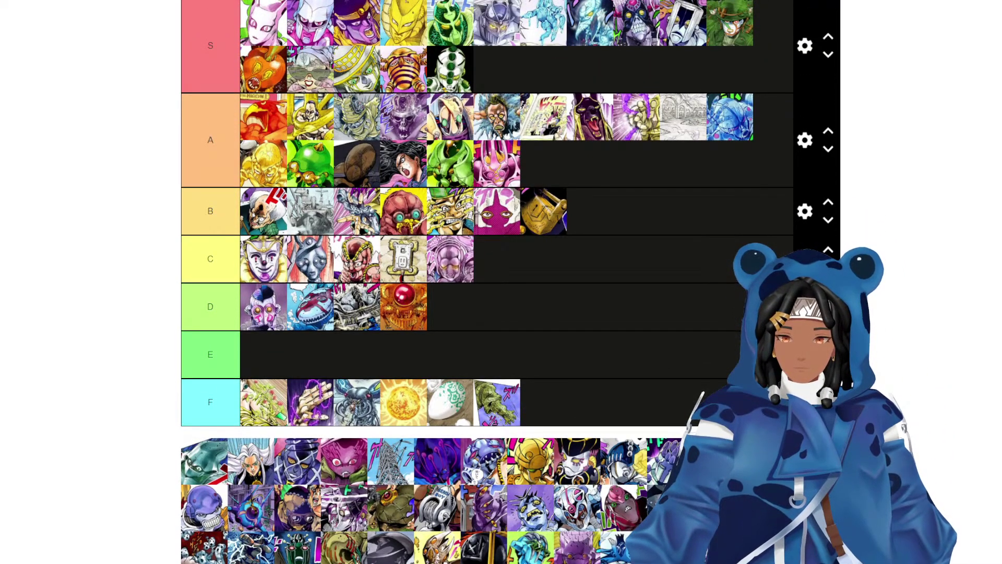
{"action": "left_click_drag", "start_coordinate": [209, 480], "coordinate": [256, 406]}
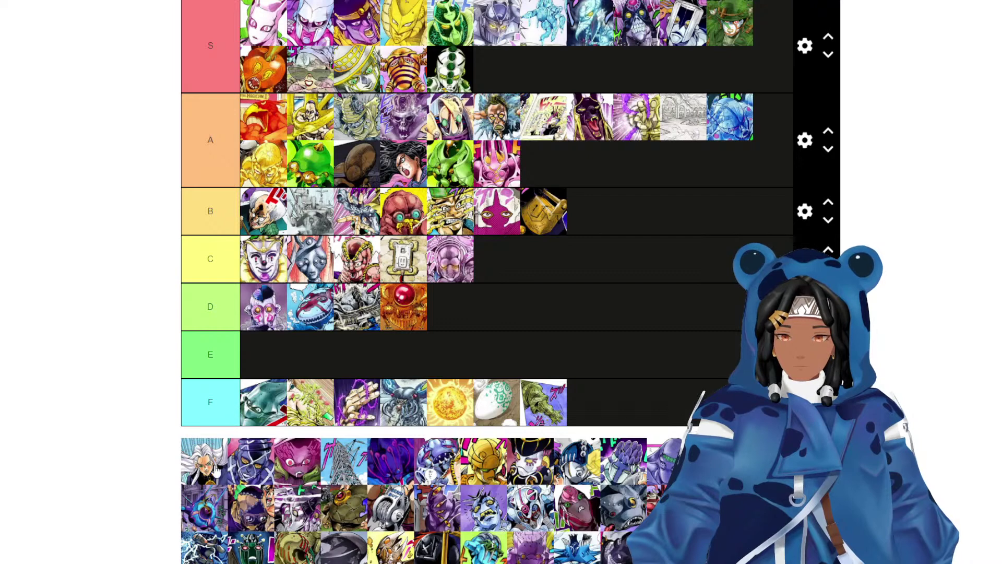
{"action": "scroll", "coordinate": [208, 472], "scroll_direction": "up", "scroll_amount": 1}
{"action": "scroll", "coordinate": [207, 474], "scroll_direction": "down", "scroll_amount": 1}
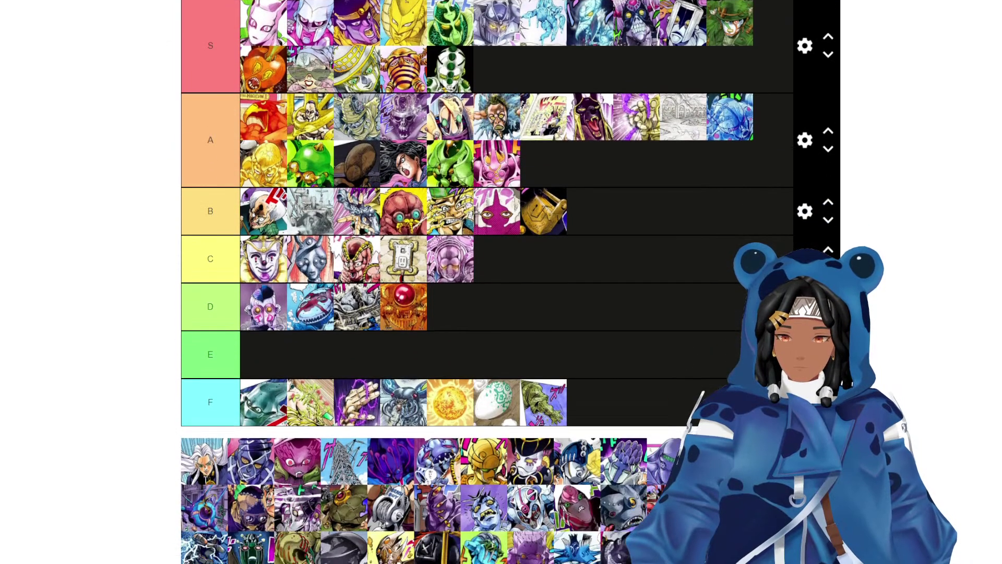
Place the white-haired stand and the blue net-patterned stand last in A, and the magenta stand and the steel tower last in B.
{"action": "left_click_drag", "start_coordinate": [209, 467], "coordinate": [663, 178]}
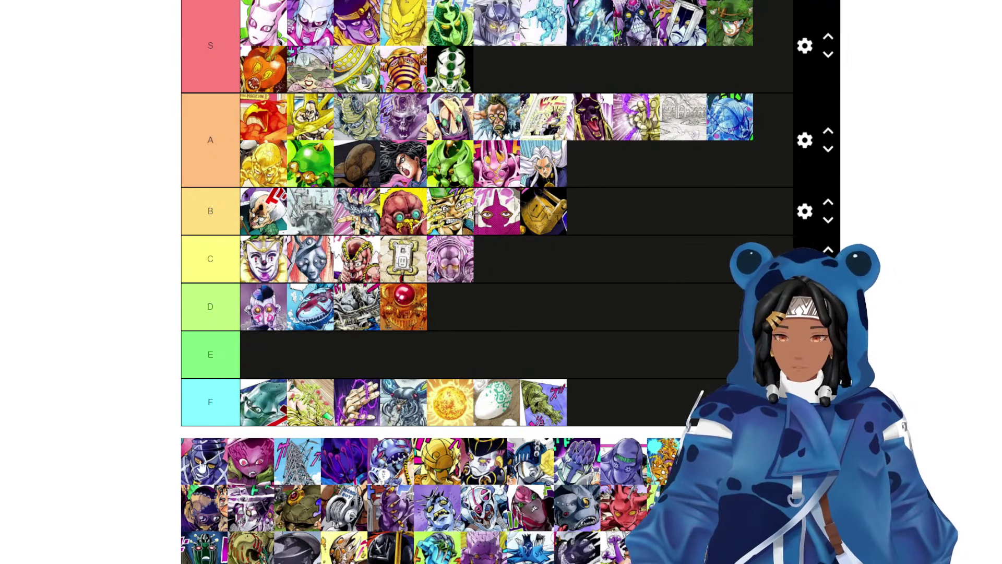
{"action": "left_click_drag", "start_coordinate": [201, 466], "coordinate": [605, 193]}
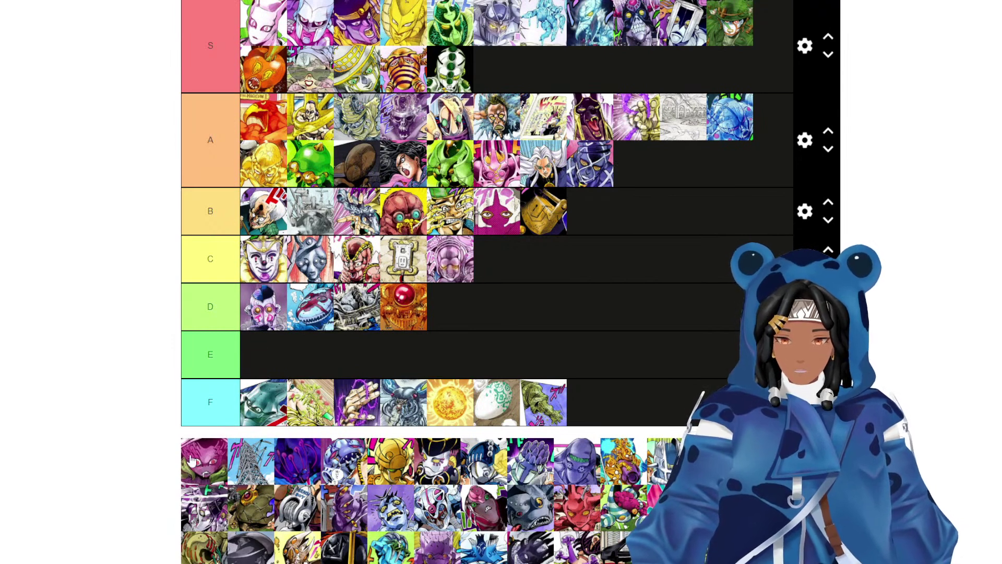
{"action": "left_click_drag", "start_coordinate": [191, 459], "coordinate": [662, 218]}
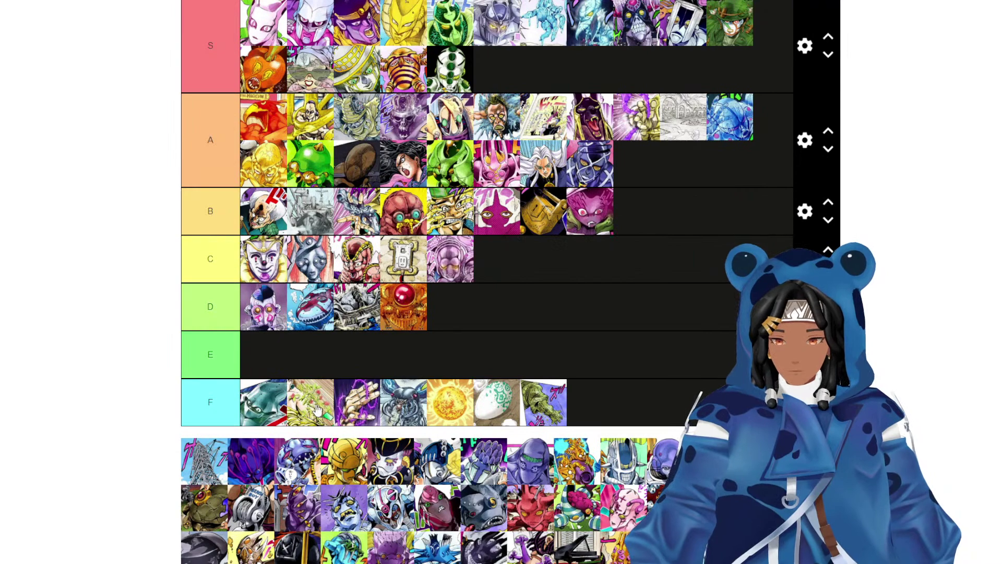
{"action": "left_click_drag", "start_coordinate": [217, 458], "coordinate": [639, 331]}
{"action": "scroll", "coordinate": [658, 378], "scroll_direction": "up", "scroll_amount": 1}
{"action": "scroll", "coordinate": [658, 379], "scroll_direction": "up", "scroll_amount": 1}
{"action": "scroll", "coordinate": [626, 339], "scroll_direction": "down", "scroll_amount": 7}
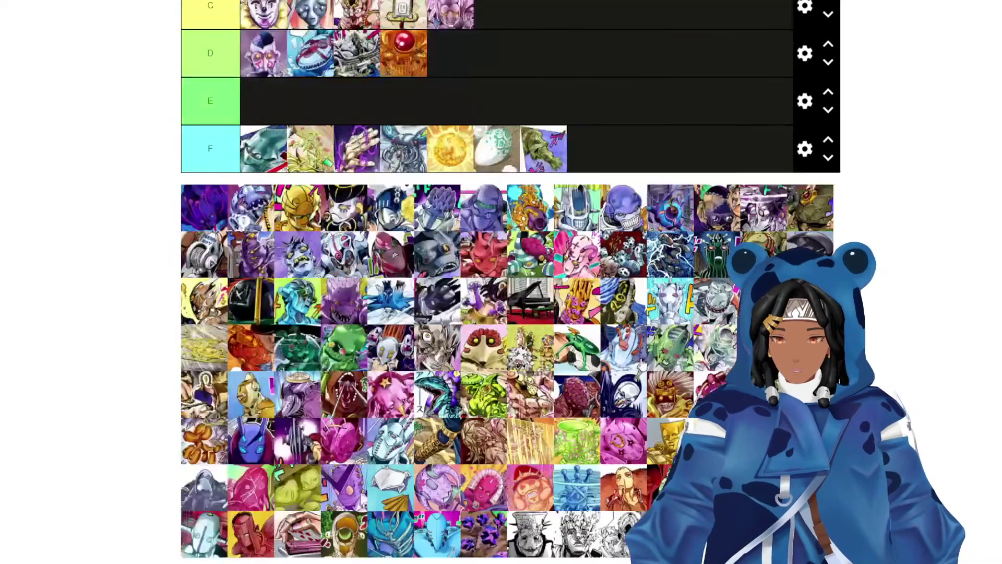
{"action": "scroll", "coordinate": [615, 345], "scroll_direction": "up", "scroll_amount": 3}
{"action": "scroll", "coordinate": [615, 344], "scroll_direction": "up", "scroll_amount": 3}
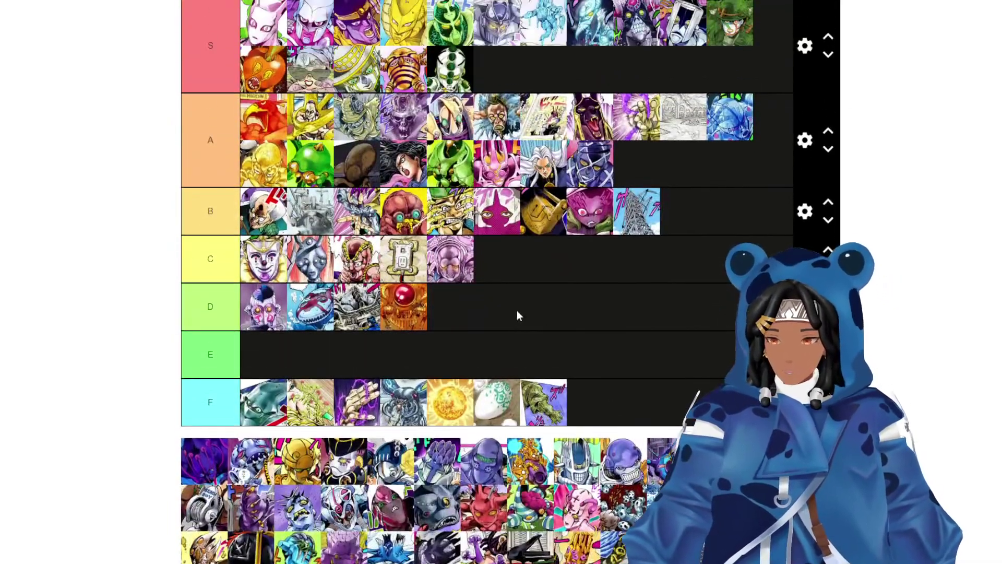
{"action": "scroll", "coordinate": [537, 305], "scroll_direction": "down", "scroll_amount": 1}
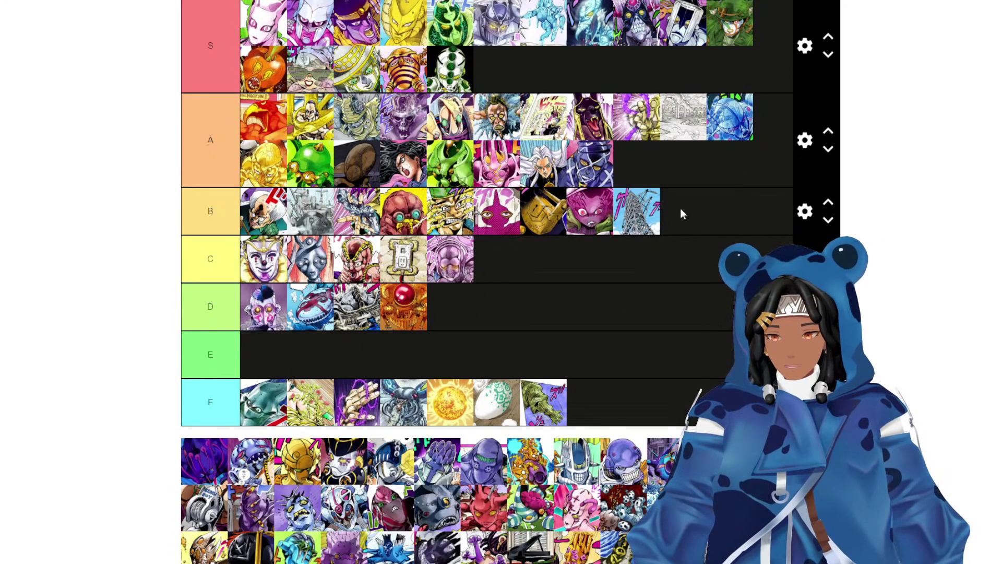
{"action": "scroll", "coordinate": [680, 213], "scroll_direction": "up", "scroll_amount": 1}
{"action": "scroll", "coordinate": [678, 305], "scroll_direction": "down", "scroll_amount": 1}
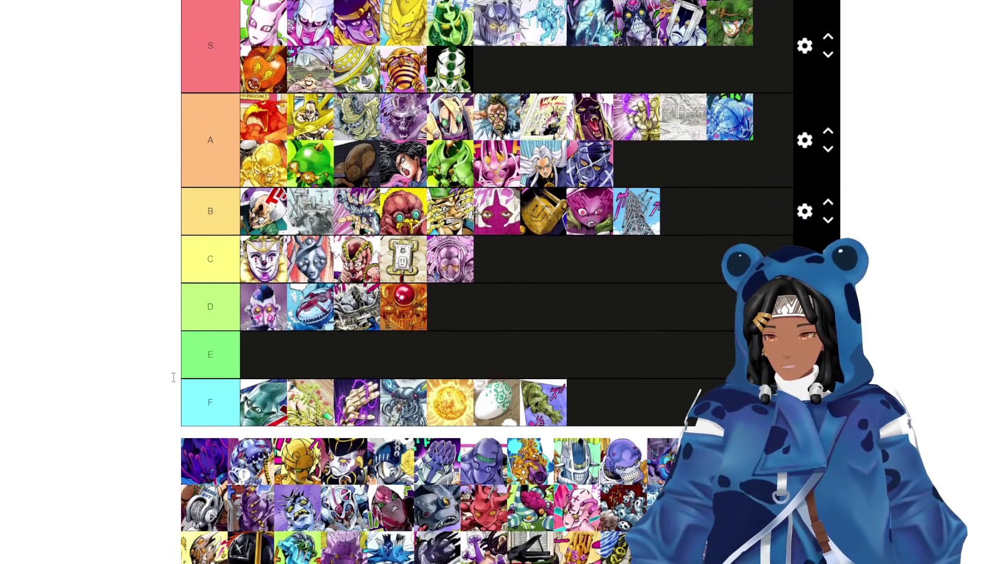
Place the dark purple shadowy stand and the blue stand with the spiked head last in A.
{"action": "left_click_drag", "start_coordinate": [209, 472], "coordinate": [215, 460]}
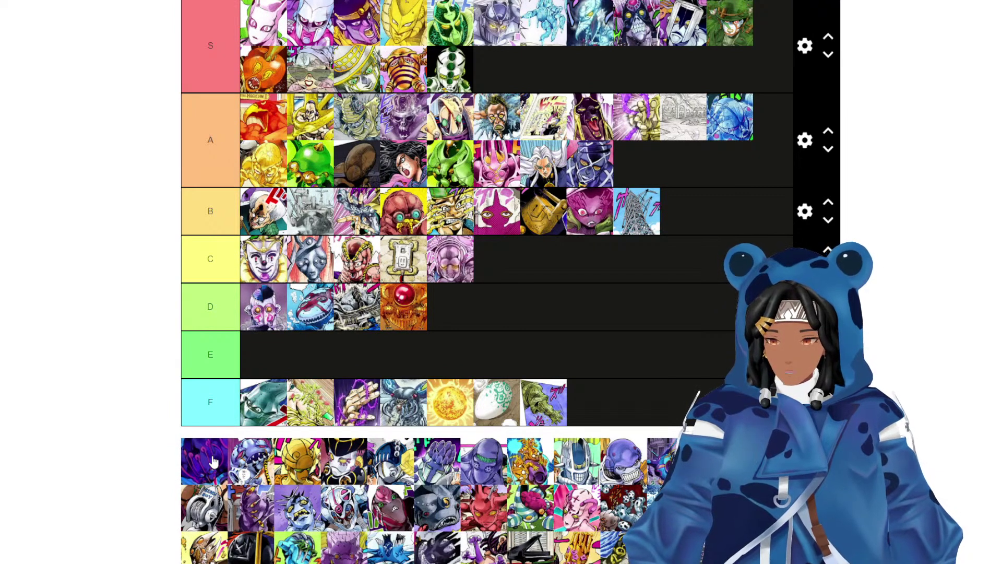
{"action": "left_click_drag", "start_coordinate": [214, 460], "coordinate": [647, 165]}
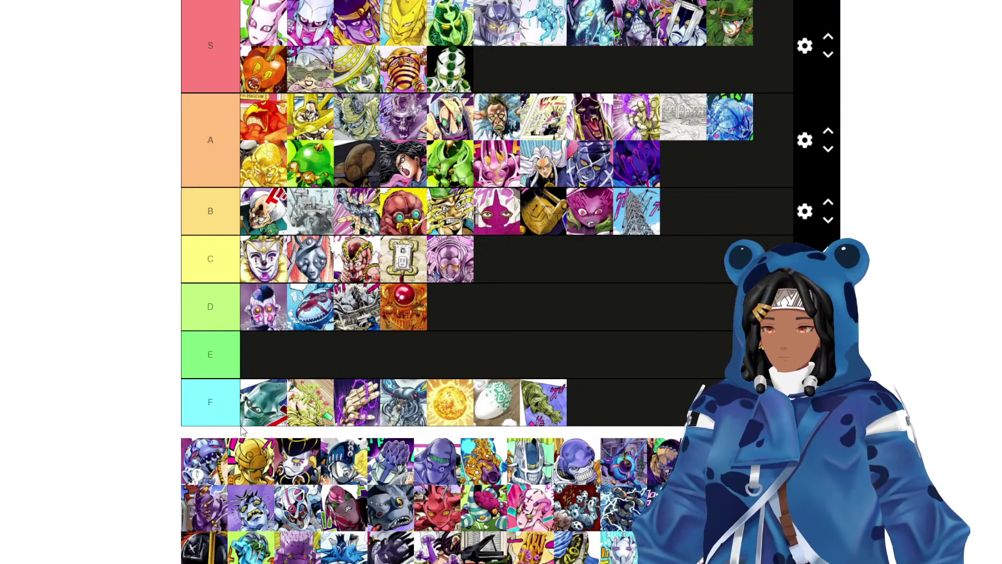
{"action": "left_click_drag", "start_coordinate": [213, 444], "coordinate": [719, 160]}
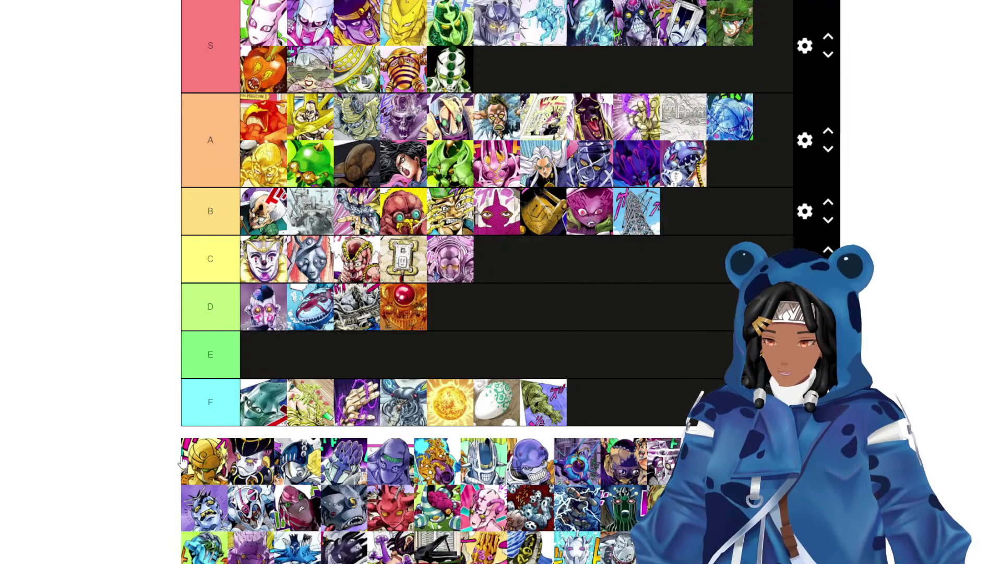
Place the golden stand, the black-hatted stand and the blue helmeted stand at the start of S, with the black-hatted one first.
{"action": "scroll", "coordinate": [182, 459], "scroll_direction": "up", "scroll_amount": 1}
{"action": "left_click_drag", "start_coordinate": [204, 517], "coordinate": [264, 81]}
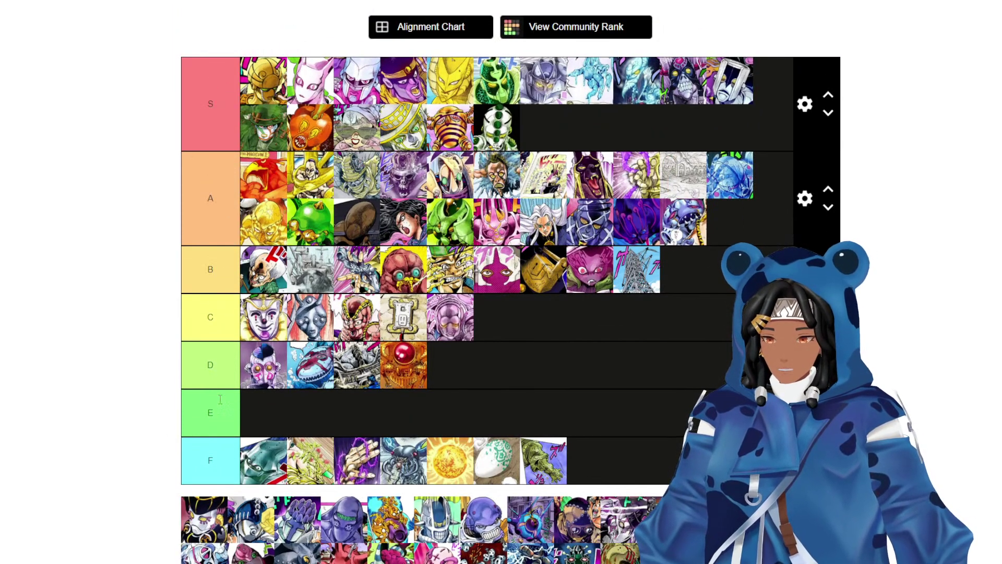
{"action": "left_click_drag", "start_coordinate": [205, 527], "coordinate": [266, 78]}
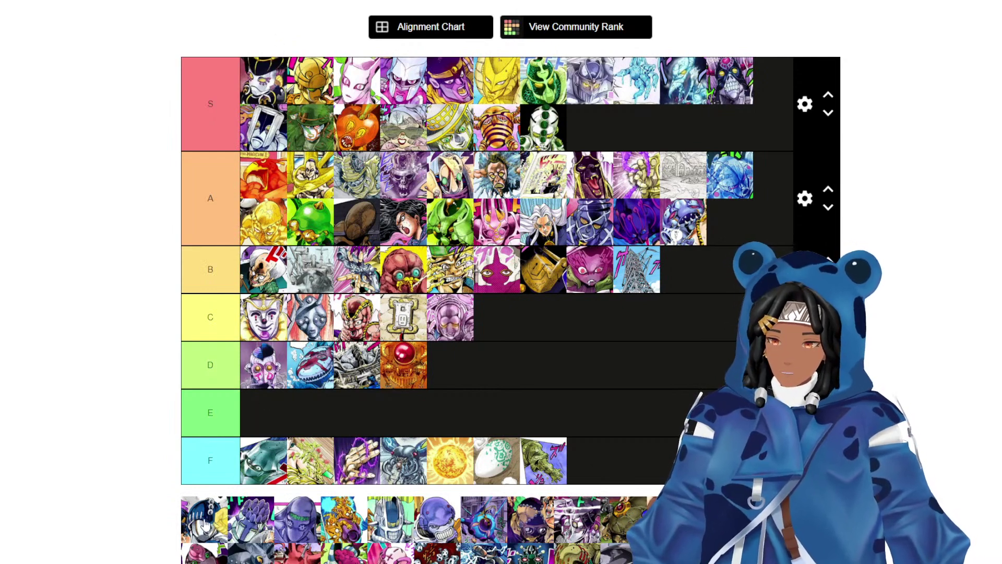
{"action": "left_click_drag", "start_coordinate": [214, 529], "coordinate": [290, 92]}
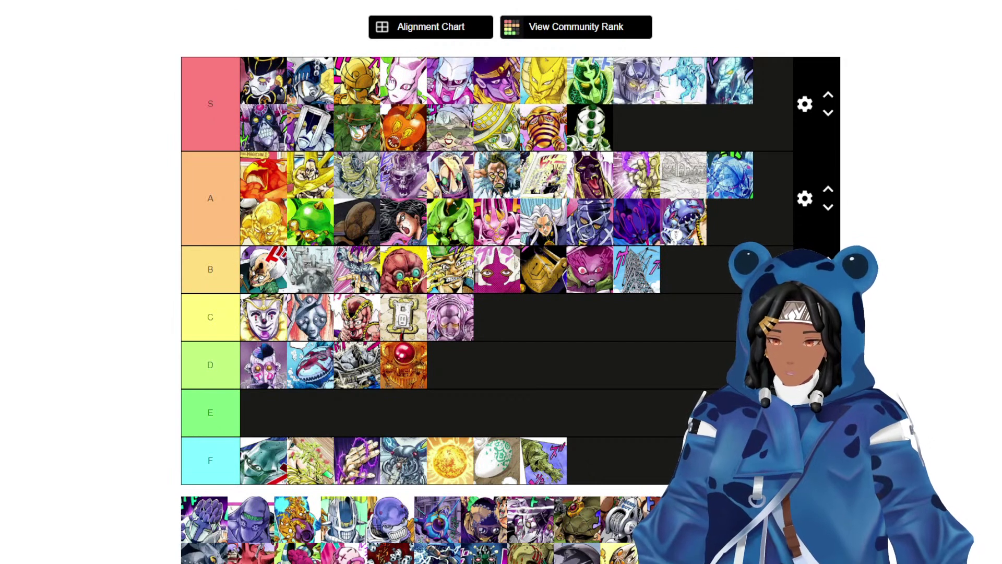
Reorder S so the white-and-pink cat-faced stand is second, the golden stand third and the blue helmeted stand fourth.
{"action": "left_click_drag", "start_coordinate": [399, 83], "coordinate": [347, 89]}
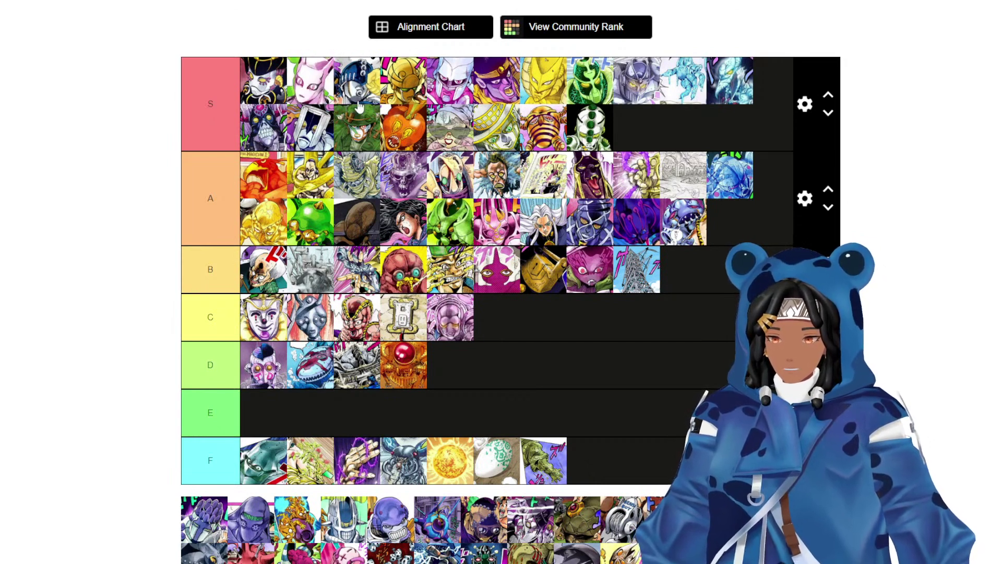
{"action": "left_click_drag", "start_coordinate": [410, 91], "coordinate": [342, 88]}
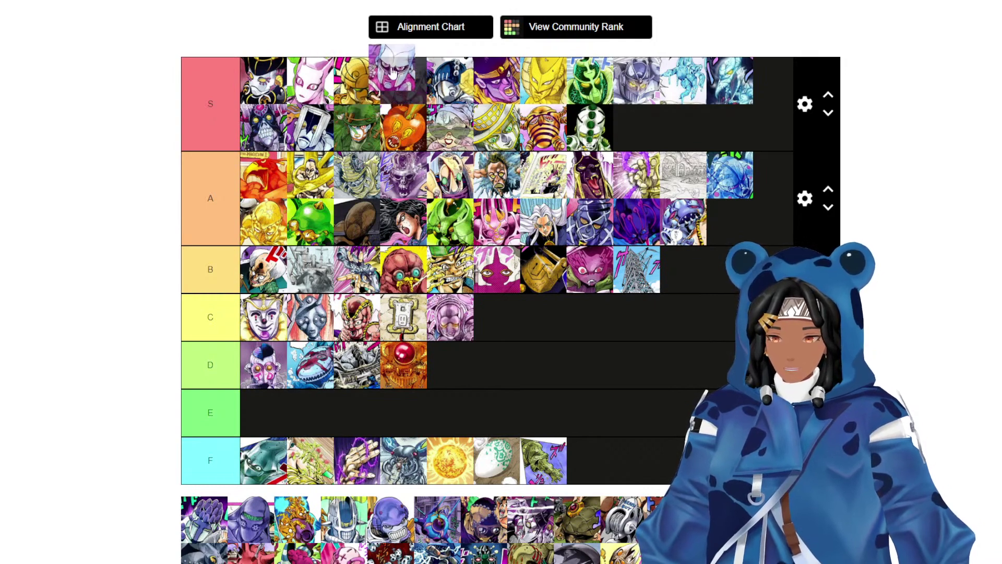
{"action": "left_click_drag", "start_coordinate": [495, 87], "coordinate": [457, 82]}
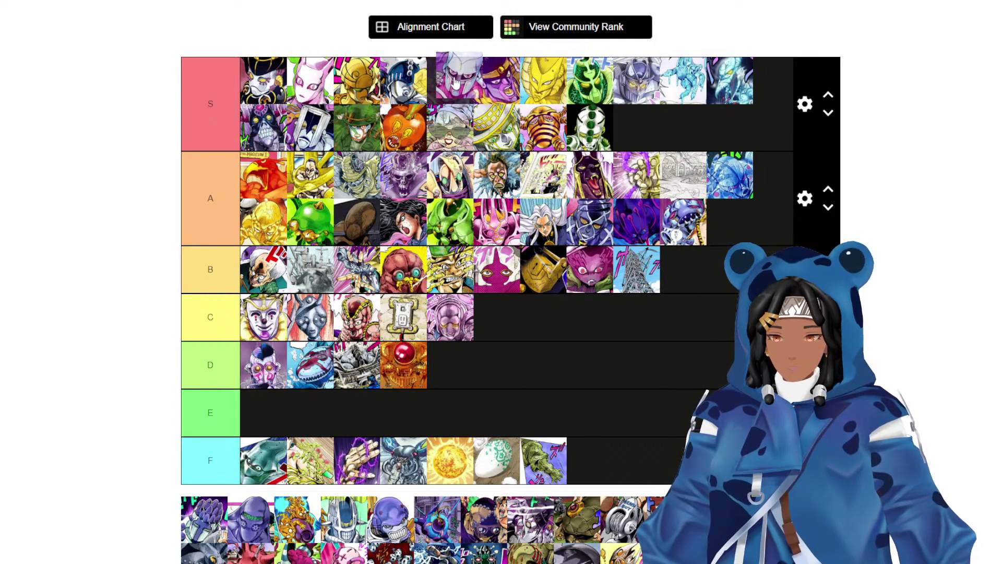
Place the purple-and-white stand with the ridged head in E and the purple hooded stand with the green band last in S.
{"action": "scroll", "coordinate": [539, 331], "scroll_direction": "down", "scroll_amount": 6}
{"action": "scroll", "coordinate": [530, 314], "scroll_direction": "up", "scroll_amount": 6}
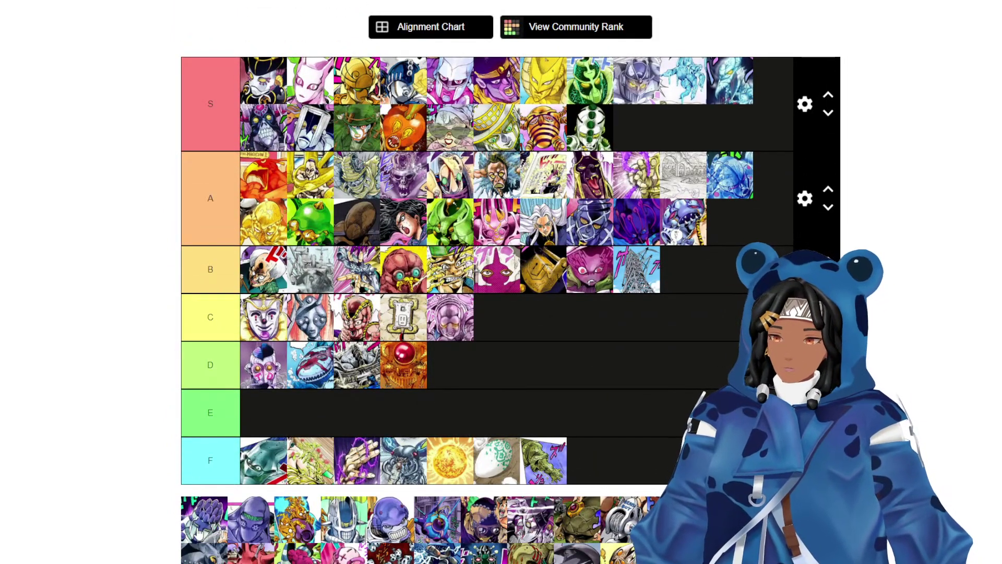
{"action": "left_click_drag", "start_coordinate": [199, 529], "coordinate": [282, 418]}
{"action": "left_click_drag", "start_coordinate": [212, 530], "coordinate": [647, 151]}
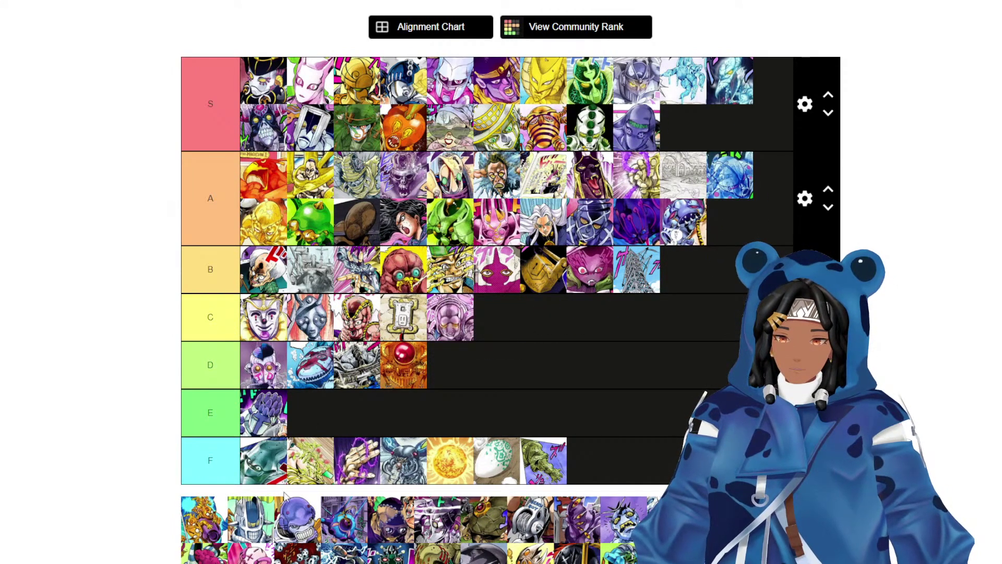
Place the orange spotted stand and the blue-and-white armored stand last in A.
{"action": "left_click_drag", "start_coordinate": [203, 519], "coordinate": [733, 225]}
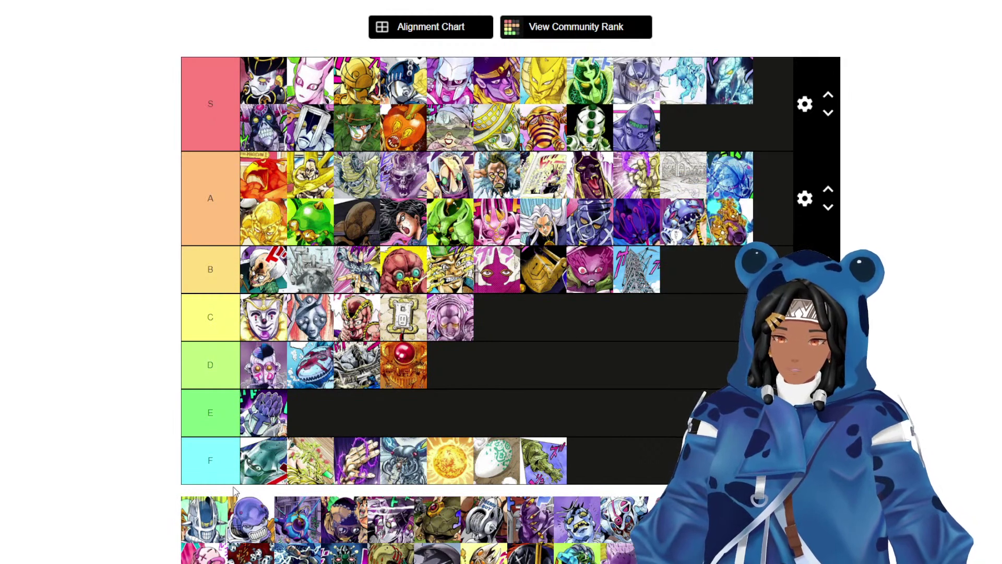
{"action": "left_click_drag", "start_coordinate": [204, 530], "coordinate": [759, 239]}
{"action": "scroll", "coordinate": [475, 340], "scroll_direction": "down", "scroll_amount": 1}
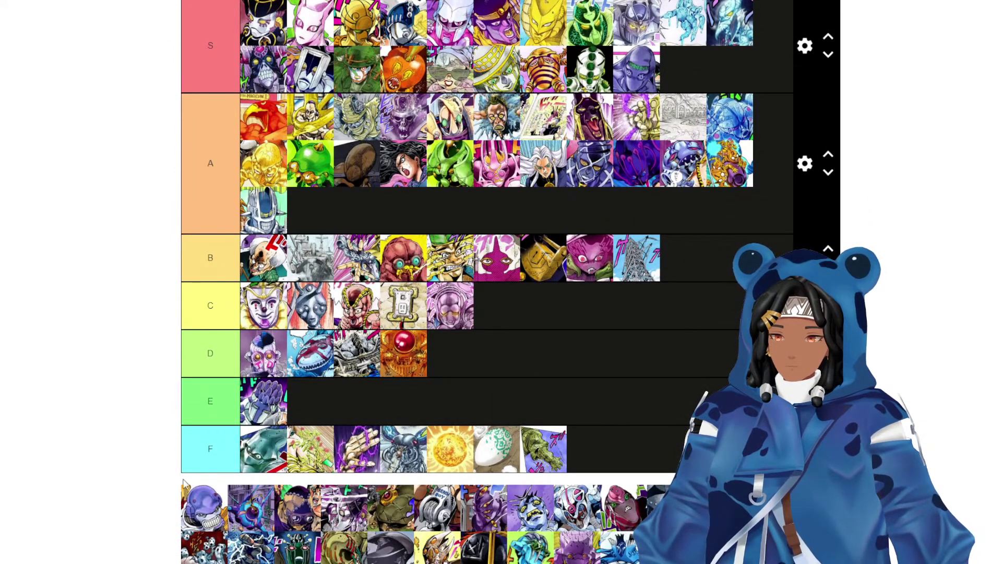
Place the purple skull-faced stand last in A and the blue stand with the round red center last in S.
{"action": "left_click_drag", "start_coordinate": [196, 497], "coordinate": [692, 321]}
{"action": "scroll", "coordinate": [470, 324], "scroll_direction": "up", "scroll_amount": 4}
{"action": "scroll", "coordinate": [687, 314], "scroll_direction": "down", "scroll_amount": 5}
{"action": "scroll", "coordinate": [687, 314], "scroll_direction": "up", "scroll_amount": 2}
{"action": "scroll", "coordinate": [687, 315], "scroll_direction": "down", "scroll_amount": 1}
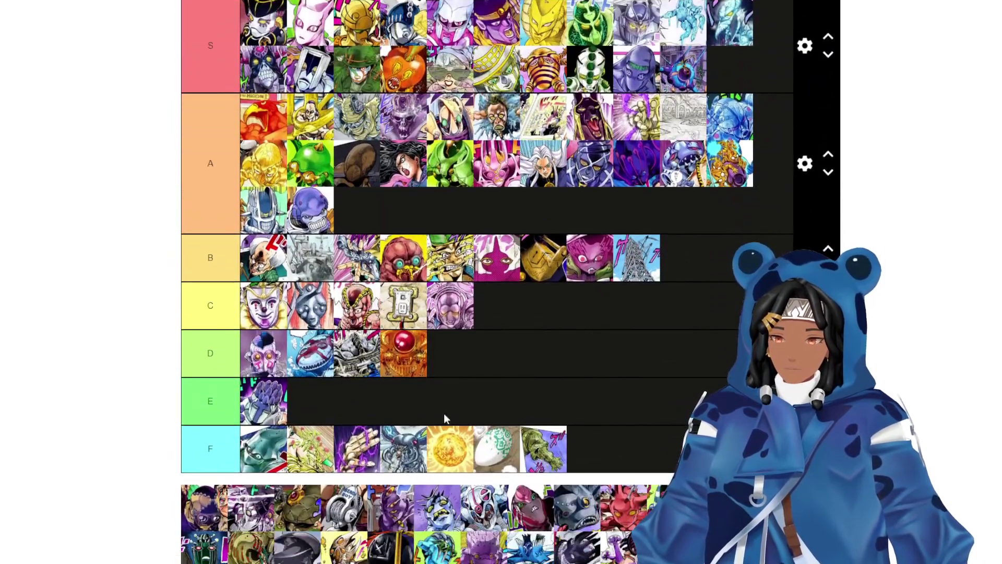
Place the purple masked stand last in A and the white-and-purple striped stand last in S.
{"action": "left_click_drag", "start_coordinate": [186, 524], "coordinate": [386, 277]}
{"action": "scroll", "coordinate": [708, 275], "scroll_direction": "up", "scroll_amount": 1}
{"action": "scroll", "coordinate": [369, 292], "scroll_direction": "down", "scroll_amount": 3}
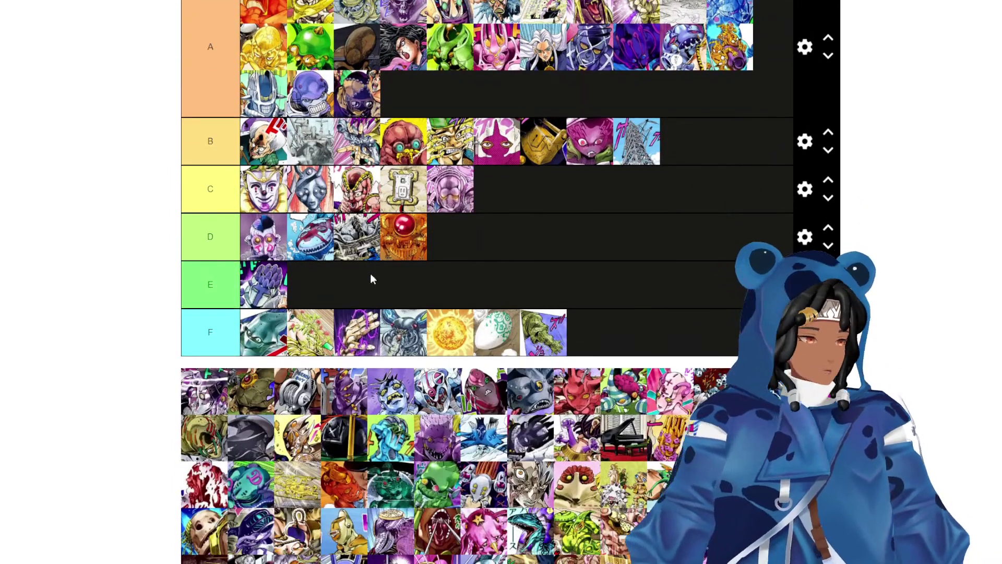
{"action": "scroll", "coordinate": [370, 273], "scroll_direction": "up", "scroll_amount": 1}
{"action": "left_click_drag", "start_coordinate": [208, 449], "coordinate": [733, 129]}
{"action": "scroll", "coordinate": [585, 243], "scroll_direction": "up", "scroll_amount": 2}
{"action": "scroll", "coordinate": [729, 133], "scroll_direction": "down", "scroll_amount": 3}
{"action": "scroll", "coordinate": [342, 372], "scroll_direction": "up", "scroll_amount": 1}
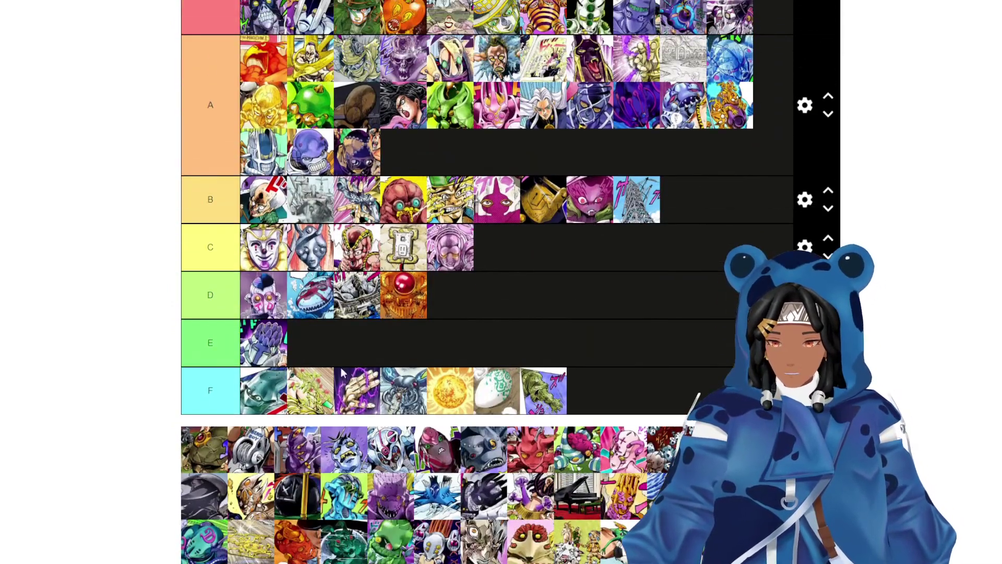
Place the brownish-green stand last in F and the gray stand with the round metal disc last in A.
{"action": "left_click_drag", "start_coordinate": [204, 447], "coordinate": [600, 392]}
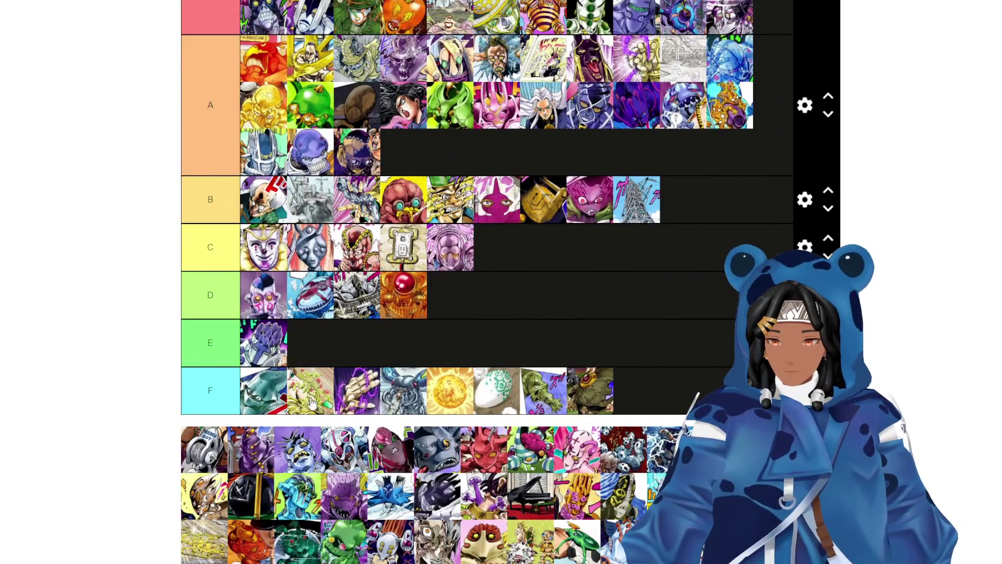
{"action": "left_click_drag", "start_coordinate": [194, 437], "coordinate": [666, 172]}
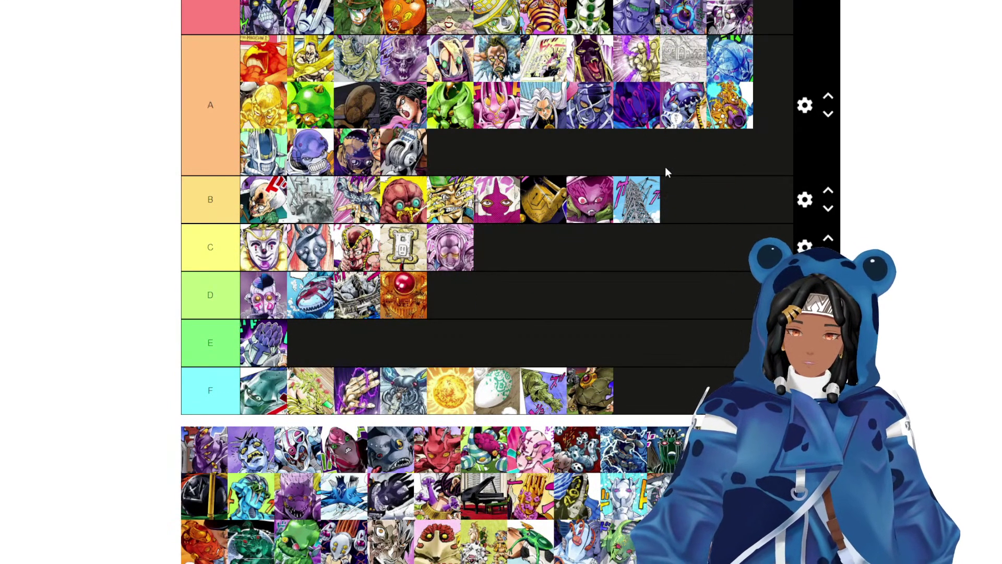
Place the dark purple stand last in S and the pale blue stand with the yellow eyes last in B.
{"action": "left_click_drag", "start_coordinate": [212, 446], "coordinate": [713, 172]}
{"action": "scroll", "coordinate": [513, 157], "scroll_direction": "down", "scroll_amount": 4}
{"action": "scroll", "coordinate": [493, 167], "scroll_direction": "down", "scroll_amount": 1}
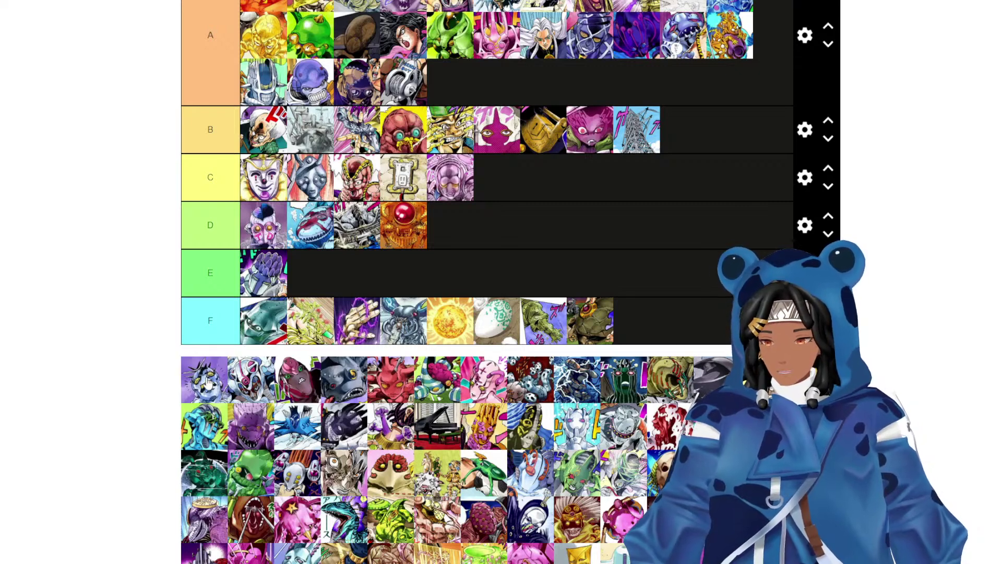
{"action": "left_click_drag", "start_coordinate": [208, 383], "coordinate": [683, 130]}
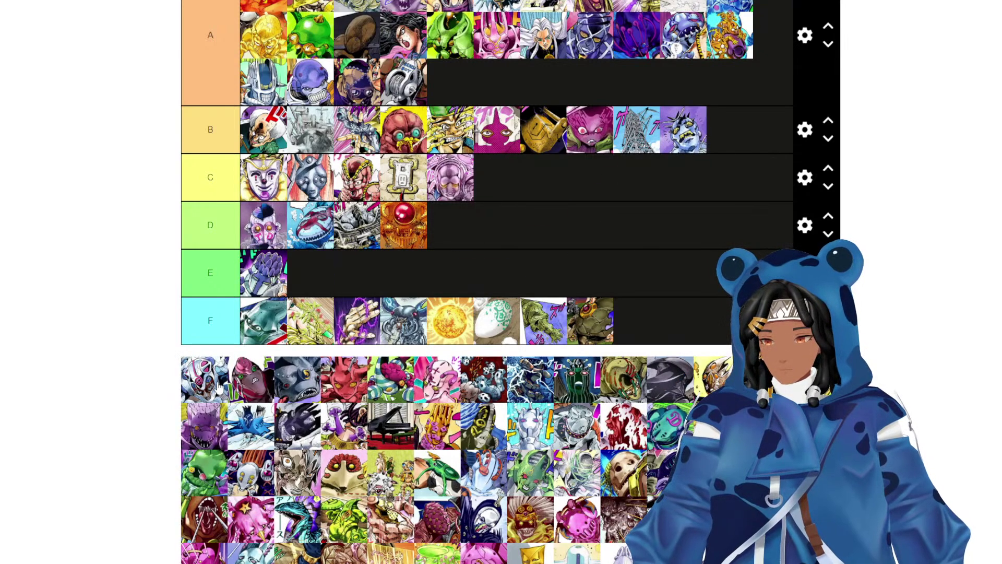
Place the white robotic stand and the dark magenta stand last in S.
{"action": "left_click_drag", "start_coordinate": [220, 388], "coordinate": [428, 163]}
{"action": "scroll", "coordinate": [347, 287], "scroll_direction": "up", "scroll_amount": 5}
{"action": "scroll", "coordinate": [313, 313], "scroll_direction": "down", "scroll_amount": 3}
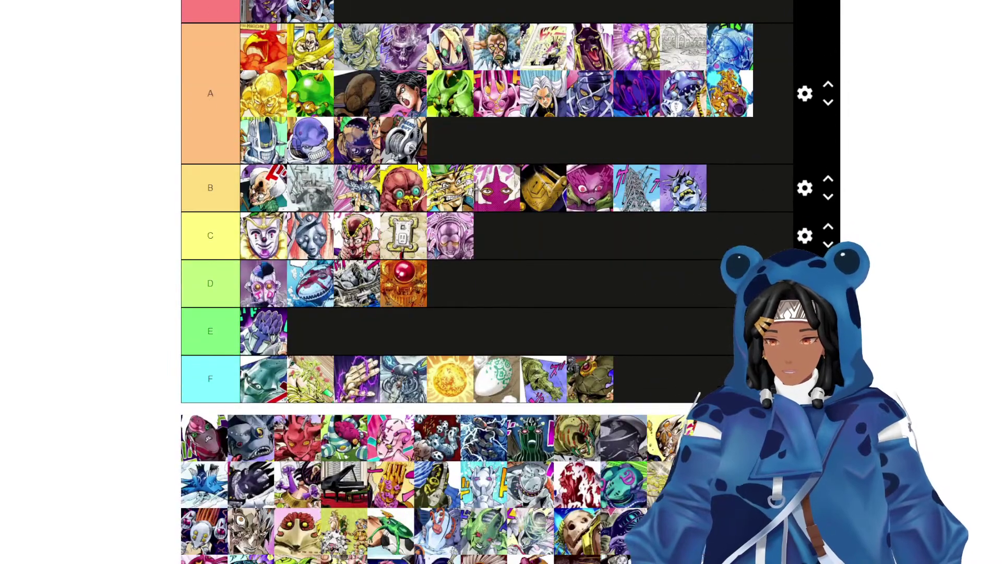
{"action": "scroll", "coordinate": [260, 365], "scroll_direction": "down", "scroll_amount": 1}
{"action": "scroll", "coordinate": [235, 407], "scroll_direction": "up", "scroll_amount": 1}
{"action": "scroll", "coordinate": [292, 313], "scroll_direction": "up", "scroll_amount": 3}
{"action": "left_click_drag", "start_coordinate": [212, 428], "coordinate": [366, 125]}
Place the gray-blue shark-like stand last in S and the red horned stand last in A.
{"action": "scroll", "coordinate": [313, 209], "scroll_direction": "down", "scroll_amount": 4}
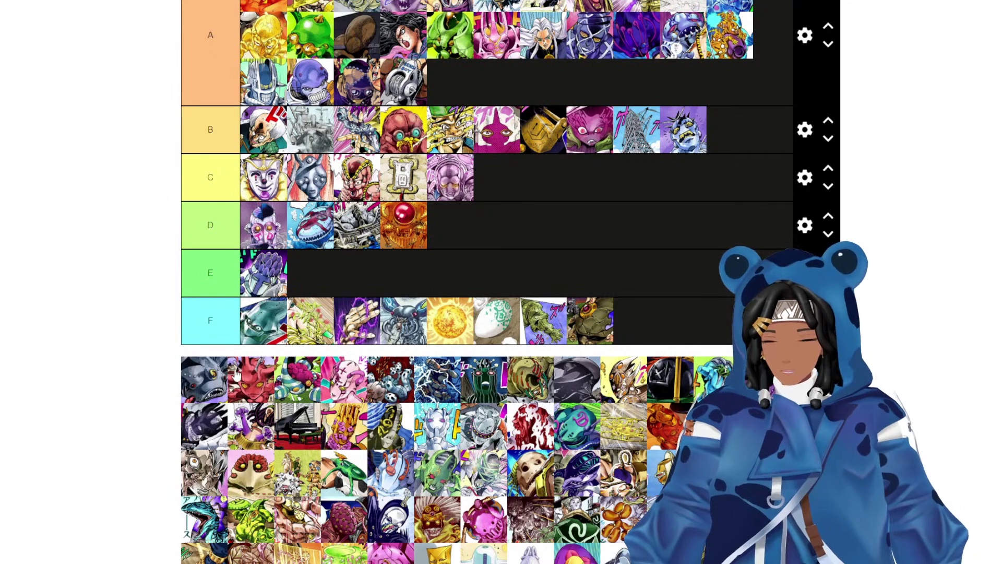
{"action": "scroll", "coordinate": [250, 397], "scroll_direction": "up", "scroll_amount": 1}
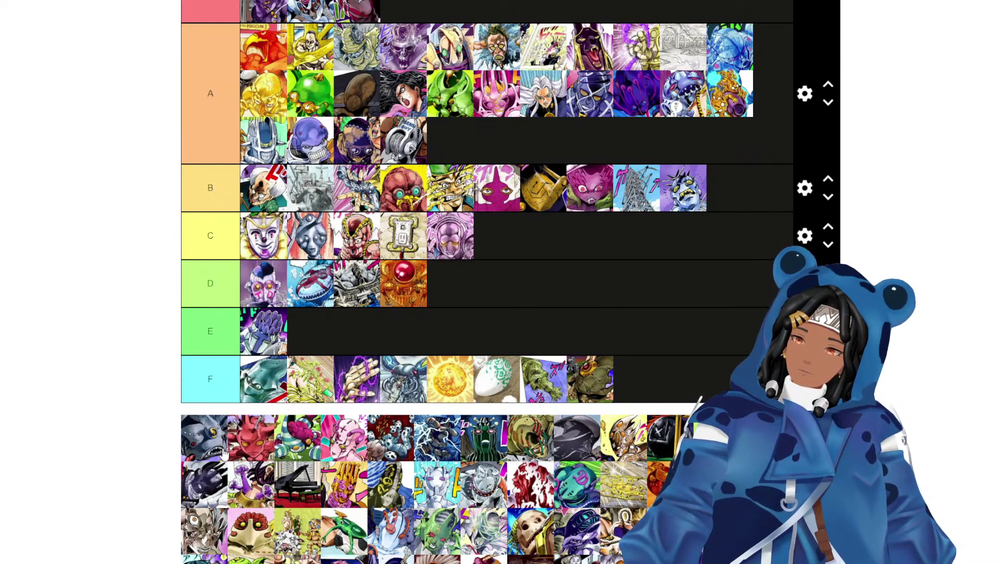
{"action": "left_click_drag", "start_coordinate": [225, 453], "coordinate": [476, 80]}
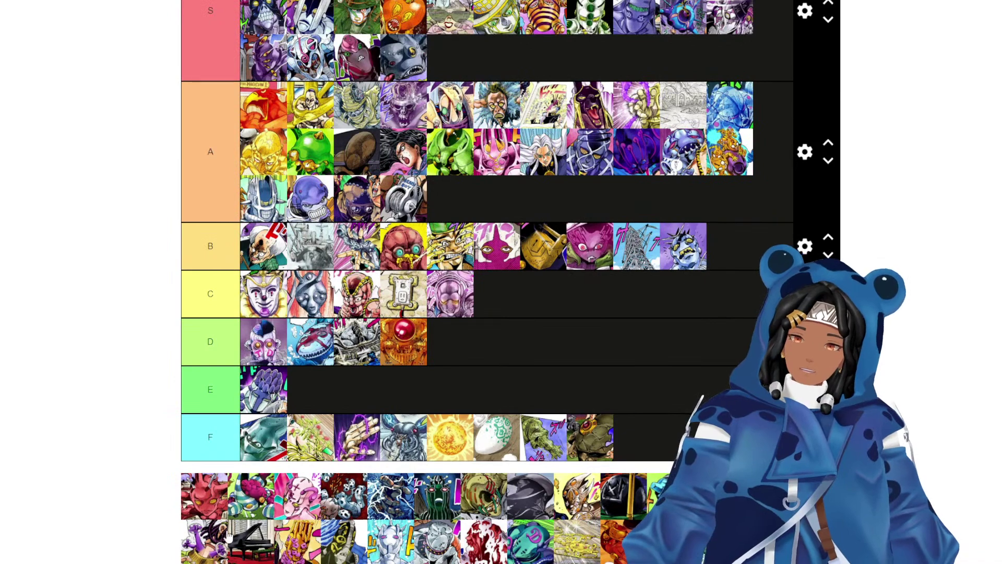
{"action": "left_click_drag", "start_coordinate": [198, 517], "coordinate": [497, 214]}
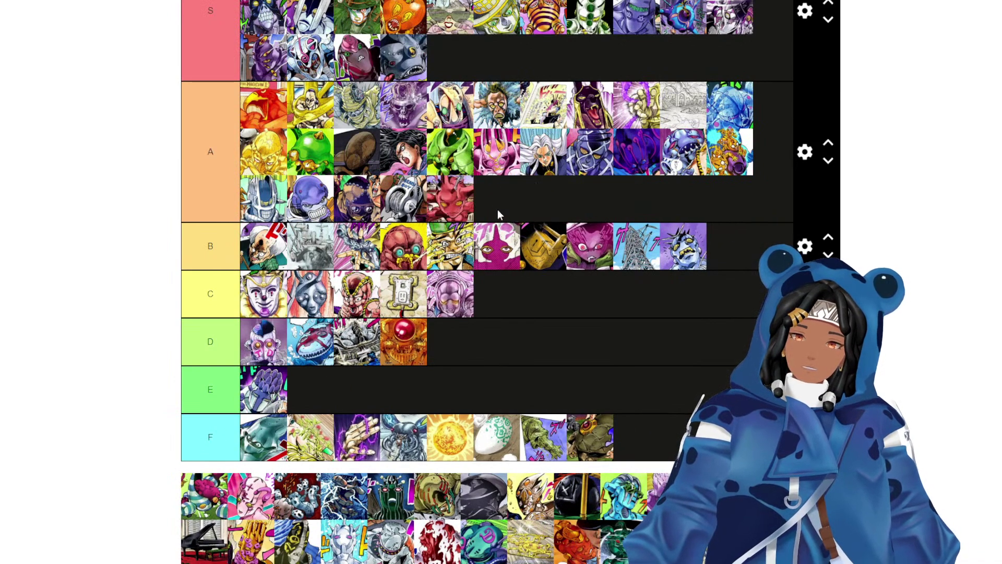
Place the green stand with the pink brain-like head and the light pink stand last in S.
{"action": "scroll", "coordinate": [365, 261], "scroll_direction": "down", "scroll_amount": 1}
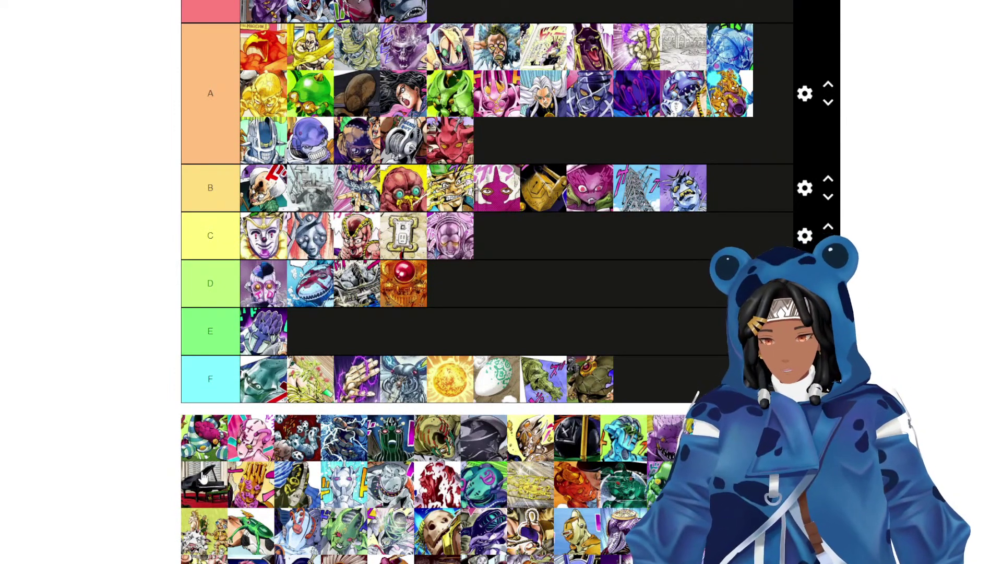
{"action": "scroll", "coordinate": [439, 292], "scroll_direction": "up", "scroll_amount": 5}
{"action": "left_click_drag", "start_coordinate": [223, 444], "coordinate": [450, 173]}
{"action": "scroll", "coordinate": [439, 305], "scroll_direction": "down", "scroll_amount": 3}
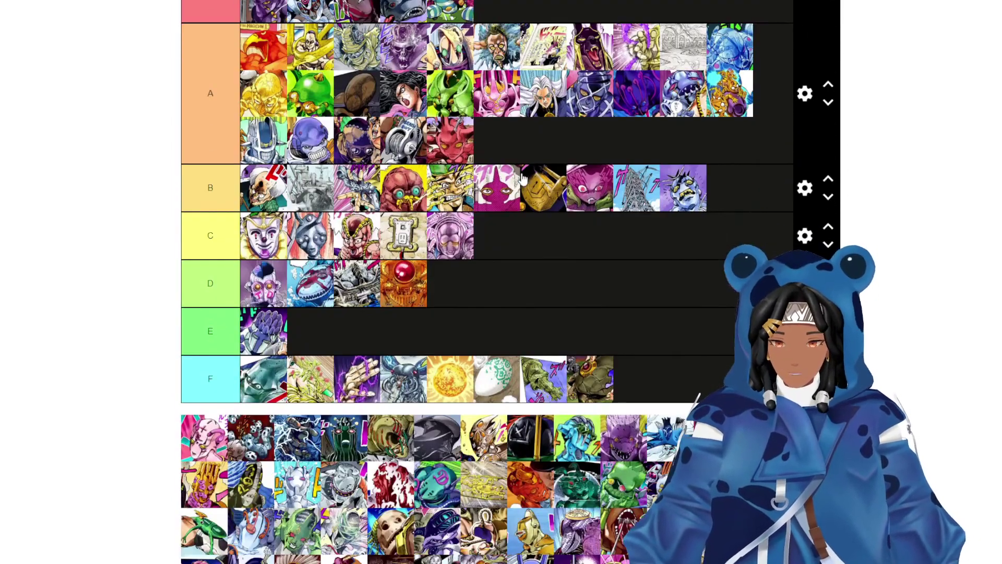
{"action": "scroll", "coordinate": [438, 305], "scroll_direction": "up", "scroll_amount": 1}
{"action": "left_click_drag", "start_coordinate": [218, 493], "coordinate": [555, 47]}
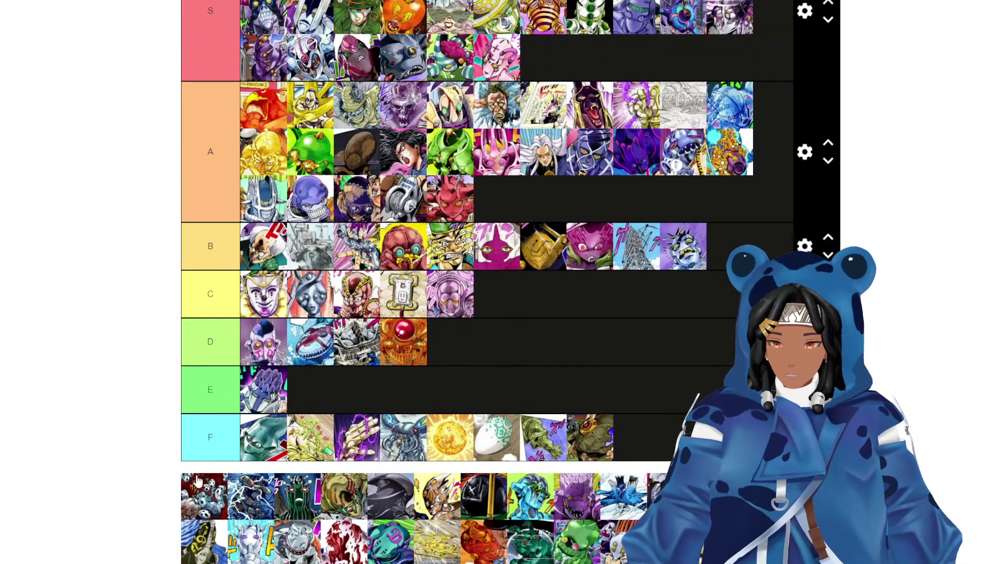
Place the dark red stand with small gray-white robotic figures last in S and the dark blue lightning stand last in F.
{"action": "left_click_drag", "start_coordinate": [197, 480], "coordinate": [565, 43]}
{"action": "scroll", "coordinate": [322, 253], "scroll_direction": "down", "scroll_amount": 1}
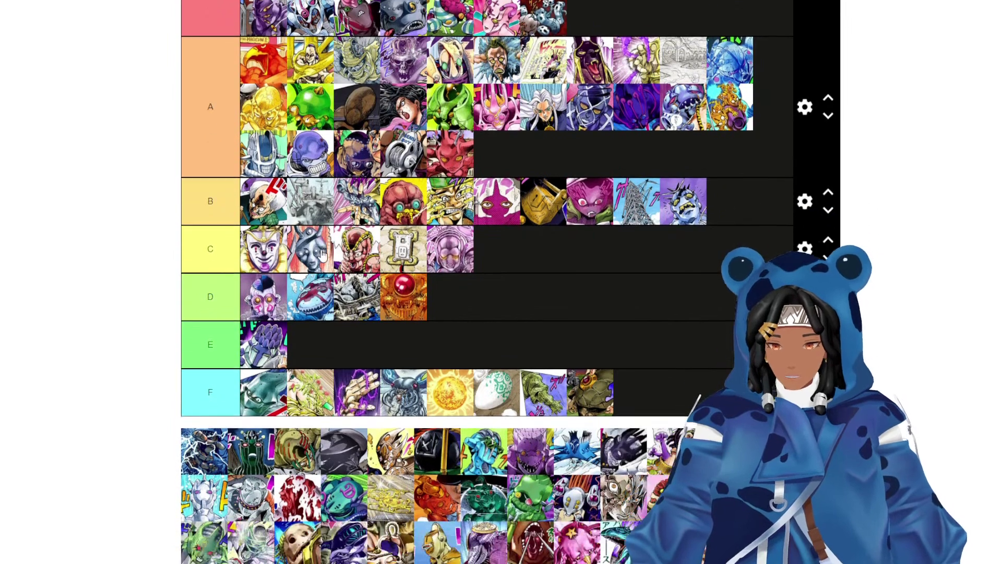
{"action": "left_click_drag", "start_coordinate": [209, 438], "coordinate": [636, 379]}
Place the dark green striped stand and the olive-gold stand last in S.
{"action": "left_click_drag", "start_coordinate": [218, 453], "coordinate": [577, 146]}
{"action": "scroll", "coordinate": [537, 232], "scroll_direction": "up", "scroll_amount": 2}
{"action": "scroll", "coordinate": [576, 149], "scroll_direction": "down", "scroll_amount": 2}
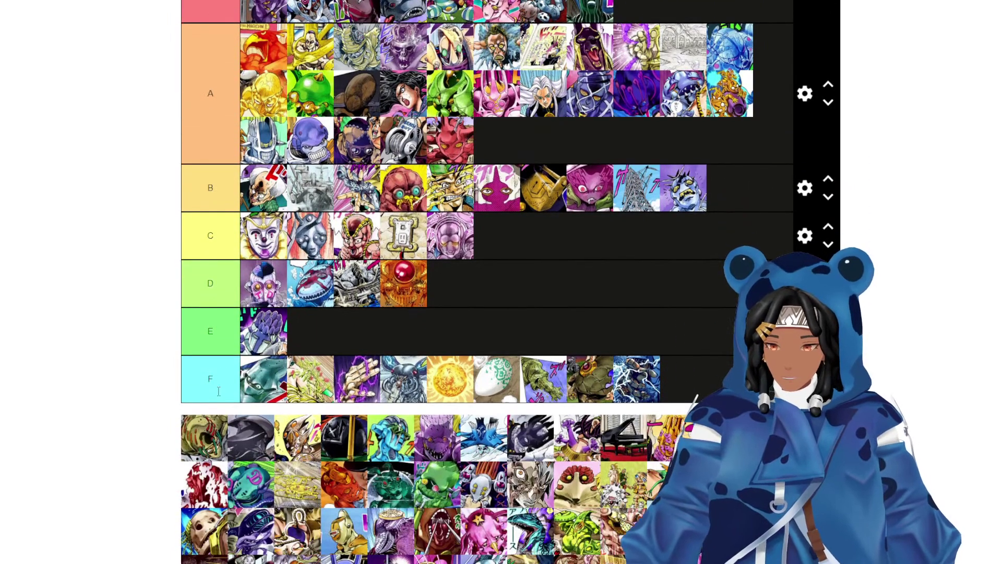
{"action": "left_click_drag", "start_coordinate": [212, 441], "coordinate": [647, 78]}
{"action": "scroll", "coordinate": [649, 73], "scroll_direction": "up", "scroll_amount": 1}
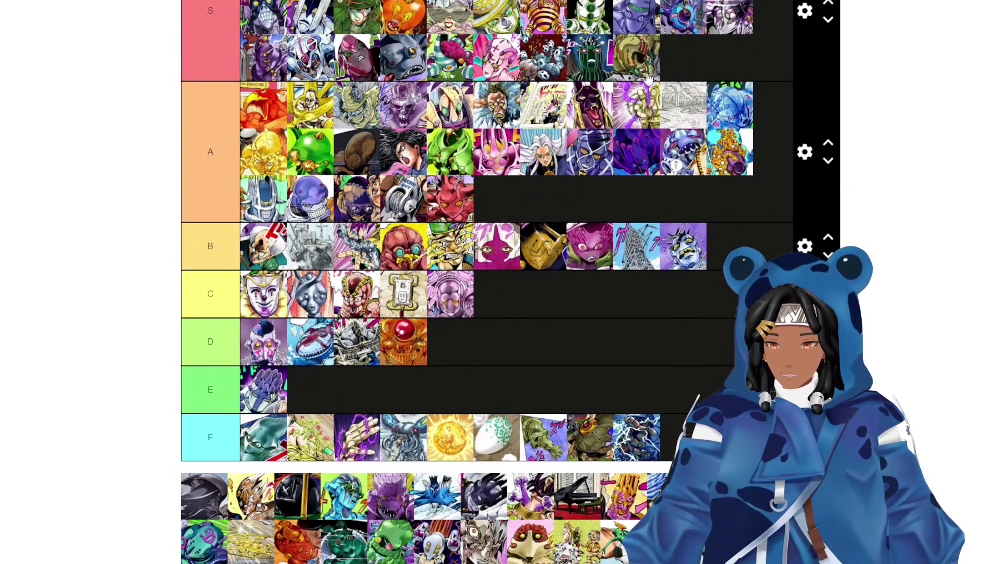
Place the dark gray stand, the cream-and-gold stand and the black stand with the gold stripe last in S.
{"action": "left_click_drag", "start_coordinate": [184, 515], "coordinate": [665, 78]}
{"action": "left_click_drag", "start_coordinate": [208, 493], "coordinate": [729, 60]}
{"action": "left_click_drag", "start_coordinate": [189, 483], "coordinate": [685, 92]}
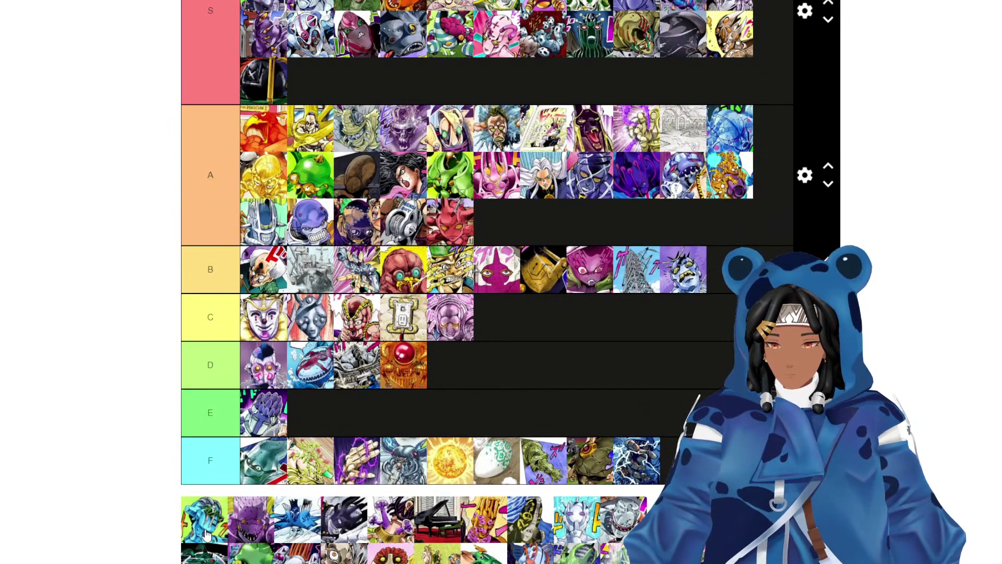
Place the cyan stand last in S, and in A put the toothy purple stand second in the third row and the purple skull last.
{"action": "left_click_drag", "start_coordinate": [207, 533], "coordinate": [347, 166]}
{"action": "scroll", "coordinate": [293, 172], "scroll_direction": "down", "scroll_amount": 2}
{"action": "scroll", "coordinate": [278, 178], "scroll_direction": "up", "scroll_amount": 1}
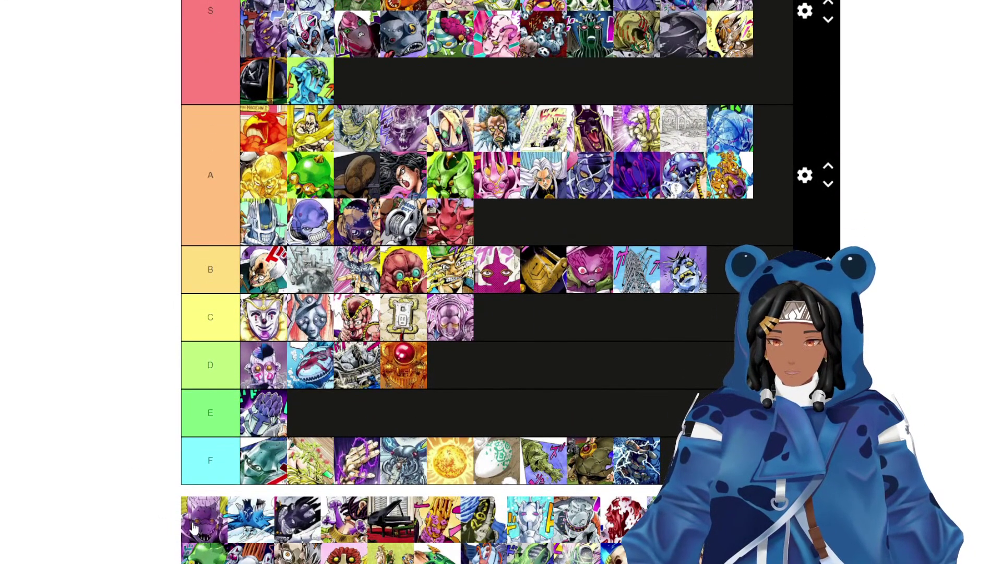
{"action": "left_click_drag", "start_coordinate": [194, 528], "coordinate": [528, 212]}
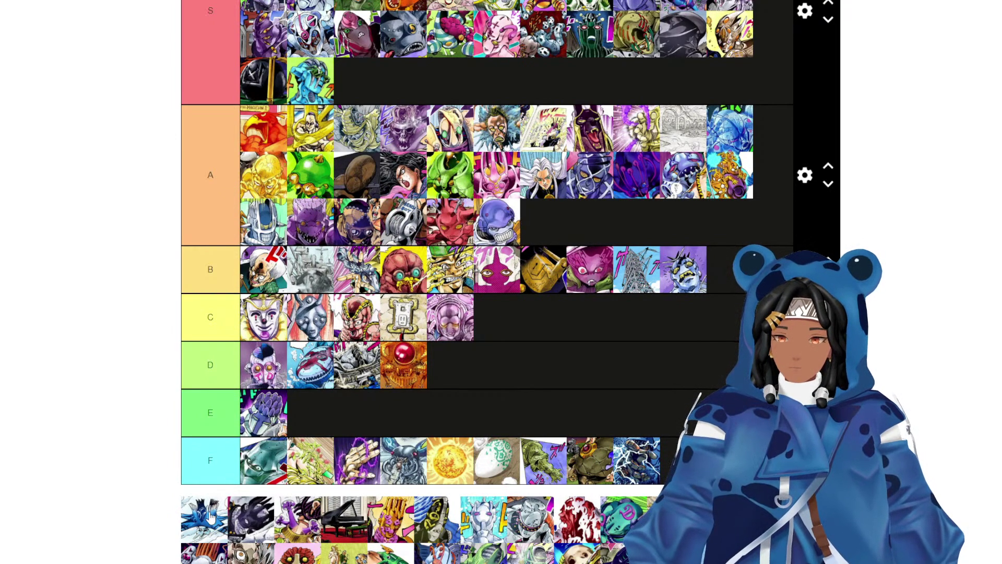
Place the spiky blue stand last in B and the black stand with the purple background last in S.
{"action": "left_click_drag", "start_coordinate": [210, 517], "coordinate": [733, 271]}
{"action": "left_click_drag", "start_coordinate": [205, 521], "coordinate": [355, 194]}
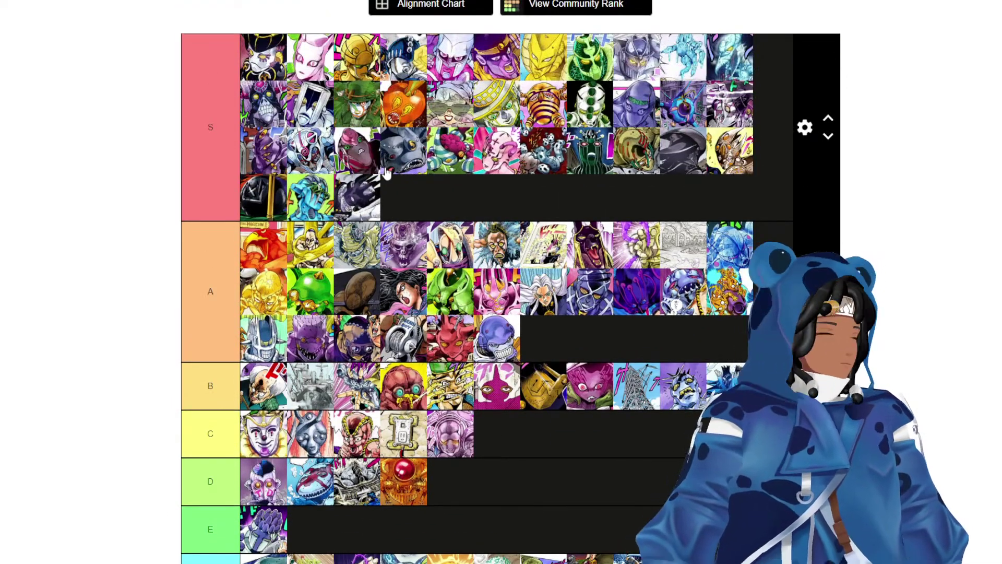
{"action": "scroll", "coordinate": [355, 194], "scroll_direction": "down", "scroll_amount": 3}
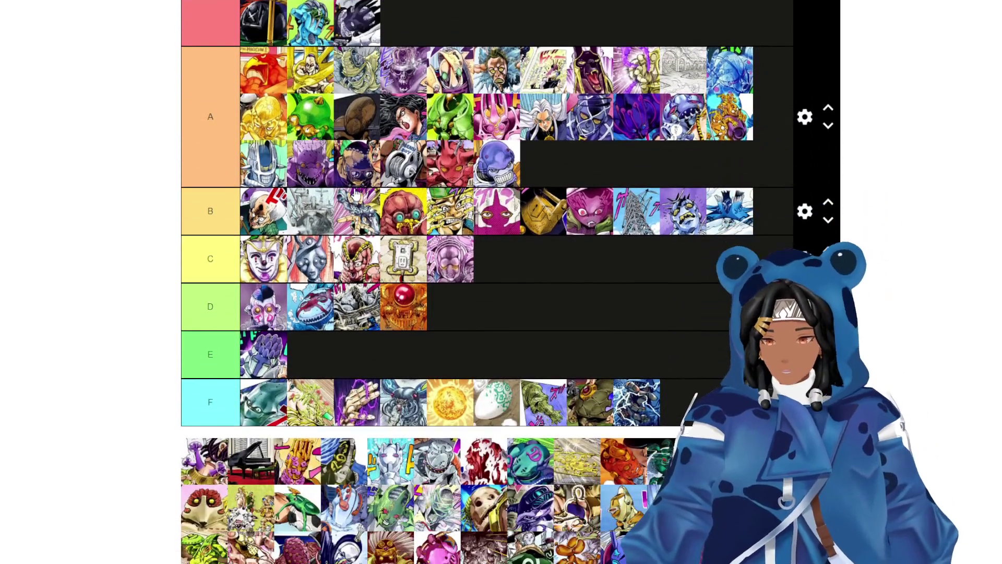
Place the purple-armed stand last in C and the black piano last in S.
{"action": "left_click_drag", "start_coordinate": [197, 460], "coordinate": [558, 260]}
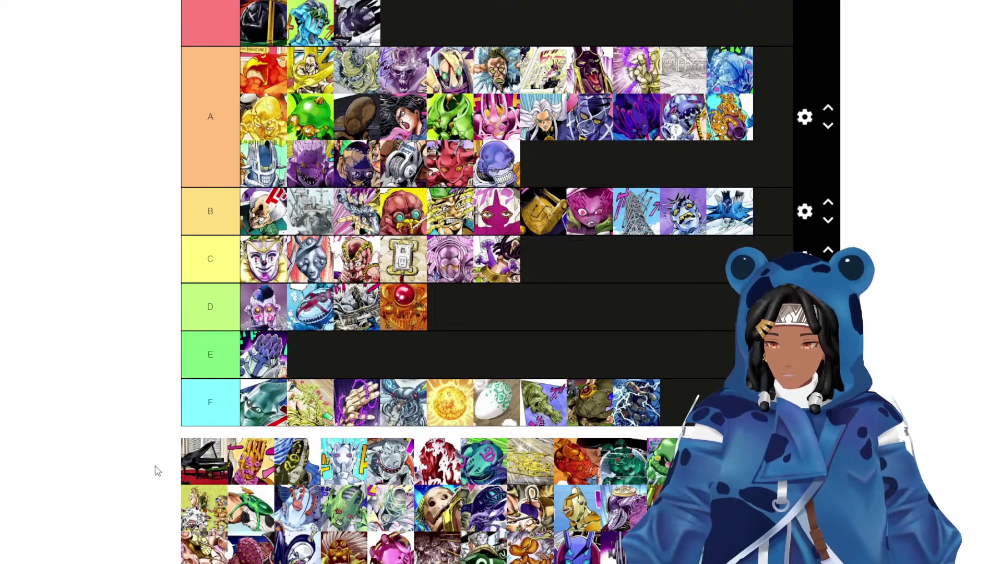
{"action": "scroll", "coordinate": [177, 478], "scroll_direction": "up", "scroll_amount": 1}
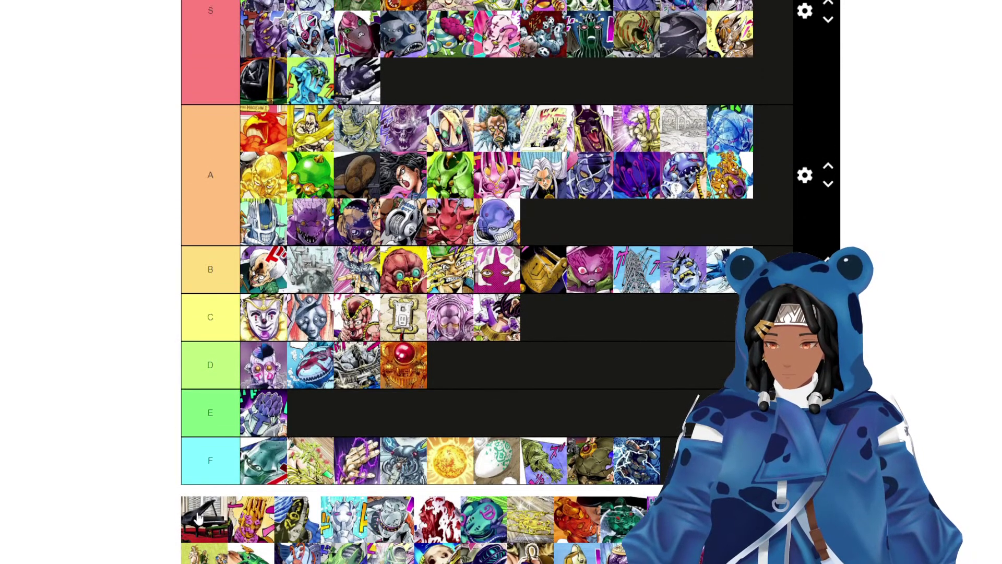
{"action": "left_click_drag", "start_coordinate": [198, 517], "coordinate": [403, 81]}
{"action": "scroll", "coordinate": [318, 295], "scroll_direction": "down", "scroll_amount": 2}
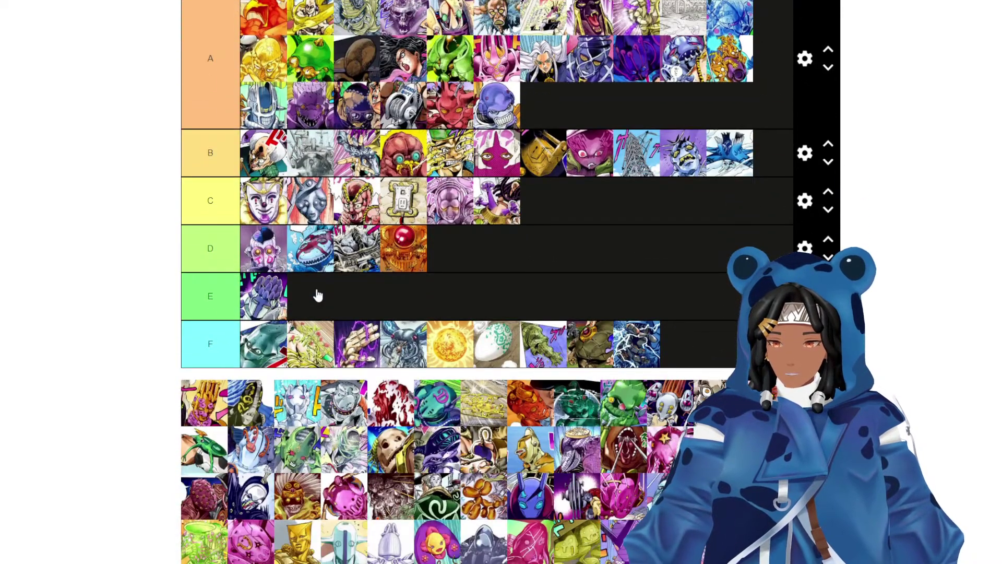
Place the orange stand with the pink background and the dark blue-and-gold stand last in S.
{"action": "scroll", "coordinate": [511, 131], "scroll_direction": "up", "scroll_amount": 1}
{"action": "left_click_drag", "start_coordinate": [211, 396], "coordinate": [488, 79]}
{"action": "scroll", "coordinate": [501, 109], "scroll_direction": "up", "scroll_amount": 1}
{"action": "scroll", "coordinate": [470, 99], "scroll_direction": "down", "scroll_amount": 2}
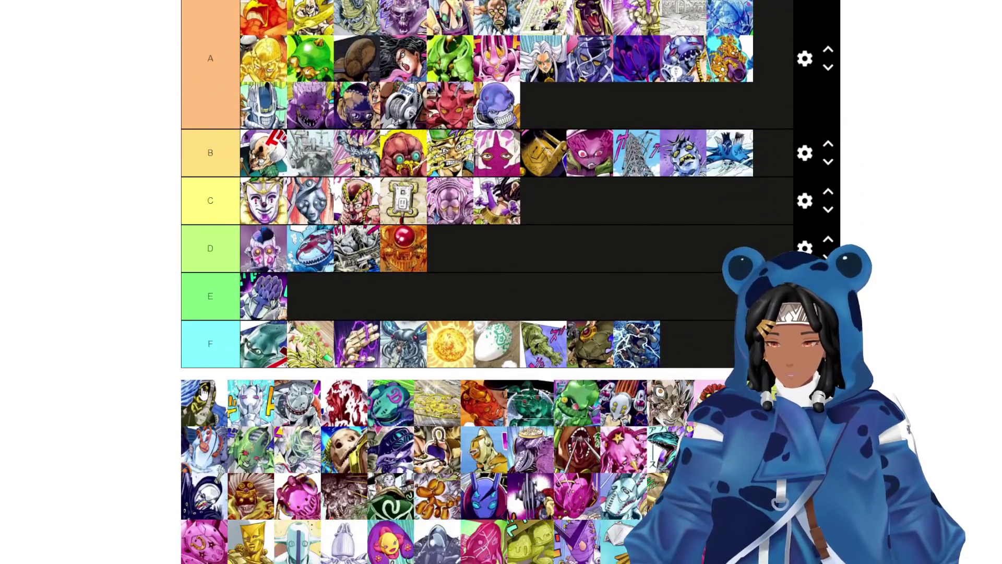
{"action": "left_click_drag", "start_coordinate": [203, 391], "coordinate": [496, 81]}
{"action": "scroll", "coordinate": [407, 261], "scroll_direction": "up", "scroll_amount": 2}
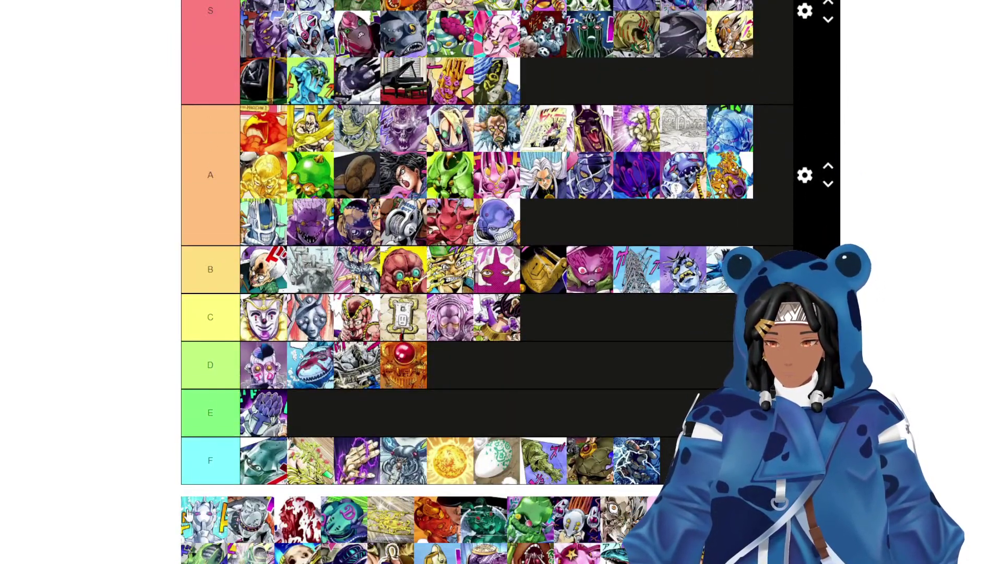
Place the pale white-blue stand last in S and the gray toothed stand last in A.
{"action": "left_click_drag", "start_coordinate": [188, 514], "coordinate": [554, 66]}
{"action": "scroll", "coordinate": [328, 297], "scroll_direction": "down", "scroll_amount": 2}
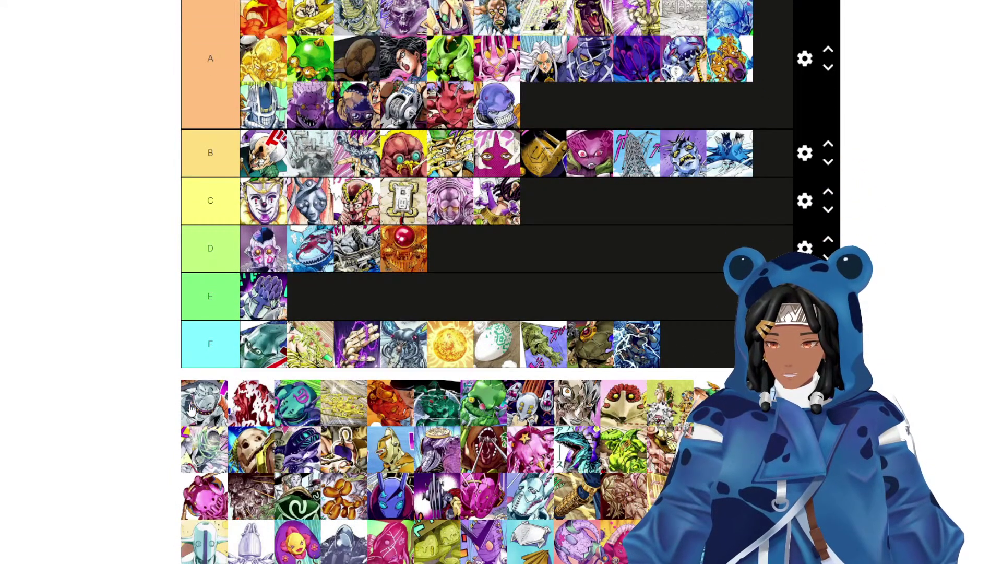
{"action": "left_click_drag", "start_coordinate": [198, 401], "coordinate": [618, 154]}
{"action": "scroll", "coordinate": [334, 365], "scroll_direction": "up", "scroll_amount": 1}
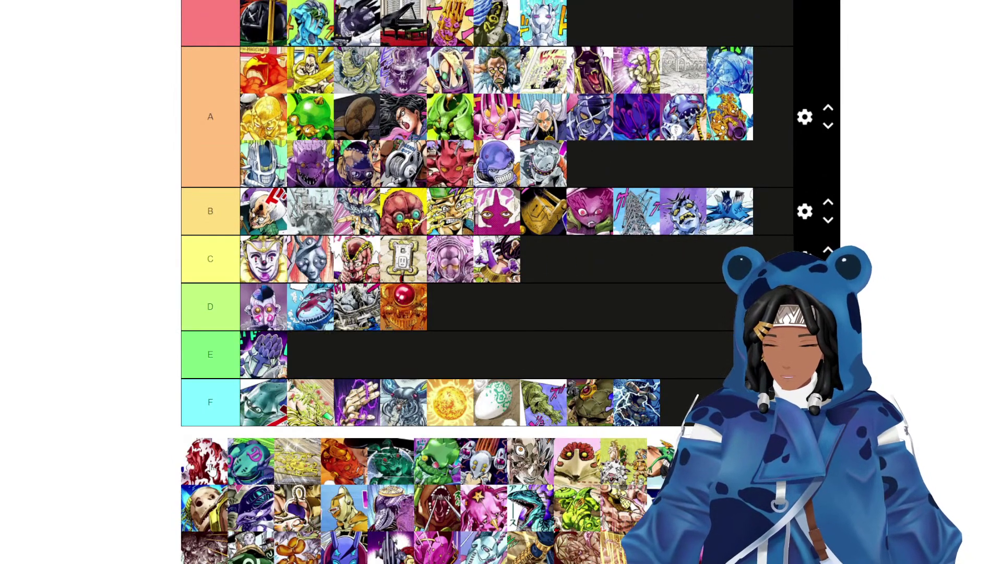
Place the red-and-white splattered stand just before the spiky blue one in B and the teal stand last in S.
{"action": "left_click_drag", "start_coordinate": [211, 468], "coordinate": [738, 215]}
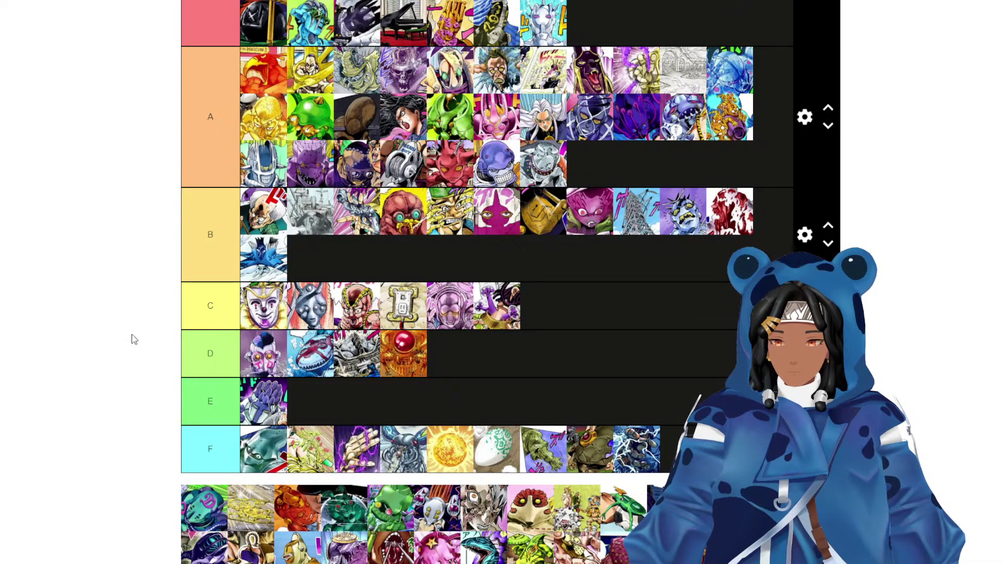
{"action": "scroll", "coordinate": [157, 350], "scroll_direction": "down", "scroll_amount": 1}
{"action": "scroll", "coordinate": [201, 368], "scroll_direction": "up", "scroll_amount": 1}
{"action": "left_click_drag", "start_coordinate": [199, 501], "coordinate": [681, 13]}
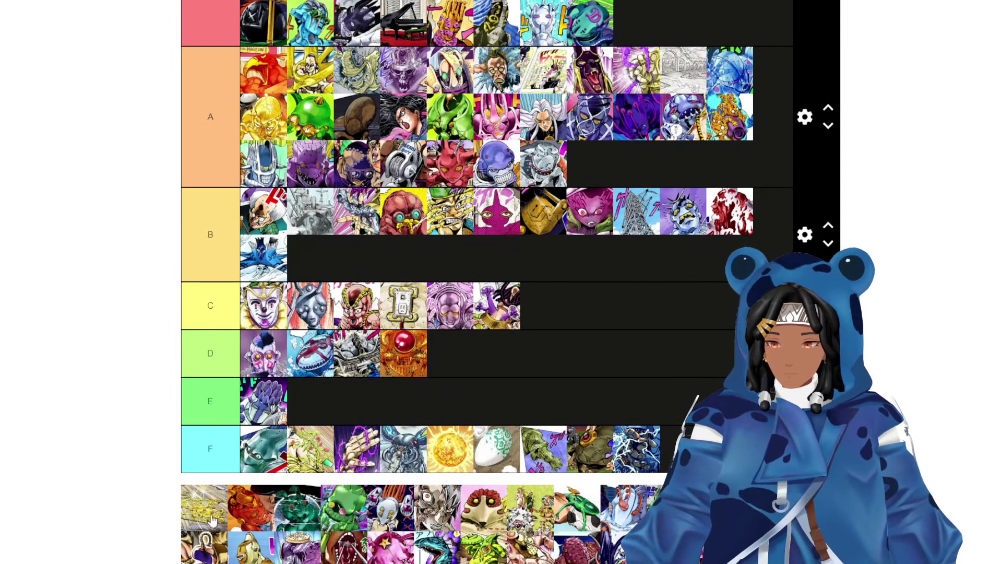
Place the yellow stand just before the red-and-white splattered one in B and the orange stand first in D.
{"action": "left_click_drag", "start_coordinate": [211, 520], "coordinate": [729, 228]}
{"action": "scroll", "coordinate": [437, 228], "scroll_direction": "down", "scroll_amount": 3}
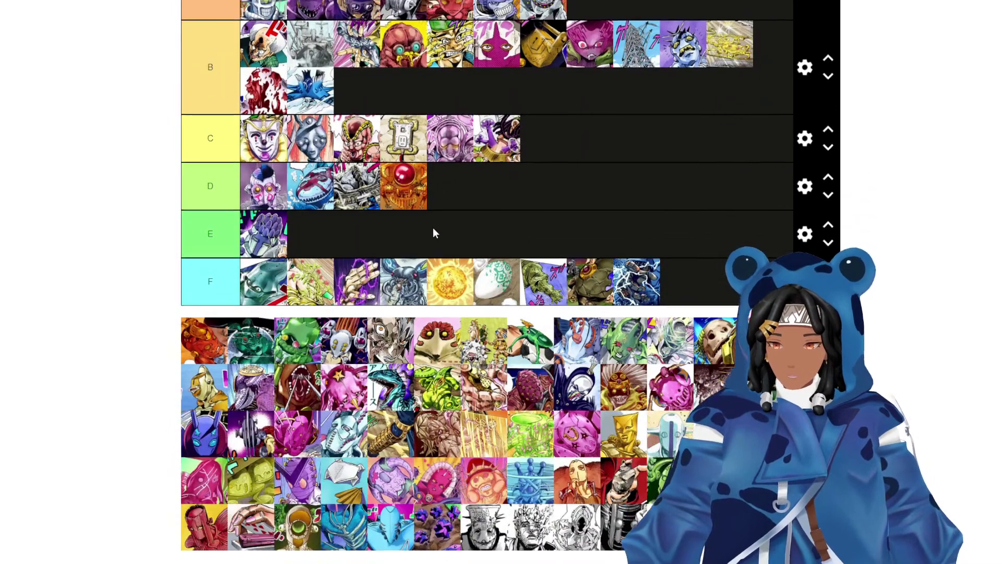
{"action": "scroll", "coordinate": [433, 229], "scroll_direction": "up", "scroll_amount": 2}
{"action": "left_click_drag", "start_coordinate": [207, 459], "coordinate": [559, 288]}
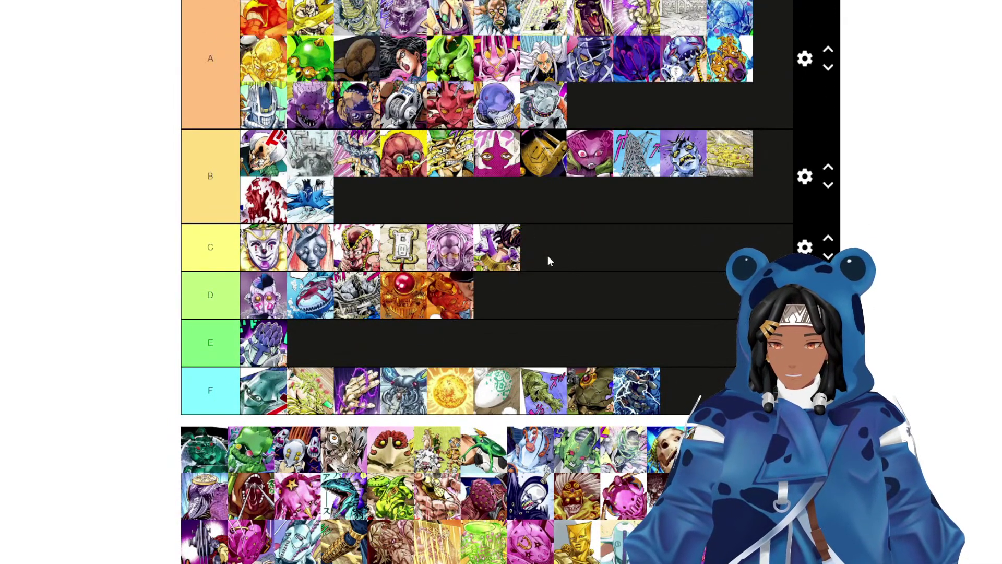
{"action": "left_click_drag", "start_coordinate": [450, 295], "coordinate": [313, 296]}
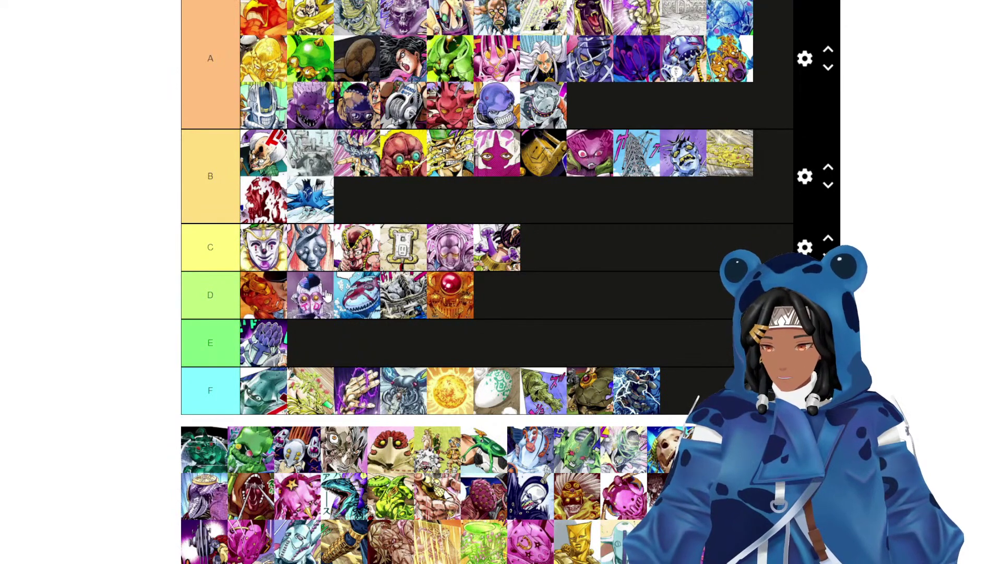
Place the dark teal stand just before the purple-armed one in C and the green stand last in D.
{"action": "scroll", "coordinate": [444, 290], "scroll_direction": "down", "scroll_amount": 1}
{"action": "scroll", "coordinate": [444, 291], "scroll_direction": "up", "scroll_amount": 2}
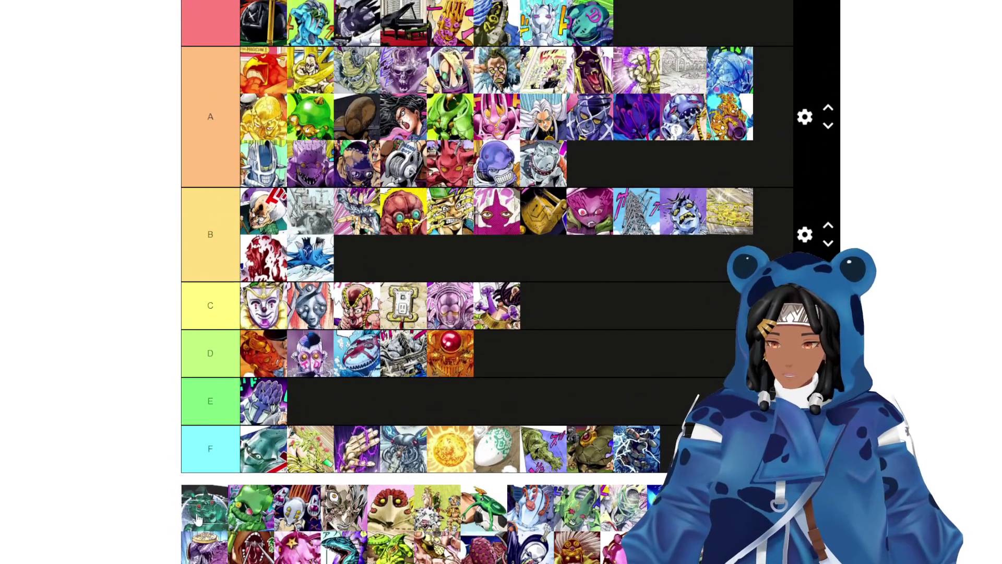
{"action": "left_click_drag", "start_coordinate": [204, 506], "coordinate": [498, 315]}
{"action": "scroll", "coordinate": [462, 308], "scroll_direction": "down", "scroll_amount": 3}
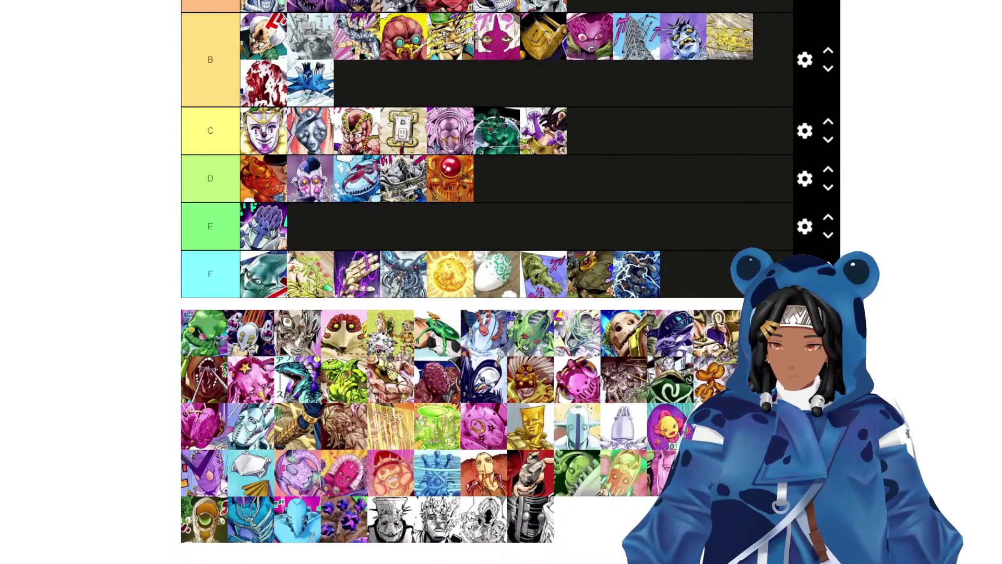
{"action": "scroll", "coordinate": [252, 397], "scroll_direction": "up", "scroll_amount": 1}
{"action": "left_click_drag", "start_coordinate": [217, 399], "coordinate": [509, 242]}
Place the gray-brown stand with the staring eyes last in F.
{"action": "mouse_move", "coordinate": [209, 395]}
{"action": "left_mouse_down"}
{"action": "mouse_move", "coordinate": [235, 397]}
{"action": "mouse_move", "coordinate": [186, 384]}
{"action": "mouse_move", "coordinate": [217, 392]}
{"action": "left_mouse_up"}
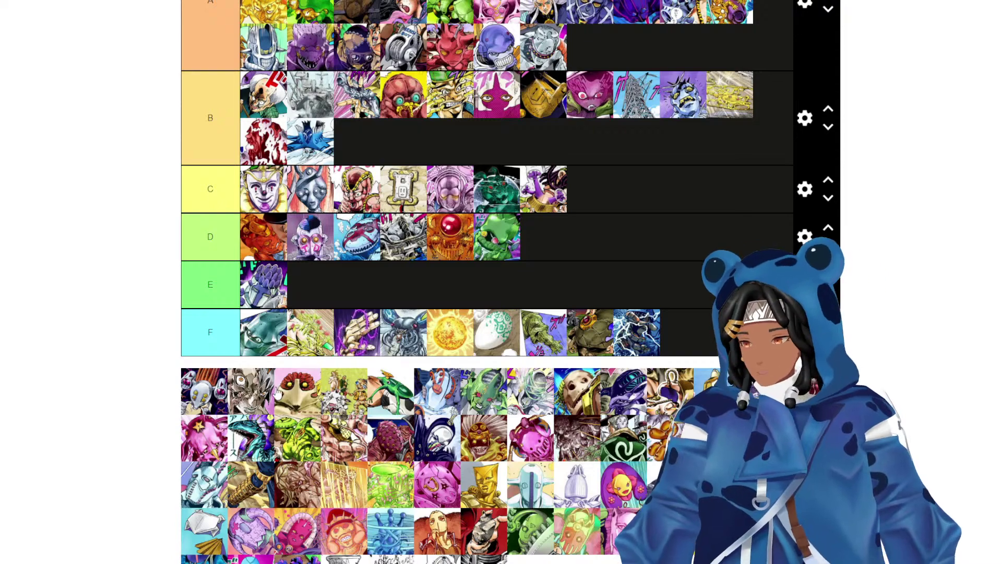
{"action": "left_click_drag", "start_coordinate": [265, 389], "coordinate": [681, 332]}
{"action": "scroll", "coordinate": [694, 334], "scroll_direction": "down", "scroll_amount": 4}
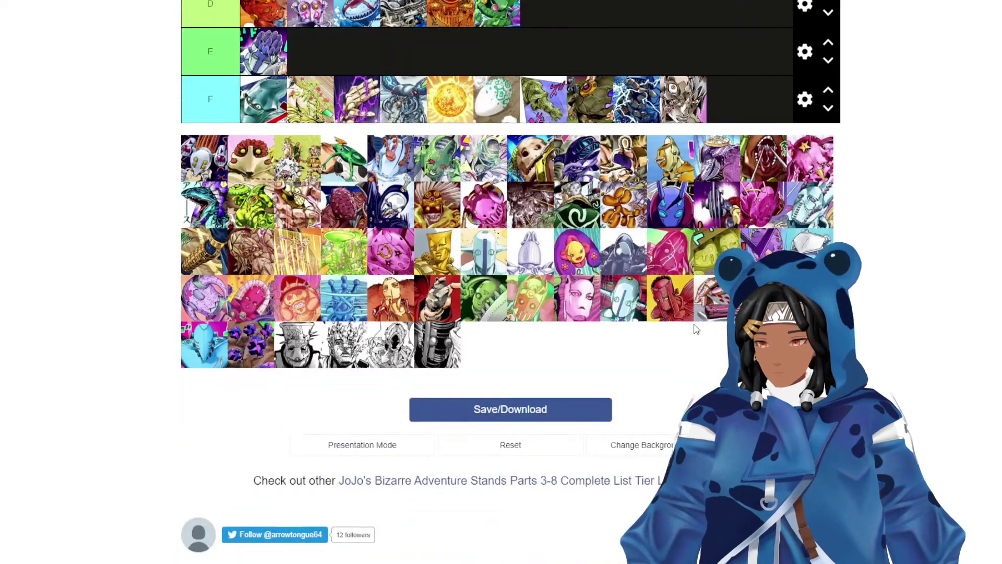
Place the white skull-like stand right after the dark teal one in C and move the purple-armed stand to the end of B.
{"action": "scroll", "coordinate": [652, 313], "scroll_direction": "up", "scroll_amount": 4}
{"action": "scroll", "coordinate": [600, 329], "scroll_direction": "down", "scroll_amount": 3}
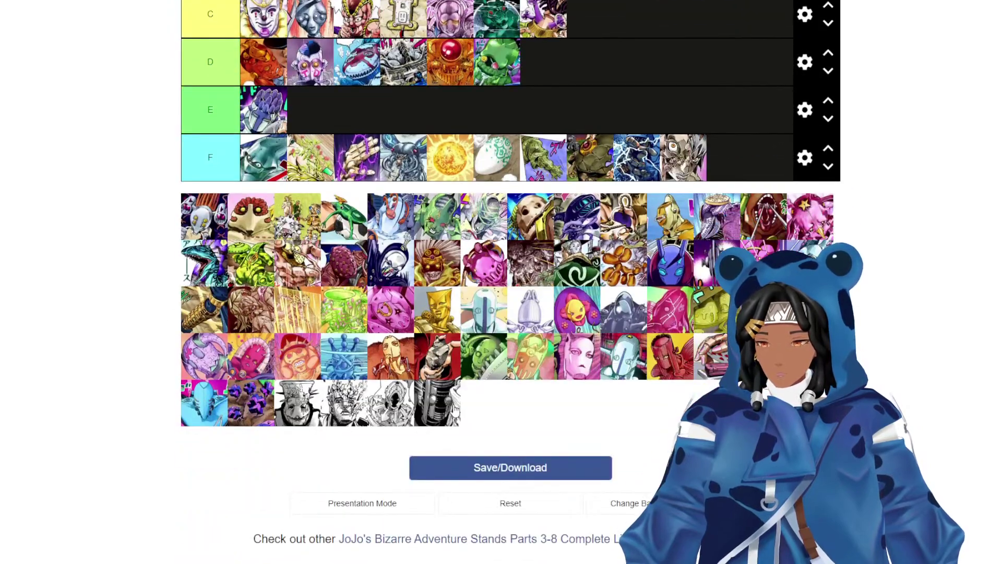
{"action": "scroll", "coordinate": [543, 343], "scroll_direction": "up", "scroll_amount": 6}
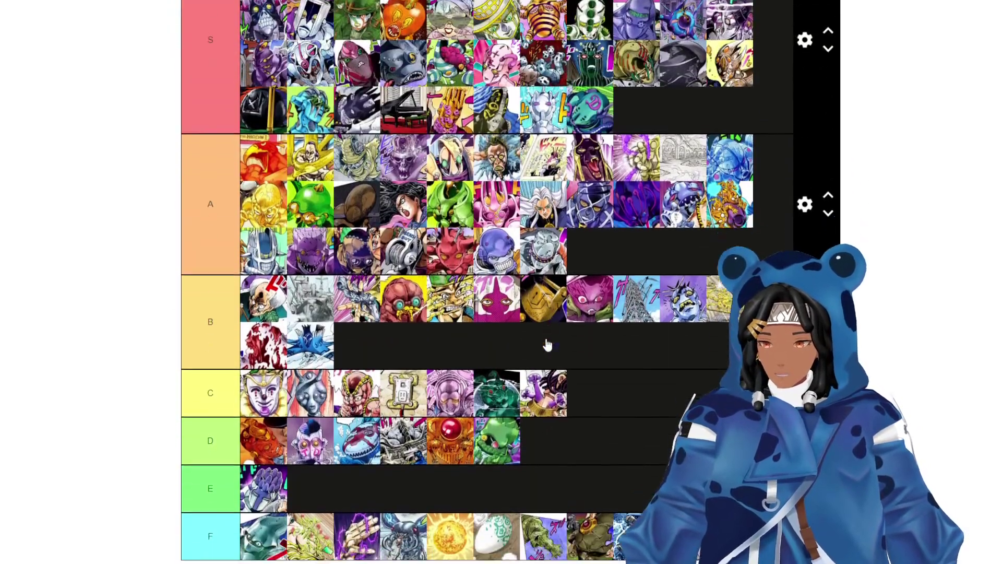
{"action": "scroll", "coordinate": [547, 343], "scroll_direction": "up", "scroll_amount": 1}
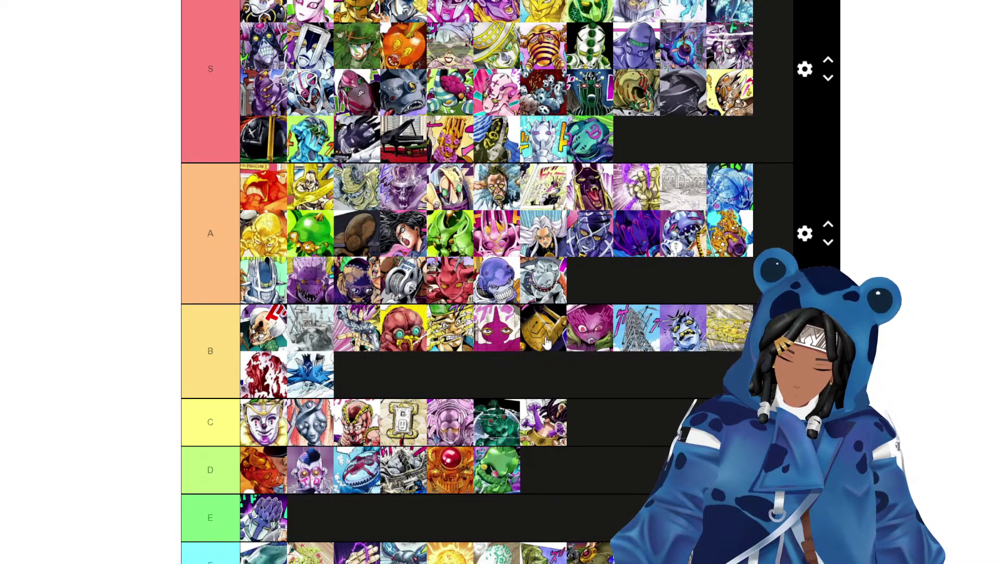
{"action": "scroll", "coordinate": [590, 305], "scroll_direction": "down", "scroll_amount": 8}
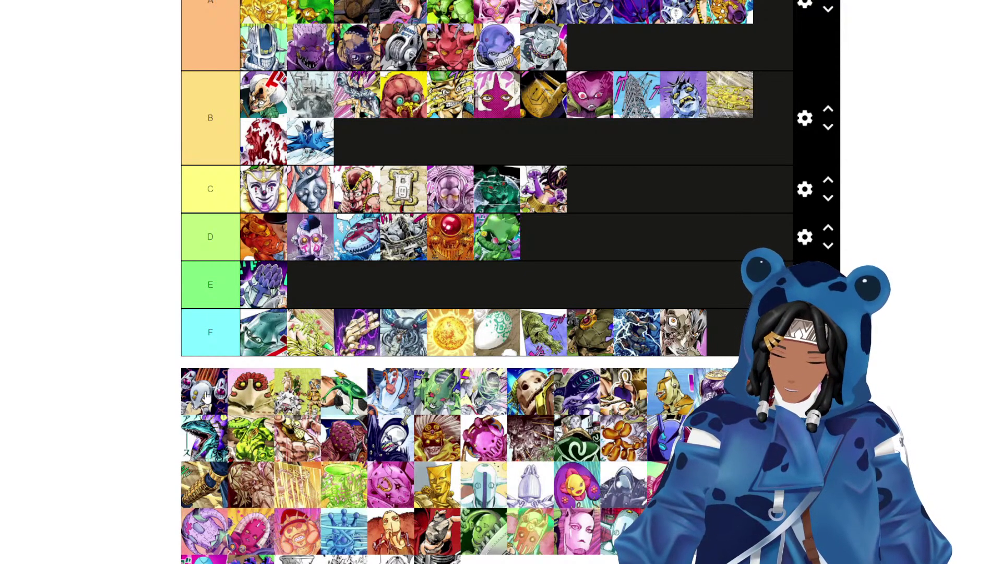
{"action": "left_click_drag", "start_coordinate": [203, 387], "coordinate": [600, 198]}
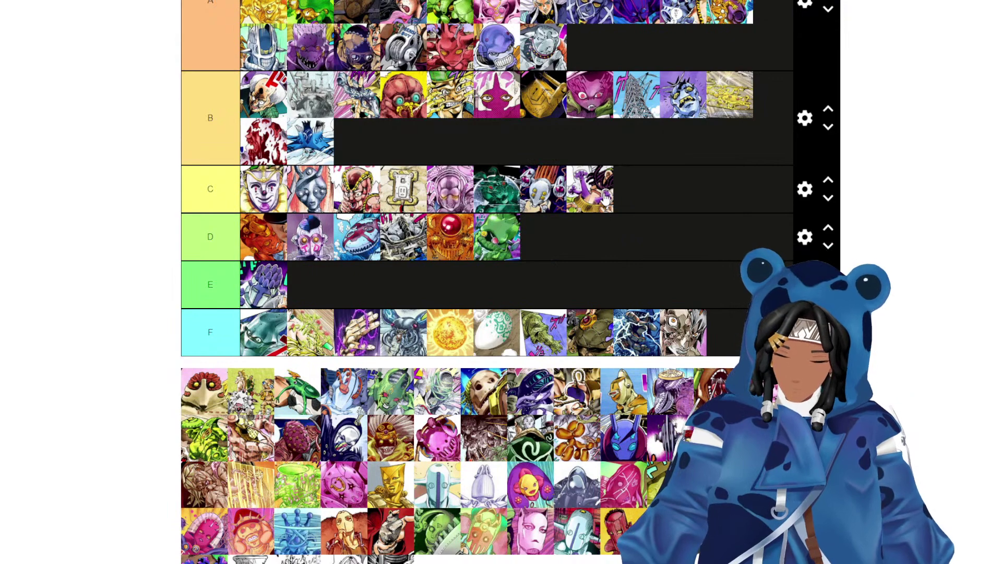
{"action": "left_click_drag", "start_coordinate": [606, 198], "coordinate": [596, 154]}
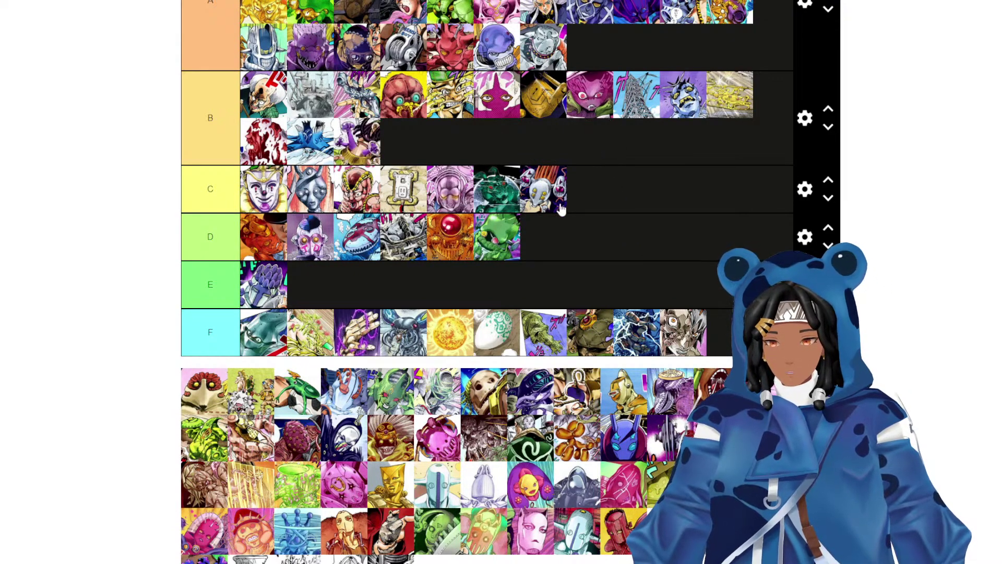
{"action": "left_click_drag", "start_coordinate": [383, 151], "coordinate": [517, 140]}
{"action": "left_click_drag", "start_coordinate": [365, 140], "coordinate": [504, 139]}
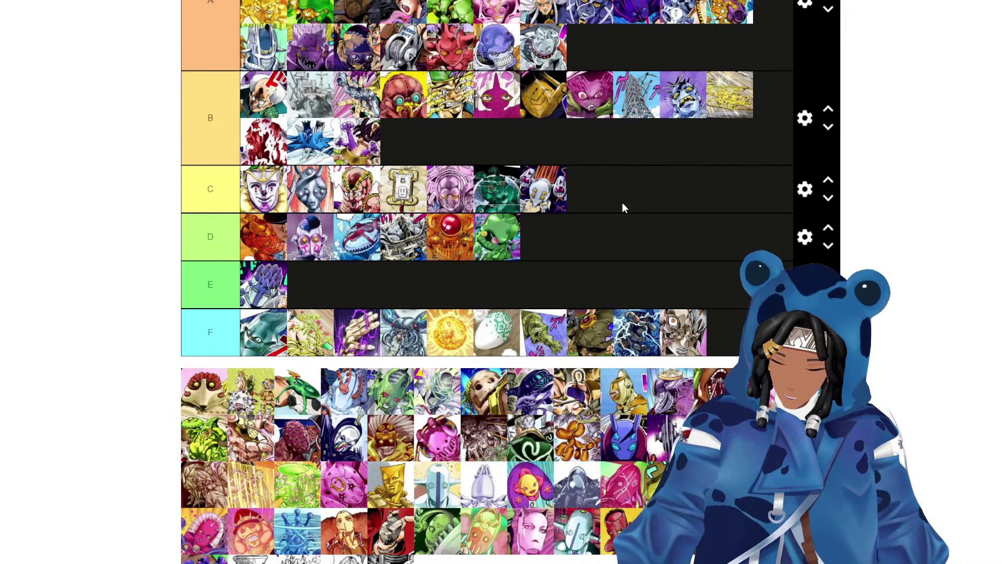
Place the beige stand with the red eyes last in E and the small-figures stand on yellow-green last in B.
{"action": "scroll", "coordinate": [642, 192], "scroll_direction": "up", "scroll_amount": 1}
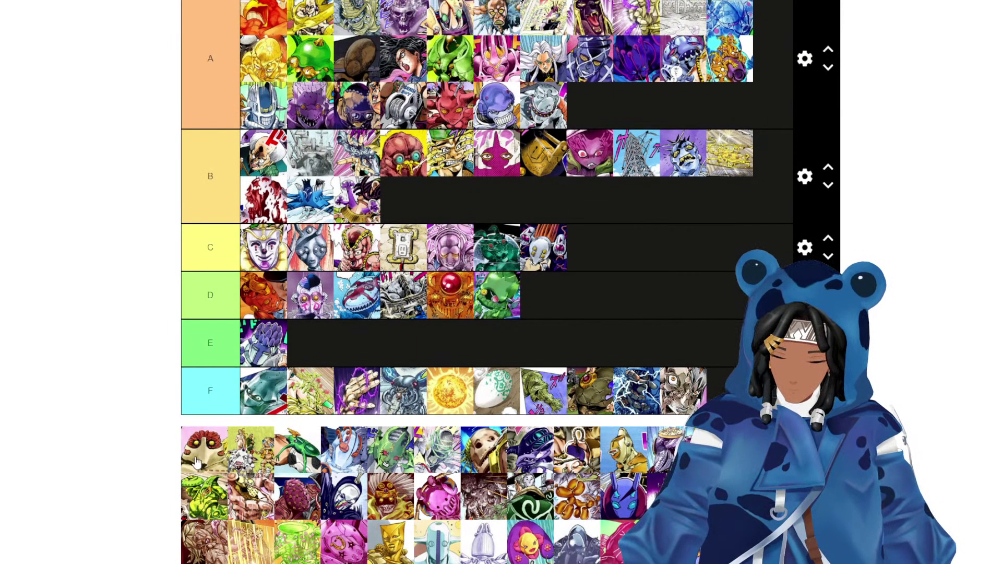
{"action": "left_click_drag", "start_coordinate": [196, 462], "coordinate": [583, 336]}
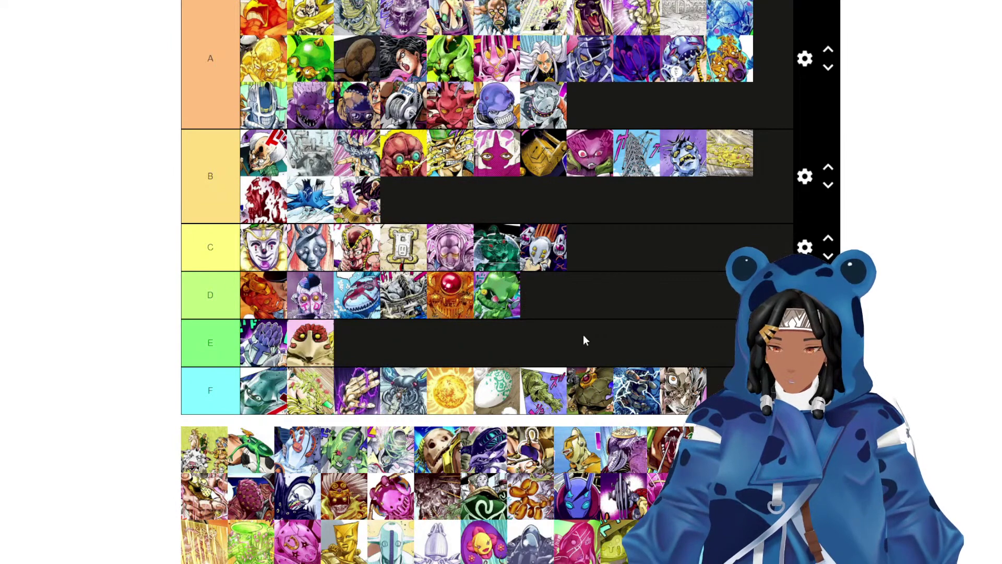
{"action": "scroll", "coordinate": [522, 365], "scroll_direction": "down", "scroll_amount": 2}
{"action": "scroll", "coordinate": [481, 385], "scroll_direction": "up", "scroll_amount": 3}
{"action": "scroll", "coordinate": [482, 386], "scroll_direction": "up", "scroll_amount": 1}
{"action": "left_click_drag", "start_coordinate": [203, 506], "coordinate": [455, 297]}
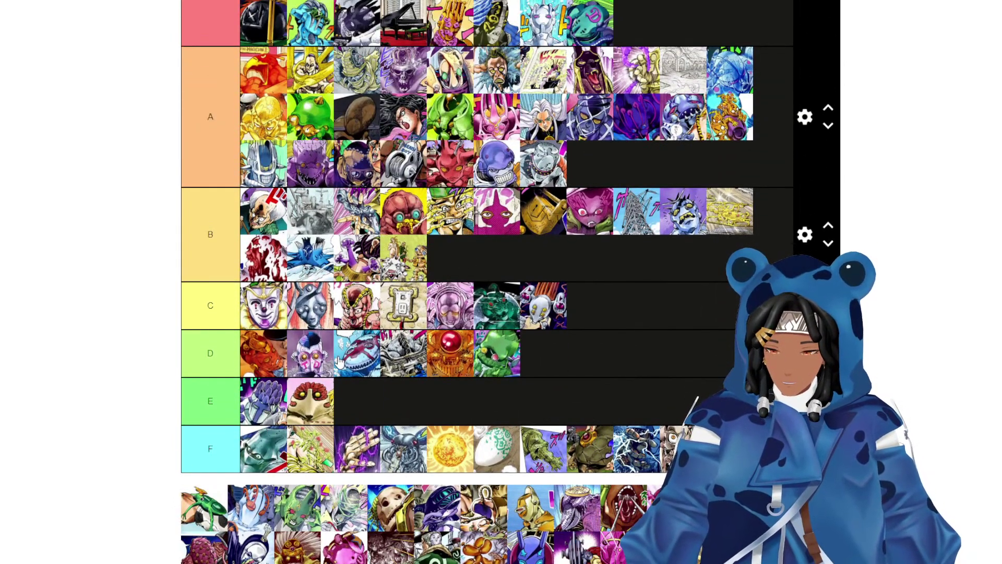
{"action": "scroll", "coordinate": [502, 308], "scroll_direction": "down", "scroll_amount": 1}
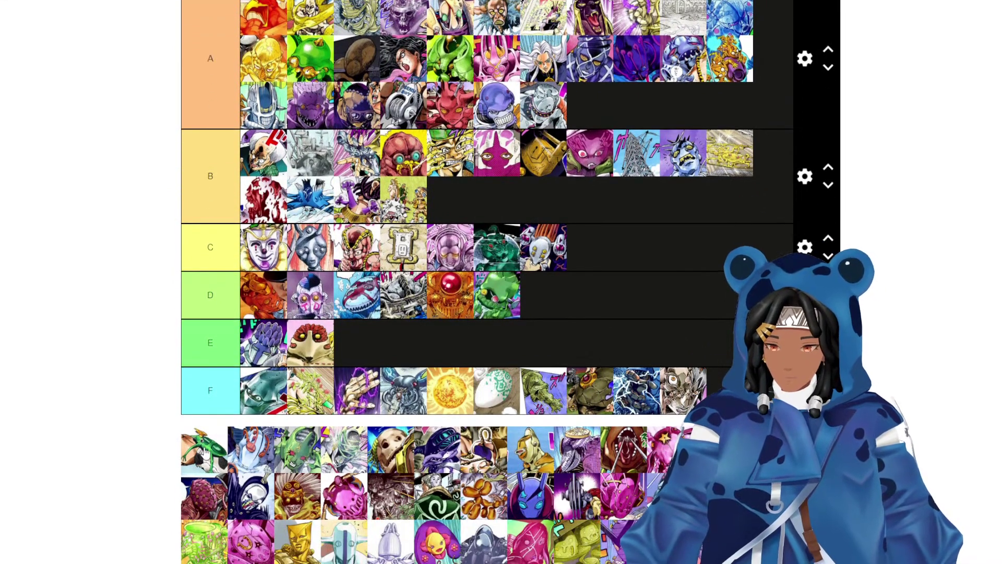
Place the green dragonfly-like stand last in C and the white-and-blue stand with orange markings last in S.
{"action": "left_click_drag", "start_coordinate": [204, 454], "coordinate": [583, 275]}
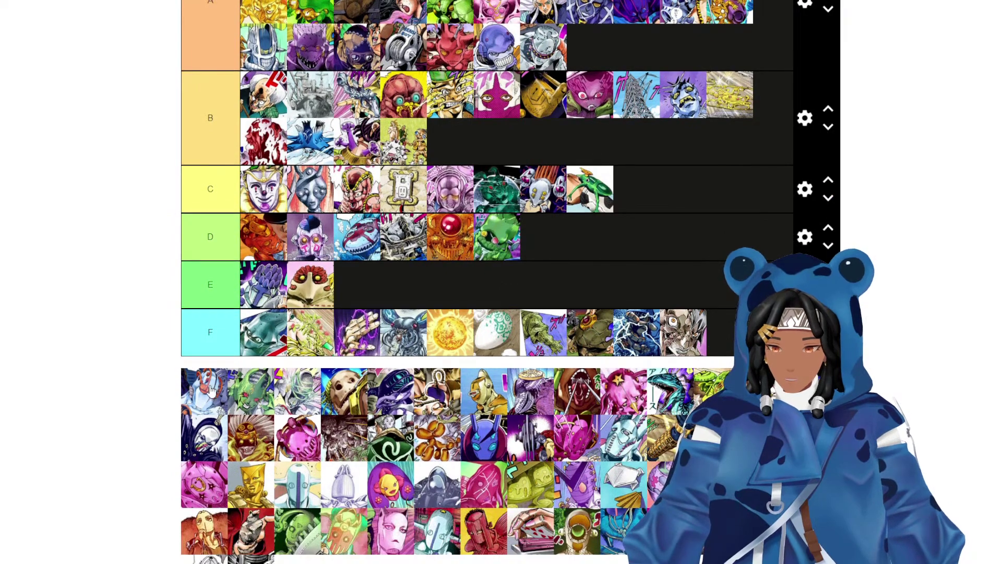
{"action": "scroll", "coordinate": [204, 395], "scroll_direction": "up", "scroll_amount": 5}
{"action": "left_click_drag", "start_coordinate": [204, 395], "coordinate": [666, 156]}
{"action": "scroll", "coordinate": [650, 196], "scroll_direction": "down", "scroll_amount": 4}
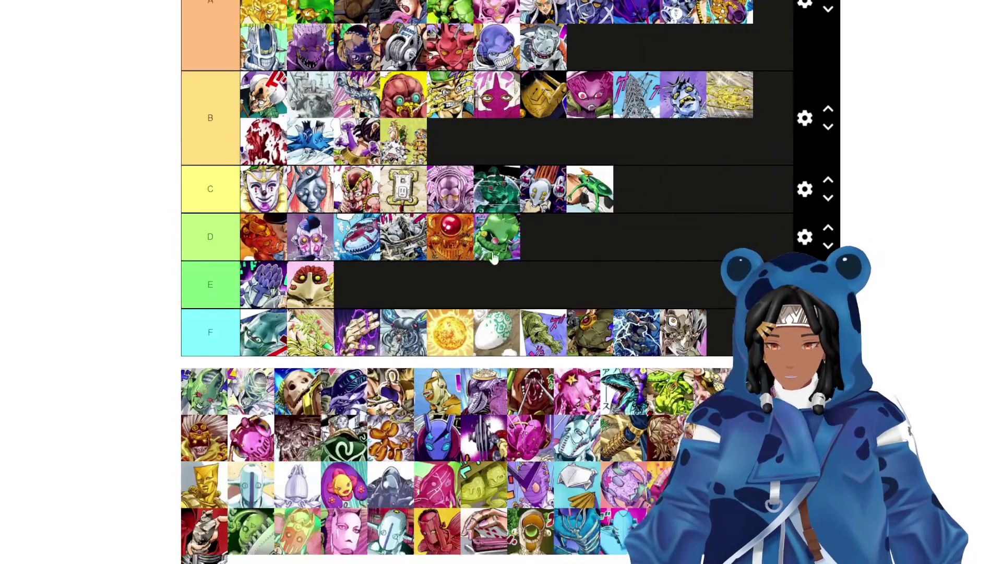
Place the green stand with pink spots and the pale gray-green stand, in that order, last in S.
{"action": "left_click_drag", "start_coordinate": [202, 439], "coordinate": [699, 204]}
{"action": "scroll", "coordinate": [694, 198], "scroll_direction": "up", "scroll_amount": 5}
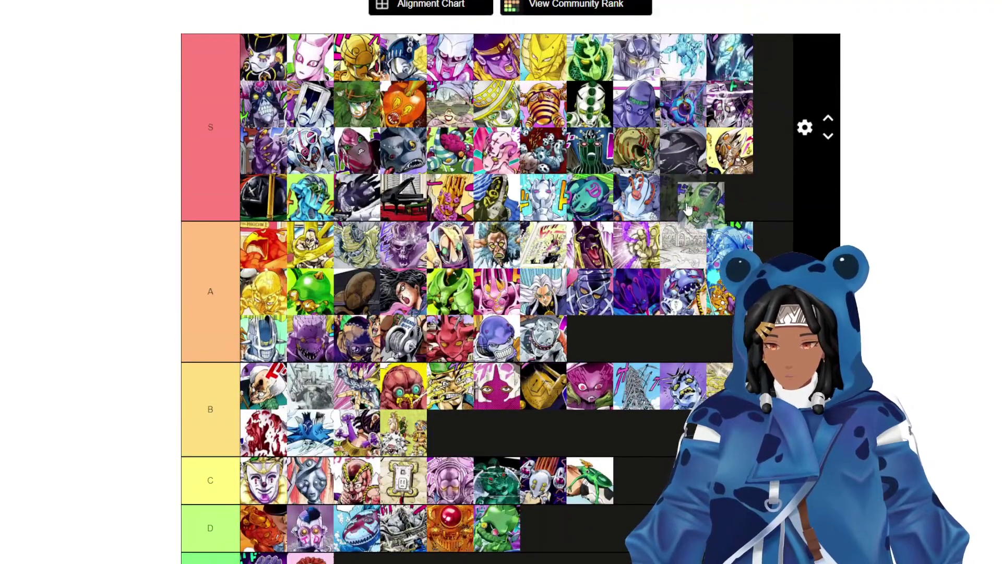
{"action": "scroll", "coordinate": [699, 203], "scroll_direction": "down", "scroll_amount": 5}
{"action": "left_click_drag", "start_coordinate": [204, 449], "coordinate": [751, 148]}
{"action": "scroll", "coordinate": [449, 199], "scroll_direction": "up", "scroll_amount": 3}
{"action": "scroll", "coordinate": [663, 184], "scroll_direction": "down", "scroll_amount": 2}
{"action": "scroll", "coordinate": [659, 190], "scroll_direction": "down", "scroll_amount": 1}
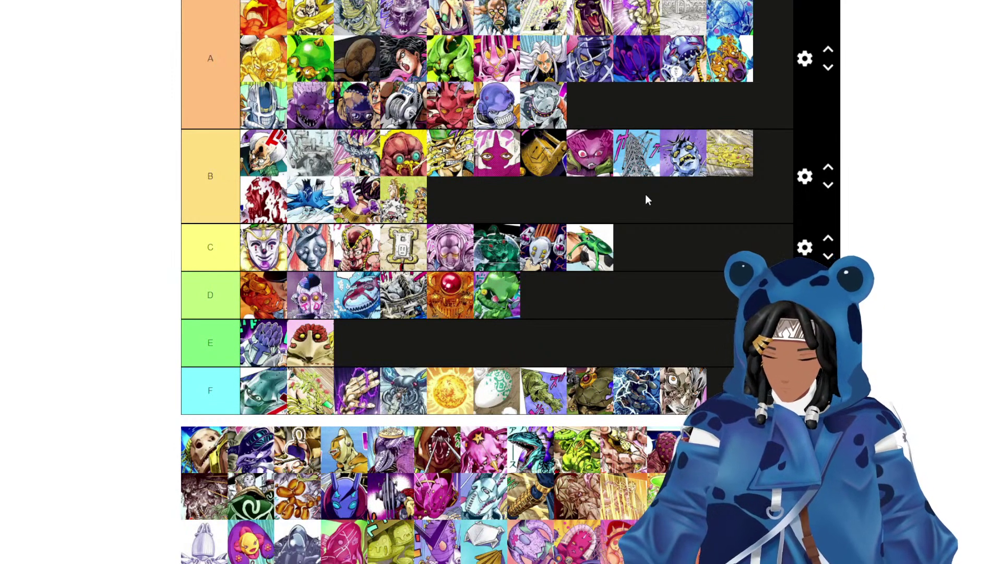
Place the beige beaked skull stand last in S and the dark blue stand last in C.
{"action": "scroll", "coordinate": [605, 215], "scroll_direction": "down", "scroll_amount": 1}
{"action": "scroll", "coordinate": [604, 215], "scroll_direction": "down", "scroll_amount": 1}
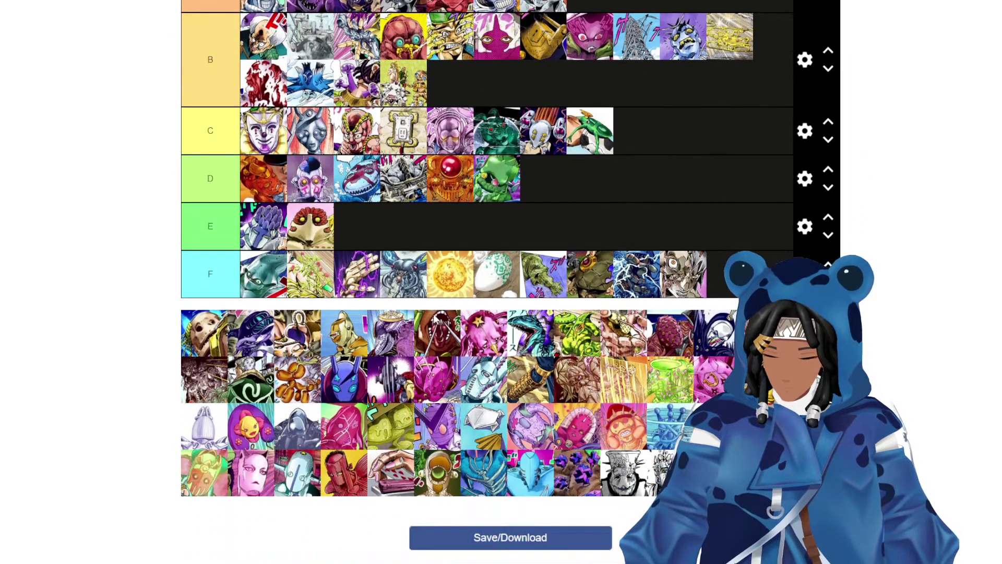
{"action": "left_click_drag", "start_coordinate": [222, 354], "coordinate": [741, 117]}
{"action": "scroll", "coordinate": [522, 235], "scroll_direction": "up", "scroll_amount": 4}
{"action": "scroll", "coordinate": [648, 132], "scroll_direction": "down", "scroll_amount": 4}
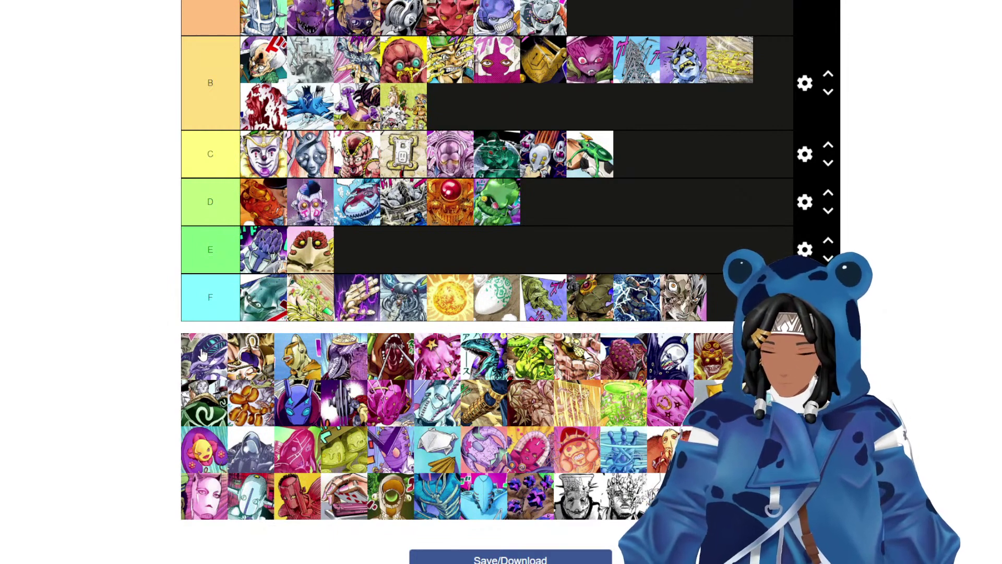
{"action": "left_click_drag", "start_coordinate": [202, 353], "coordinate": [678, 277]}
{"action": "scroll", "coordinate": [454, 215], "scroll_direction": "up", "scroll_amount": 2}
{"action": "scroll", "coordinate": [491, 342], "scroll_direction": "down", "scroll_amount": 4}
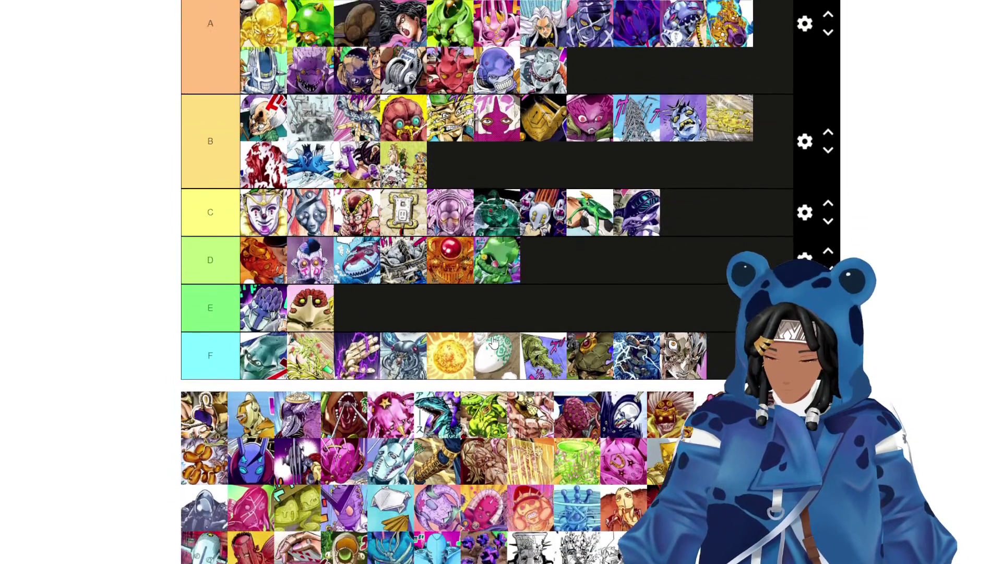
Place the brown stand with the dark purple chest right after the beaked skull stand in S.
{"action": "scroll", "coordinate": [491, 342], "scroll_direction": "up", "scroll_amount": 1}
{"action": "scroll", "coordinate": [491, 342], "scroll_direction": "up", "scroll_amount": 2}
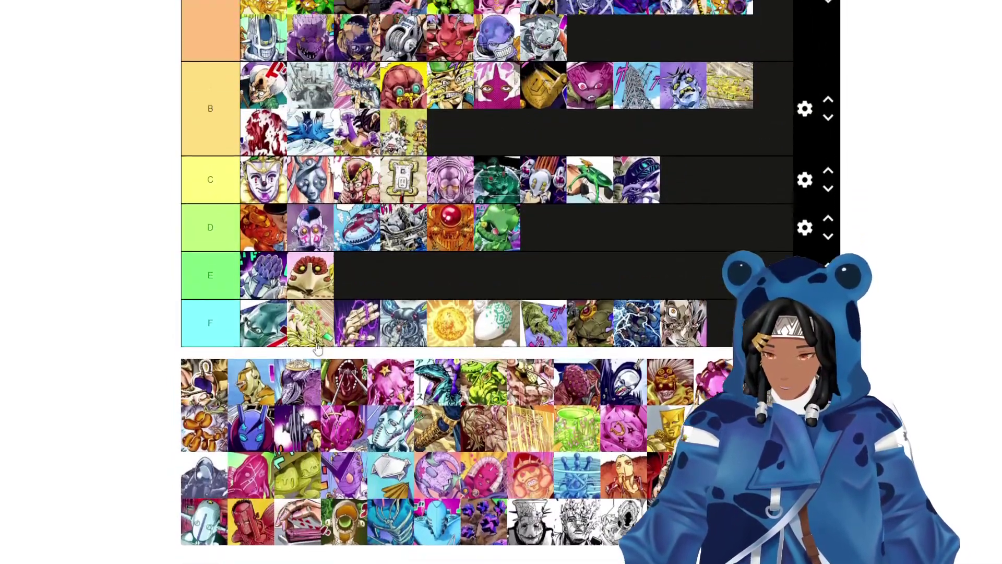
{"action": "scroll", "coordinate": [481, 373], "scroll_direction": "up", "scroll_amount": 4}
{"action": "left_click_drag", "start_coordinate": [205, 422], "coordinate": [628, 168]}
{"action": "scroll", "coordinate": [614, 171], "scroll_direction": "down", "scroll_amount": 3}
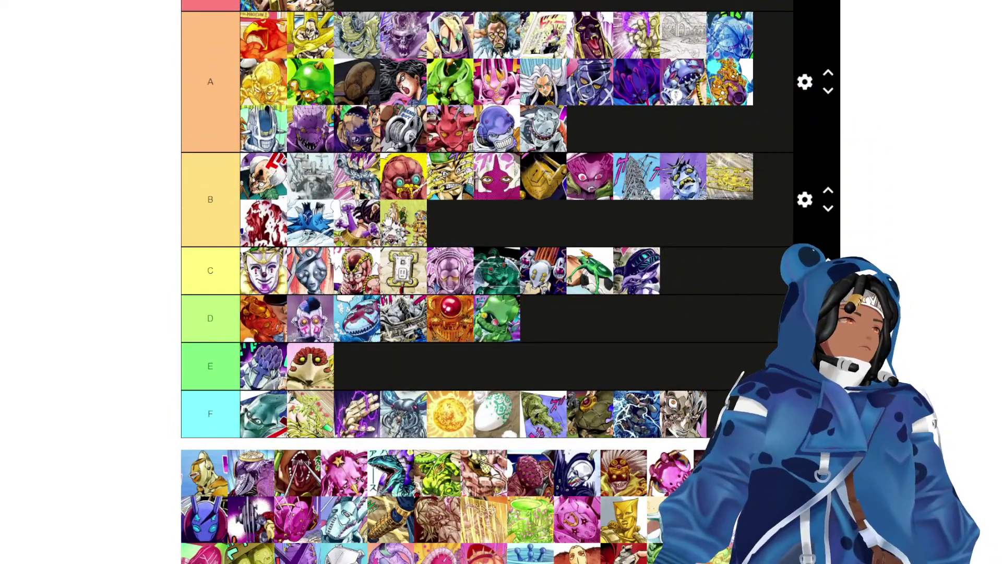
Place the gold armored stand last in B, after first trying it in D.
{"action": "scroll", "coordinate": [254, 349], "scroll_direction": "down", "scroll_amount": 1}
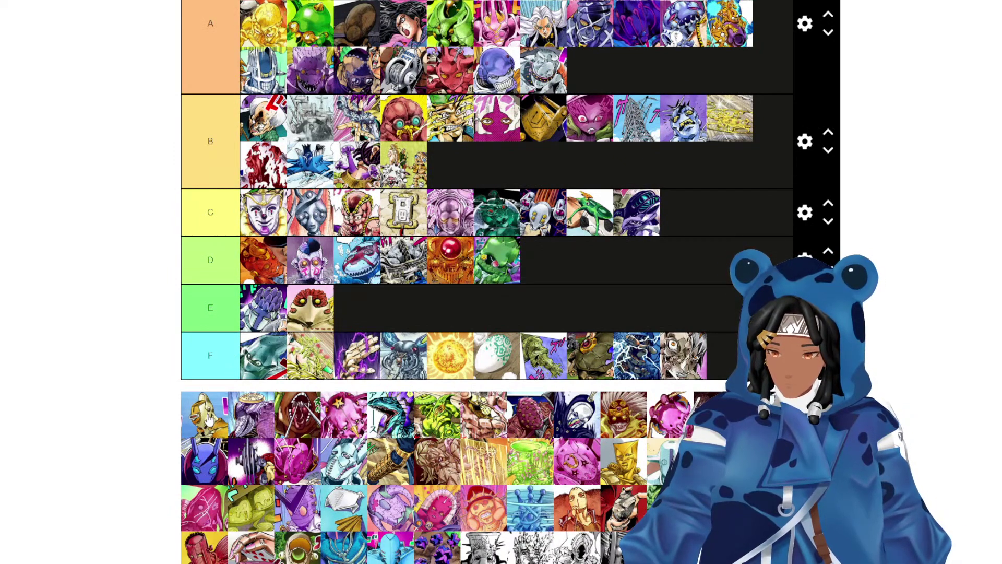
{"action": "left_click_drag", "start_coordinate": [209, 417], "coordinate": [701, 265]}
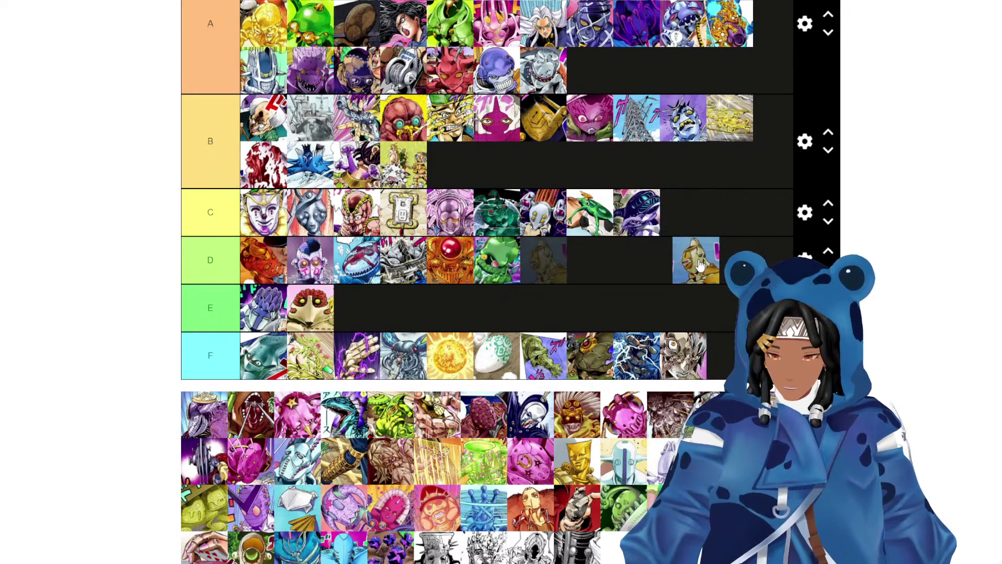
{"action": "left_click_drag", "start_coordinate": [701, 256], "coordinate": [646, 160]}
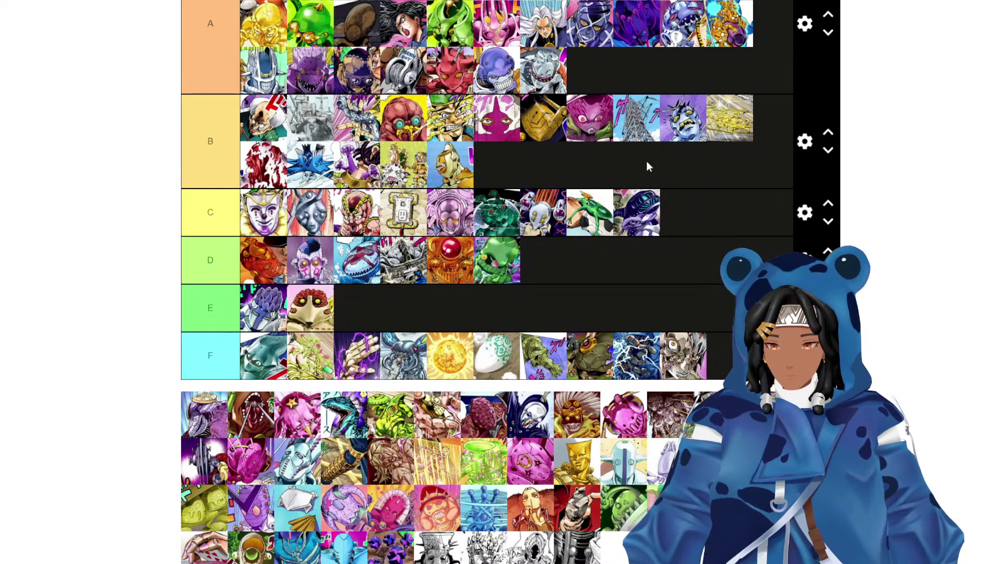
Place the purple stand with the flat crown-like top last in S.
{"action": "scroll", "coordinate": [646, 161], "scroll_direction": "down", "scroll_amount": 1}
{"action": "scroll", "coordinate": [590, 157], "scroll_direction": "down", "scroll_amount": 2}
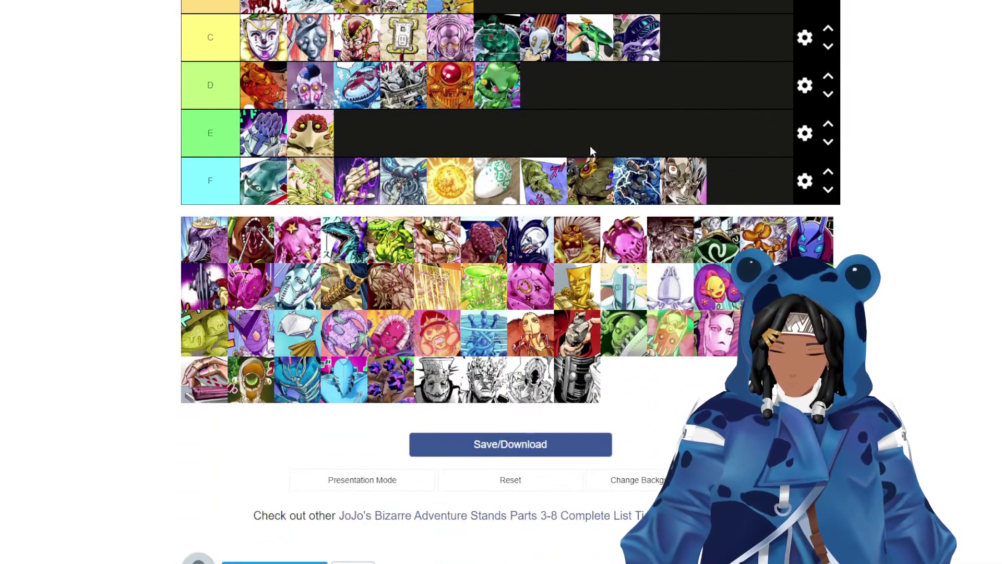
{"action": "scroll", "coordinate": [207, 273], "scroll_direction": "up", "scroll_amount": 2}
{"action": "scroll", "coordinate": [208, 274], "scroll_direction": "up", "scroll_amount": 1}
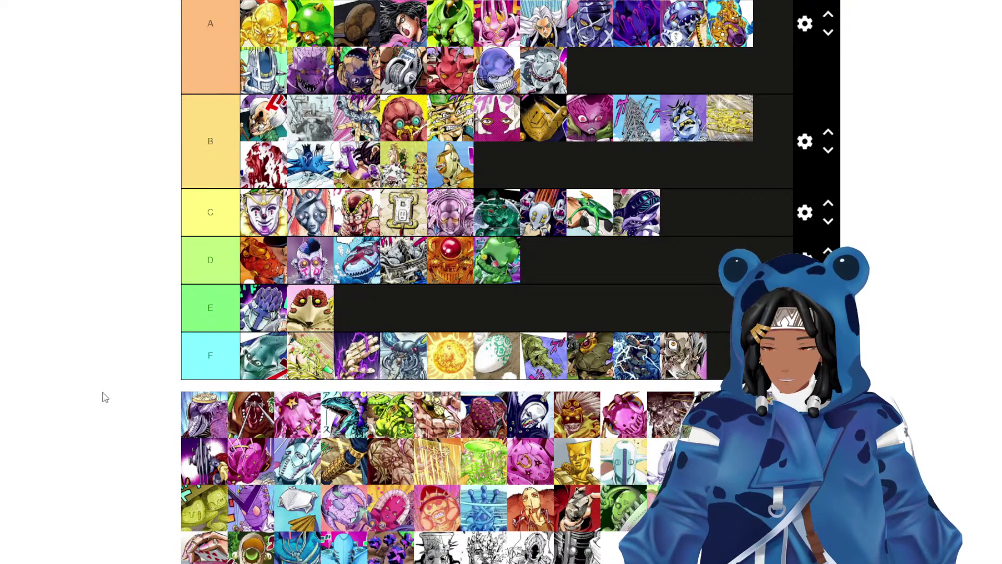
{"action": "scroll", "coordinate": [130, 401], "scroll_direction": "up", "scroll_amount": 2}
{"action": "scroll", "coordinate": [167, 447], "scroll_direction": "down", "scroll_amount": 2}
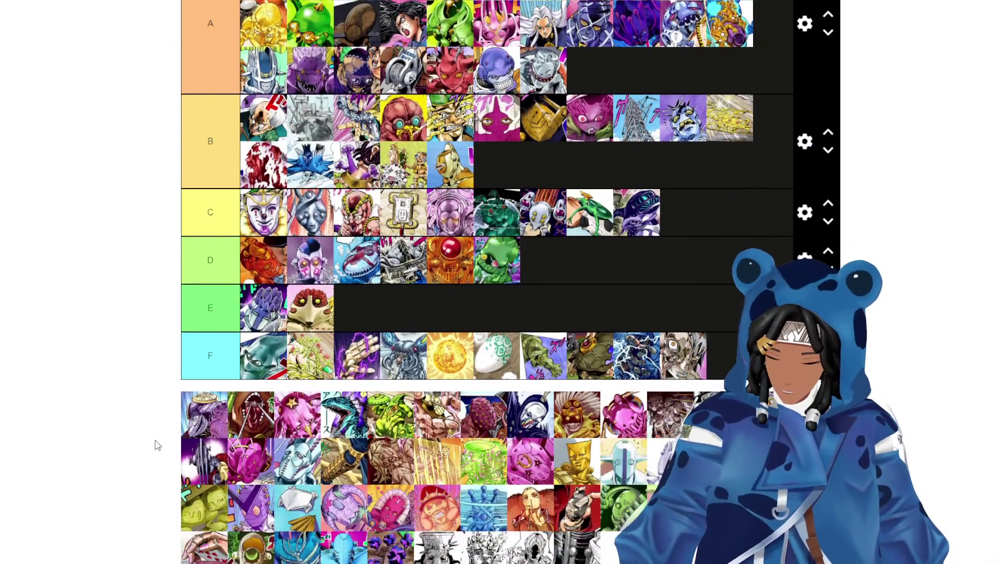
{"action": "scroll", "coordinate": [130, 429], "scroll_direction": "up", "scroll_amount": 1}
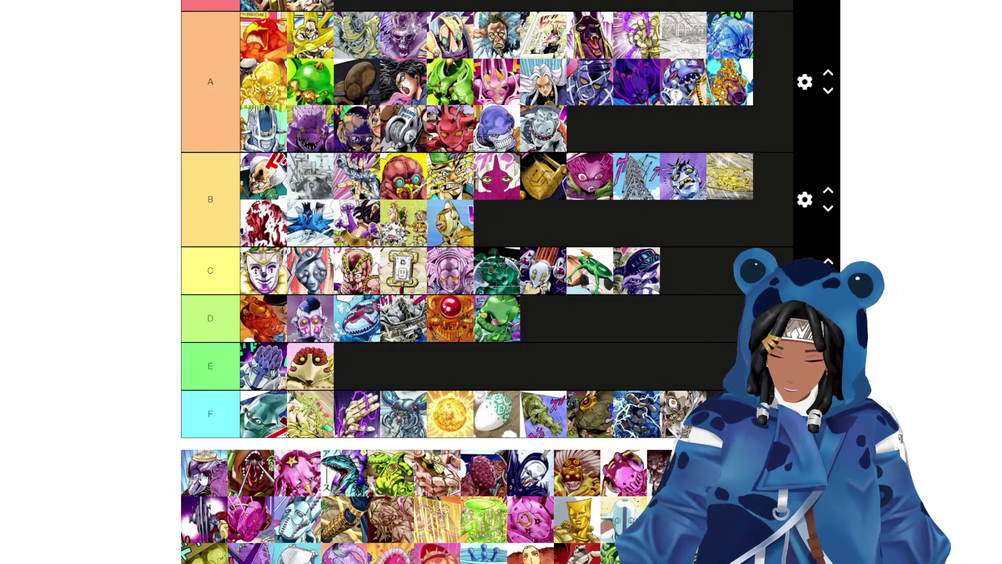
{"action": "left_click_drag", "start_coordinate": [203, 478], "coordinate": [379, 244]}
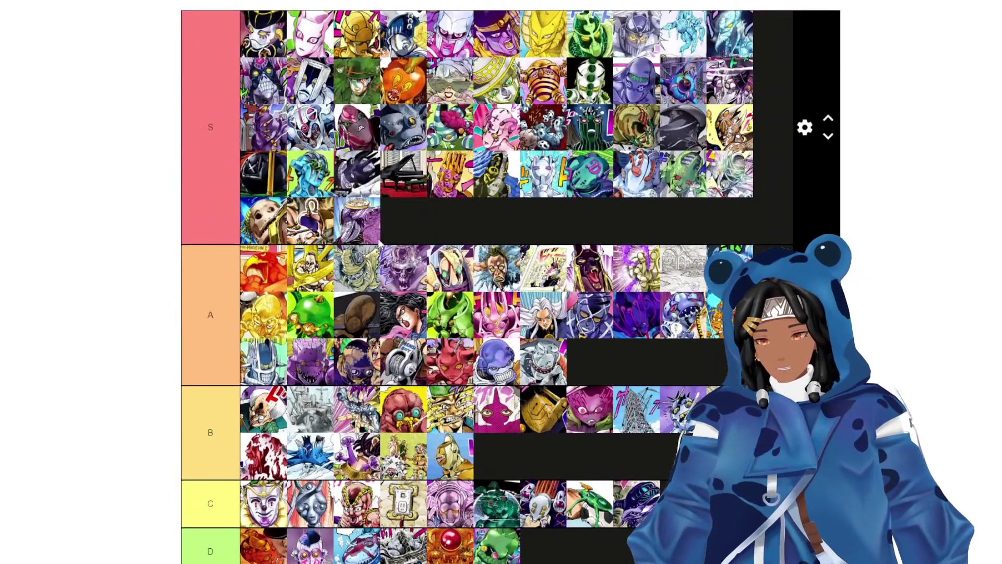
Place the dark red fanged stand last in C and move the gold armored stand from B to right after it.
{"action": "scroll", "coordinate": [313, 392], "scroll_direction": "down", "scroll_amount": 5}
{"action": "scroll", "coordinate": [274, 488], "scroll_direction": "up", "scroll_amount": 1}
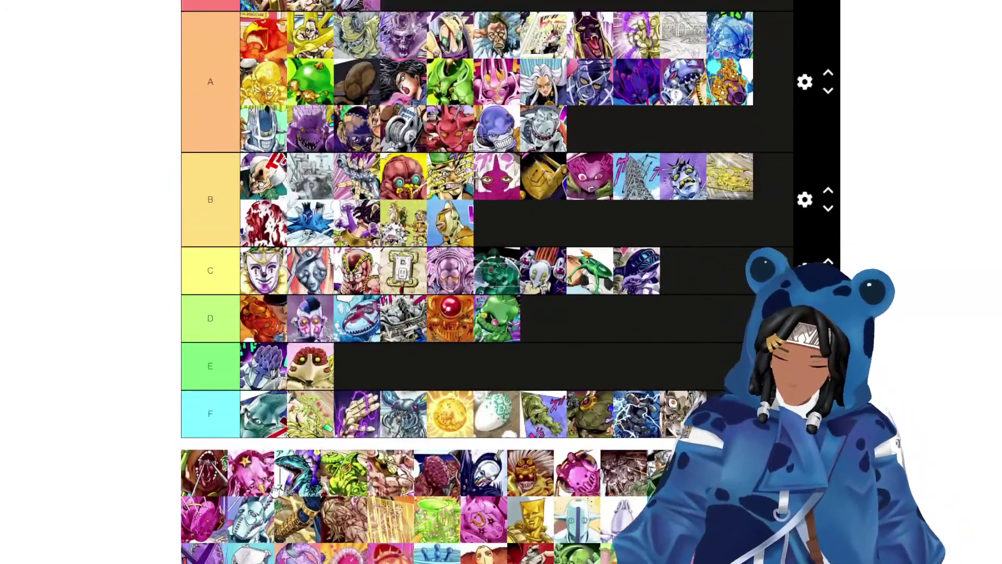
{"action": "left_click_drag", "start_coordinate": [199, 482], "coordinate": [665, 226]}
{"action": "left_click_drag", "start_coordinate": [517, 231], "coordinate": [684, 269]}
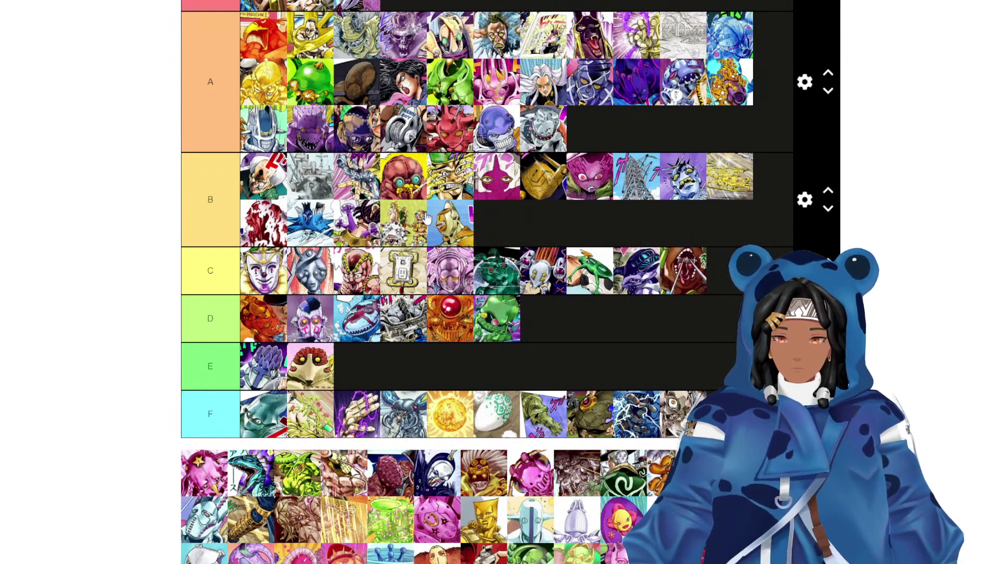
{"action": "left_click_drag", "start_coordinate": [449, 222], "coordinate": [727, 268]}
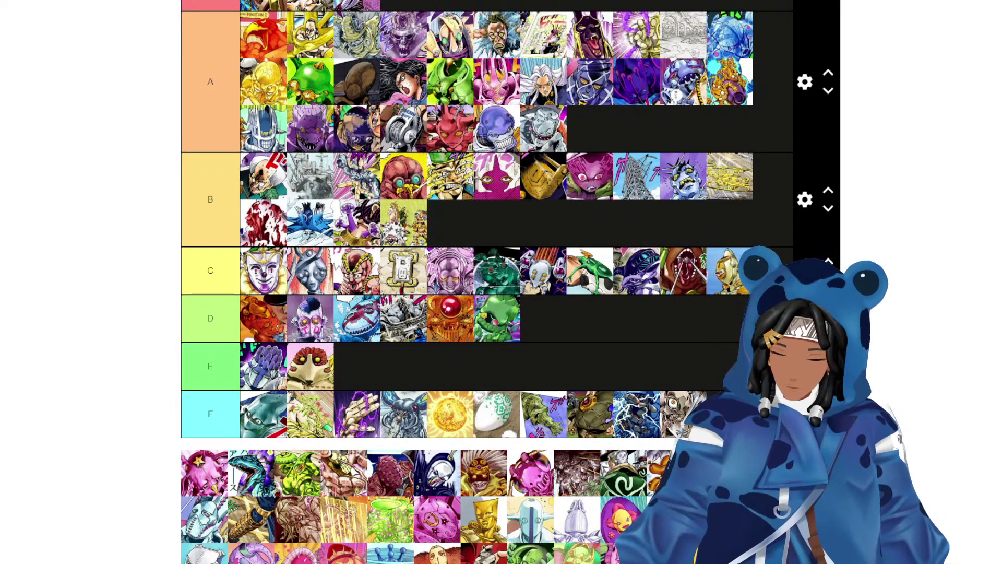
Place the pink stand with the yellow star and the teal dinosaur-like stand, in that order, last in S.
{"action": "scroll", "coordinate": [425, 250], "scroll_direction": "down", "scroll_amount": 1}
{"action": "scroll", "coordinate": [469, 293], "scroll_direction": "up", "scroll_amount": 3}
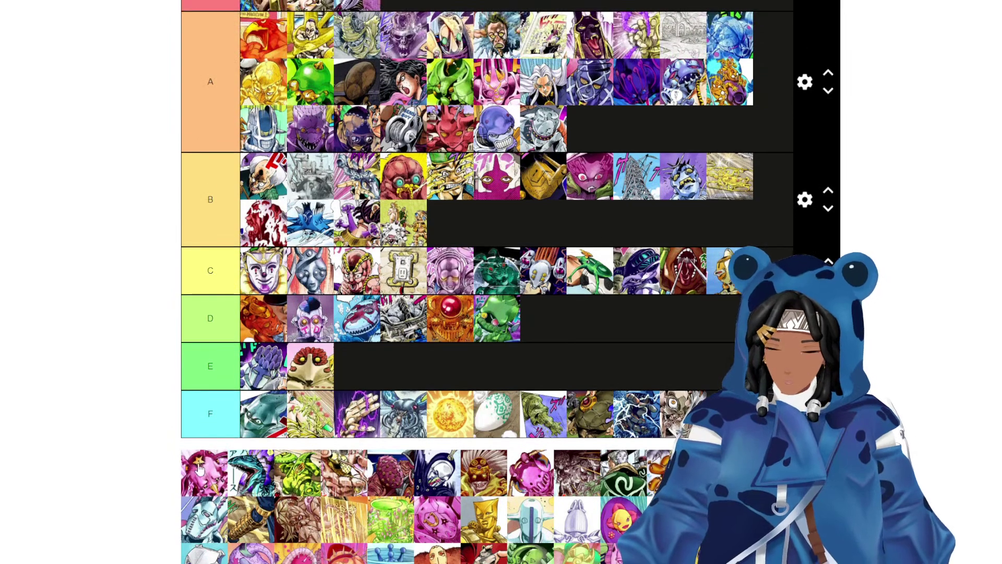
{"action": "left_click_drag", "start_coordinate": [199, 470], "coordinate": [626, 112]}
{"action": "scroll", "coordinate": [417, 313], "scroll_direction": "down", "scroll_amount": 3}
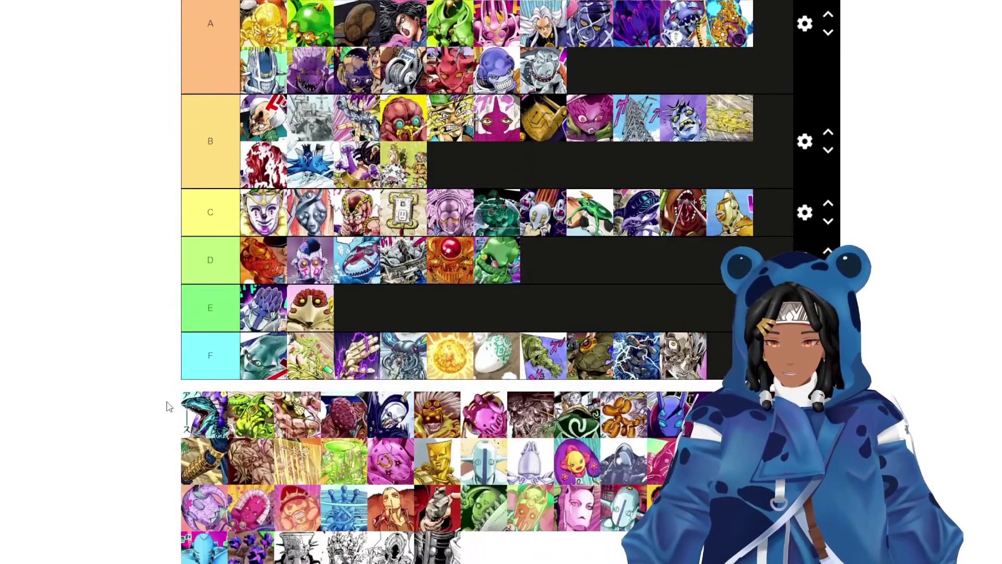
{"action": "scroll", "coordinate": [521, 104], "scroll_direction": "up", "scroll_amount": 4}
{"action": "left_click_drag", "start_coordinate": [206, 420], "coordinate": [518, 99]}
{"action": "scroll", "coordinate": [271, 261], "scroll_direction": "down", "scroll_amount": 5}
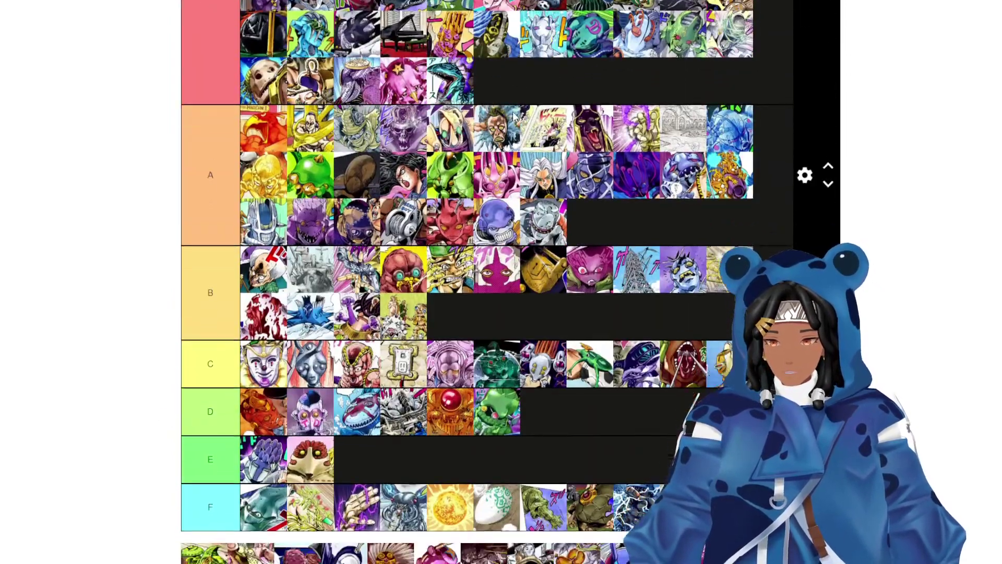
Place the muscular tan stand last in B and the dark red bumpy stand in S.
{"action": "scroll", "coordinate": [206, 326], "scroll_direction": "up", "scroll_amount": 1}
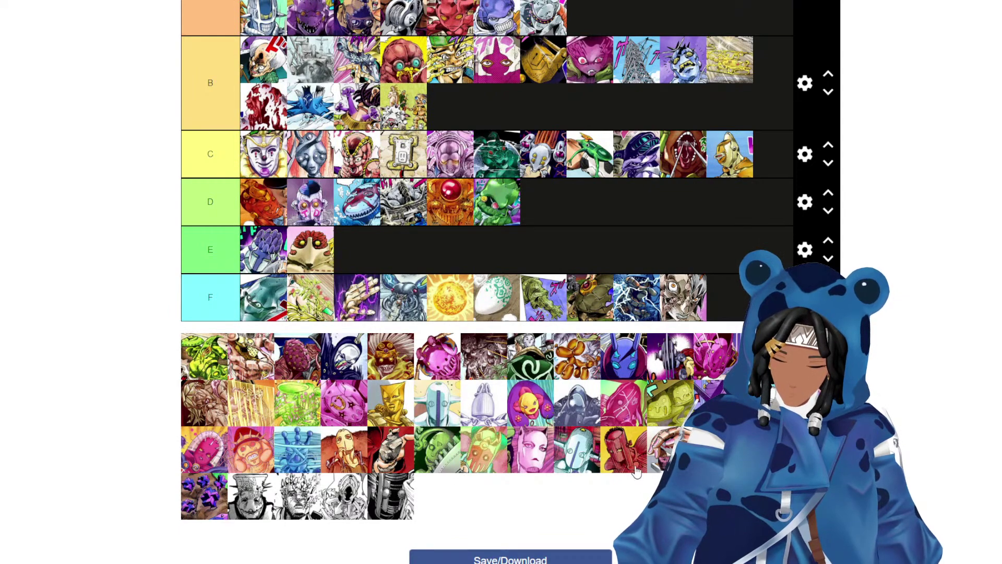
{"action": "scroll", "coordinate": [636, 471], "scroll_direction": "down", "scroll_amount": 3}
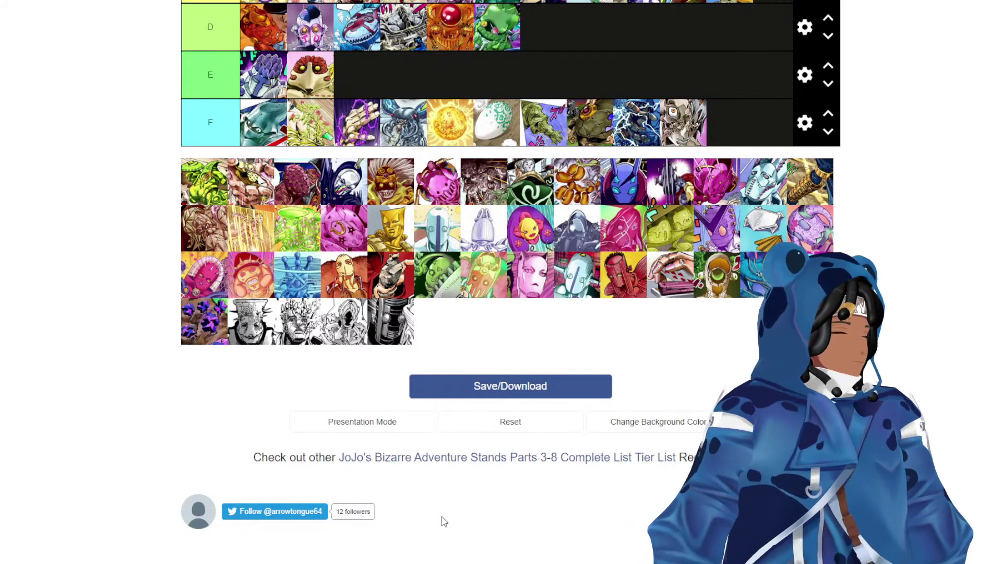
{"action": "scroll", "coordinate": [418, 530], "scroll_direction": "up", "scroll_amount": 2}
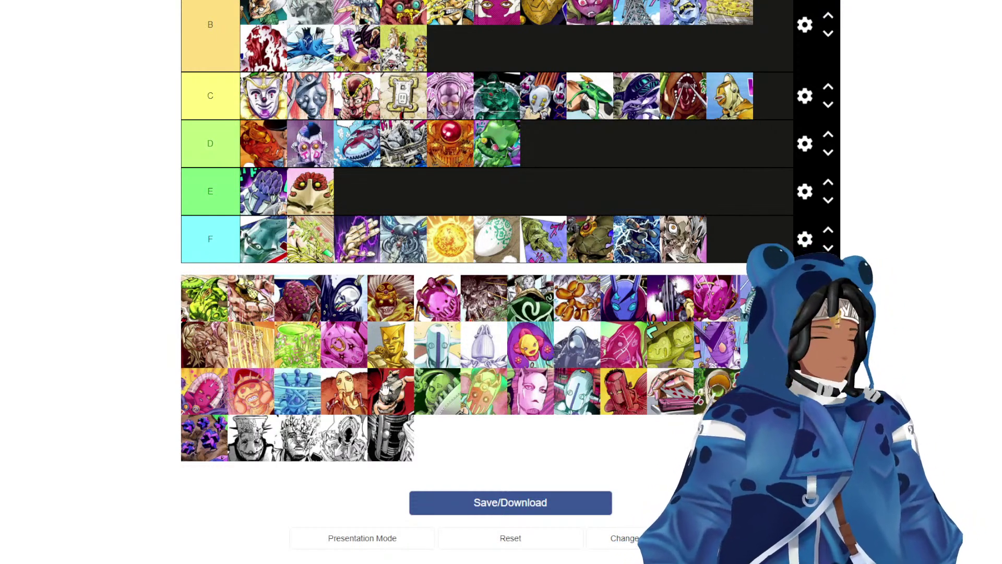
{"action": "scroll", "coordinate": [305, 347], "scroll_direction": "up", "scroll_amount": 3}
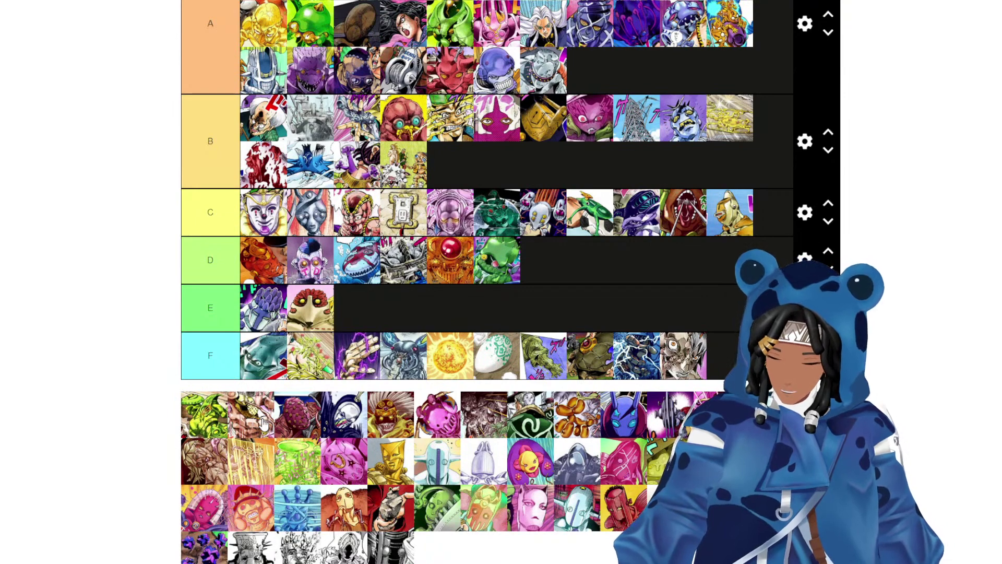
{"action": "left_click_drag", "start_coordinate": [264, 423], "coordinate": [463, 180]}
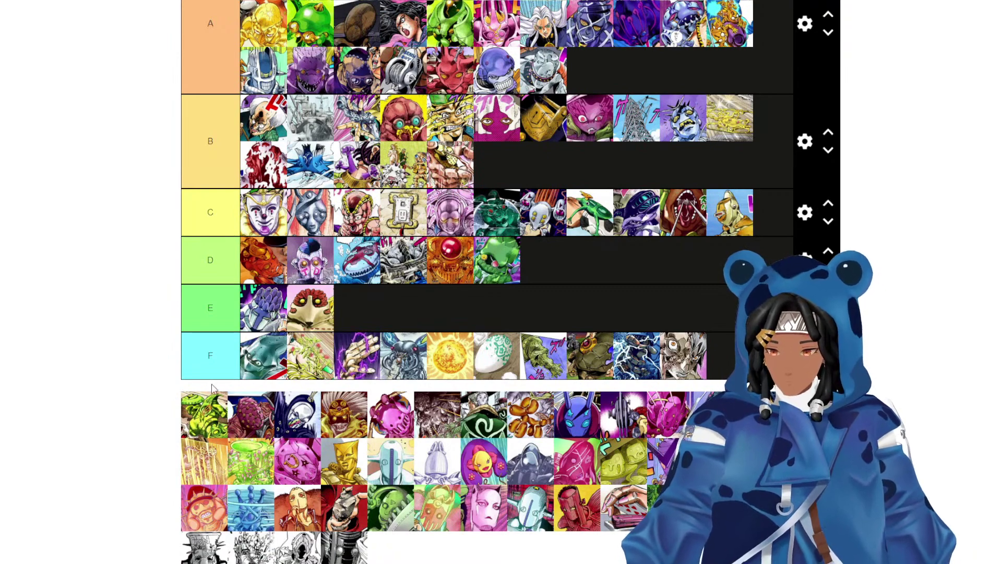
{"action": "left_click_drag", "start_coordinate": [251, 419], "coordinate": [653, 196]}
{"action": "scroll", "coordinate": [653, 199], "scroll_direction": "up", "scroll_amount": 5}
{"action": "scroll", "coordinate": [652, 195], "scroll_direction": "down", "scroll_amount": 8}
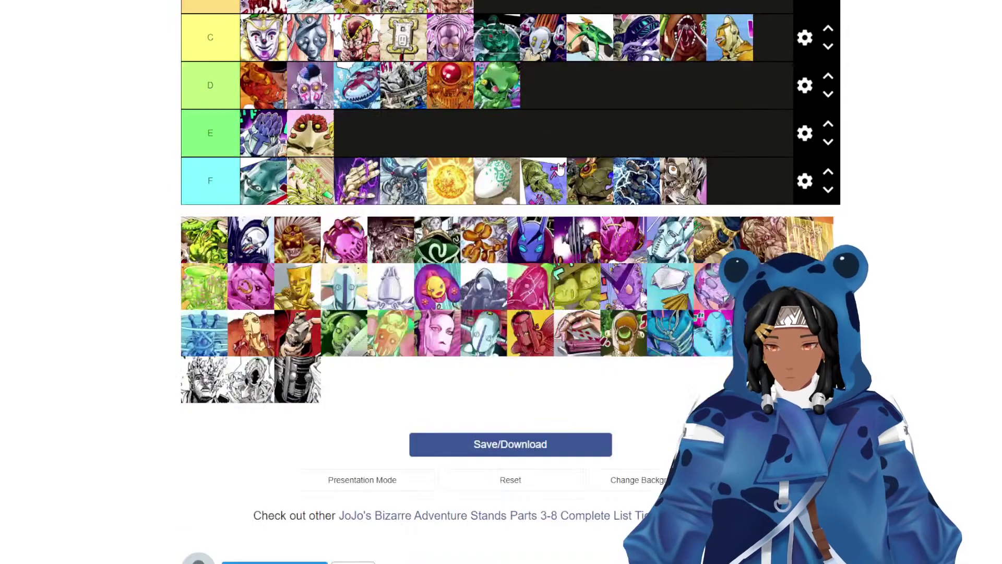
Place the white-and-navy hooded stand in the S tier and the brown-haired masked stand in the B tier.
{"action": "scroll", "coordinate": [224, 298], "scroll_direction": "up", "scroll_amount": 1}
{"action": "left_click_drag", "start_coordinate": [250, 298], "coordinate": [600, 166]}
{"action": "scroll", "coordinate": [522, 198], "scroll_direction": "up", "scroll_amount": 8}
{"action": "scroll", "coordinate": [600, 166], "scroll_direction": "down", "scroll_amount": 5}
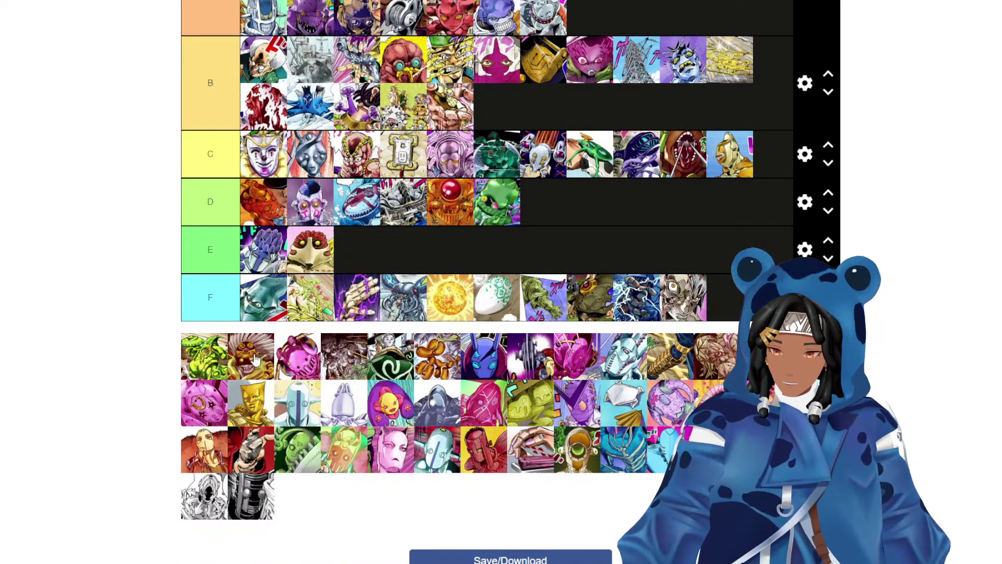
{"action": "left_click_drag", "start_coordinate": [259, 356], "coordinate": [234, 368]}
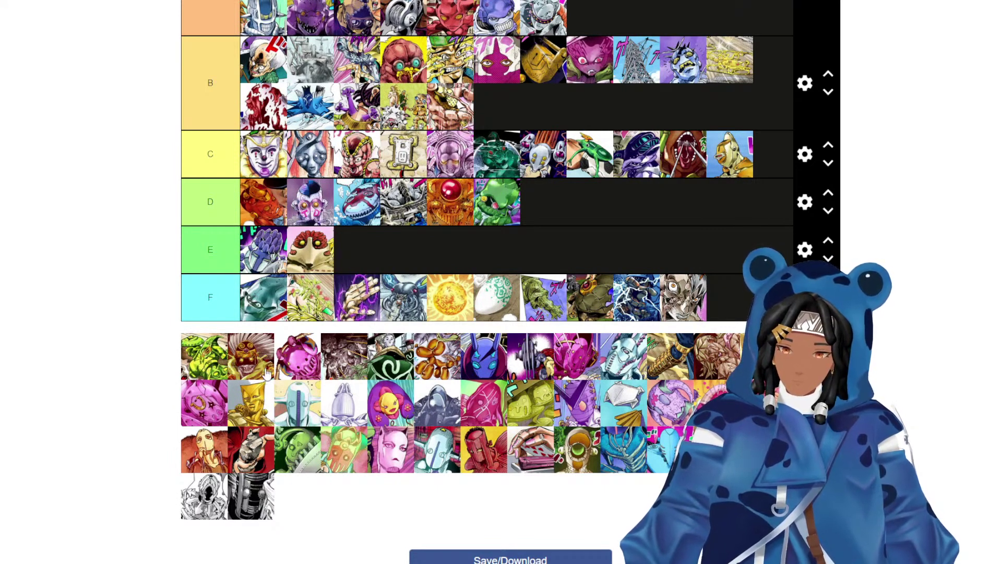
{"action": "left_click_drag", "start_coordinate": [266, 371], "coordinate": [474, 103]}
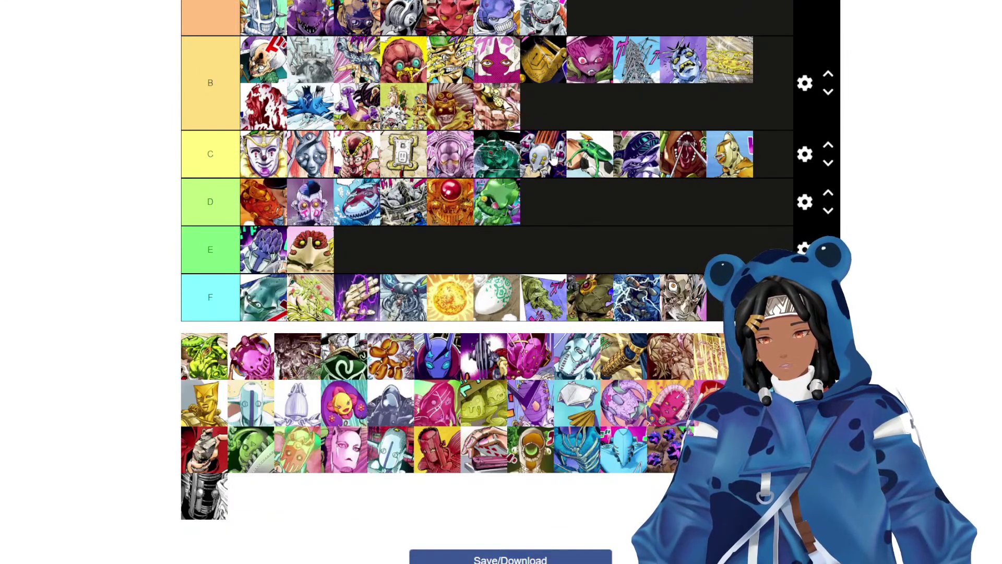
Place the round pink stand and the green-and-black hooded stand from the unranked images in the S tier.
{"action": "scroll", "coordinate": [291, 354], "scroll_direction": "down", "scroll_amount": 1}
{"action": "scroll", "coordinate": [291, 354], "scroll_direction": "up", "scroll_amount": 2}
{"action": "left_click_drag", "start_coordinate": [246, 421], "coordinate": [459, 172]}
{"action": "scroll", "coordinate": [251, 420], "scroll_direction": "up", "scroll_amount": 4}
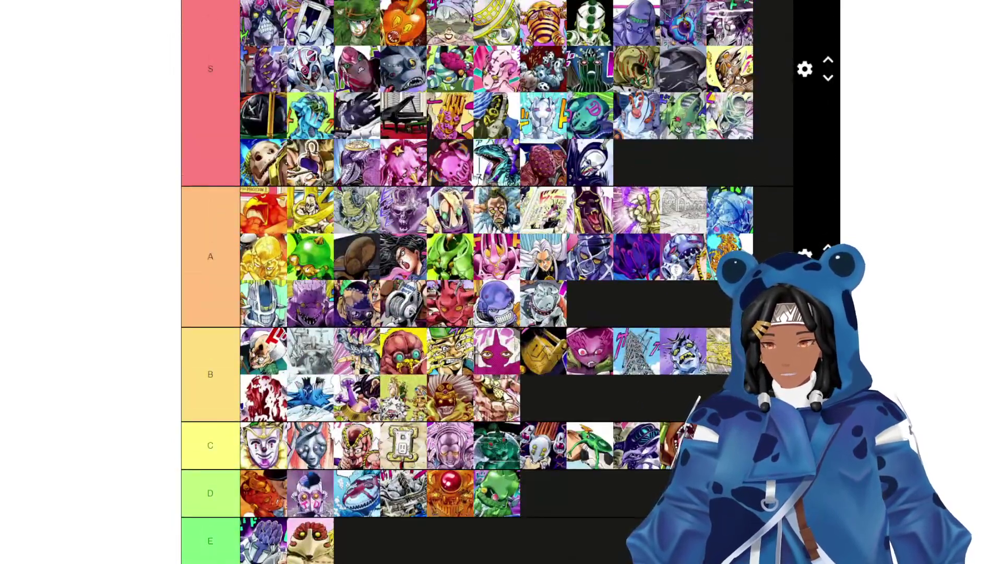
{"action": "scroll", "coordinate": [467, 196], "scroll_direction": "down", "scroll_amount": 4}
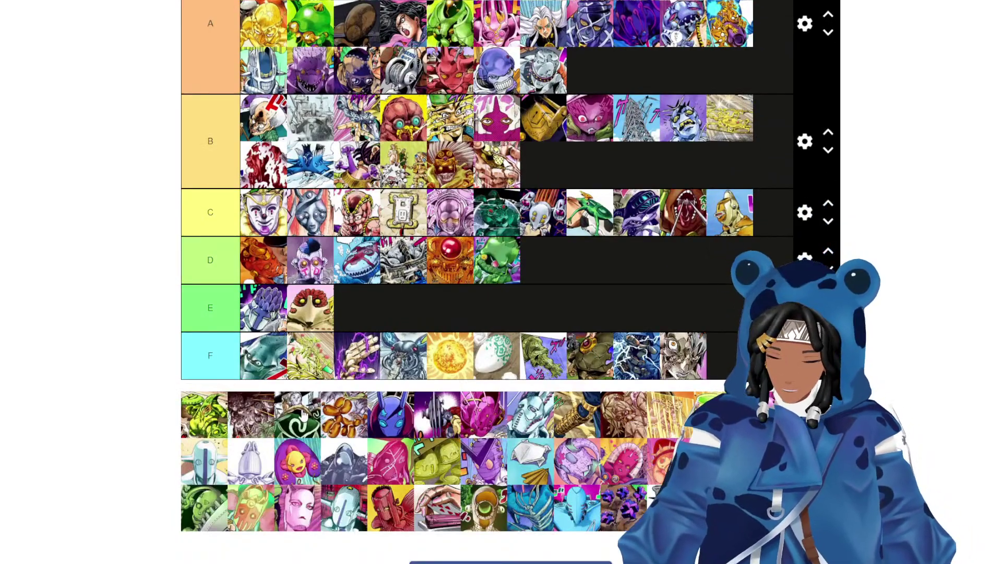
{"action": "scroll", "coordinate": [308, 415], "scroll_direction": "up", "scroll_amount": 3}
{"action": "left_click_drag", "start_coordinate": [304, 415], "coordinate": [607, 156]}
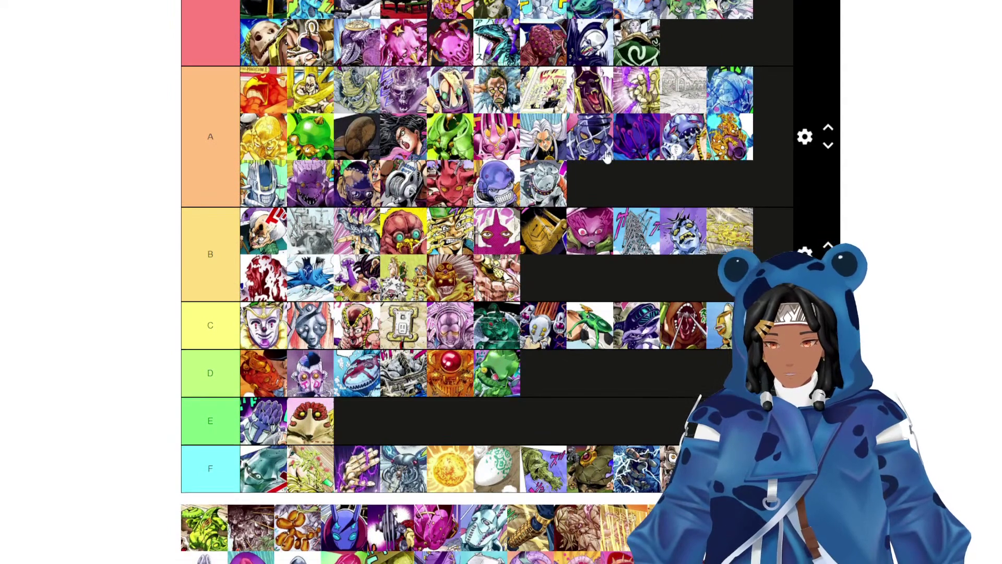
Rank the dark brown stand in the B tier and the orange bean-shaped stand in the C tier.
{"action": "scroll", "coordinate": [606, 159], "scroll_direction": "down", "scroll_amount": 2}
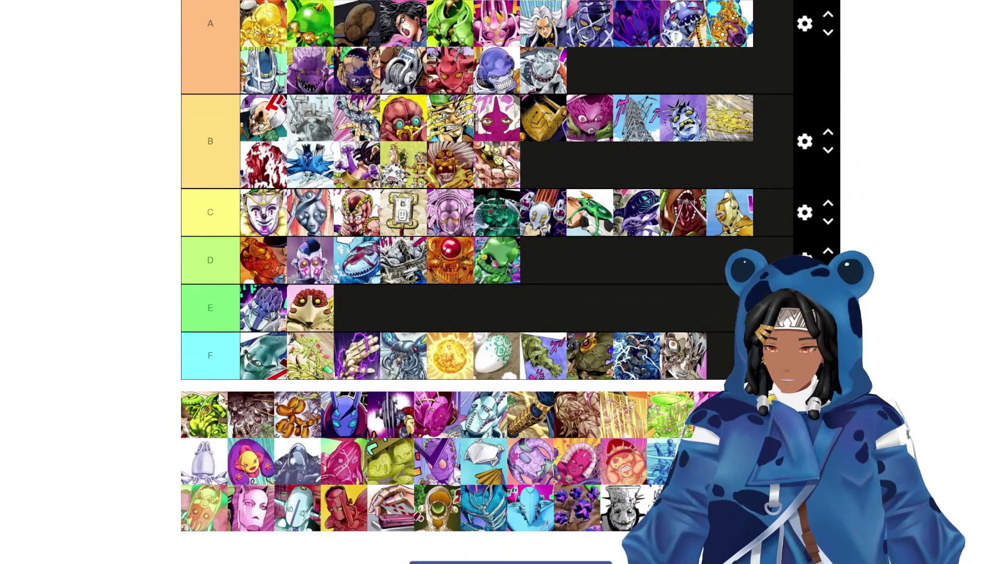
{"action": "mouse_move", "coordinate": [241, 422]}
{"action": "left_mouse_down"}
{"action": "mouse_move", "coordinate": [345, 327]}
{"action": "mouse_move", "coordinate": [584, 163]}
{"action": "left_mouse_up"}
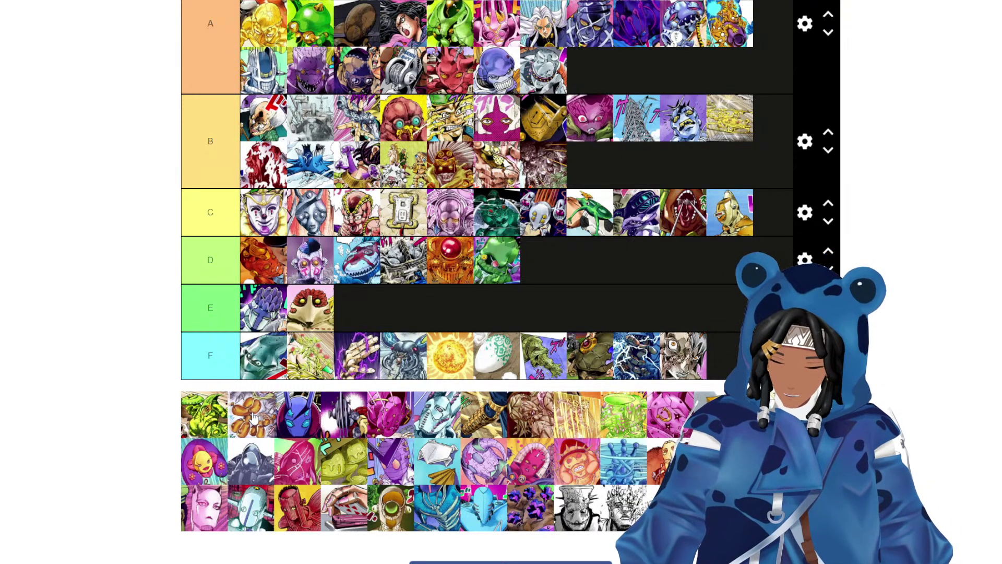
{"action": "left_click_drag", "start_coordinate": [250, 415], "coordinate": [610, 257]}
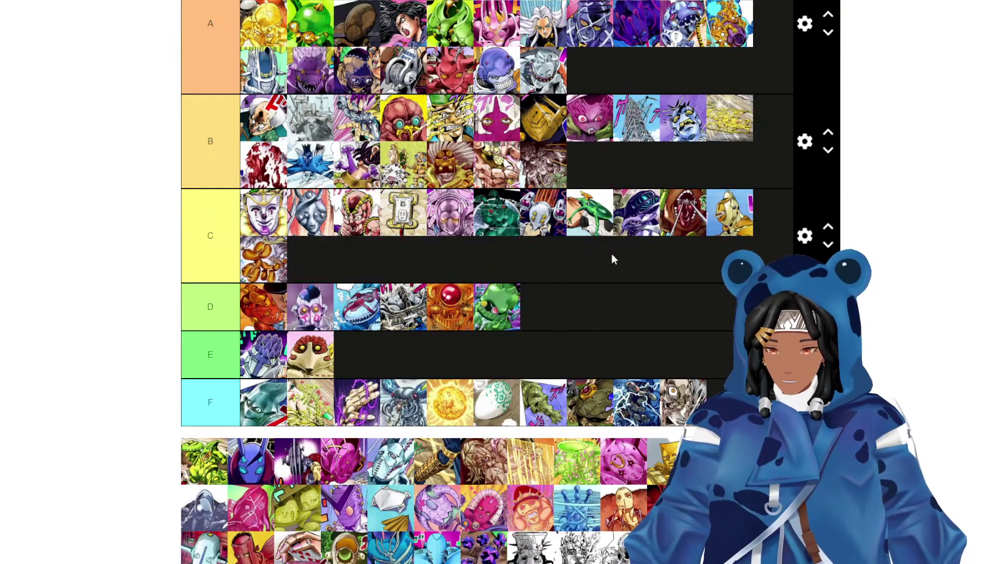
Place the blue horned-mask stand from the unranked images in the S tier.
{"action": "scroll", "coordinate": [547, 284], "scroll_direction": "down", "scroll_amount": 2}
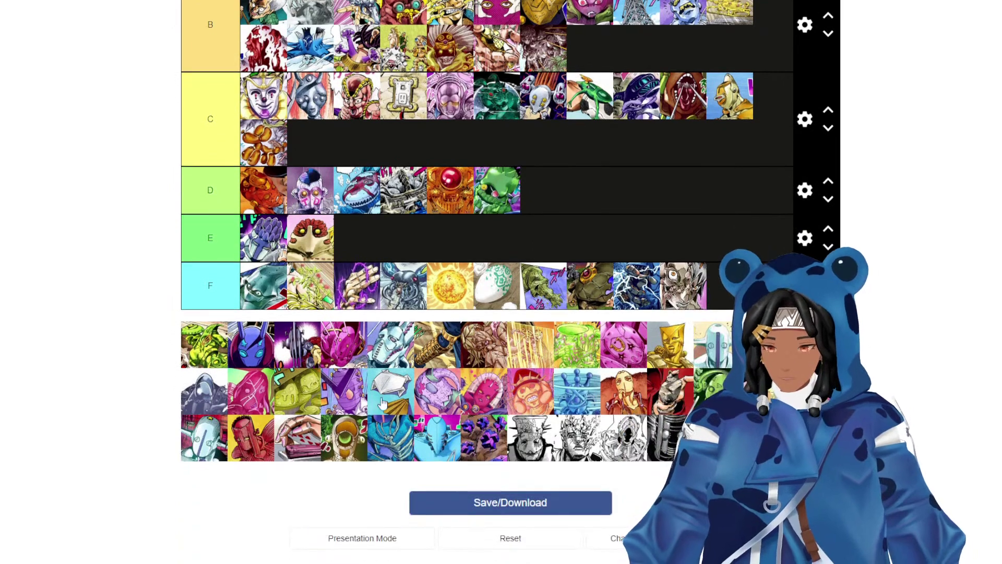
{"action": "scroll", "coordinate": [548, 284], "scroll_direction": "up", "scroll_amount": 2}
{"action": "left_click_drag", "start_coordinate": [250, 461], "coordinate": [689, 109]}
{"action": "scroll", "coordinate": [652, 130], "scroll_direction": "up", "scroll_amount": 4}
{"action": "scroll", "coordinate": [565, 296], "scroll_direction": "down", "scroll_amount": 4}
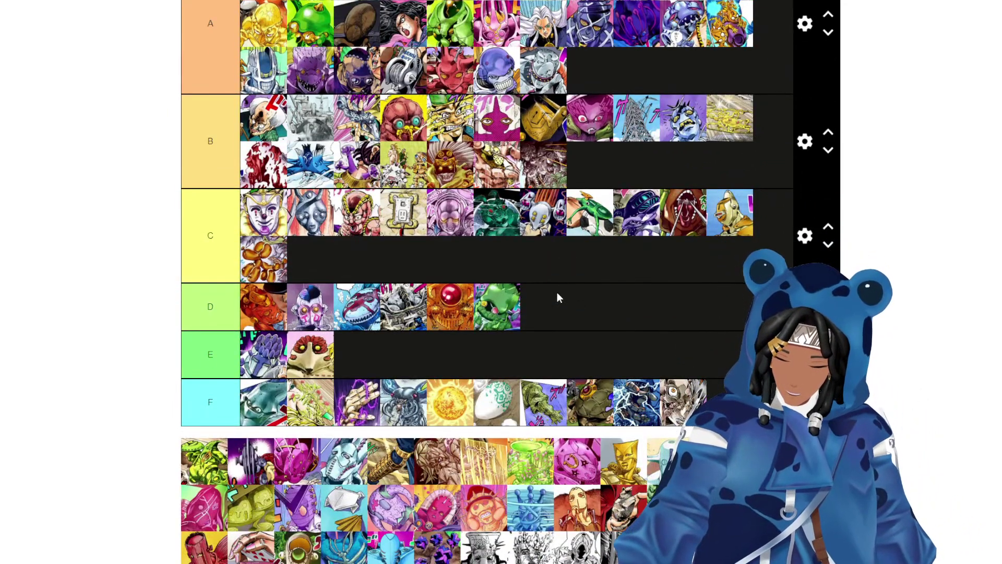
Move the blue horned-mask stand from the S tier to the C tier.
{"action": "scroll", "coordinate": [620, 92], "scroll_direction": "down", "scroll_amount": 1}
{"action": "scroll", "coordinate": [620, 91], "scroll_direction": "up", "scroll_amount": 3}
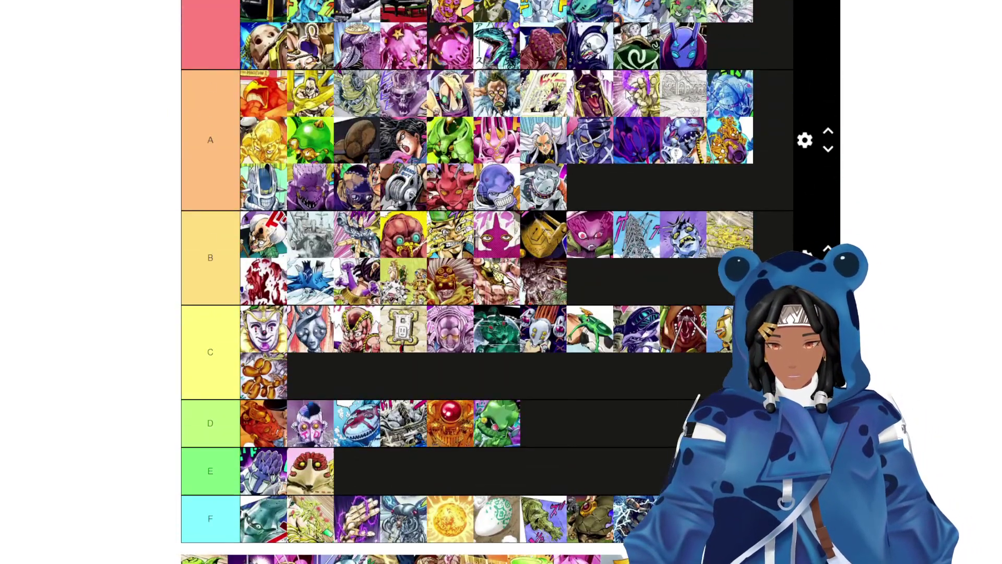
{"action": "mouse_move", "coordinate": [680, 61]}
{"action": "left_mouse_down"}
{"action": "mouse_move", "coordinate": [676, 204]}
{"action": "mouse_move", "coordinate": [726, 135]}
{"action": "mouse_move", "coordinate": [713, 99]}
{"action": "mouse_move", "coordinate": [689, 156]}
{"action": "mouse_move", "coordinate": [694, 195]}
{"action": "mouse_move", "coordinate": [702, 78]}
{"action": "mouse_move", "coordinate": [678, 178]}
{"action": "mouse_move", "coordinate": [704, 70]}
{"action": "mouse_move", "coordinate": [658, 141]}
{"action": "mouse_move", "coordinate": [673, 68]}
{"action": "mouse_move", "coordinate": [687, 75]}
{"action": "mouse_move", "coordinate": [600, 175]}
{"action": "mouse_move", "coordinate": [616, 182]}
{"action": "mouse_move", "coordinate": [698, 54]}
{"action": "left_mouse_up"}
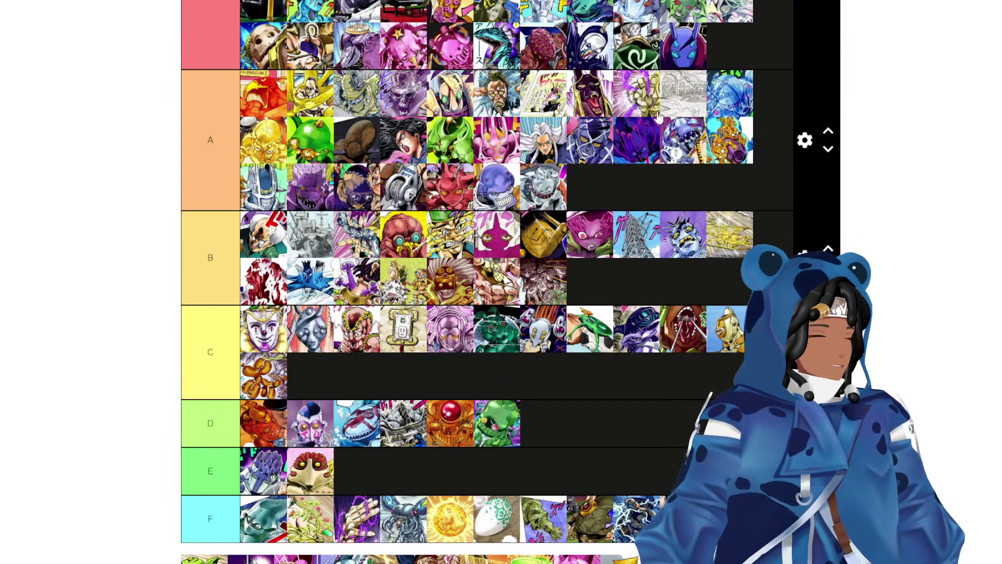
{"action": "scroll", "coordinate": [624, 183], "scroll_direction": "down", "scroll_amount": 4}
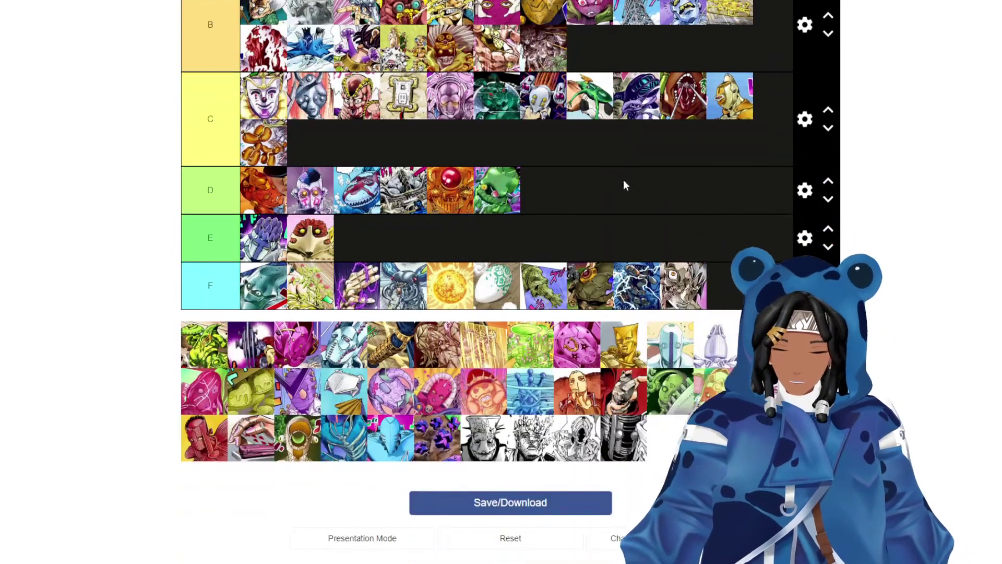
{"action": "scroll", "coordinate": [329, 430], "scroll_direction": "up", "scroll_amount": 2}
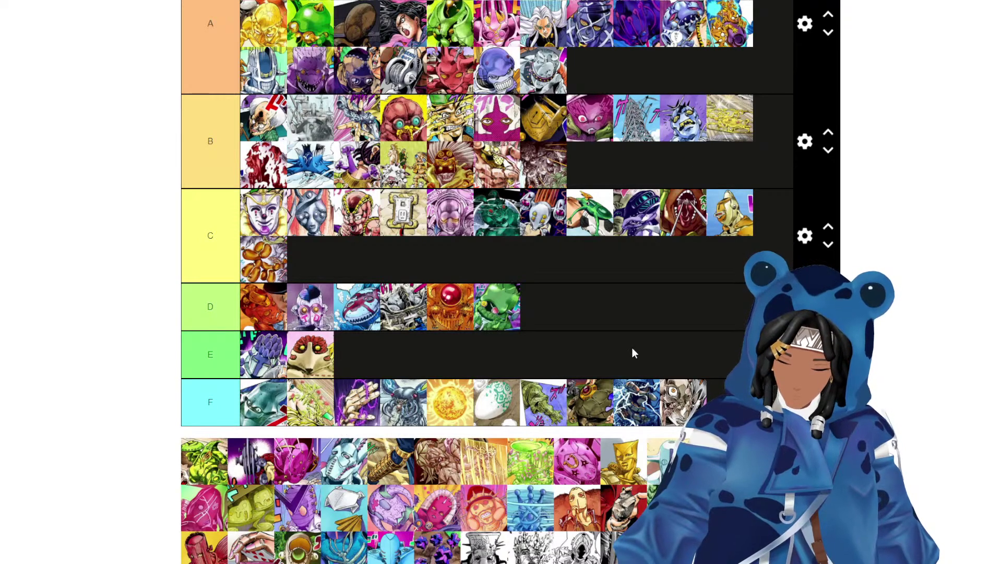
{"action": "scroll", "coordinate": [637, 343], "scroll_direction": "up", "scroll_amount": 1}
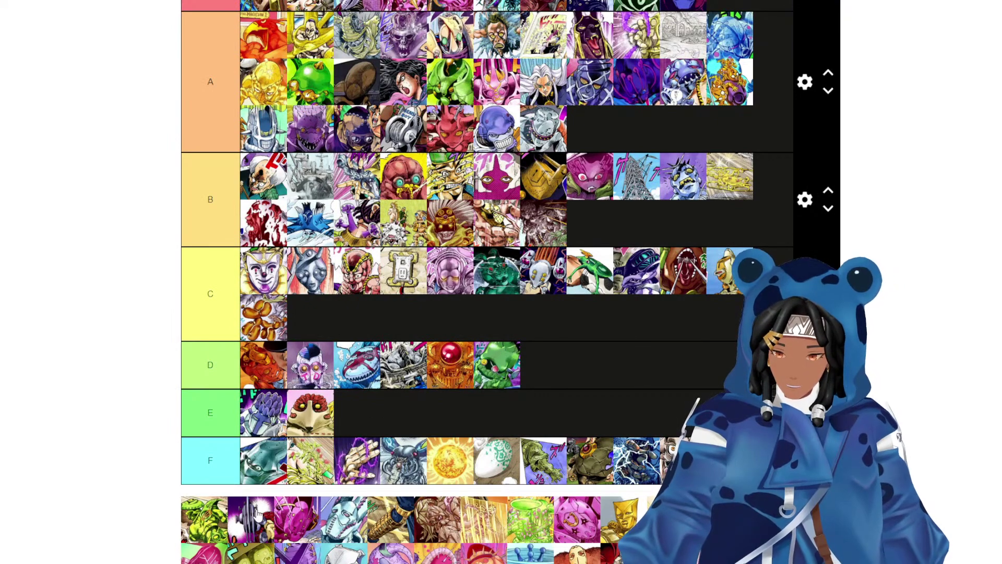
{"action": "scroll", "coordinate": [655, 222], "scroll_direction": "up", "scroll_amount": 4}
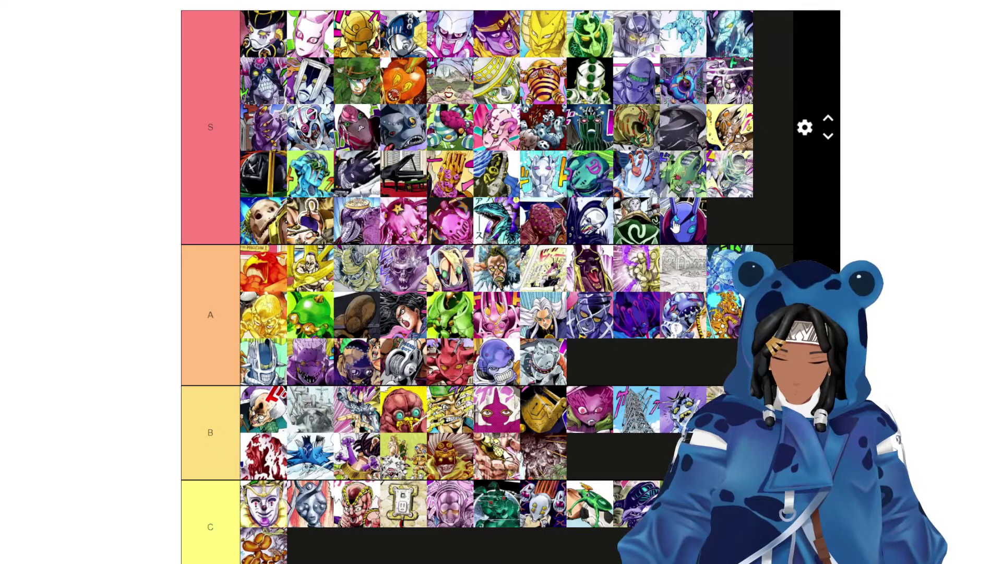
{"action": "left_click_drag", "start_coordinate": [675, 225], "coordinate": [556, 389]}
{"action": "scroll", "coordinate": [555, 389], "scroll_direction": "down", "scroll_amount": 5}
Place the dark purple-and-silver stand and the magenta stand from the unranked images in the S tier.
{"action": "left_click_drag", "start_coordinate": [250, 339], "coordinate": [684, 57]}
{"action": "scroll", "coordinate": [640, 298], "scroll_direction": "down", "scroll_amount": 3}
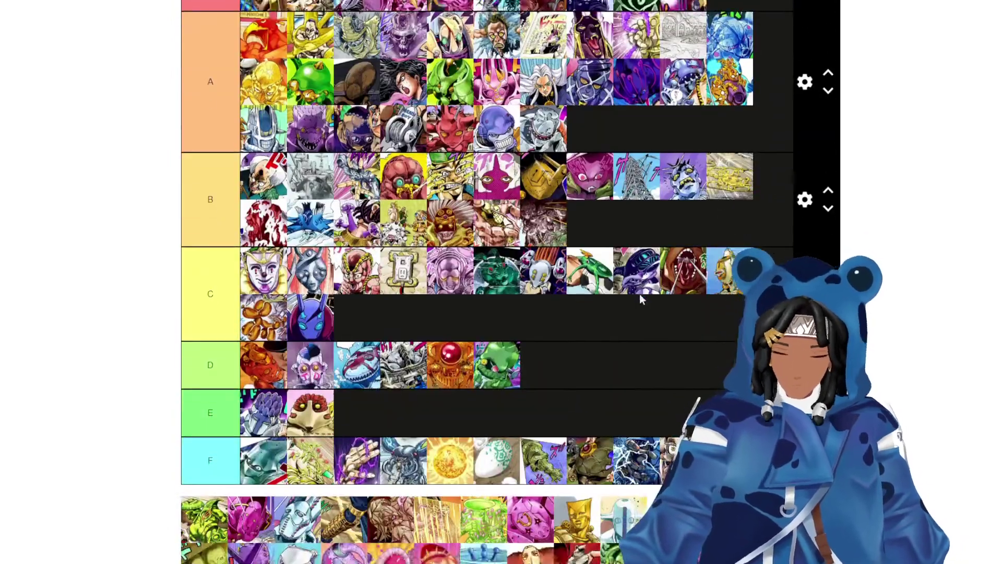
{"action": "scroll", "coordinate": [638, 295], "scroll_direction": "down", "scroll_amount": 3}
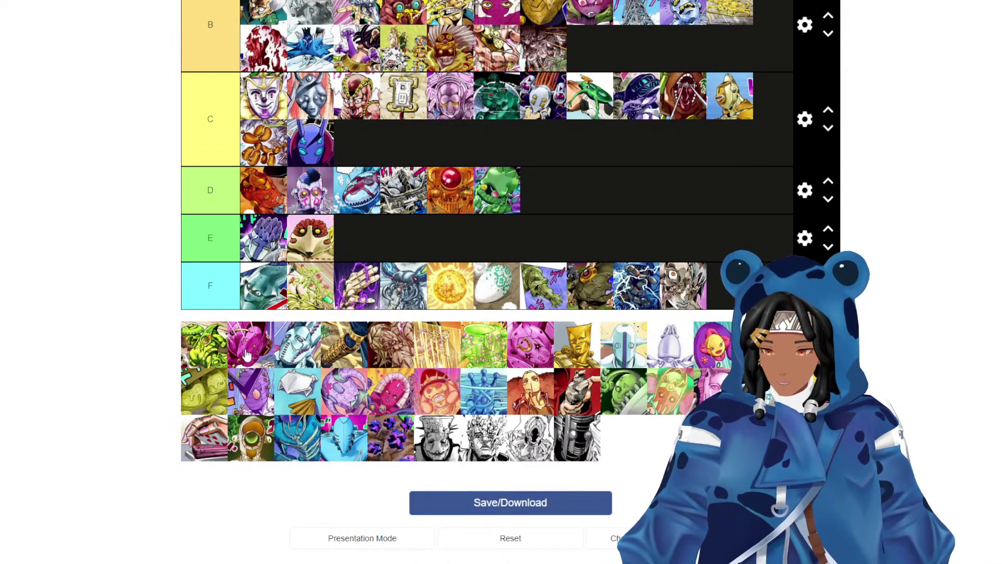
{"action": "scroll", "coordinate": [339, 293], "scroll_direction": "up", "scroll_amount": 7}
{"action": "left_click_drag", "start_coordinate": [273, 342], "coordinate": [480, 206]}
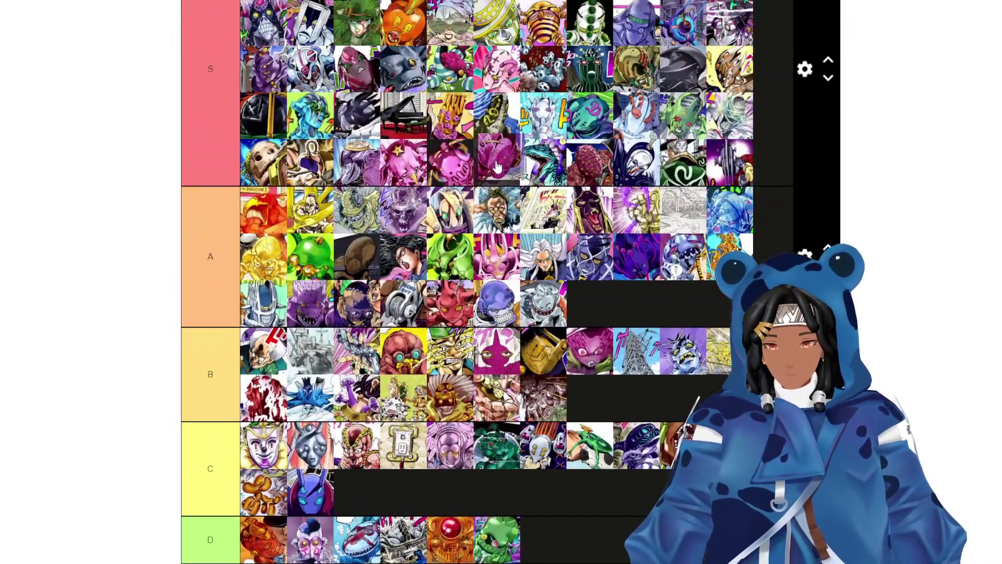
Place the light-blue robotic stand in the S tier and the gold-and-navy stand in the D tier.
{"action": "scroll", "coordinate": [229, 247], "scroll_direction": "down", "scroll_amount": 8}
{"action": "scroll", "coordinate": [279, 334], "scroll_direction": "up", "scroll_amount": 1}
{"action": "left_click_drag", "start_coordinate": [235, 355], "coordinate": [590, 342]}
{"action": "scroll", "coordinate": [470, 281], "scroll_direction": "up", "scroll_amount": 9}
{"action": "scroll", "coordinate": [557, 336], "scroll_direction": "down", "scroll_amount": 9}
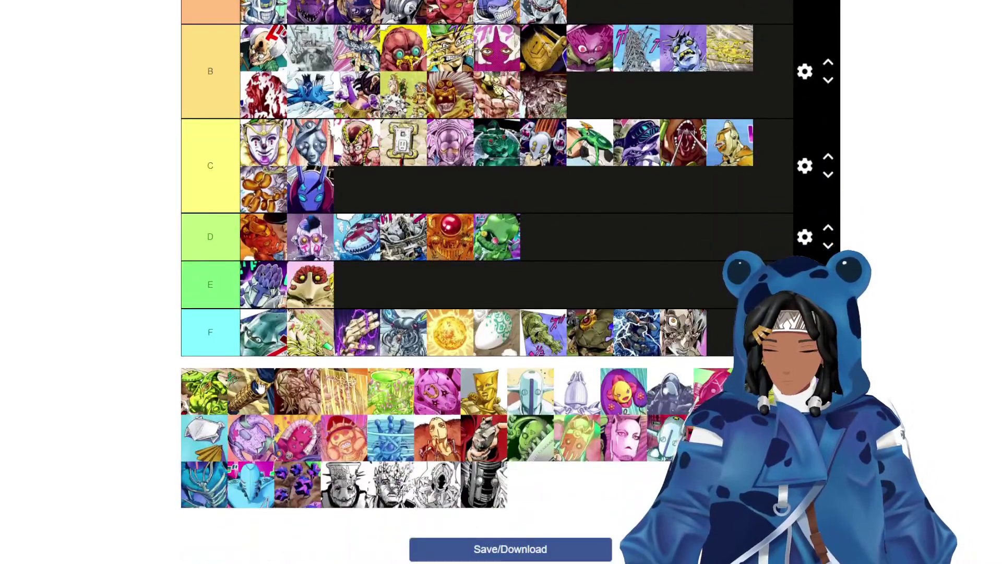
{"action": "left_click_drag", "start_coordinate": [259, 386], "coordinate": [605, 219]}
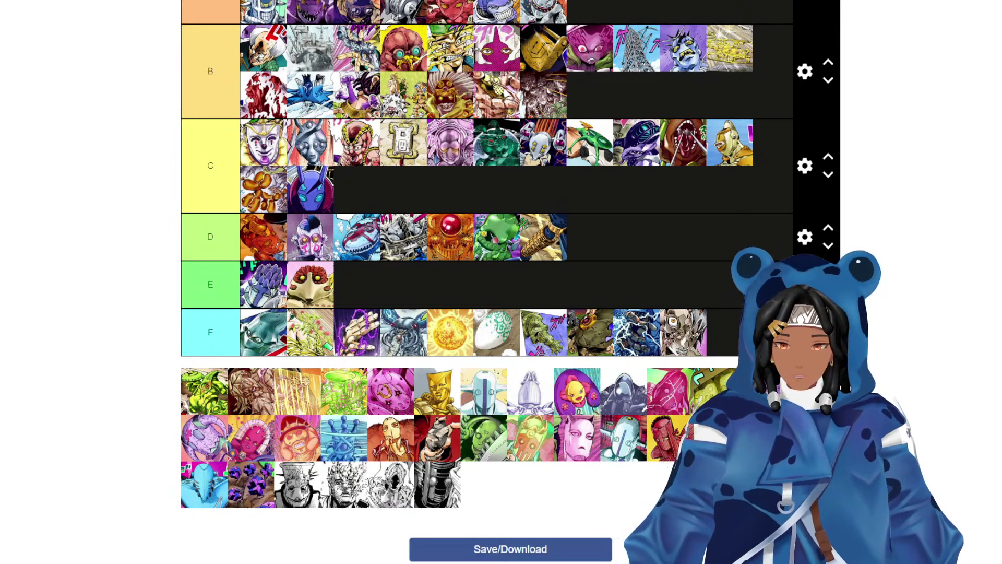
Place the reddish-brown stand from the unranked images in the C tier, after the blue horned-mask stand.
{"action": "left_click_drag", "start_coordinate": [248, 380], "coordinate": [642, 430]}
{"action": "scroll", "coordinate": [626, 208], "scroll_direction": "up", "scroll_amount": 5}
{"action": "scroll", "coordinate": [600, 482], "scroll_direction": "down", "scroll_amount": 3}
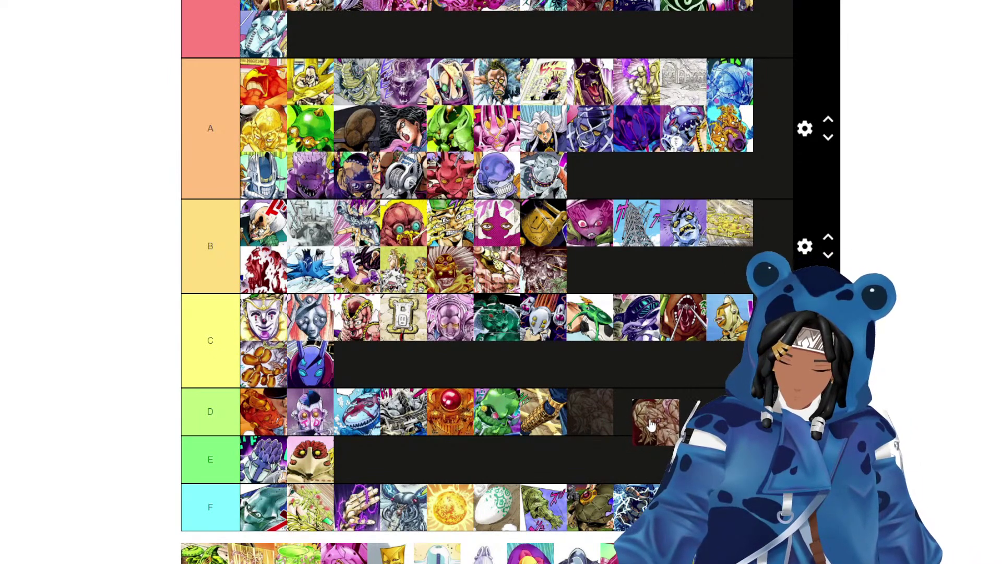
{"action": "scroll", "coordinate": [651, 423], "scroll_direction": "down", "scroll_amount": 2}
{"action": "left_click_drag", "start_coordinate": [651, 424], "coordinate": [651, 423]}
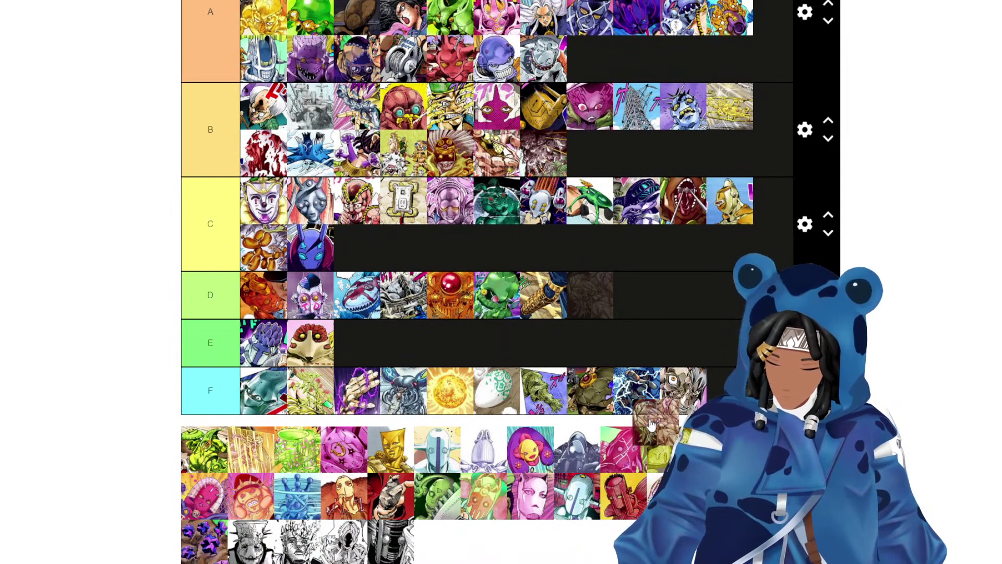
{"action": "left_click_drag", "start_coordinate": [651, 424], "coordinate": [650, 423]}
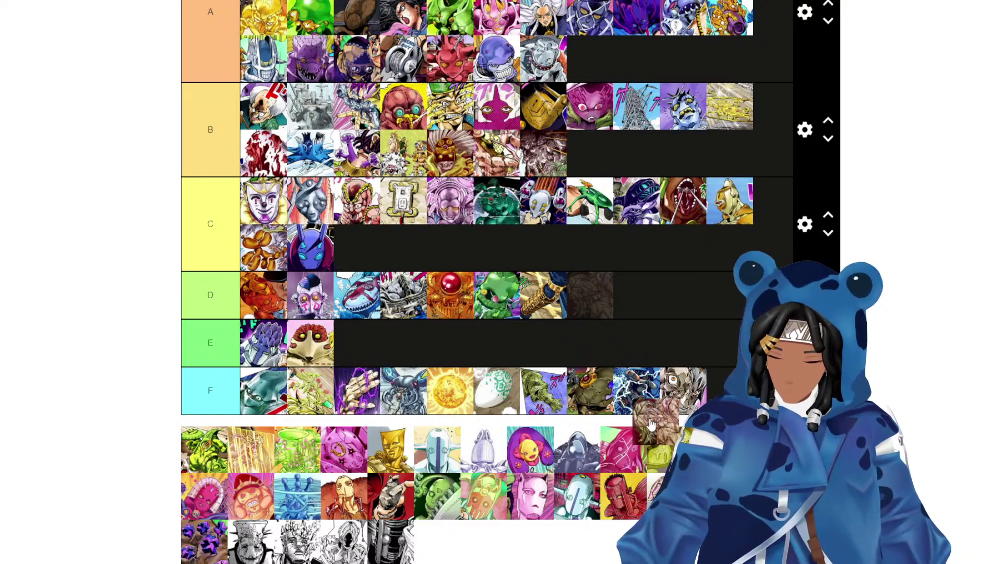
{"action": "left_click_drag", "start_coordinate": [651, 424], "coordinate": [633, 255]}
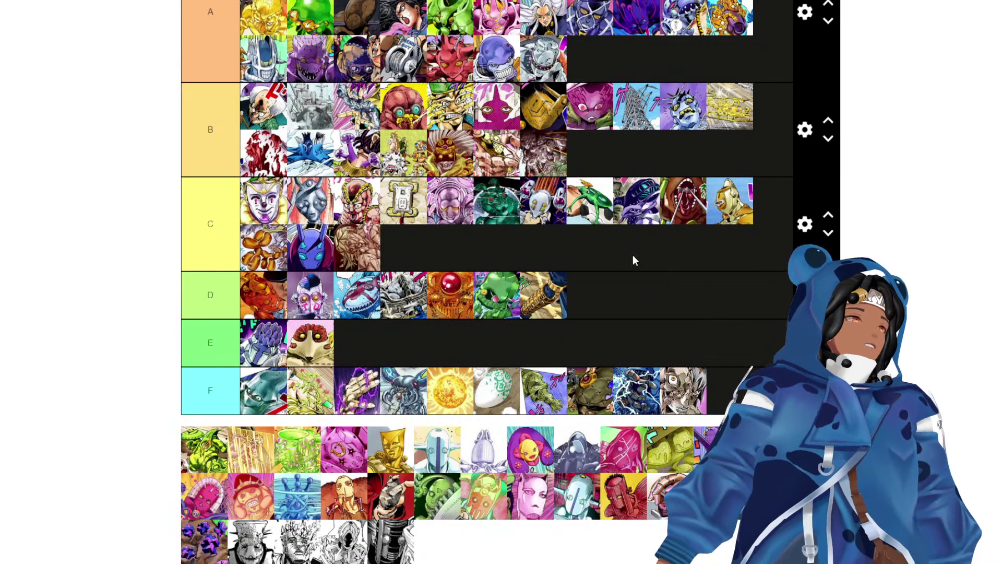
{"action": "left_click_drag", "start_coordinate": [374, 265], "coordinate": [462, 245]}
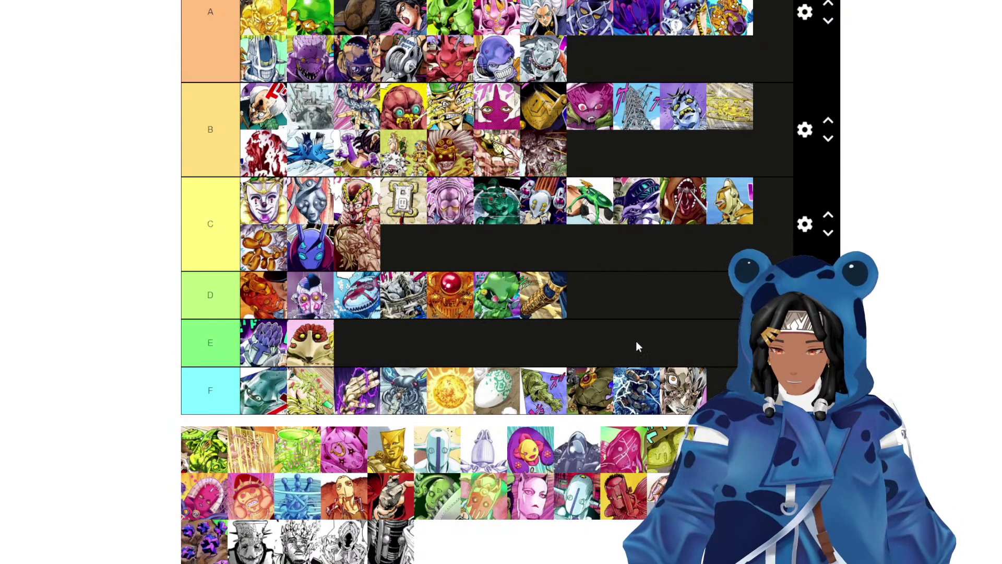
Place the bright green cylindrical stand from the unranked images in the S tier.
{"action": "scroll", "coordinate": [516, 257], "scroll_direction": "down", "scroll_amount": 1}
{"action": "scroll", "coordinate": [516, 256], "scroll_direction": "down", "scroll_amount": 1}
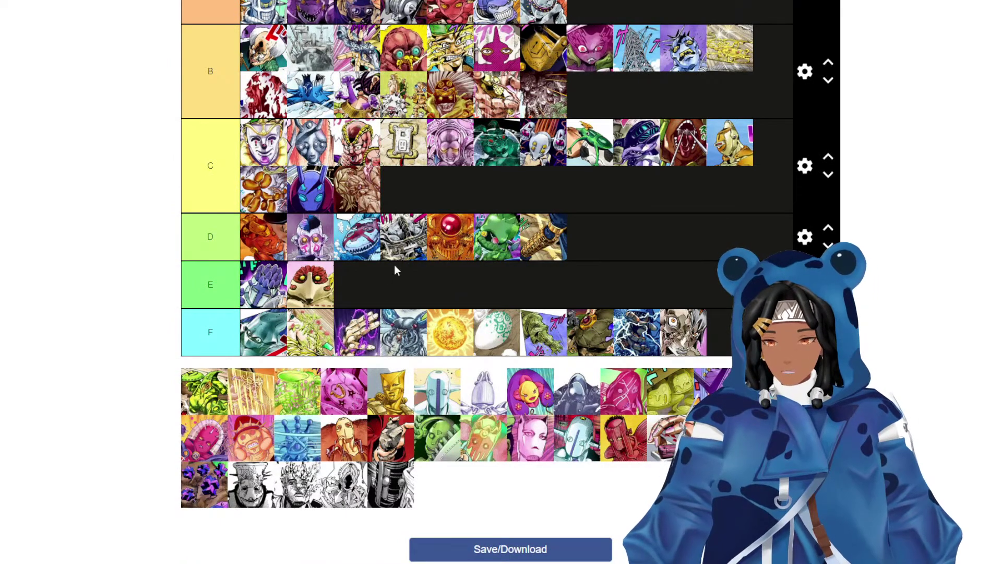
{"action": "left_click_drag", "start_coordinate": [299, 394], "coordinate": [577, 99]}
{"action": "scroll", "coordinate": [355, 282], "scroll_direction": "up", "scroll_amount": 5}
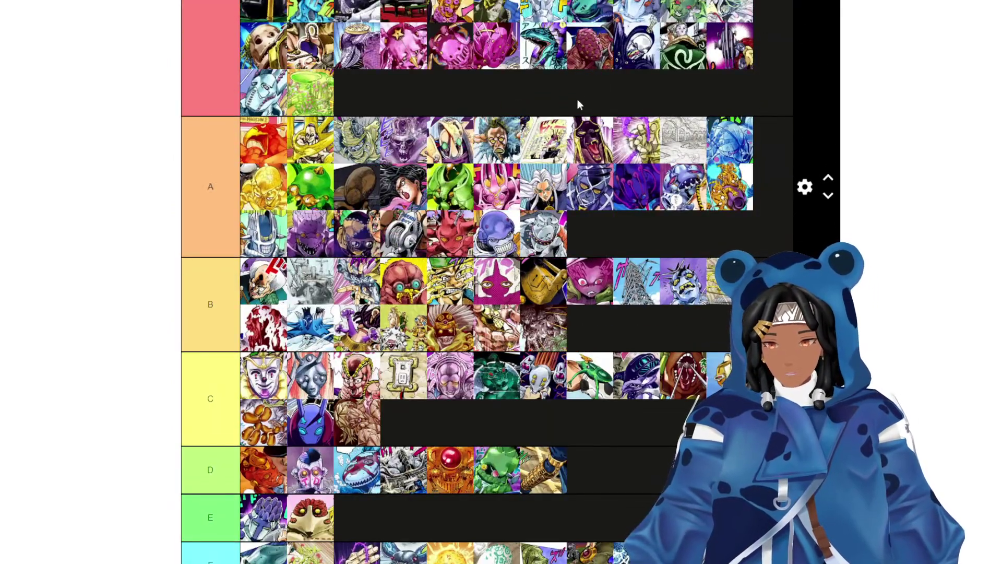
Place the pink star-marked stand from the unranked images in the S tier.
{"action": "scroll", "coordinate": [532, 157], "scroll_direction": "down", "scroll_amount": 7}
{"action": "left_click_drag", "start_coordinate": [292, 273], "coordinate": [574, 107]}
{"action": "scroll", "coordinate": [308, 261], "scroll_direction": "up", "scroll_amount": 5}
{"action": "scroll", "coordinate": [338, 243], "scroll_direction": "up", "scroll_amount": 3}
{"action": "scroll", "coordinate": [540, 151], "scroll_direction": "down", "scroll_amount": 6}
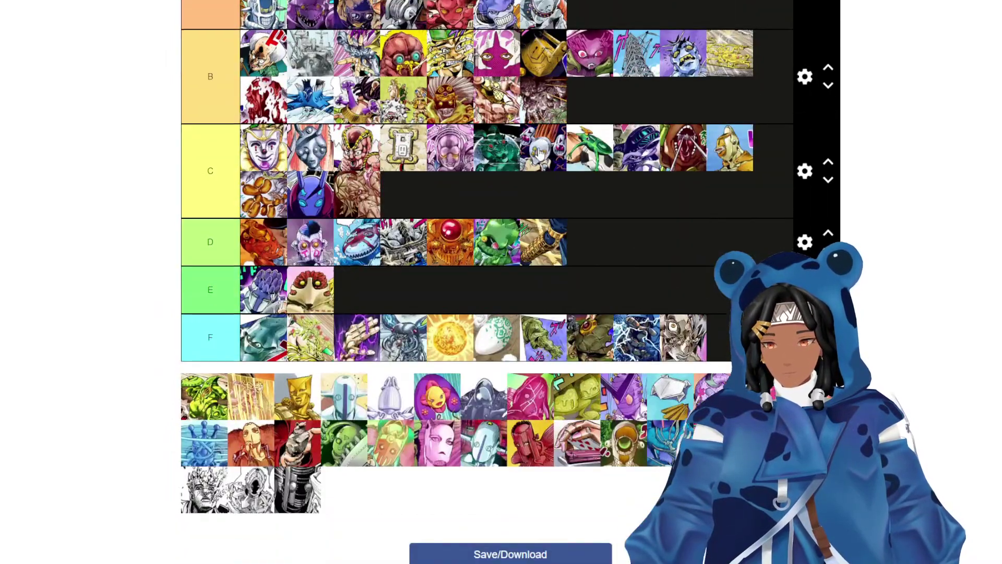
Place the gold humanoid stand from the unranked images in the S tier.
{"action": "scroll", "coordinate": [540, 152], "scroll_direction": "down", "scroll_amount": 2}
{"action": "left_click_drag", "start_coordinate": [287, 329], "coordinate": [333, 271]}
{"action": "scroll", "coordinate": [334, 271], "scroll_direction": "up", "scroll_amount": 4}
{"action": "left_click_drag", "start_coordinate": [334, 271], "coordinate": [452, 316]}
{"action": "scroll", "coordinate": [384, 256], "scroll_direction": "up", "scroll_amount": 5}
{"action": "scroll", "coordinate": [510, 279], "scroll_direction": "up", "scroll_amount": 1}
{"action": "scroll", "coordinate": [489, 262], "scroll_direction": "down", "scroll_amount": 7}
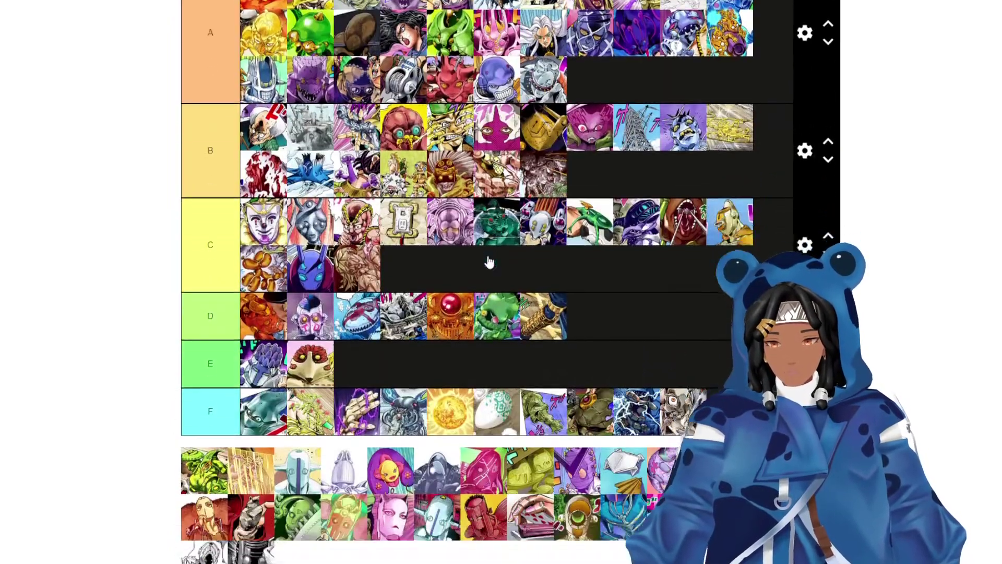
Place the pale blue-and-white helmeted stand from the unranked images in the S tier.
{"action": "scroll", "coordinate": [489, 261], "scroll_direction": "down", "scroll_amount": 3}
{"action": "scroll", "coordinate": [371, 321], "scroll_direction": "up", "scroll_amount": 1}
{"action": "scroll", "coordinate": [313, 365], "scroll_direction": "up", "scroll_amount": 5}
{"action": "left_click_drag", "start_coordinate": [284, 392], "coordinate": [503, 211]}
{"action": "scroll", "coordinate": [342, 324], "scroll_direction": "up", "scroll_amount": 2}
{"action": "scroll", "coordinate": [503, 211], "scroll_direction": "down", "scroll_amount": 7}
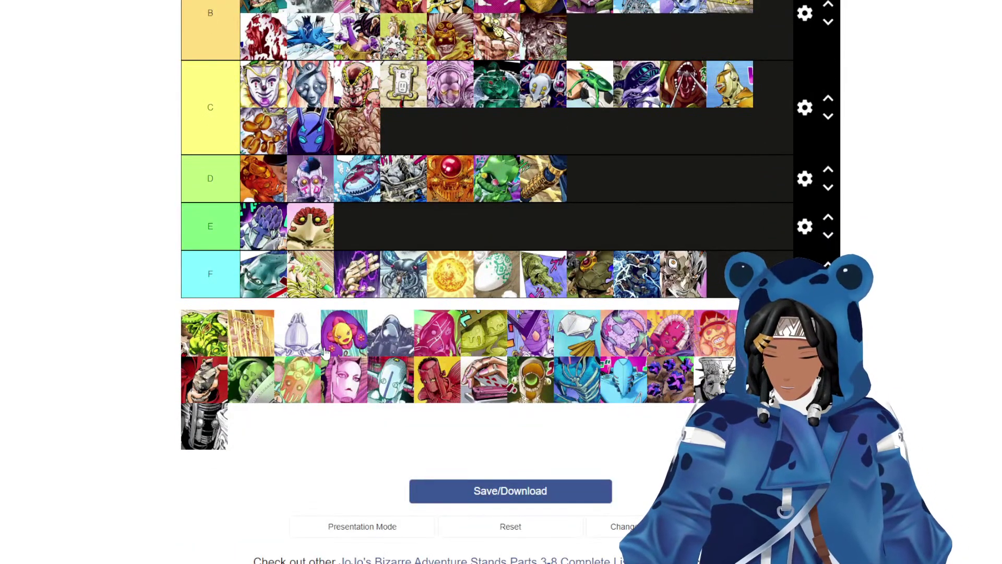
Place the white squid-like stand in the C tier, after the reddish-brown stand.
{"action": "mouse_move", "coordinate": [300, 332]}
{"action": "left_mouse_down"}
{"action": "mouse_move", "coordinate": [315, 321]}
{"action": "mouse_move", "coordinate": [290, 334]}
{"action": "mouse_move", "coordinate": [305, 339]}
{"action": "left_mouse_up"}
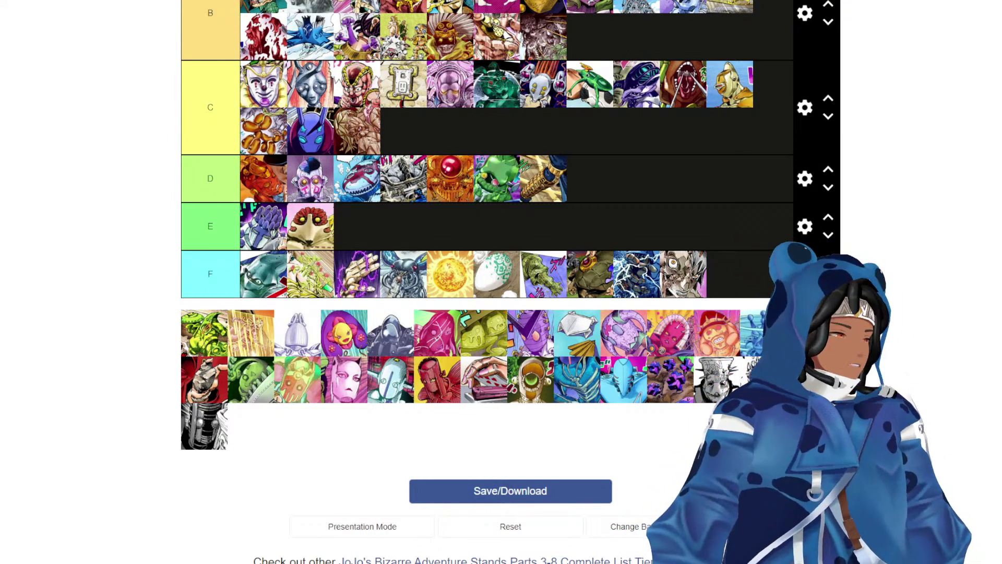
{"action": "left_click_drag", "start_coordinate": [287, 341], "coordinate": [457, 140]}
{"action": "scroll", "coordinate": [448, 173], "scroll_direction": "up", "scroll_amount": 3}
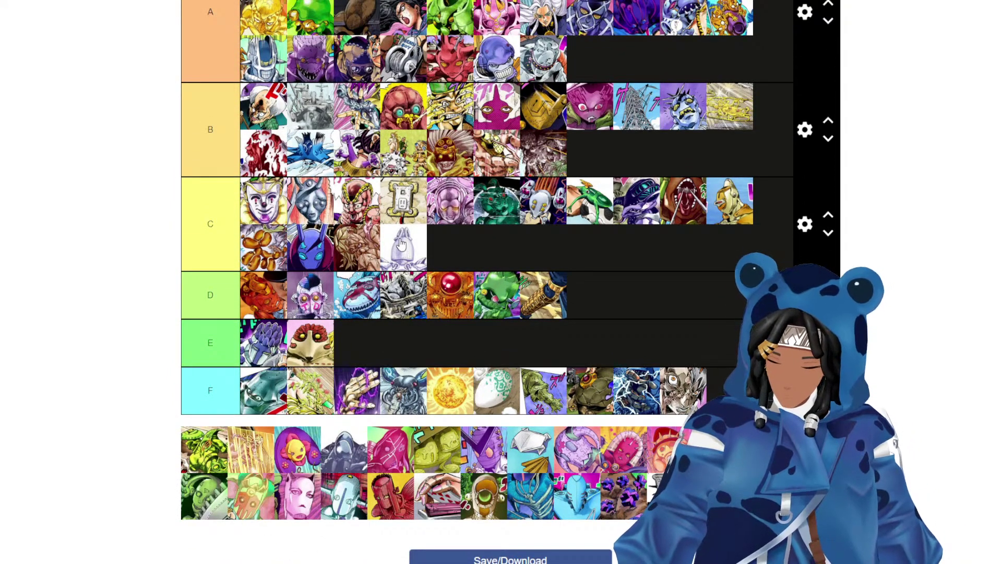
Place the purple-hooded stand with the yellow face at the end of the A tier.
{"action": "left_click_drag", "start_coordinate": [296, 450], "coordinate": [683, 111]}
{"action": "scroll", "coordinate": [574, 212], "scroll_direction": "up", "scroll_amount": 2}
{"action": "scroll", "coordinate": [448, 281], "scroll_direction": "down", "scroll_amount": 2}
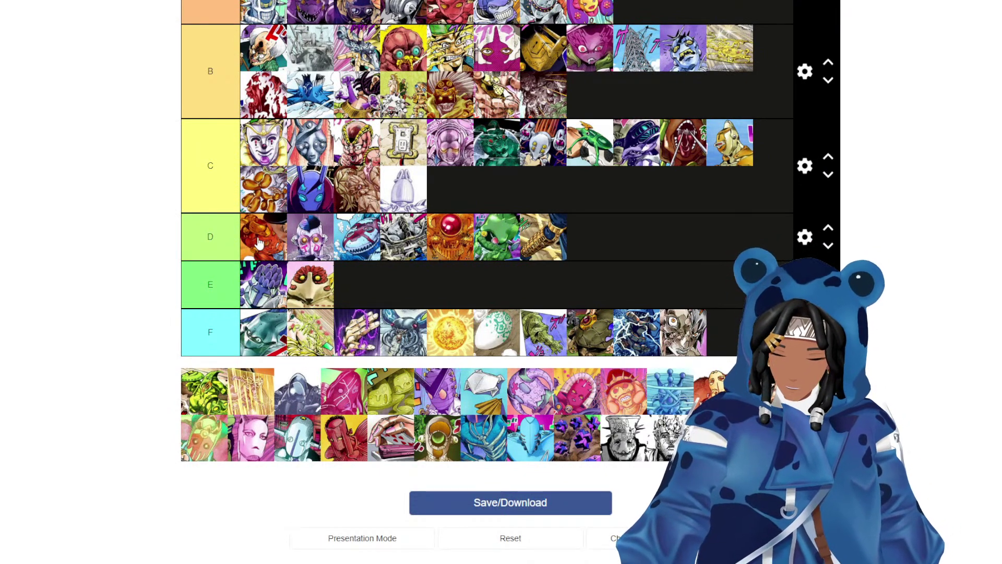
Place the golden vertical-striped stand from the unranked images at the end of the S tier.
{"action": "left_click_drag", "start_coordinate": [248, 401], "coordinate": [608, 97]}
{"action": "scroll", "coordinate": [574, 130], "scroll_direction": "up", "scroll_amount": 5}
{"action": "scroll", "coordinate": [546, 173], "scroll_direction": "down", "scroll_amount": 2}
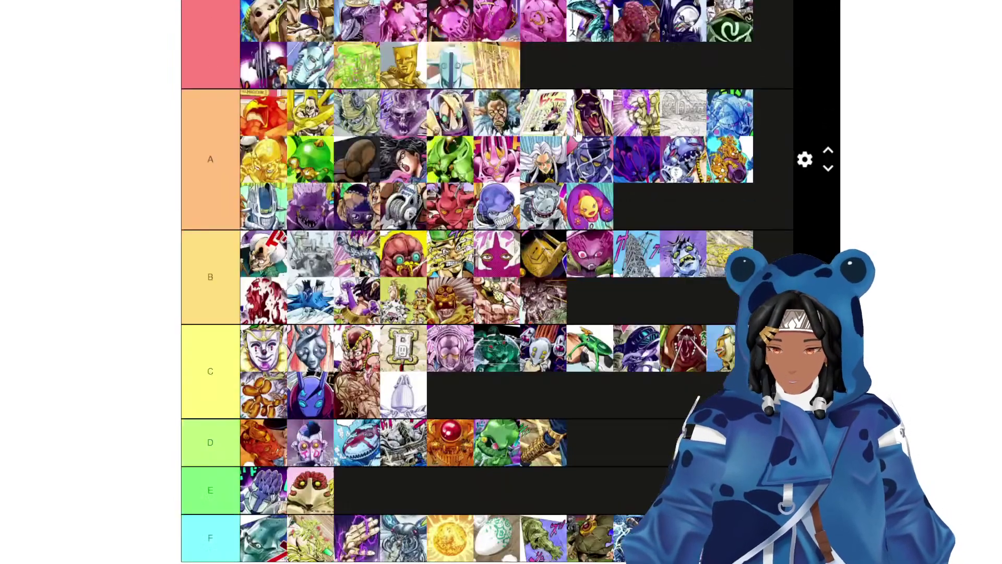
{"action": "scroll", "coordinate": [546, 172], "scroll_direction": "down", "scroll_amount": 1}
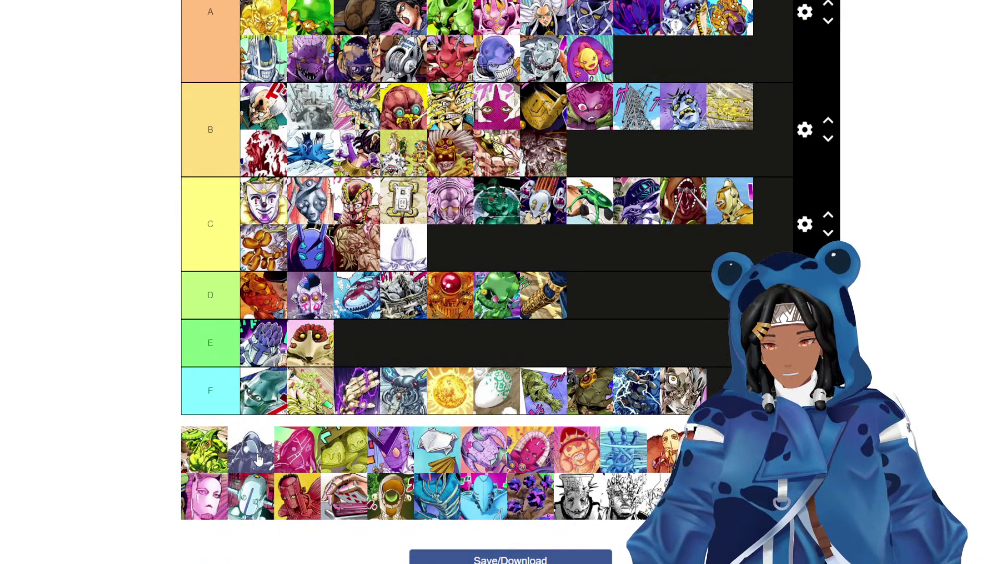
Place the grey hooded stand at the end of the A tier and the magenta stand at the end of the S tier.
{"action": "scroll", "coordinate": [314, 407], "scroll_direction": "up", "scroll_amount": 1}
{"action": "left_click_drag", "start_coordinate": [254, 459], "coordinate": [636, 116]}
{"action": "scroll", "coordinate": [298, 413], "scroll_direction": "down", "scroll_amount": 1}
{"action": "scroll", "coordinate": [444, 313], "scroll_direction": "up", "scroll_amount": 5}
{"action": "left_click_drag", "start_coordinate": [254, 470], "coordinate": [633, 198]}
{"action": "scroll", "coordinate": [612, 238], "scroll_direction": "down", "scroll_amount": 6}
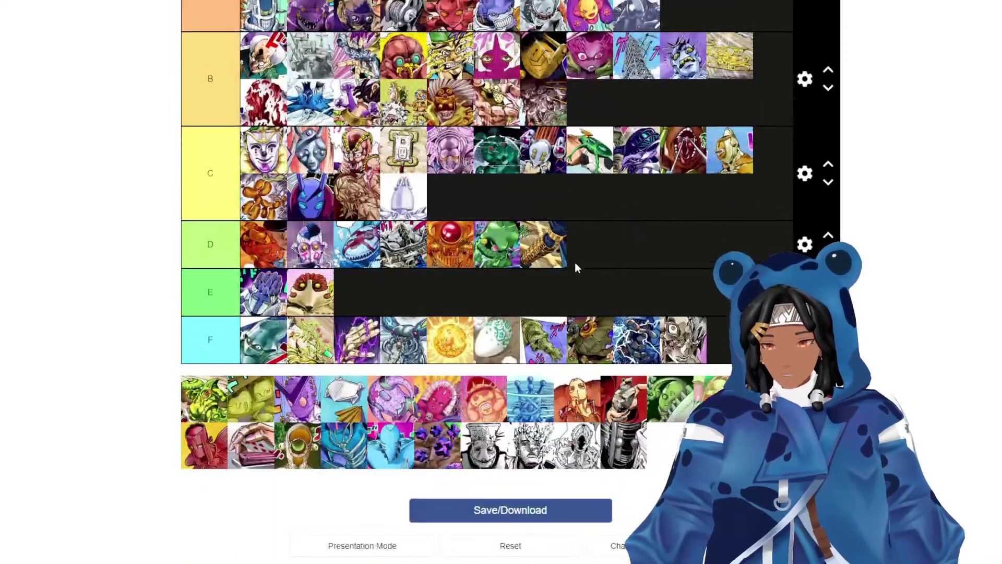
Place the olive-green stand and the purple stand from the unranked images at the end of the S tier.
{"action": "scroll", "coordinate": [575, 262], "scroll_direction": "up", "scroll_amount": 2}
{"action": "left_click_drag", "start_coordinate": [244, 482], "coordinate": [682, 155]}
{"action": "scroll", "coordinate": [569, 226], "scroll_direction": "up", "scroll_amount": 3}
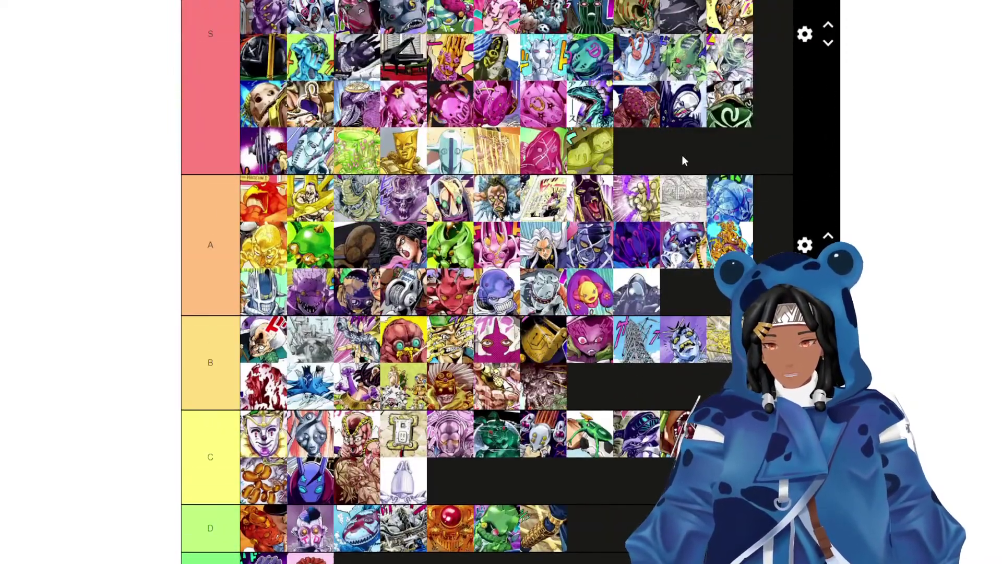
{"action": "scroll", "coordinate": [679, 155], "scroll_direction": "down", "scroll_amount": 4}
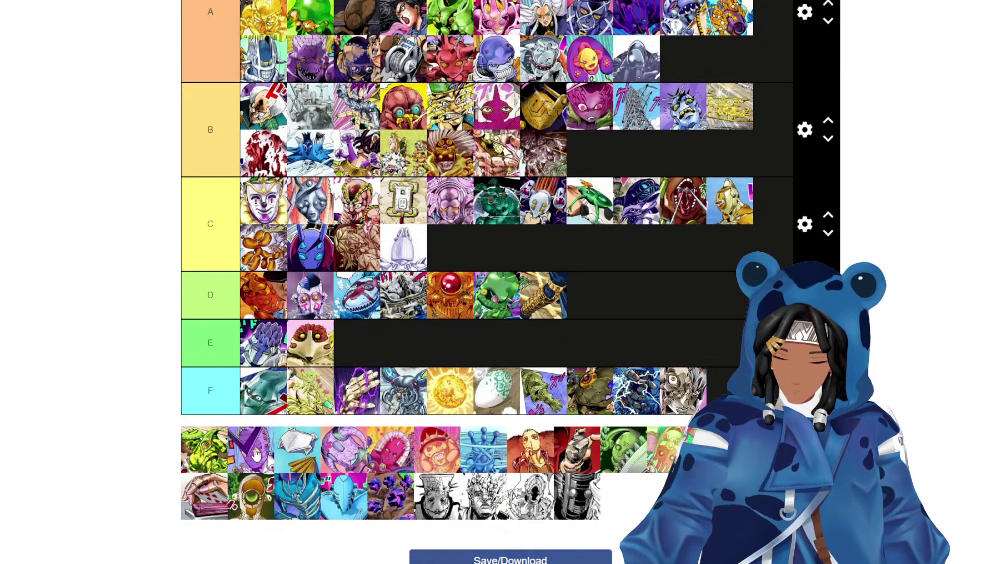
{"action": "scroll", "coordinate": [383, 346], "scroll_direction": "up", "scroll_amount": 3}
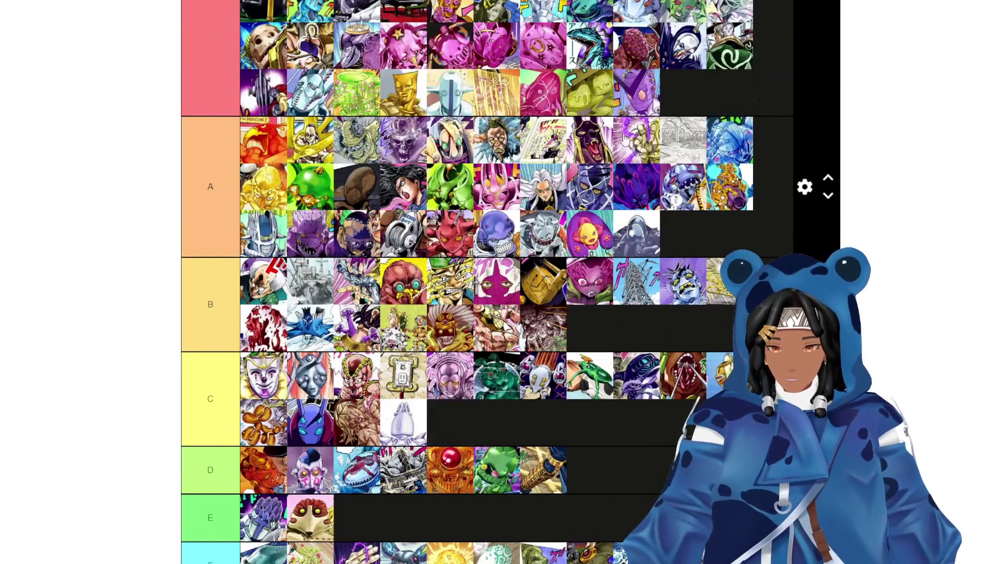
Place the white stand with the gold fan at the end of the B tier and the round lilac stand at the end of the A tier.
{"action": "scroll", "coordinate": [298, 301], "scroll_direction": "down", "scroll_amount": 5}
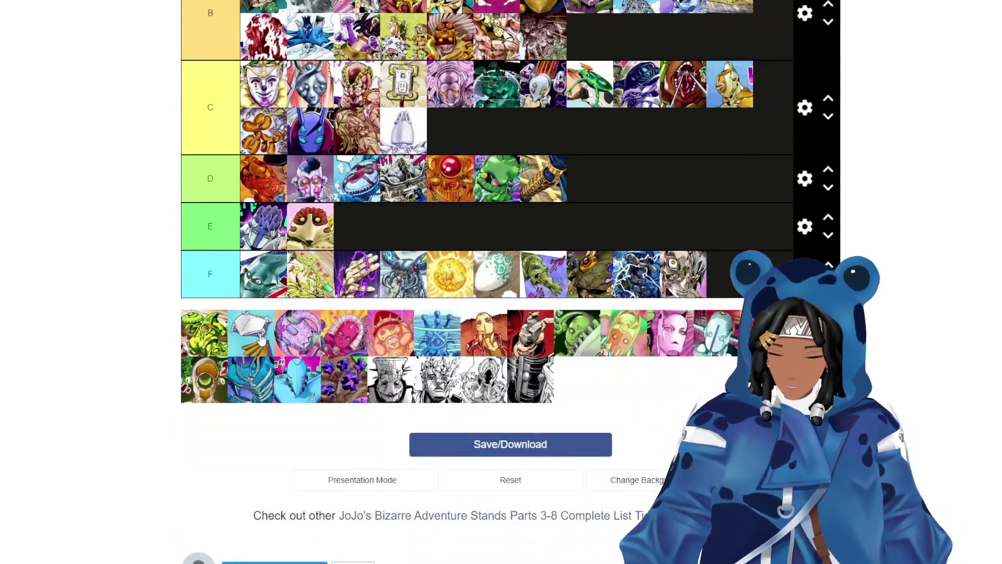
{"action": "scroll", "coordinate": [292, 292], "scroll_direction": "up", "scroll_amount": 3}
{"action": "left_click_drag", "start_coordinate": [261, 339], "coordinate": [584, 222]}
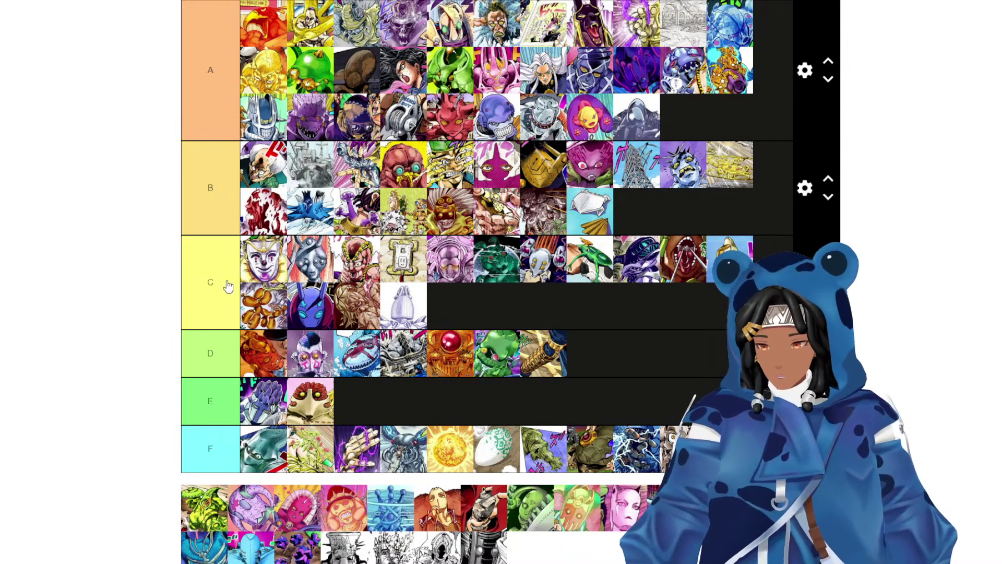
{"action": "left_click_drag", "start_coordinate": [237, 524], "coordinate": [722, 125]}
{"action": "scroll", "coordinate": [584, 151], "scroll_direction": "down", "scroll_amount": 3}
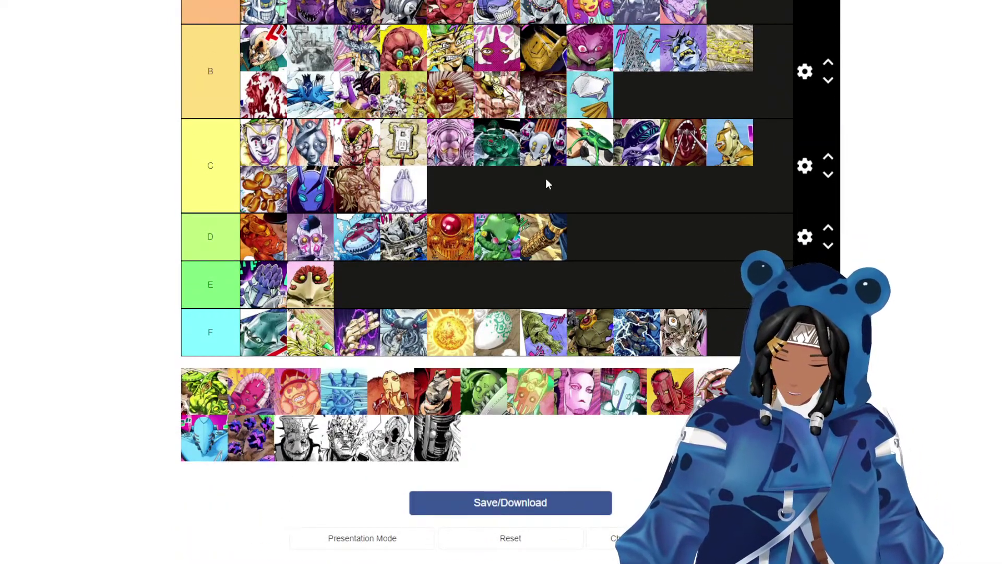
Place the magenta round-mouthed stand in the B tier, just before the white stand with the gold fan.
{"action": "left_click_drag", "start_coordinate": [245, 400], "coordinate": [275, 393]}
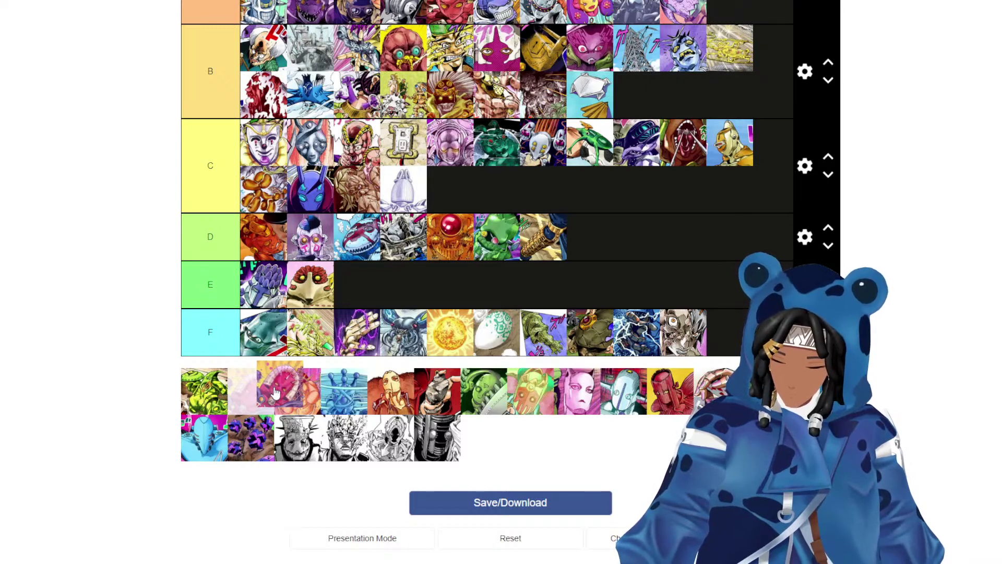
{"action": "left_click_drag", "start_coordinate": [276, 393], "coordinate": [599, 117]}
{"action": "left_click_drag", "start_coordinate": [579, 91], "coordinate": [581, 93]}
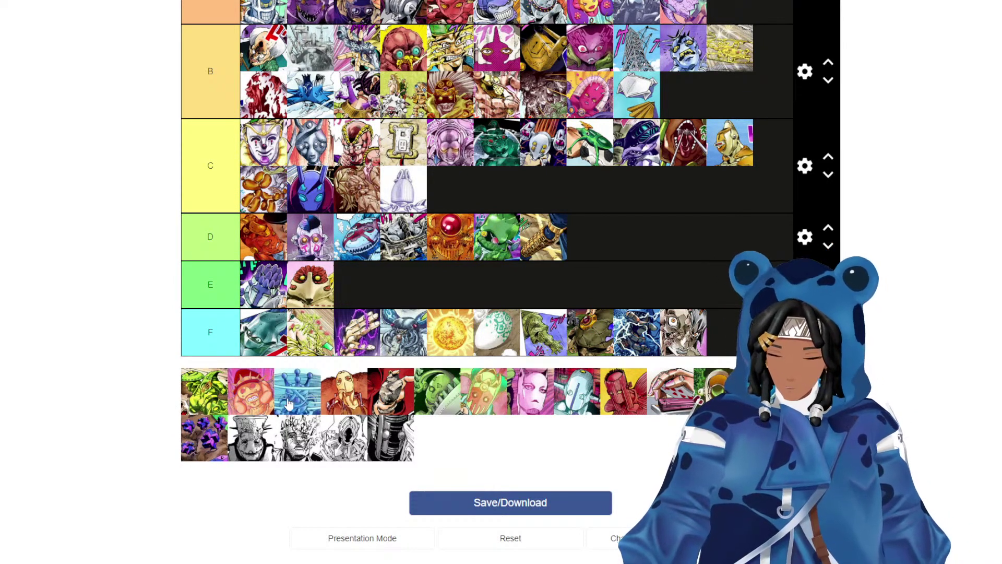
Place the pinkish-orange round-faced stand from the unranked images at the end of the S tier.
{"action": "left_click_drag", "start_coordinate": [309, 398], "coordinate": [728, 55]}
{"action": "scroll", "coordinate": [679, 114], "scroll_direction": "up", "scroll_amount": 3}
{"action": "scroll", "coordinate": [443, 230], "scroll_direction": "down", "scroll_amount": 2}
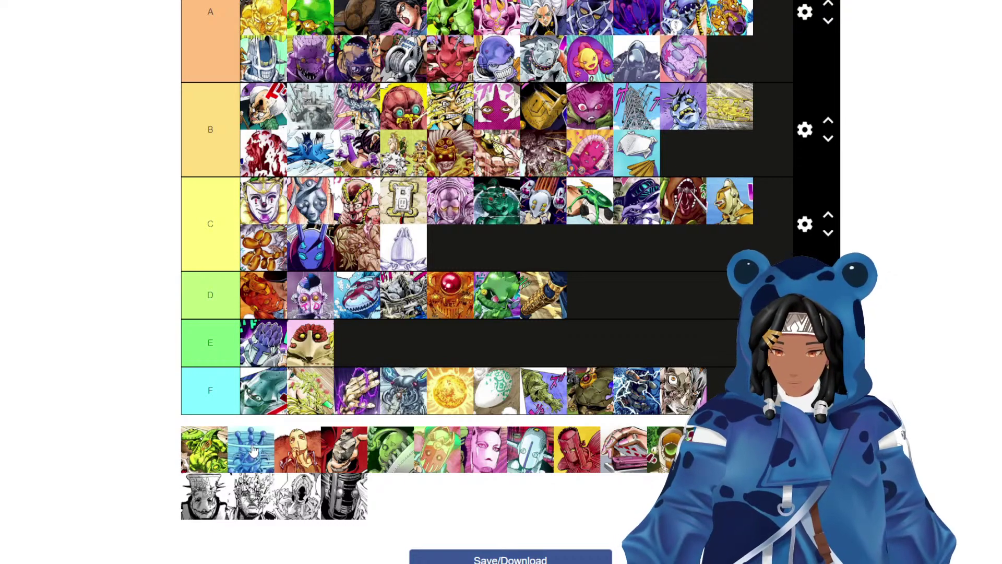
{"action": "left_click_drag", "start_coordinate": [313, 450], "coordinate": [775, 213]}
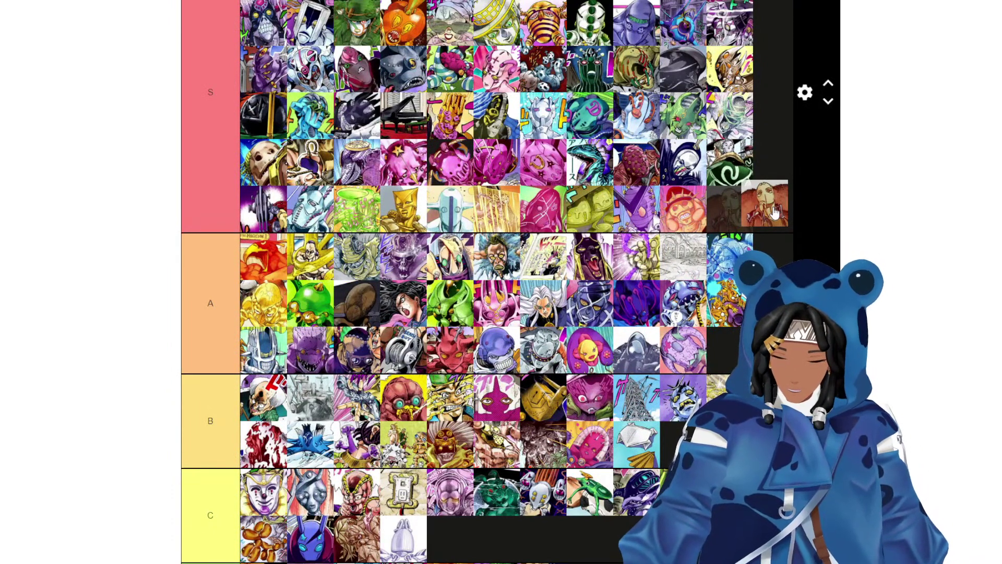
{"action": "left_click_drag", "start_coordinate": [775, 213], "coordinate": [321, 364]}
{"action": "scroll", "coordinate": [774, 240], "scroll_direction": "down", "scroll_amount": 7}
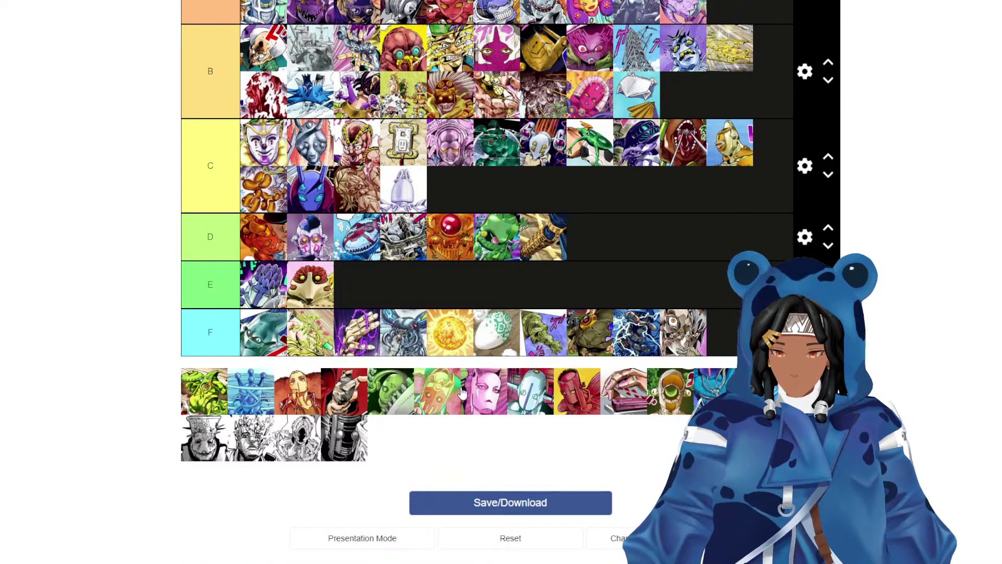
Place the red stand with the yellow background at the end of the C tier, after the white squid-like stand.
{"action": "mouse_move", "coordinate": [582, 397]}
{"action": "left_mouse_down"}
{"action": "mouse_move", "coordinate": [570, 400]}
{"action": "mouse_move", "coordinate": [579, 398]}
{"action": "left_mouse_up"}
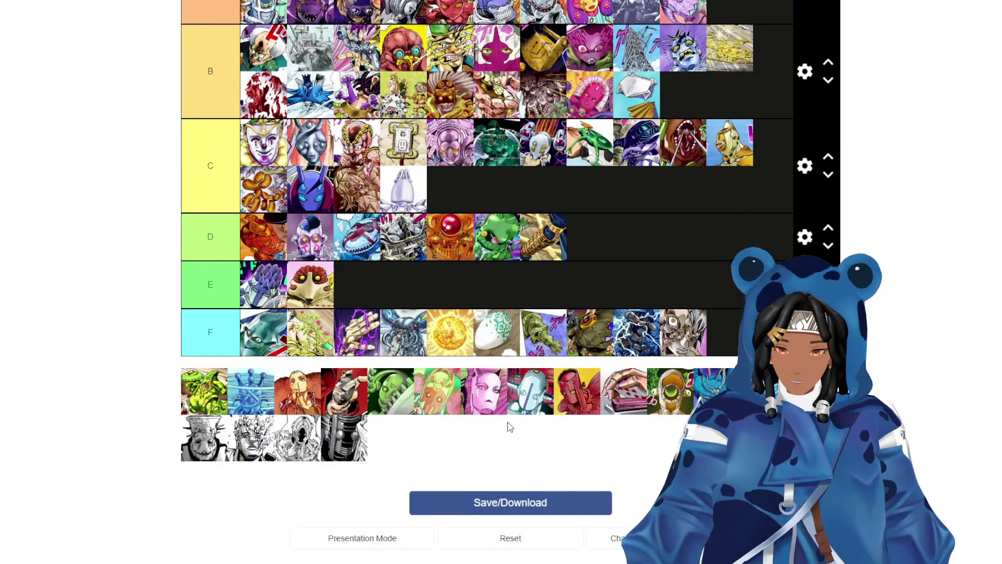
{"action": "left_click_drag", "start_coordinate": [508, 423], "coordinate": [648, 133]}
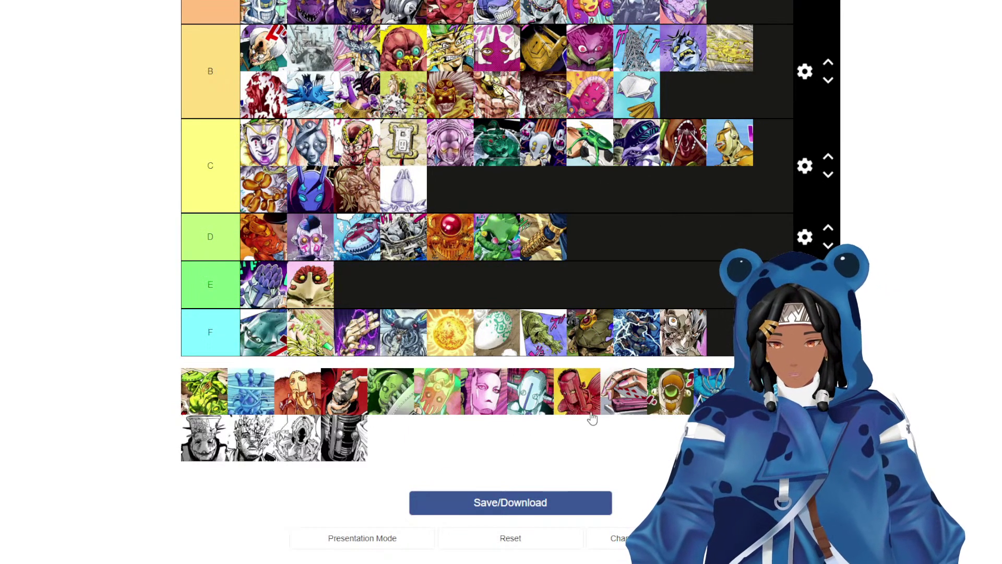
{"action": "left_click", "coordinate": [585, 400]}
{"action": "left_click_drag", "start_coordinate": [585, 401], "coordinate": [652, 374]}
{"action": "scroll", "coordinate": [668, 209], "scroll_direction": "up", "scroll_amount": 2}
{"action": "scroll", "coordinate": [676, 230], "scroll_direction": "up", "scroll_amount": 1}
{"action": "scroll", "coordinate": [676, 441], "scroll_direction": "down", "scroll_amount": 3}
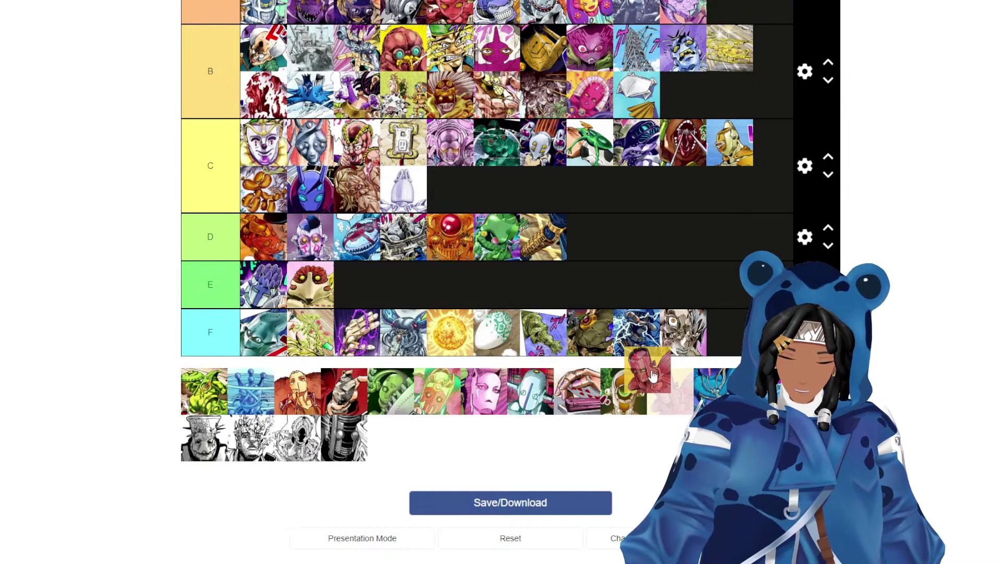
{"action": "left_click_drag", "start_coordinate": [653, 375], "coordinate": [438, 295]}
{"action": "scroll", "coordinate": [678, 232], "scroll_direction": "up", "scroll_amount": 2}
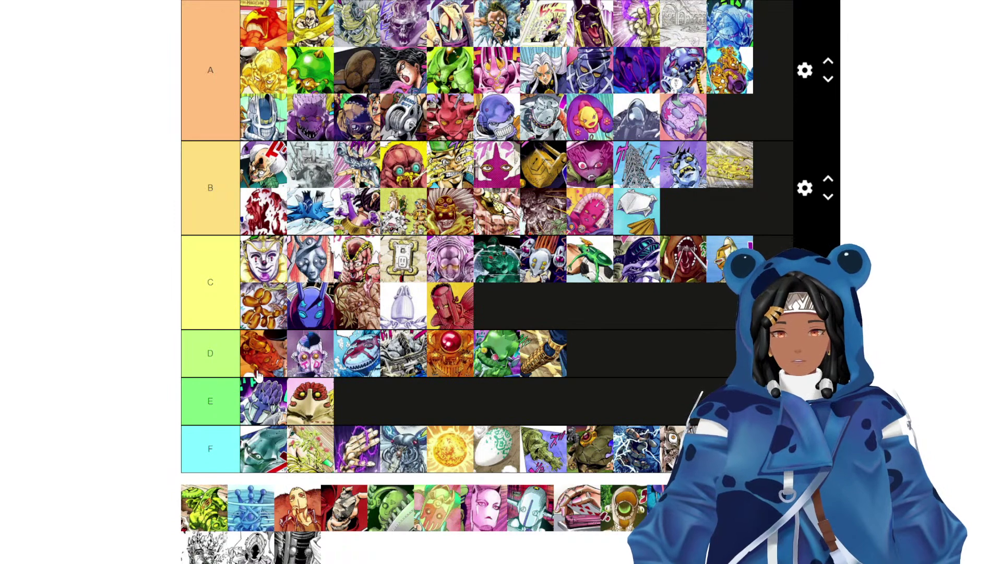
Place the orange-toned human figure from the unranked images at the end of the B tier.
{"action": "scroll", "coordinate": [547, 263], "scroll_direction": "down", "scroll_amount": 2}
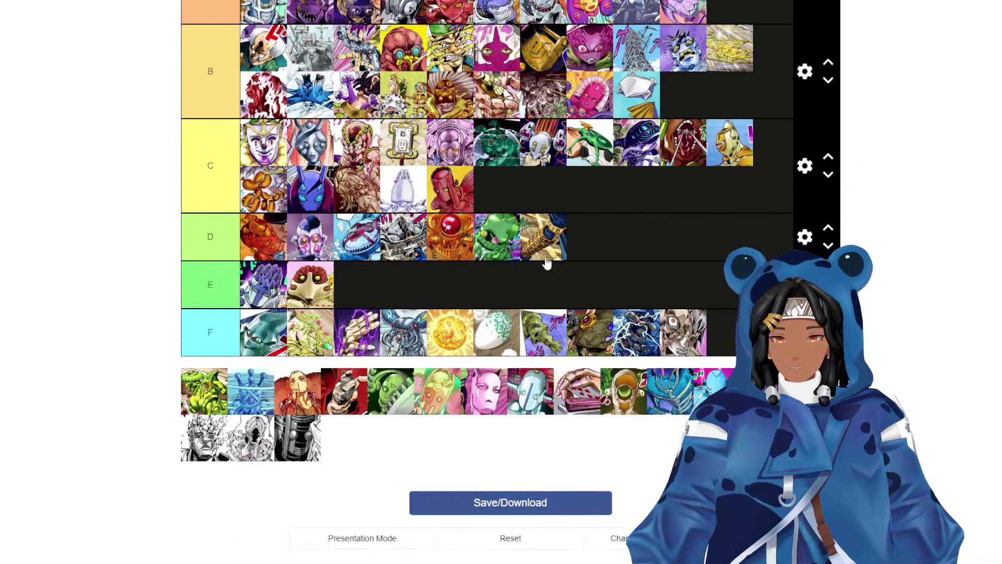
{"action": "scroll", "coordinate": [546, 264], "scroll_direction": "up", "scroll_amount": 1}
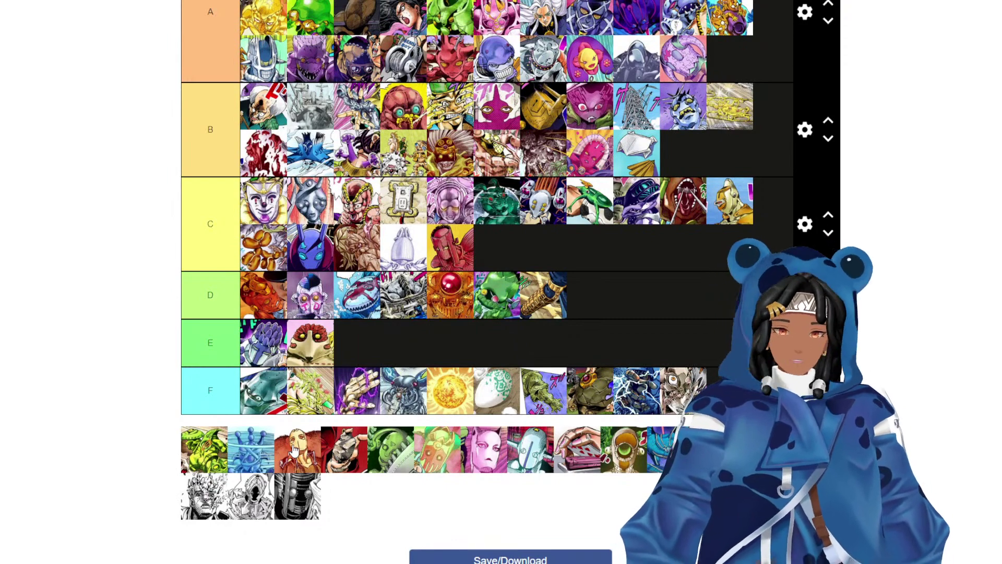
{"action": "left_click_drag", "start_coordinate": [295, 452], "coordinate": [682, 153]}
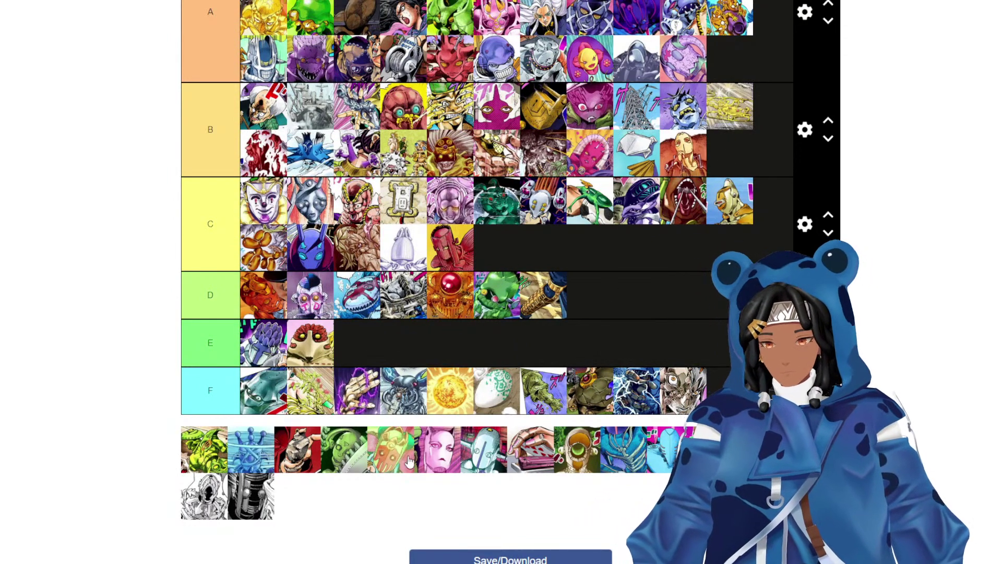
Place the orange-and-green stand from the unranked images at the end of the S tier.
{"action": "scroll", "coordinate": [549, 370], "scroll_direction": "up", "scroll_amount": 5}
{"action": "left_click_drag", "start_coordinate": [389, 467], "coordinate": [269, 201]}
{"action": "scroll", "coordinate": [267, 219], "scroll_direction": "down", "scroll_amount": 3}
{"action": "scroll", "coordinate": [268, 206], "scroll_direction": "up", "scroll_amount": 3}
{"action": "scroll", "coordinate": [468, 364], "scroll_direction": "down", "scroll_amount": 5}
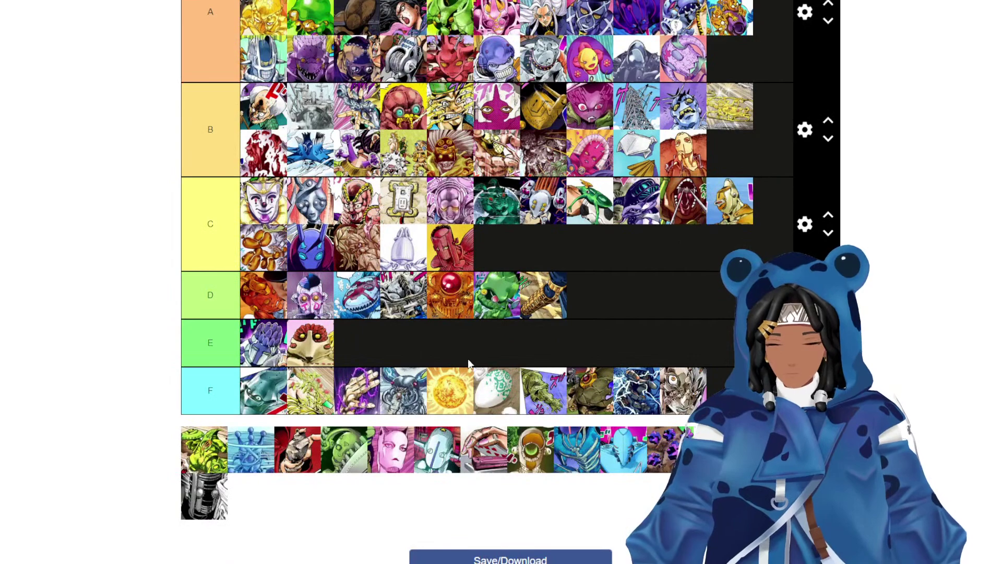
Place the pink-faced stand and the pale teal helmeted stand from the unranked images at the end of the S tier.
{"action": "left_click_drag", "start_coordinate": [392, 450], "coordinate": [729, 172]}
{"action": "scroll", "coordinate": [487, 353], "scroll_direction": "up", "scroll_amount": 6}
{"action": "scroll", "coordinate": [729, 172], "scroll_direction": "down", "scroll_amount": 5}
{"action": "left_click_drag", "start_coordinate": [396, 420], "coordinate": [429, 198]}
{"action": "scroll", "coordinate": [396, 420], "scroll_direction": "up", "scroll_amount": 4}
{"action": "scroll", "coordinate": [397, 172], "scroll_direction": "down", "scroll_amount": 6}
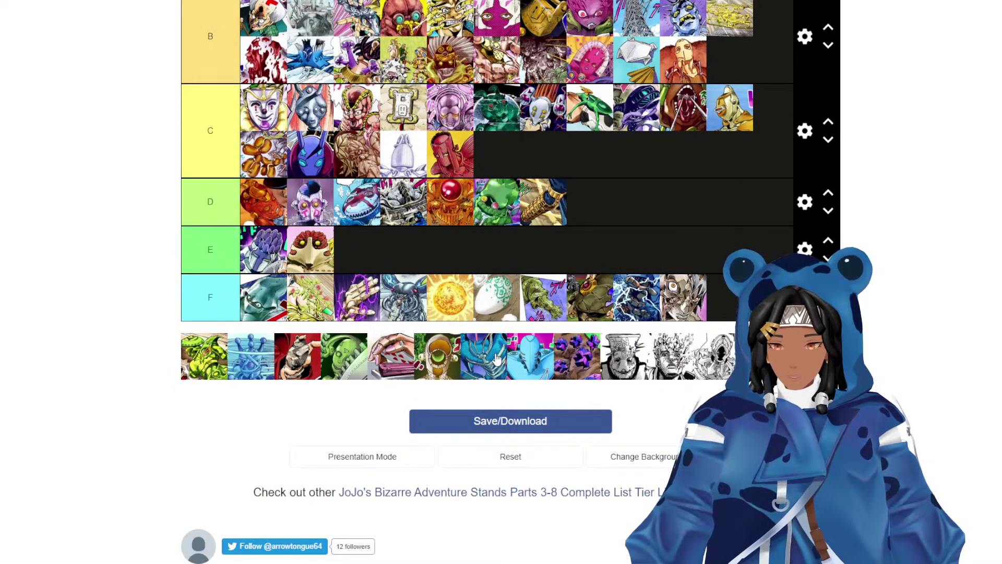
Place the dark blue armoured stand and the black-and-white mechanical stand at the end of the S tier.
{"action": "left_click_drag", "start_coordinate": [496, 358], "coordinate": [507, 422]}
{"action": "scroll", "coordinate": [508, 356], "scroll_direction": "up", "scroll_amount": 5}
{"action": "scroll", "coordinate": [515, 355], "scroll_direction": "down", "scroll_amount": 4}
{"action": "scroll", "coordinate": [515, 355], "scroll_direction": "up", "scroll_amount": 5}
{"action": "scroll", "coordinate": [432, 145], "scroll_direction": "down", "scroll_amount": 5}
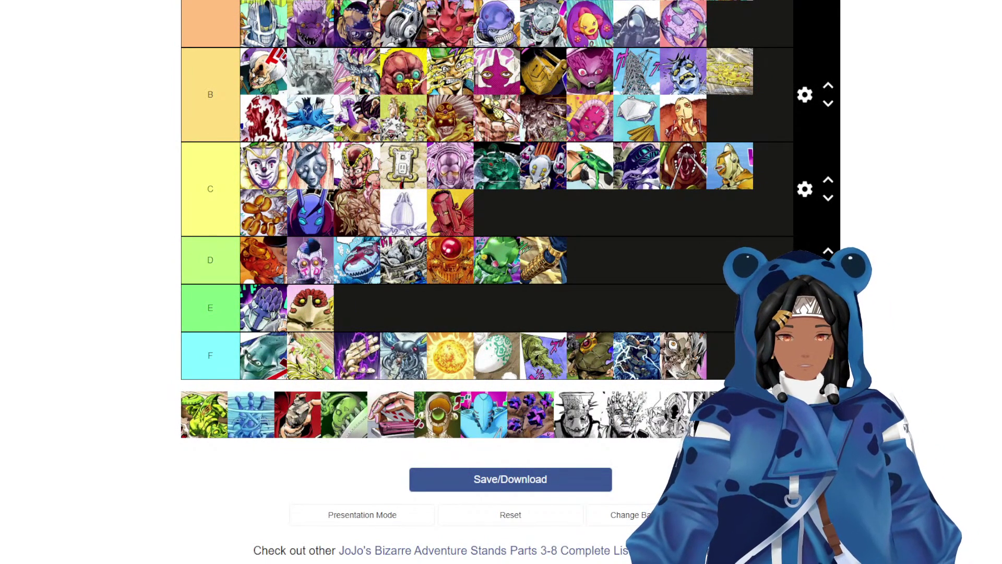
{"action": "scroll", "coordinate": [512, 252], "scroll_direction": "up", "scroll_amount": 7}
{"action": "scroll", "coordinate": [511, 252], "scroll_direction": "down", "scroll_amount": 6}
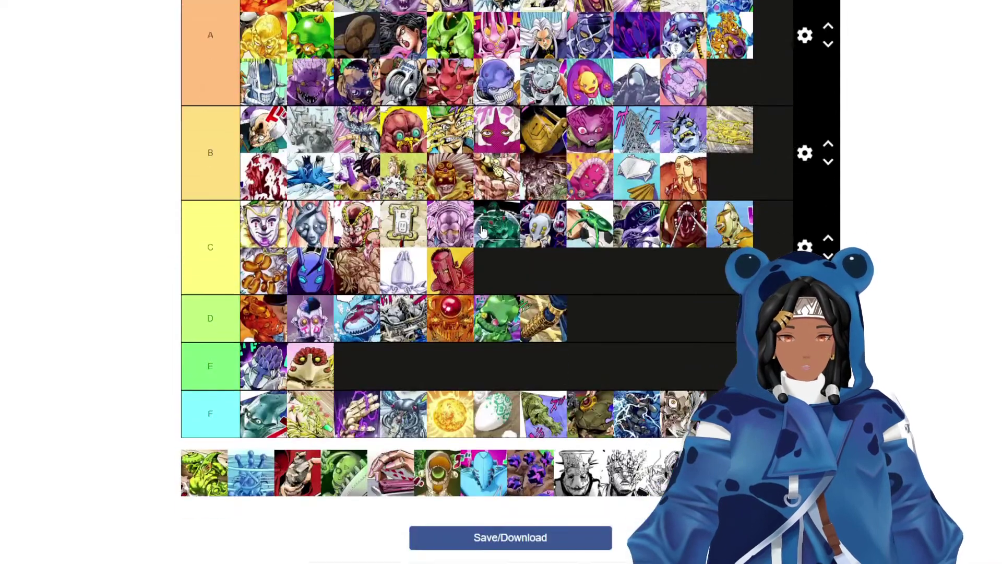
Place the dark purple clustered stand at the end of the C tier and the light blue stand at the end of the A tier.
{"action": "scroll", "coordinate": [581, 311], "scroll_direction": "down", "scroll_amount": 2}
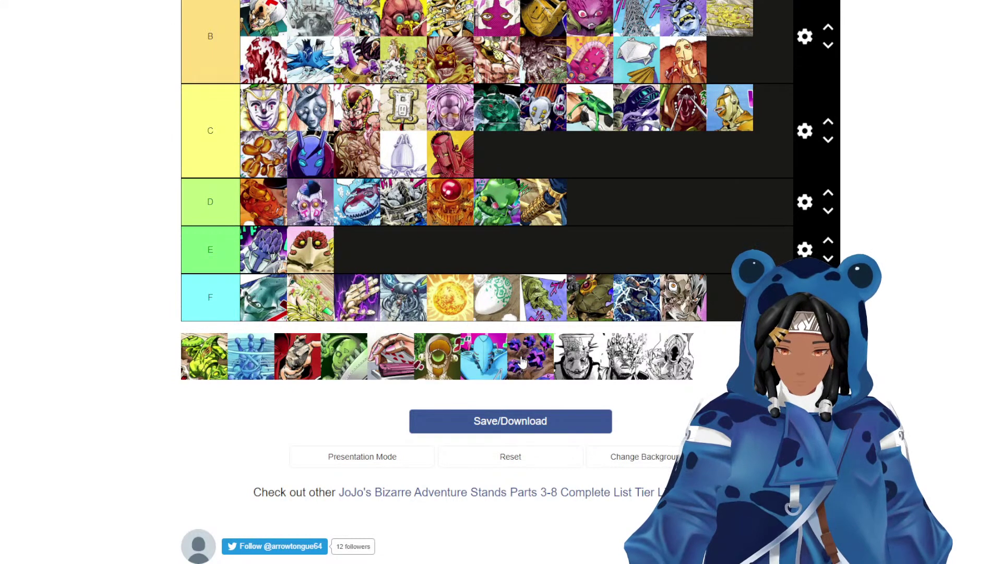
{"action": "left_click_drag", "start_coordinate": [522, 360], "coordinate": [493, 157]}
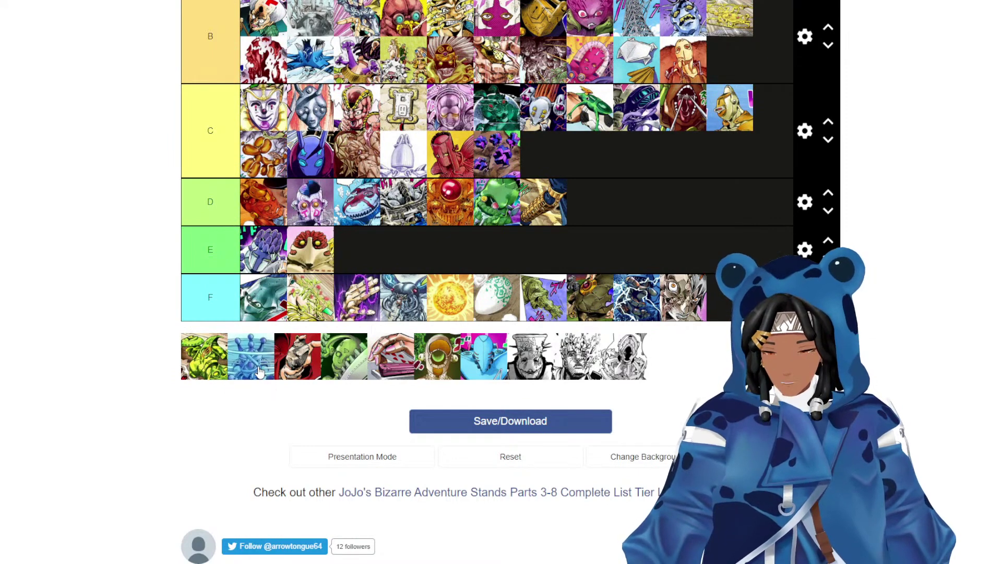
{"action": "left_click_drag", "start_coordinate": [259, 370], "coordinate": [783, 308]}
{"action": "scroll", "coordinate": [782, 308], "scroll_direction": "up", "scroll_amount": 9}
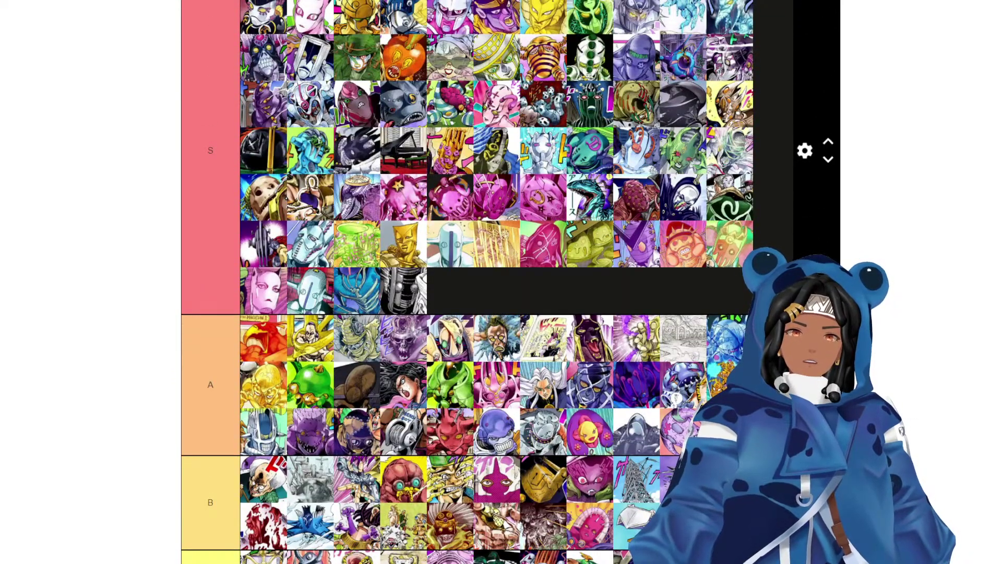
{"action": "left_click_drag", "start_coordinate": [782, 308], "coordinate": [757, 334]}
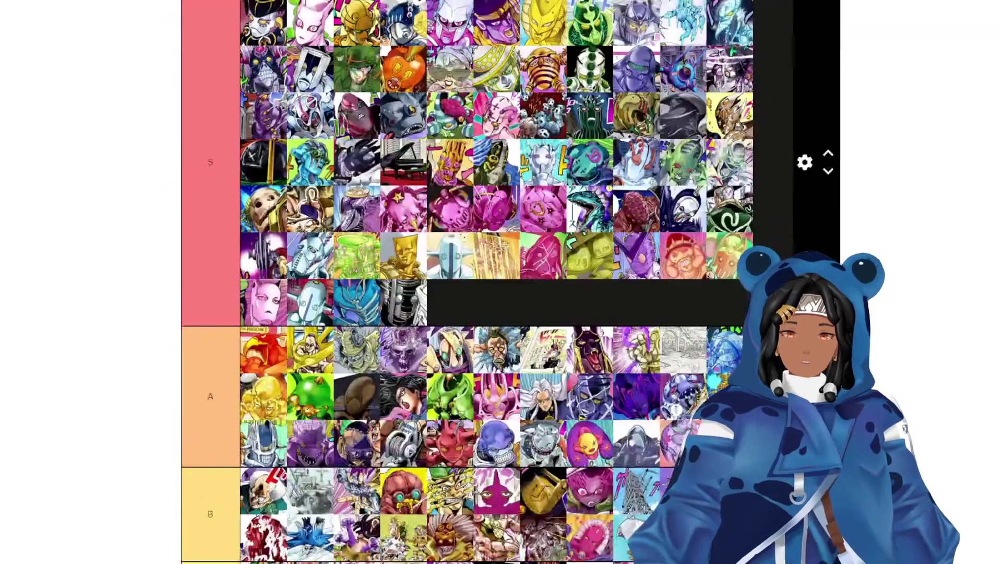
{"action": "scroll", "coordinate": [469, 281], "scroll_direction": "down", "scroll_amount": 6}
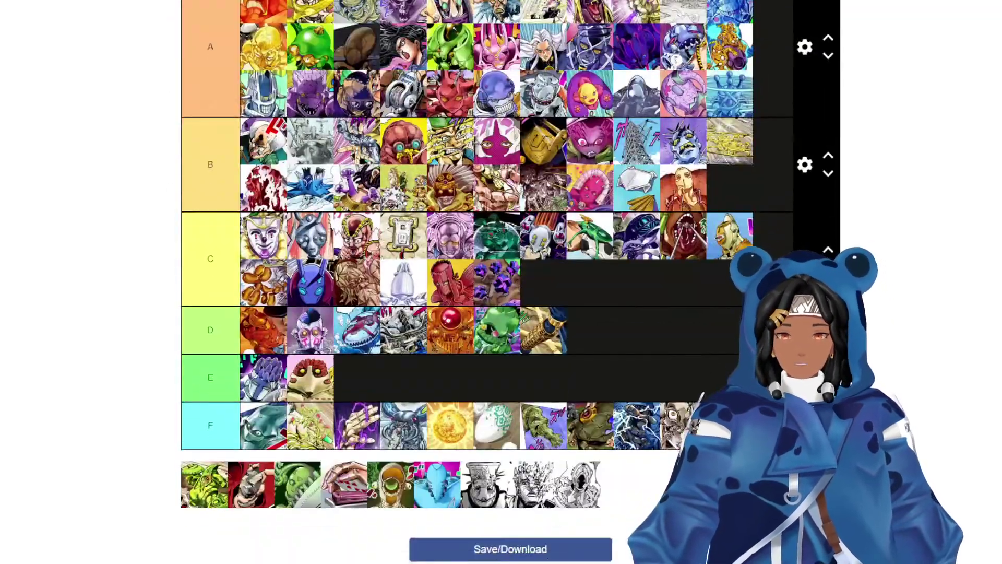
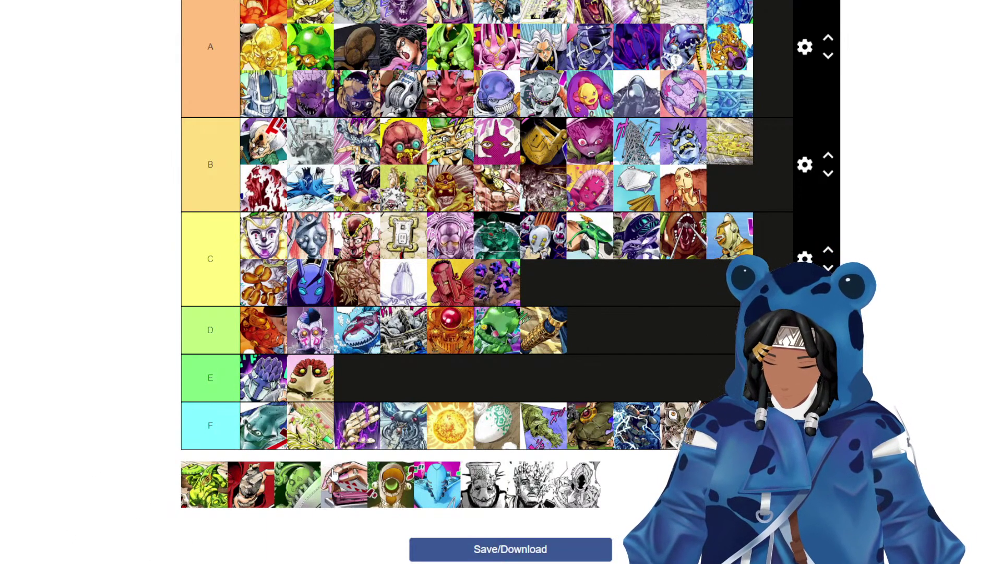
Place the image of the hand with the red box in the A tier, after the light blue stand.
{"action": "scroll", "coordinate": [333, 472], "scroll_direction": "down", "scroll_amount": 2}
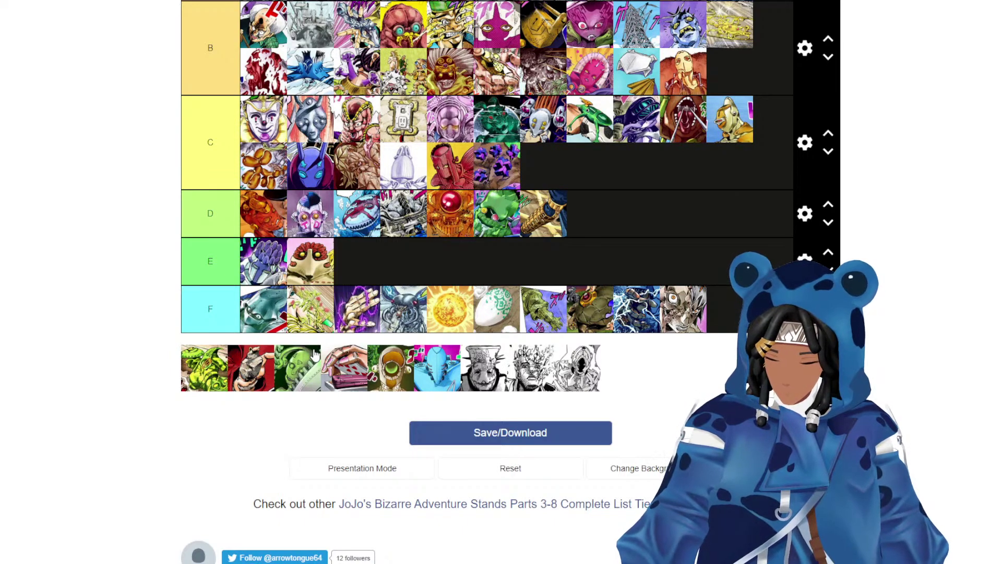
{"action": "left_click_drag", "start_coordinate": [345, 372], "coordinate": [264, 431]}
{"action": "scroll", "coordinate": [365, 360], "scroll_direction": "up", "scroll_amount": 5}
{"action": "scroll", "coordinate": [426, 356], "scroll_direction": "up", "scroll_amount": 3}
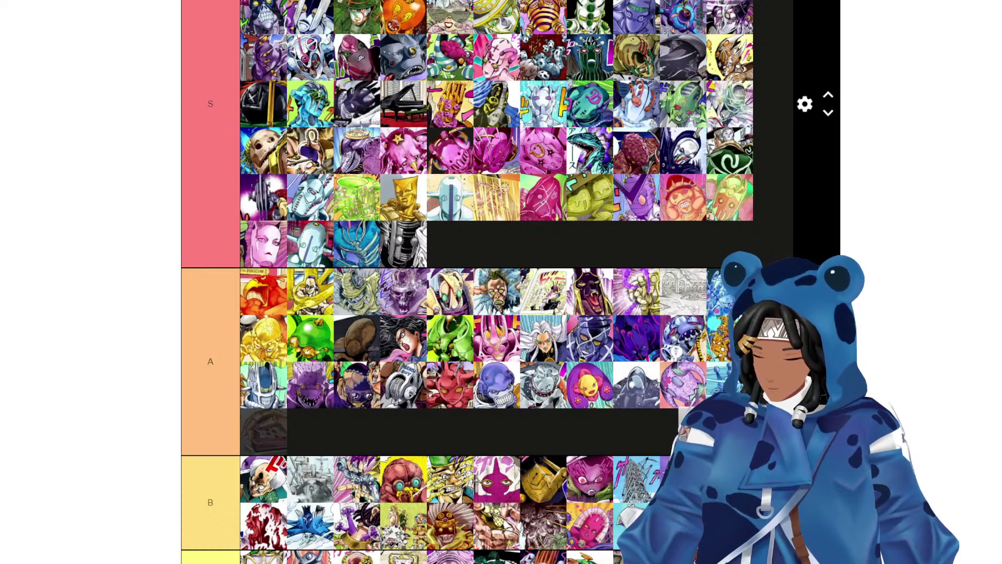
{"action": "left_click_drag", "start_coordinate": [689, 433], "coordinate": [512, 434]}
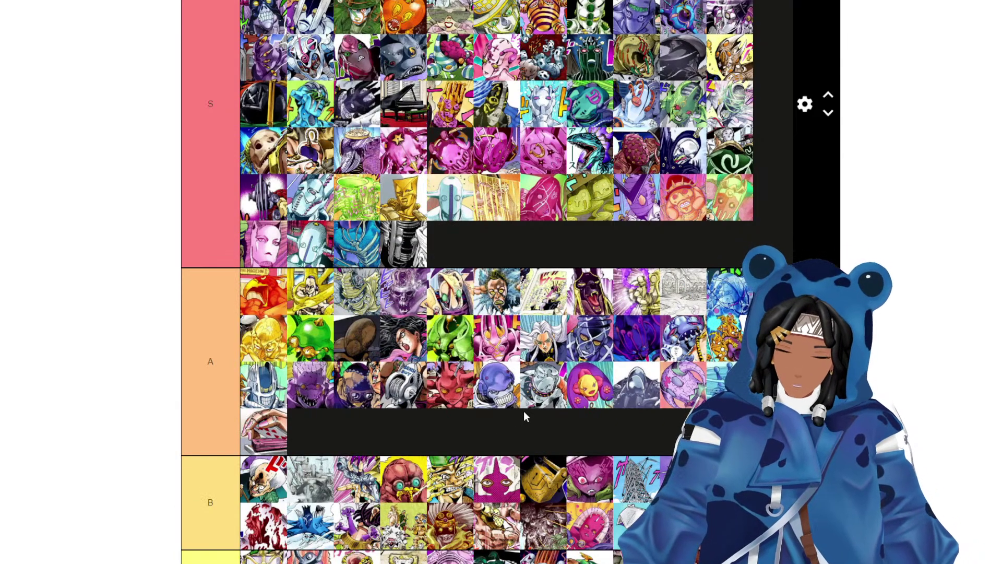
{"action": "scroll", "coordinate": [524, 411], "scroll_direction": "down", "scroll_amount": 10}
{"action": "scroll", "coordinate": [528, 355], "scroll_direction": "up", "scroll_amount": 2}
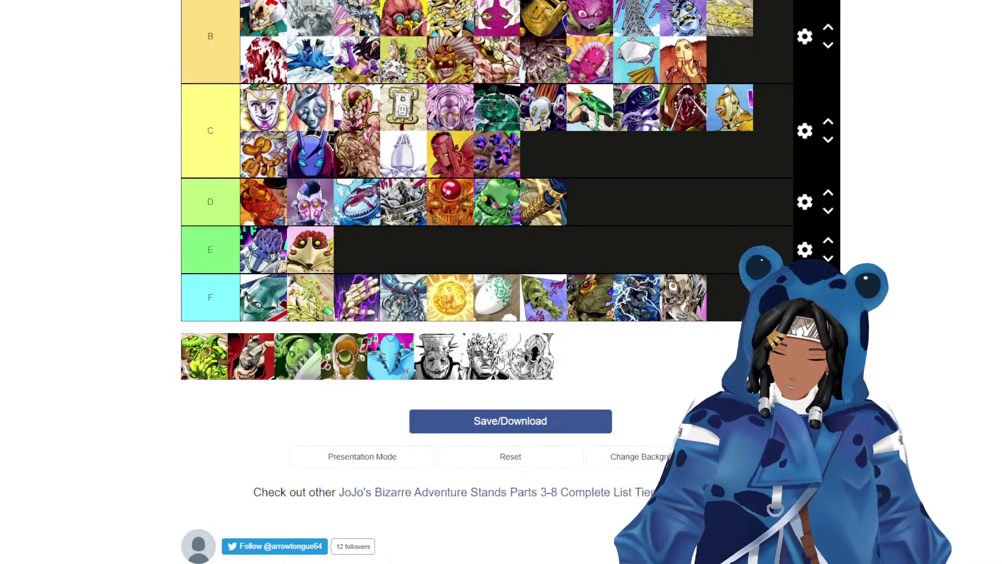
Place the last black-and-white line-art stand from the unranked images at the end of the A tier.
{"action": "mouse_move", "coordinate": [537, 364]}
{"action": "left_mouse_down"}
{"action": "mouse_move", "coordinate": [547, 363]}
{"action": "mouse_move", "coordinate": [539, 366]}
{"action": "left_mouse_up"}
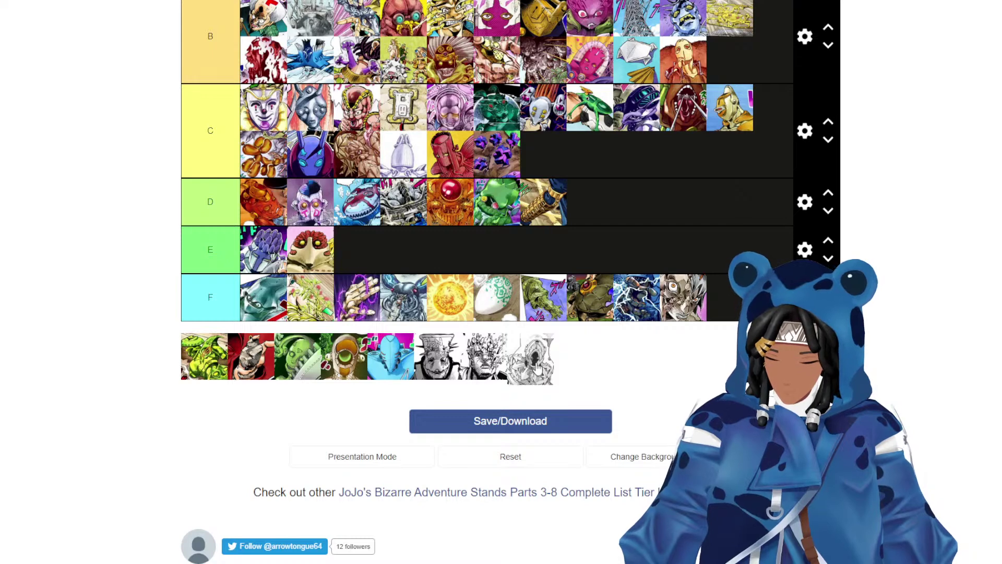
{"action": "left_click_drag", "start_coordinate": [539, 367], "coordinate": [555, 254]}
{"action": "scroll", "coordinate": [638, 366], "scroll_direction": "up", "scroll_amount": 3}
{"action": "scroll", "coordinate": [637, 365], "scroll_direction": "up", "scroll_amount": 2}
{"action": "scroll", "coordinate": [554, 256], "scroll_direction": "down", "scroll_amount": 7}
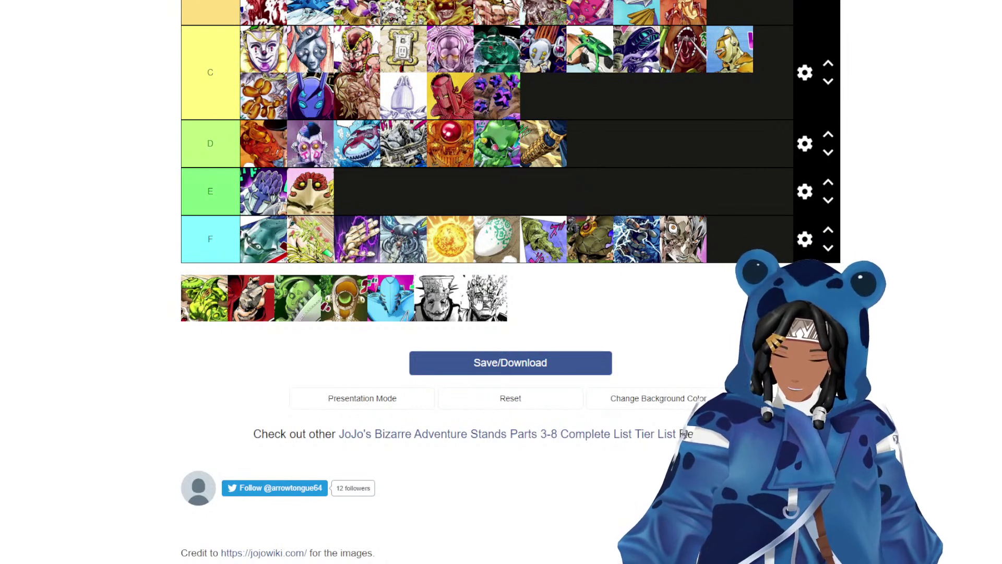
Place the black-and-white stand with the flat-topped head from the unranked images at the end of the S tier.
{"action": "left_click_drag", "start_coordinate": [433, 296], "coordinate": [607, 200]}
{"action": "scroll", "coordinate": [617, 179], "scroll_direction": "up", "scroll_amount": 3}
{"action": "scroll", "coordinate": [607, 237], "scroll_direction": "up", "scroll_amount": 3}
{"action": "scroll", "coordinate": [678, 334], "scroll_direction": "up", "scroll_amount": 2}
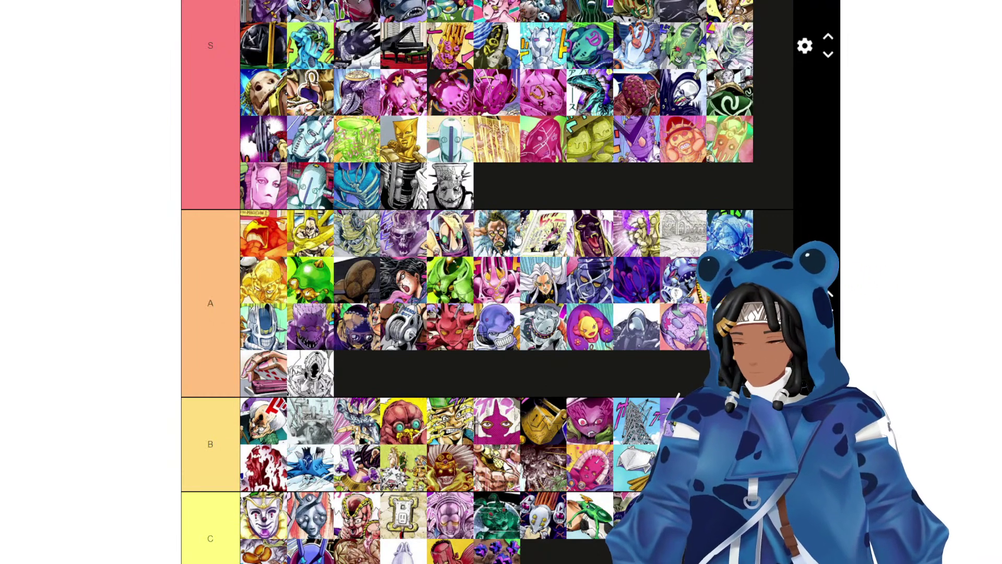
{"action": "scroll", "coordinate": [422, 219], "scroll_direction": "down", "scroll_amount": 7}
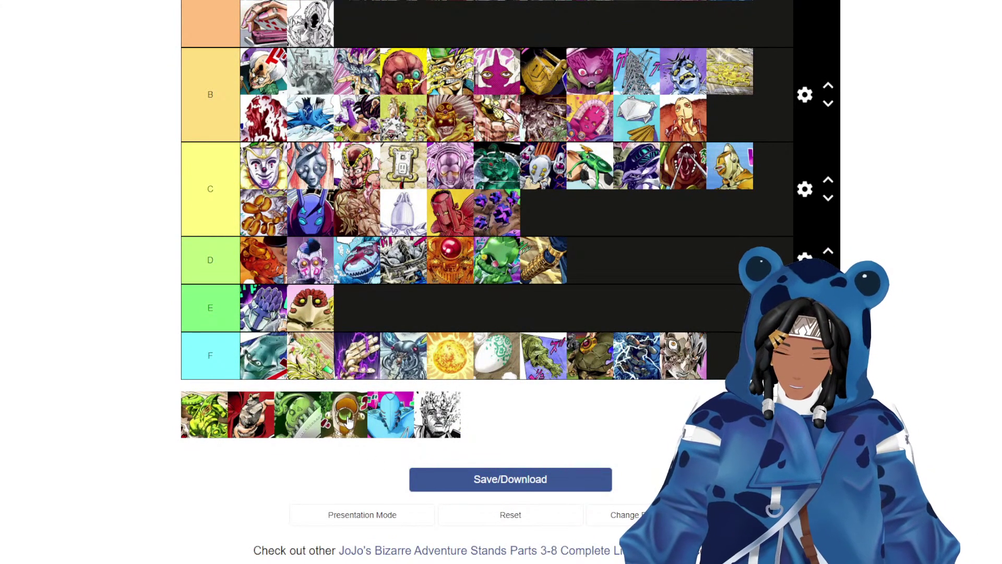
Place the brown stand image with the round green centre at the end of the S tier.
{"action": "left_click_drag", "start_coordinate": [347, 420], "coordinate": [689, 137]}
{"action": "scroll", "coordinate": [935, 418], "scroll_direction": "up", "scroll_amount": 6}
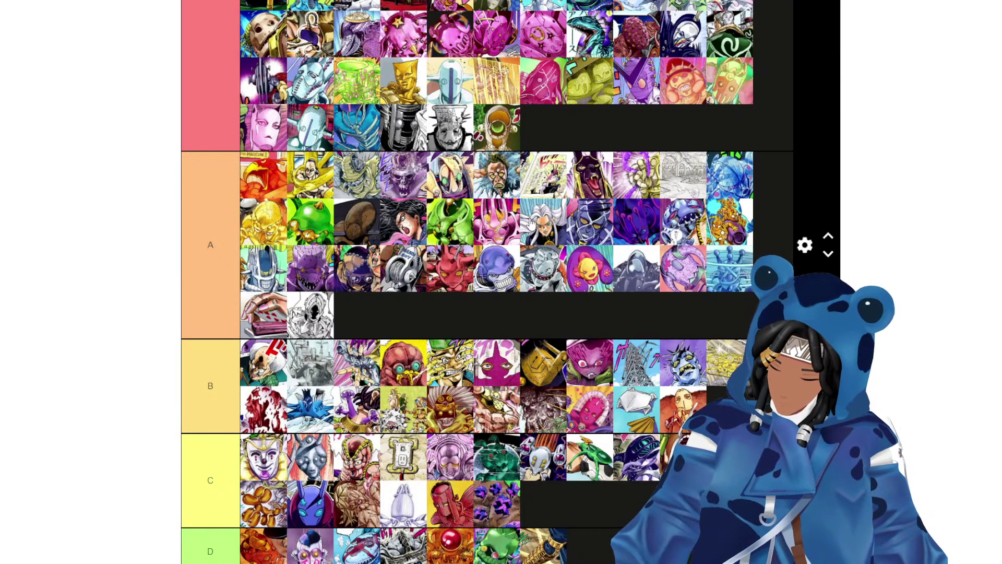
{"action": "scroll", "coordinate": [662, 306], "scroll_direction": "down", "scroll_amount": 10}
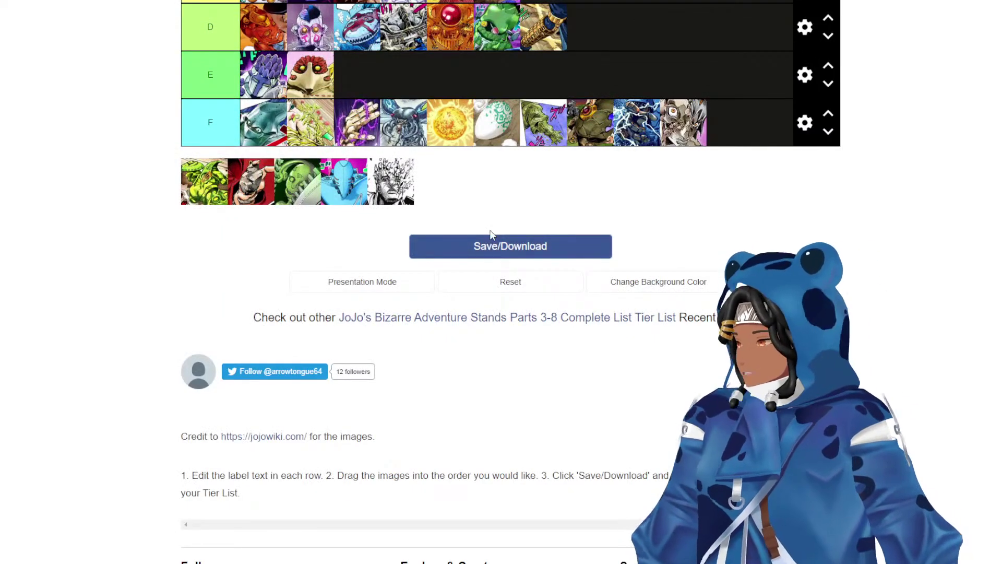
{"action": "scroll", "coordinate": [449, 222], "scroll_direction": "up", "scroll_amount": 1}
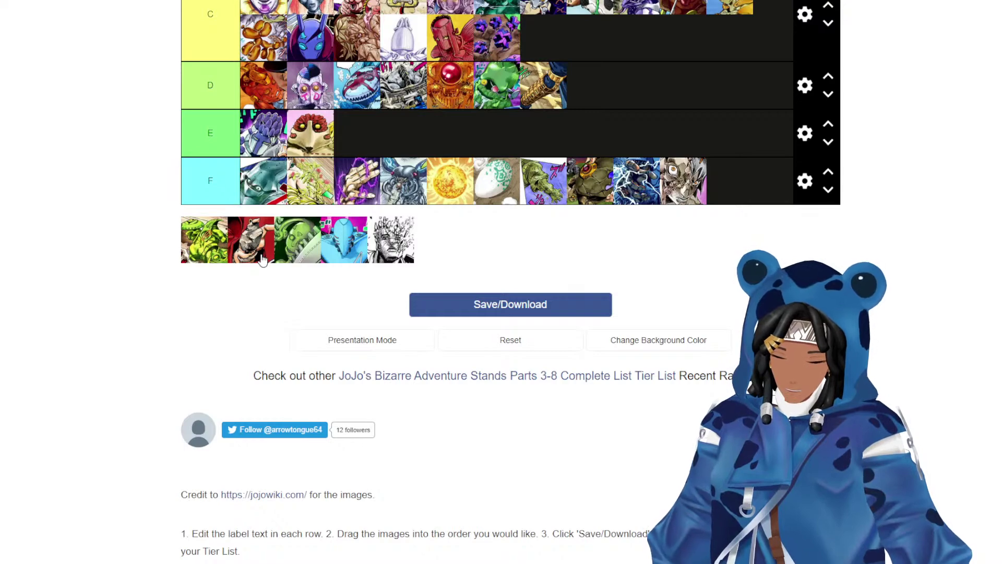
Place the grey stand on the red background and the green large-toothed stand at the end of the D tier.
{"action": "scroll", "coordinate": [262, 259], "scroll_direction": "up", "scroll_amount": 5}
{"action": "left_click_drag", "start_coordinate": [250, 473], "coordinate": [589, 318]}
{"action": "left_click_drag", "start_coordinate": [255, 473], "coordinate": [684, 325]}
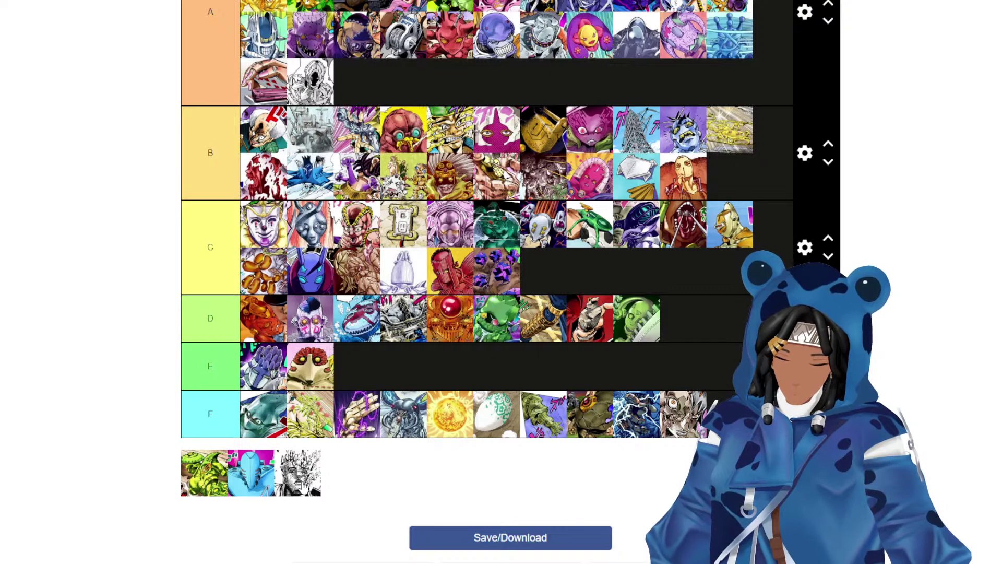
{"action": "scroll", "coordinate": [358, 449], "scroll_direction": "down", "scroll_amount": 2}
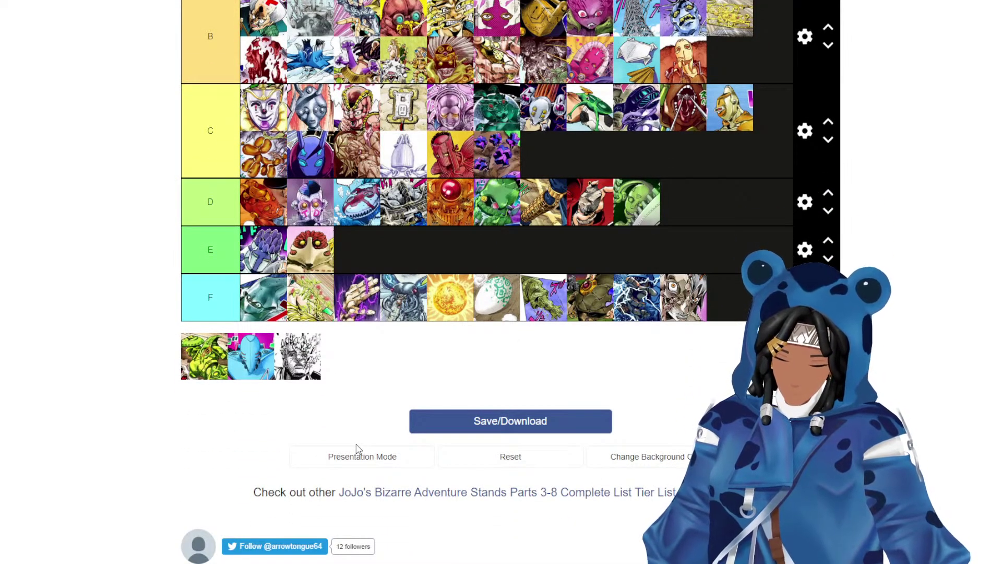
Place the remaining black-and-white sketched face from the unranked images at the end of the S tier.
{"action": "scroll", "coordinate": [357, 449], "scroll_direction": "up", "scroll_amount": 2}
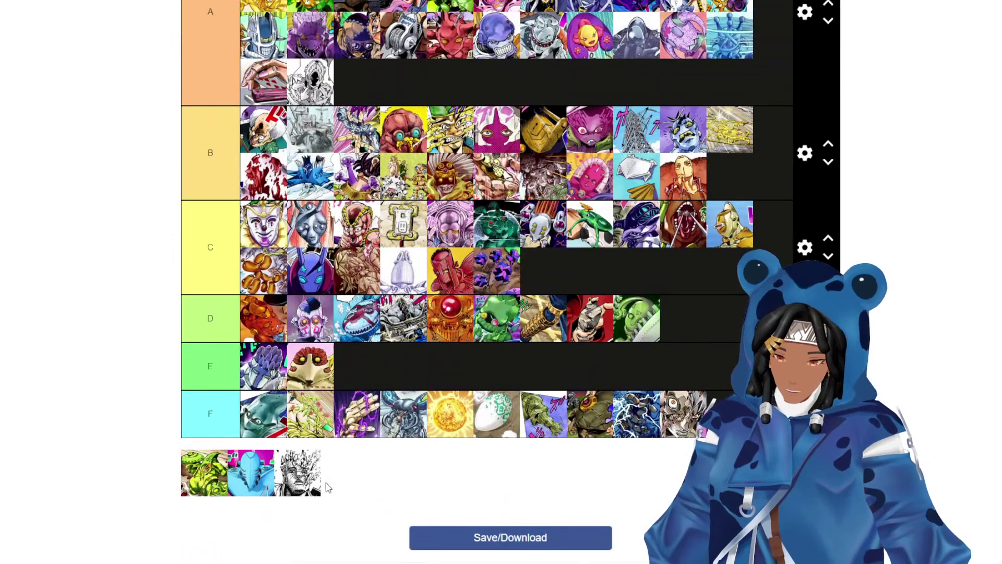
{"action": "left_click_drag", "start_coordinate": [298, 473], "coordinate": [601, 250]}
{"action": "scroll", "coordinate": [558, 462], "scroll_direction": "up", "scroll_amount": 4}
{"action": "scroll", "coordinate": [604, 495], "scroll_direction": "up", "scroll_amount": 2}
{"action": "scroll", "coordinate": [440, 339], "scroll_direction": "down", "scroll_amount": 7}
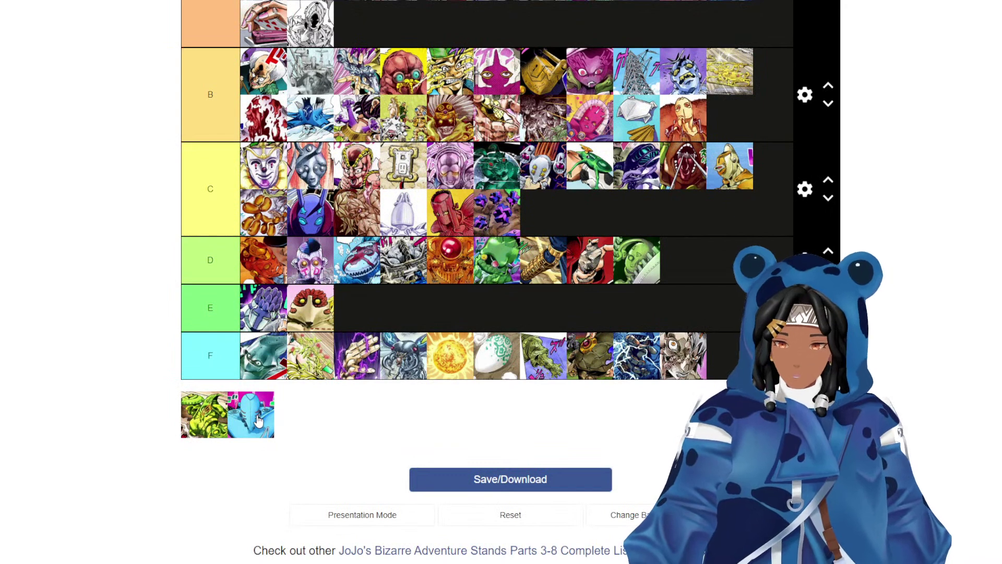
Place the light blue stand on the magenta background from the unranked images at the end of the S tier.
{"action": "left_click_drag", "start_coordinate": [258, 422], "coordinate": [273, 427]}
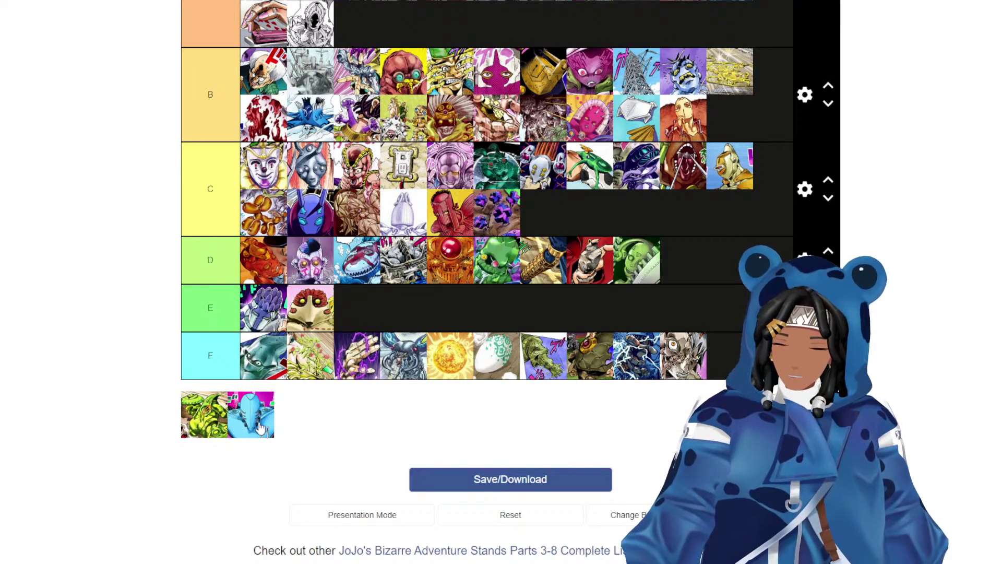
{"action": "scroll", "coordinate": [448, 409], "scroll_direction": "up", "scroll_amount": 5}
{"action": "scroll", "coordinate": [438, 409], "scroll_direction": "down", "scroll_amount": 5}
{"action": "left_click_drag", "start_coordinate": [253, 413], "coordinate": [668, 250]}
{"action": "scroll", "coordinate": [630, 421], "scroll_direction": "up", "scroll_amount": 5}
{"action": "scroll", "coordinate": [640, 410], "scroll_direction": "up", "scroll_amount": 2}
{"action": "scroll", "coordinate": [674, 243], "scroll_direction": "down", "scroll_amount": 6}
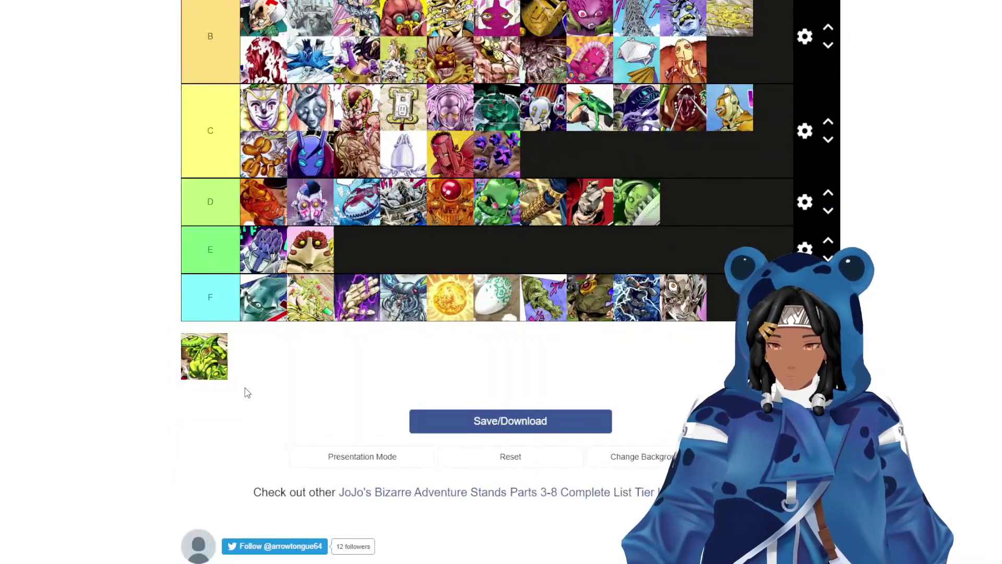
Move the orange-red stand and the pink-eyed purple stand from D to E, and the purple stand starting E to the front of D.
{"action": "scroll", "coordinate": [247, 392], "scroll_direction": "up", "scroll_amount": 4}
{"action": "scroll", "coordinate": [242, 381], "scroll_direction": "up", "scroll_amount": 2}
{"action": "scroll", "coordinate": [243, 383], "scroll_direction": "down", "scroll_amount": 3}
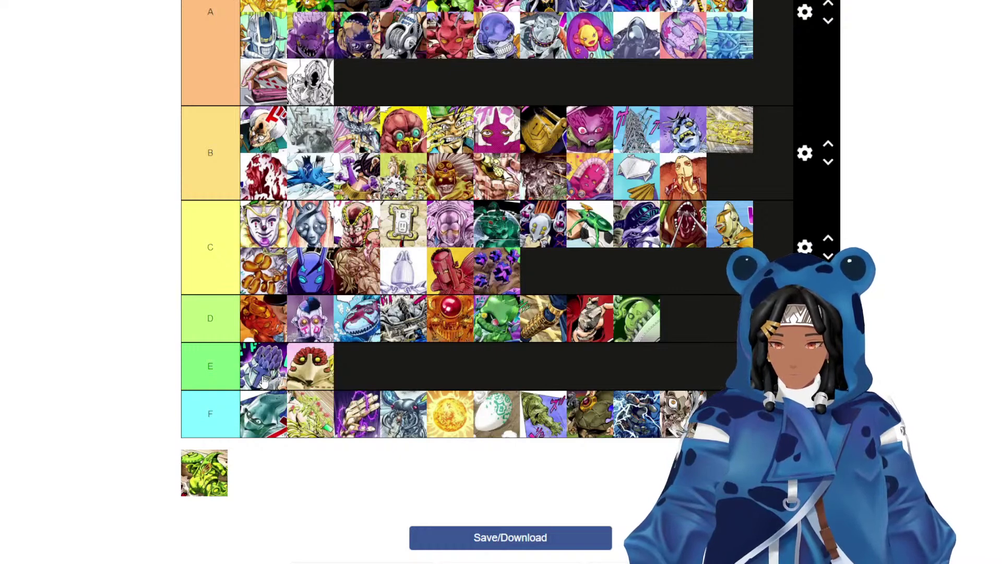
{"action": "left_click_drag", "start_coordinate": [264, 383], "coordinate": [295, 373]}
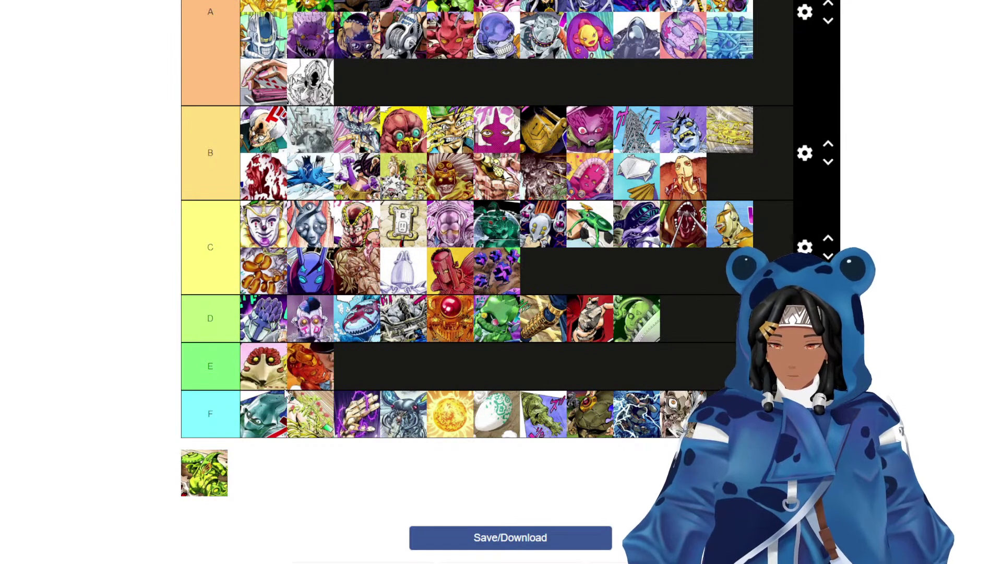
{"action": "left_click_drag", "start_coordinate": [295, 334], "coordinate": [308, 368]}
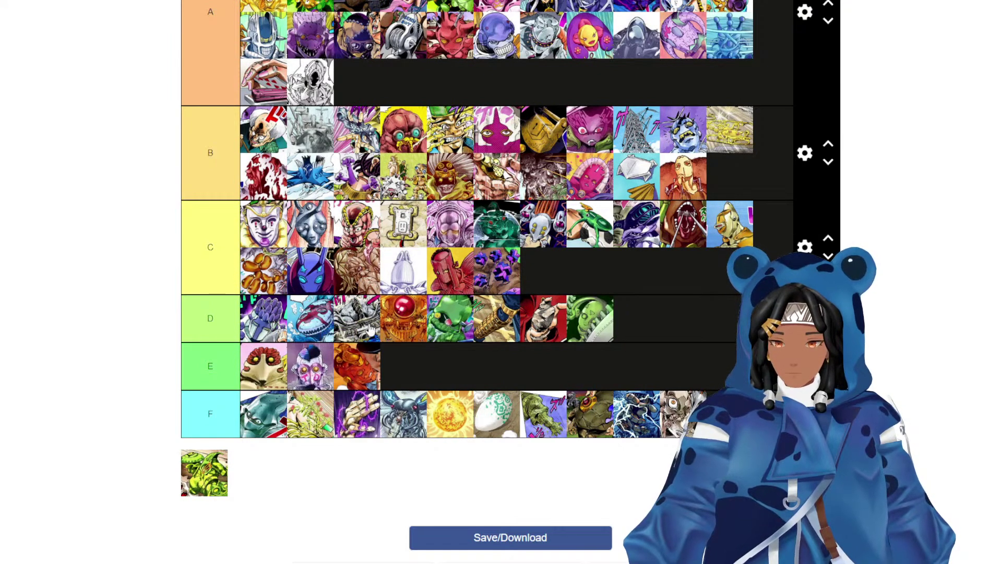
Move the red-orb stand, both green stands, the gold-and-blue stand and the red-background stand from the D tier to the E tier.
{"action": "left_click_drag", "start_coordinate": [414, 327], "coordinate": [401, 360]}
{"action": "left_click_drag", "start_coordinate": [406, 322], "coordinate": [402, 366]}
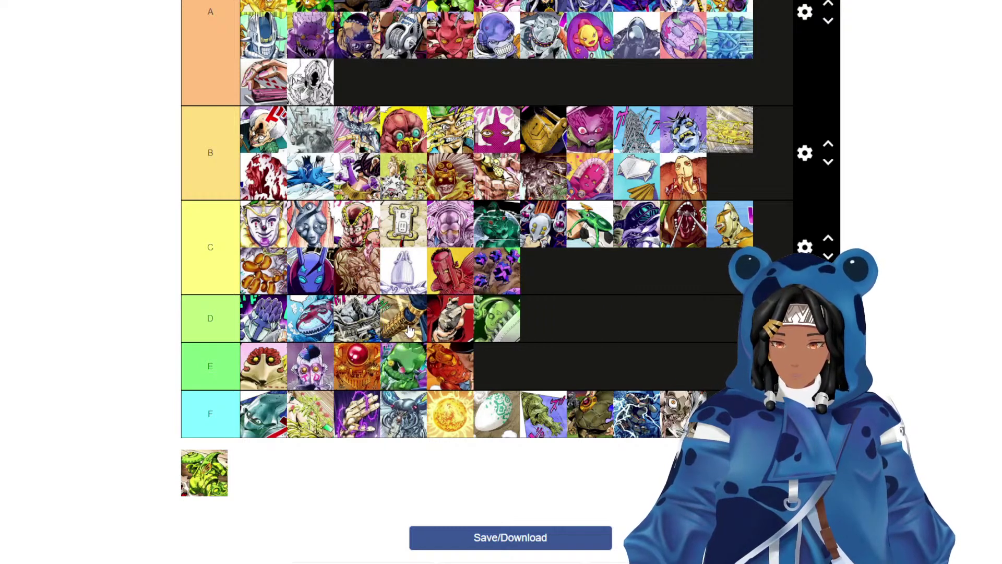
{"action": "left_click_drag", "start_coordinate": [409, 330], "coordinate": [424, 359]}
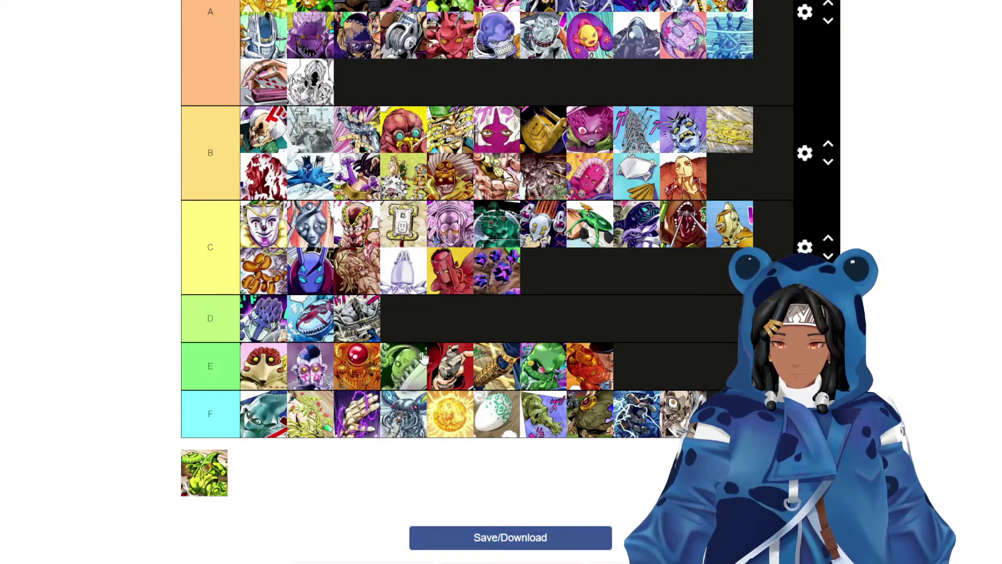
Review the stand rankings across all tiers from S to F.
{"action": "scroll", "coordinate": [424, 359], "scroll_direction": "up", "scroll_amount": 10}
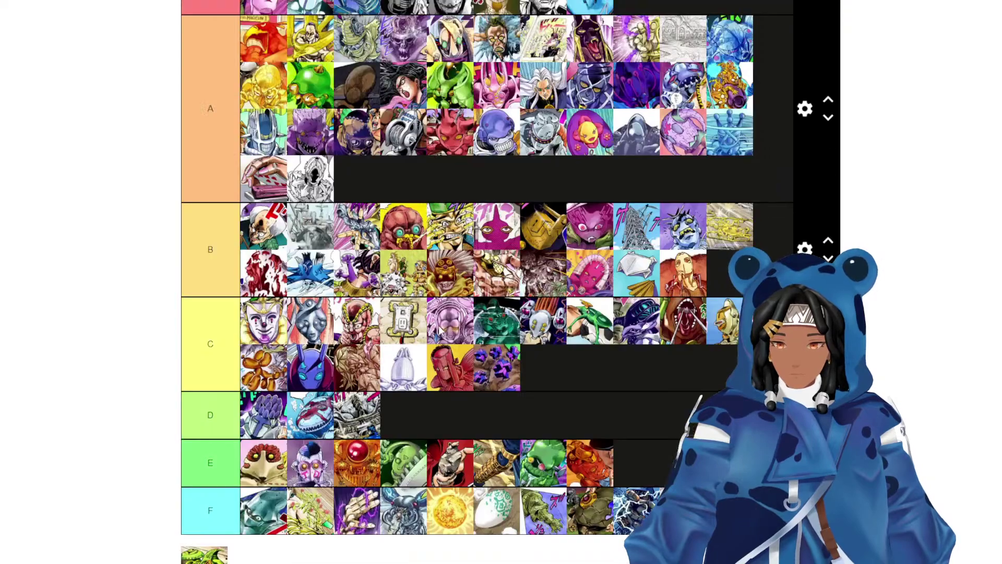
{"action": "scroll", "coordinate": [437, 332], "scroll_direction": "down", "scroll_amount": 6}
{"action": "scroll", "coordinate": [437, 332], "scroll_direction": "up", "scroll_amount": 3}
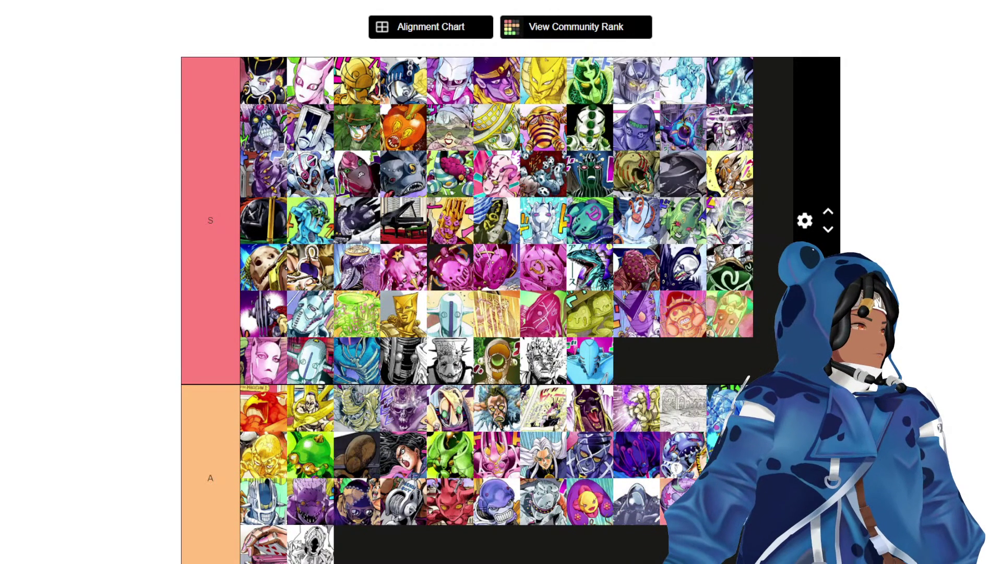
{"action": "scroll", "coordinate": [500, 282], "scroll_direction": "up", "scroll_amount": 5}
{"action": "scroll", "coordinate": [501, 282], "scroll_direction": "down", "scroll_amount": 15}
{"action": "scroll", "coordinate": [501, 282], "scroll_direction": "up", "scroll_amount": 8}
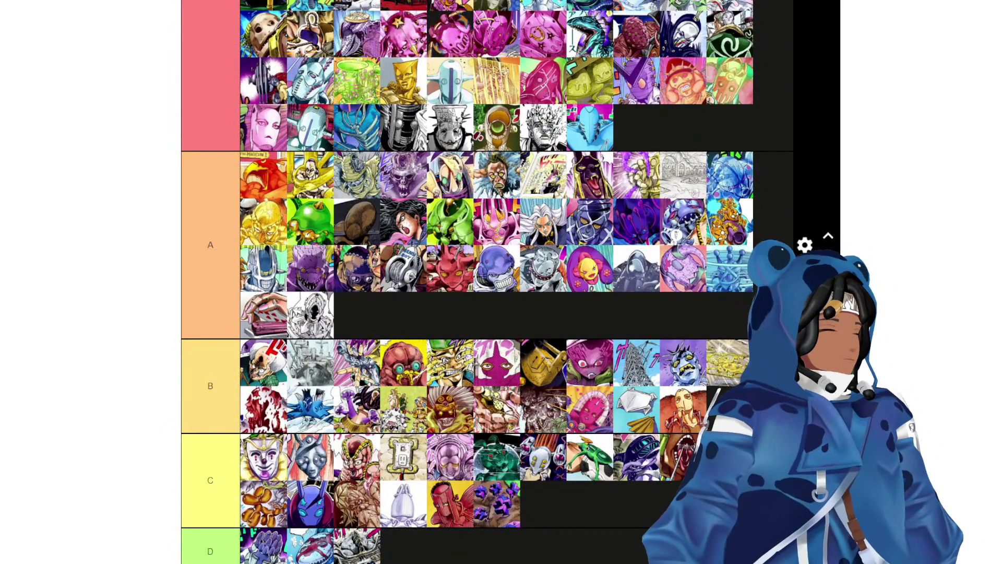
{"action": "scroll", "coordinate": [501, 282], "scroll_direction": "up", "scroll_amount": 9}
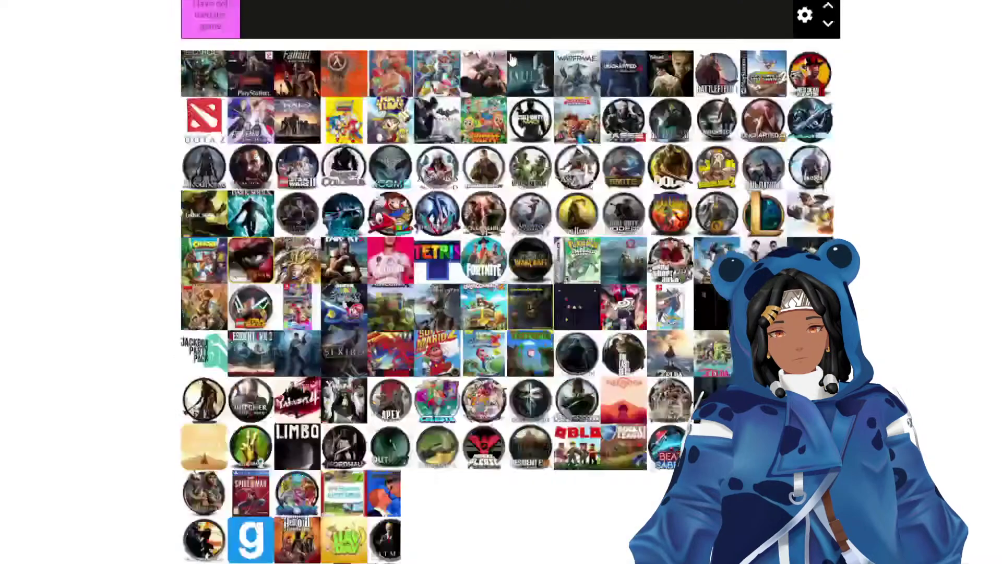
Browse the featured templates on the TierMaker home page and open the Types of Drinks template.
{"action": "scroll", "coordinate": [501, 282], "scroll_direction": "down", "scroll_amount": 5}
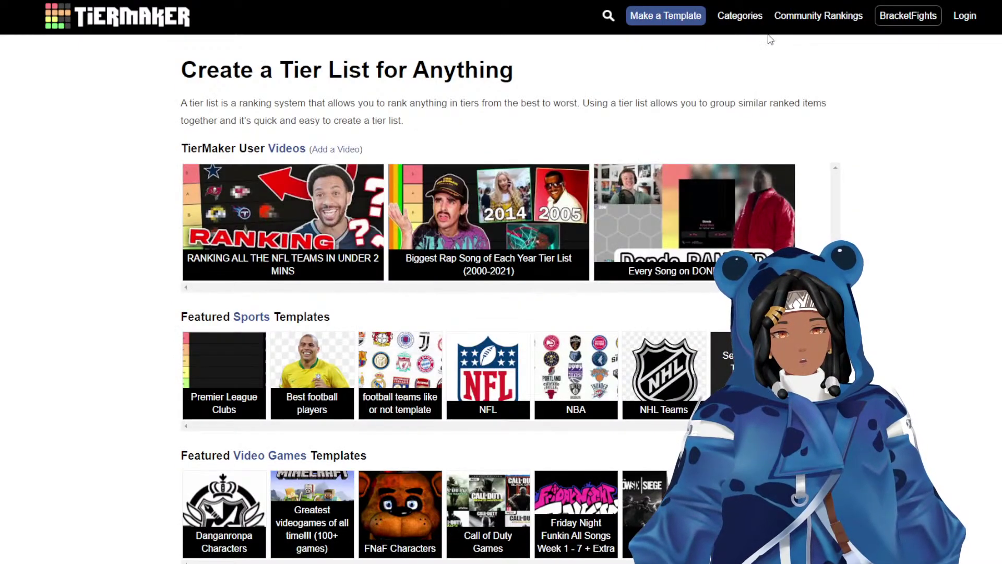
{"action": "scroll", "coordinate": [770, 39], "scroll_direction": "down", "scroll_amount": 3}
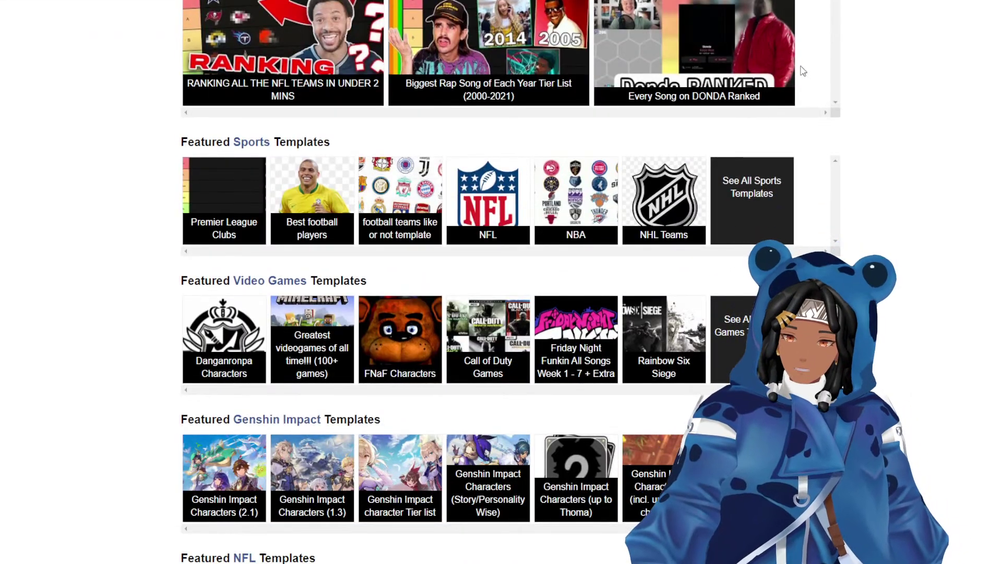
{"action": "scroll", "coordinate": [802, 71], "scroll_direction": "down", "scroll_amount": 1}
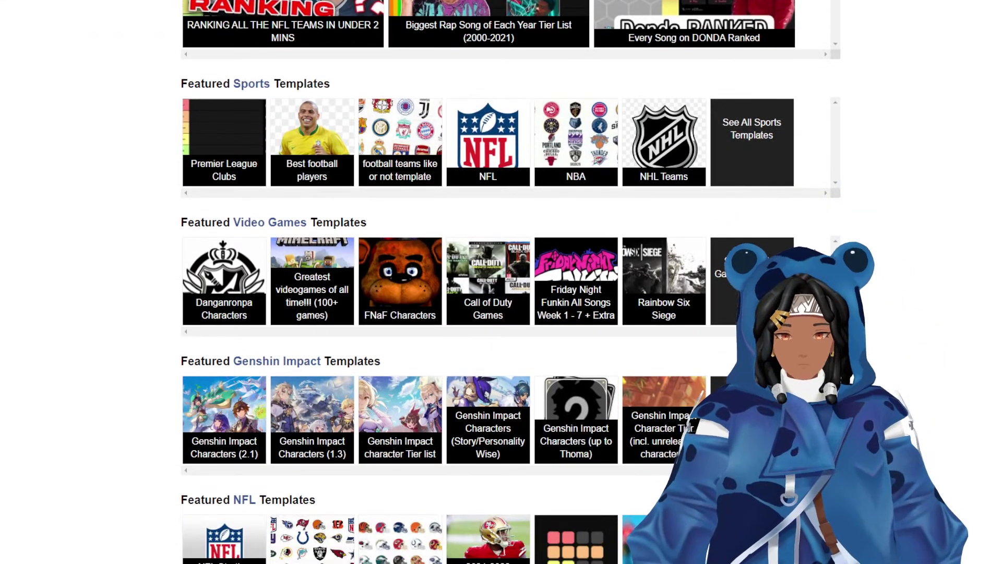
{"action": "scroll", "coordinate": [927, 212], "scroll_direction": "down", "scroll_amount": 9}
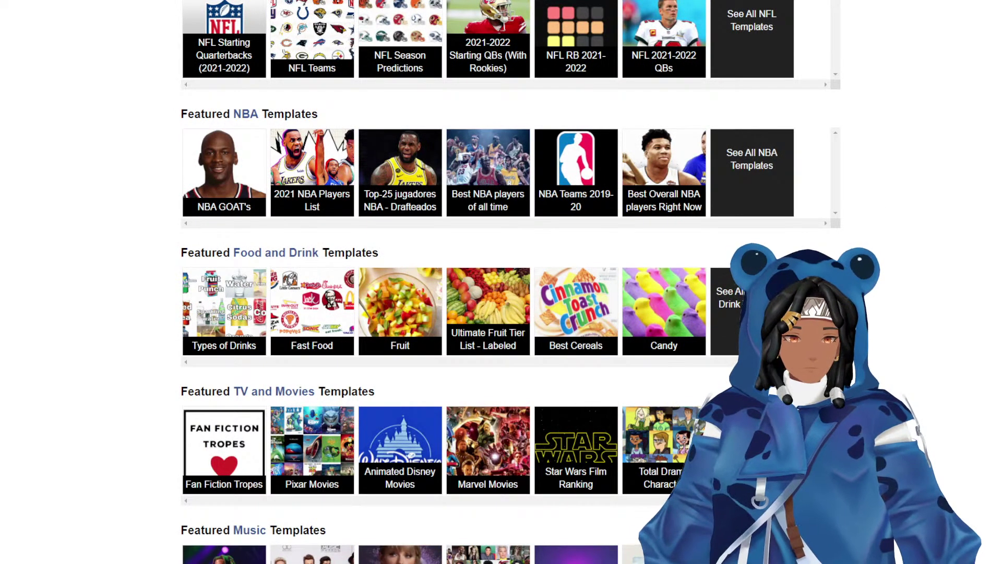
{"action": "scroll", "coordinate": [510, 282], "scroll_direction": "down", "scroll_amount": 2}
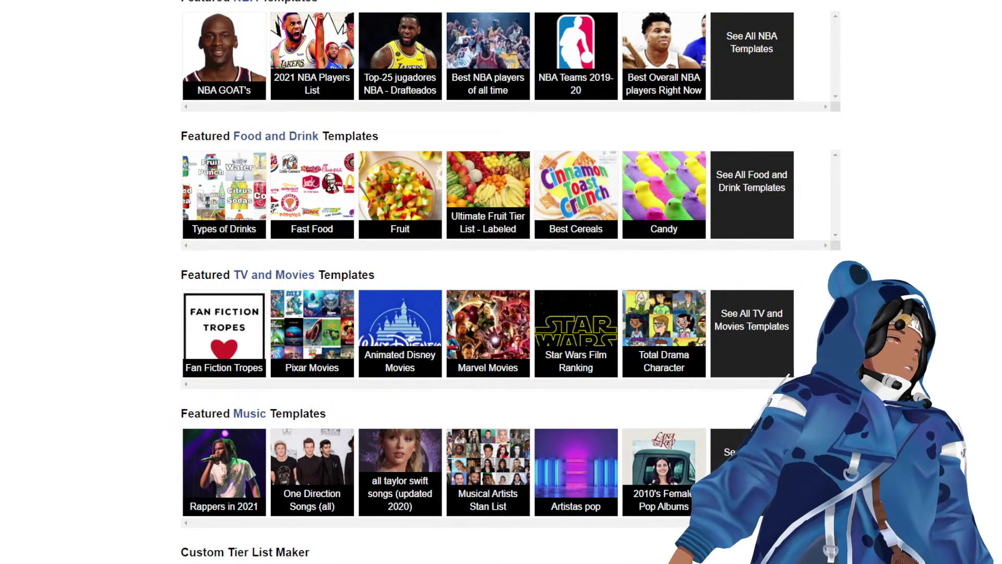
{"action": "scroll", "coordinate": [510, 282], "scroll_direction": "down", "scroll_amount": 3}
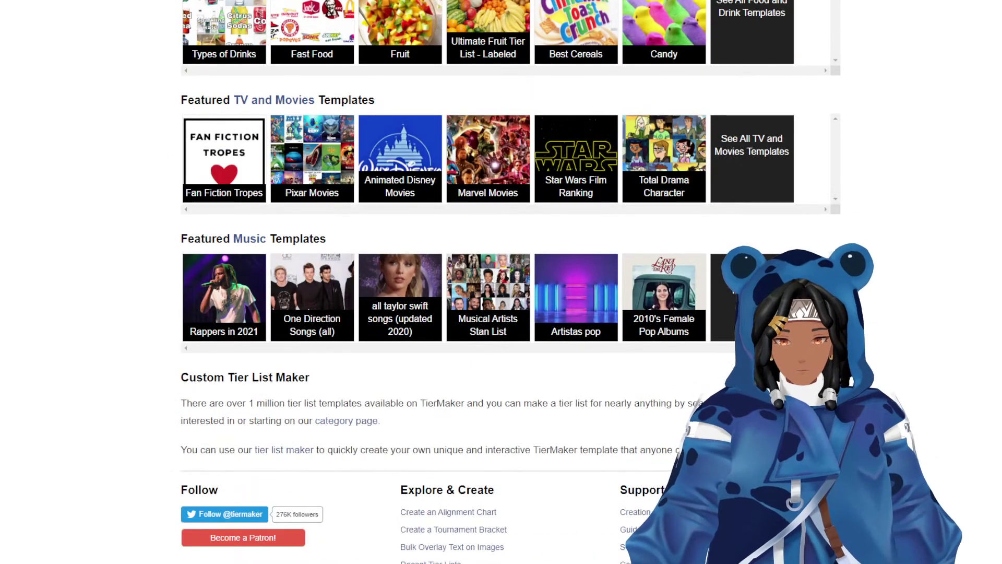
{"action": "scroll", "coordinate": [511, 282], "scroll_direction": "up", "scroll_amount": 3}
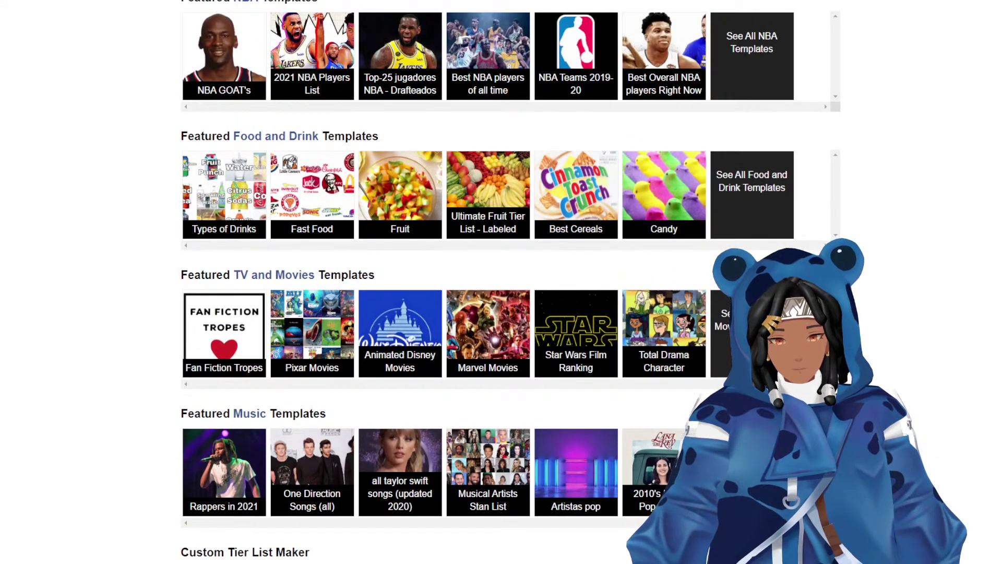
{"action": "scroll", "coordinate": [511, 282], "scroll_direction": "up", "scroll_amount": 3}
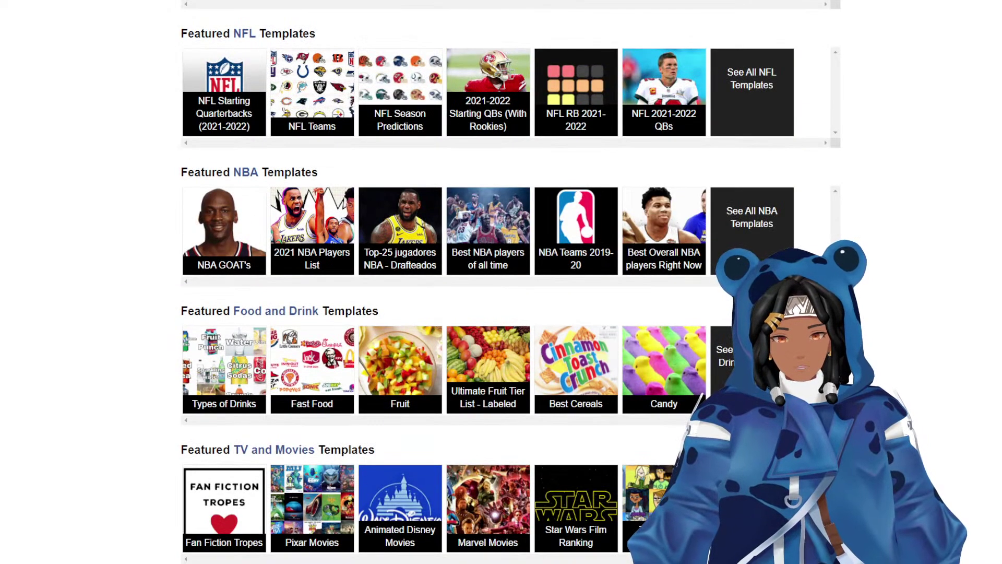
{"action": "left_click", "coordinate": [202, 357]}
{"action": "scroll", "coordinate": [436, 137], "scroll_direction": "down", "scroll_amount": 6}
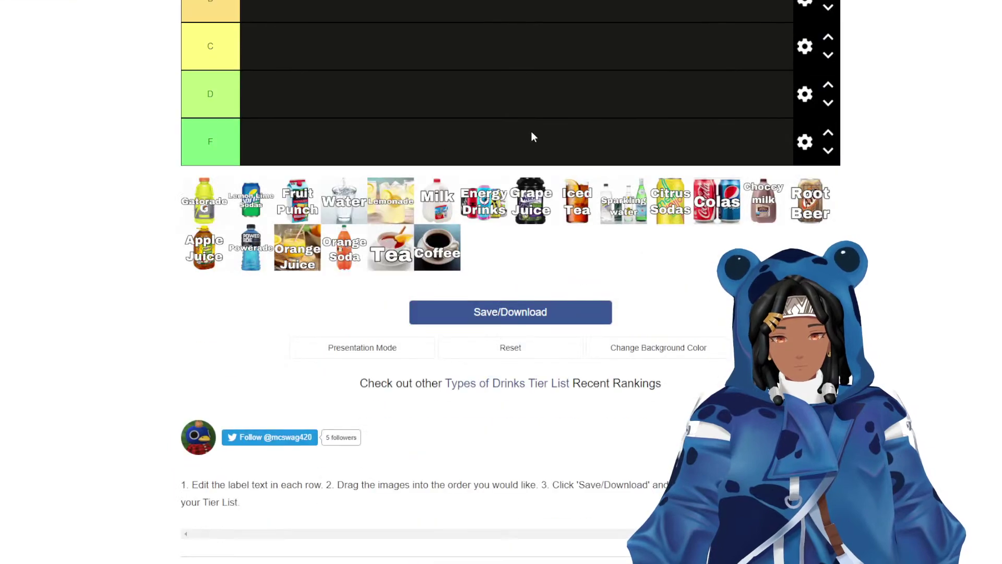
{"action": "scroll", "coordinate": [532, 137], "scroll_direction": "up", "scroll_amount": 6}
{"action": "scroll", "coordinate": [465, 114], "scroll_direction": "down", "scroll_amount": 2}
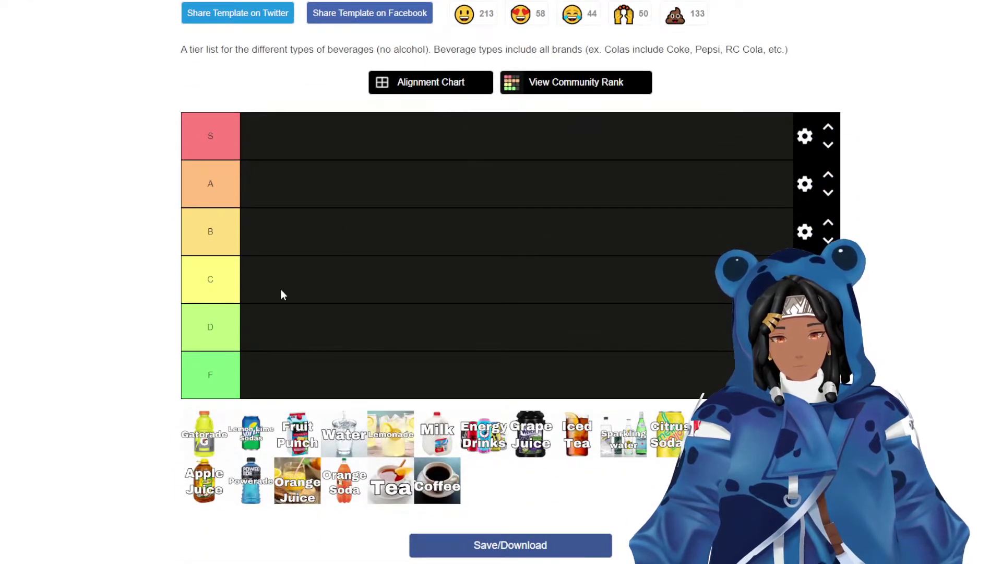
Place Water, Lemon-Lime Sodas and Fruit Punch in the S tier, Lemonade in the A tier and Milk in the B tier.
{"action": "left_click_drag", "start_coordinate": [251, 433], "coordinate": [264, 135]}
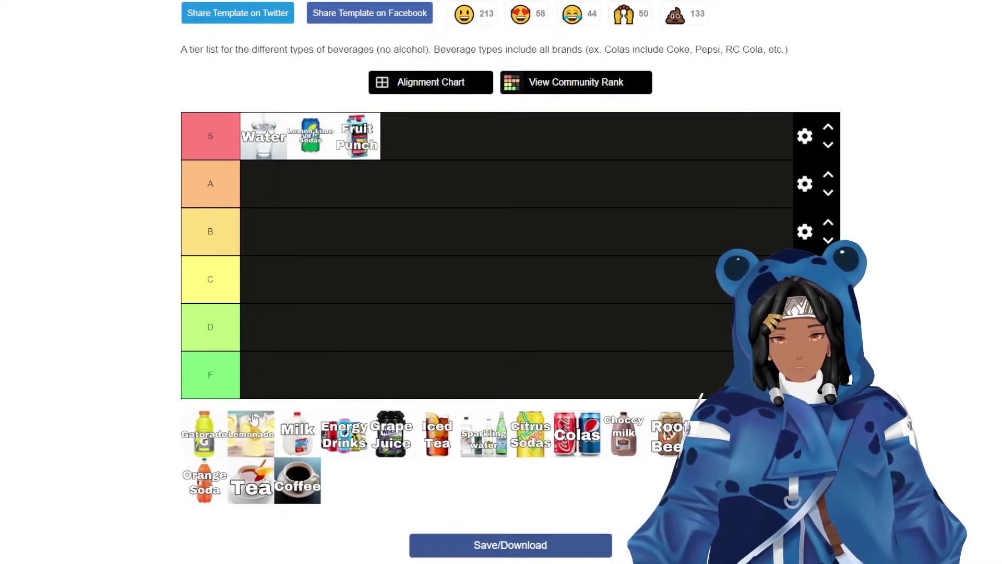
{"action": "left_click_drag", "start_coordinate": [253, 417], "coordinate": [365, 180]}
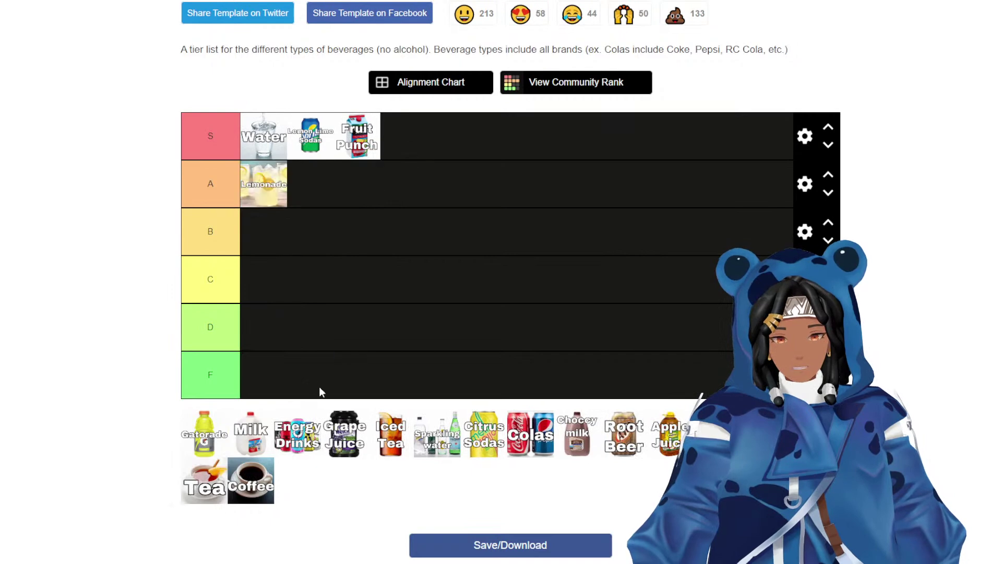
{"action": "left_click_drag", "start_coordinate": [241, 434], "coordinate": [251, 230]}
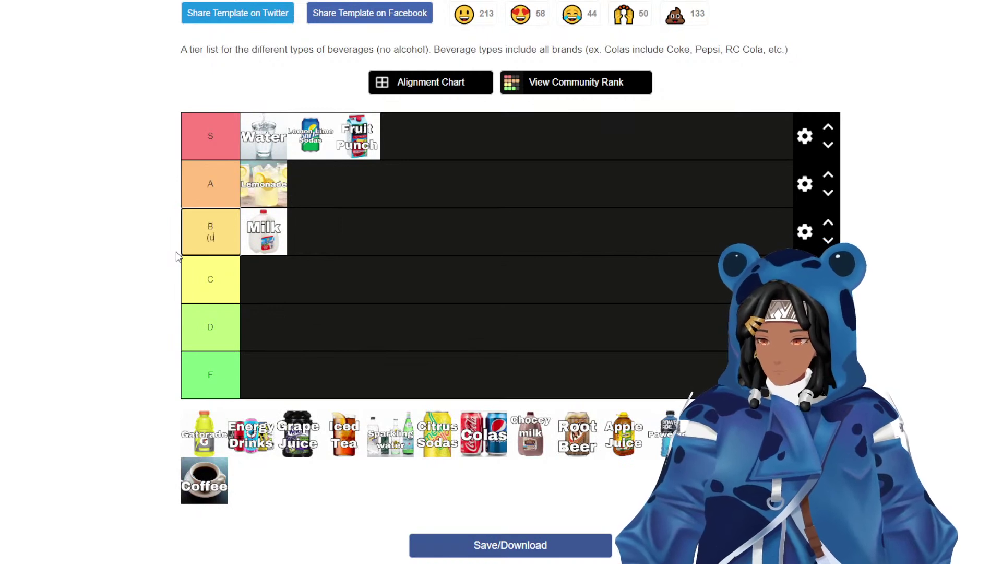
Complete the B tier's label so it reads "B (utility, do not consume, alone)".
{"action": "type", "text": "ility"}
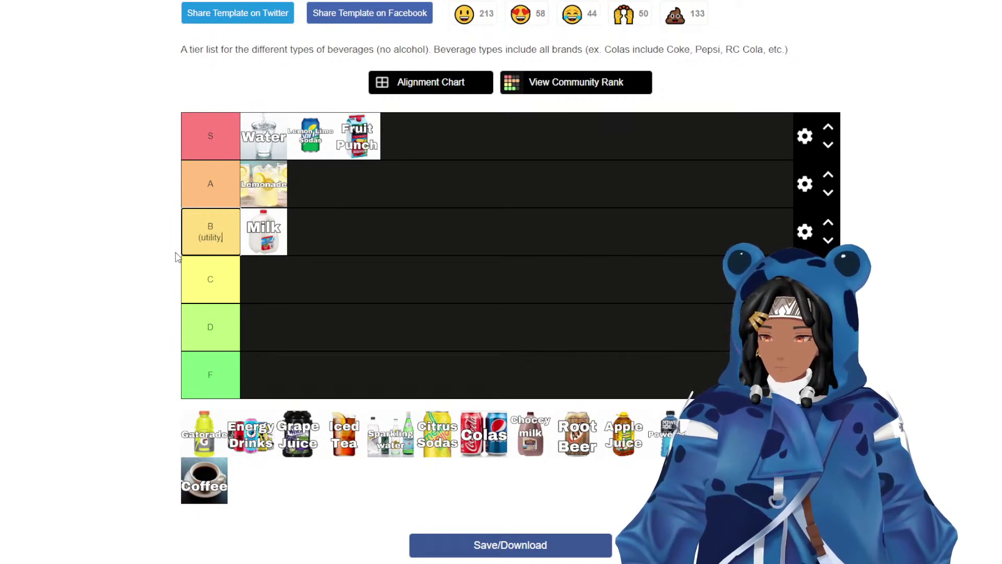
{"action": "type", "text": ", do n"}
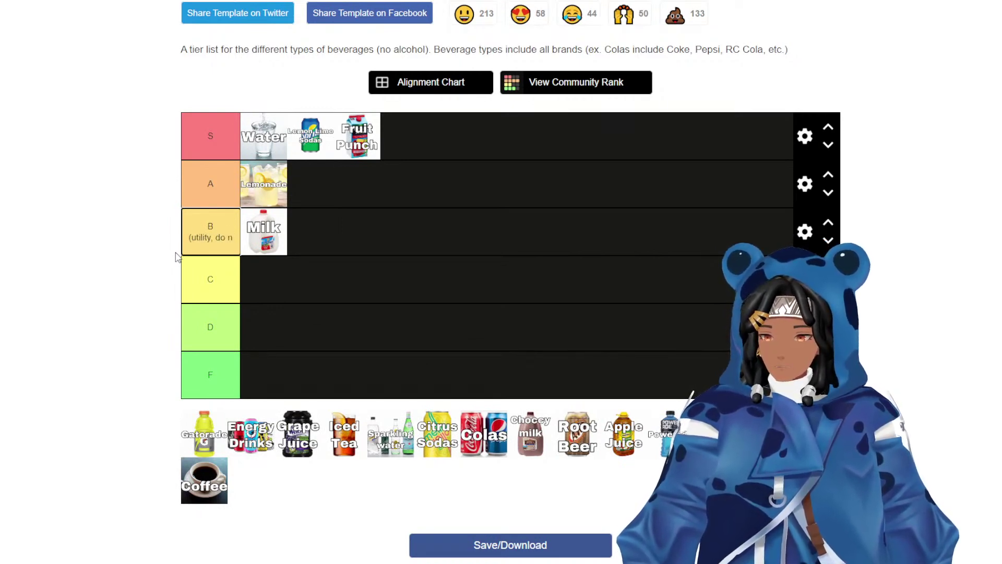
{"action": "type", "text": "ot consume"}
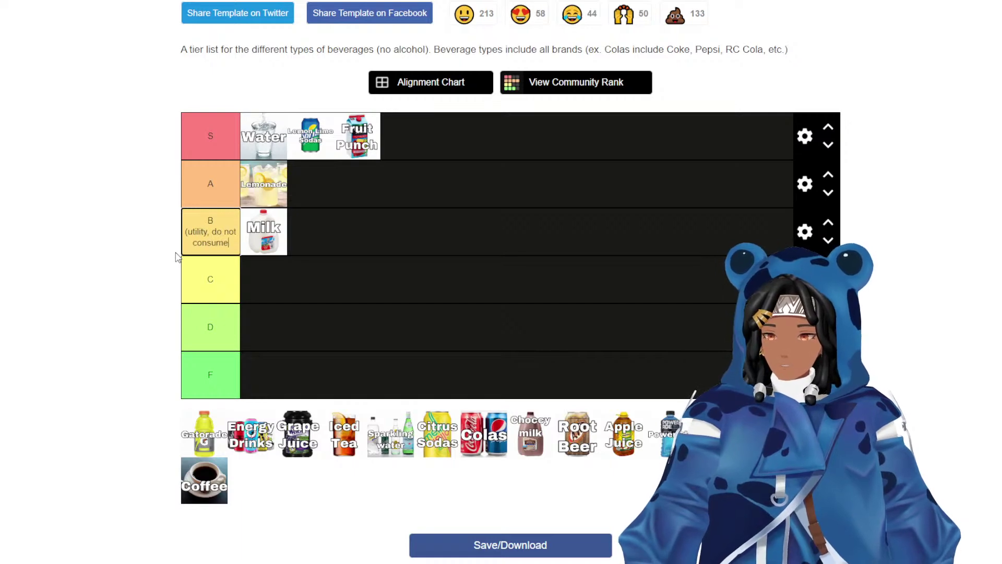
{"action": "type", "text": ", alone)"}
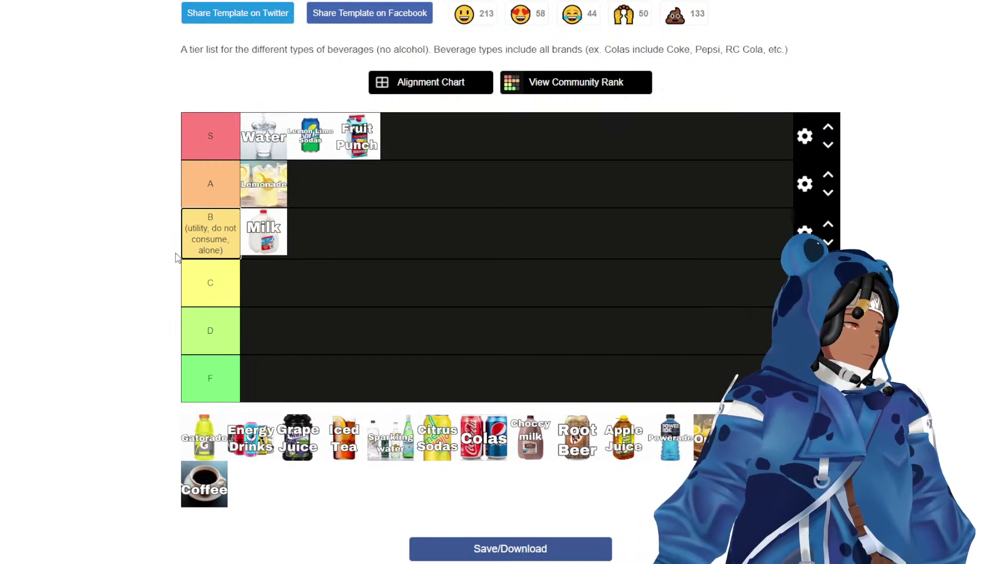
{"action": "left_click", "coordinate": [97, 308]}
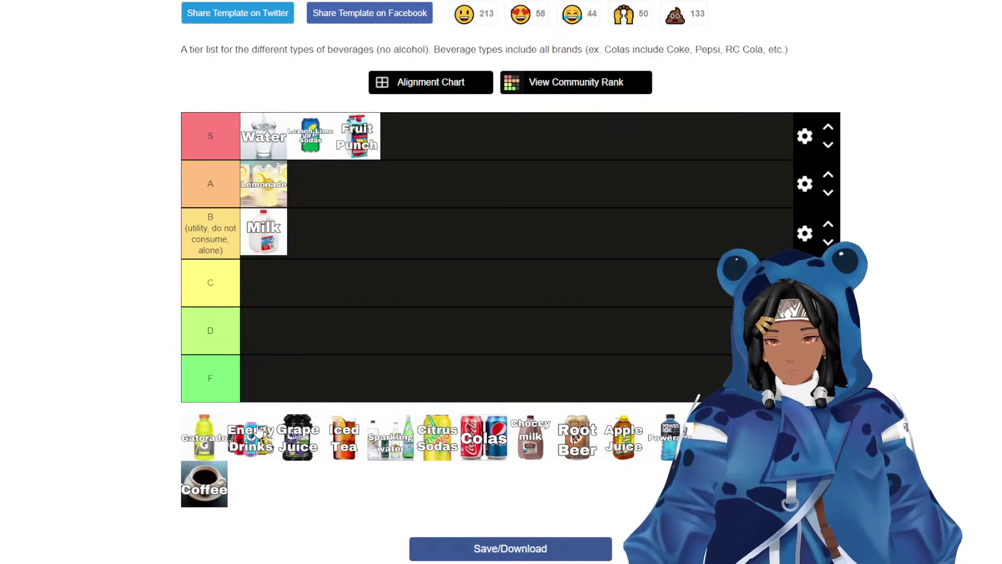
Place Energy Drinks, Grape Juice, Iced Tea and Coffee in the F tier, and Tea right after Water in the S tier.
{"action": "left_click_drag", "start_coordinate": [258, 430], "coordinate": [263, 379]}
{"action": "left_click_drag", "start_coordinate": [252, 450], "coordinate": [311, 378]}
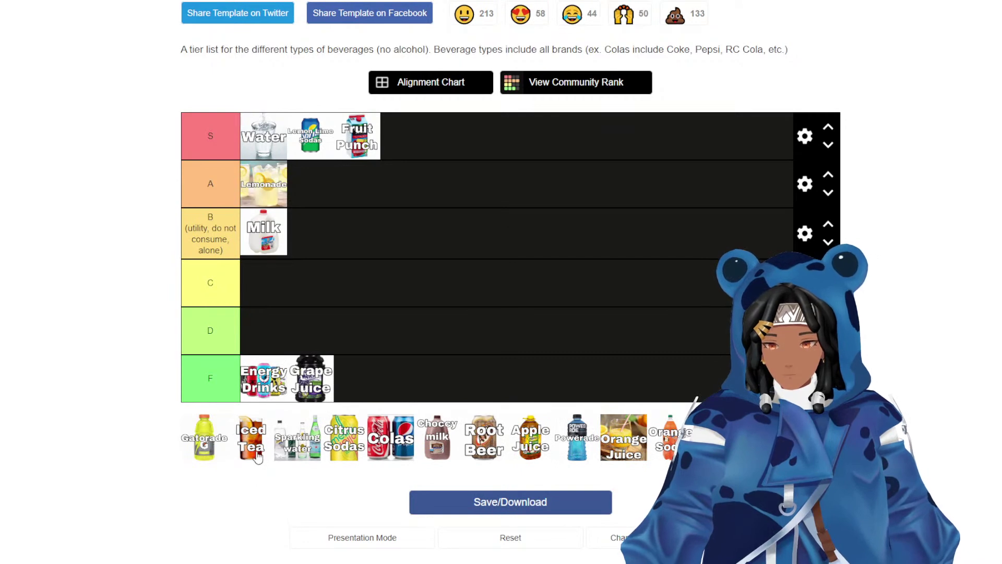
{"action": "left_click_drag", "start_coordinate": [257, 453], "coordinate": [368, 375]}
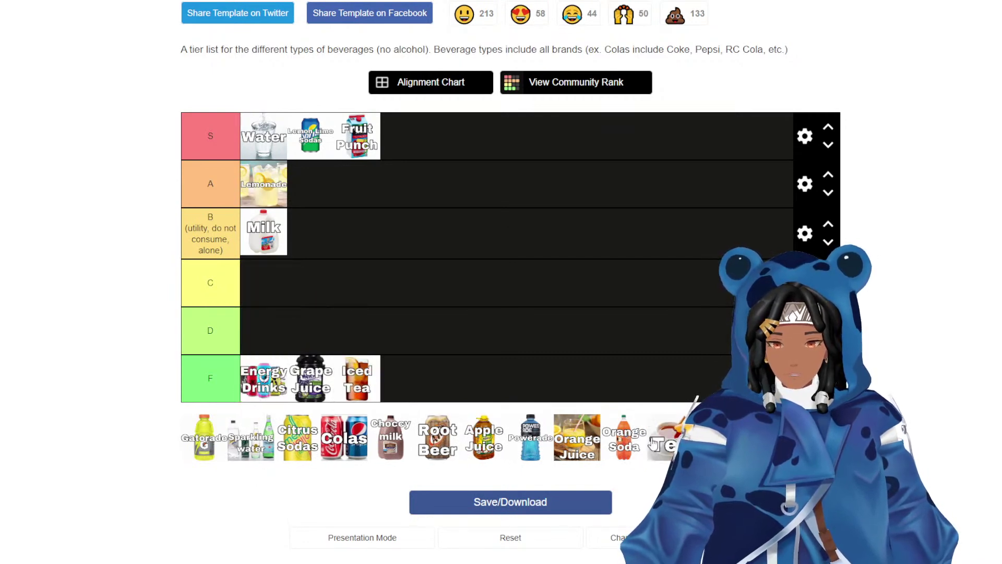
{"action": "left_click_drag", "start_coordinate": [662, 444], "coordinate": [303, 144]}
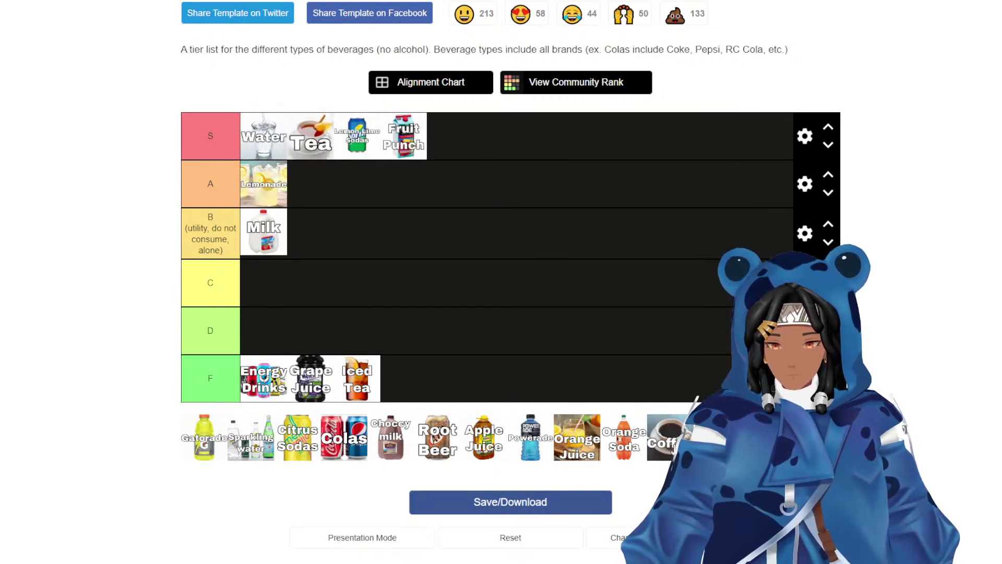
{"action": "left_click_drag", "start_coordinate": [662, 443], "coordinate": [634, 384]}
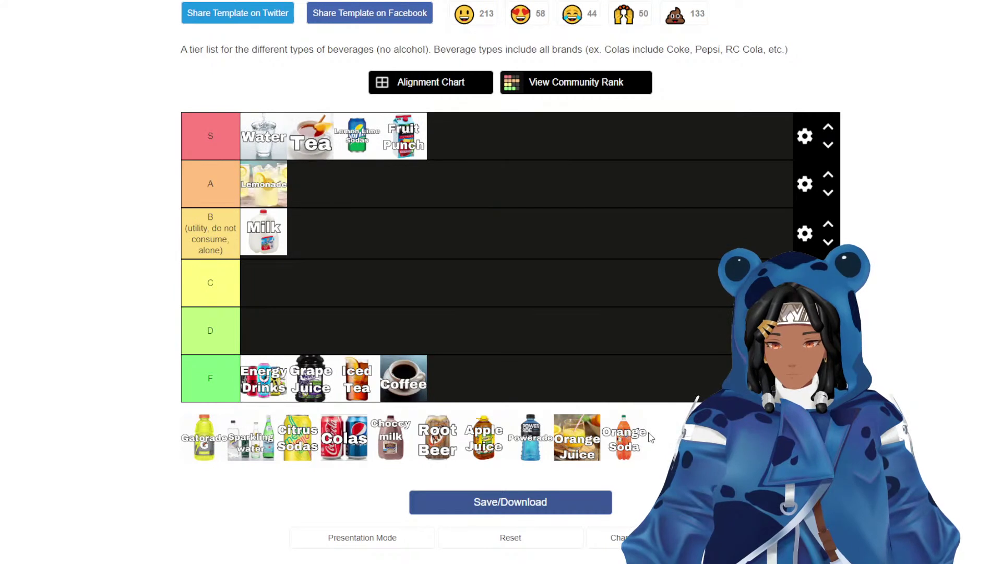
Place Orange Soda in the S tier, Orange Juice in A, Root Beer in F and Powerade in C.
{"action": "left_click_drag", "start_coordinate": [650, 437], "coordinate": [547, 187]}
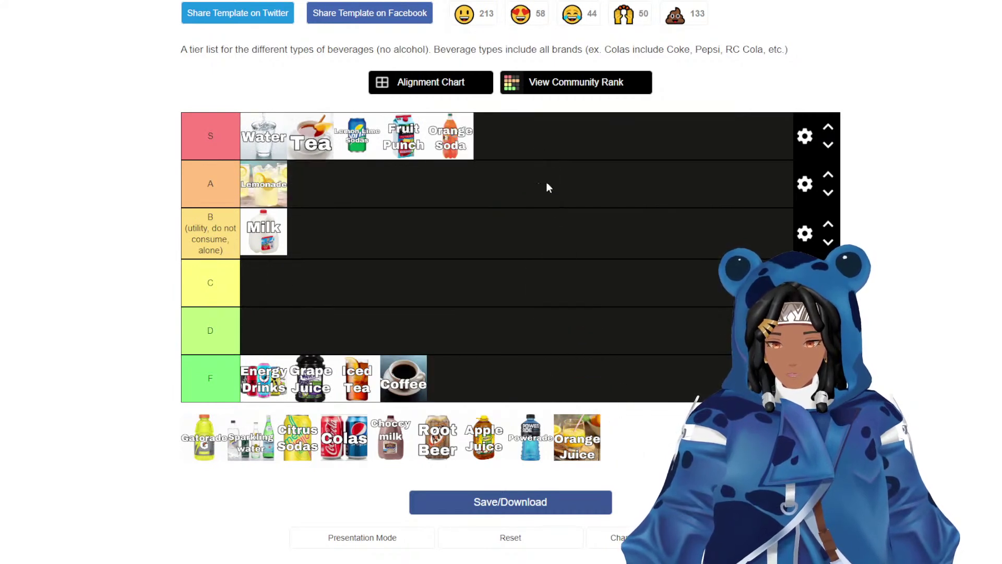
{"action": "left_click_drag", "start_coordinate": [587, 467], "coordinate": [371, 204]}
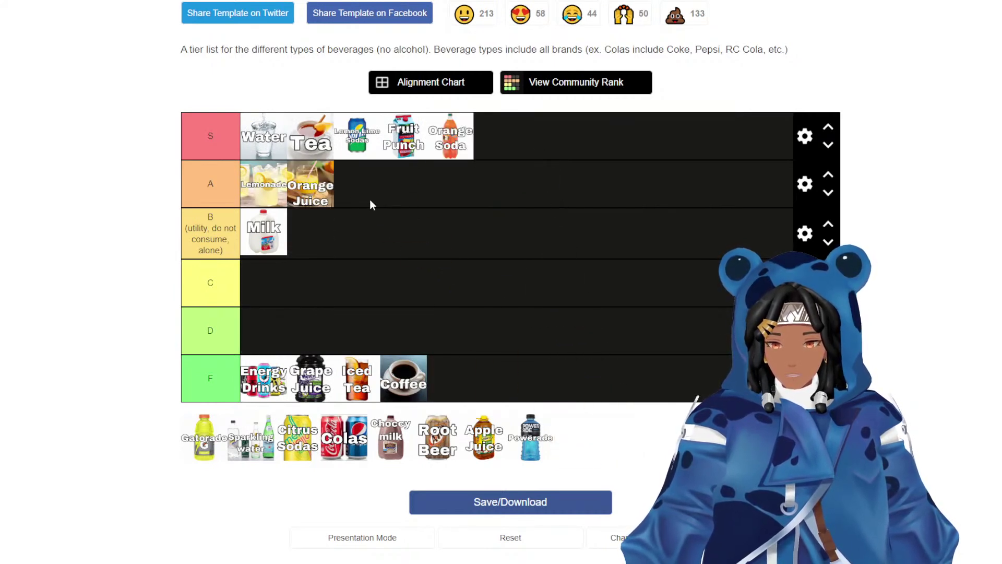
{"action": "left_click_drag", "start_coordinate": [441, 439], "coordinate": [452, 386]}
{"action": "left_click_drag", "start_coordinate": [480, 451], "coordinate": [380, 275]}
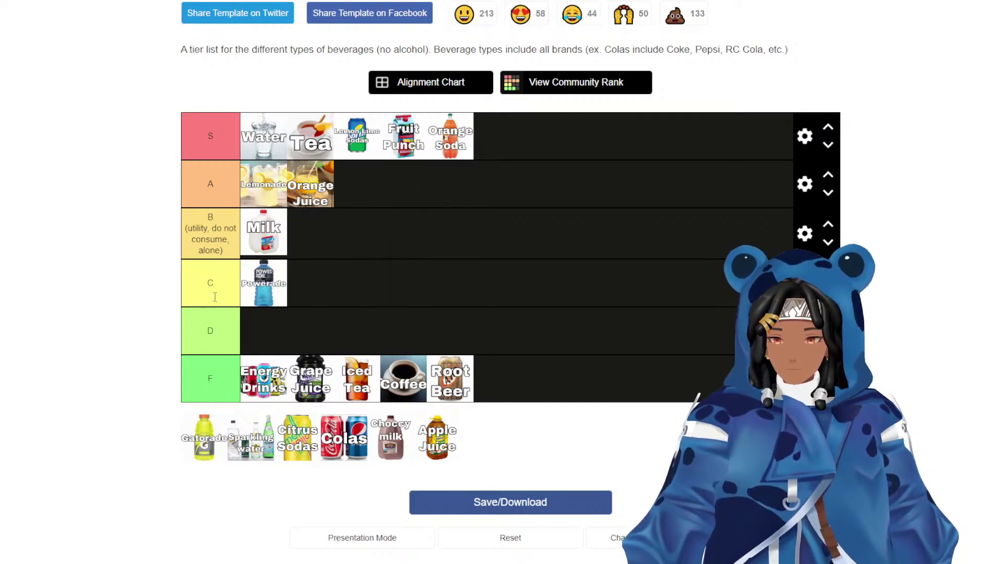
{"action": "left_click_drag", "start_coordinate": [215, 296], "coordinate": [182, 293]}
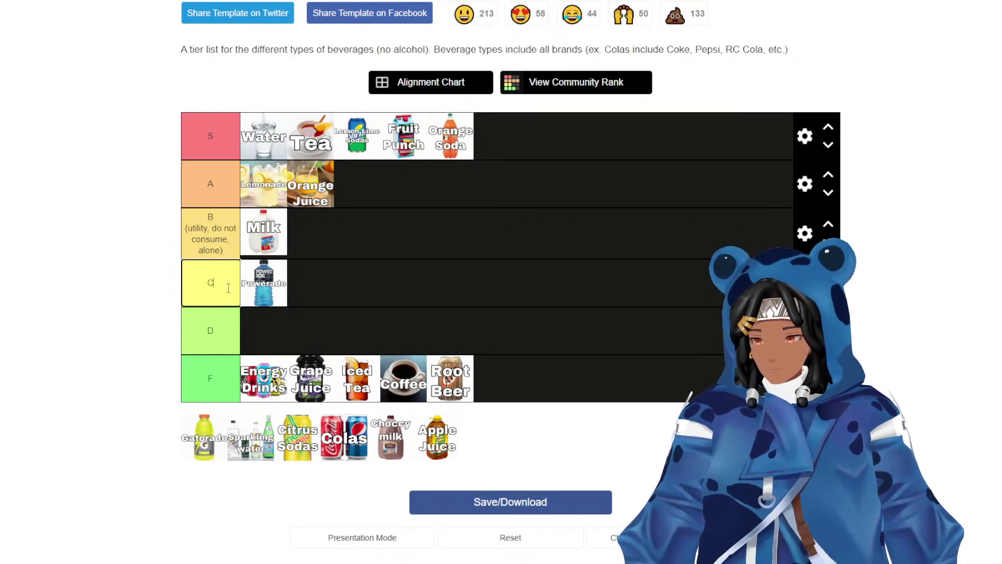
{"action": "key", "text": "Return"}
{"action": "type", "text": "(D"}
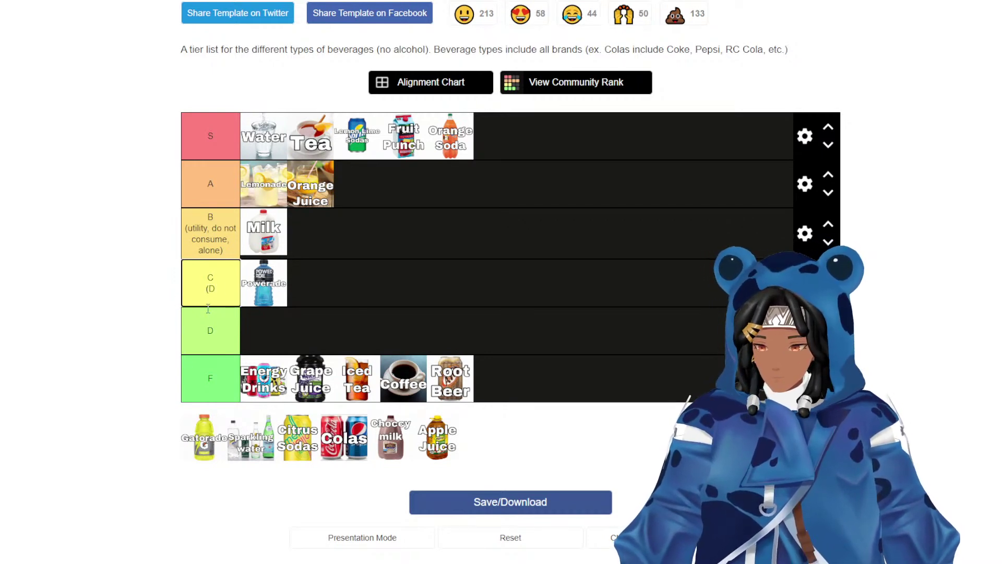
{"action": "key", "text": "BackSpace"}
{"action": "key", "text": "BackSpace"}
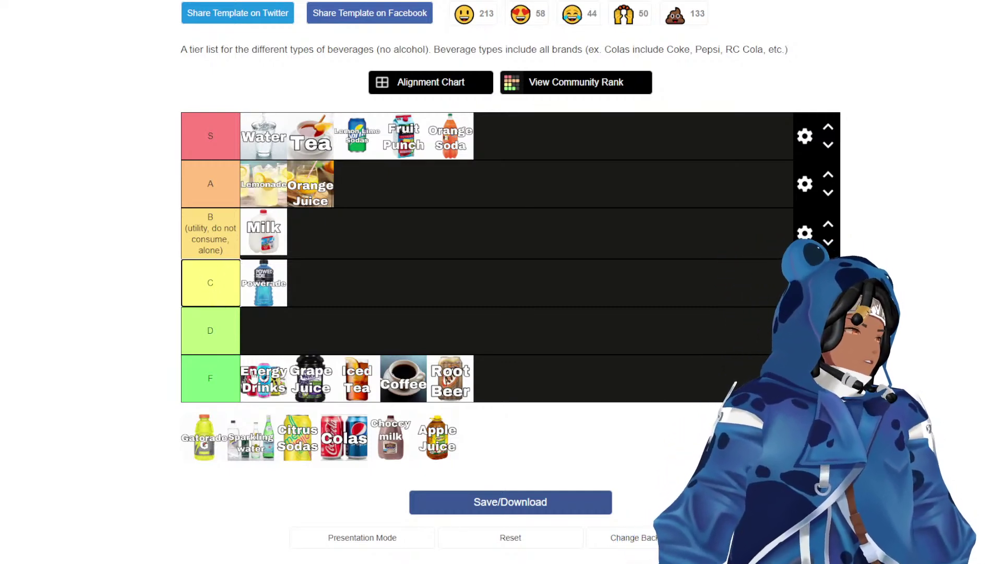
{"action": "left_click", "coordinate": [157, 349]}
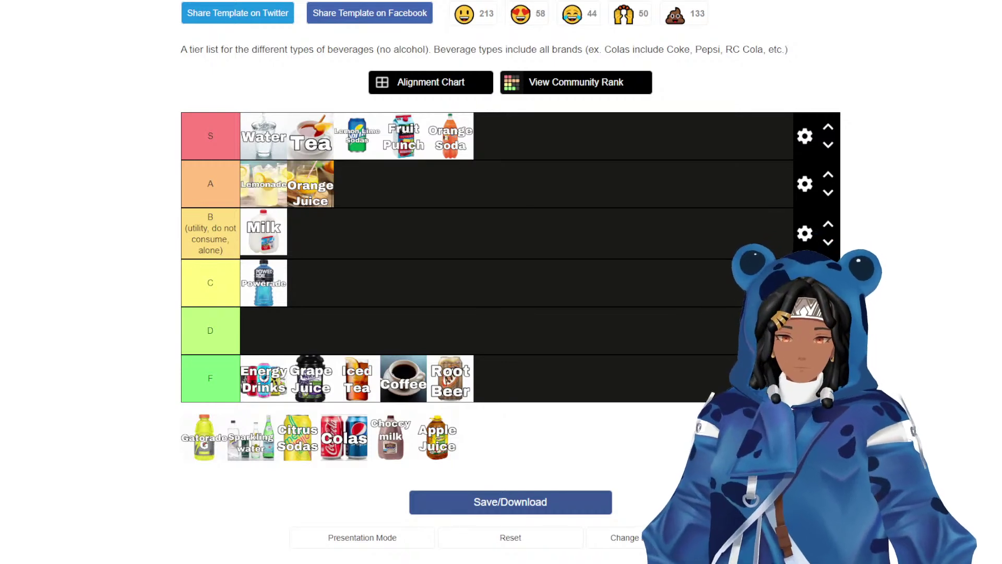
Place Colas and Apple Juice in the A tier, and Gatorade, Sparkling Water, Citrus Sodas and Choccy Milk in the F tier.
{"action": "left_click_drag", "start_coordinate": [336, 454], "coordinate": [281, 195]}
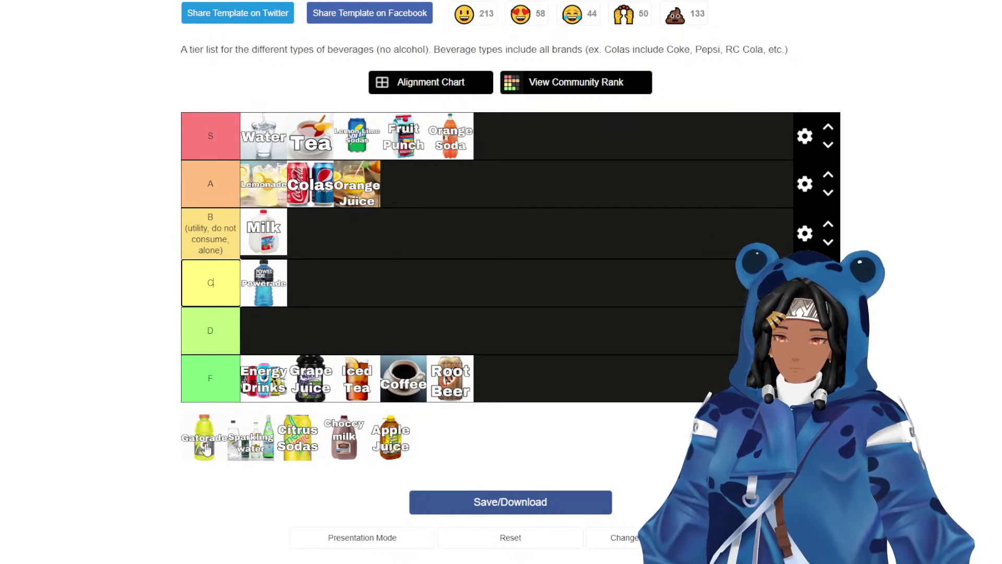
{"action": "left_click_drag", "start_coordinate": [206, 447], "coordinate": [311, 378]}
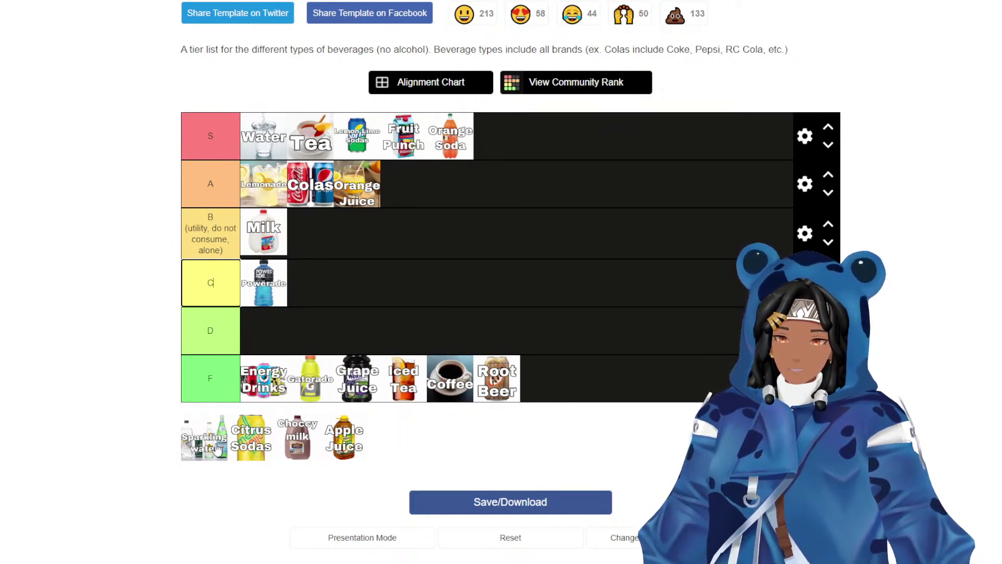
{"action": "left_click_drag", "start_coordinate": [218, 448], "coordinate": [264, 377]}
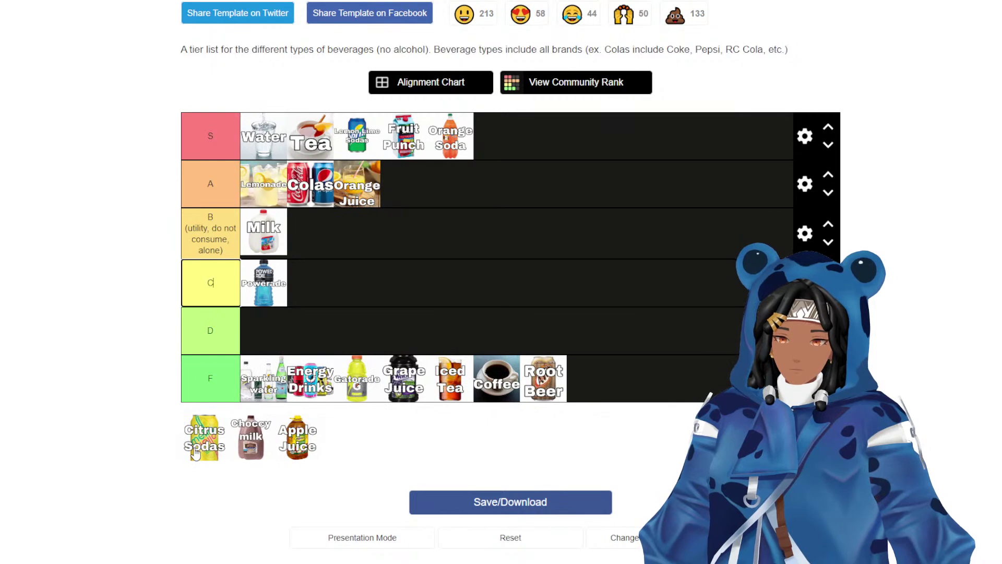
{"action": "left_click_drag", "start_coordinate": [195, 453], "coordinate": [605, 378]}
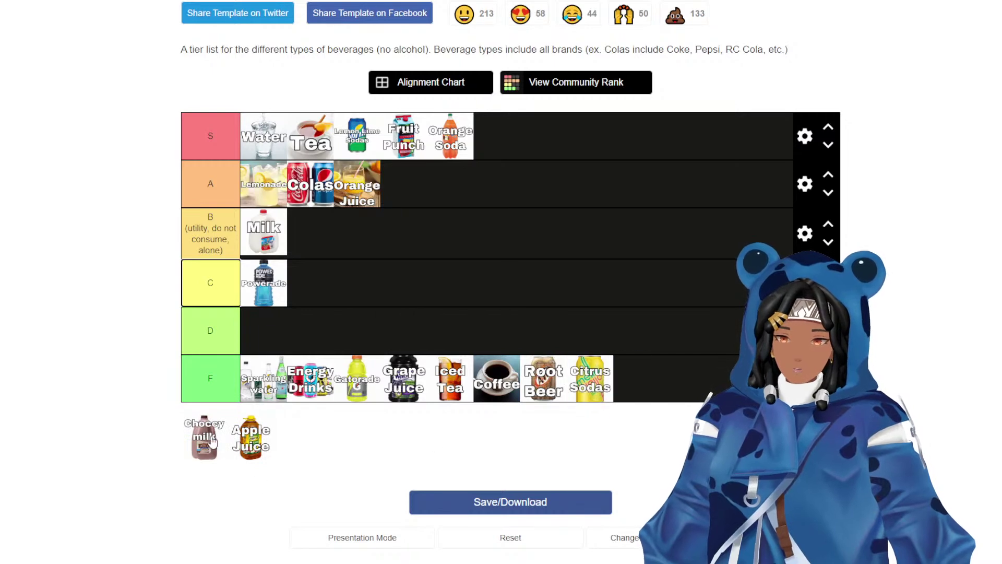
{"action": "left_click_drag", "start_coordinate": [204, 438], "coordinate": [351, 374]}
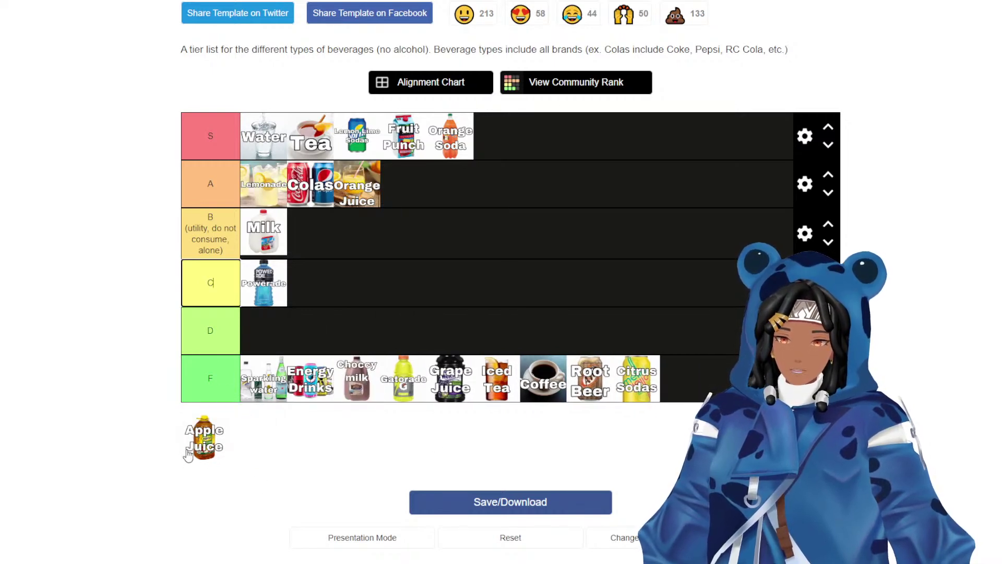
{"action": "left_click_drag", "start_coordinate": [193, 450], "coordinate": [382, 211]}
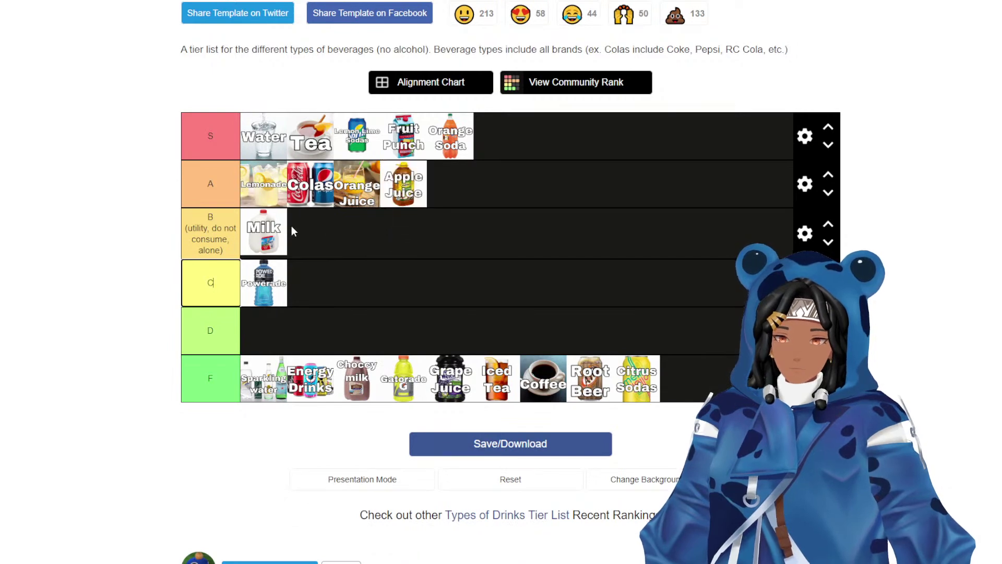
Return to the TierMaker home page, search for "pokemon" and open the "All Pokemon Starters, all evolutions" template.
{"action": "scroll", "coordinate": [291, 229], "scroll_direction": "up", "scroll_amount": 3}
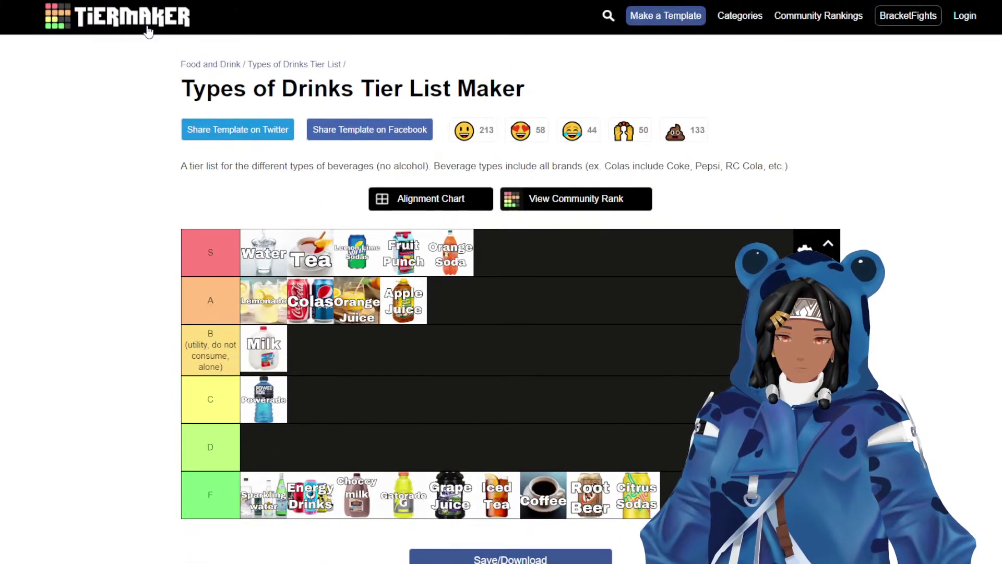
{"action": "left_click", "coordinate": [148, 31]}
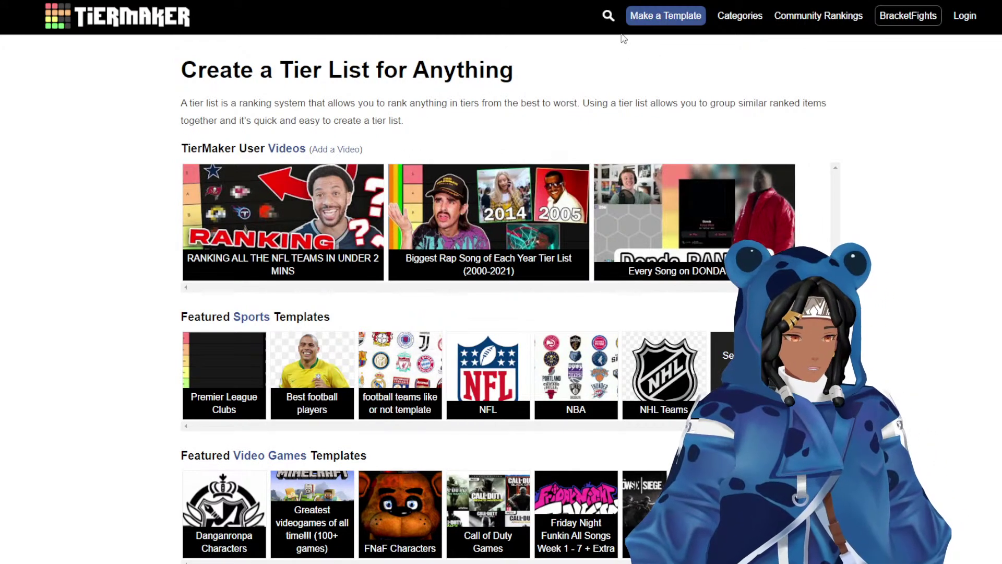
{"action": "left_click", "coordinate": [608, 15]}
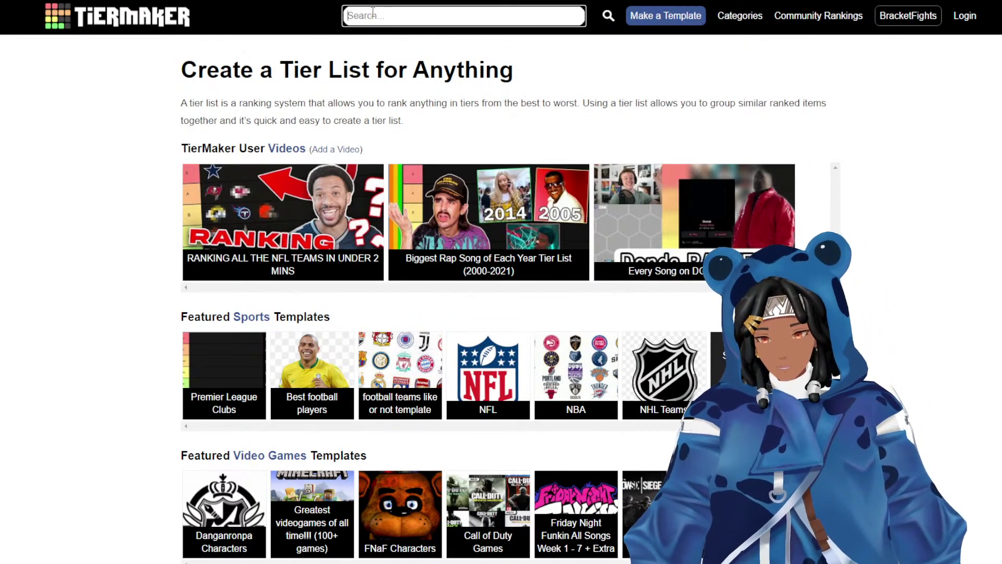
{"action": "type", "text": "pokemon"}
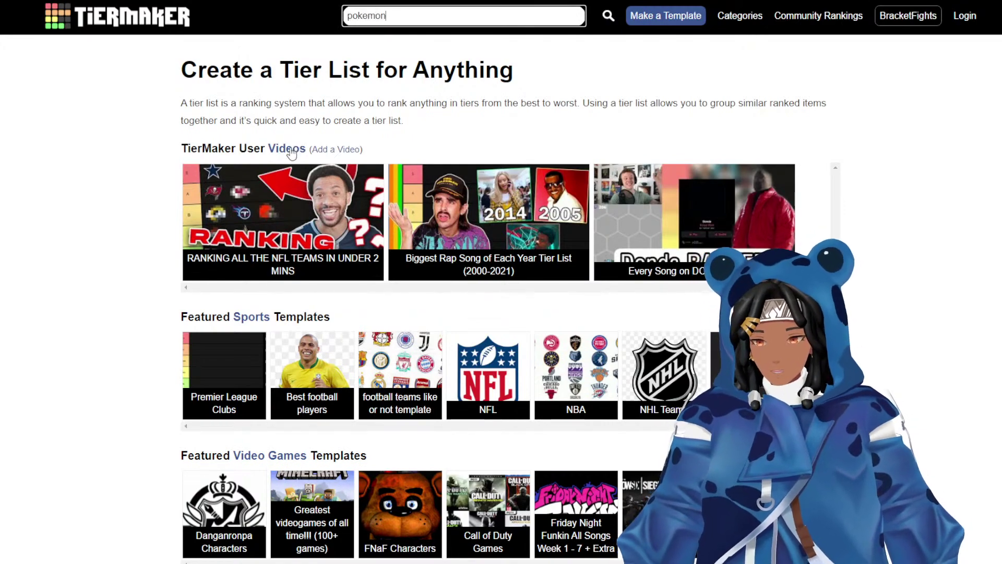
{"action": "key", "text": "Return"}
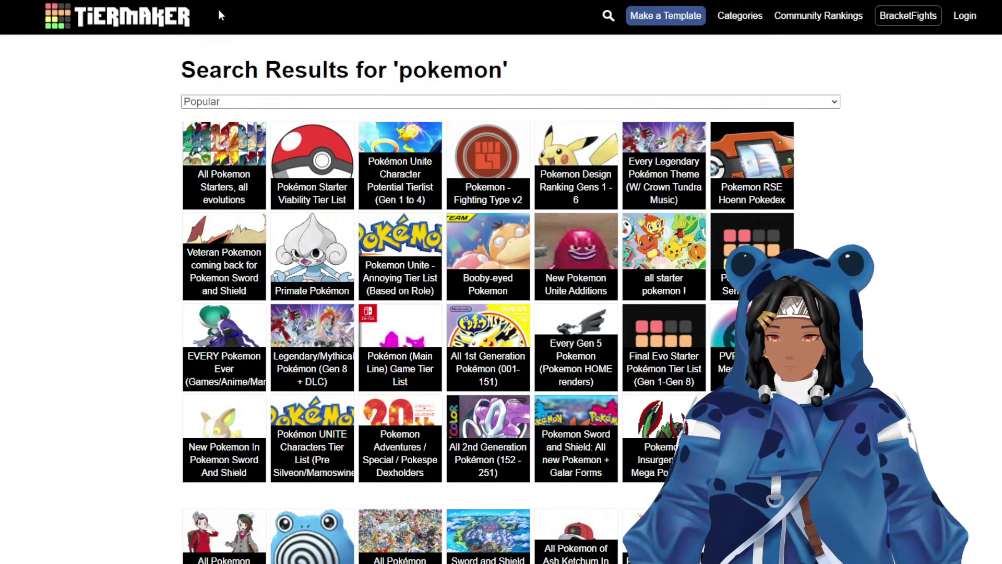
{"action": "left_click", "coordinate": [215, 148]}
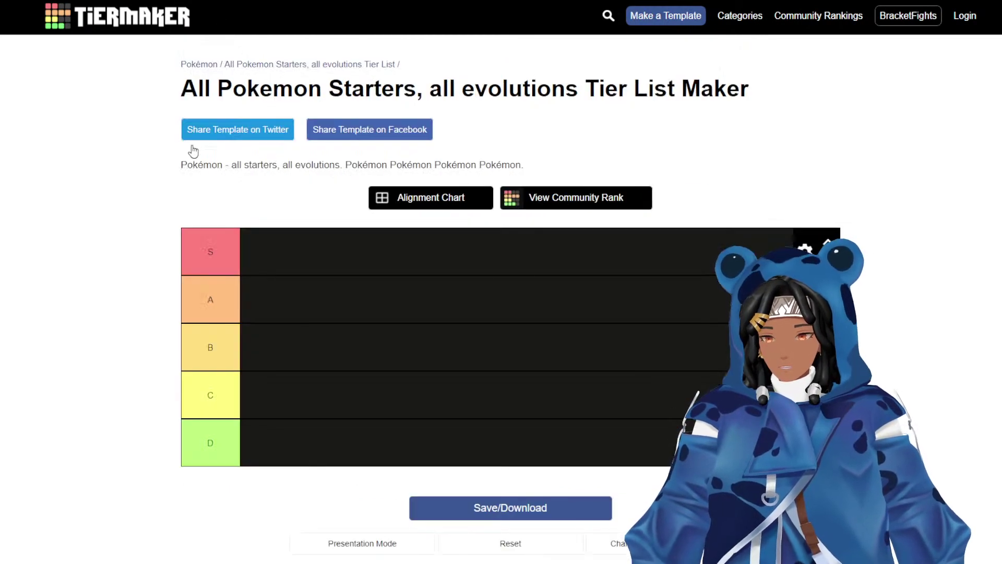
Place Mudkip, Swampert, Marshtomp, Ivysaur, Venusaur and Bulbasaur in the S tier in that order.
{"action": "scroll", "coordinate": [213, 64], "scroll_direction": "down", "scroll_amount": 5}
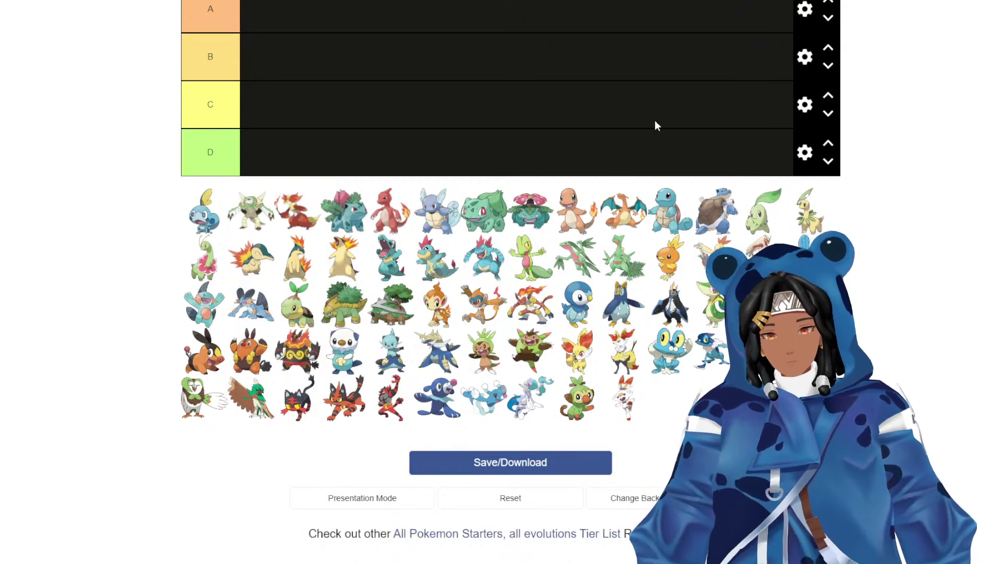
{"action": "scroll", "coordinate": [908, 245], "scroll_direction": "up", "scroll_amount": 3}
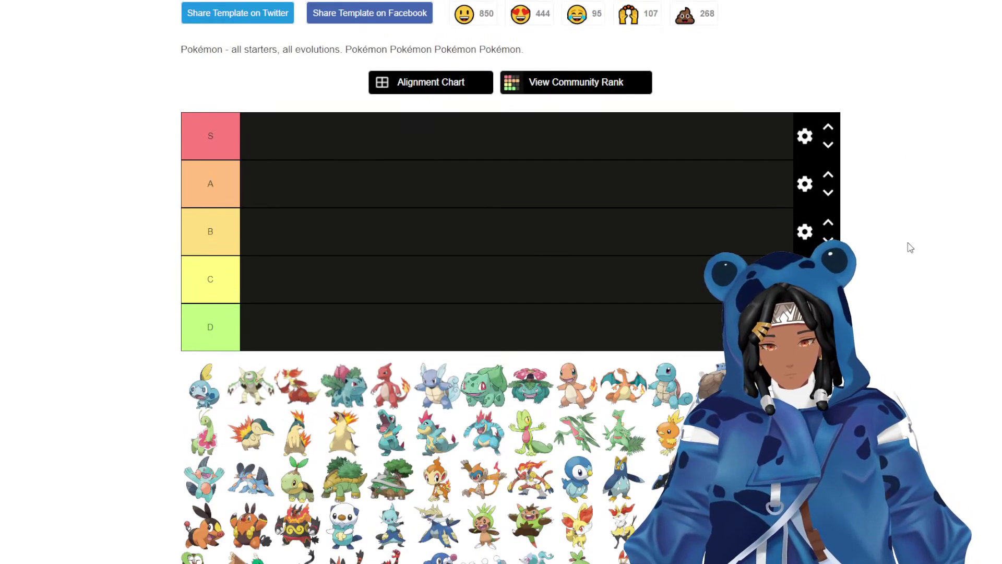
{"action": "scroll", "coordinate": [908, 246], "scroll_direction": "down", "scroll_amount": 1}
{"action": "left_click_drag", "start_coordinate": [204, 420], "coordinate": [459, 84]}
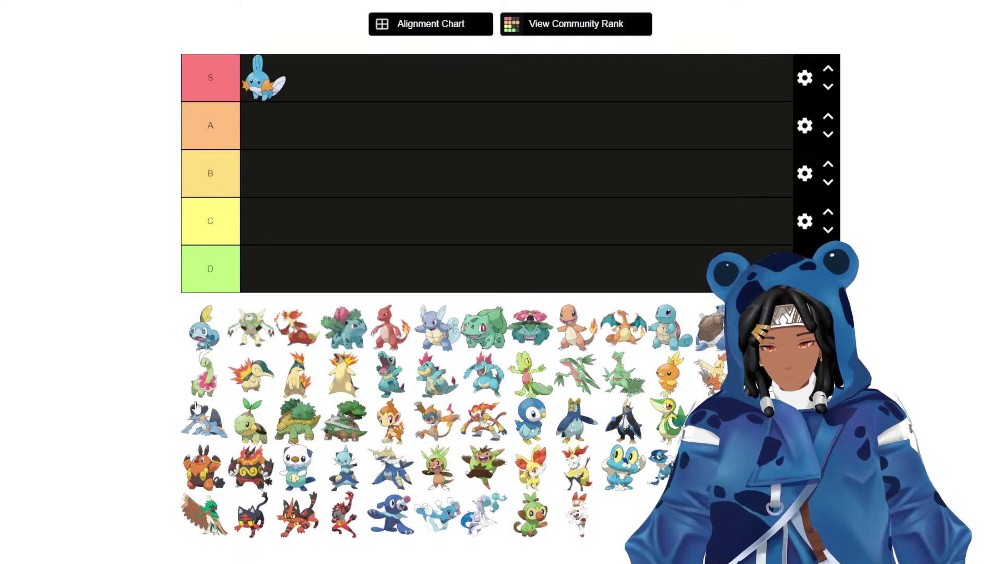
{"action": "left_click_drag", "start_coordinate": [204, 420], "coordinate": [386, 89]}
{"action": "left_click_drag", "start_coordinate": [344, 326], "coordinate": [393, 91]}
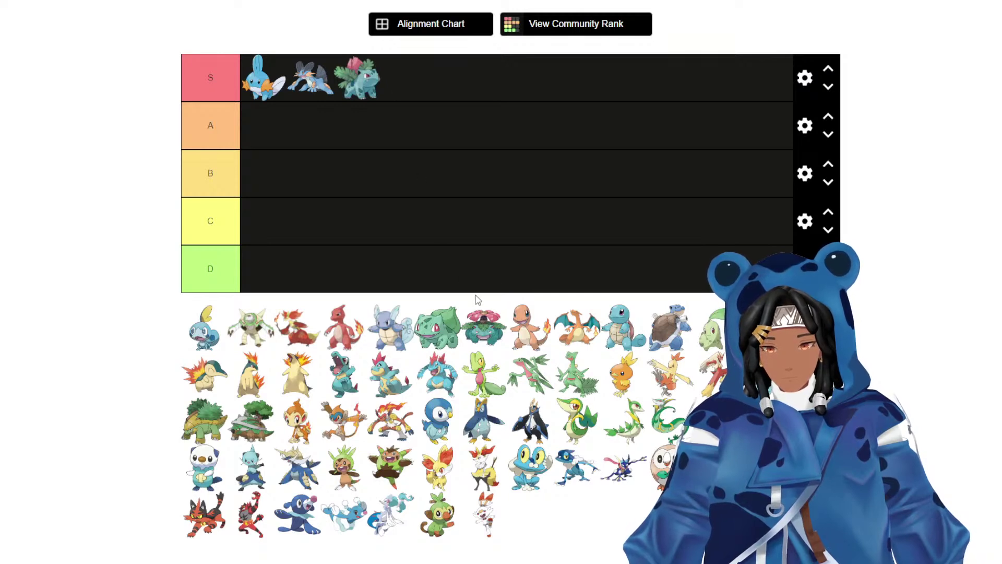
{"action": "left_click_drag", "start_coordinate": [205, 420], "coordinate": [355, 83]}
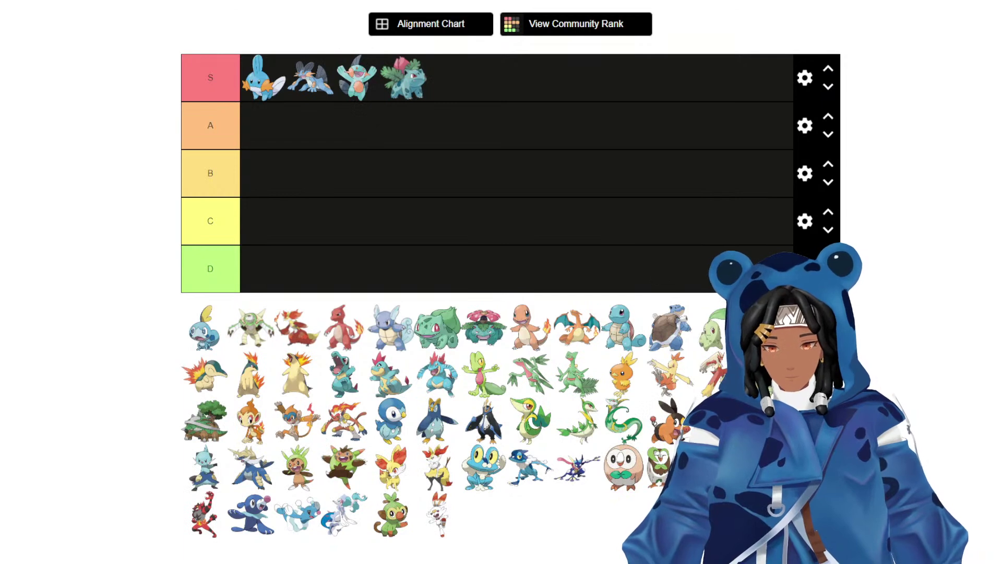
{"action": "left_click_drag", "start_coordinate": [483, 332], "coordinate": [449, 78]}
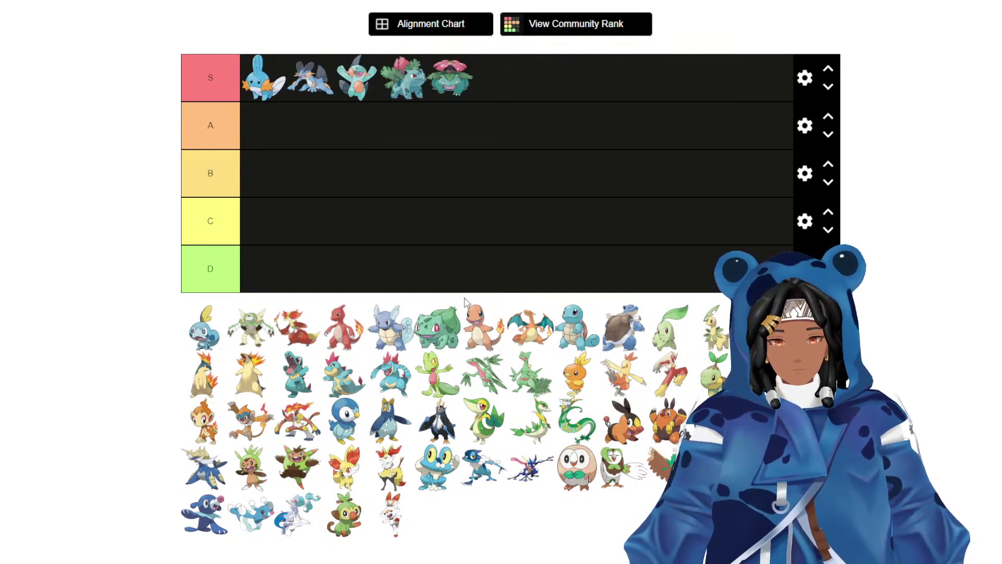
{"action": "left_click_drag", "start_coordinate": [449, 330], "coordinate": [559, 81]}
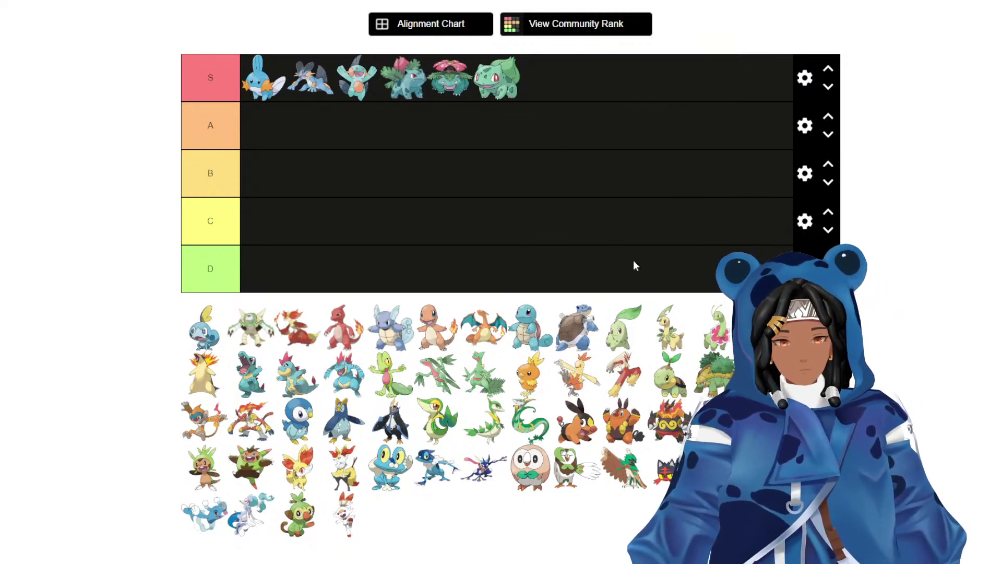
Place Bayleef, Cyndaquil, Typhlosion, Totodile and Feraligatr in the S tier, with Cyndaquil ahead of Bayleef and Totodile ahead of Typhlosion.
{"action": "left_click_drag", "start_coordinate": [673, 313], "coordinate": [620, 77]}
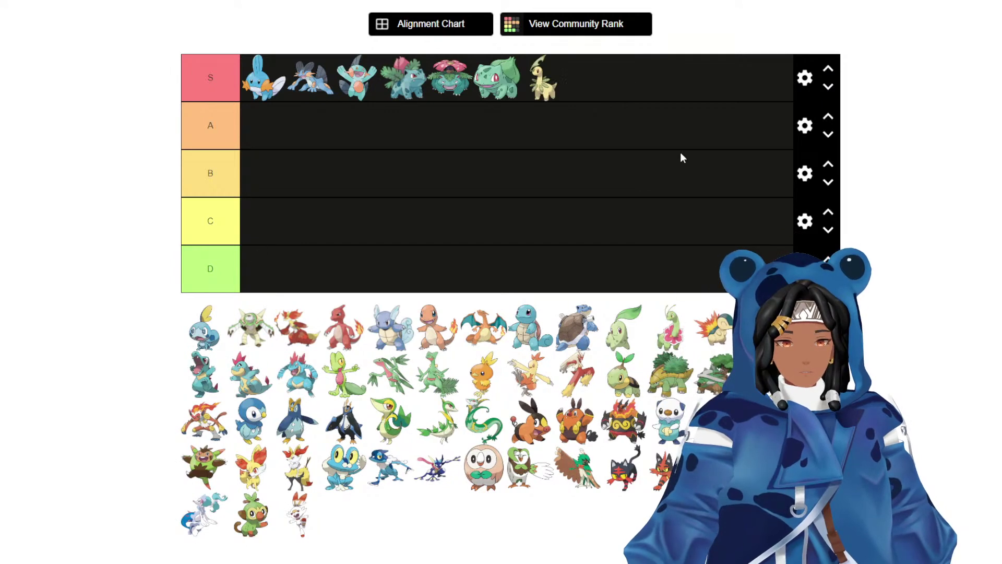
{"action": "left_click_drag", "start_coordinate": [715, 326], "coordinate": [542, 70]}
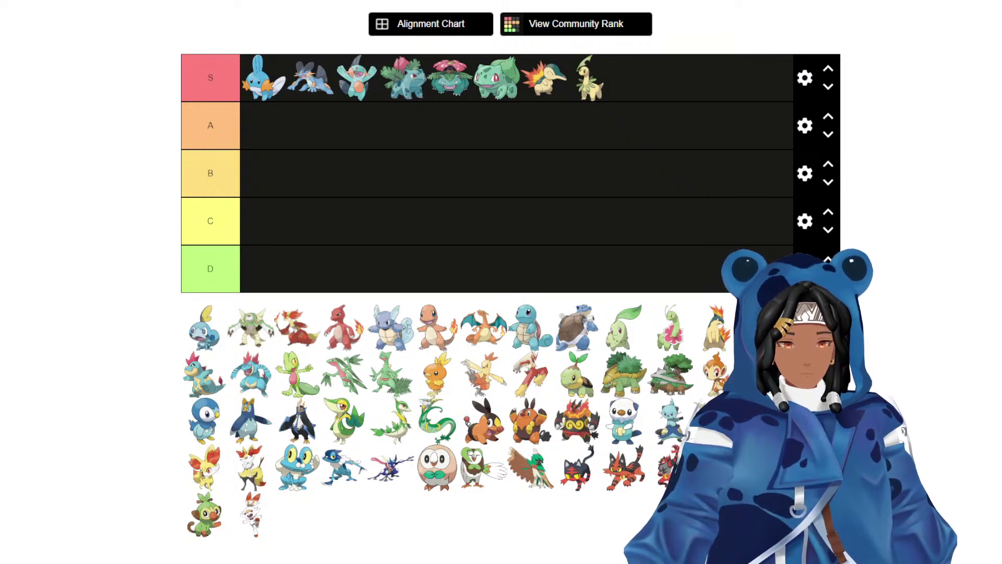
{"action": "left_click_drag", "start_coordinate": [763, 326], "coordinate": [636, 77]}
{"action": "left_click_drag", "start_coordinate": [203, 373], "coordinate": [634, 79]}
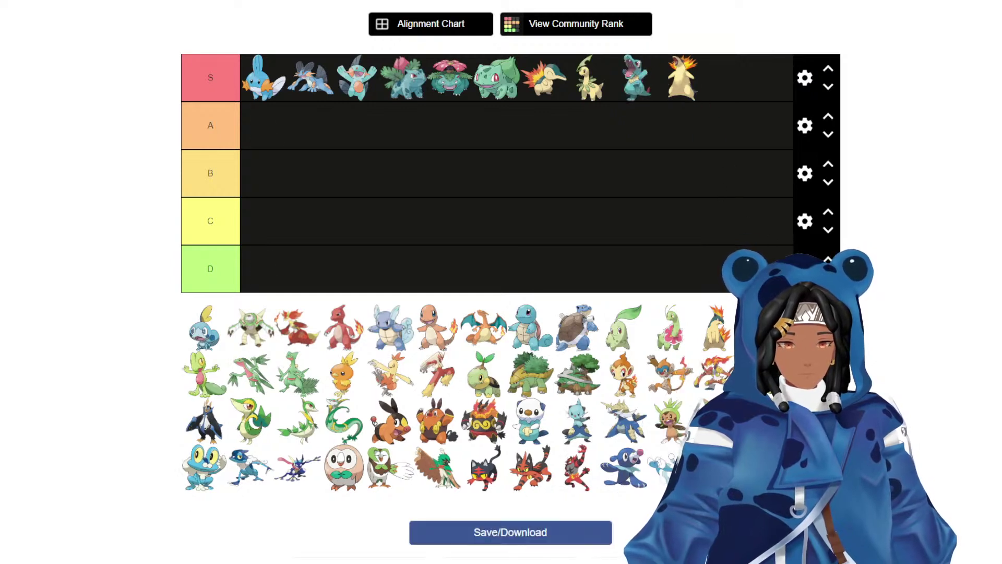
{"action": "left_click_drag", "start_coordinate": [762, 326], "coordinate": [754, 94]}
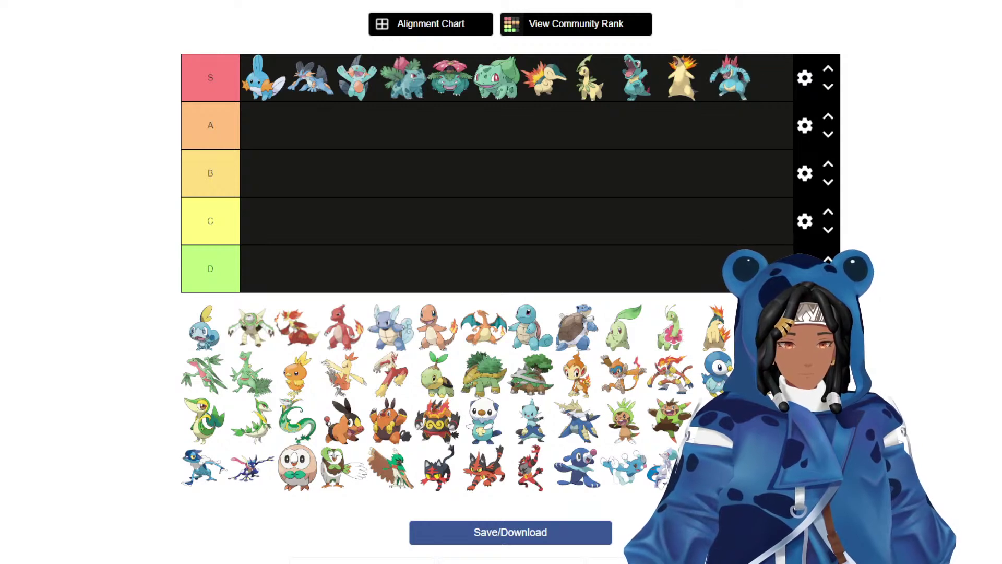
Insert Grovyle after Bayleef in the S tier, and Greninja, Decidueye, Sceptile and Blaziken between Venusaur and Bulbasaur.
{"action": "left_click_drag", "start_coordinate": [206, 376], "coordinate": [635, 78]}
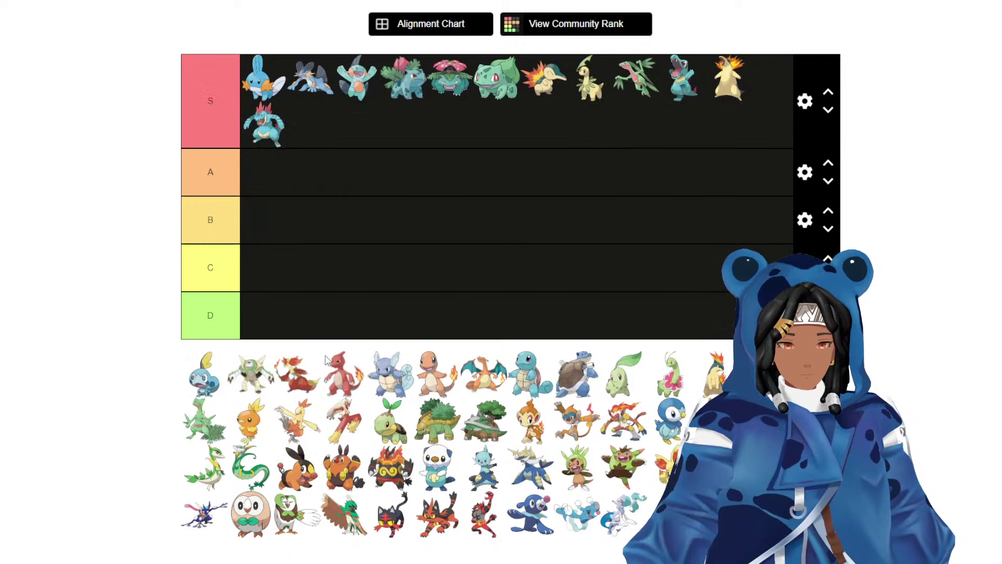
{"action": "left_click_drag", "start_coordinate": [199, 414], "coordinate": [495, 78]}
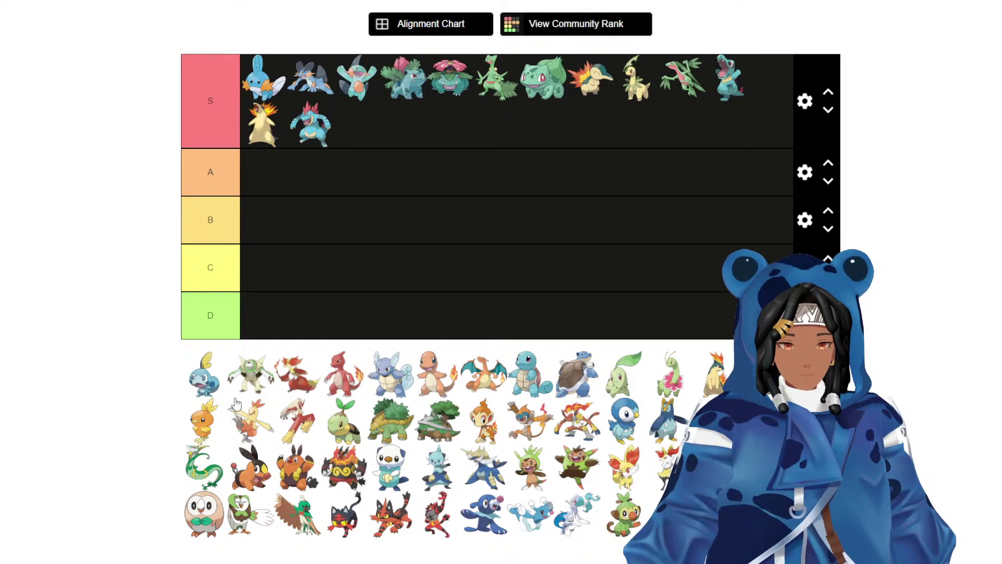
{"action": "left_click_drag", "start_coordinate": [286, 431], "coordinate": [520, 81]}
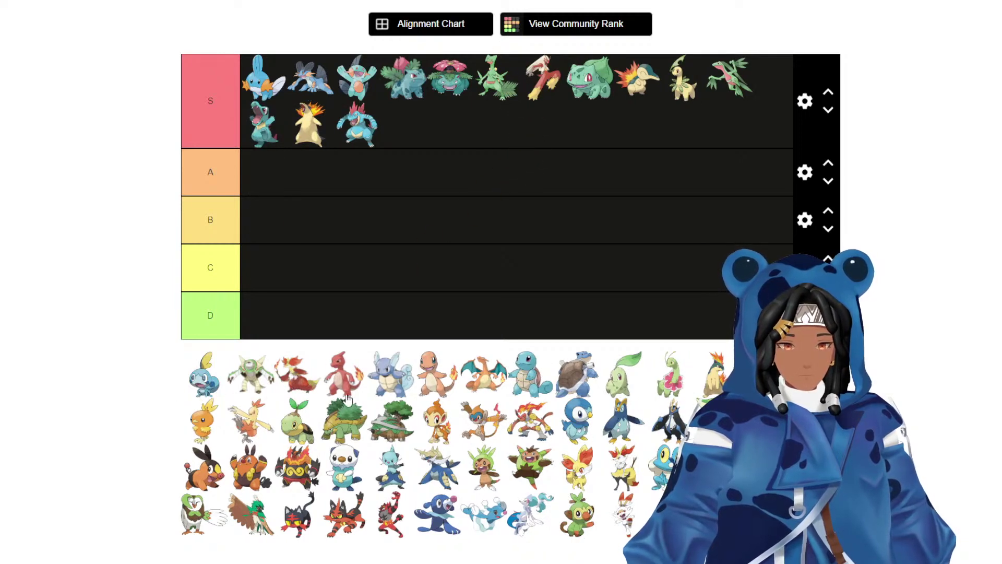
{"action": "left_click_drag", "start_coordinate": [237, 533], "coordinate": [485, 93]}
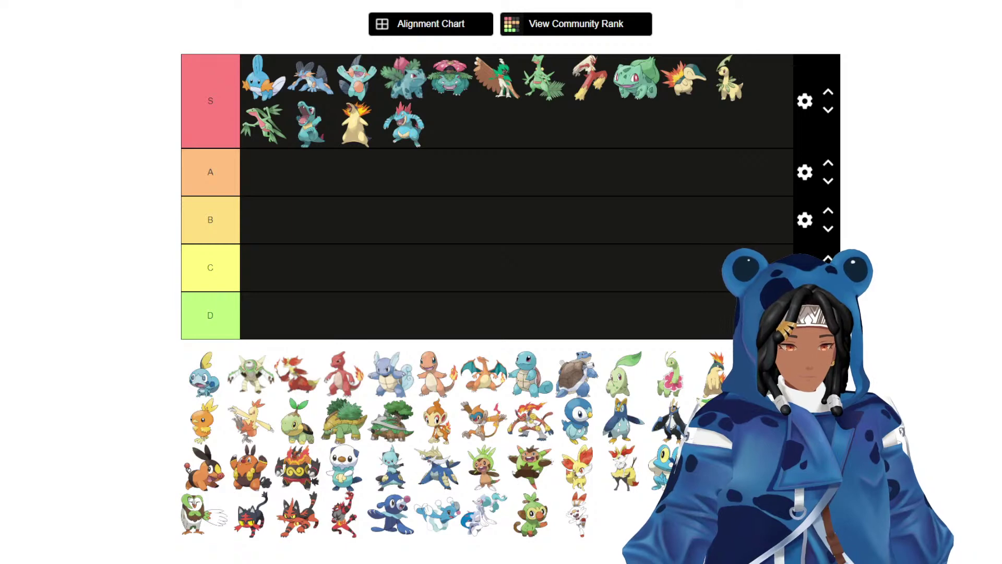
{"action": "left_click_drag", "start_coordinate": [203, 514], "coordinate": [479, 83]}
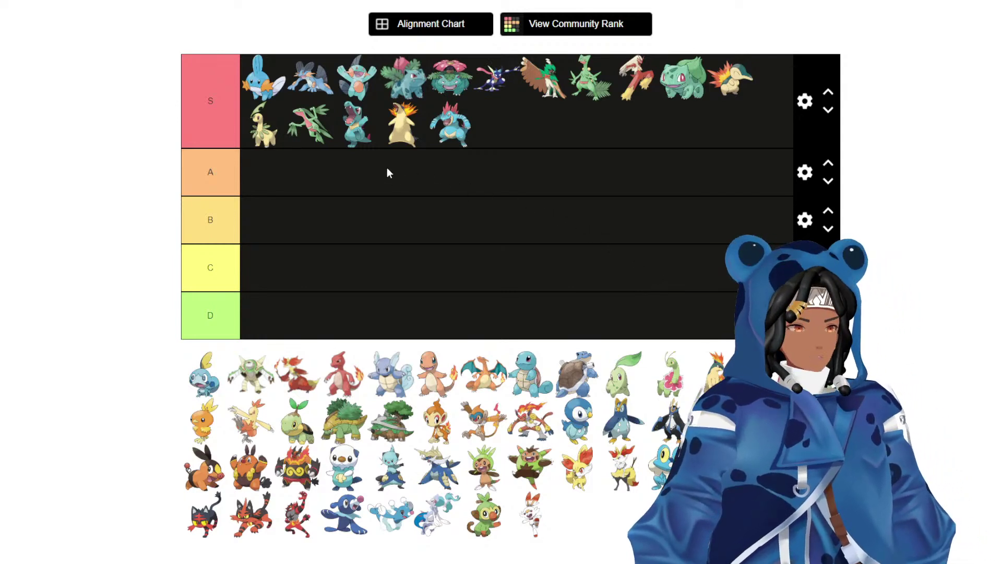
Add a new row above the S tier and label it X.
{"action": "scroll", "coordinate": [256, 324], "scroll_direction": "up", "scroll_amount": 1}
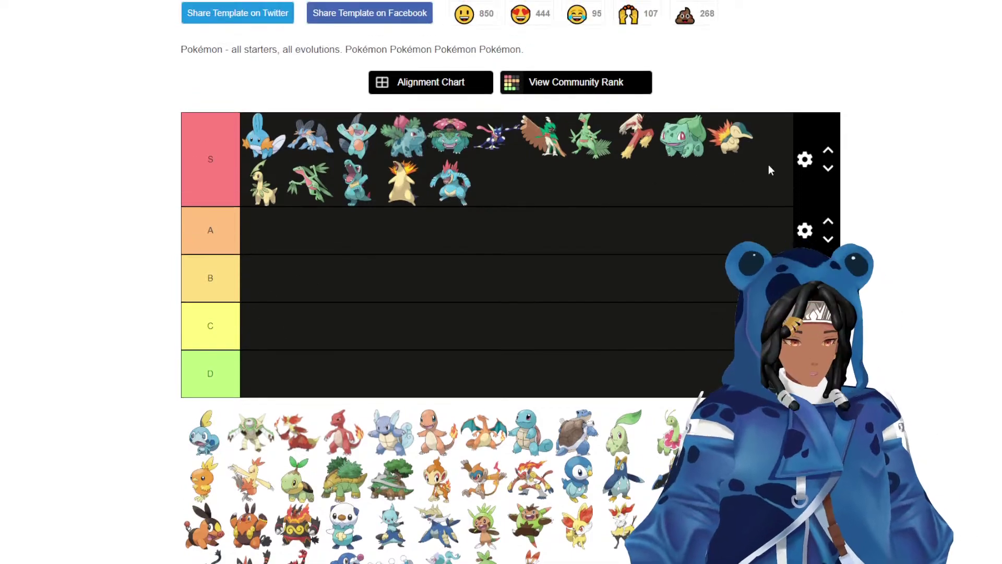
{"action": "left_click", "coordinate": [805, 159]}
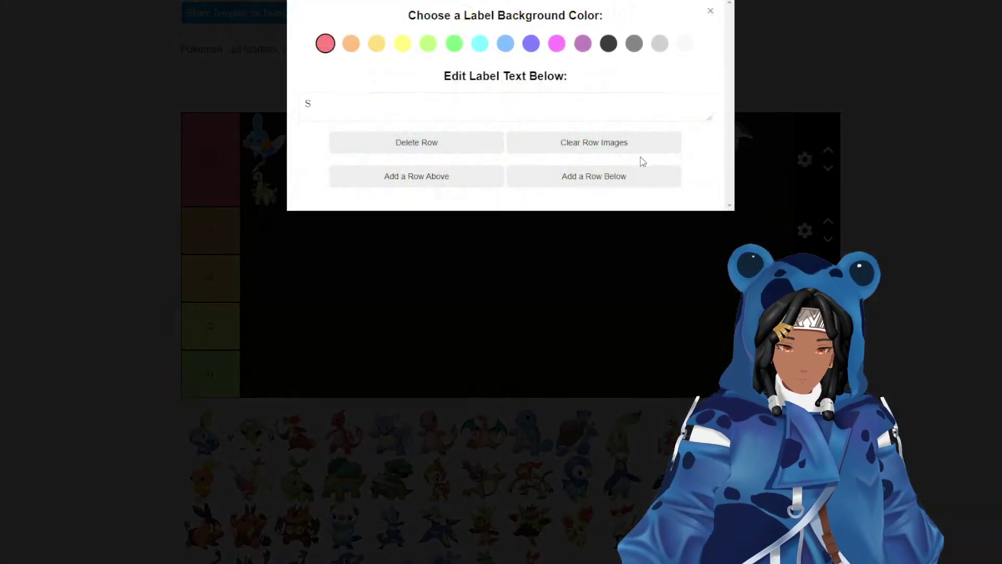
{"action": "left_click", "coordinate": [419, 177]}
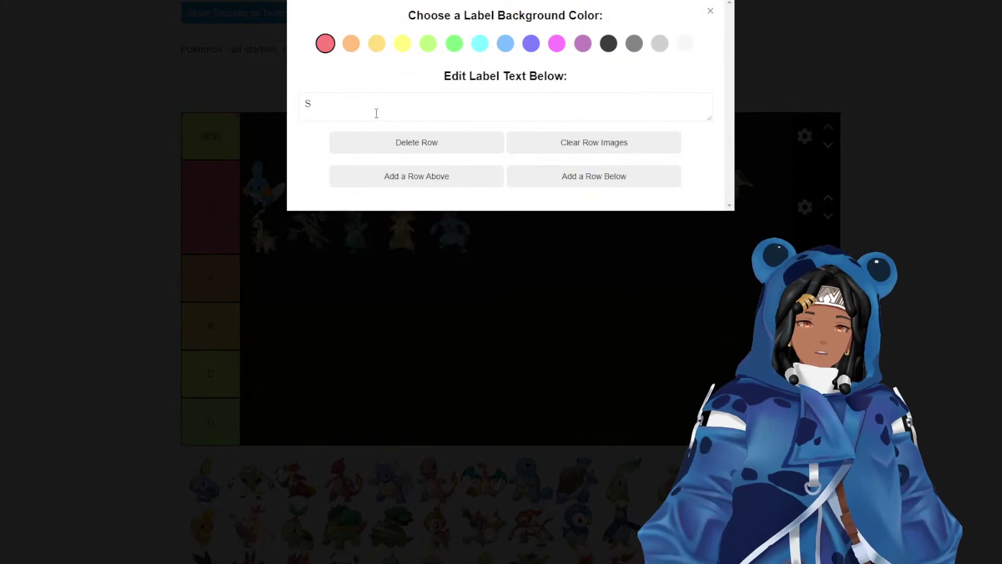
{"action": "left_click", "coordinate": [257, 84]}
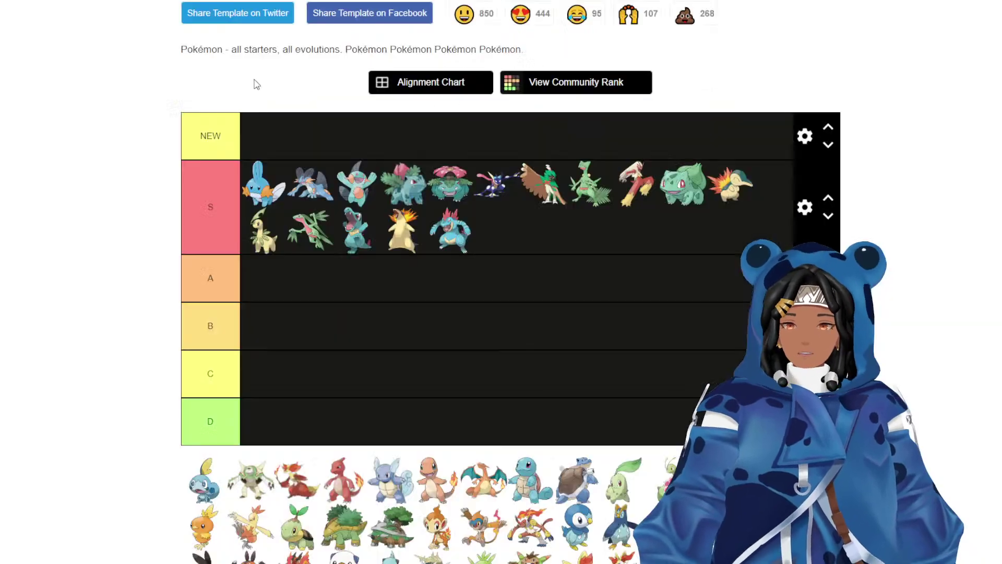
{"action": "double_click", "coordinate": [205, 132]}
{"action": "type", "text": "X"}
Move Mudkip, Marshtomp, Swampert, Ivysaur and Venusaur into the X tier and set its label background to light grey.
{"action": "left_click_drag", "start_coordinate": [264, 183], "coordinate": [312, 134]}
{"action": "left_click_drag", "start_coordinate": [264, 182], "coordinate": [537, 125]}
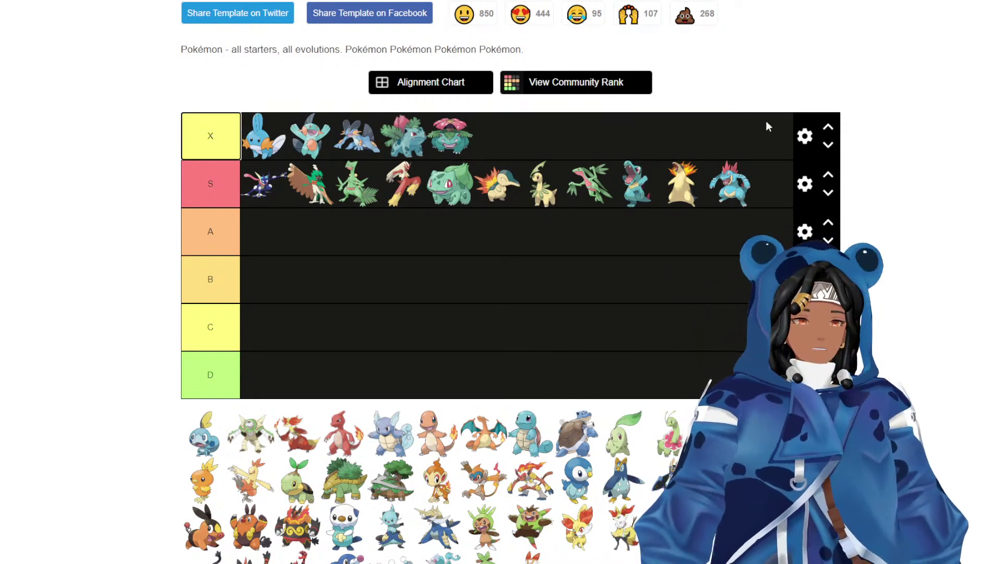
{"action": "left_click", "coordinate": [805, 136]}
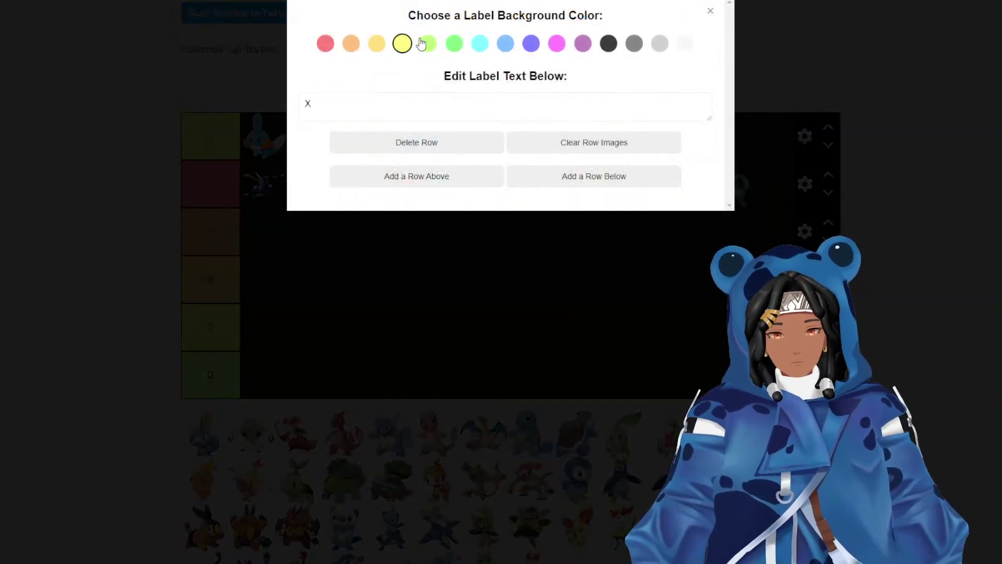
{"action": "left_click", "coordinate": [658, 43]}
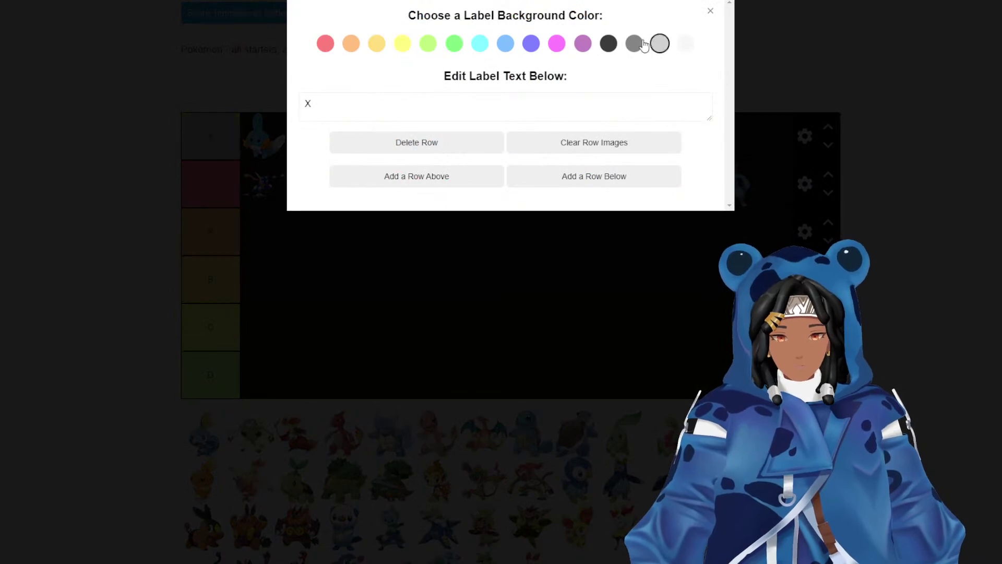
{"action": "left_click", "coordinate": [742, 44]}
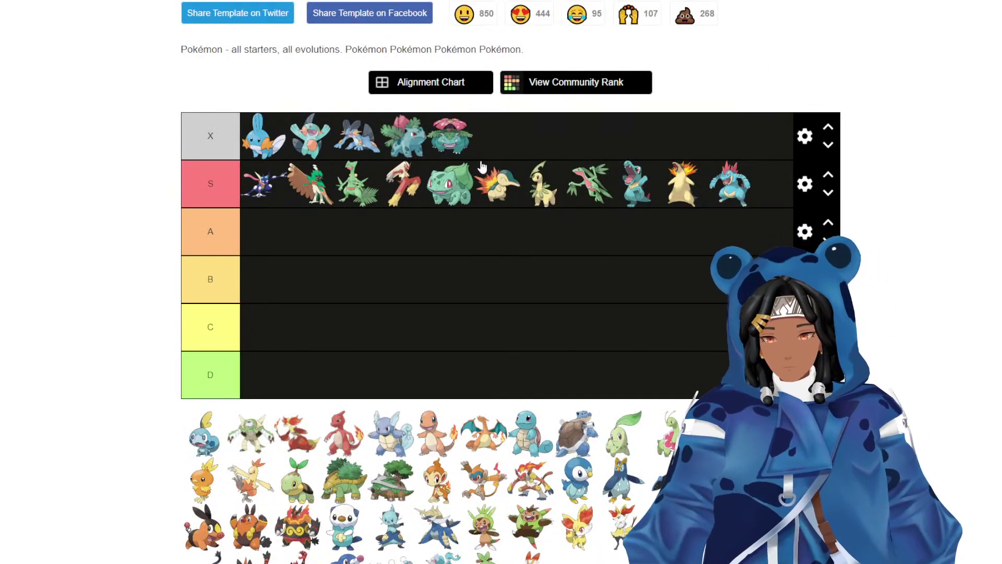
Place Incineroar at the front of the S tier, with Dewott ahead of it.
{"action": "scroll", "coordinate": [510, 292], "scroll_direction": "down", "scroll_amount": 1}
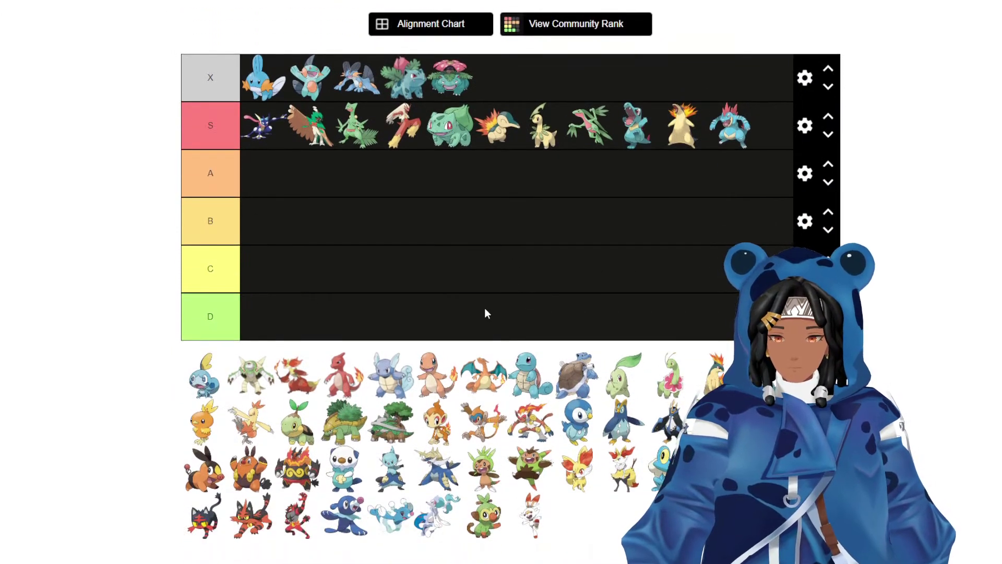
{"action": "left_click_drag", "start_coordinate": [291, 527], "coordinate": [253, 128]}
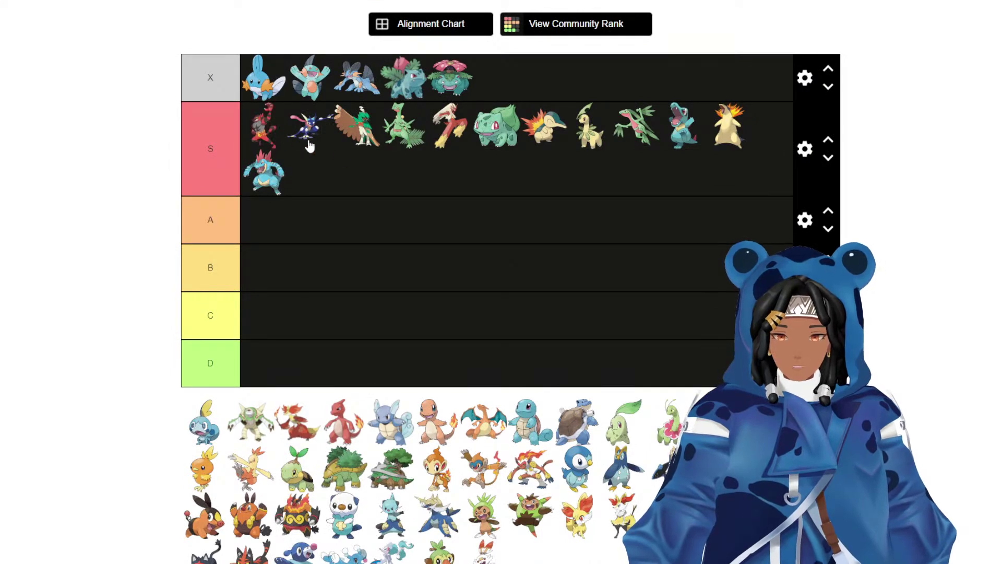
{"action": "scroll", "coordinate": [637, 291], "scroll_direction": "down", "scroll_amount": 1}
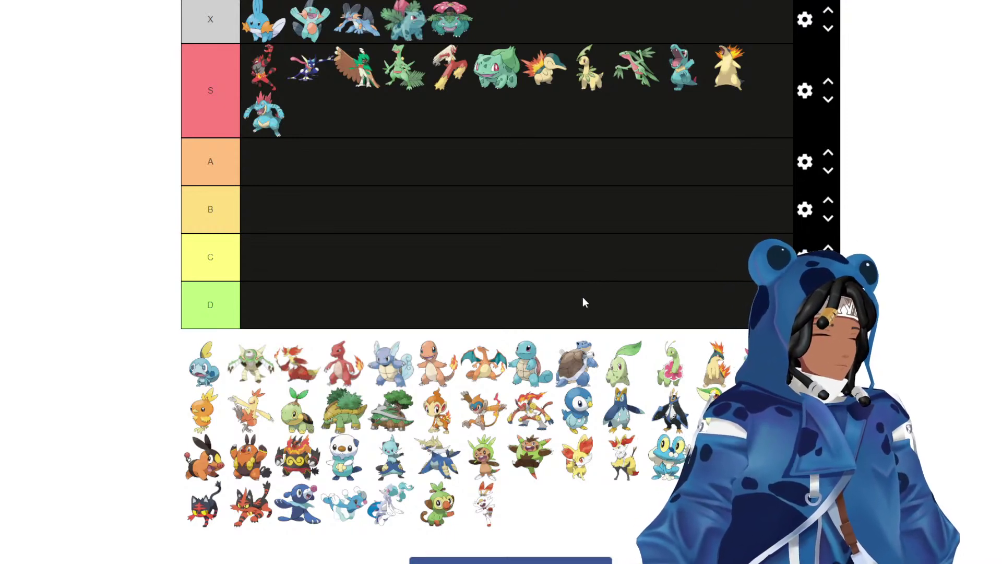
{"action": "scroll", "coordinate": [647, 312], "scroll_direction": "up", "scroll_amount": 1}
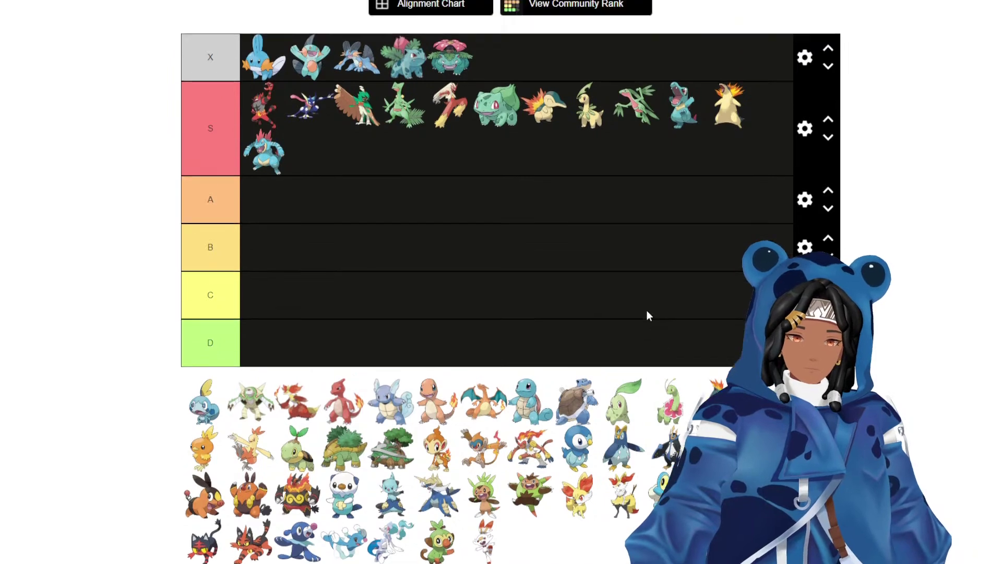
{"action": "scroll", "coordinate": [619, 216], "scroll_direction": "down", "scroll_amount": 1}
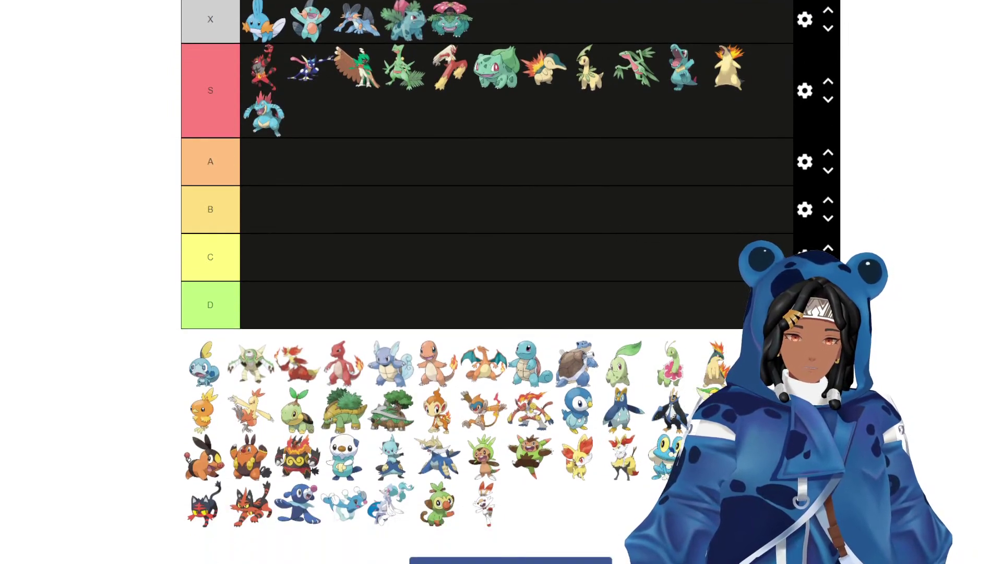
{"action": "left_click_drag", "start_coordinate": [398, 468], "coordinate": [258, 125]}
Add Torterra, Infernape, Empoleon and Piplup to the end of the S tier in that order.
{"action": "scroll", "coordinate": [387, 179], "scroll_direction": "up", "scroll_amount": 1}
{"action": "scroll", "coordinate": [613, 295], "scroll_direction": "down", "scroll_amount": 1}
{"action": "scroll", "coordinate": [612, 295], "scroll_direction": "down", "scroll_amount": 1}
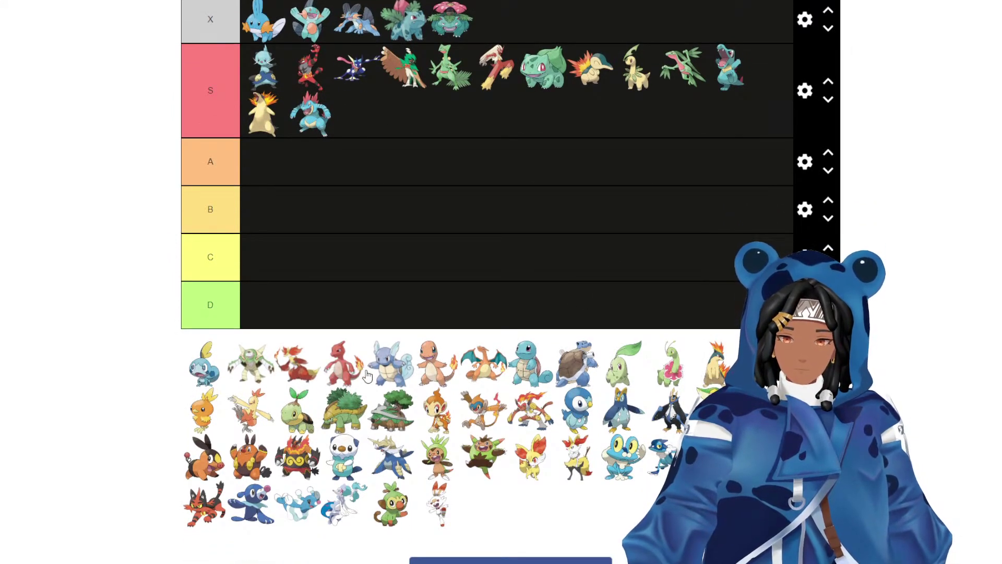
{"action": "scroll", "coordinate": [365, 375], "scroll_direction": "up", "scroll_amount": 1}
{"action": "left_click_drag", "start_coordinate": [387, 466], "coordinate": [350, 169]}
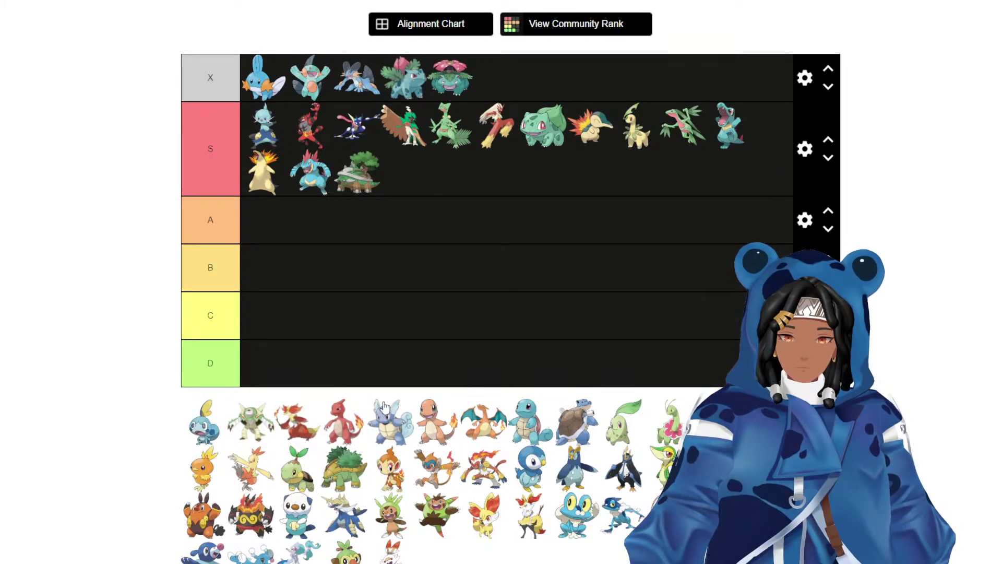
{"action": "left_click_drag", "start_coordinate": [487, 469], "coordinate": [403, 170]}
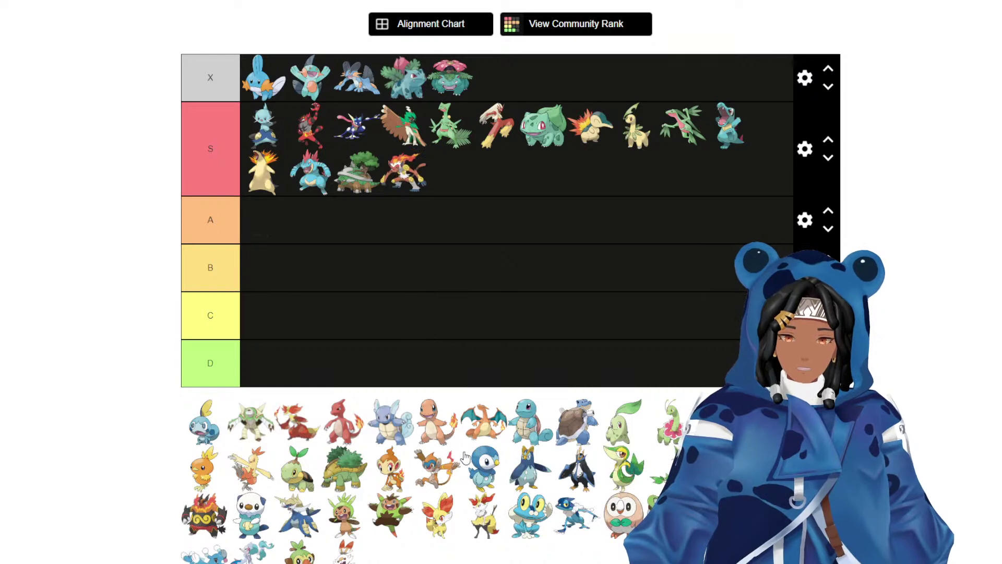
{"action": "left_click_drag", "start_coordinate": [577, 467], "coordinate": [449, 171]}
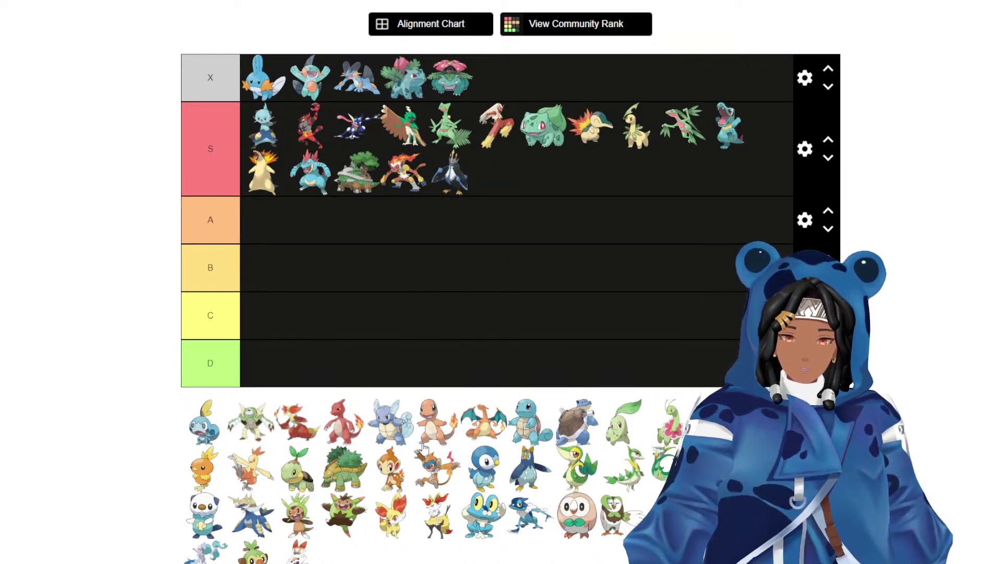
{"action": "left_click_drag", "start_coordinate": [483, 467], "coordinate": [503, 171]}
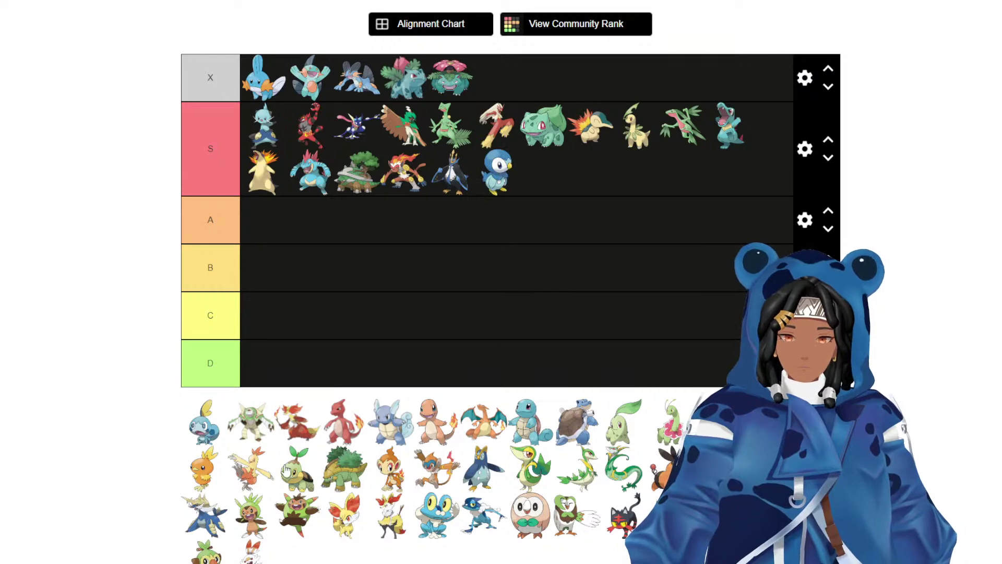
Add Chimchar to the end of the S tier and insert Torchic, Blastoise and Squirtle between Blaziken and Bulbasaur.
{"action": "left_click_drag", "start_coordinate": [389, 470], "coordinate": [540, 188]}
{"action": "left_click_drag", "start_coordinate": [199, 482], "coordinate": [522, 131]}
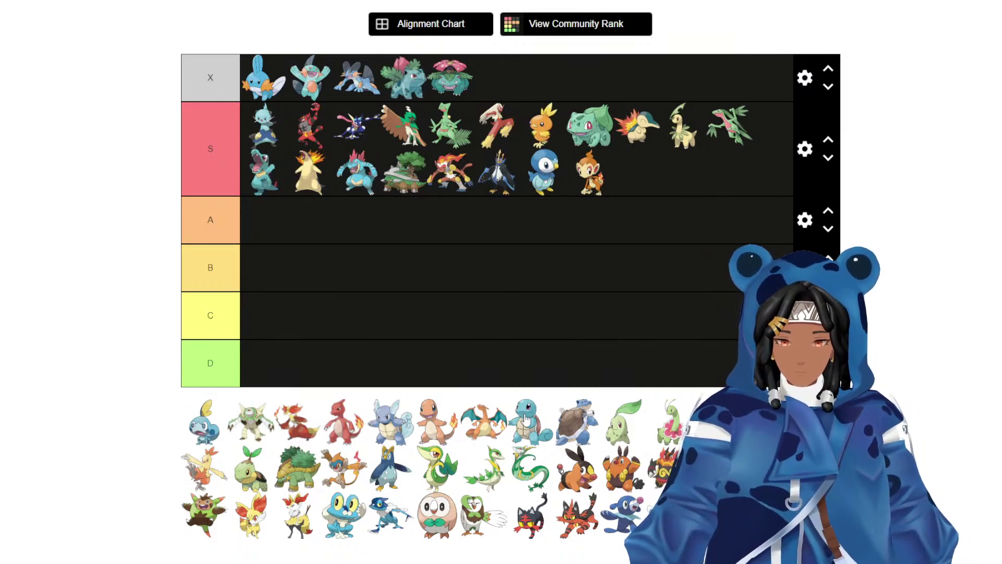
{"action": "left_click_drag", "start_coordinate": [527, 420], "coordinate": [624, 120]}
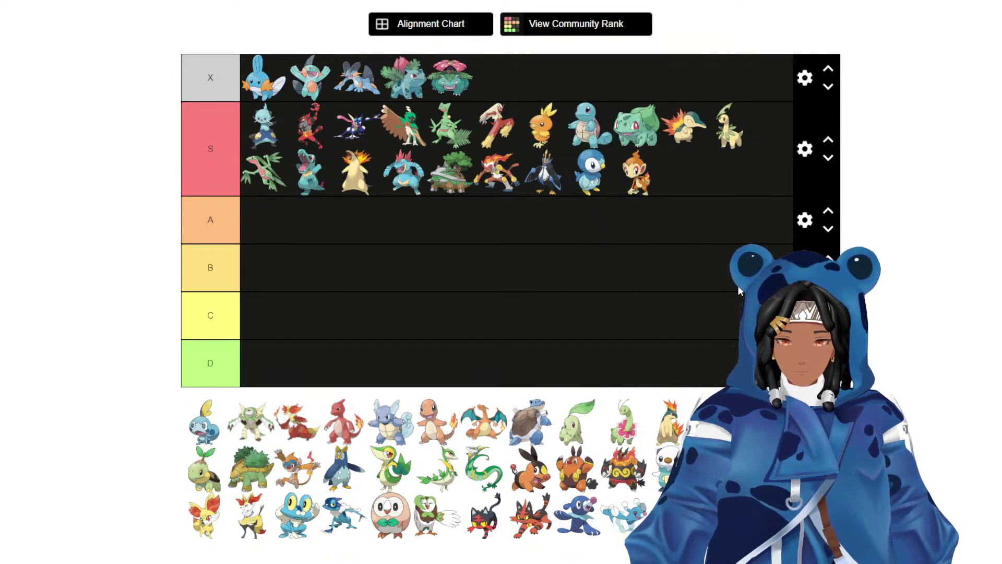
{"action": "left_click_drag", "start_coordinate": [538, 420], "coordinate": [607, 119]}
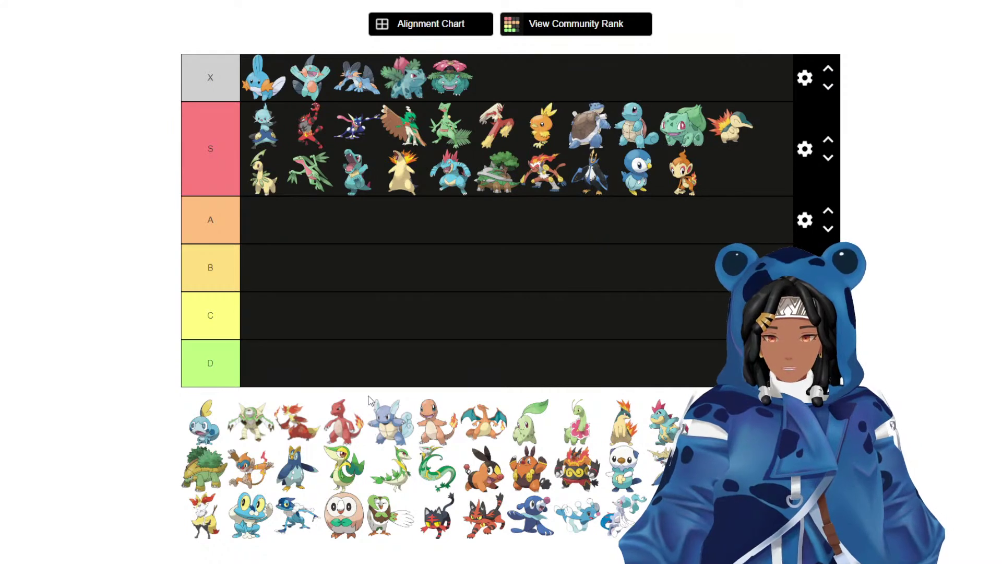
Insert Charmeleon and Frogadier before Chimchar in the S tier, and Wartortle between Blastoise and Squirtle.
{"action": "left_click_drag", "start_coordinate": [343, 418], "coordinate": [673, 183]}
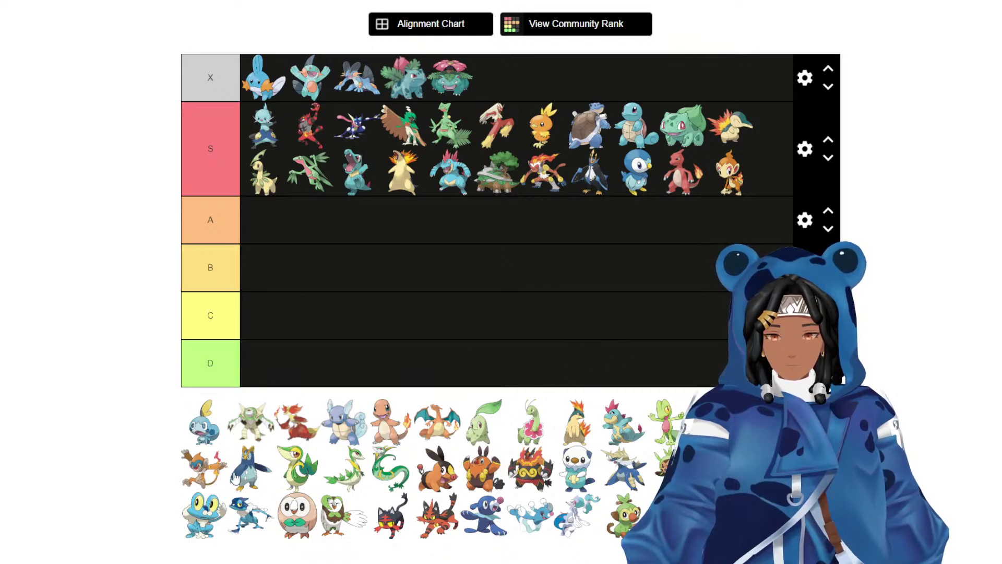
{"action": "left_click_drag", "start_coordinate": [238, 514], "coordinate": [736, 186]}
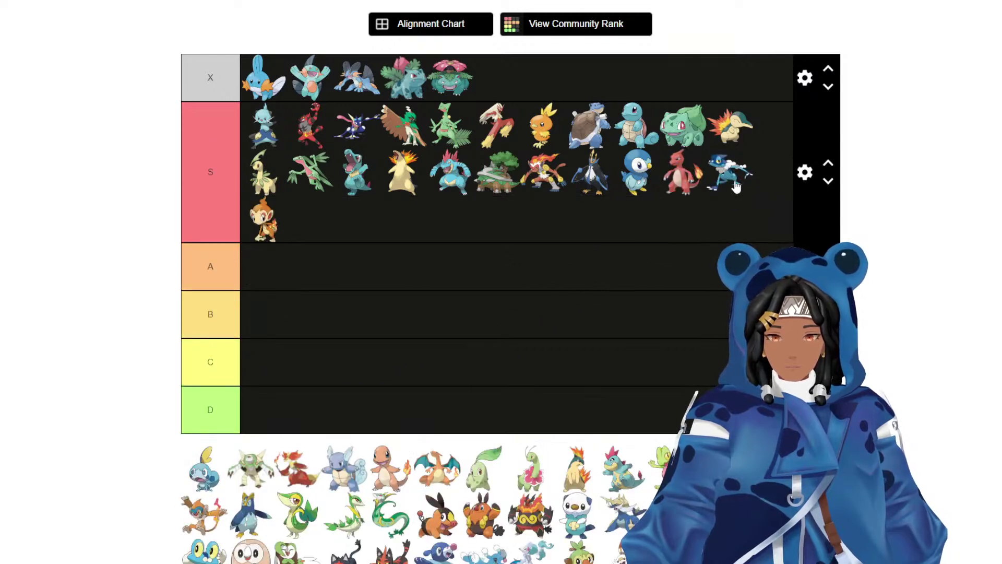
{"action": "scroll", "coordinate": [360, 334], "scroll_direction": "down", "scroll_amount": 1}
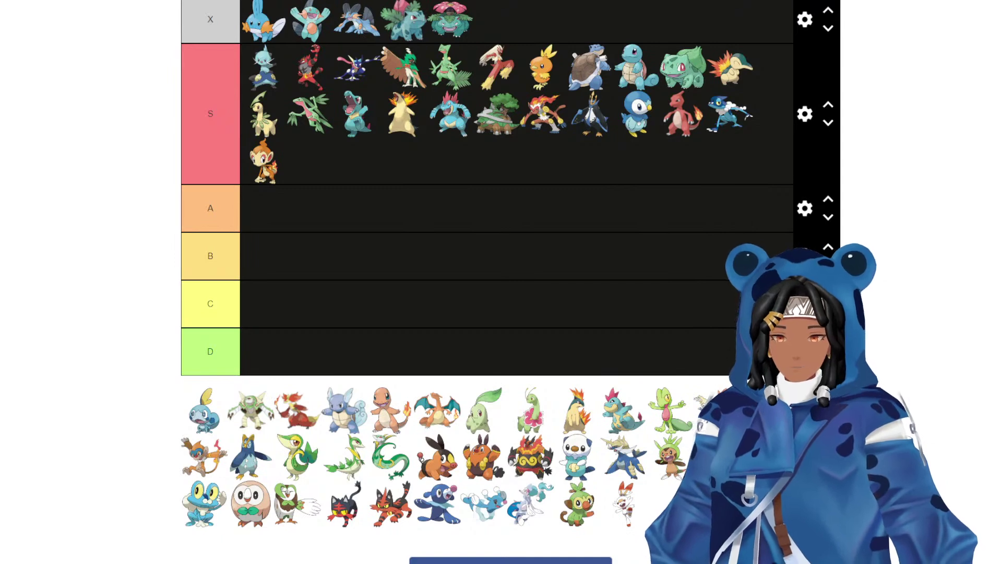
{"action": "left_click_drag", "start_coordinate": [345, 410], "coordinate": [621, 123]}
{"action": "scroll", "coordinate": [637, 241], "scroll_direction": "up", "scroll_amount": 2}
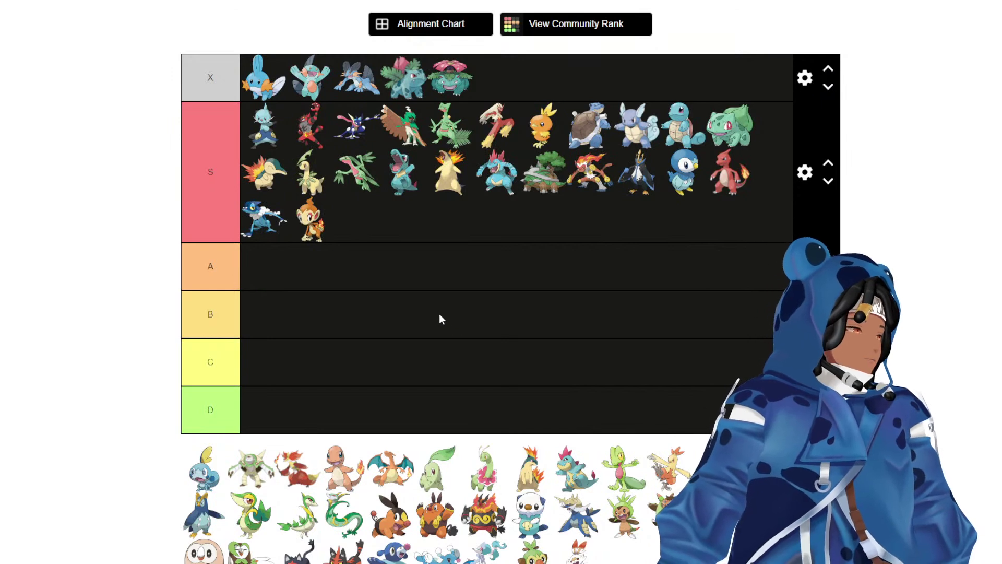
{"action": "scroll", "coordinate": [428, 320], "scroll_direction": "down", "scroll_amount": 1}
{"action": "scroll", "coordinate": [416, 320], "scroll_direction": "up", "scroll_amount": 1}
{"action": "scroll", "coordinate": [418, 323], "scroll_direction": "down", "scroll_amount": 1}
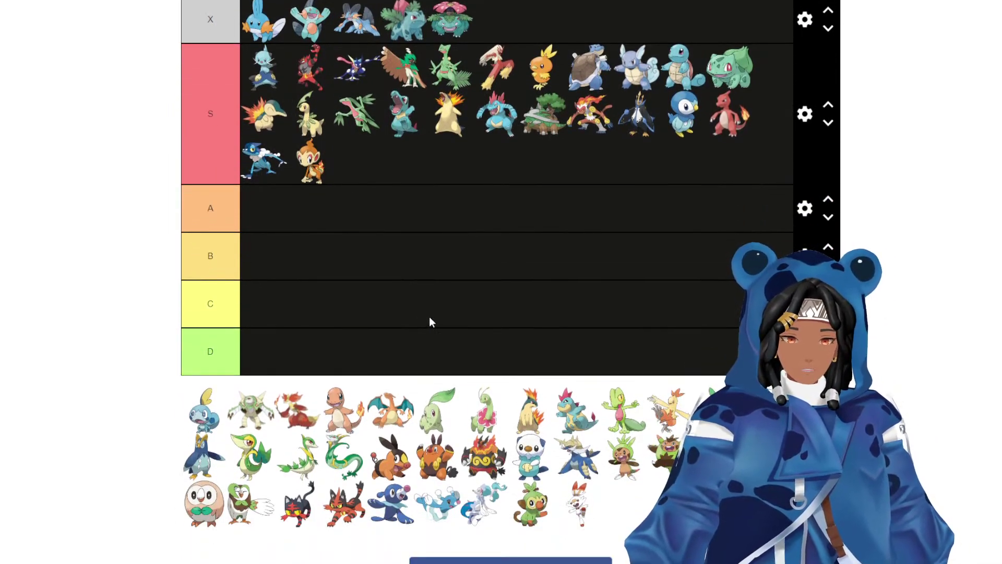
Insert Grookey between Frogadier and Chimchar in the S tier, and add Tepig, Chikorita and Litten to its end.
{"action": "left_click_drag", "start_coordinate": [529, 502], "coordinate": [326, 163]}
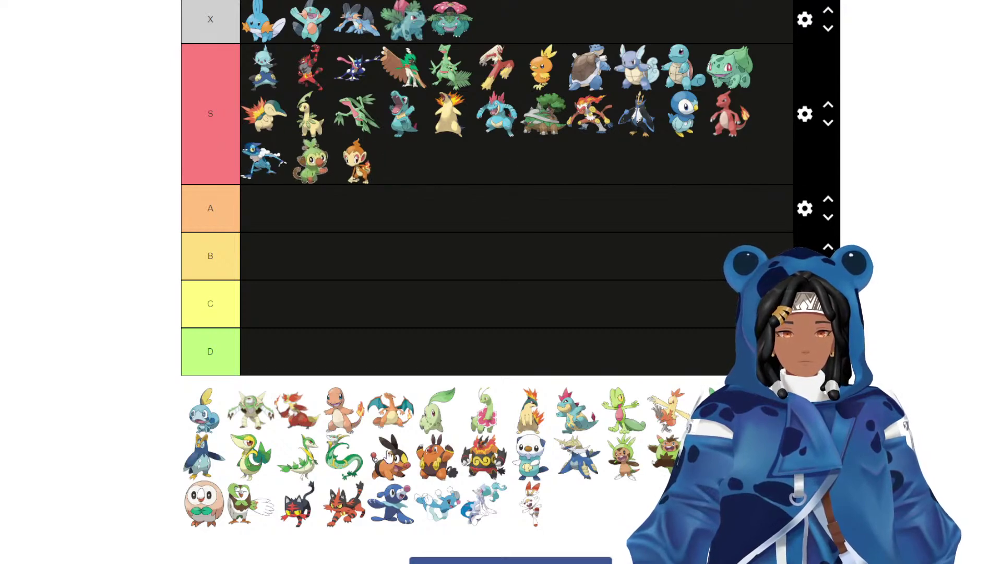
{"action": "left_click_drag", "start_coordinate": [389, 455], "coordinate": [483, 173]}
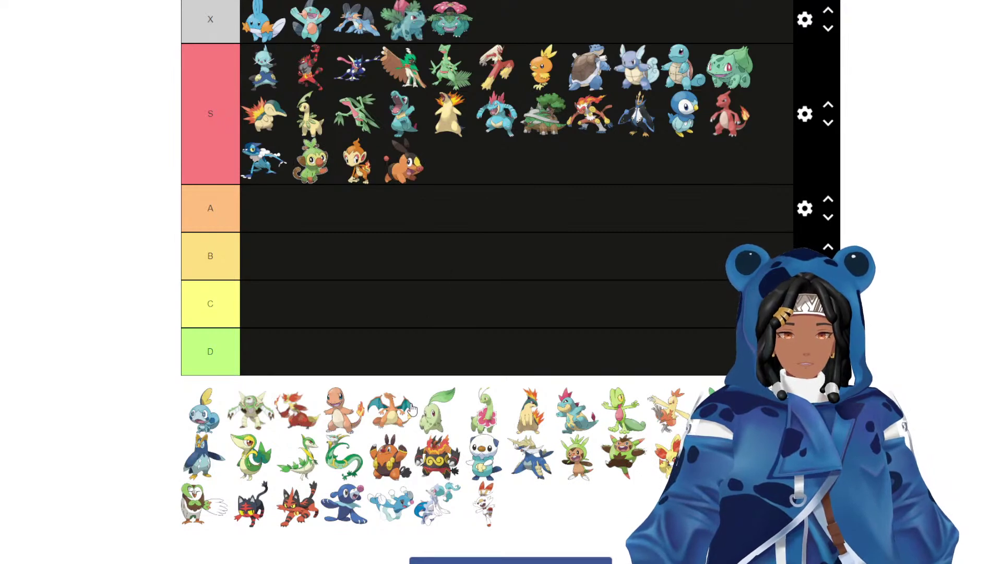
{"action": "left_click_drag", "start_coordinate": [436, 409], "coordinate": [469, 172]}
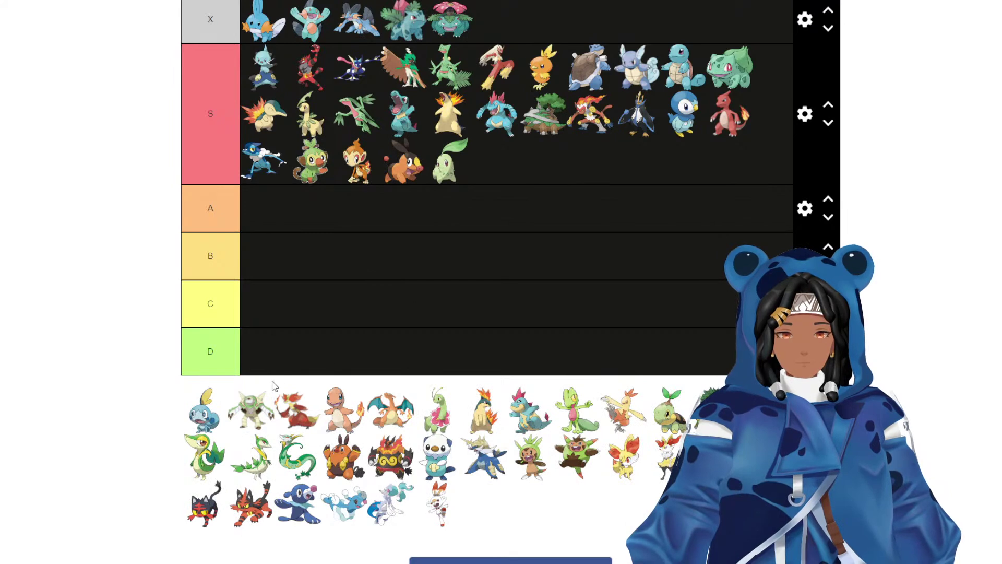
{"action": "left_click_drag", "start_coordinate": [205, 518], "coordinate": [551, 222]}
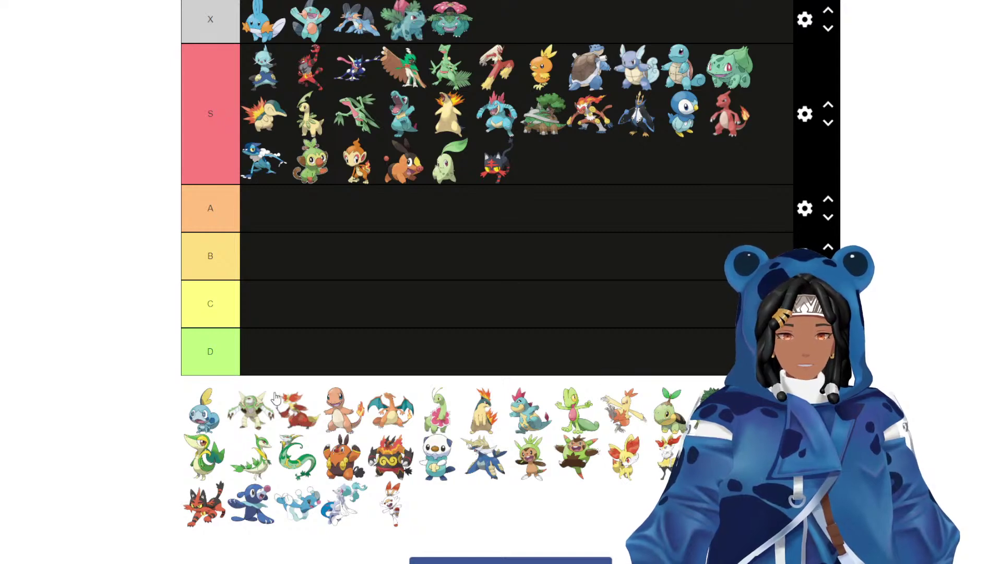
Add Braixen, Fennekin, Froakie and Rowlet to the end of the S tier in that order.
{"action": "left_click_drag", "start_coordinate": [664, 462], "coordinate": [545, 166]}
{"action": "left_click_drag", "start_coordinate": [633, 468], "coordinate": [631, 159]}
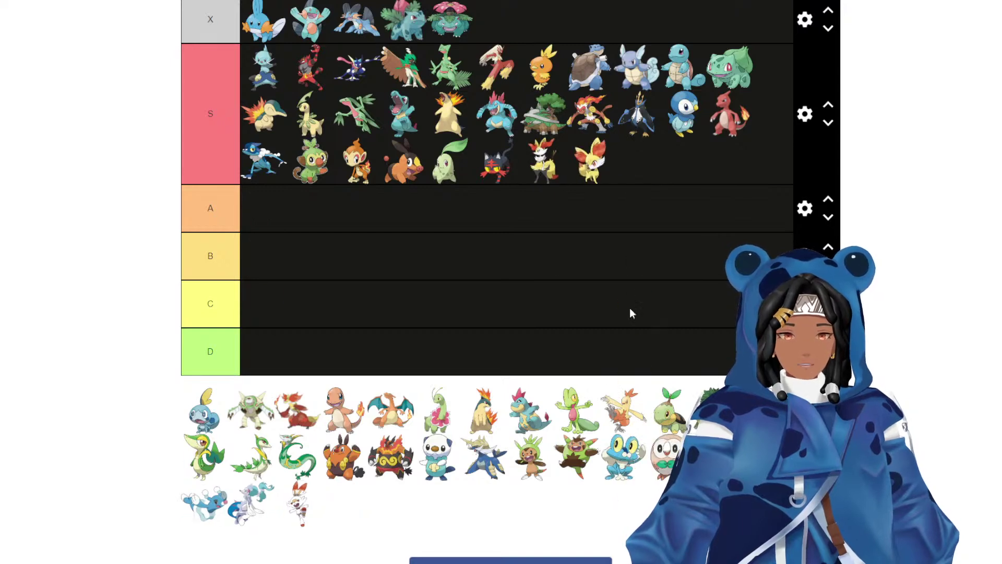
{"action": "left_click_drag", "start_coordinate": [635, 457], "coordinate": [714, 176]}
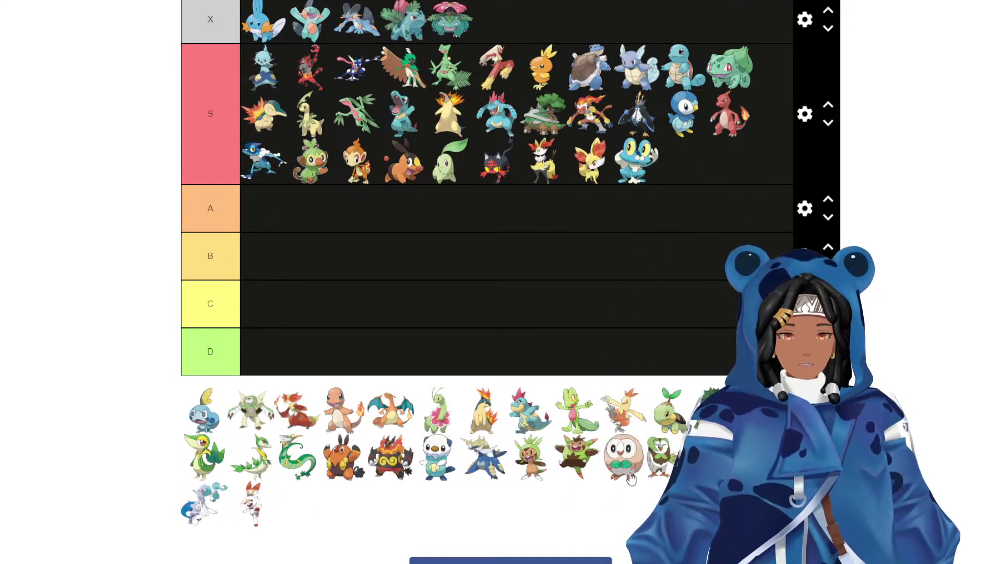
{"action": "left_click_drag", "start_coordinate": [631, 477], "coordinate": [725, 194]}
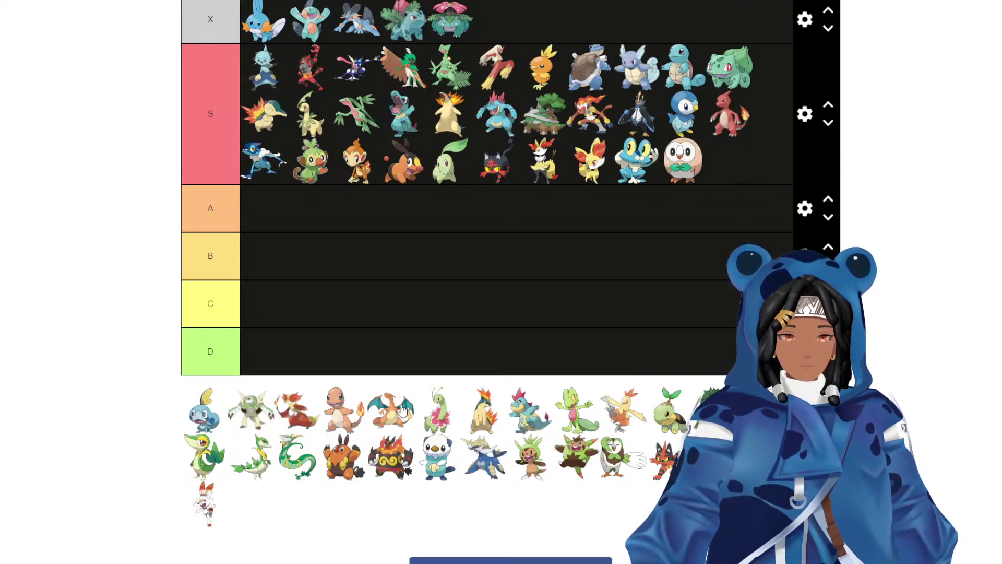
Add Charizard, Quilava, Combusken and Turtwig to the end of the S tier in that order.
{"action": "left_click_drag", "start_coordinate": [403, 412], "coordinate": [735, 162]}
{"action": "left_click_drag", "start_coordinate": [449, 409], "coordinate": [313, 219]}
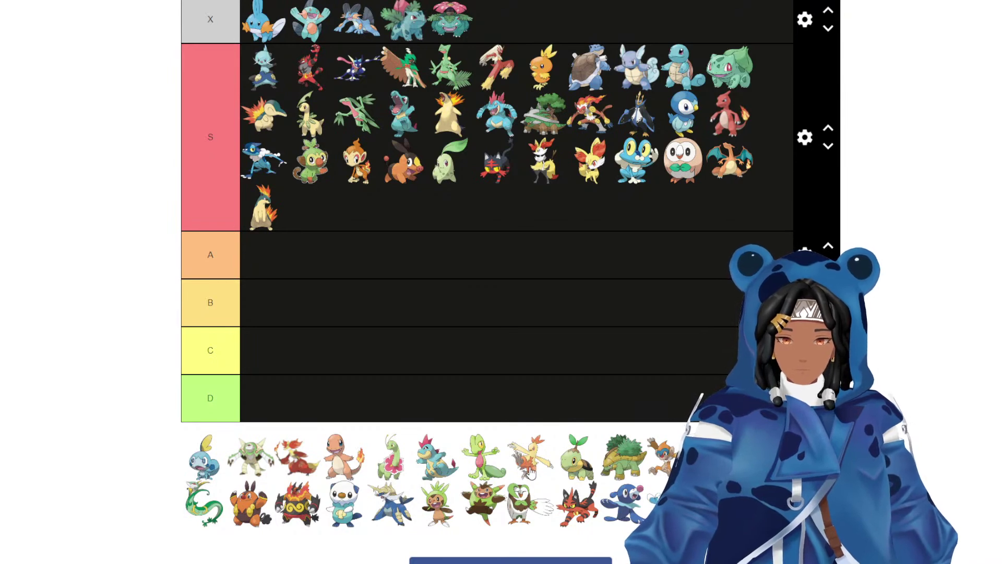
{"action": "left_click_drag", "start_coordinate": [529, 471], "coordinate": [313, 209]}
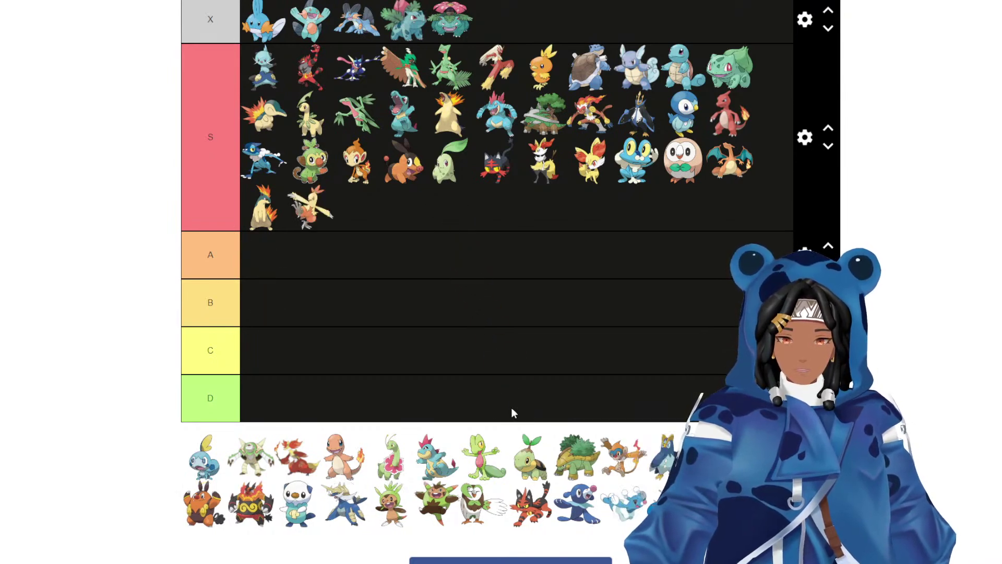
{"action": "left_click_drag", "start_coordinate": [517, 452], "coordinate": [524, 214]}
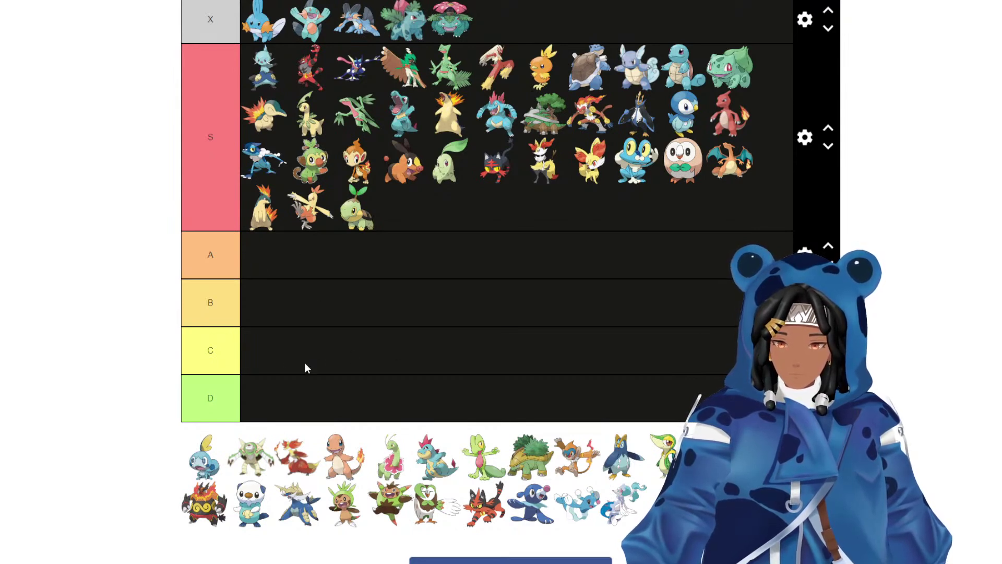
Place Chesnaught, Charmander and Sobble in that order in the A tier, Delphox in B and Meganium in D.
{"action": "left_click_drag", "start_coordinate": [206, 457], "coordinate": [310, 261]}
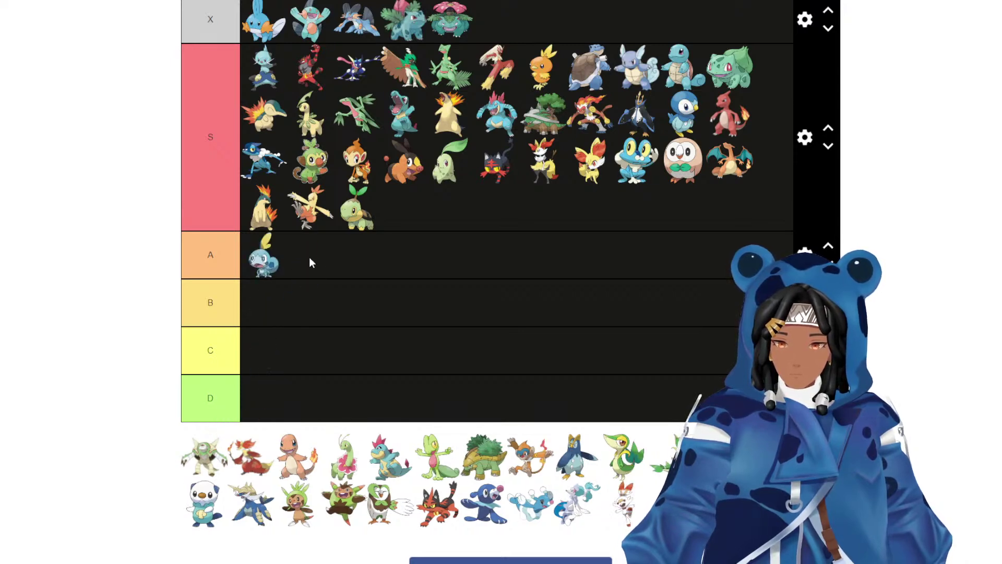
{"action": "left_click_drag", "start_coordinate": [203, 477], "coordinate": [260, 261]}
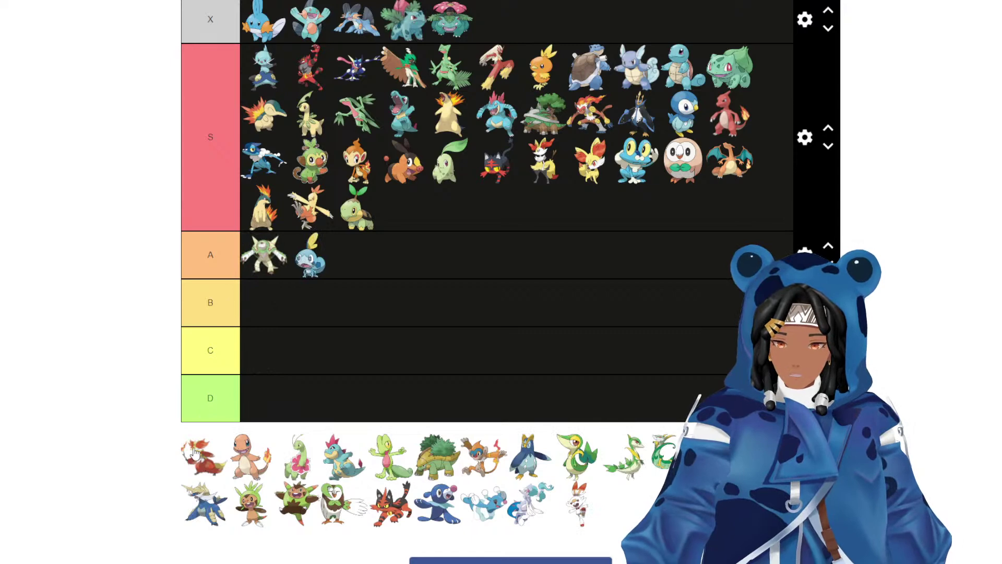
{"action": "left_click_drag", "start_coordinate": [194, 452], "coordinate": [304, 293]}
{"action": "left_click_drag", "start_coordinate": [209, 455], "coordinate": [311, 255]}
{"action": "left_click_drag", "start_coordinate": [203, 457], "coordinate": [266, 397]}
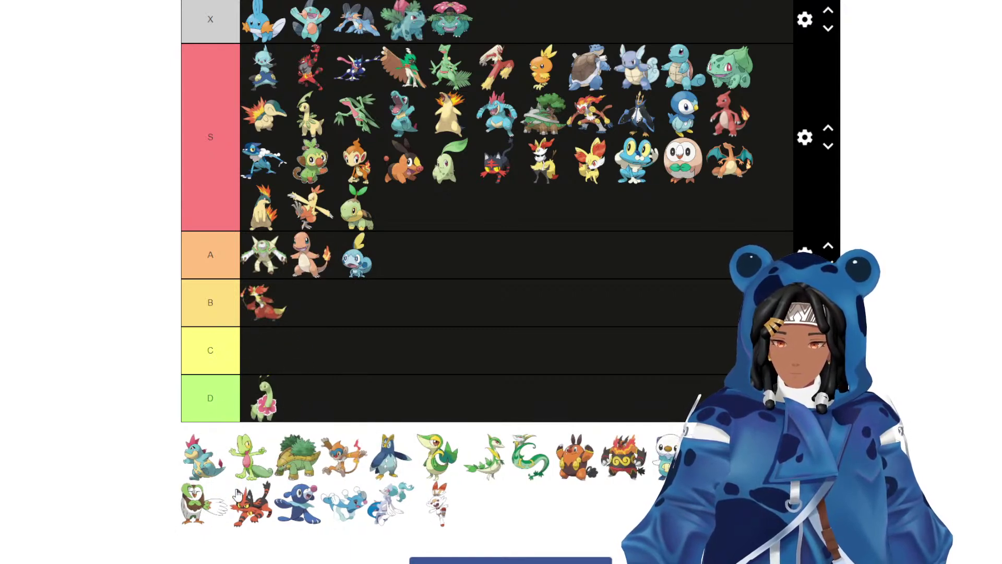
Add Croconaw to the end of the S tier and place Treecko in the A tier.
{"action": "left_click_drag", "start_coordinate": [237, 493], "coordinate": [204, 502]}
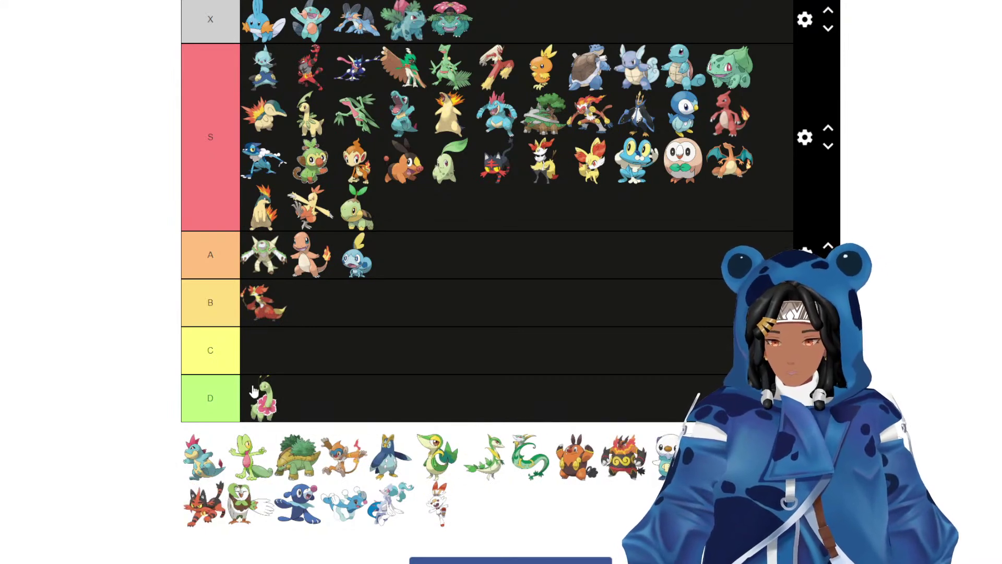
{"action": "mouse_move", "coordinate": [254, 395]}
{"action": "left_mouse_down"}
{"action": "mouse_move", "coordinate": [274, 384]}
{"action": "mouse_move", "coordinate": [274, 396]}
{"action": "left_mouse_up"}
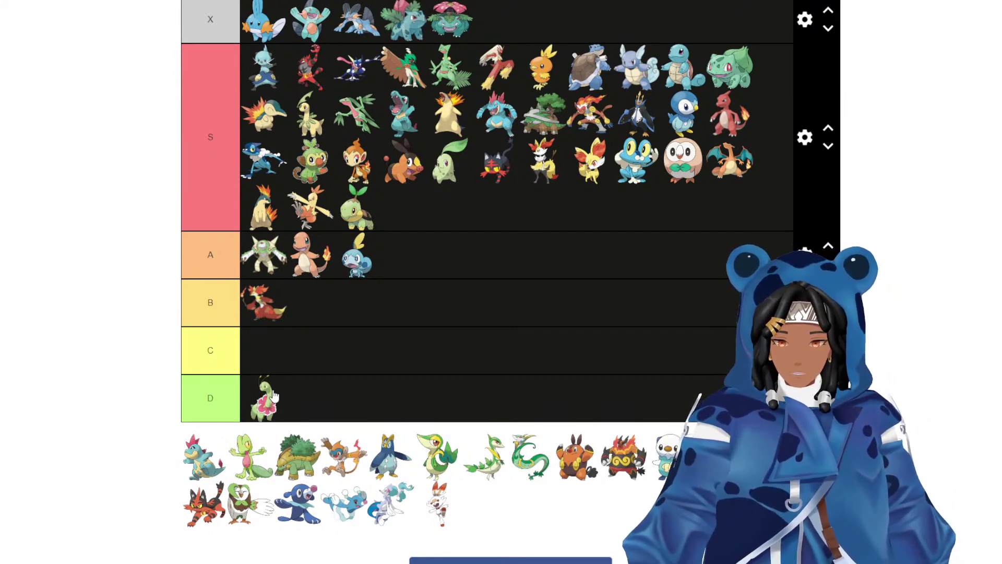
{"action": "left_click_drag", "start_coordinate": [194, 453], "coordinate": [438, 208]}
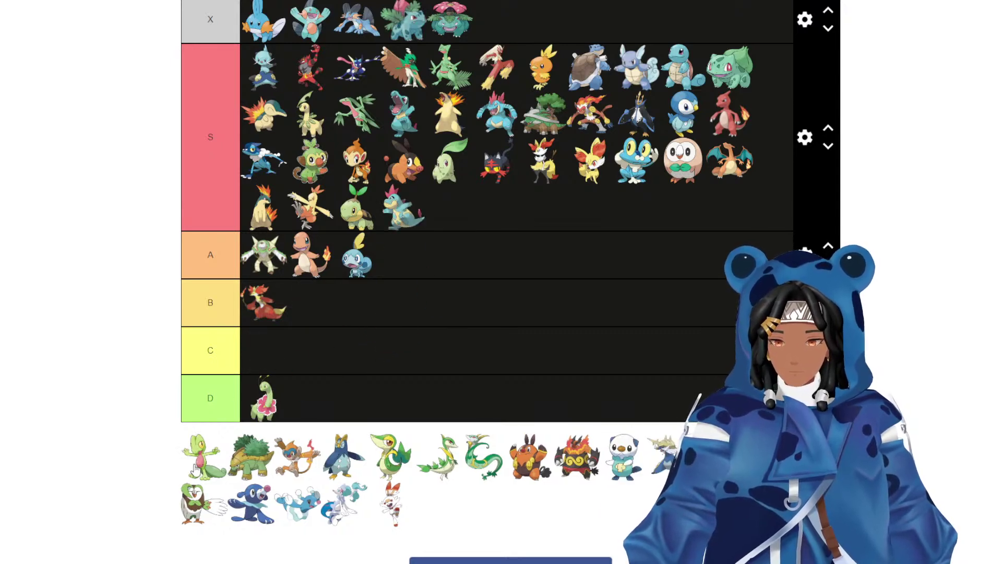
{"action": "left_click_drag", "start_coordinate": [198, 462], "coordinate": [339, 257]}
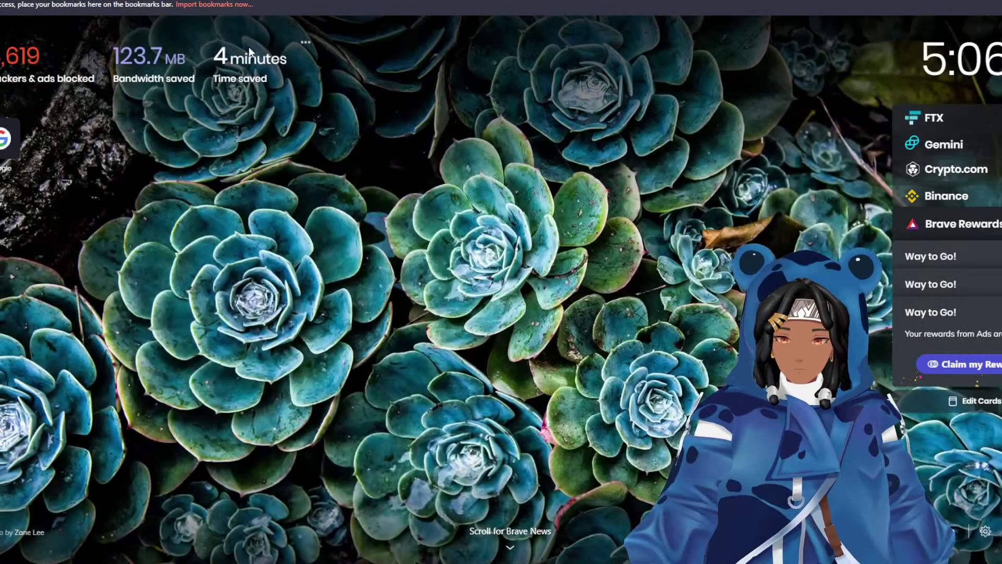
Open YouTube in the browser and search for "treecko cry".
{"action": "type", "text": "y"}
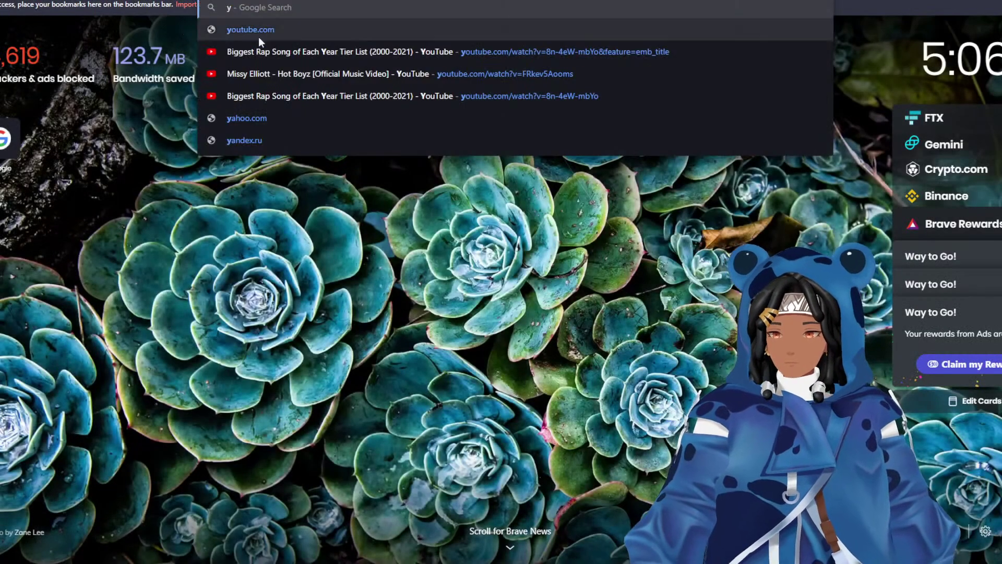
{"action": "left_click", "coordinate": [291, 28]}
{"action": "left_click", "coordinate": [371, 13]}
{"action": "type", "text": "t"}
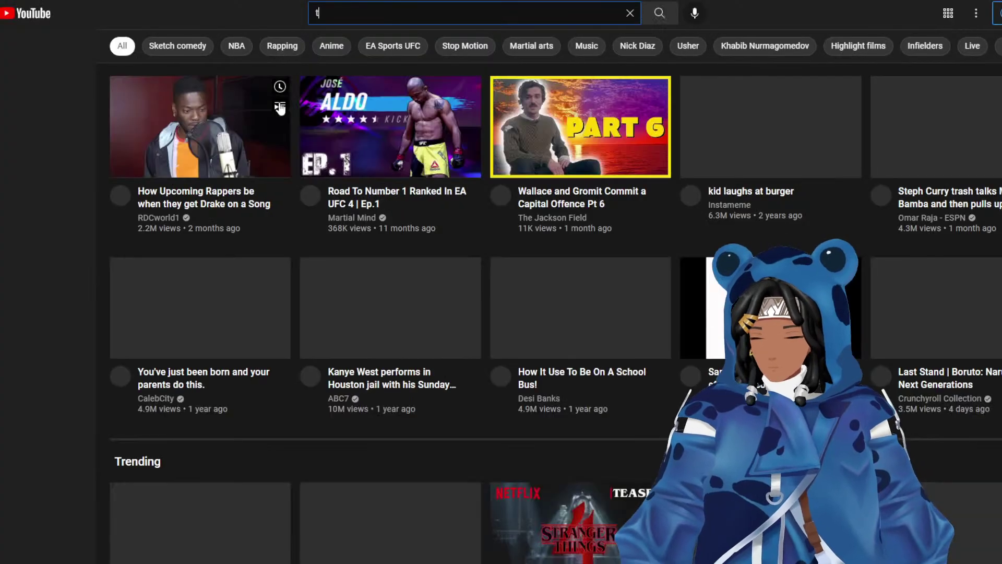
{"action": "type", "text": "reecko cr"}
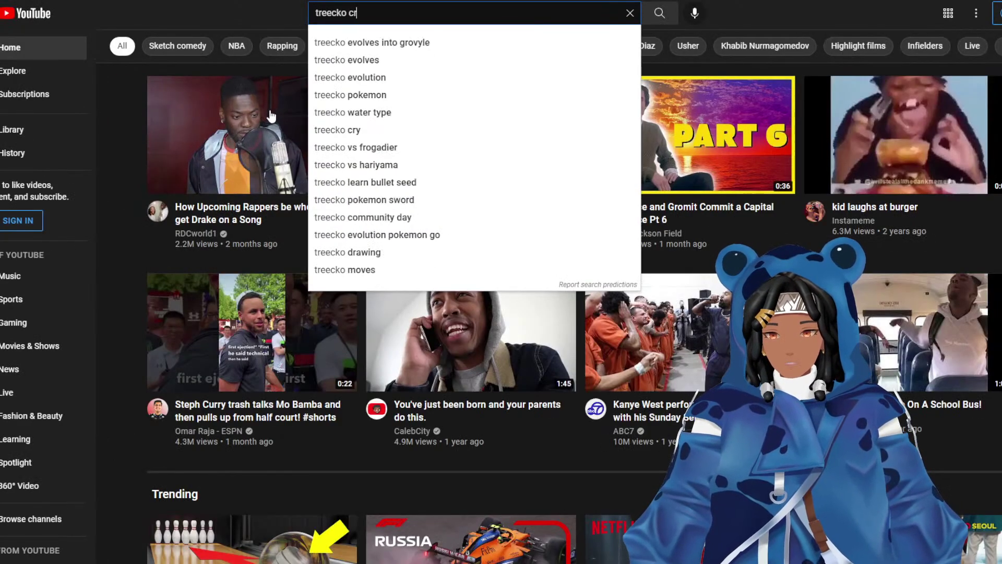
{"action": "type", "text": "y"}
{"action": "key", "text": "Return"}
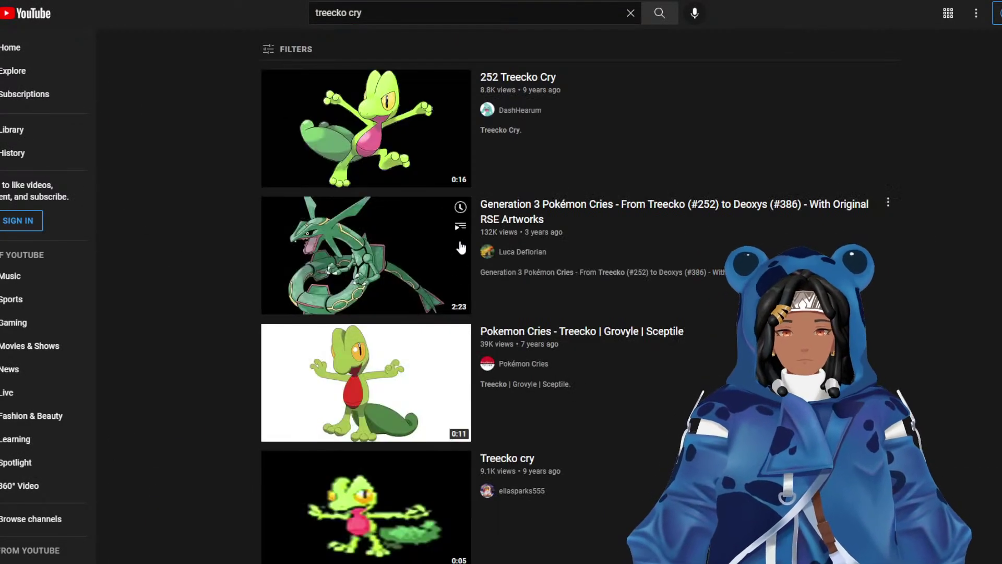
Listen to the "252 Treecko Cry" video and the five-second "Treecko cry" video from the search results.
{"action": "left_click", "coordinate": [385, 130]}
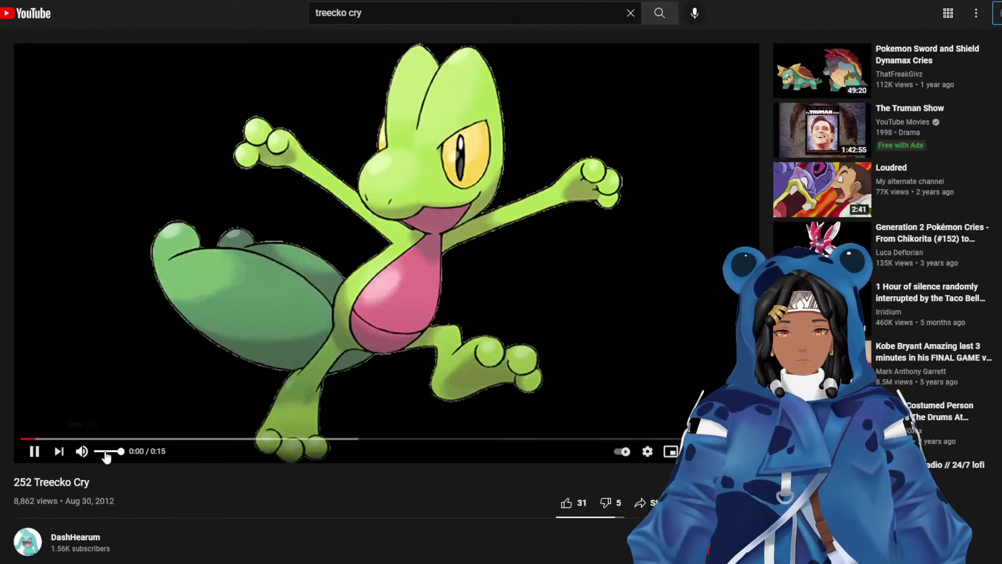
{"action": "left_click", "coordinate": [169, 349]}
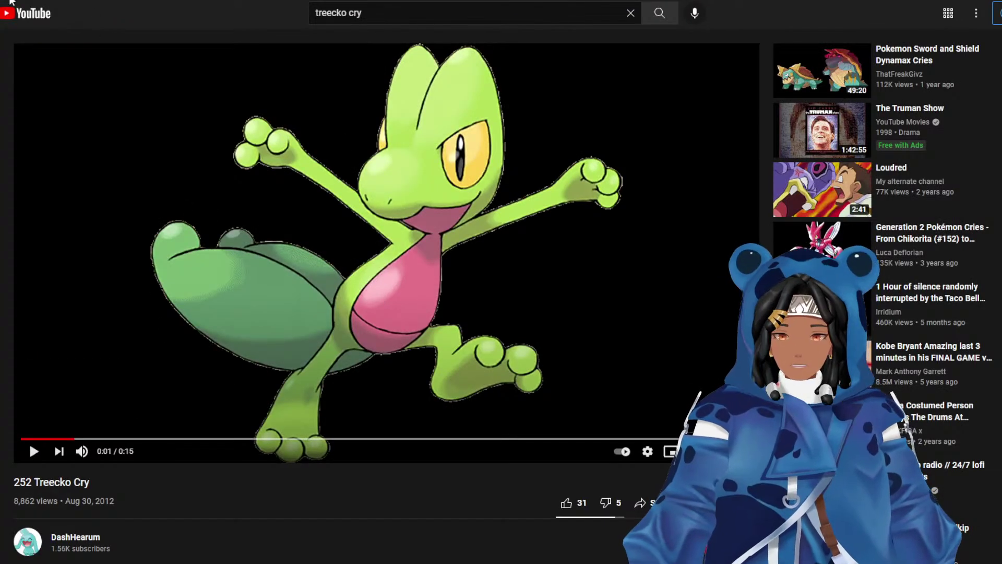
{"action": "key", "text": "alt+Left"}
{"action": "scroll", "coordinate": [352, 444], "scroll_direction": "down", "scroll_amount": 1}
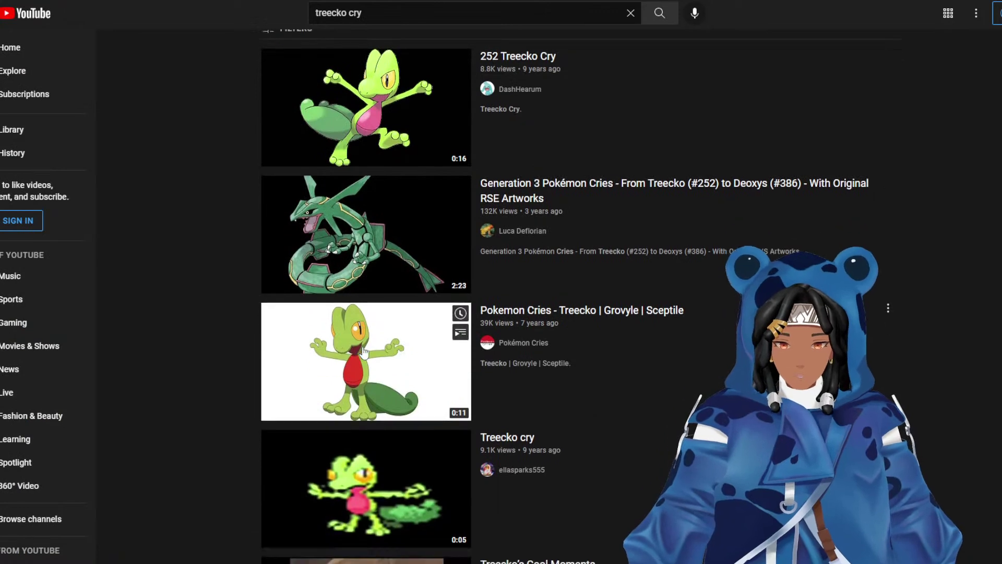
{"action": "left_click", "coordinate": [353, 444]}
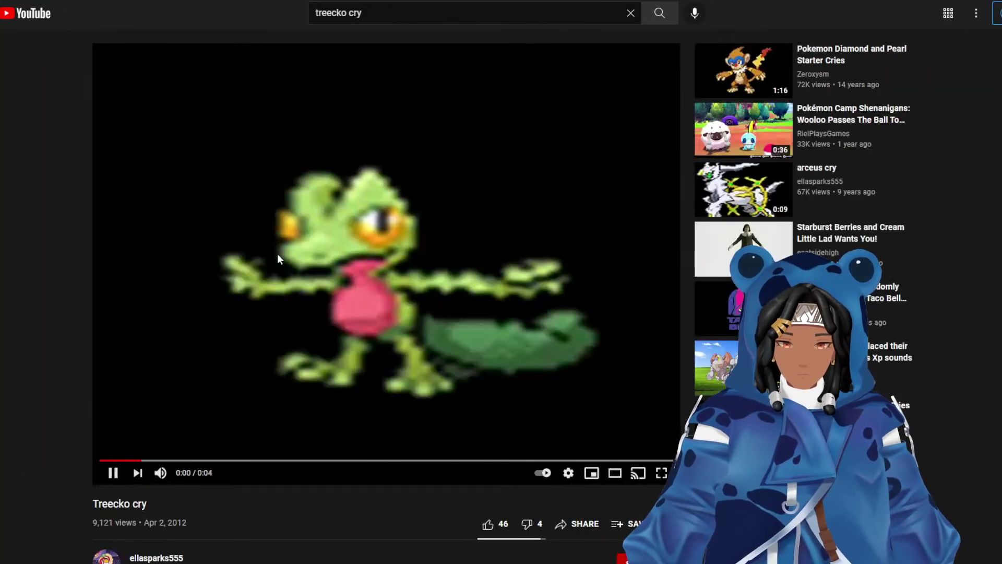
{"action": "left_click", "coordinate": [271, 209]}
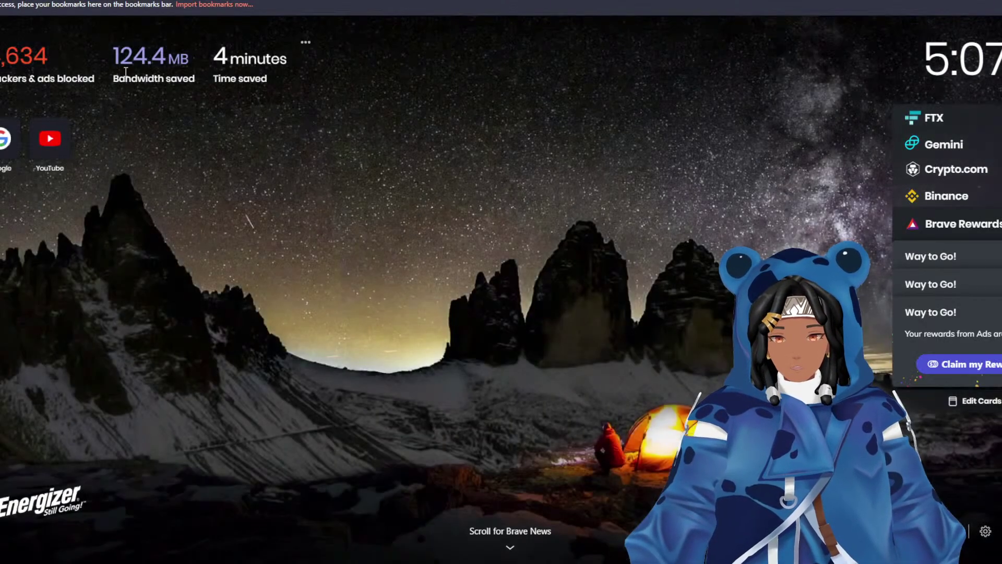
Search YouTube for "kyogre cry" and listen to the video "Kyogre Cry (Gen 3 vs Gen 6)".
{"action": "left_click", "coordinate": [50, 137]}
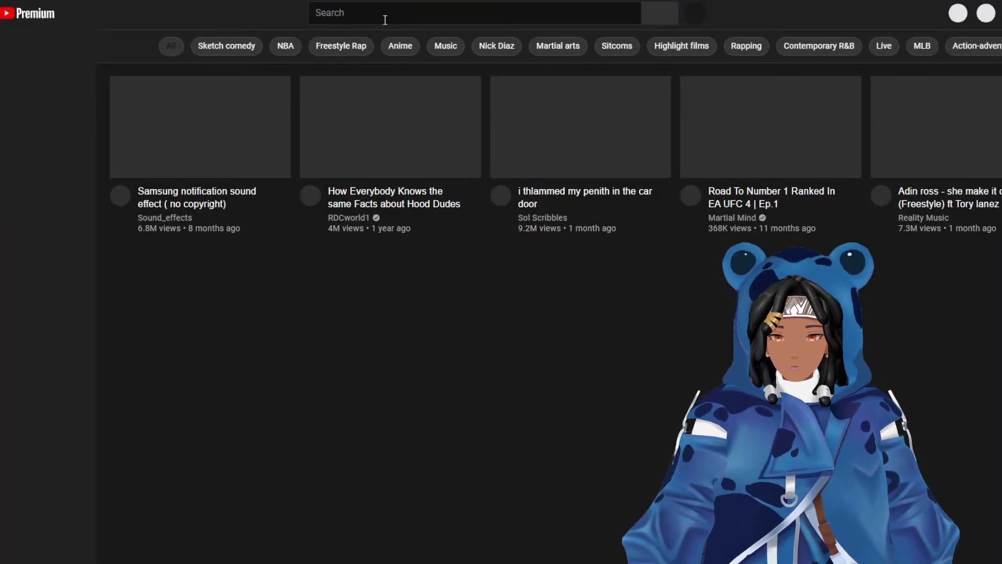
{"action": "type", "text": "k"}
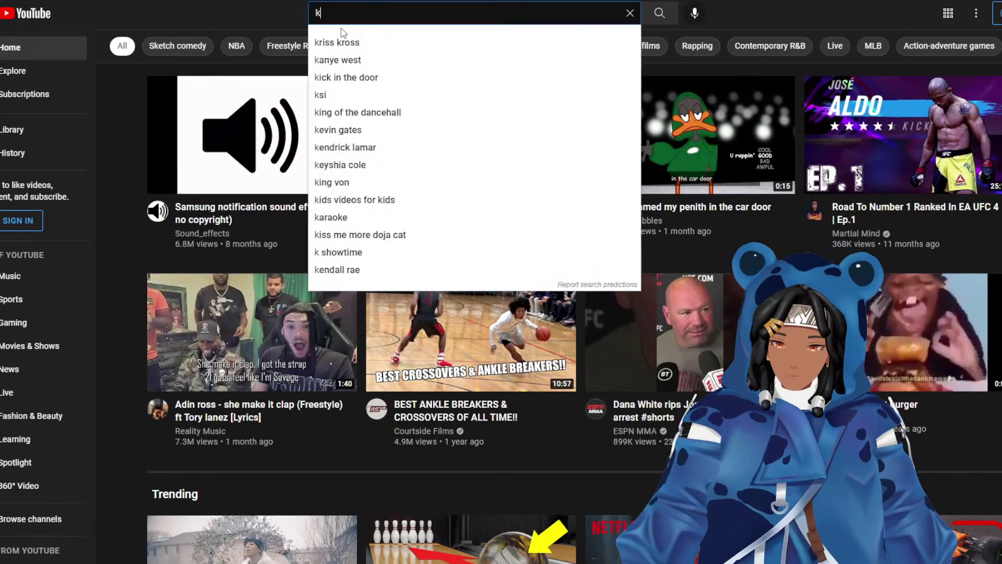
{"action": "type", "text": "yogre cry"}
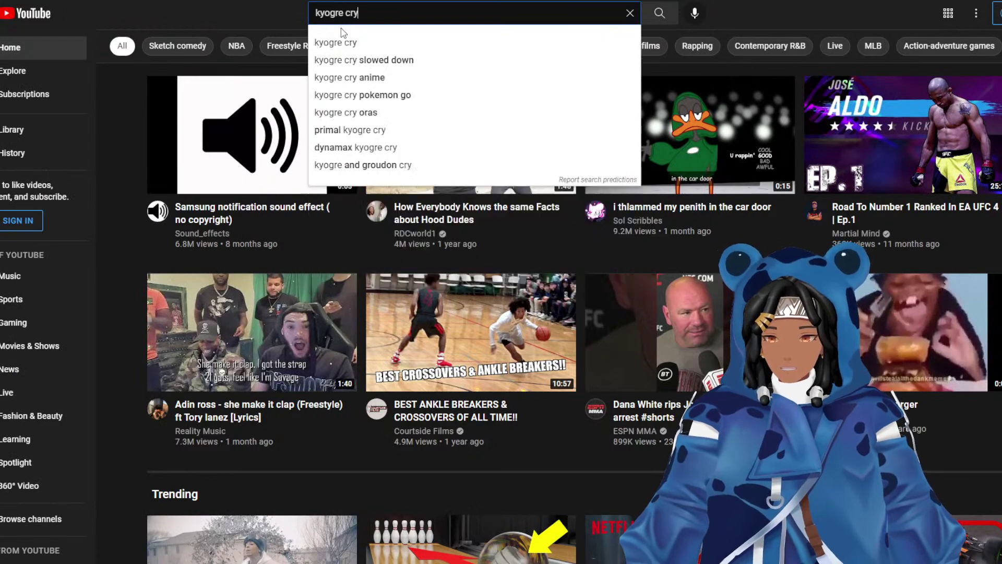
{"action": "key", "text": "Return"}
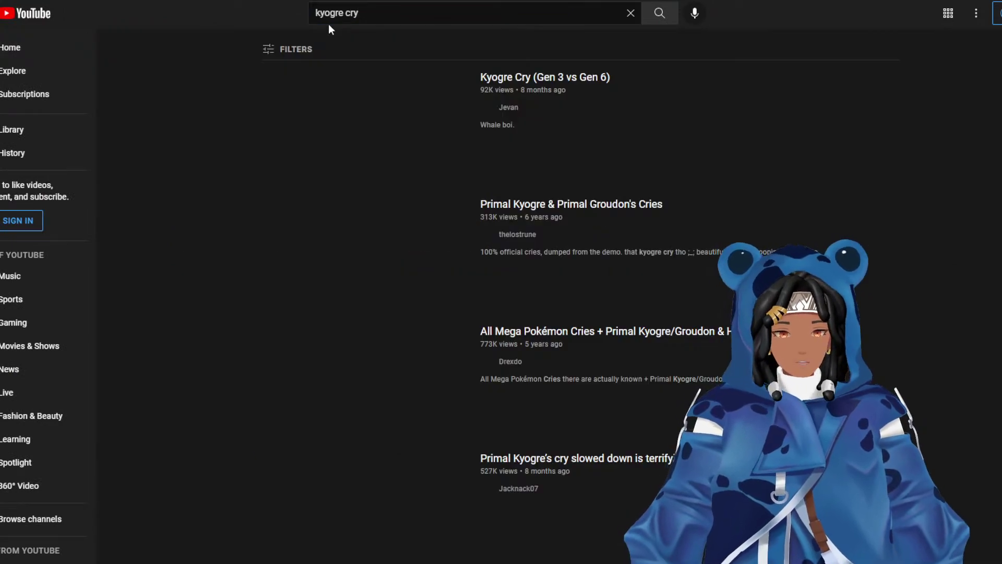
{"action": "left_click", "coordinate": [354, 118]}
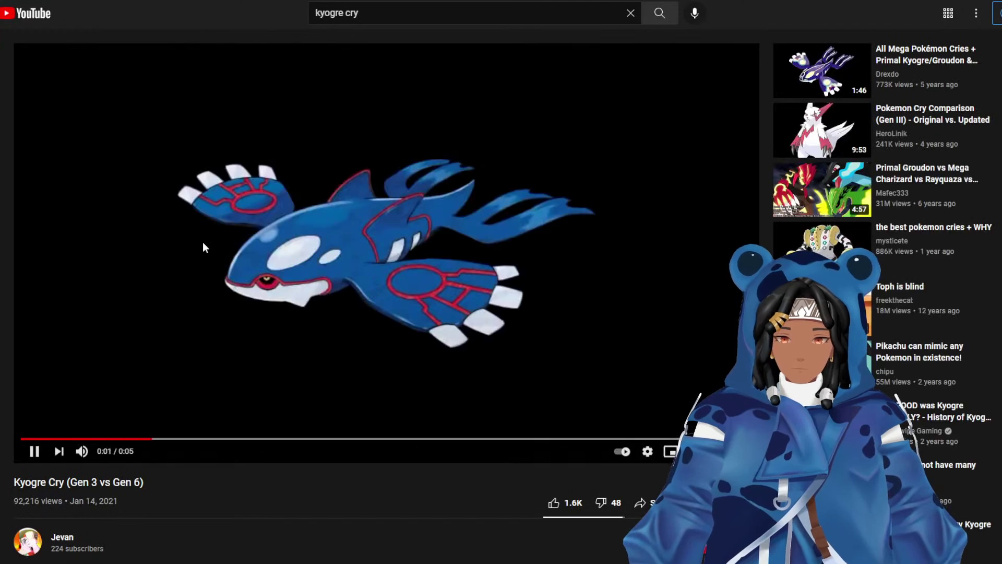
{"action": "left_click", "coordinate": [203, 248]}
Change the search to "palkia cry" and listen to the video "Pokemon Cries - #484 Palkia".
{"action": "left_click", "coordinate": [329, 13]}
{"action": "double_click", "coordinate": [328, 13]}
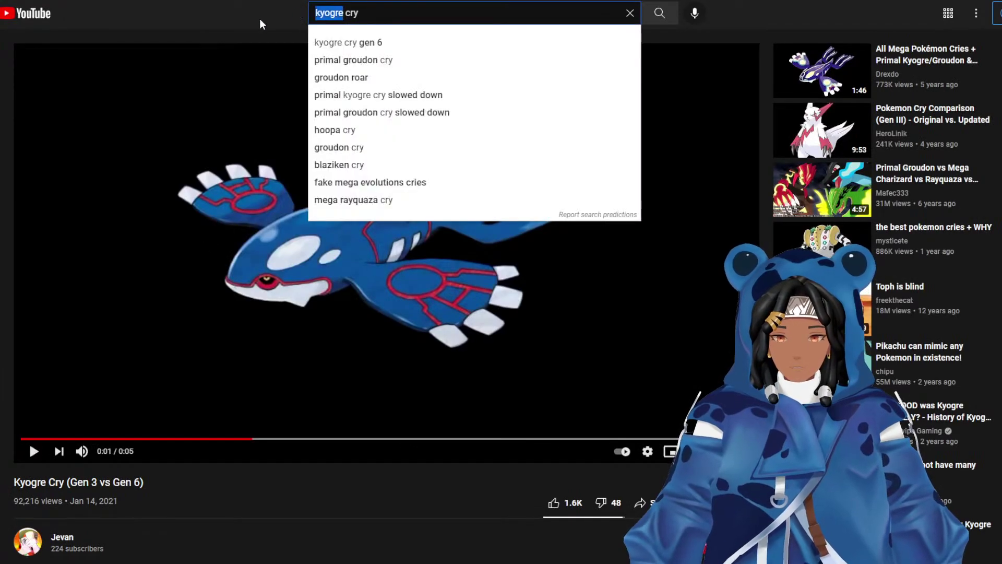
{"action": "type", "text": "palkia"}
{"action": "key", "text": "Return"}
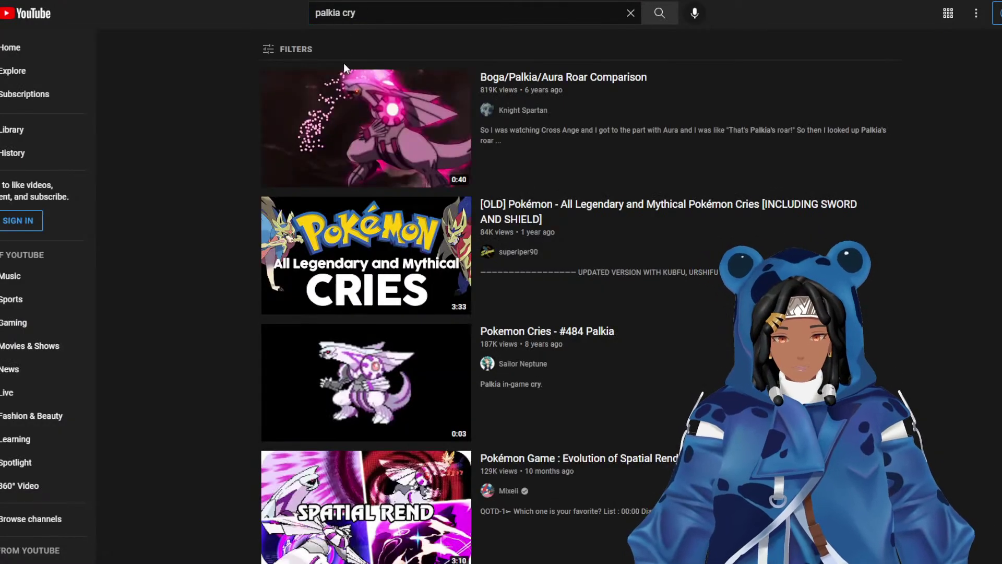
{"action": "left_click", "coordinate": [351, 434]}
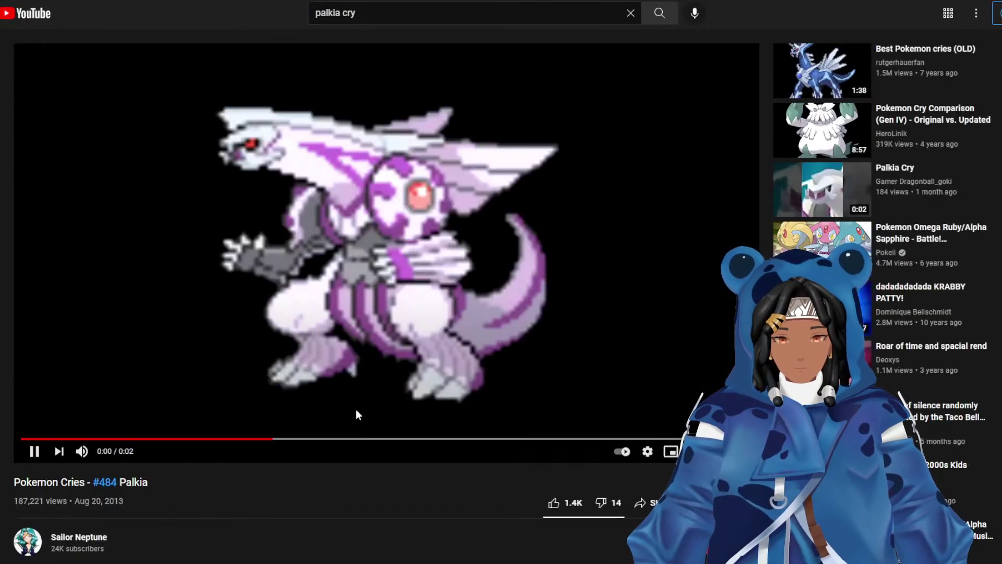
{"action": "left_click", "coordinate": [299, 227]}
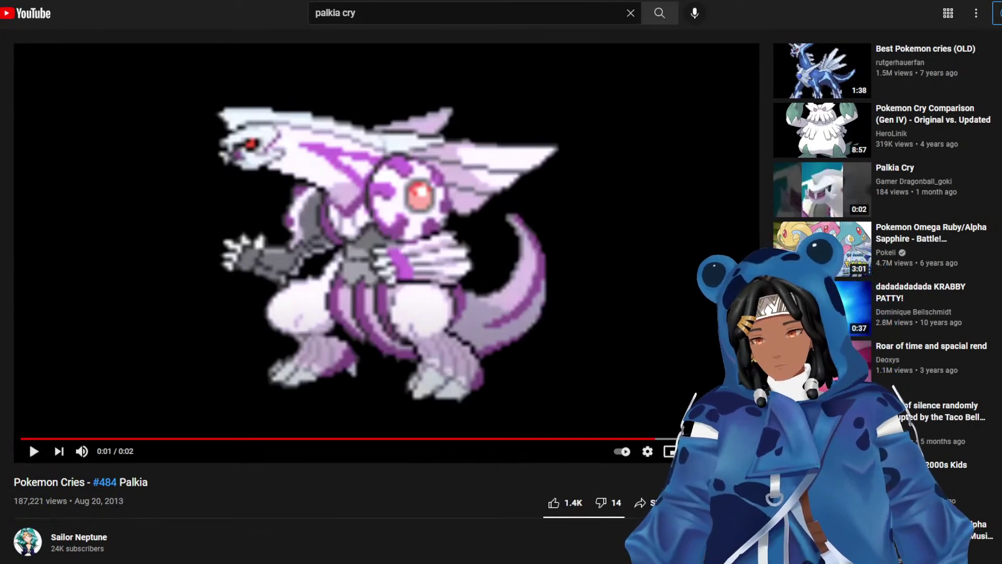
Return to the tier list and place Serperior in tier A, Snivy in tier B and Servine in tier D.
{"action": "key", "text": "alt+Left"}
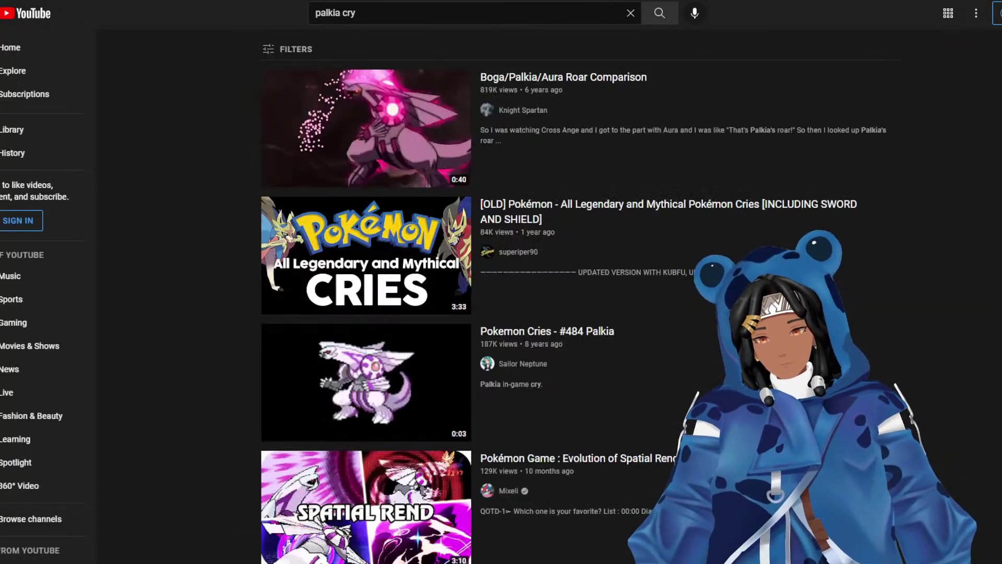
{"action": "key", "text": "ctrl+shift+Tab"}
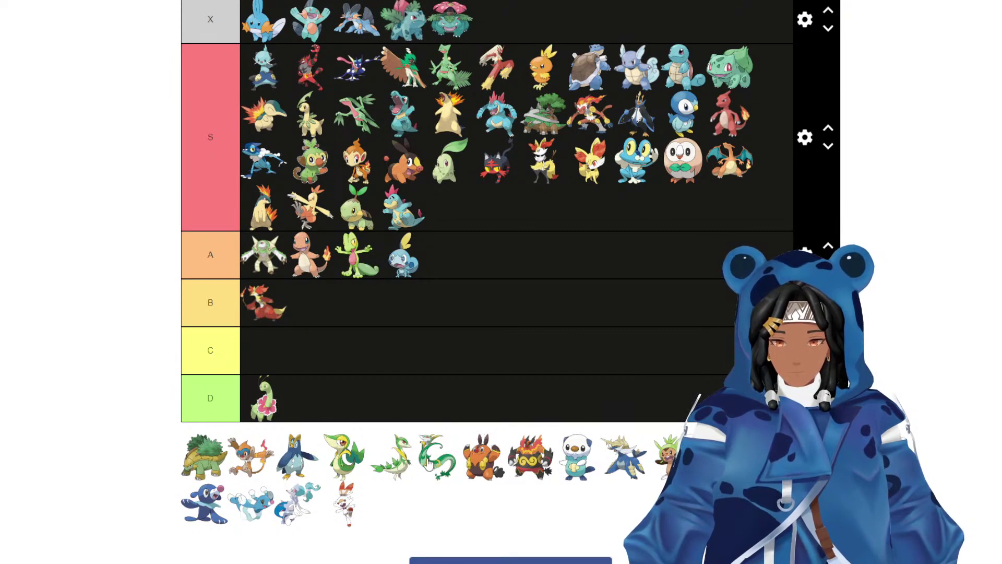
{"action": "left_click_drag", "start_coordinate": [427, 462], "coordinate": [368, 275]}
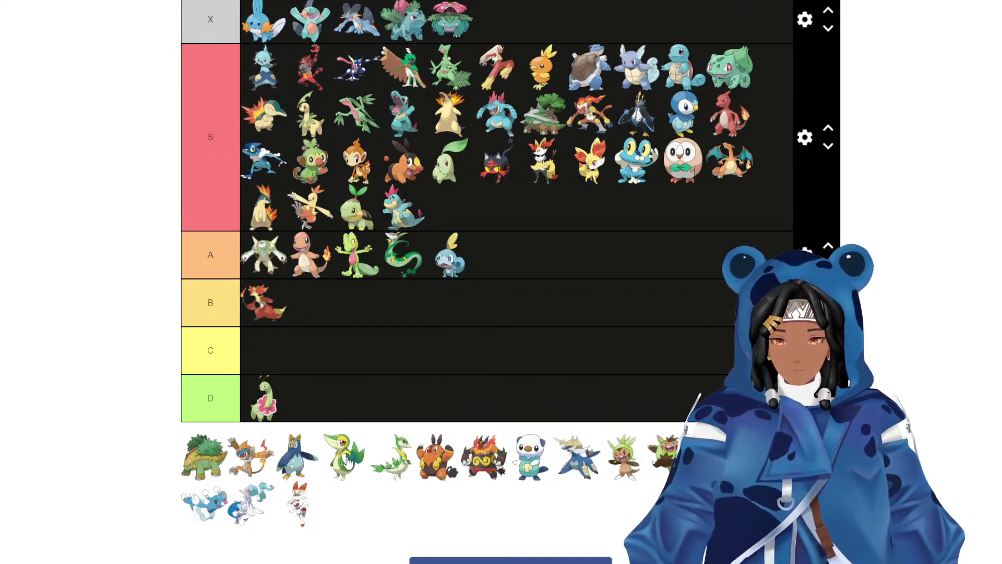
{"action": "left_click_drag", "start_coordinate": [348, 462], "coordinate": [313, 306]}
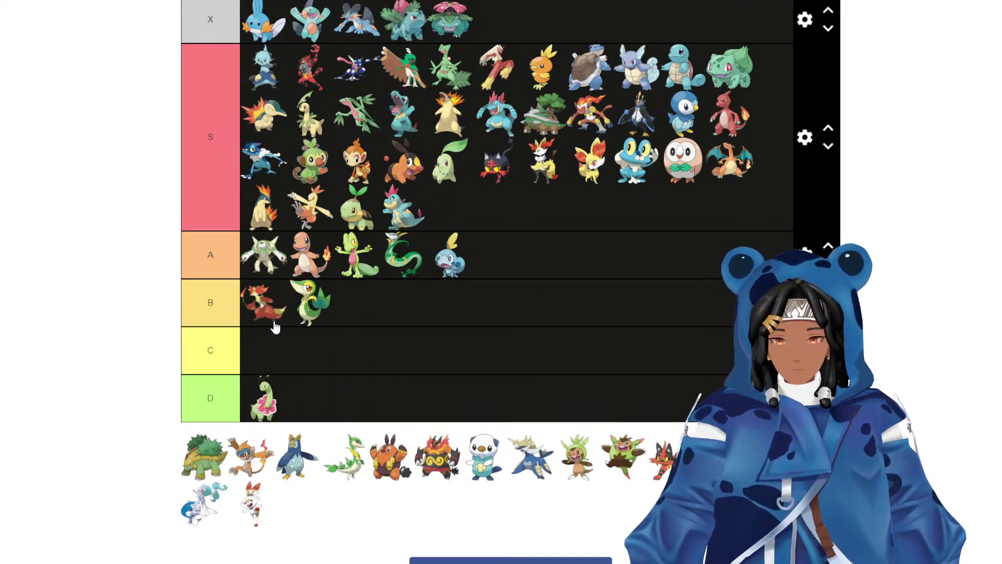
{"action": "mouse_move", "coordinate": [297, 305]}
{"action": "left_mouse_down"}
{"action": "mouse_move", "coordinate": [314, 399]}
{"action": "mouse_move", "coordinate": [309, 304]}
{"action": "left_mouse_up"}
{"action": "left_click_drag", "start_coordinate": [359, 458], "coordinate": [313, 399]}
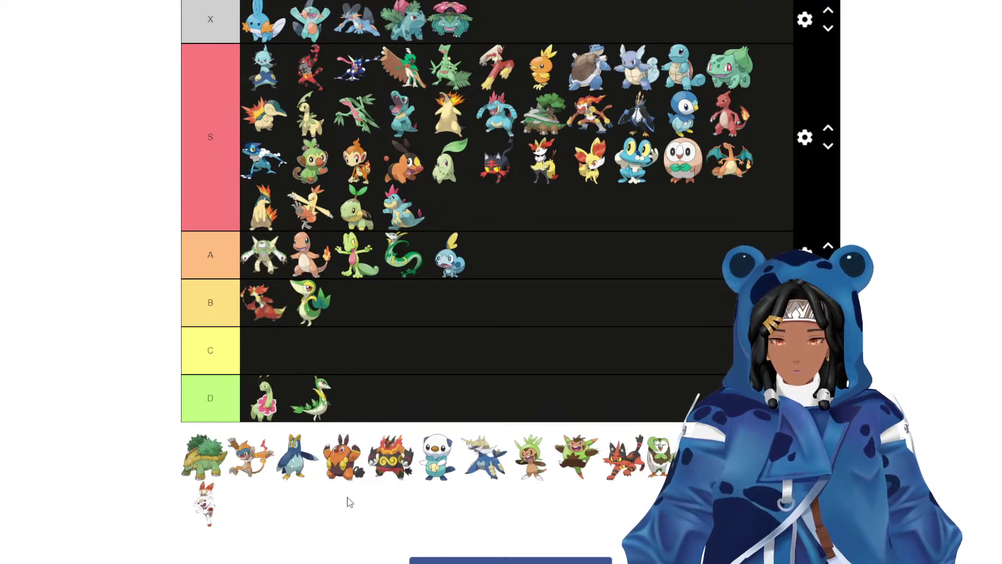
Place Pignite and Oshawott in tier D and Emboar at the end of tier S.
{"action": "left_click_drag", "start_coordinate": [345, 467], "coordinate": [355, 400]}
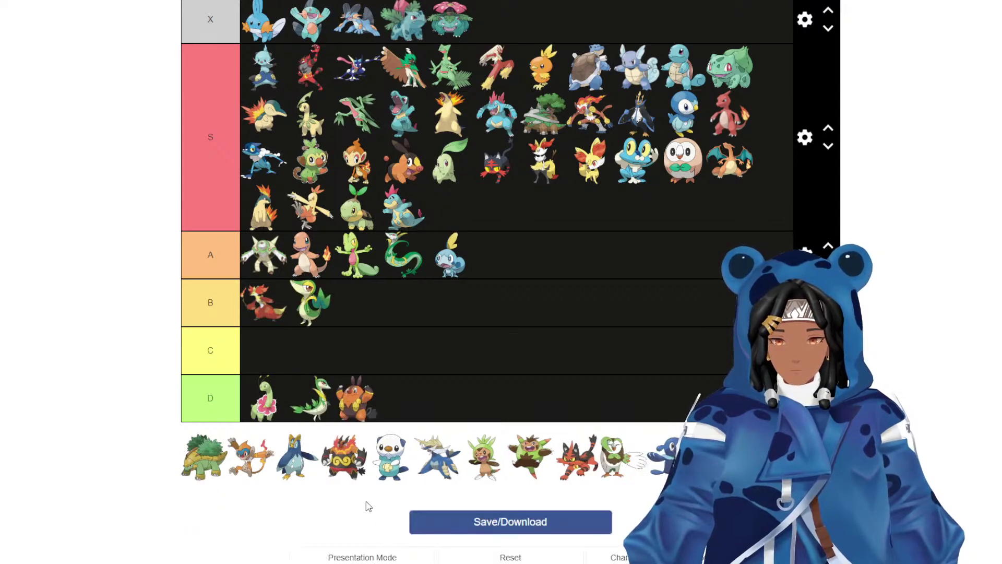
{"action": "left_click_drag", "start_coordinate": [347, 466], "coordinate": [451, 209]}
{"action": "left_click_drag", "start_coordinate": [342, 455], "coordinate": [403, 398]}
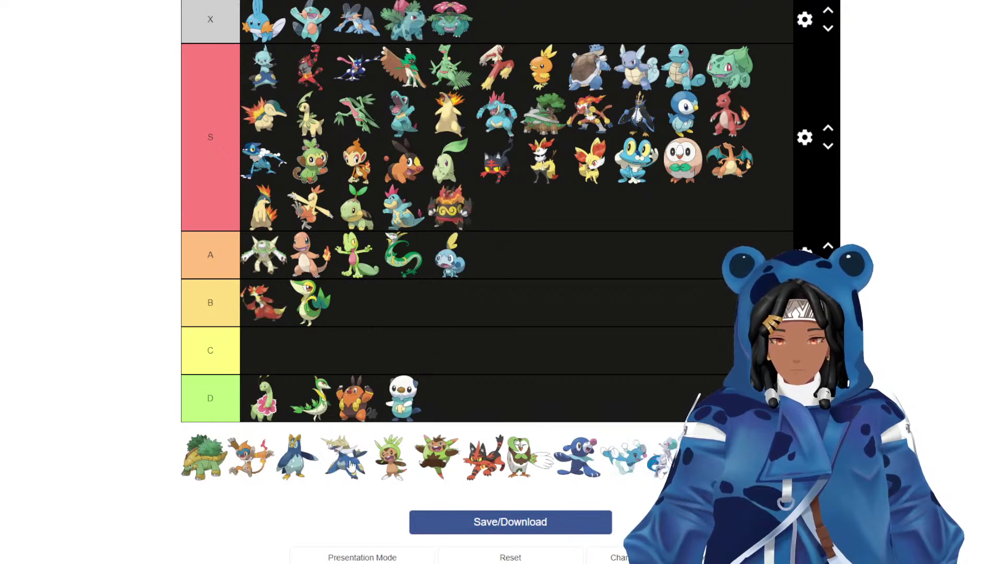
Place Samurott, Quilladin, Chespin, Dartrix and Scorbunny in tier D, and Popplio in tier A.
{"action": "left_click_drag", "start_coordinate": [348, 470], "coordinate": [450, 399]}
{"action": "left_click_drag", "start_coordinate": [390, 456], "coordinate": [493, 399]}
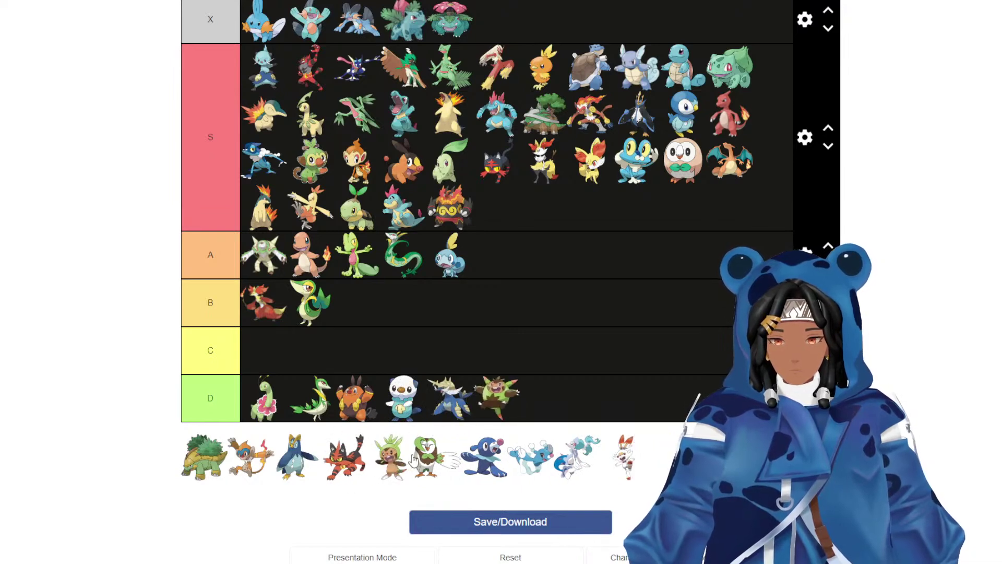
{"action": "left_click_drag", "start_coordinate": [390, 457], "coordinate": [590, 399]}
{"action": "left_click_drag", "start_coordinate": [403, 472], "coordinate": [425, 255]}
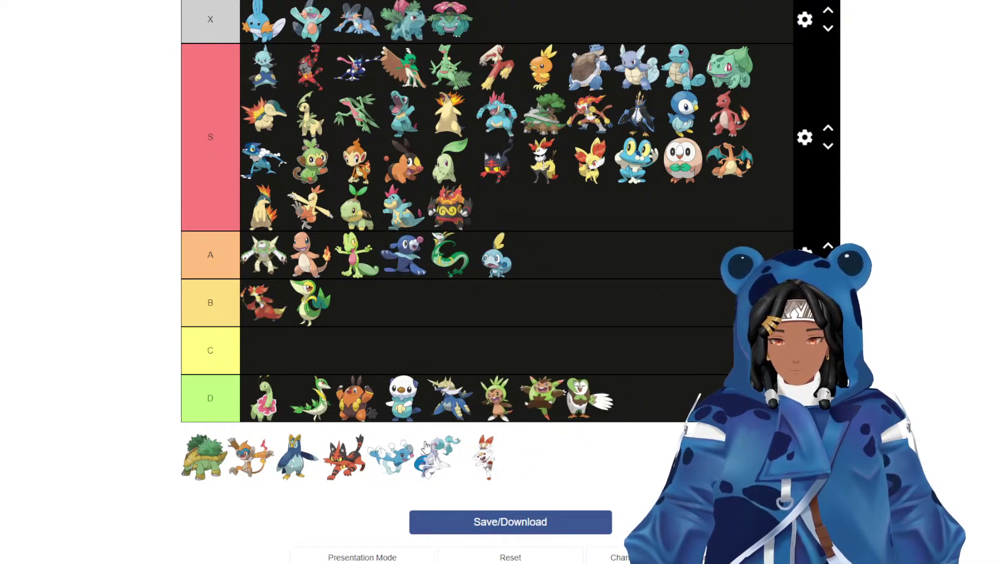
{"action": "left_click_drag", "start_coordinate": [479, 455], "coordinate": [663, 398]}
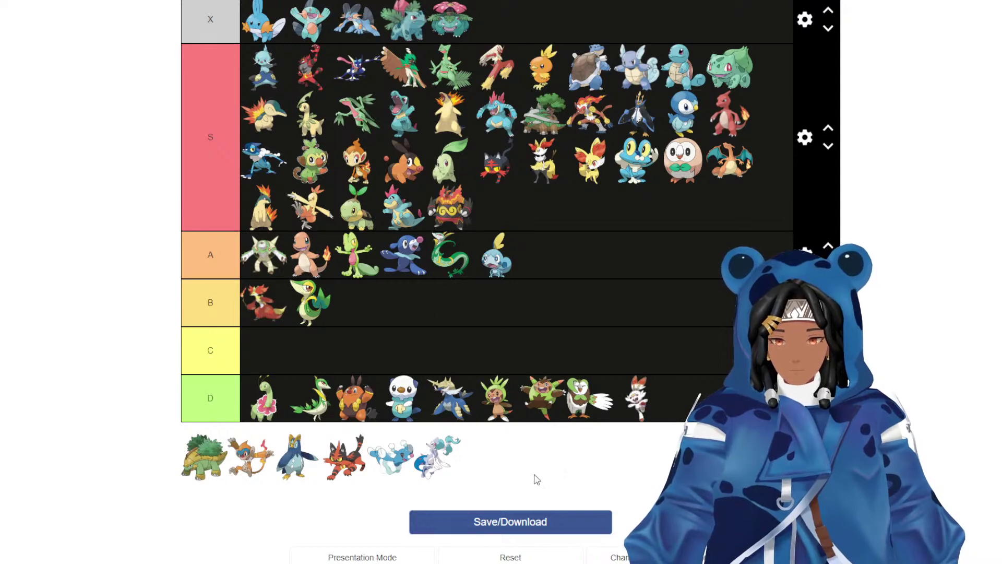
Add the note "(Raboot, and cinderace are also S)" on a new line in the S tier's label.
{"action": "scroll", "coordinate": [566, 351], "scroll_direction": "up", "scroll_amount": 4}
{"action": "scroll", "coordinate": [568, 360], "scroll_direction": "down", "scroll_amount": 7}
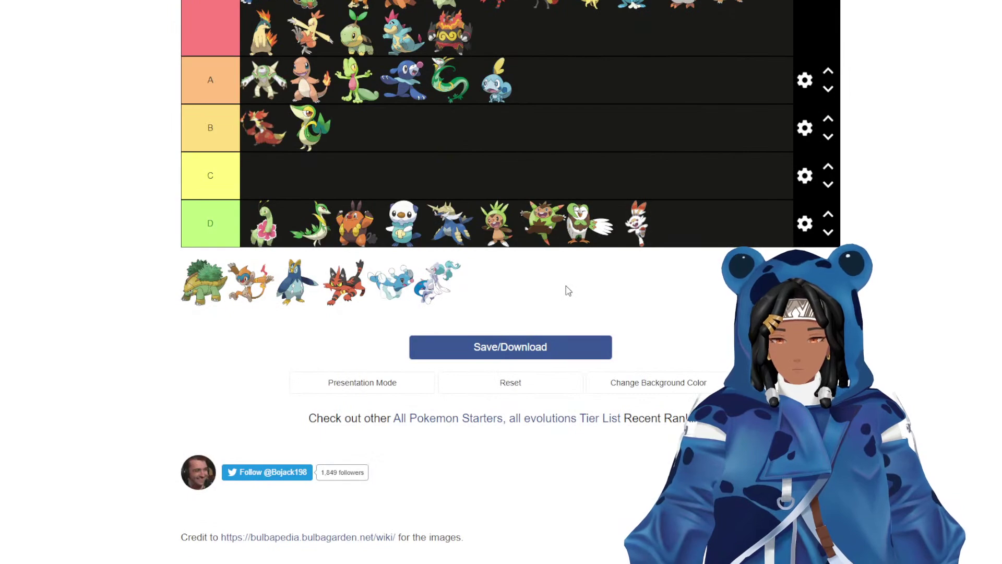
{"action": "scroll", "coordinate": [565, 289], "scroll_direction": "up", "scroll_amount": 3}
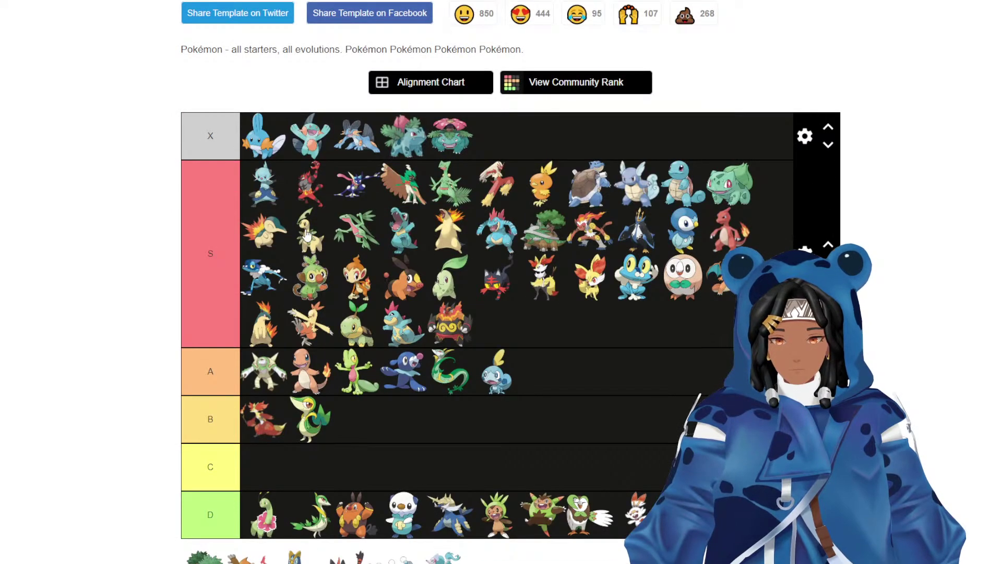
{"action": "left_click", "coordinate": [208, 252]}
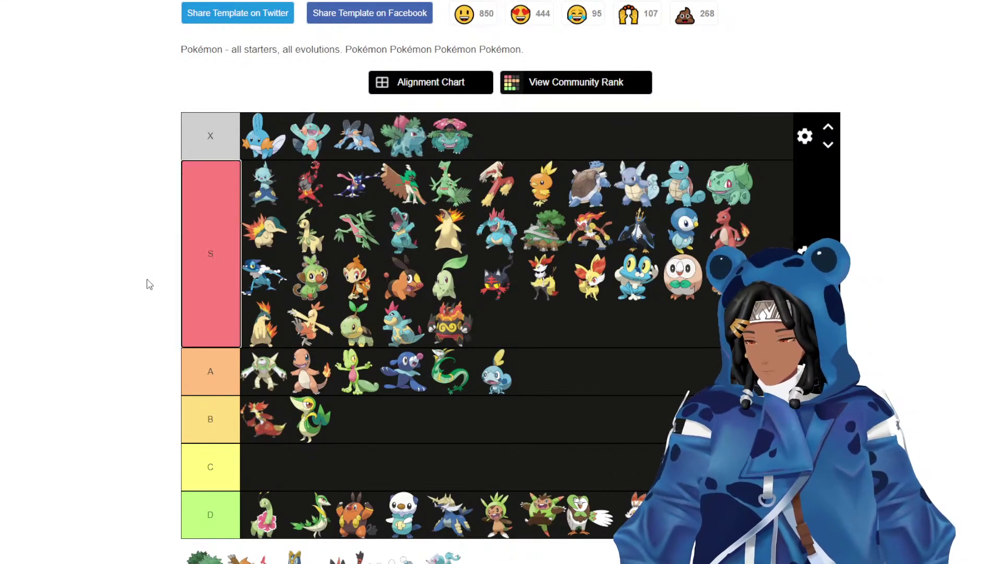
{"action": "key", "text": "Return"}
{"action": "type", "text": "(Rab"}
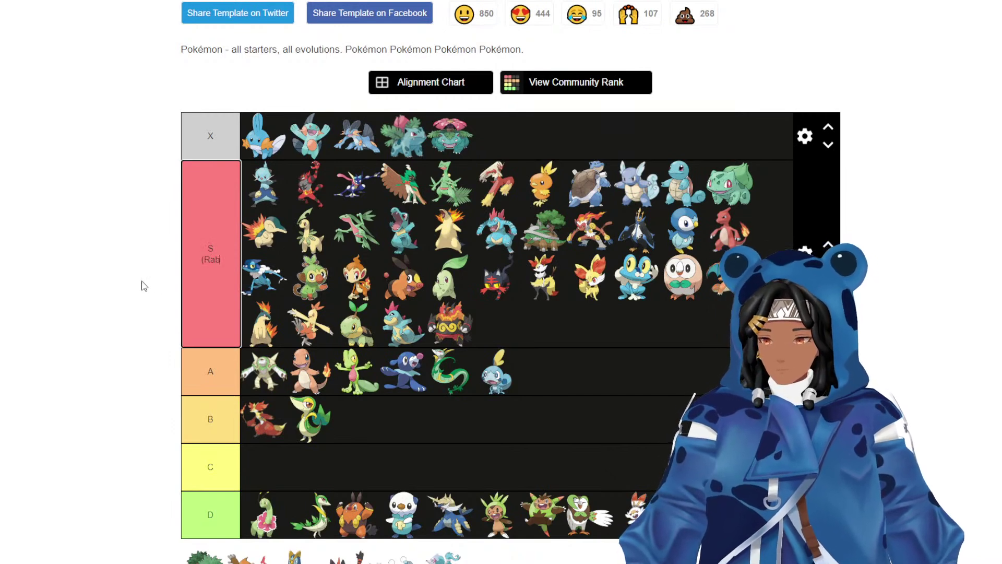
{"action": "type", "text": "oot, and cind"}
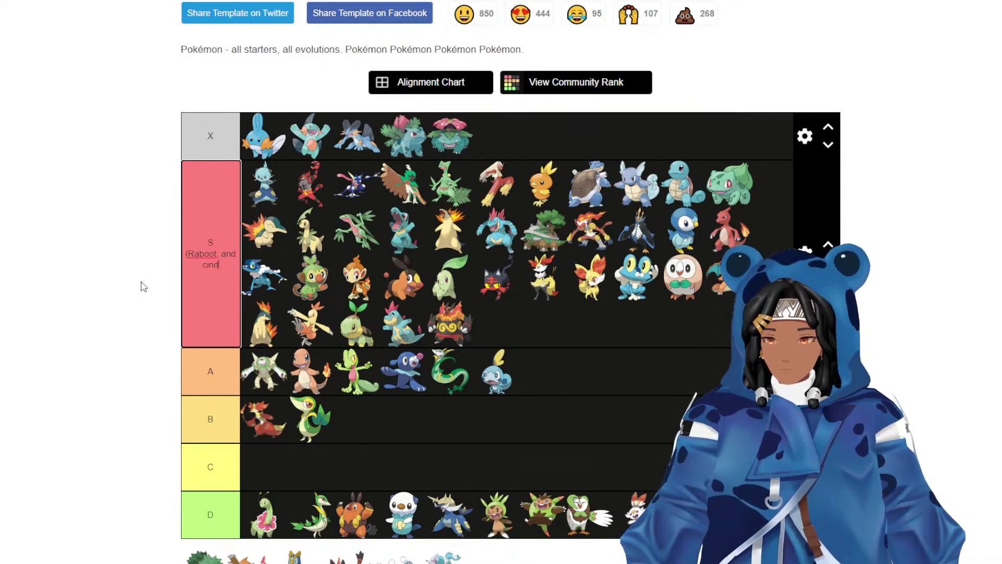
{"action": "type", "text": "erace are als"}
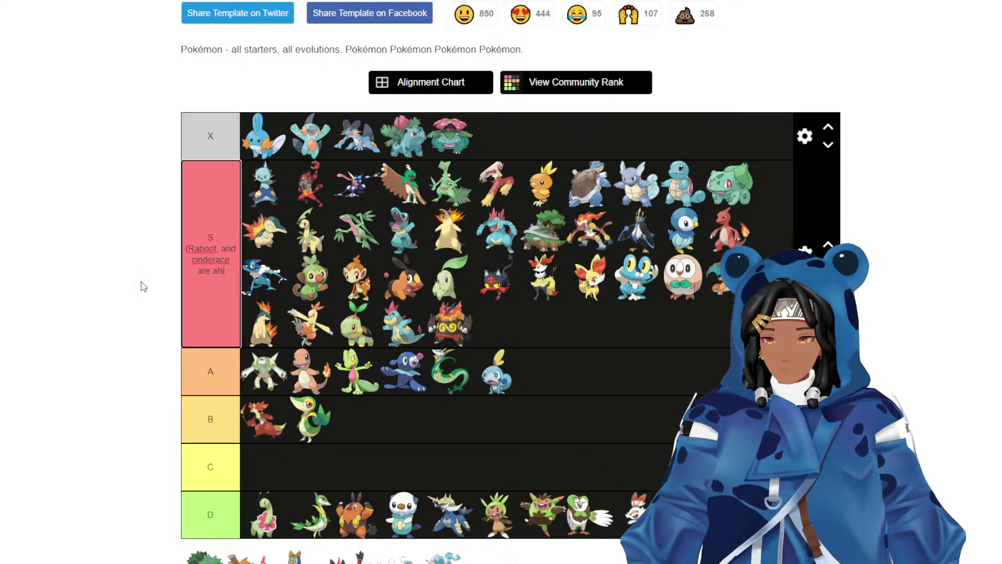
{"action": "type", "text": "o S"}
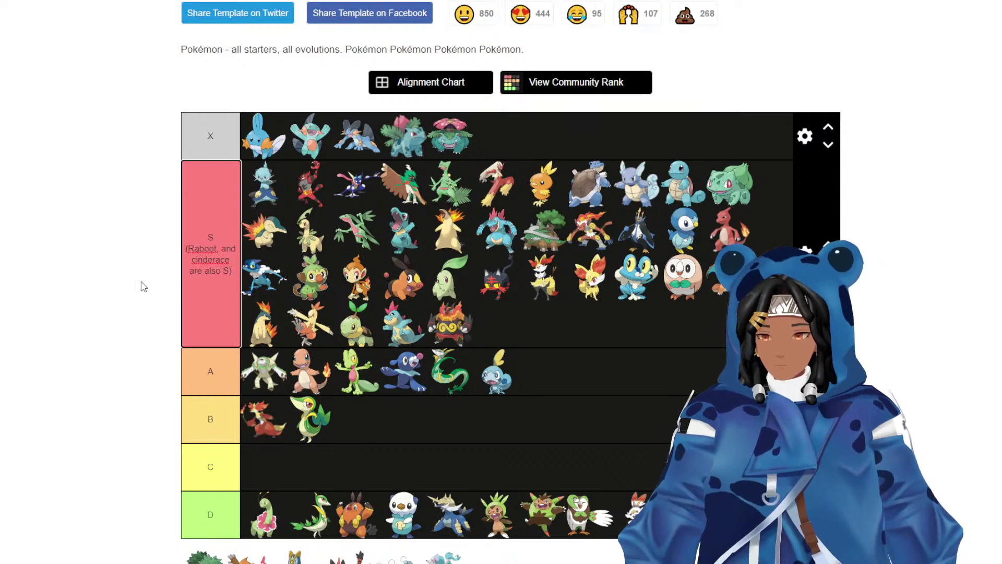
Open the community ranking of "All Pokemon Starters, all evolutions" and look over its tiers.
{"action": "scroll", "coordinate": [577, 391], "scroll_direction": "down", "scroll_amount": 1}
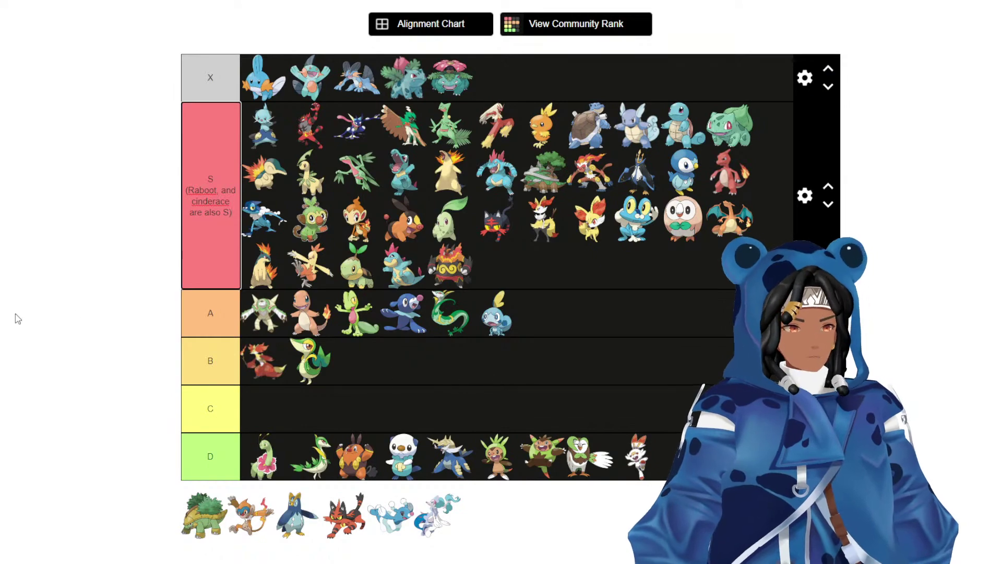
{"action": "scroll", "coordinate": [11, 313], "scroll_direction": "up", "scroll_amount": 4}
{"action": "left_click", "coordinate": [288, 65]}
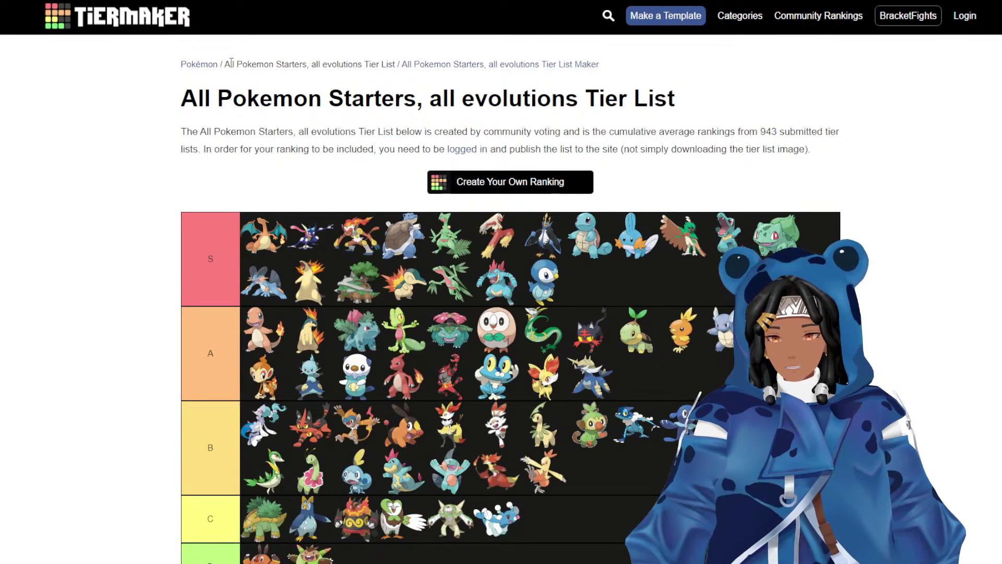
{"action": "scroll", "coordinate": [425, 91], "scroll_direction": "down", "scroll_amount": 3}
{"action": "scroll", "coordinate": [425, 96], "scroll_direction": "up", "scroll_amount": 3}
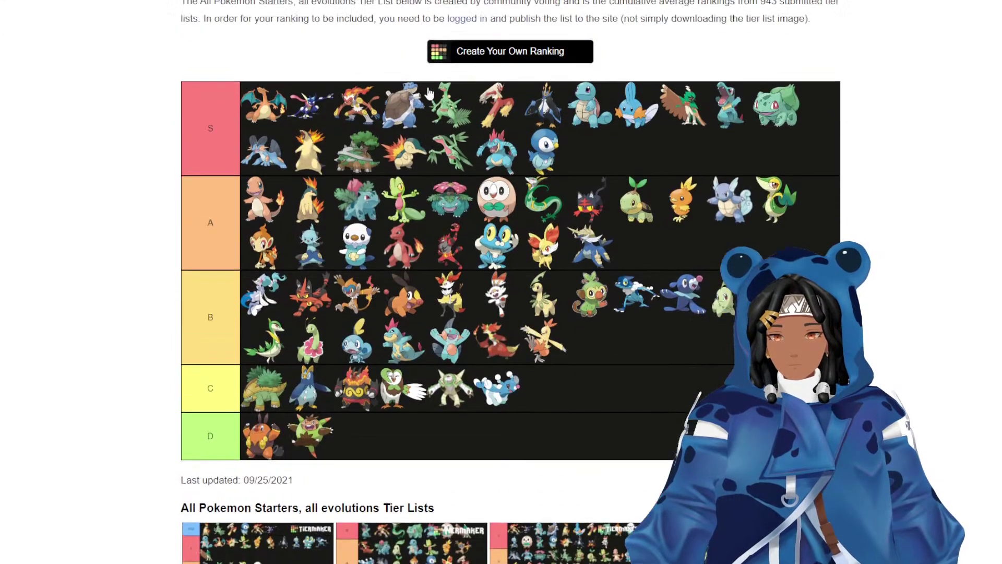
Go to the Pokémon tier list templates and search the site for "starter pokemon".
{"action": "left_click", "coordinate": [510, 65]}
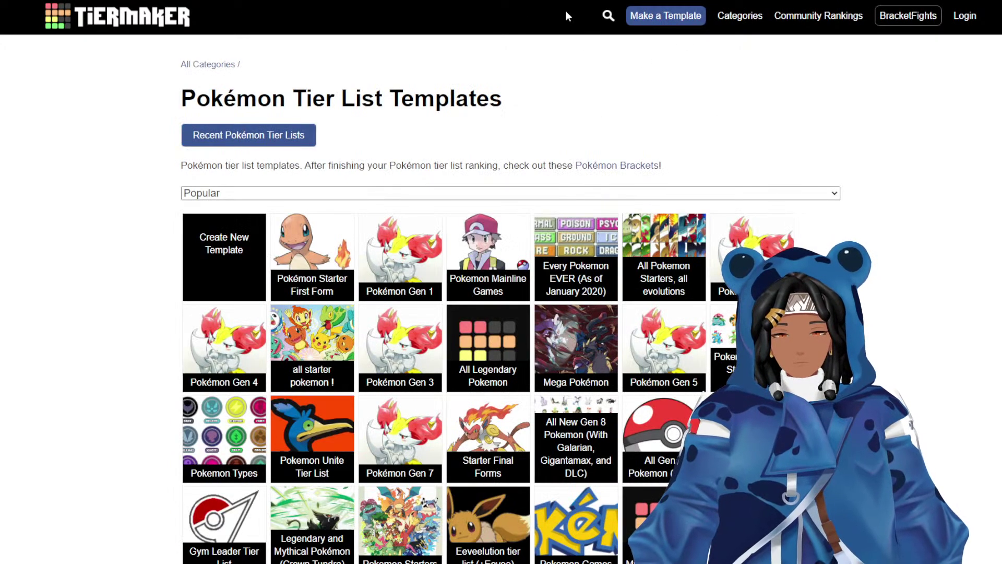
{"action": "left_click", "coordinate": [608, 18]}
{"action": "left_click", "coordinate": [525, 20]}
{"action": "type", "text": "starter pokemon"}
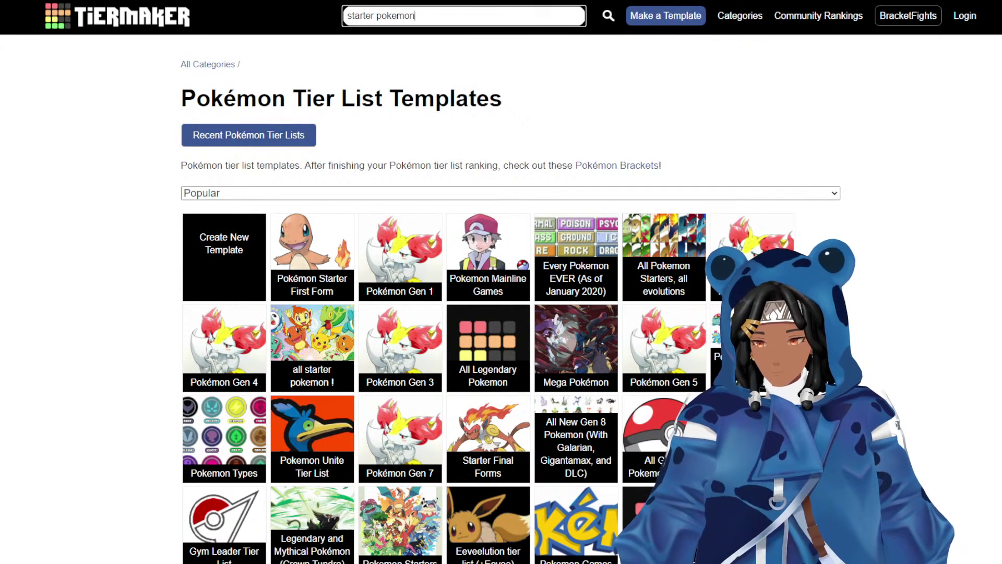
{"action": "key", "text": "Return"}
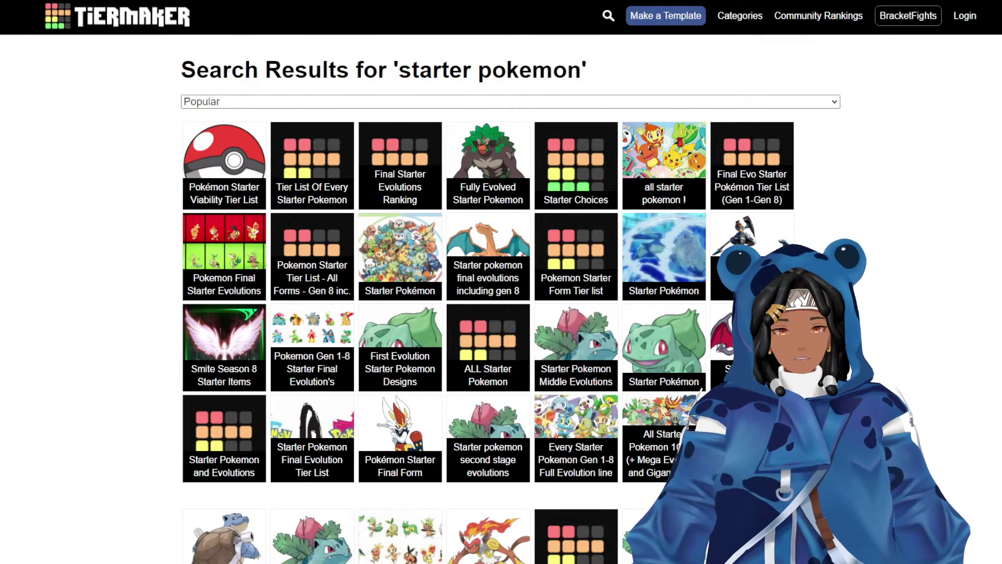
Open YouTube, watch the Sol Scribbles video "i thlammed my penith in the car door", and return to the home page.
{"action": "key", "text": "super+Down"}
{"action": "key", "text": "F11"}
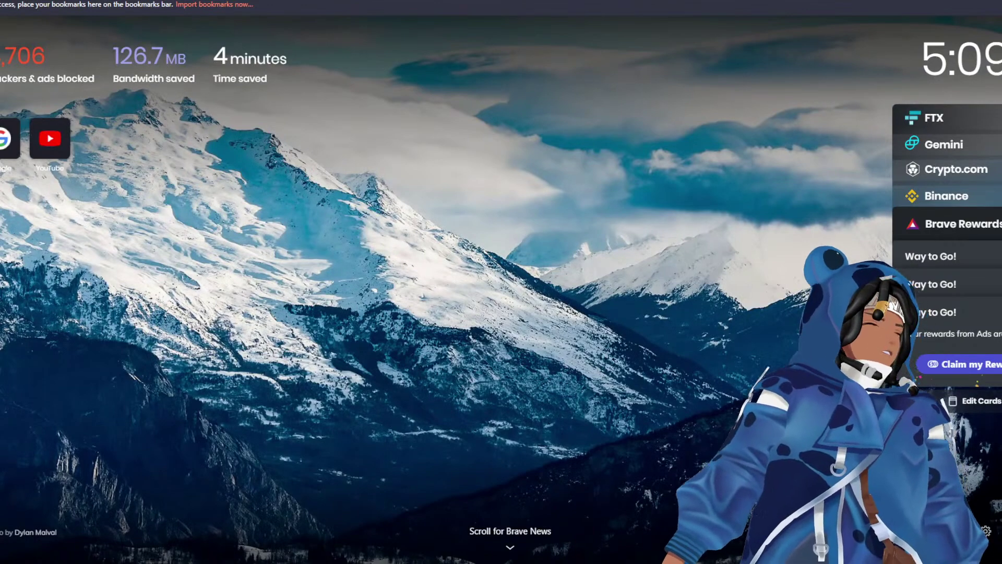
{"action": "type", "text": "y"}
{"action": "key", "text": "Return"}
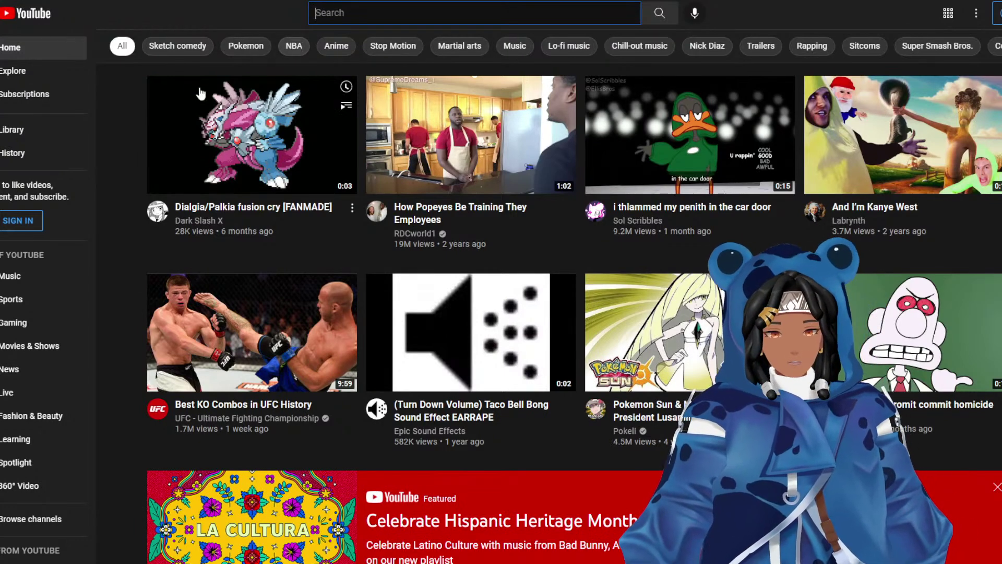
{"action": "left_click", "coordinate": [688, 135]}
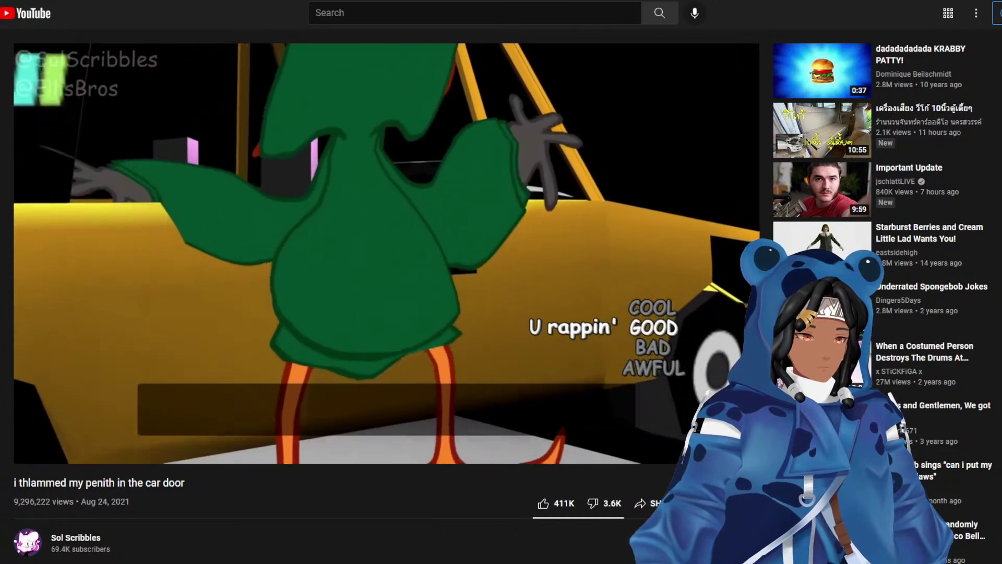
{"action": "key", "text": "space"}
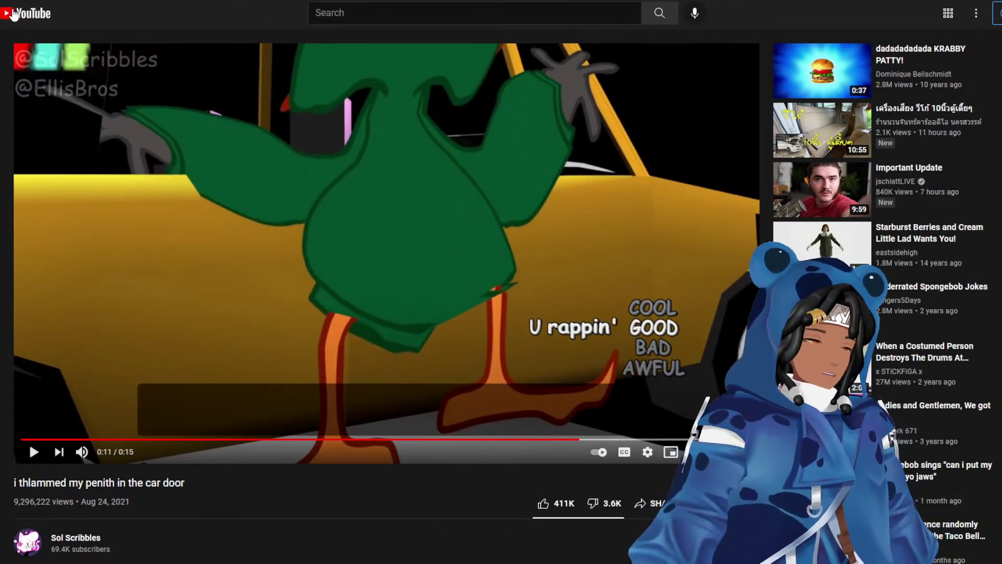
{"action": "left_click", "coordinate": [16, 13]}
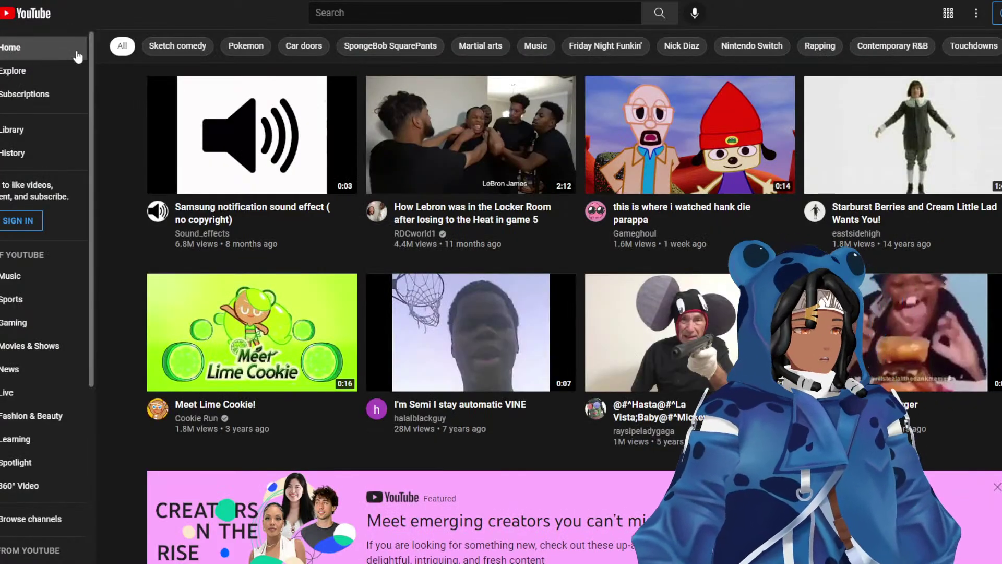
Search YouTube for "pokemon cries".
{"action": "left_click", "coordinate": [374, 10]}
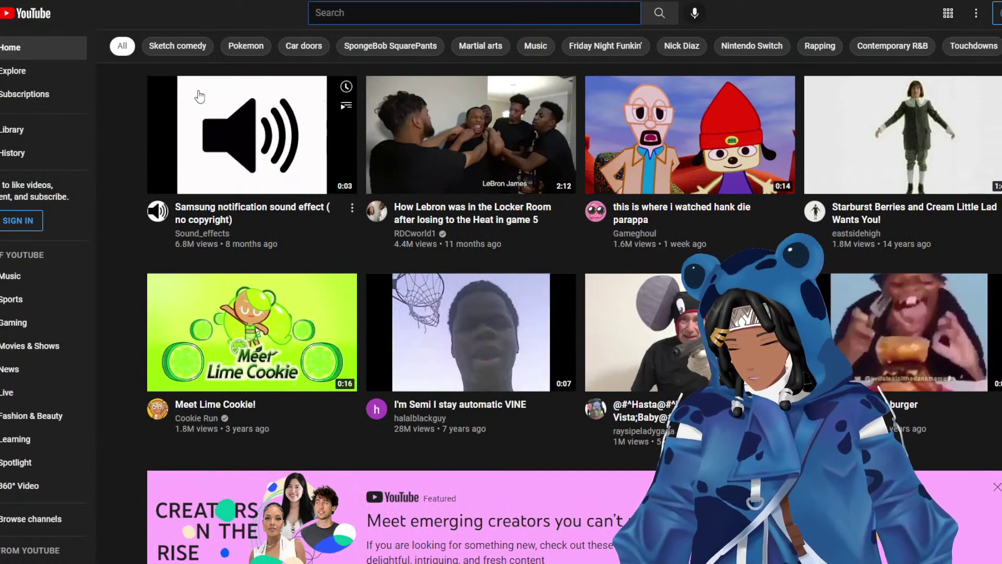
{"action": "type", "text": "pokemon cry"}
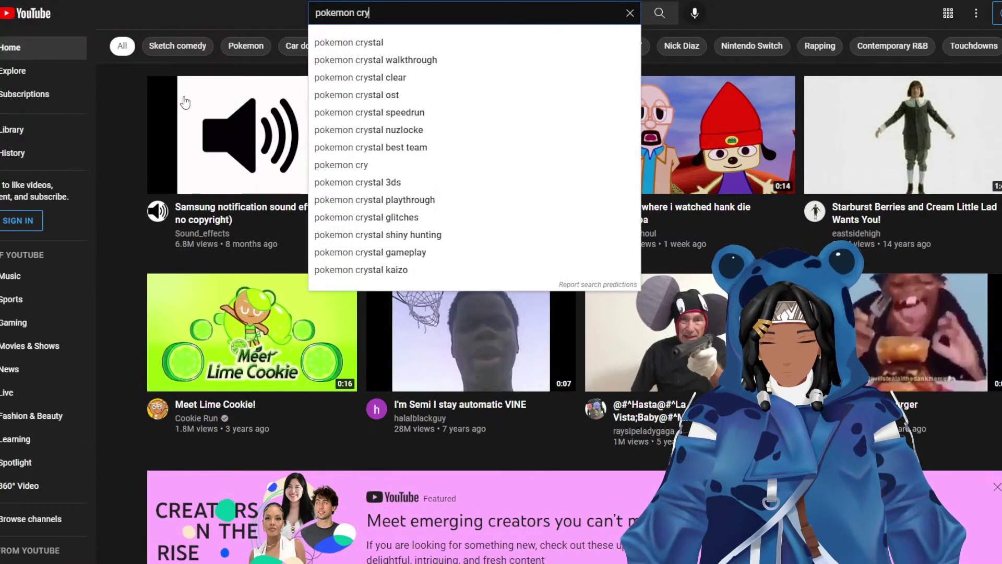
{"action": "key", "text": "BackSpace"}
{"action": "type", "text": "ies"}
{"action": "key", "text": "Return"}
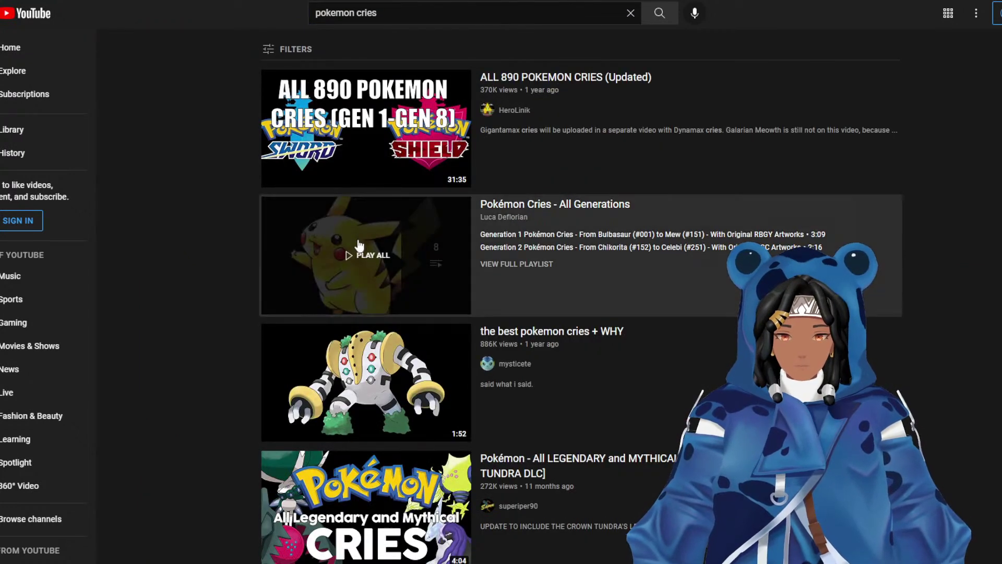
Play the playlist "Pokémon Cries - All Generations" and switch to its Generation 2 video to listen to the starters' cries.
{"action": "left_click", "coordinate": [338, 251]}
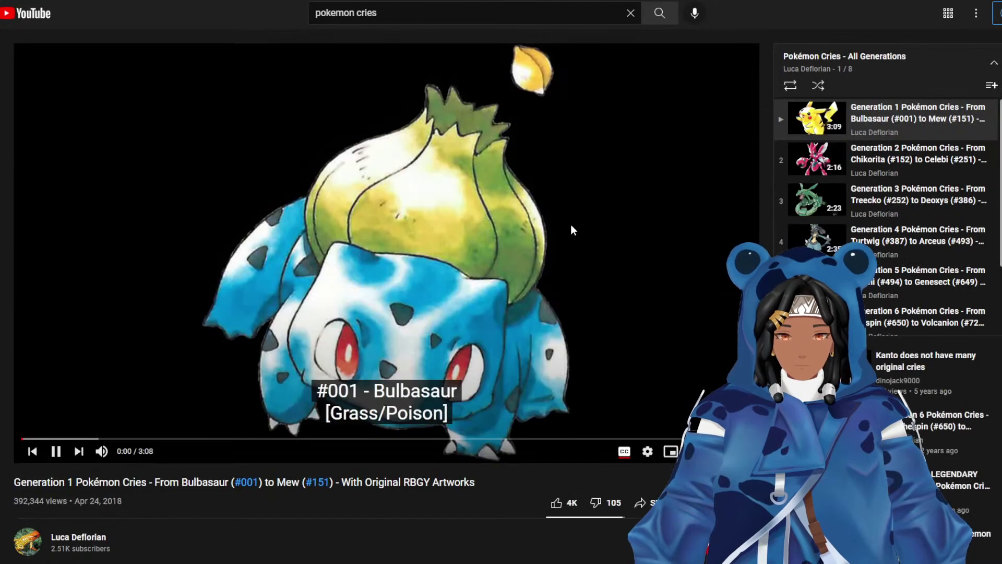
{"action": "left_click", "coordinate": [629, 204]}
{"action": "left_click", "coordinate": [916, 160]}
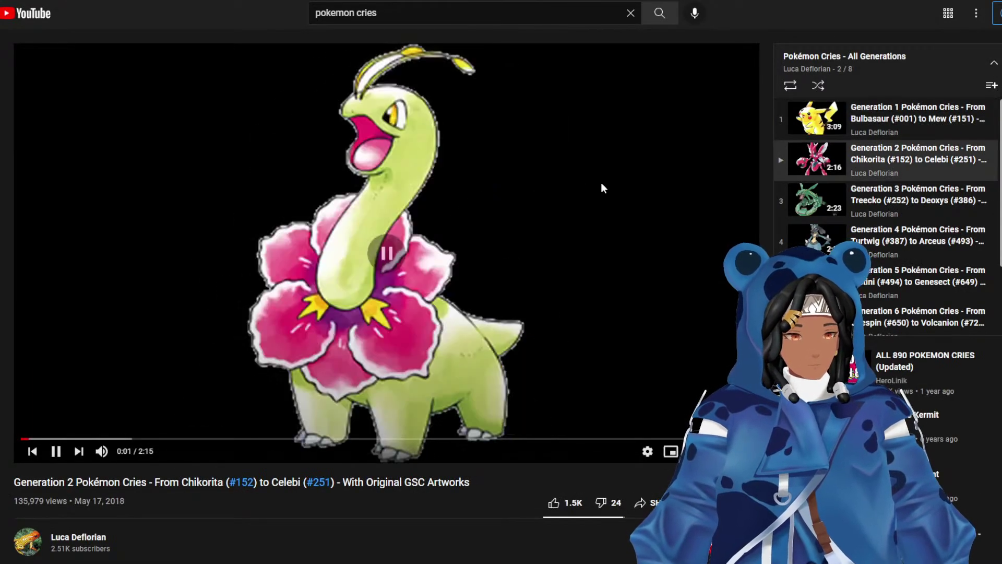
{"action": "left_click", "coordinate": [56, 451]}
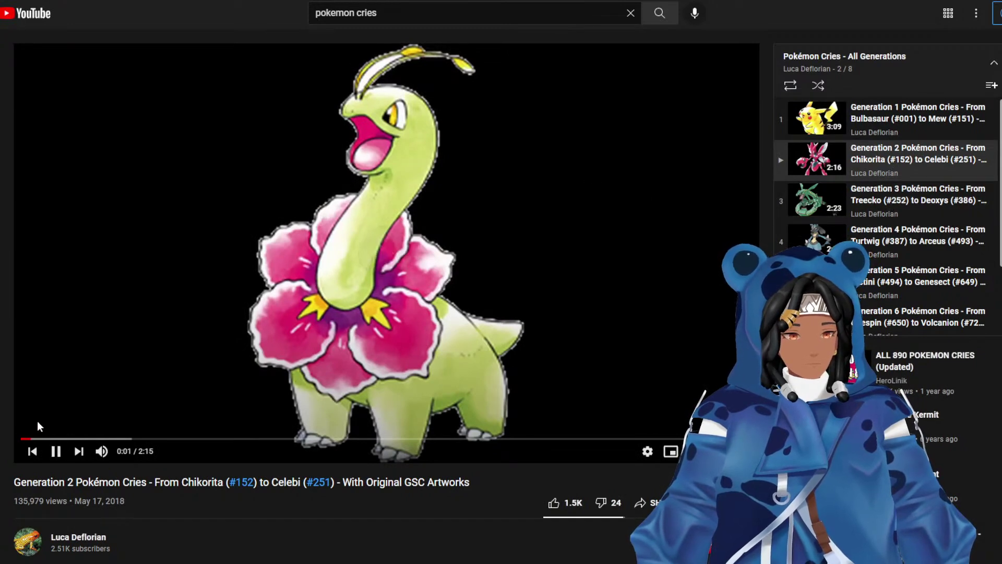
{"action": "left_click", "coordinate": [55, 451]}
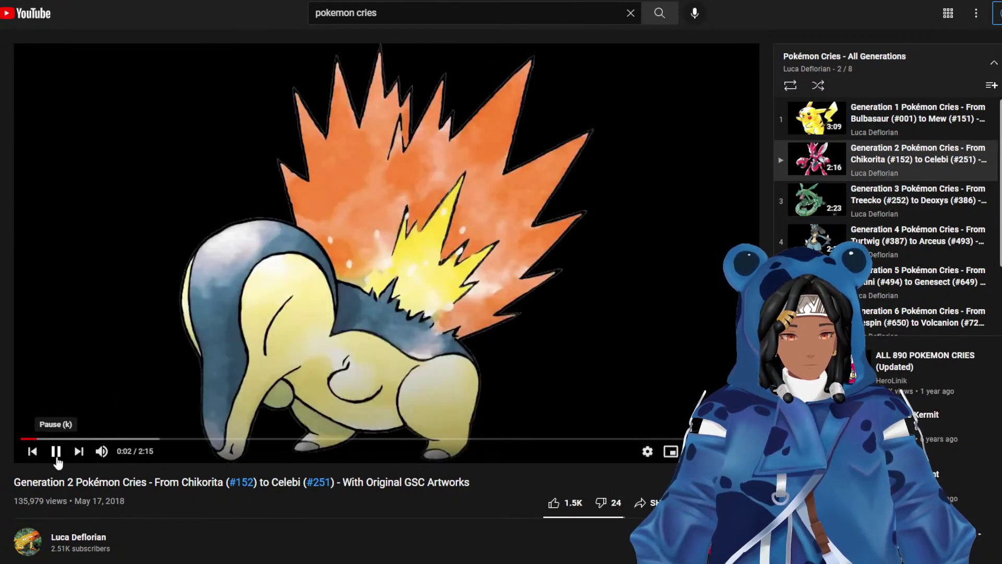
Play the Generation 2 cries video in short bursts, pausing after the individual cries from Cyndaquil through Spinarak.
{"action": "left_click", "coordinate": [55, 451]}
{"action": "left_click", "coordinate": [55, 451]}
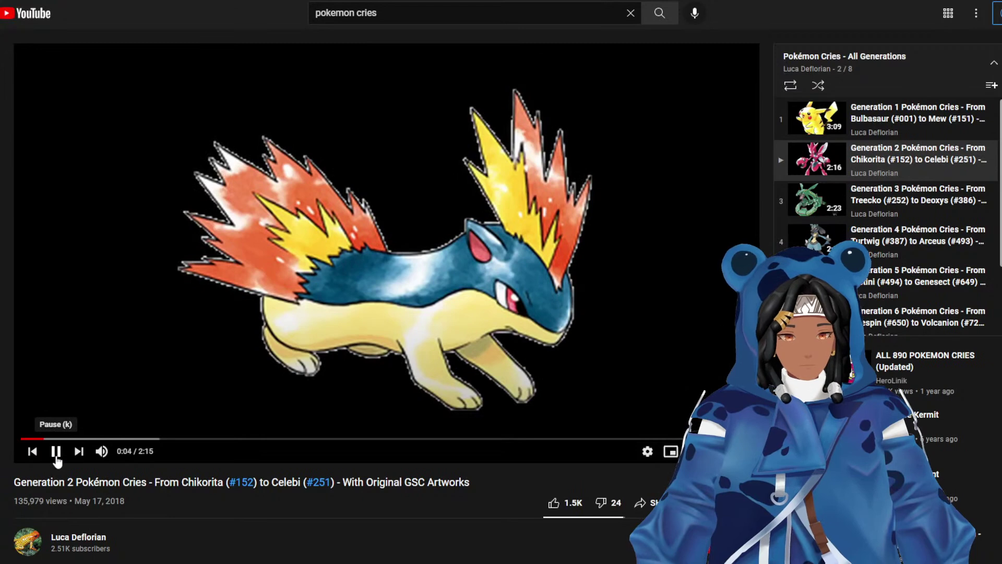
{"action": "left_click", "coordinate": [56, 457]}
{"action": "left_click", "coordinate": [57, 456]}
{"action": "left_click", "coordinate": [55, 454]}
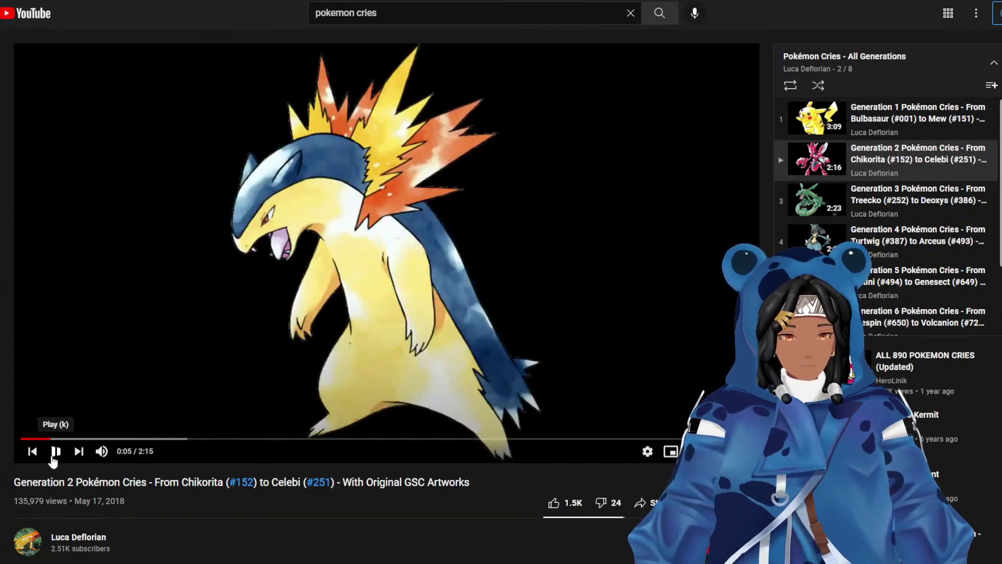
{"action": "left_click", "coordinate": [53, 455]}
{"action": "left_click", "coordinate": [52, 456]}
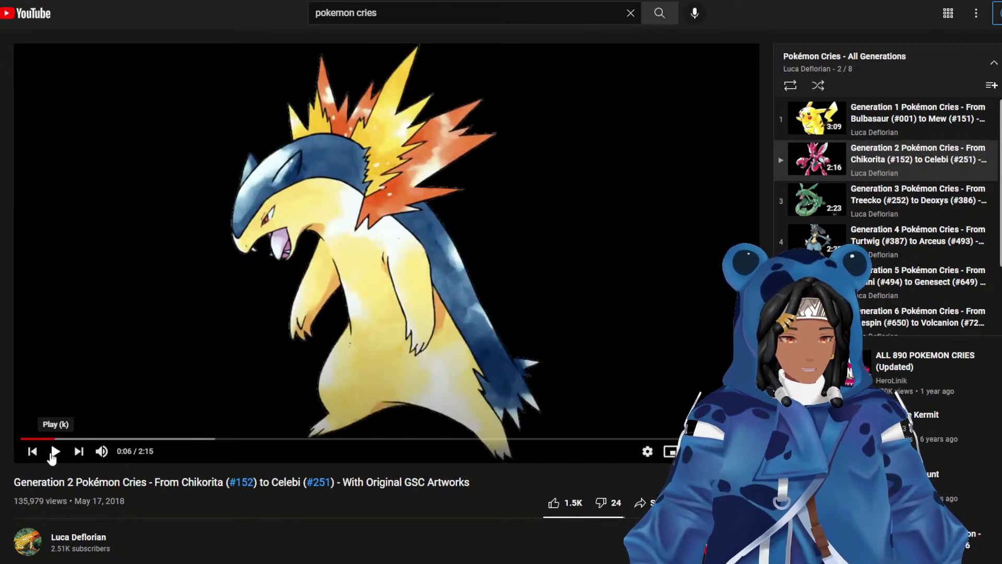
{"action": "left_click", "coordinate": [53, 456]}
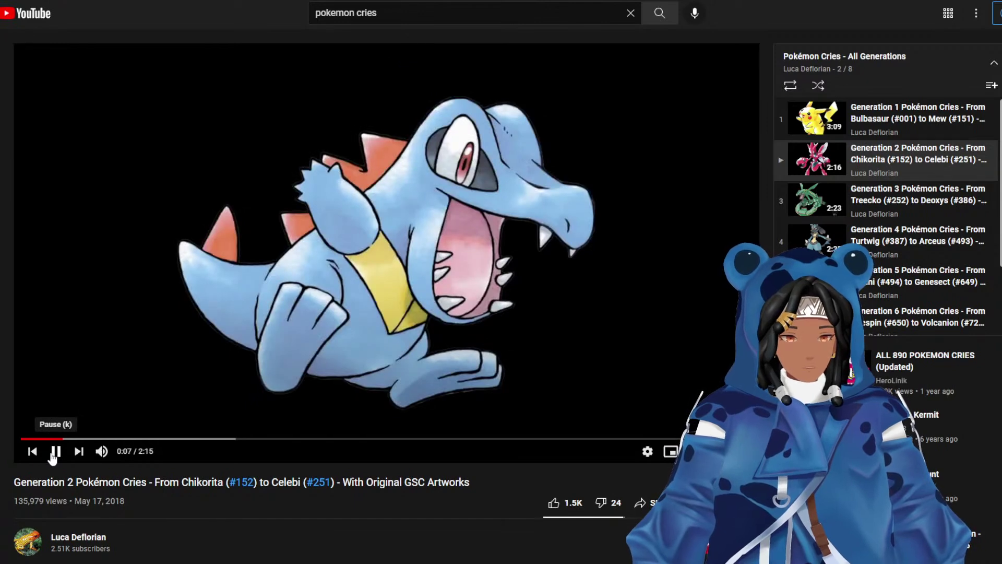
{"action": "left_click", "coordinate": [53, 456]}
{"action": "left_click", "coordinate": [53, 456]}
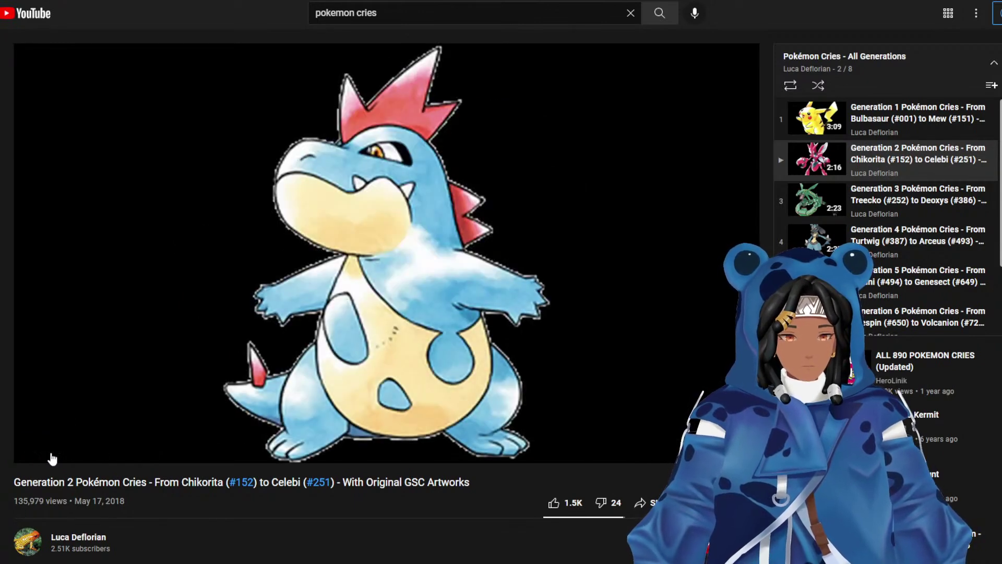
{"action": "left_click", "coordinate": [52, 456]}
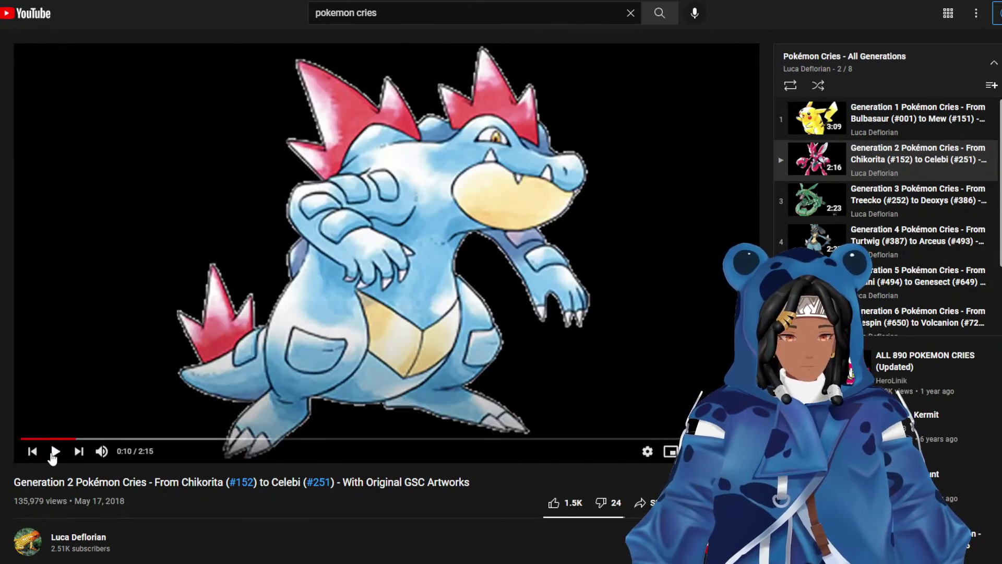
{"action": "left_click", "coordinate": [53, 456]}
{"action": "left_click", "coordinate": [52, 456]}
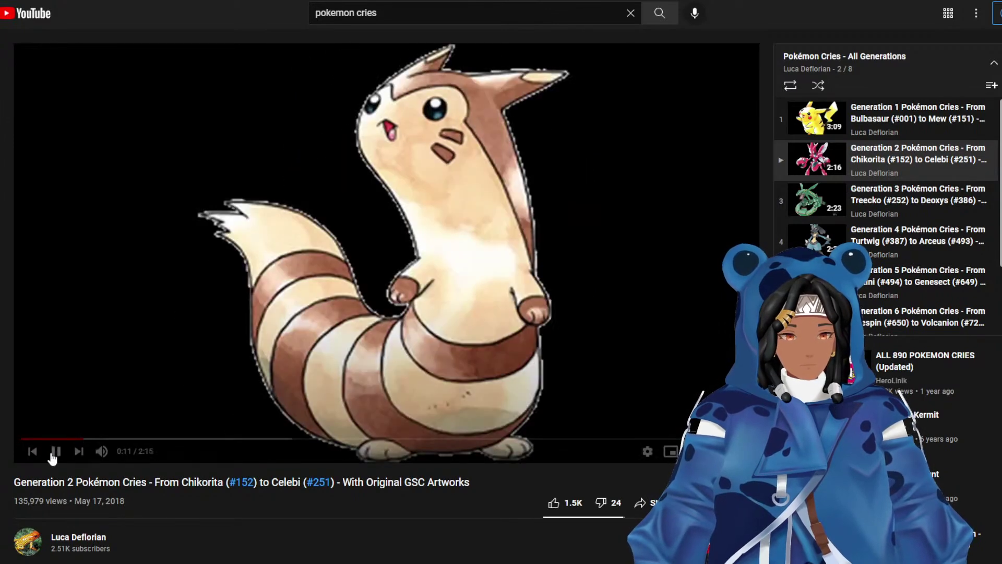
{"action": "left_click", "coordinate": [53, 456]}
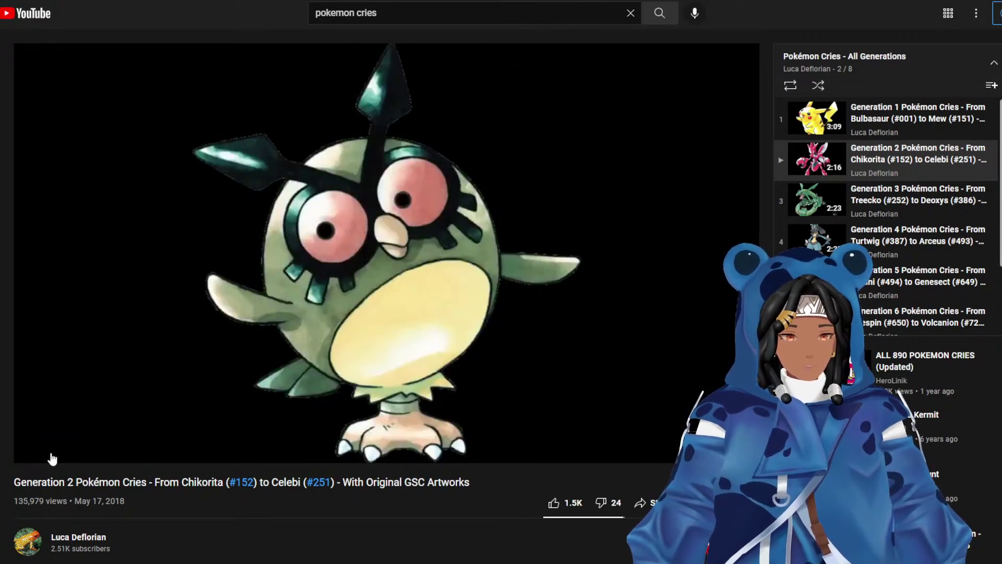
{"action": "left_click", "coordinate": [53, 456]}
{"action": "left_click", "coordinate": [53, 456]}
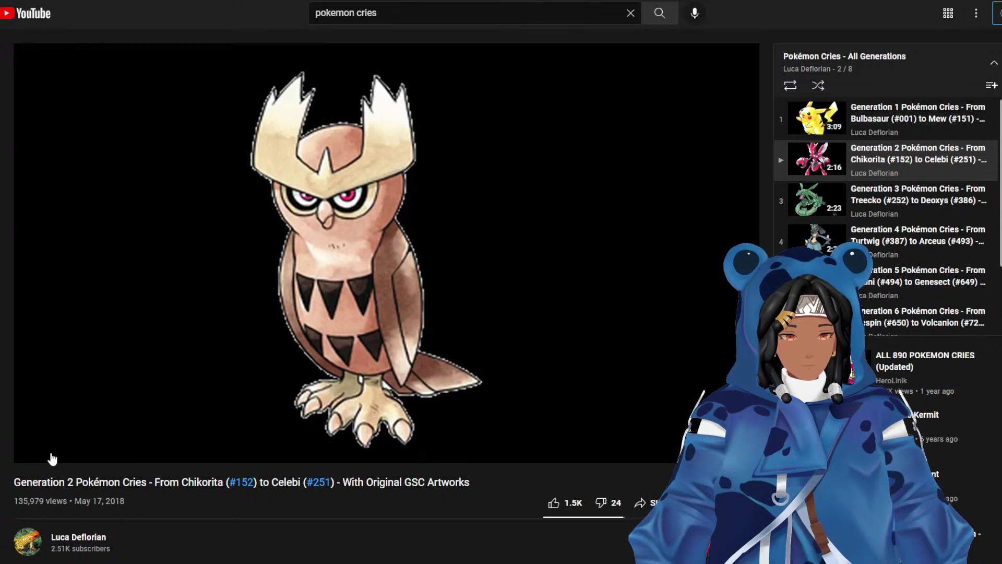
{"action": "left_click", "coordinate": [53, 456]}
{"action": "left_click", "coordinate": [53, 456]}
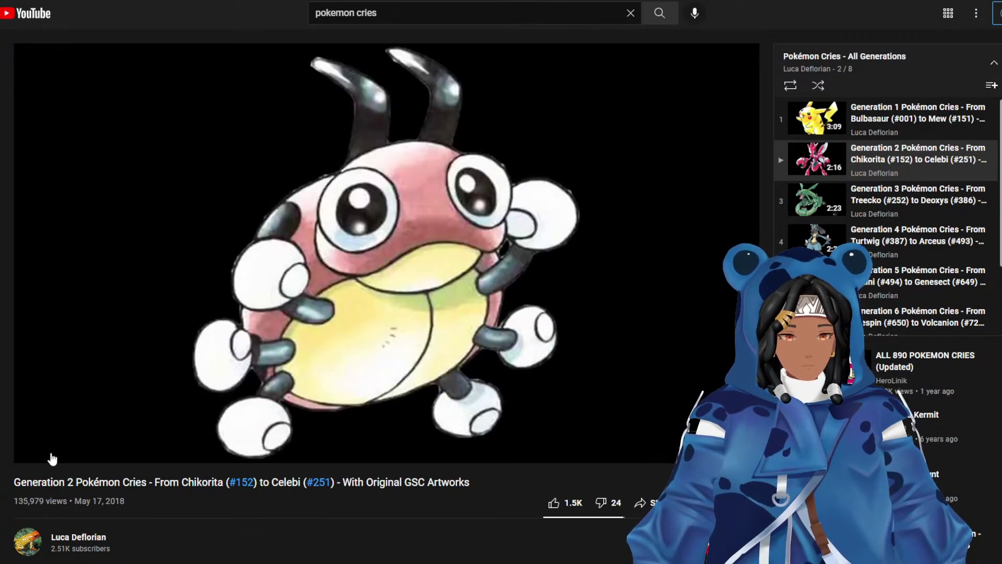
{"action": "left_click", "coordinate": [53, 456]}
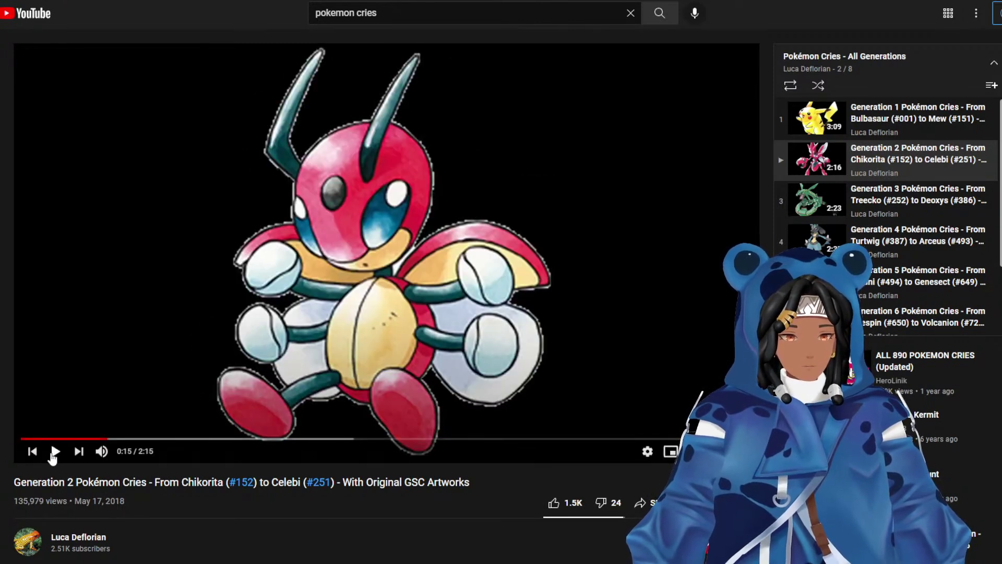
{"action": "left_click", "coordinate": [53, 456]}
{"action": "left_click", "coordinate": [53, 456]}
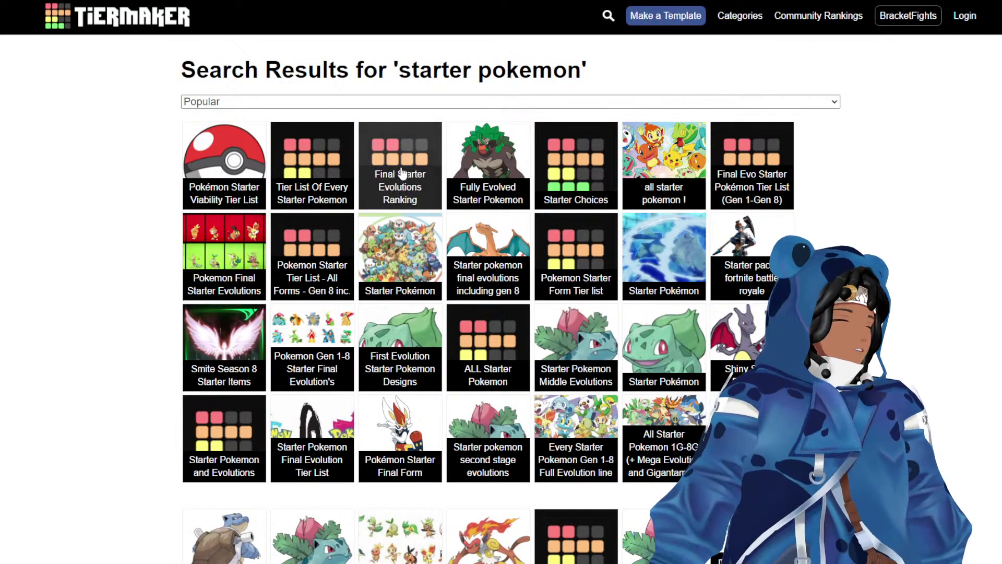
Switch to TierMaker, open the Fully Evolved Starter Pokemon template, examine its Pokémon and return to the search results.
{"action": "left_click", "coordinate": [490, 165]}
{"action": "scroll", "coordinate": [161, 59], "scroll_direction": "down", "scroll_amount": 6}
{"action": "scroll", "coordinate": [99, 49], "scroll_direction": "up", "scroll_amount": 3}
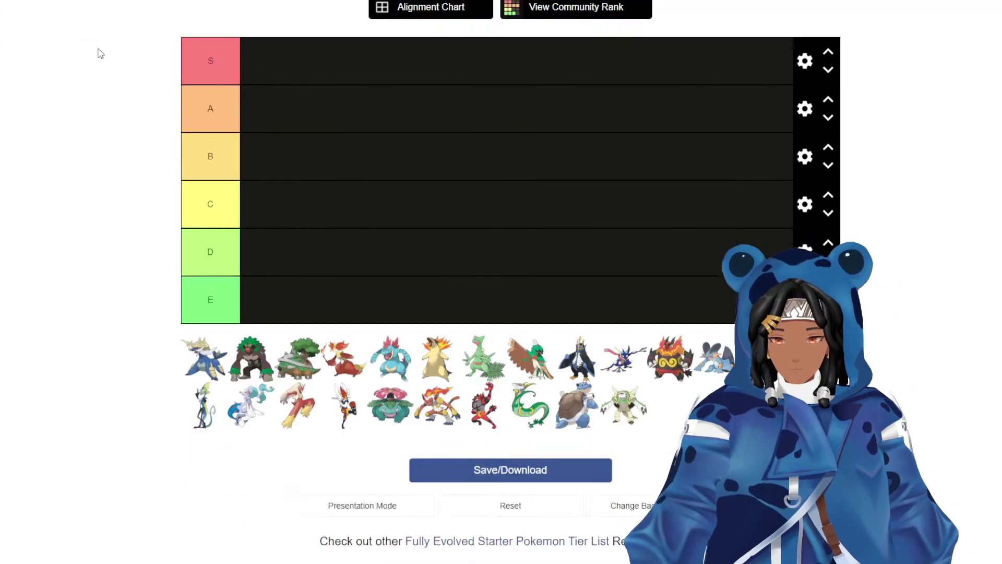
{"action": "key", "text": "alt+Left"}
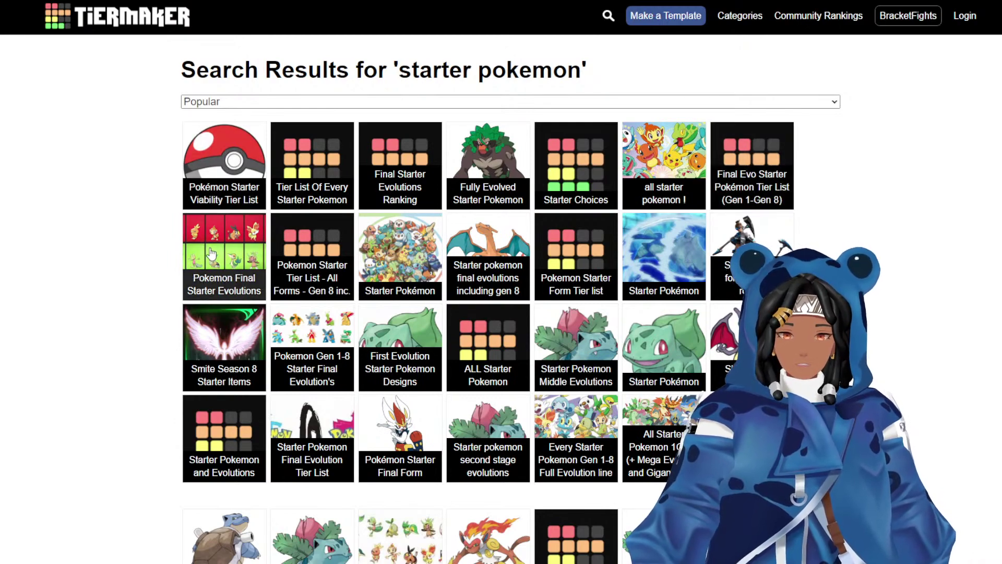
Open the "All Starter Pokemon 1G-8G (+ Mega Evolution and Gigantamax)" template from the search results.
{"action": "scroll", "coordinate": [217, 247], "scroll_direction": "down", "scroll_amount": 2}
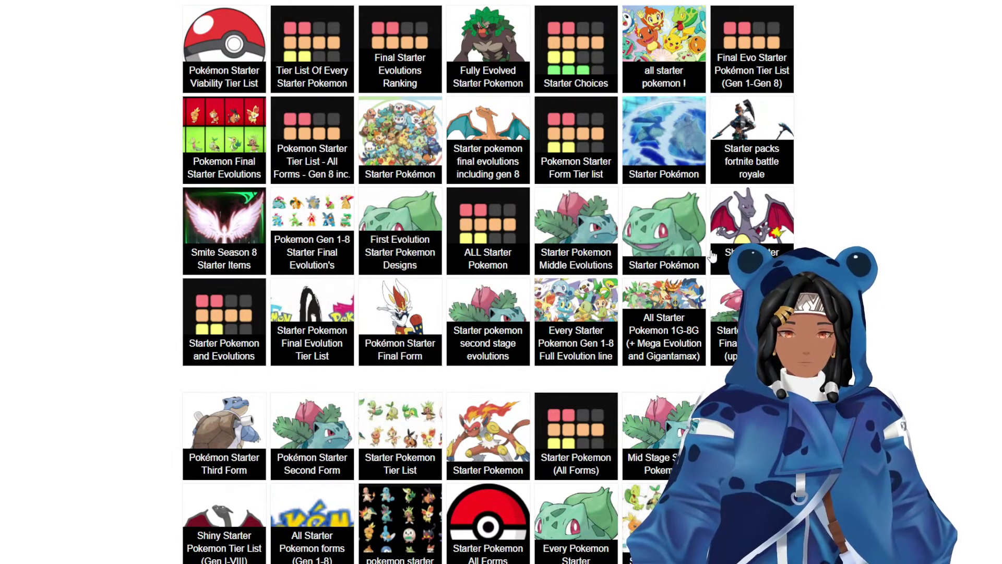
{"action": "left_click", "coordinate": [664, 303]}
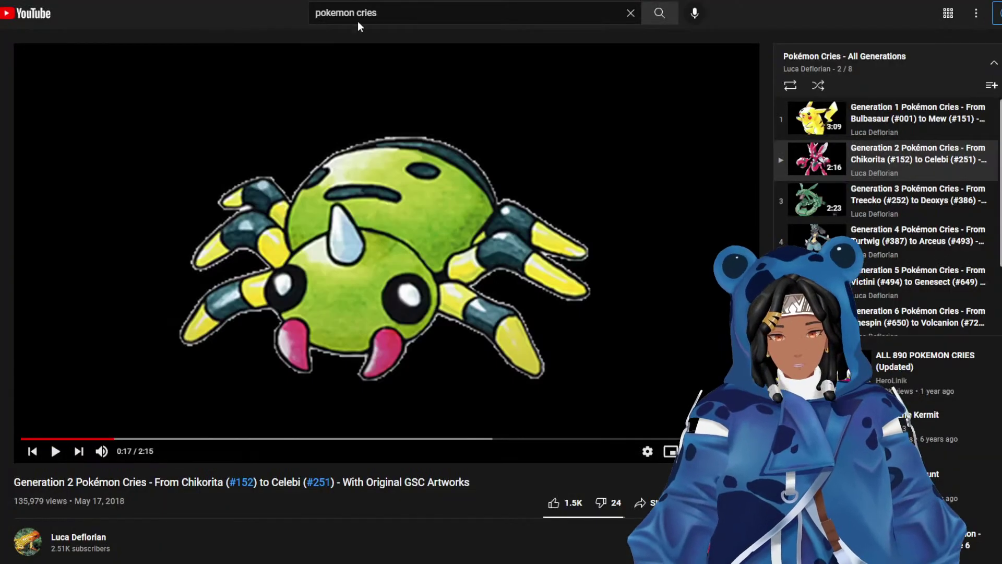
Switch to YouTube and search for "noivern cry".
{"action": "left_click_drag", "start_coordinate": [379, 13], "coordinate": [314, 13]}
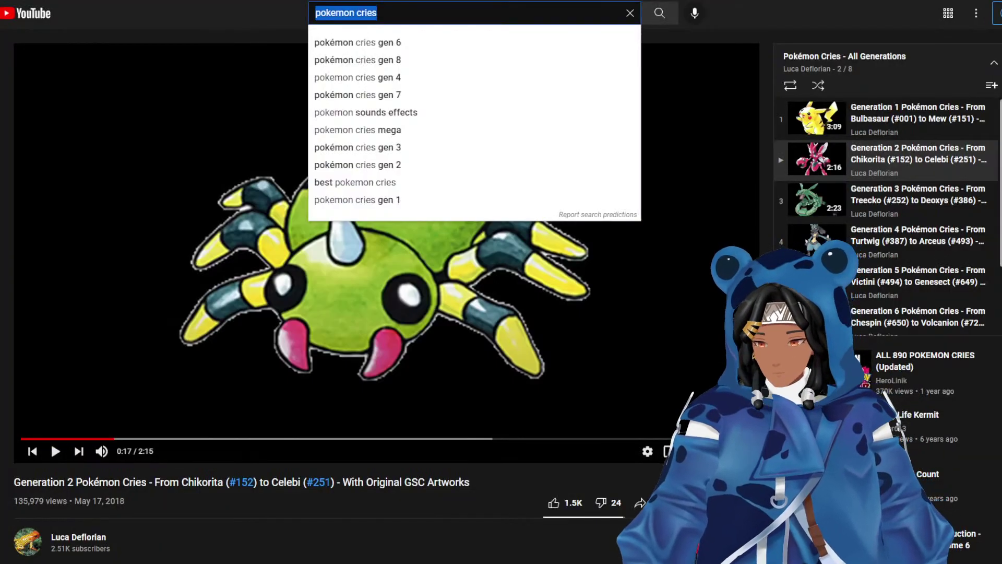
{"action": "type", "text": "nol"}
{"action": "key", "text": "BackSpace"}
{"action": "type", "text": "iver"}
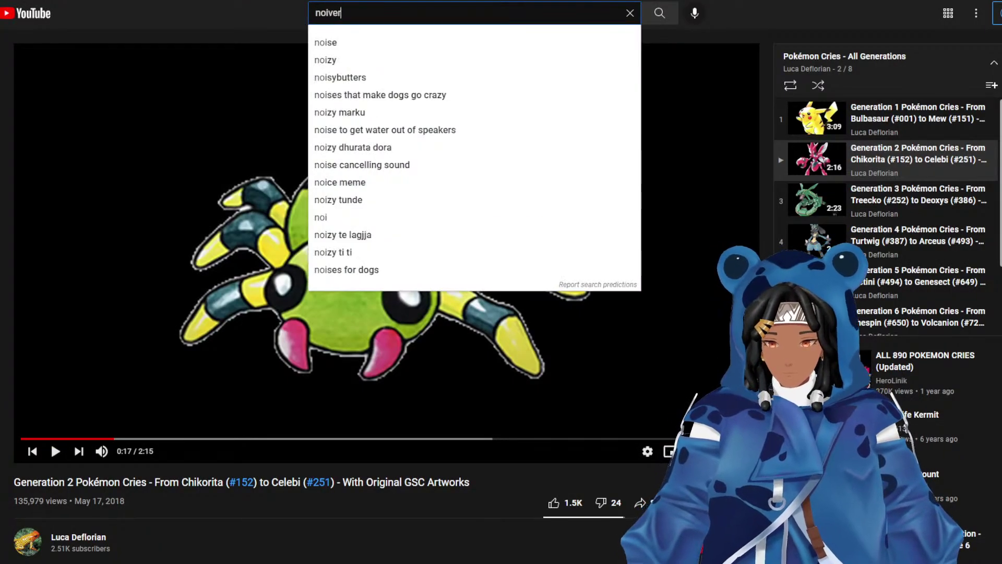
{"action": "type", "text": "n cry"}
{"action": "key", "text": "Return"}
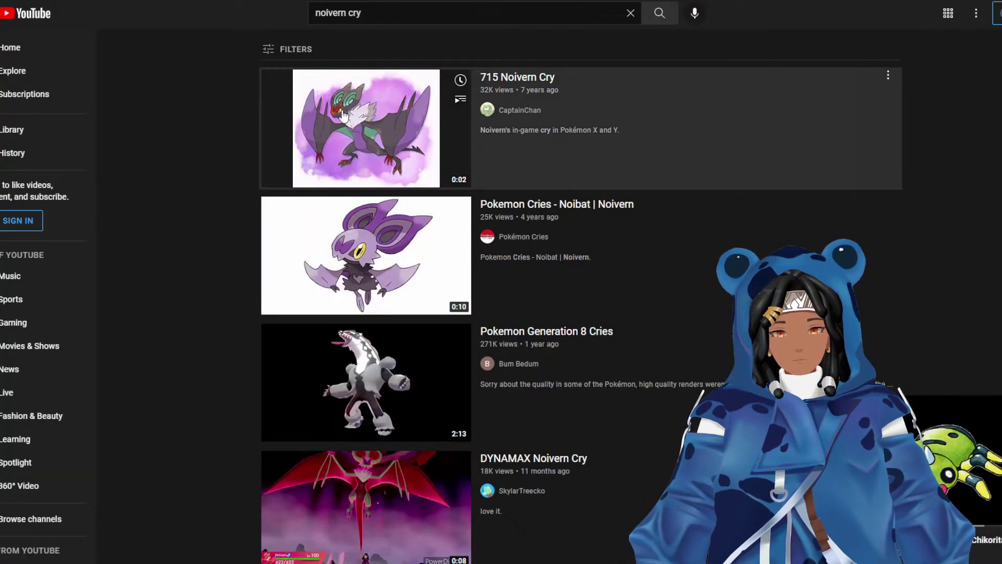
Play the video "715 Noivern Cry" and replay it several times, pausing partway through the cry.
{"action": "left_click", "coordinate": [344, 116]}
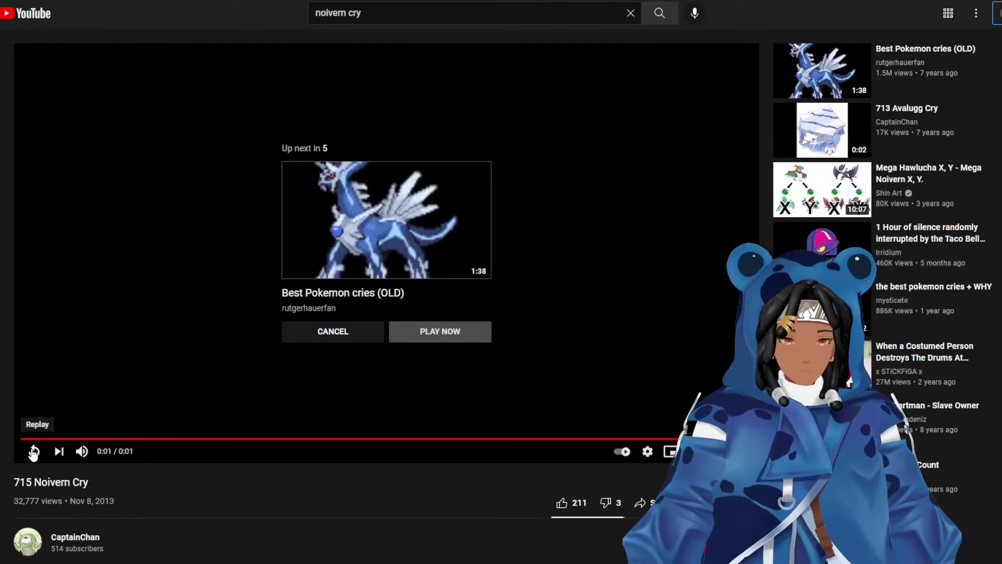
{"action": "left_click", "coordinate": [33, 453]}
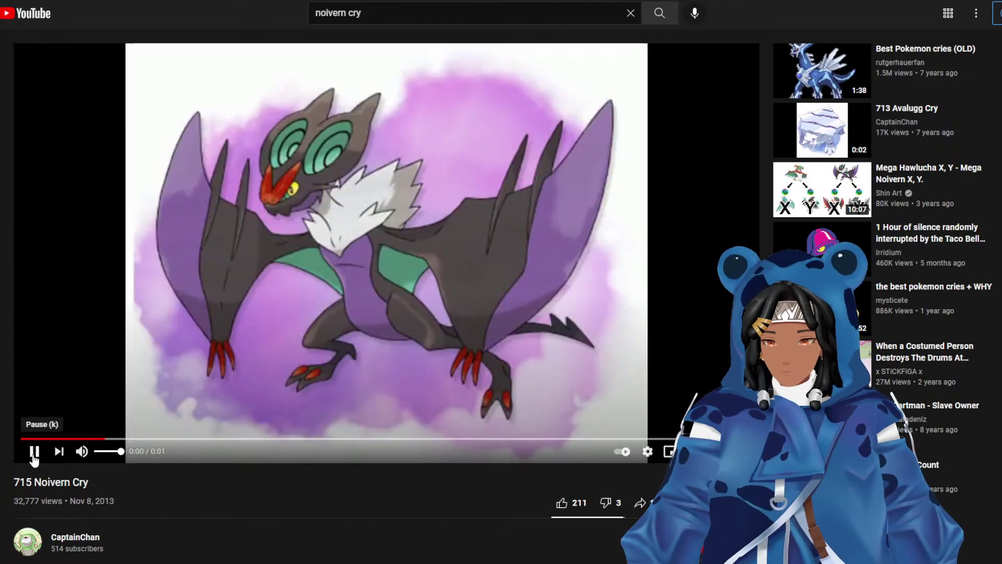
{"action": "left_click", "coordinate": [33, 453]}
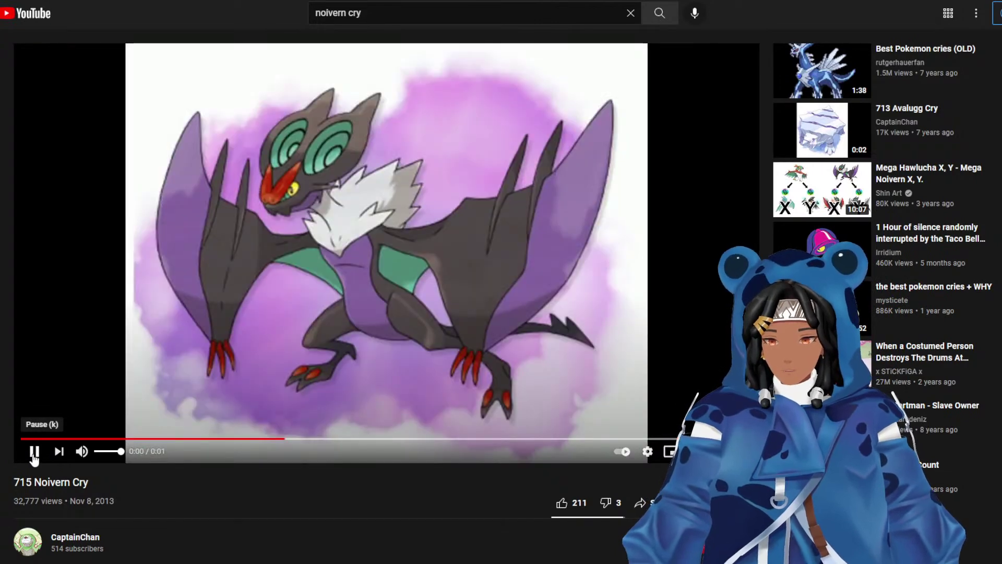
{"action": "left_click", "coordinate": [33, 451]}
{"action": "left_click", "coordinate": [33, 453]}
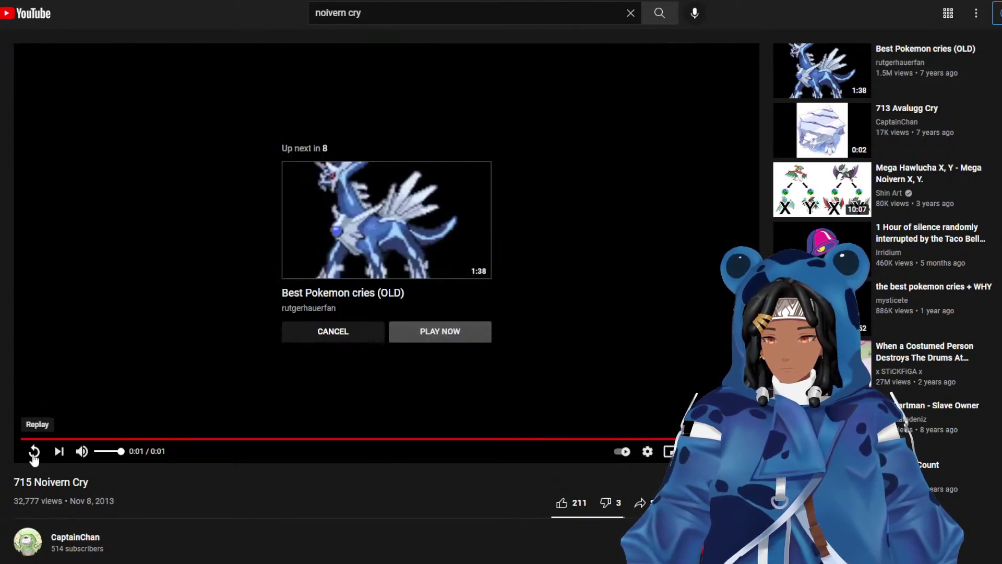
{"action": "left_click", "coordinate": [33, 453]}
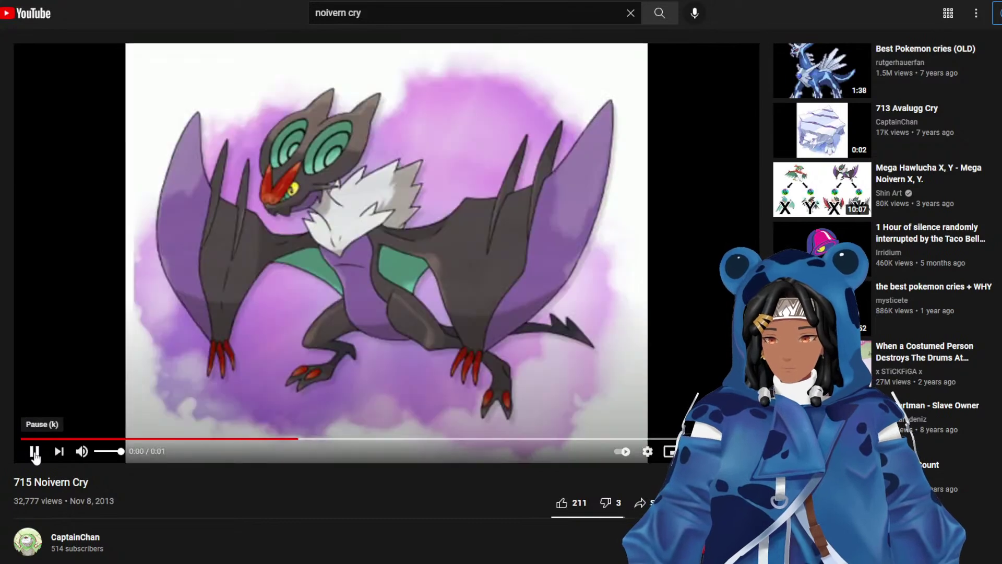
{"action": "left_click", "coordinate": [33, 453]}
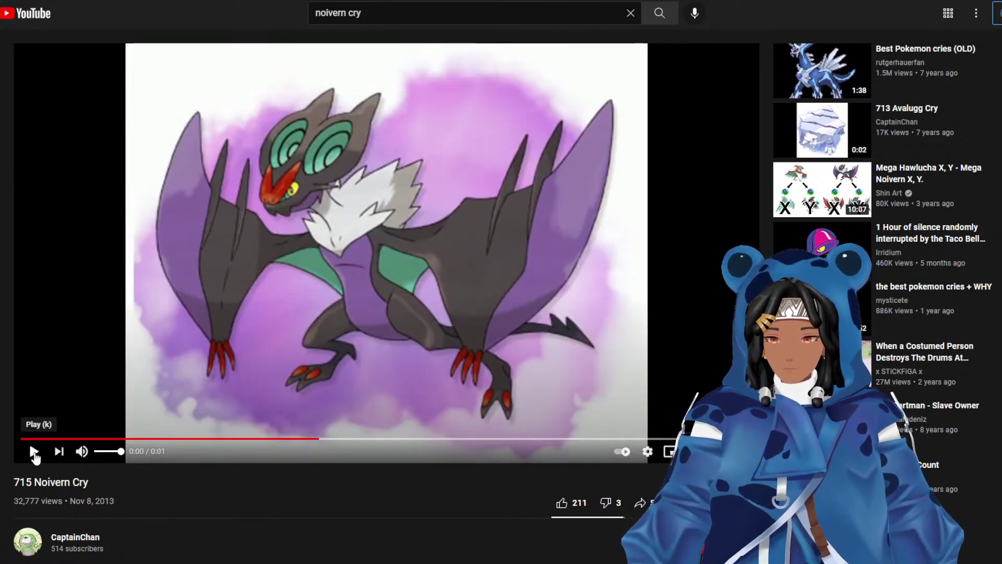
{"action": "left_click", "coordinate": [33, 452]}
{"action": "left_click", "coordinate": [33, 452]}
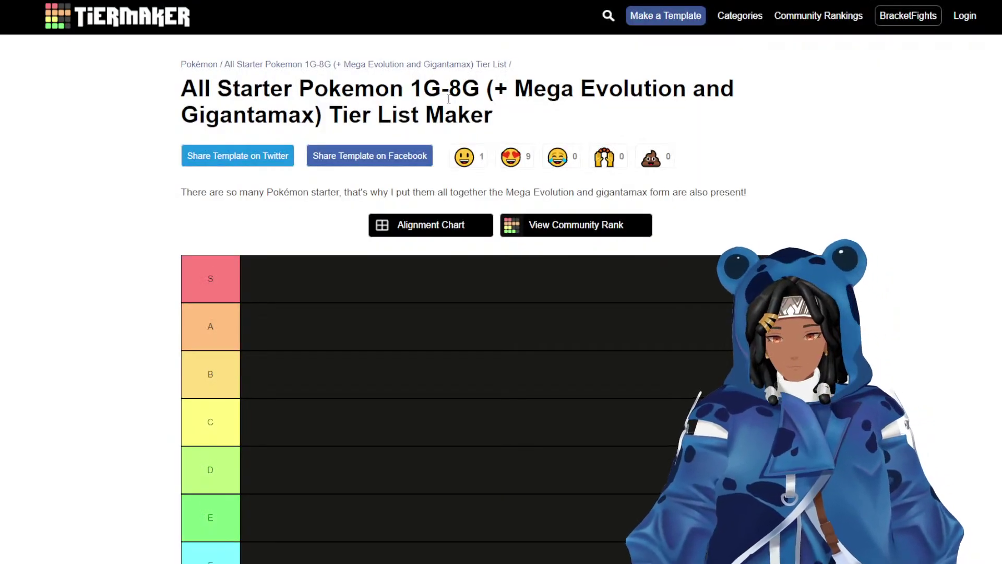
Switch to TierMaker and compare the Pokémon in the 1G-8G starter template with those in the partly filled starters tier list.
{"action": "scroll", "coordinate": [448, 99], "scroll_direction": "down", "scroll_amount": 10}
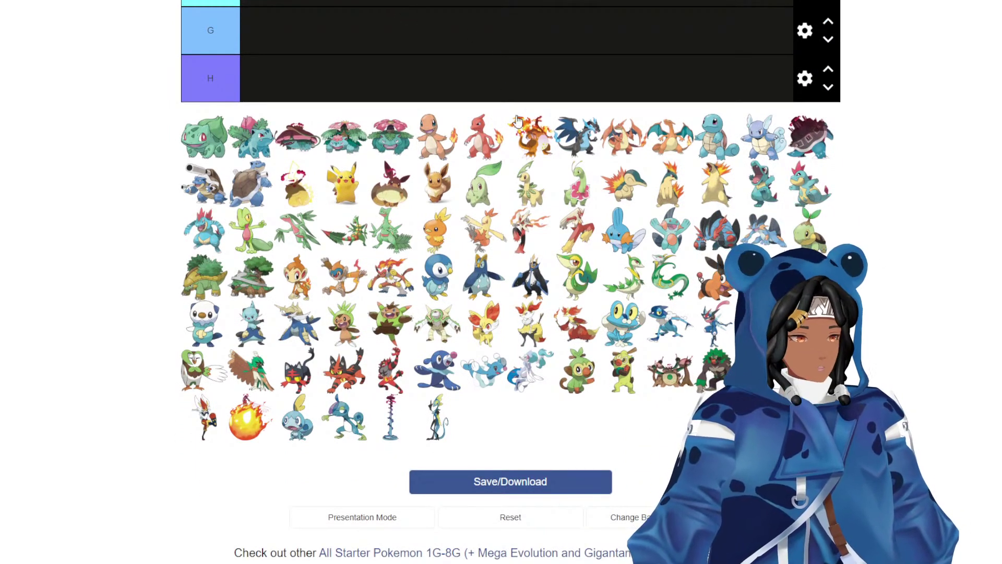
{"action": "scroll", "coordinate": [537, 170], "scroll_direction": "up", "scroll_amount": 5}
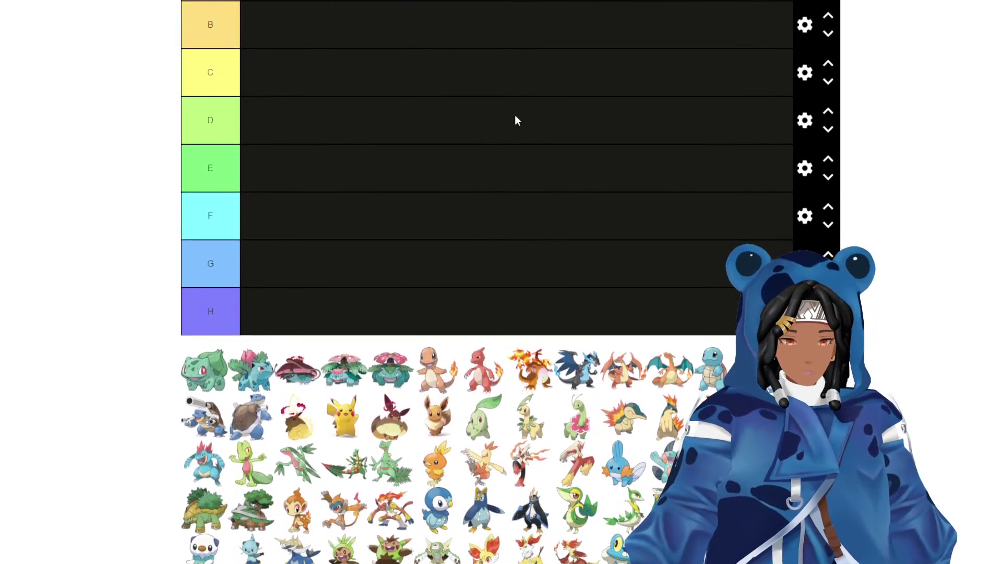
{"action": "scroll", "coordinate": [515, 120], "scroll_direction": "down", "scroll_amount": 5}
{"action": "scroll", "coordinate": [509, 109], "scroll_direction": "up", "scroll_amount": 6}
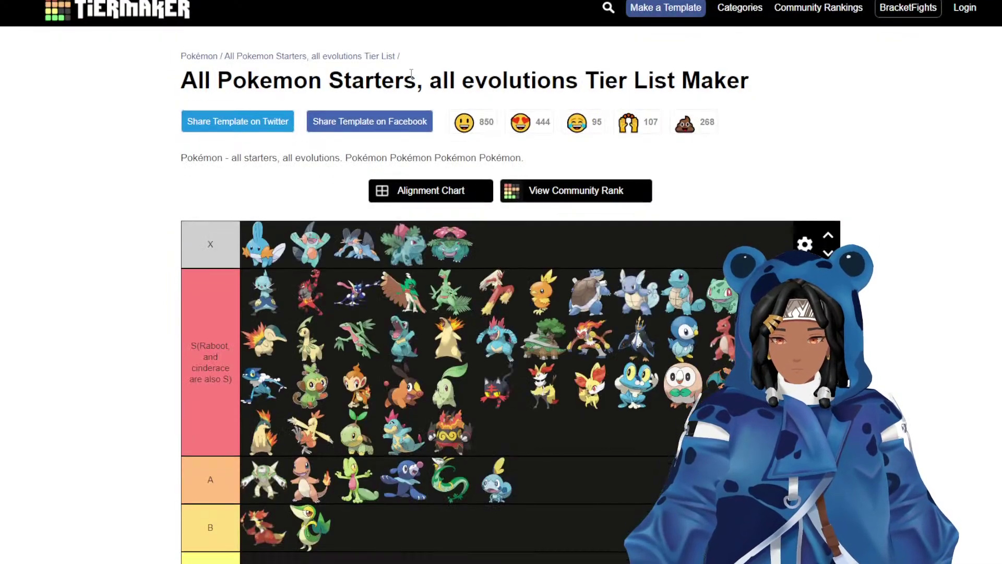
{"action": "scroll", "coordinate": [411, 77], "scroll_direction": "down", "scroll_amount": 4}
{"action": "scroll", "coordinate": [411, 77], "scroll_direction": "down", "scroll_amount": 3}
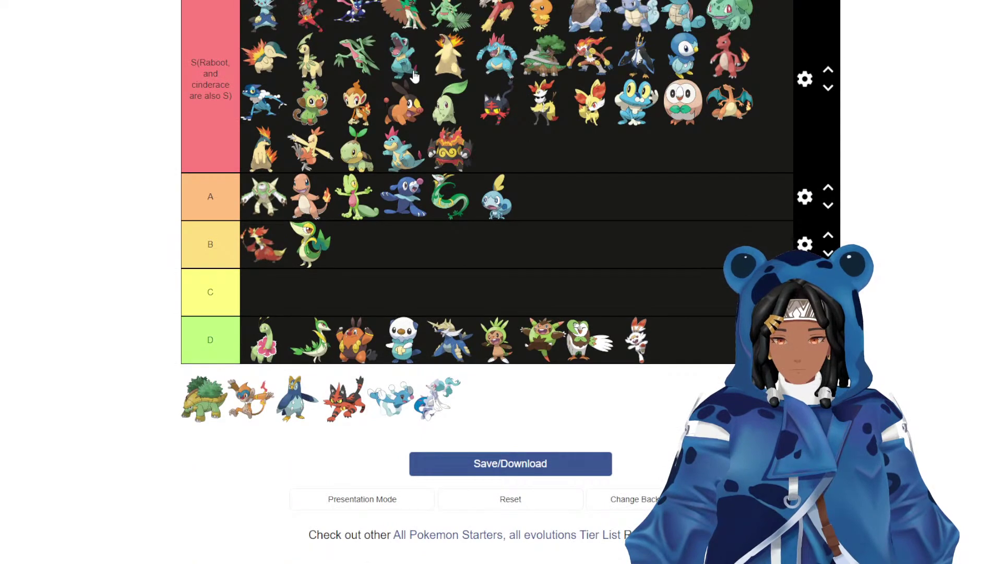
{"action": "scroll", "coordinate": [413, 76], "scroll_direction": "up", "scroll_amount": 2}
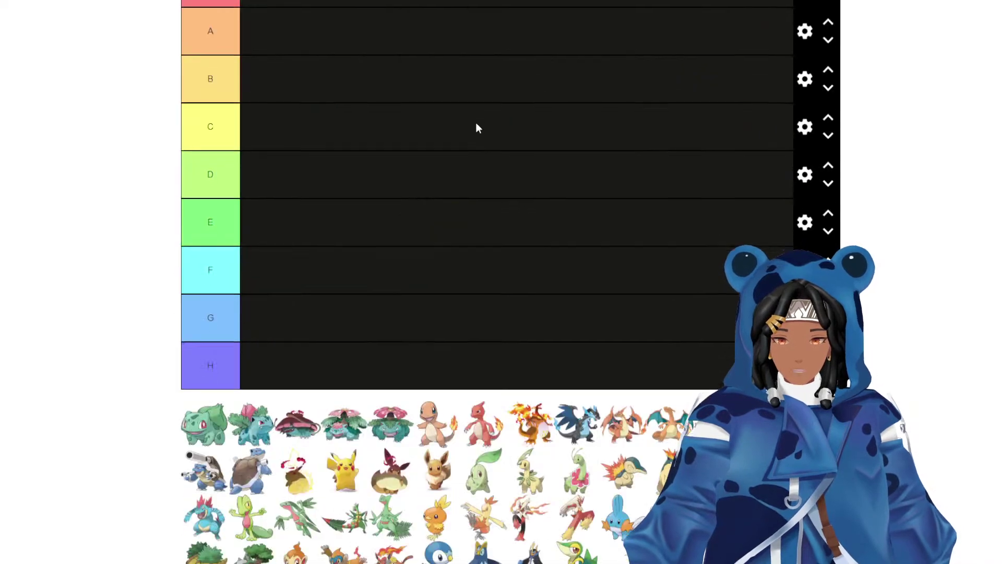
{"action": "scroll", "coordinate": [477, 128], "scroll_direction": "down", "scroll_amount": 4}
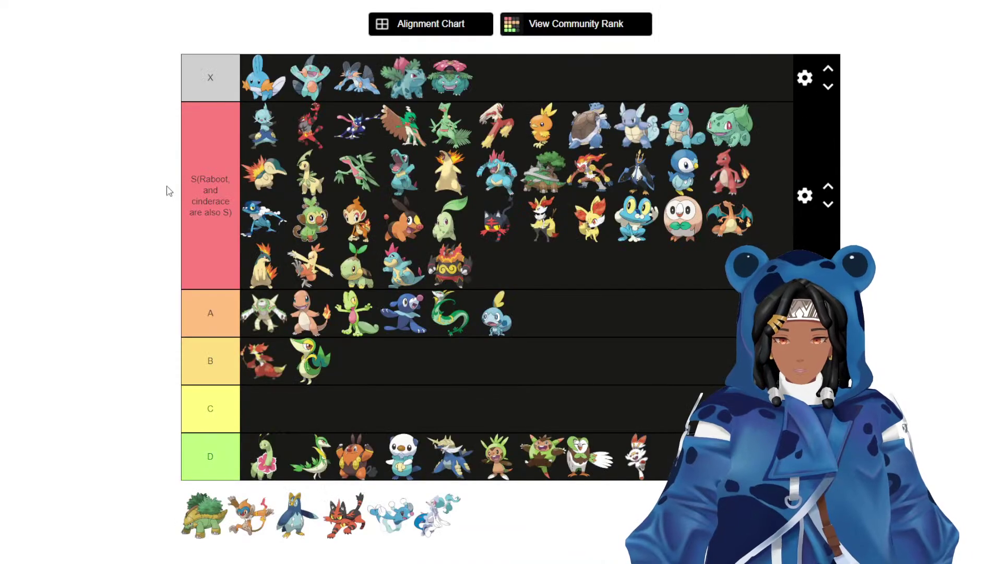
Extend the S tier label to read "S(Raboot, Rillaboom, Intelleon, and cinderace are also S)".
{"action": "left_click", "coordinate": [219, 189]}
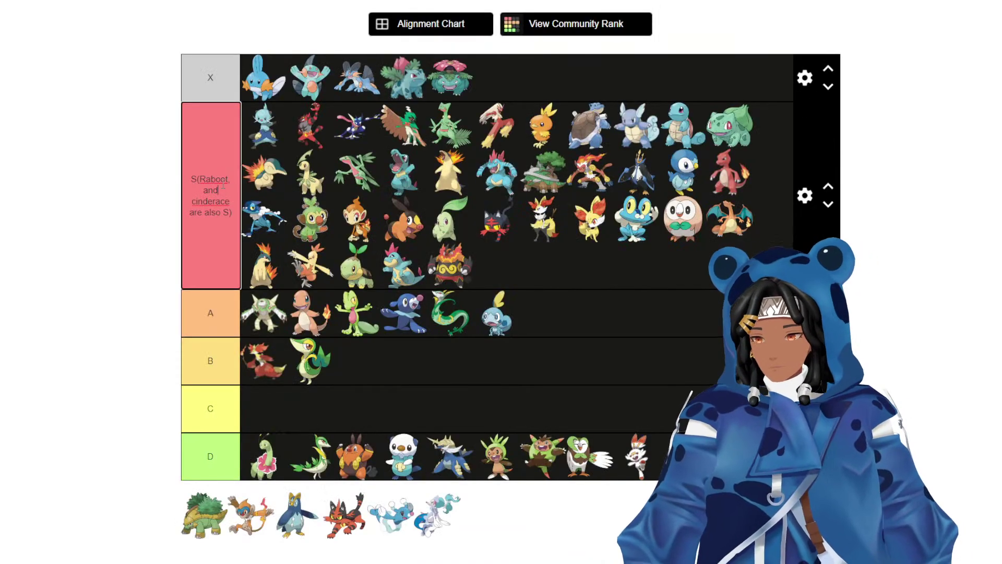
{"action": "key", "text": "BackSpace"}
{"action": "key", "text": "BackSpace"}
{"action": "key", "text": "BackSpace"}
{"action": "type", "text": "Rillab"}
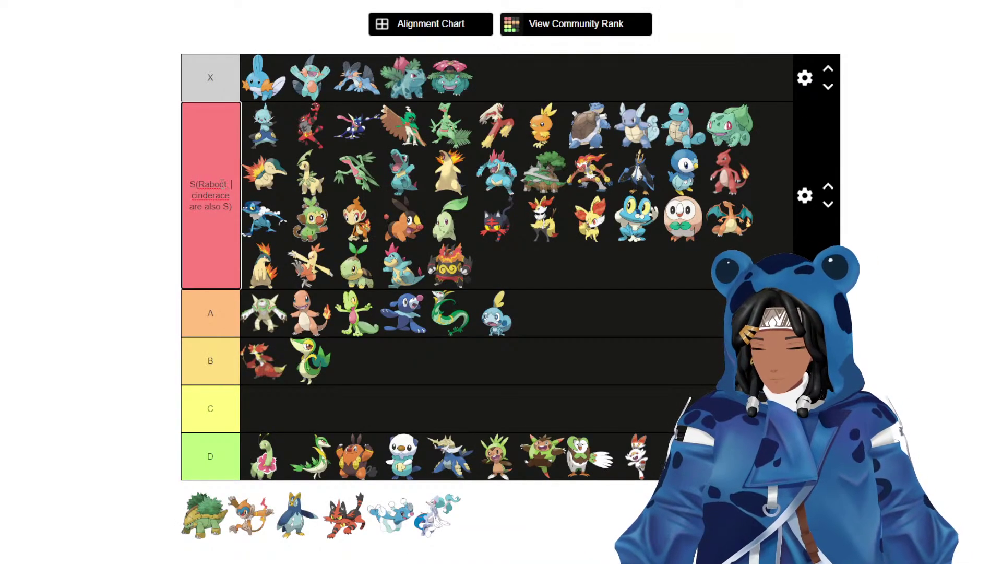
{"action": "type", "text": "oom"}
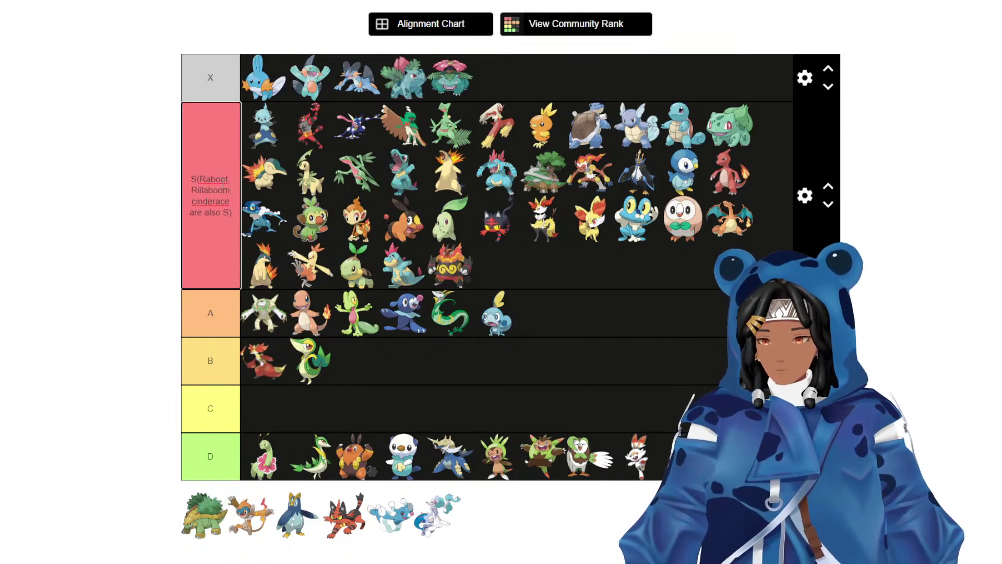
{"action": "type", "text": ", "}
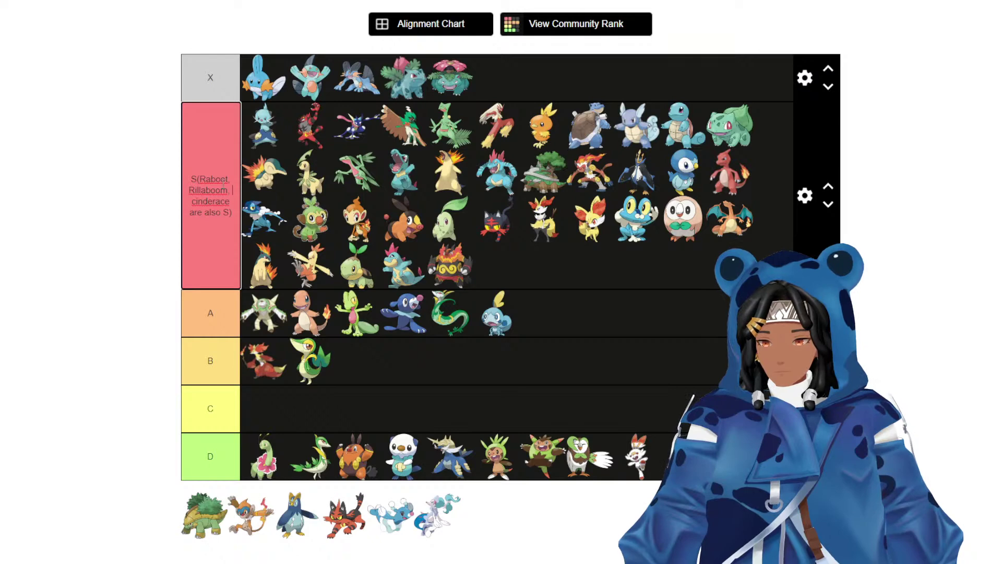
{"action": "type", "text": " Intelleon"}
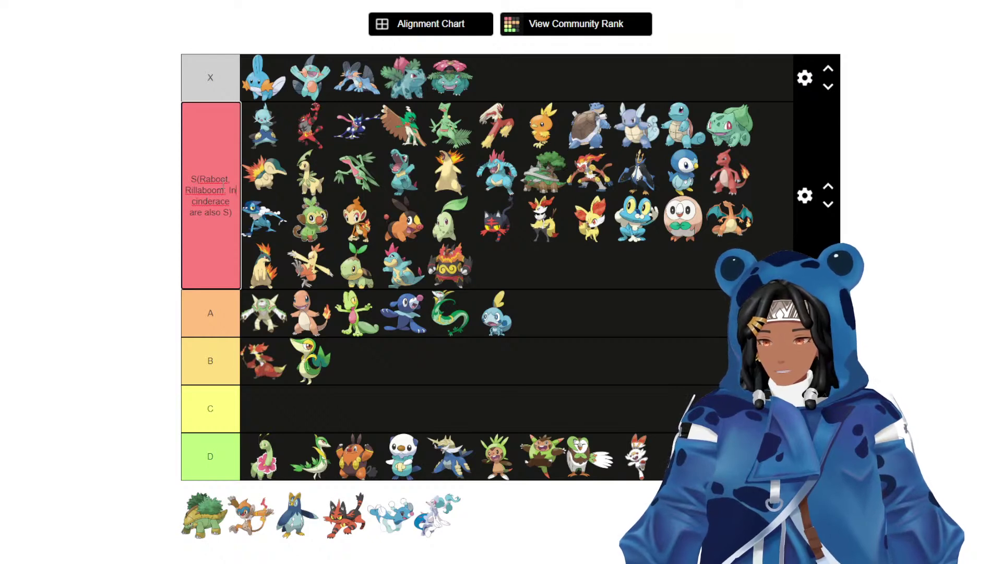
{"action": "type", "text": ", and"}
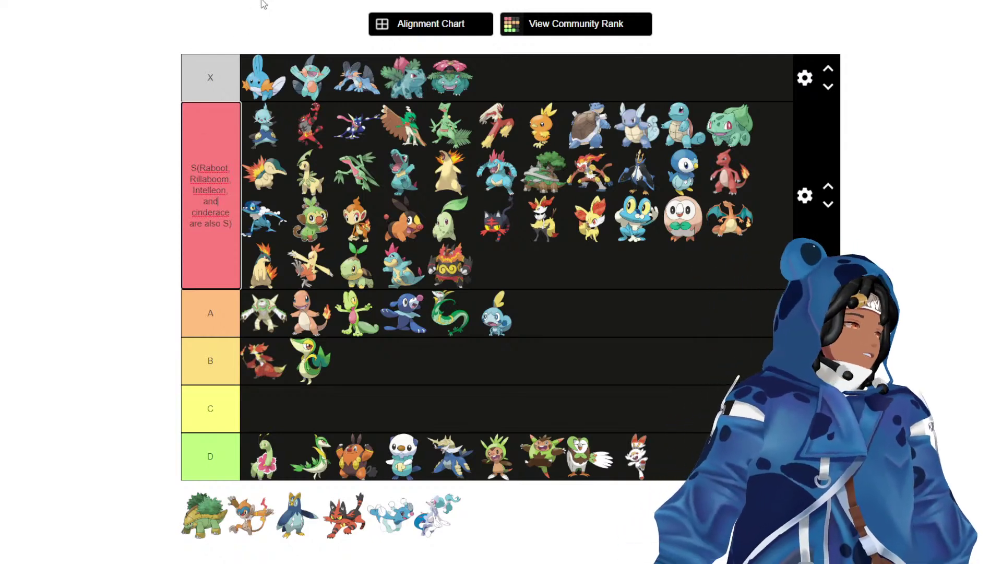
Rank the remaining unplaced Pokémon: Primarina in S, Monferno in A, and Grotle, Prinplup, Torracat and Brionne in D.
{"action": "scroll", "coordinate": [321, 250], "scroll_direction": "down", "scroll_amount": 2}
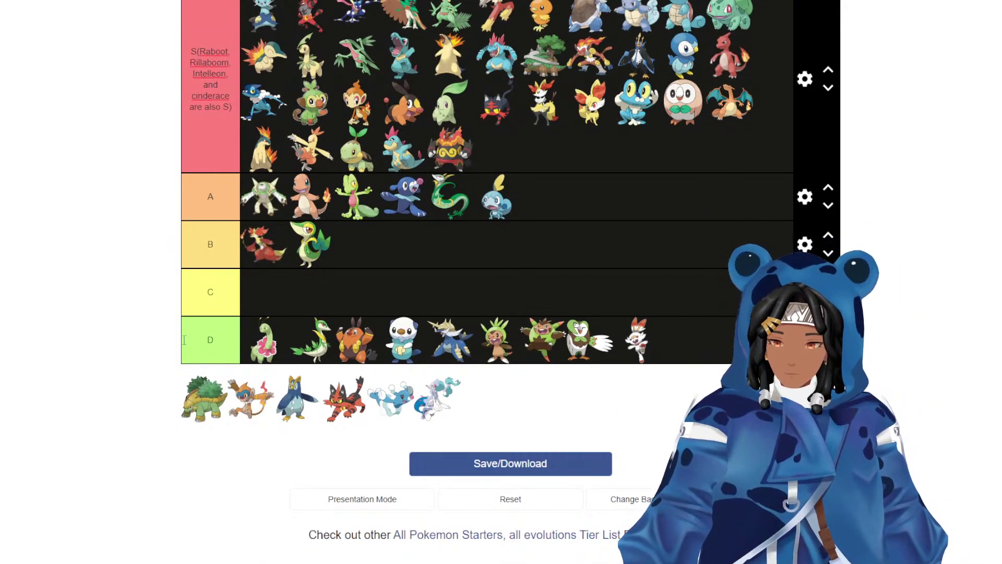
{"action": "left_click_drag", "start_coordinate": [206, 399], "coordinate": [295, 339]}
{"action": "left_click_drag", "start_coordinate": [192, 392], "coordinate": [543, 198]}
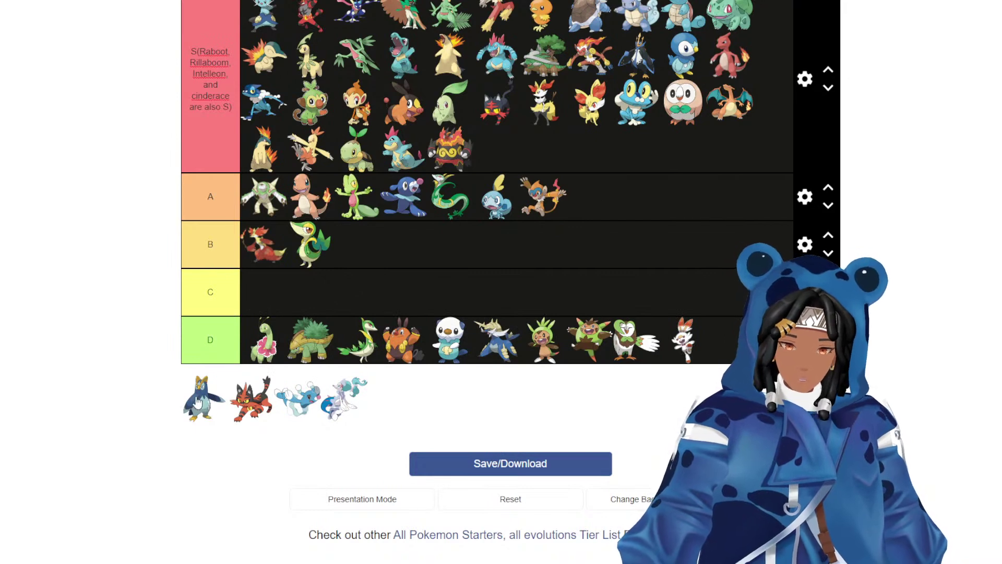
{"action": "left_click_drag", "start_coordinate": [206, 404], "coordinate": [271, 355]}
{"action": "left_click_drag", "start_coordinate": [223, 384], "coordinate": [271, 331]}
{"action": "left_click_drag", "start_coordinate": [196, 426], "coordinate": [277, 376]}
{"action": "left_click_drag", "start_coordinate": [232, 418], "coordinate": [521, 255]}
{"action": "scroll", "coordinate": [517, 261], "scroll_direction": "up", "scroll_amount": 2}
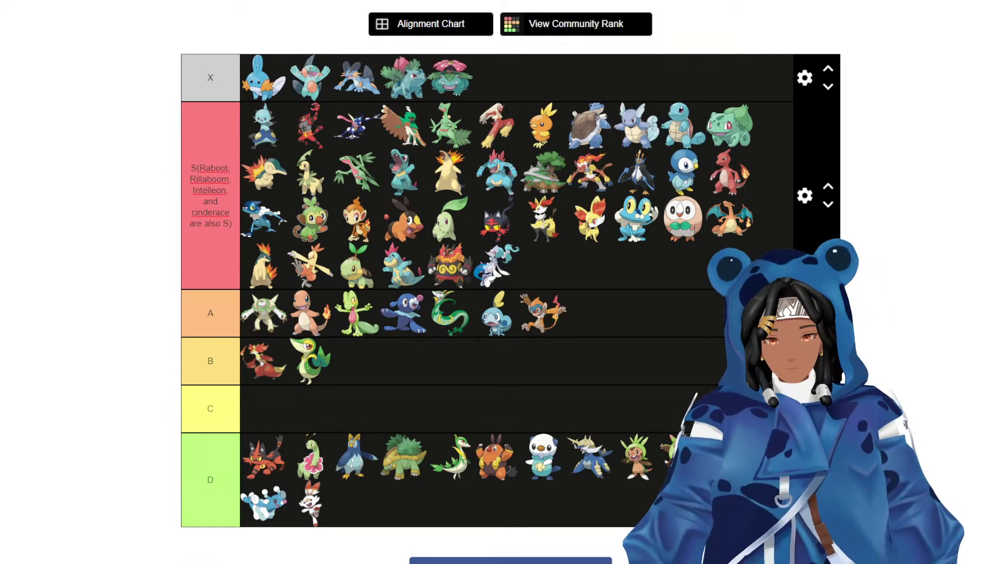
Look over the unranked Pokémon in the 1G-8G starter template, and return to the TierMaker home page.
{"action": "scroll", "coordinate": [510, 281], "scroll_direction": "down", "scroll_amount": 10}
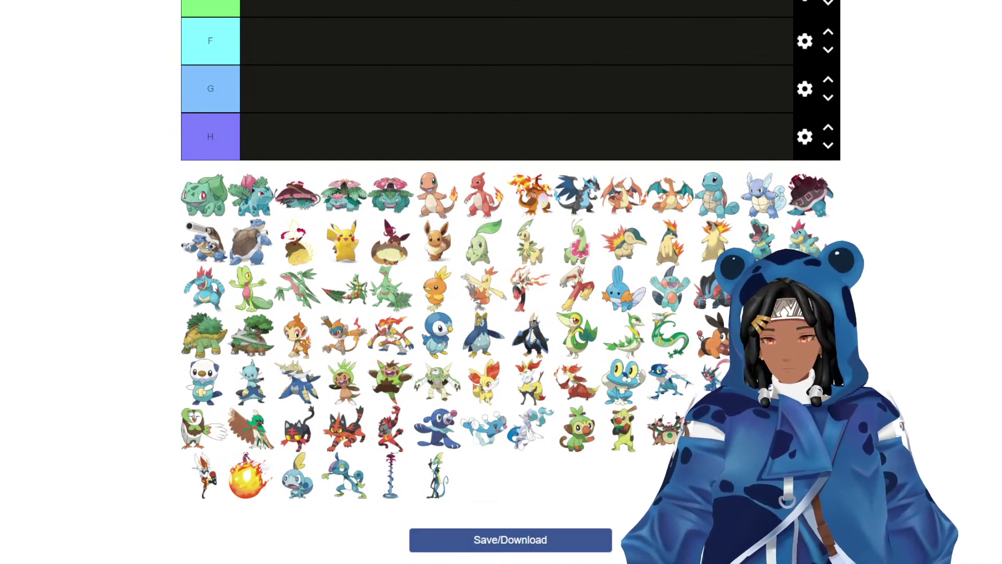
{"action": "scroll", "coordinate": [501, 282], "scroll_direction": "down", "scroll_amount": 10}
{"action": "scroll", "coordinate": [261, 47], "scroll_direction": "up", "scroll_amount": 1}
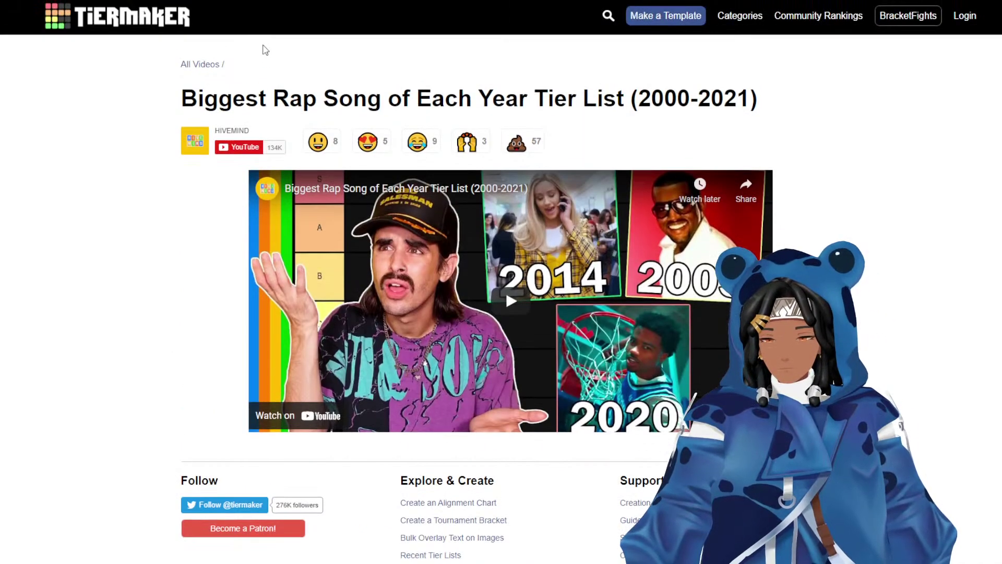
{"action": "left_click", "coordinate": [164, 27]}
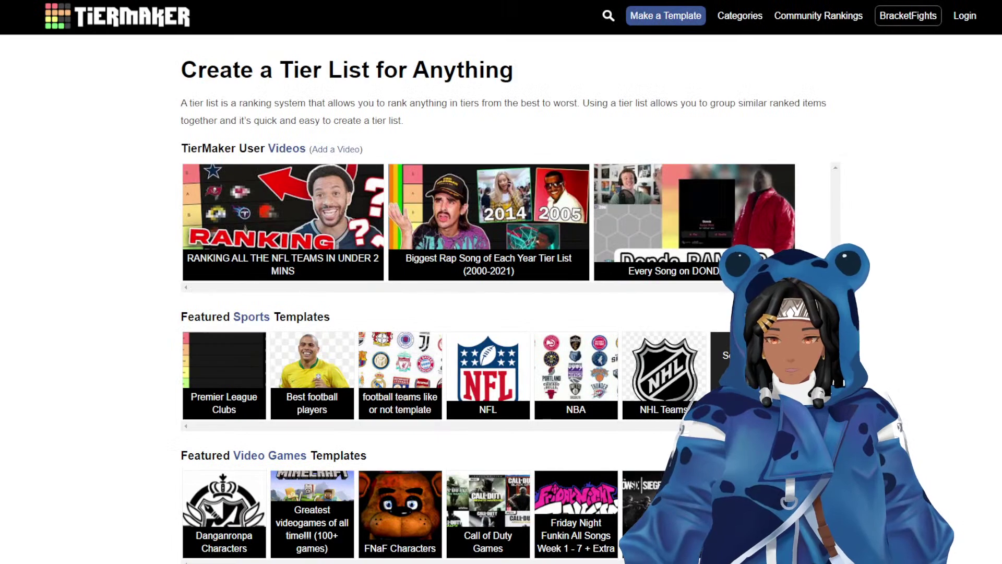
Open YouTube in a new browser tab and search for "gen 6 cries".
{"action": "key", "text": "ctrl+t"}
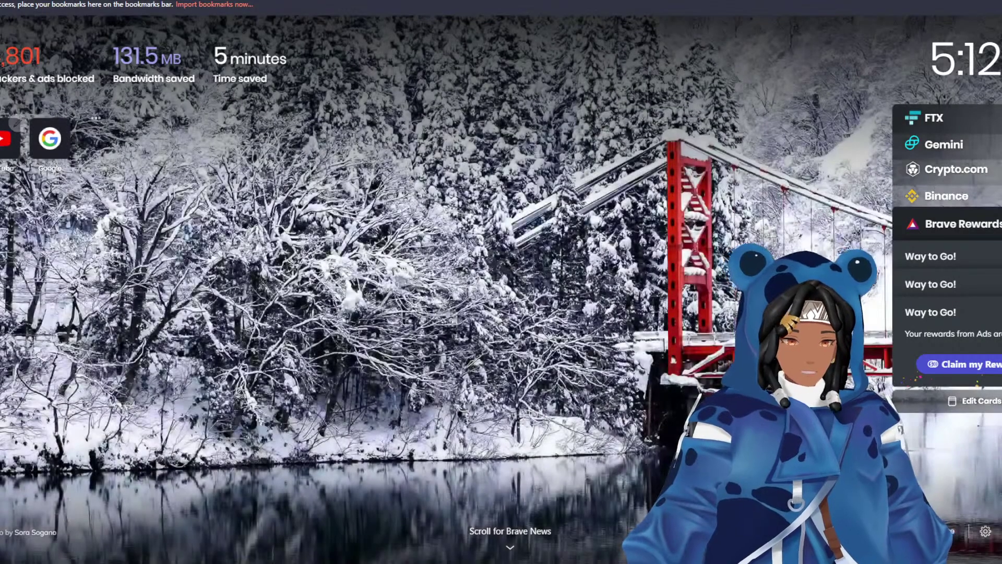
{"action": "left_click", "coordinate": [17, 134]}
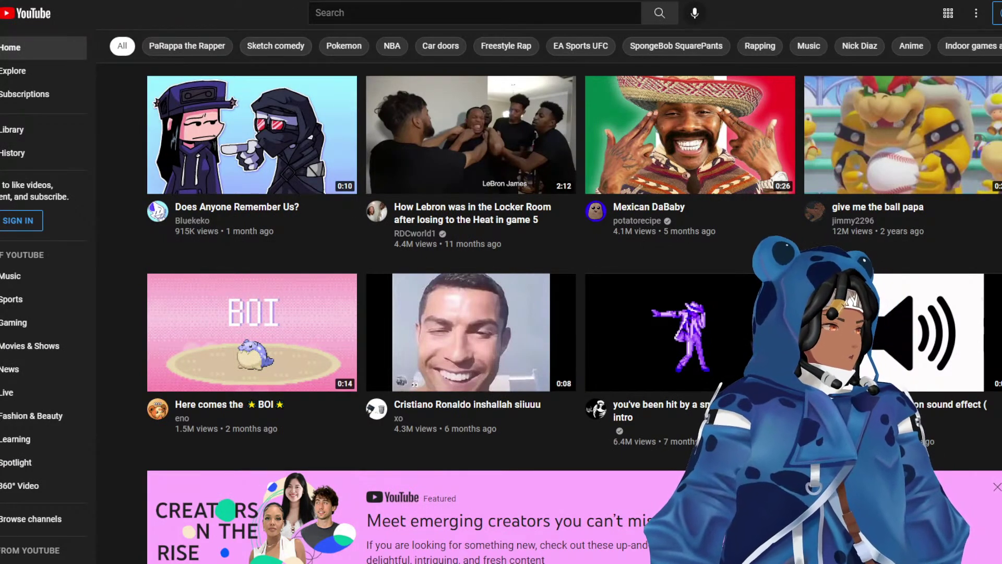
{"action": "left_click", "coordinate": [410, 6]}
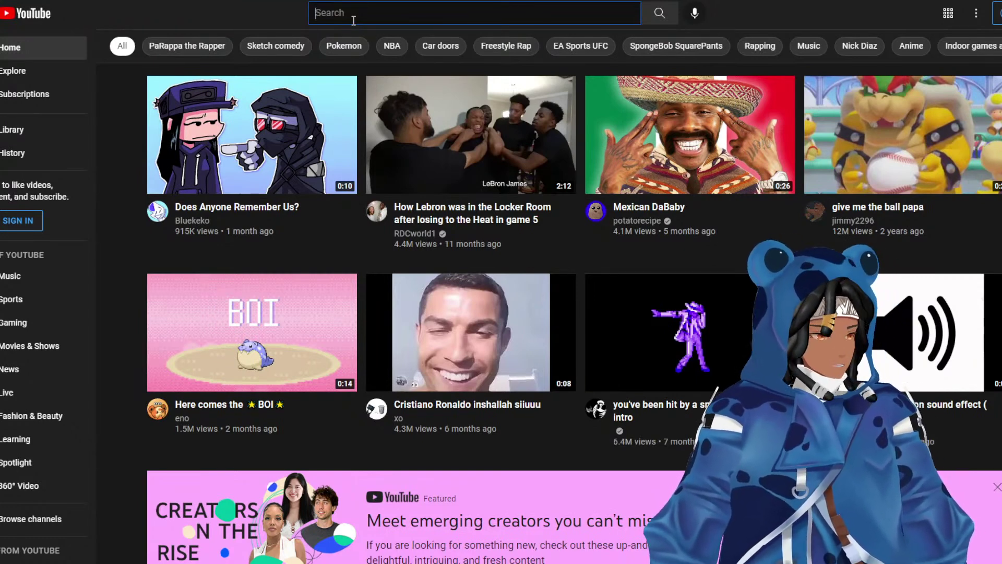
{"action": "type", "text": "gen "}
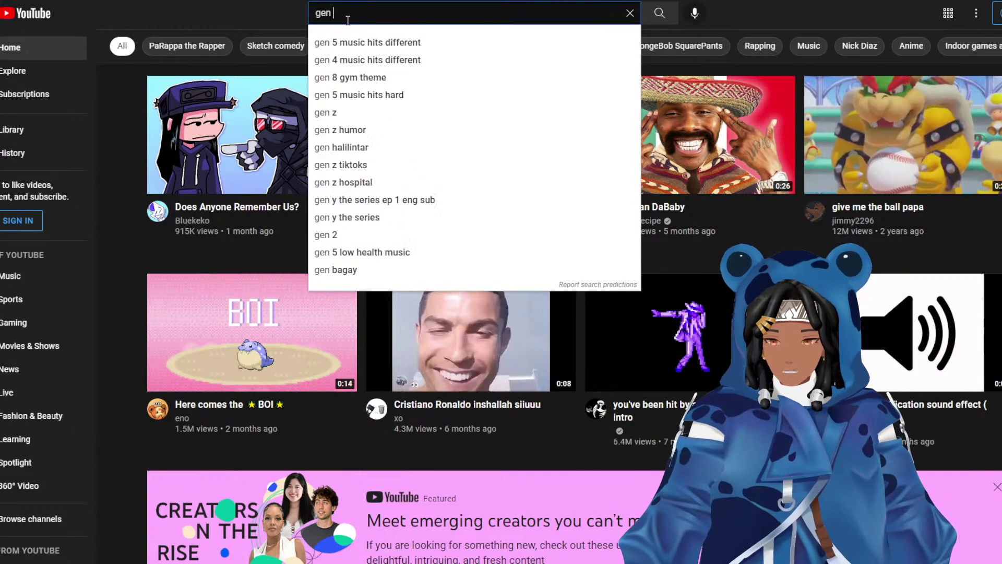
{"action": "type", "text": "6 "}
{"action": "type", "text": "cries"}
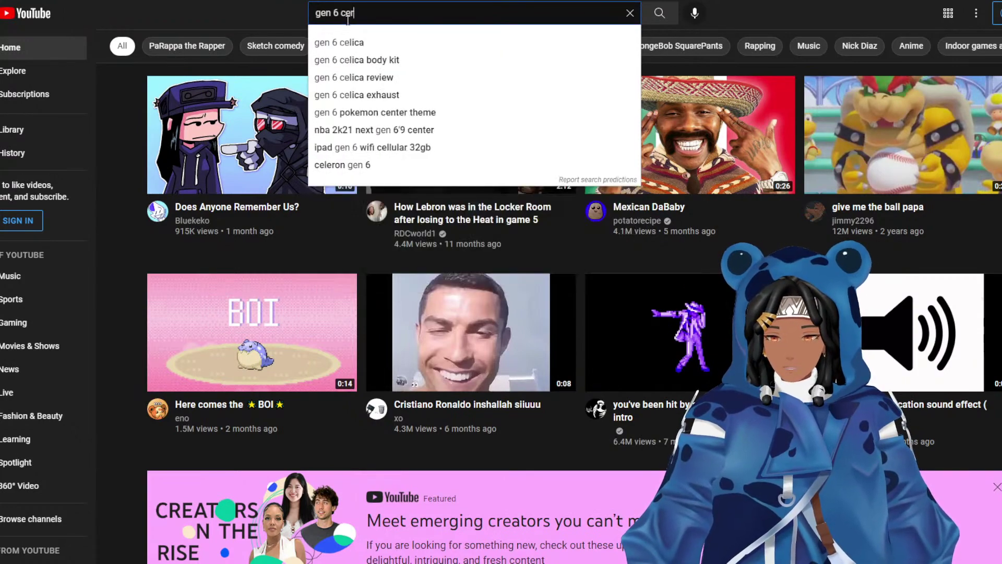
{"action": "key", "text": "Return"}
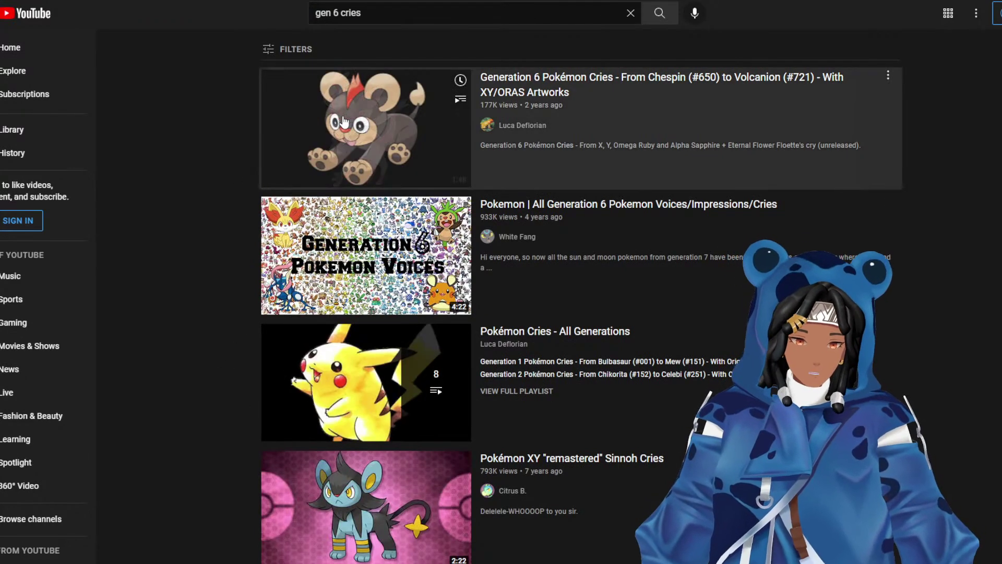
Play the opening of "Generation 6 Pokémon Cries" from Chespin to Fennekin, pausing between the individual cries.
{"action": "left_click", "coordinate": [324, 151]}
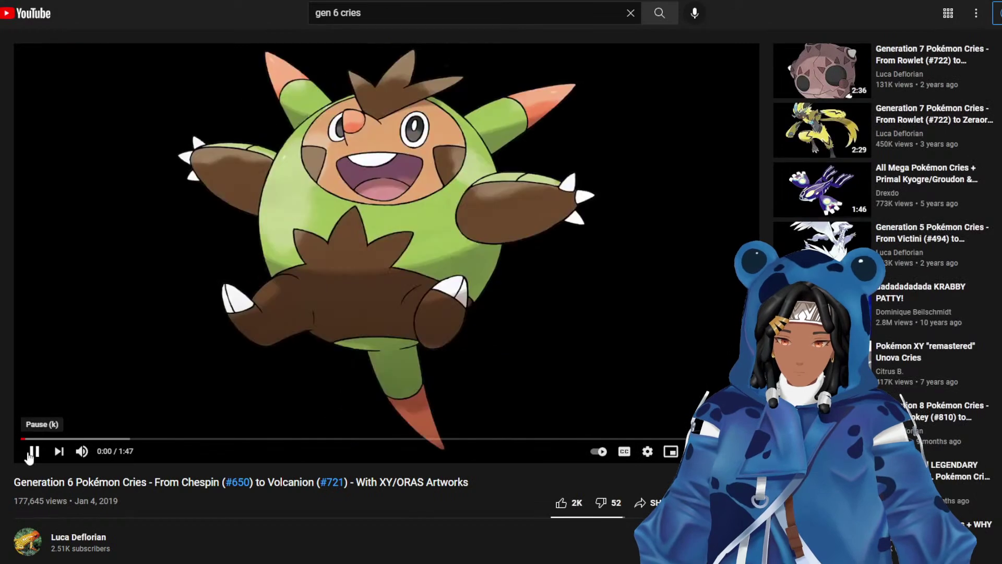
{"action": "left_click", "coordinate": [33, 450]}
{"action": "left_click", "coordinate": [33, 450]}
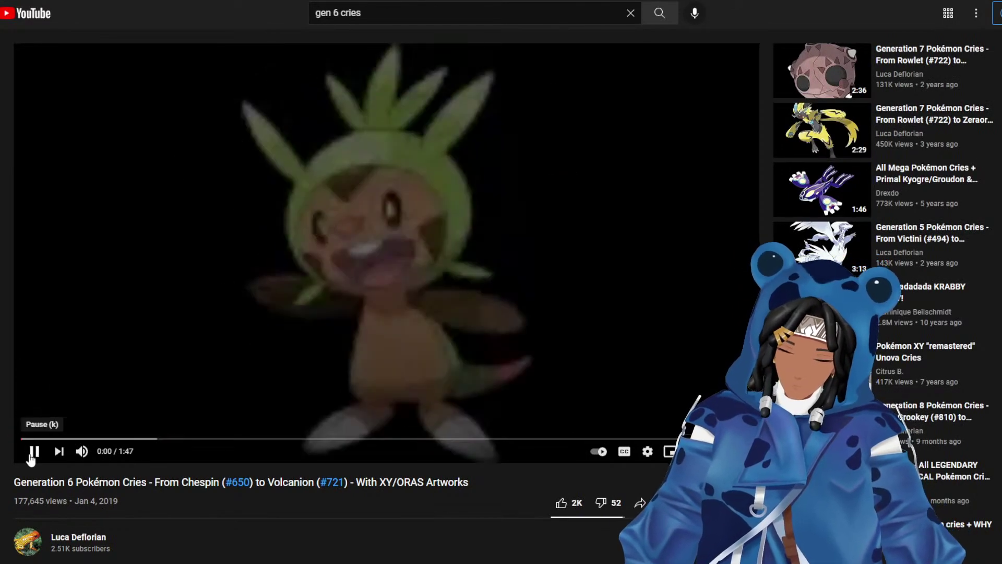
{"action": "left_click", "coordinate": [32, 450]}
{"action": "left_click", "coordinate": [31, 449]}
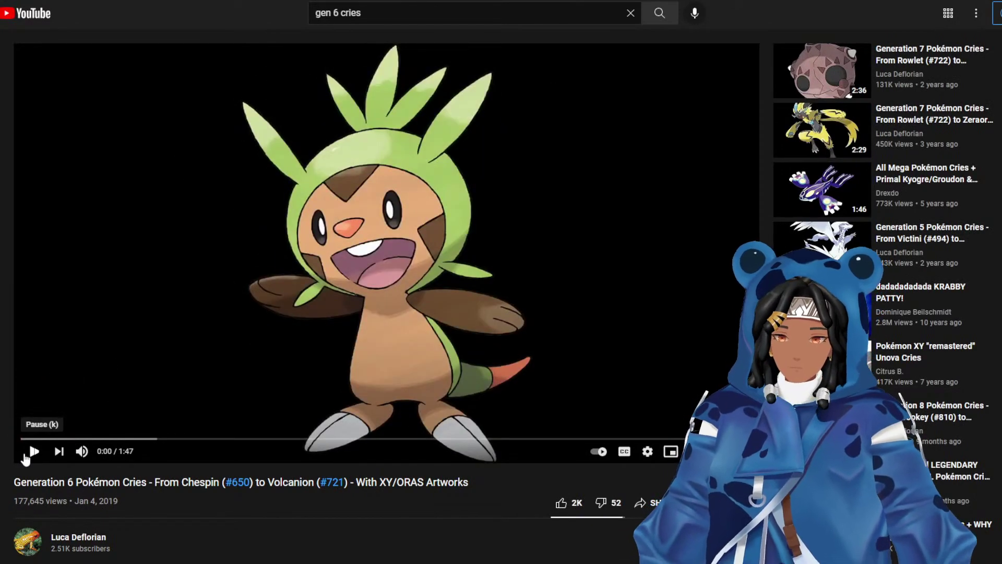
{"action": "left_click", "coordinate": [30, 449]}
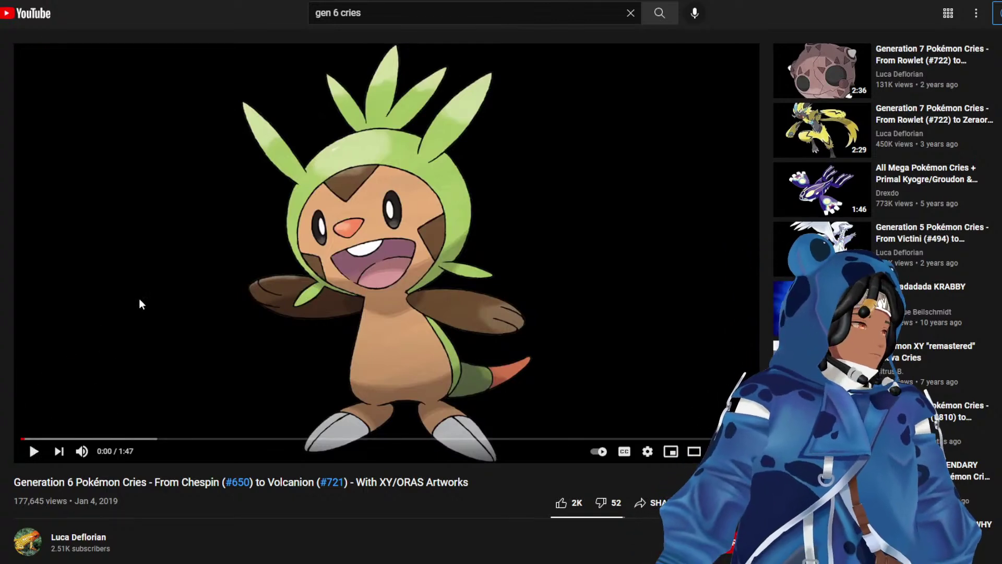
{"action": "left_click", "coordinate": [31, 451]}
{"action": "left_click", "coordinate": [32, 452]}
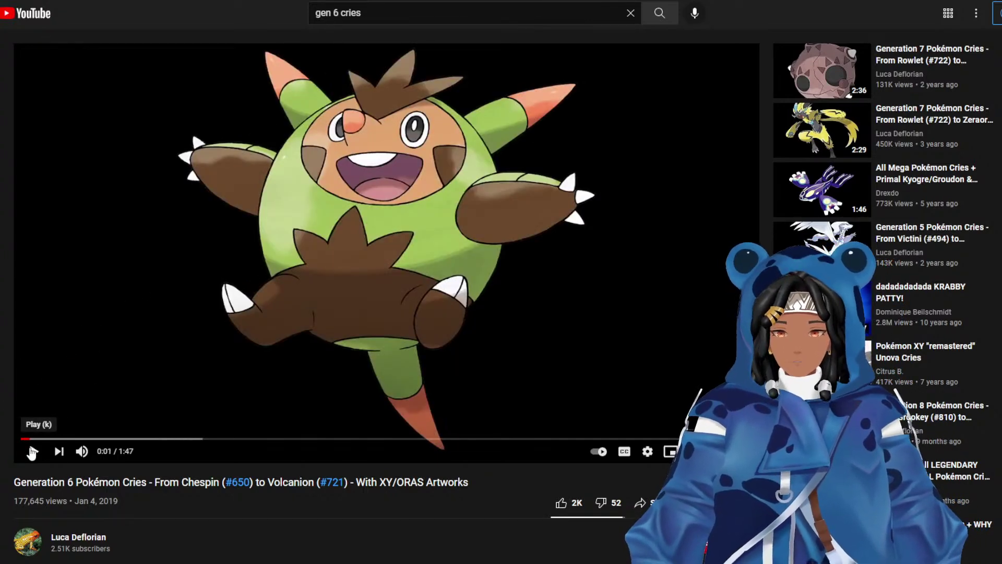
{"action": "left_click", "coordinate": [31, 451]}
{"action": "left_click", "coordinate": [31, 452]}
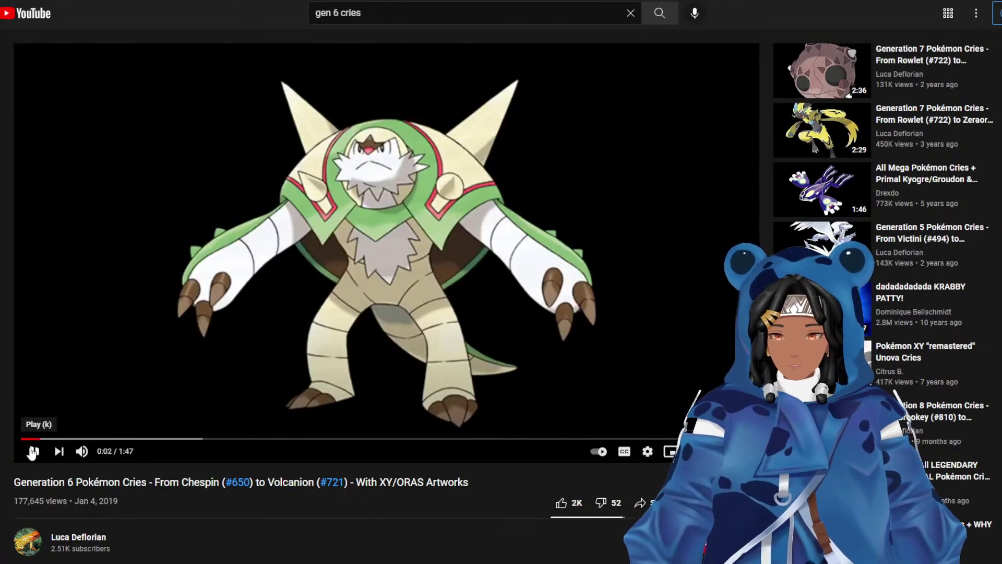
{"action": "left_click", "coordinate": [32, 452]}
{"action": "left_click", "coordinate": [32, 452]}
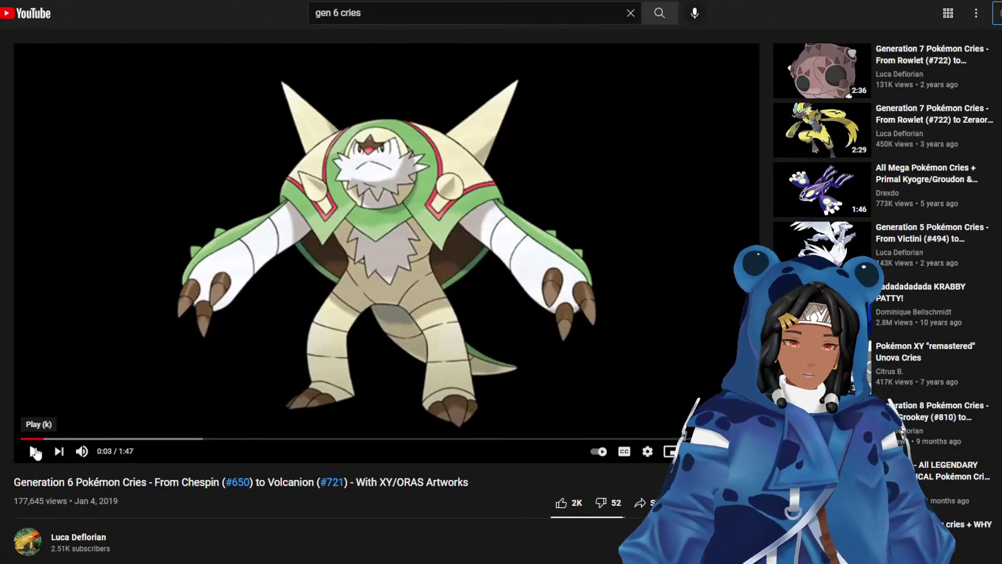
{"action": "left_click", "coordinate": [33, 452]}
{"action": "left_click", "coordinate": [32, 452]}
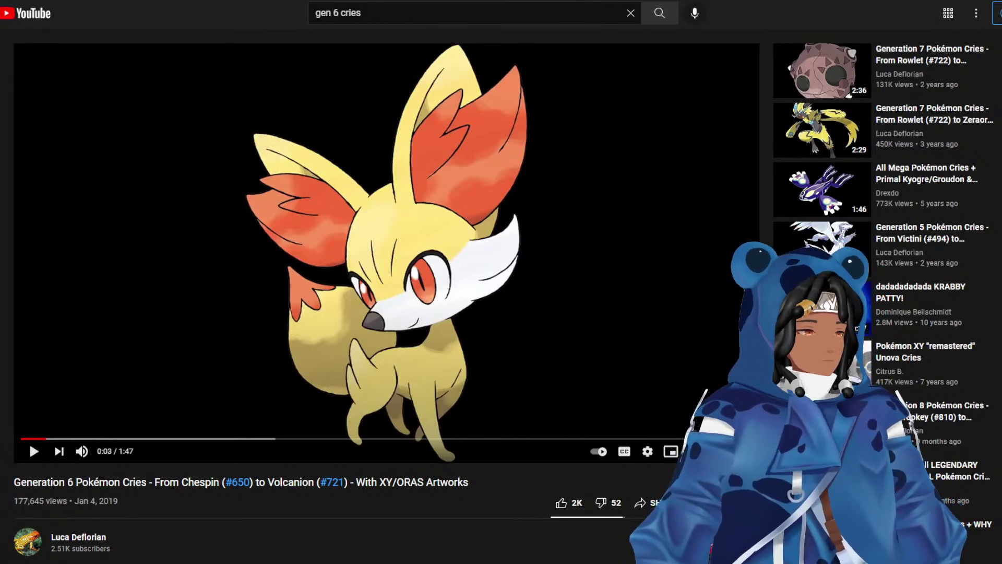
Return to the YouTube home page and search for "gastrodon cry".
{"action": "left_click", "coordinate": [33, 13]}
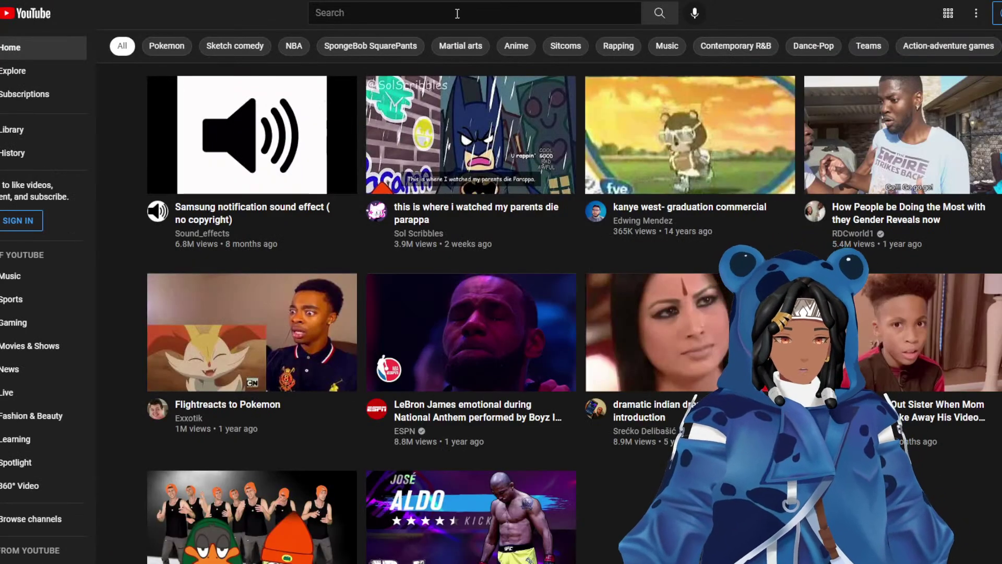
{"action": "left_click", "coordinate": [457, 13]}
{"action": "type", "text": "gastrodo"}
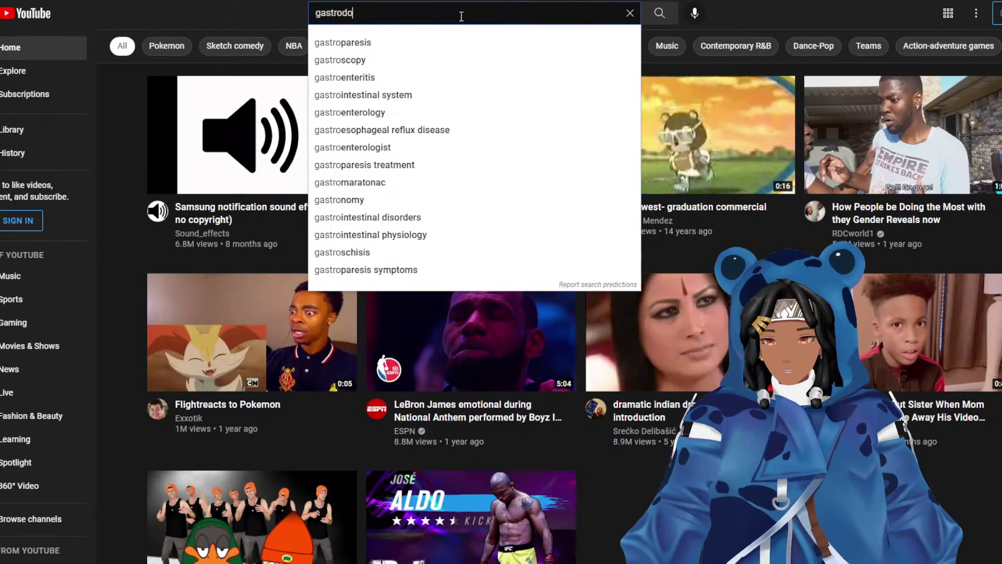
{"action": "type", "text": "n cry"}
{"action": "key", "text": "Return"}
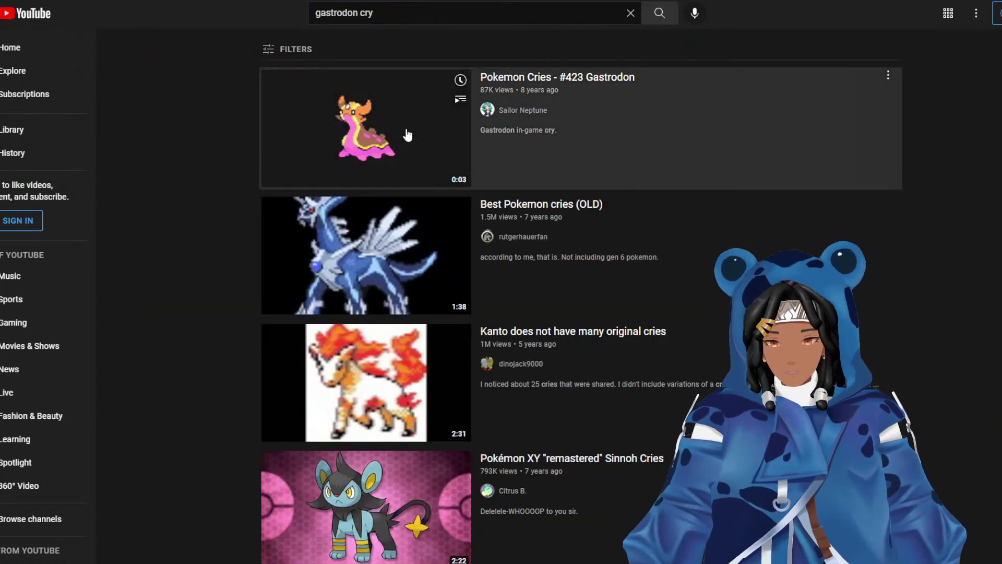
Play the video "Pokemon Cries - #423 Gastrodon" and replay it, pausing and resuming partway through.
{"action": "left_click", "coordinate": [401, 135]}
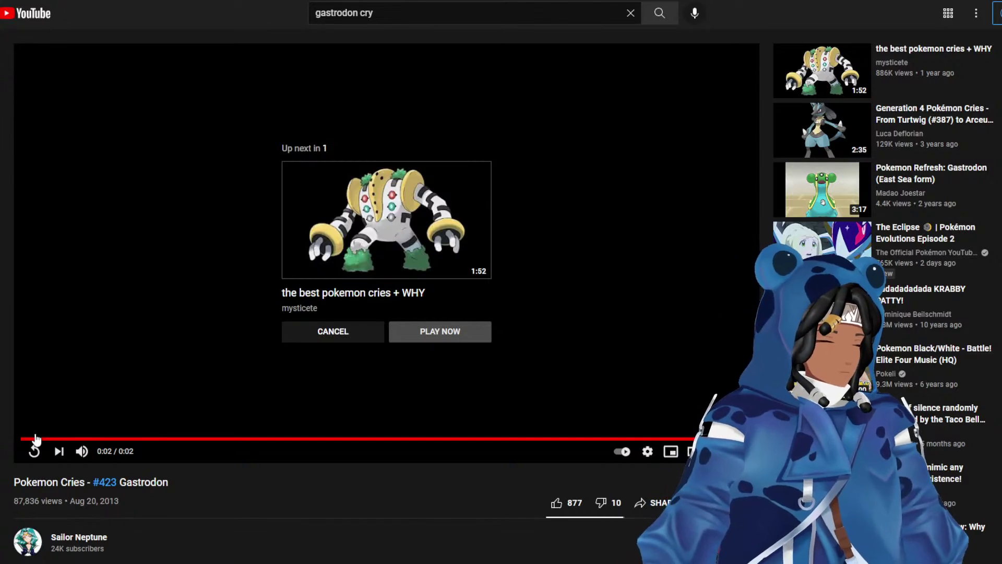
{"action": "left_click", "coordinate": [35, 439]}
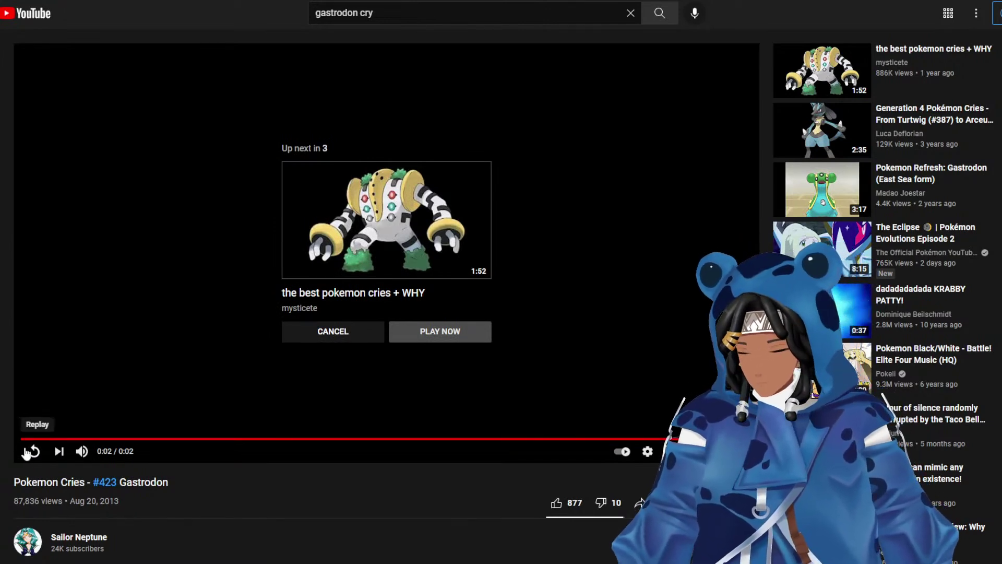
{"action": "left_click", "coordinate": [30, 451]}
{"action": "left_click", "coordinate": [33, 452]}
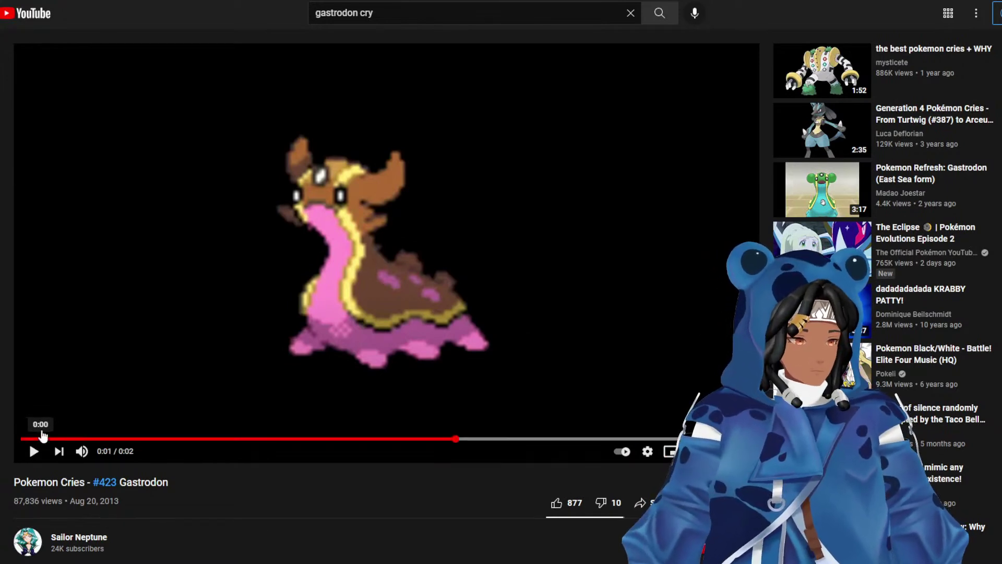
{"action": "left_click", "coordinate": [160, 301]}
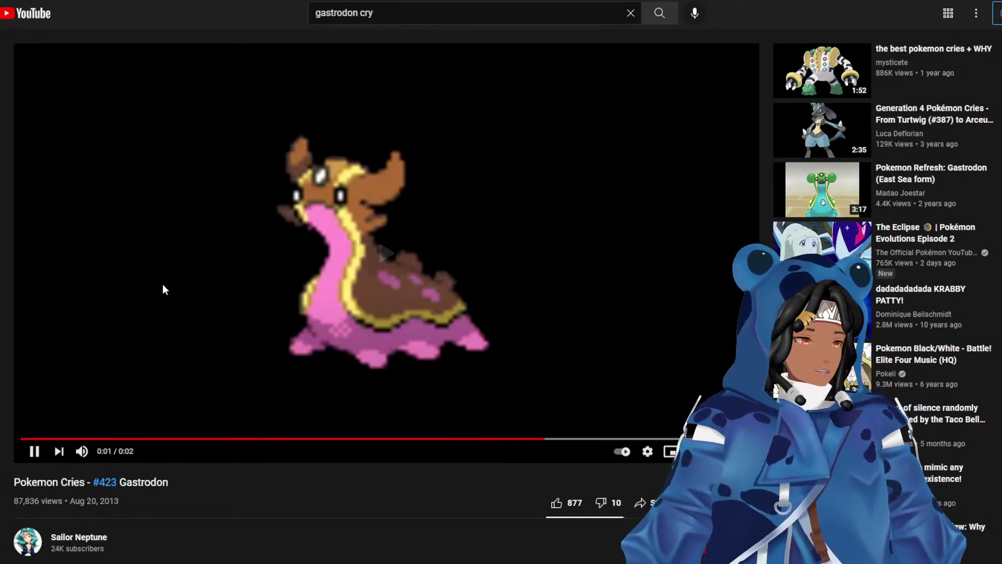
Search YouTube for "rampardos cry" and play the video "Pokemon Cries - Cranidos | Rampardos".
{"action": "left_click", "coordinate": [371, 11]}
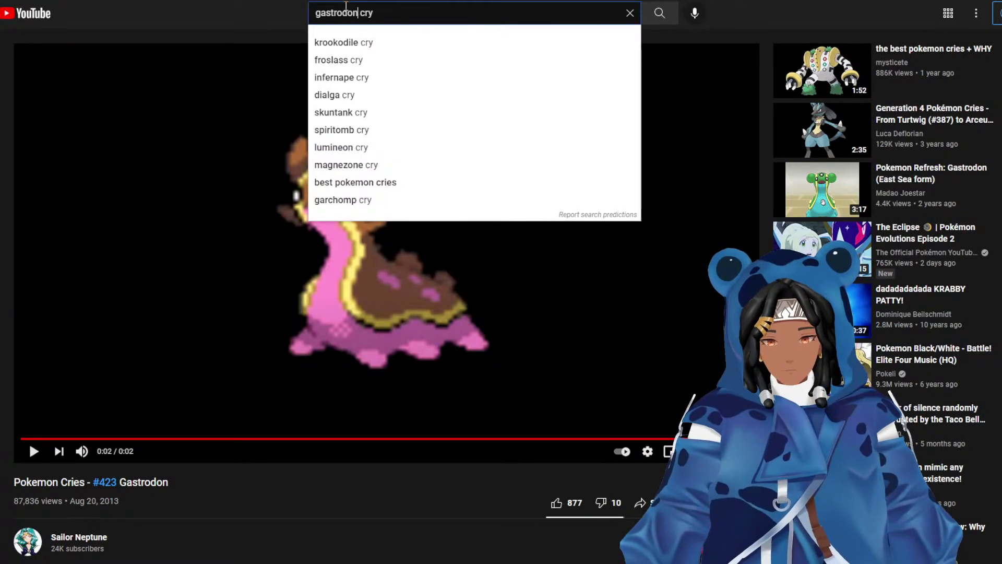
{"action": "double_click", "coordinate": [337, 12]}
{"action": "type", "text": "rampardos"}
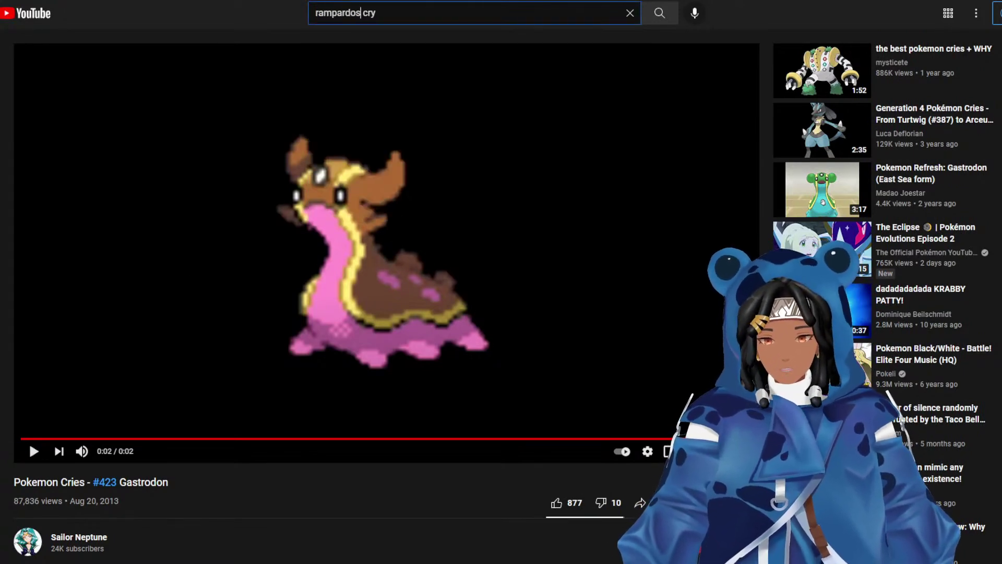
{"action": "key", "text": "Return"}
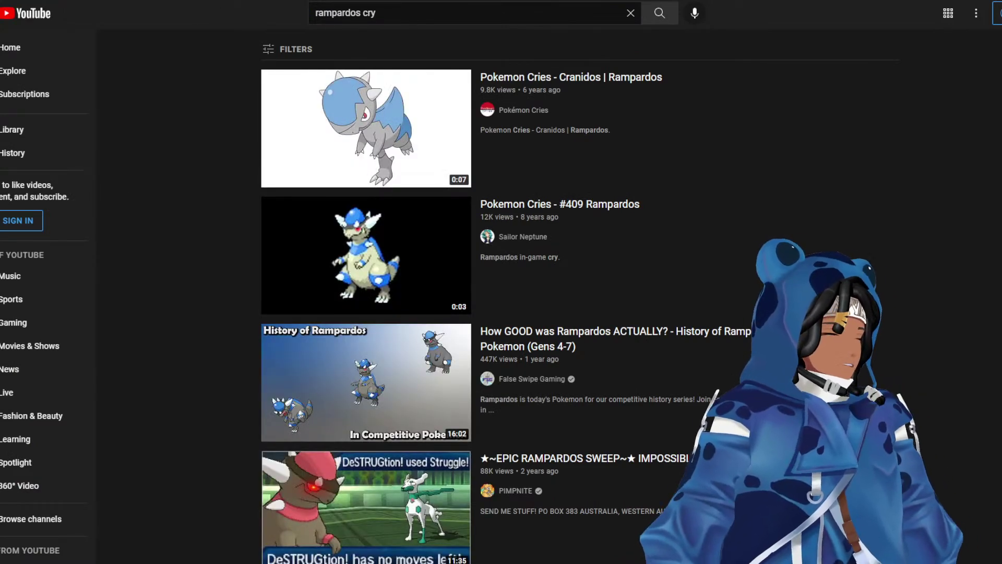
{"action": "left_click", "coordinate": [320, 137]}
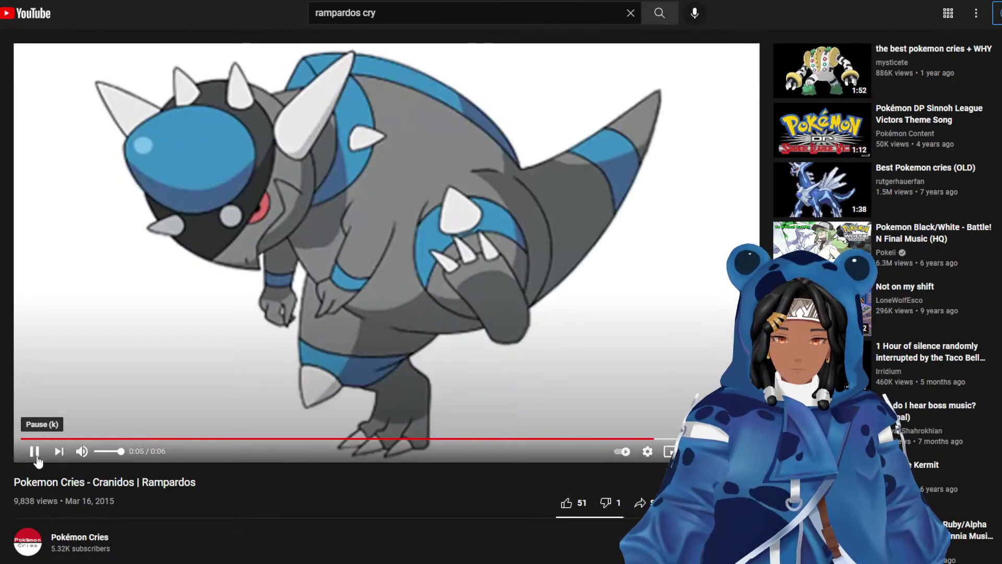
{"action": "left_click", "coordinate": [36, 453]}
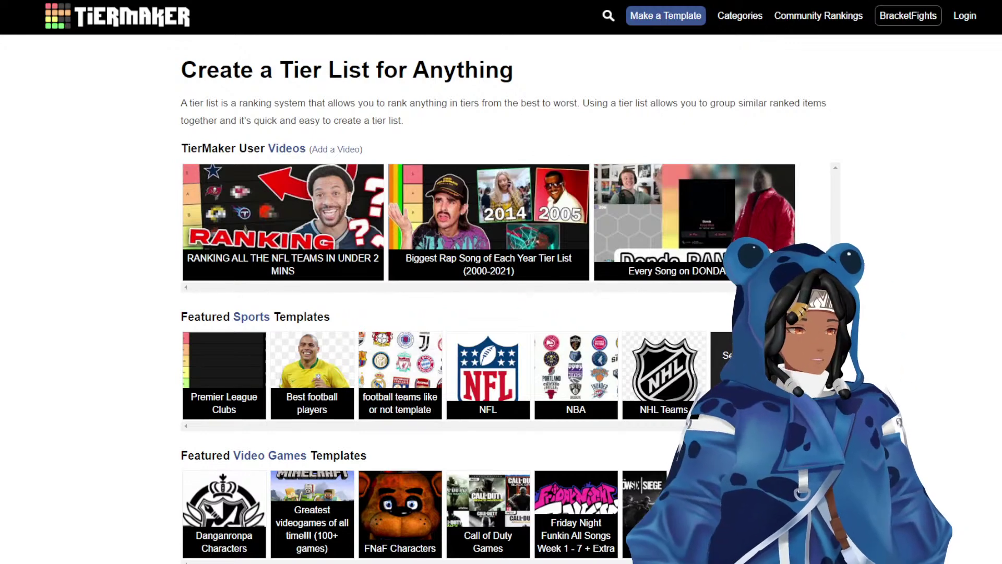
Switch to TierMaker, search for "pokemon unite" and open the "Pokemon Unite Tier List" template.
{"action": "left_click", "coordinate": [607, 15]}
{"action": "type", "text": "p"}
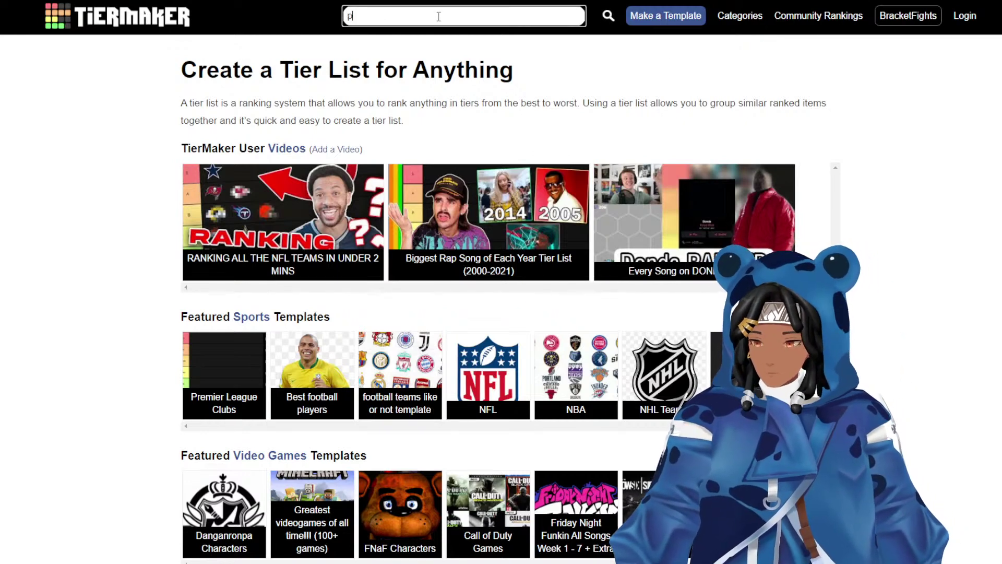
{"action": "type", "text": "okemon unite"}
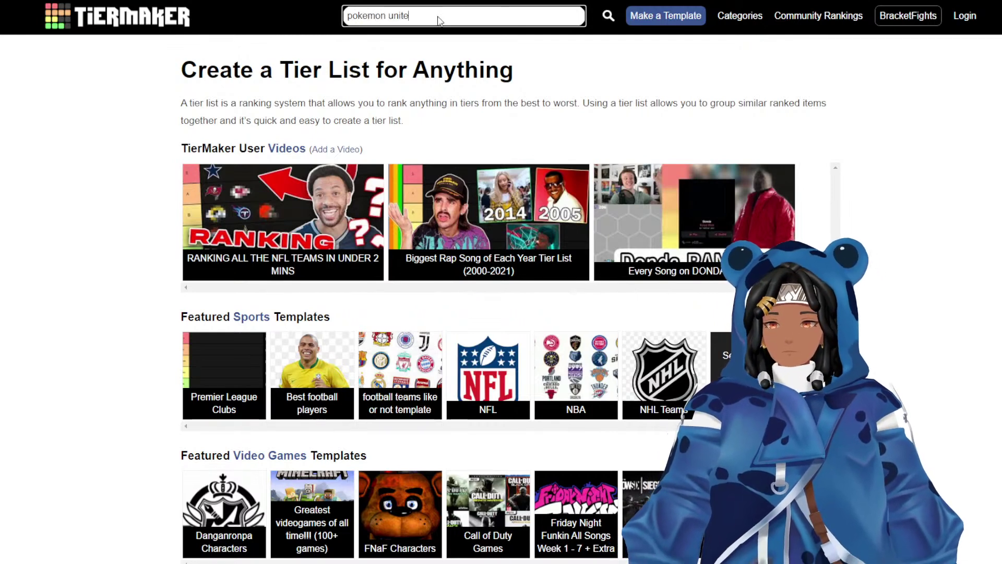
{"action": "key", "text": "Return"}
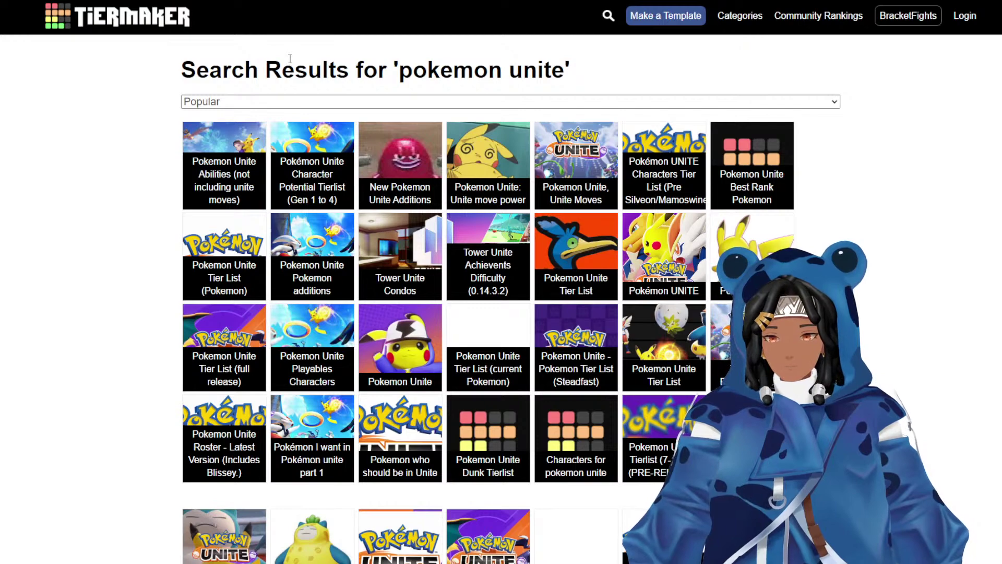
{"action": "left_click", "coordinate": [584, 250]}
Look over the template's description, its tier rows and the Pokémon images available for ranking.
{"action": "scroll", "coordinate": [458, 187], "scroll_direction": "down", "scroll_amount": 8}
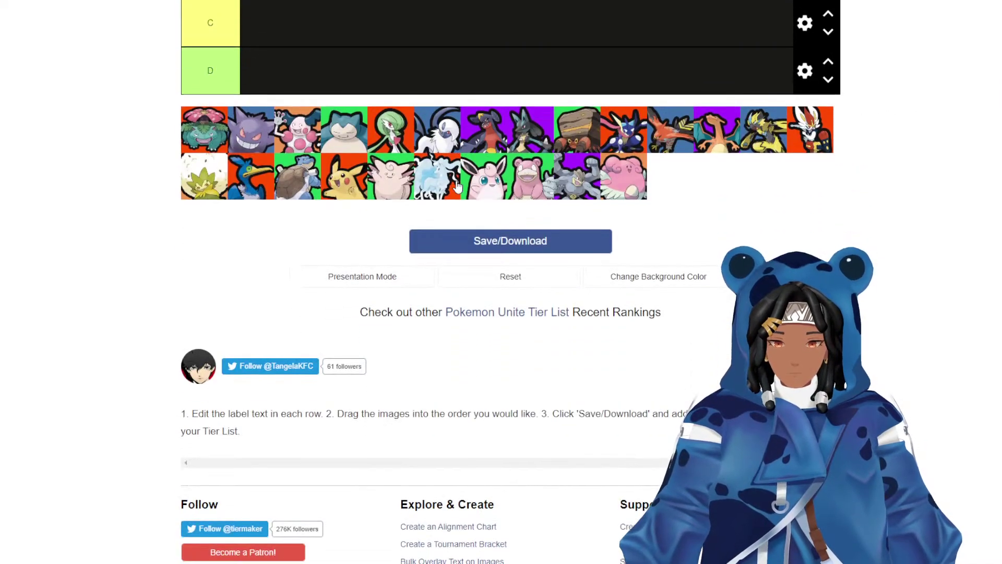
{"action": "scroll", "coordinate": [457, 186], "scroll_direction": "up", "scroll_amount": 1}
{"action": "scroll", "coordinate": [457, 187], "scroll_direction": "up", "scroll_amount": 1}
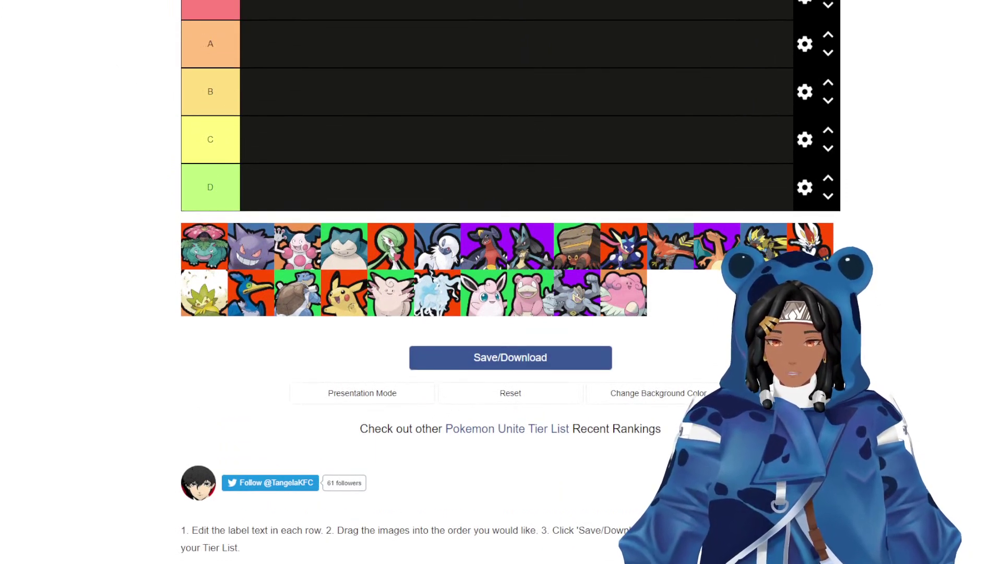
{"action": "scroll", "coordinate": [529, 238], "scroll_direction": "up", "scroll_amount": 2}
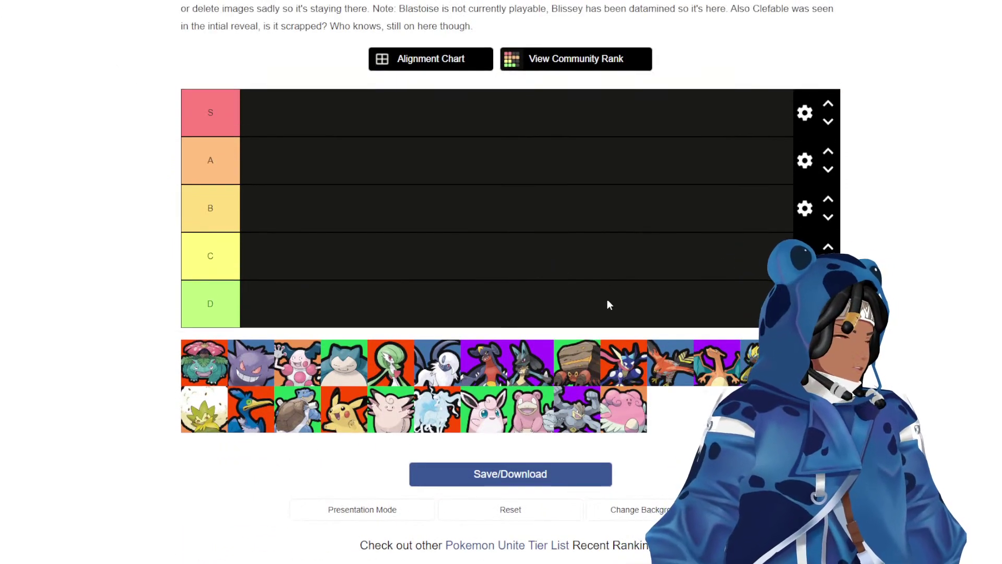
{"action": "scroll", "coordinate": [595, 398], "scroll_direction": "up", "scroll_amount": 3}
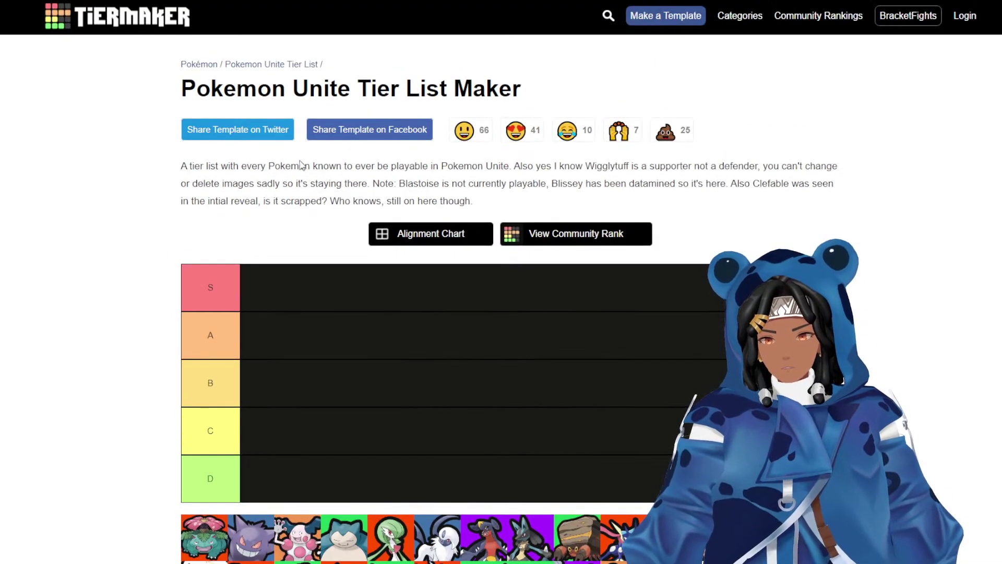
{"action": "scroll", "coordinate": [292, 209], "scroll_direction": "down", "scroll_amount": 2}
{"action": "left_click", "coordinate": [222, 173]}
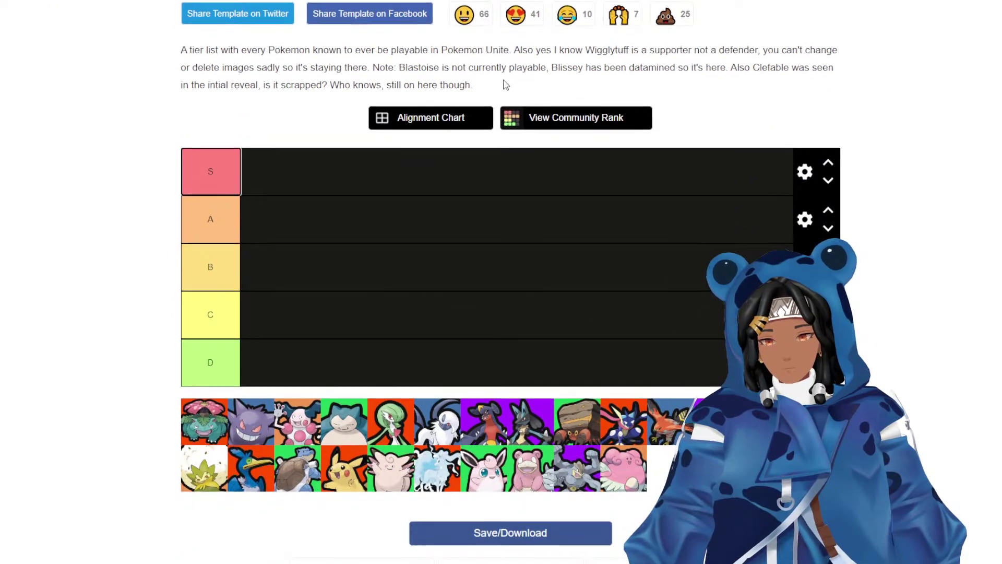
{"action": "scroll", "coordinate": [334, 84], "scroll_direction": "up", "scroll_amount": 2}
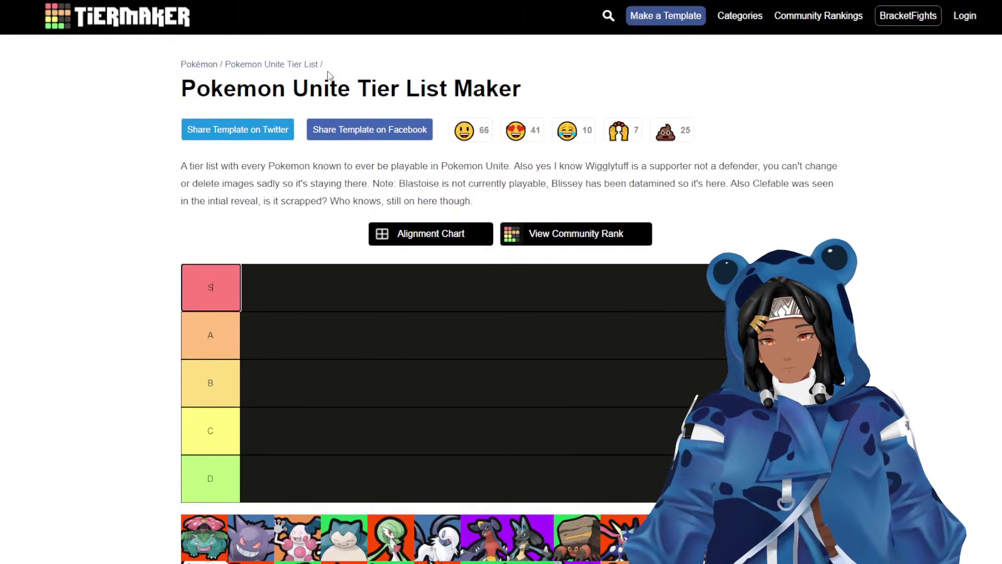
Change the page heading to "Pokemon Unite Fun Tier List Maker" by editing the page's HTML in the browser's developer tools.
{"action": "double_click", "coordinate": [369, 89]}
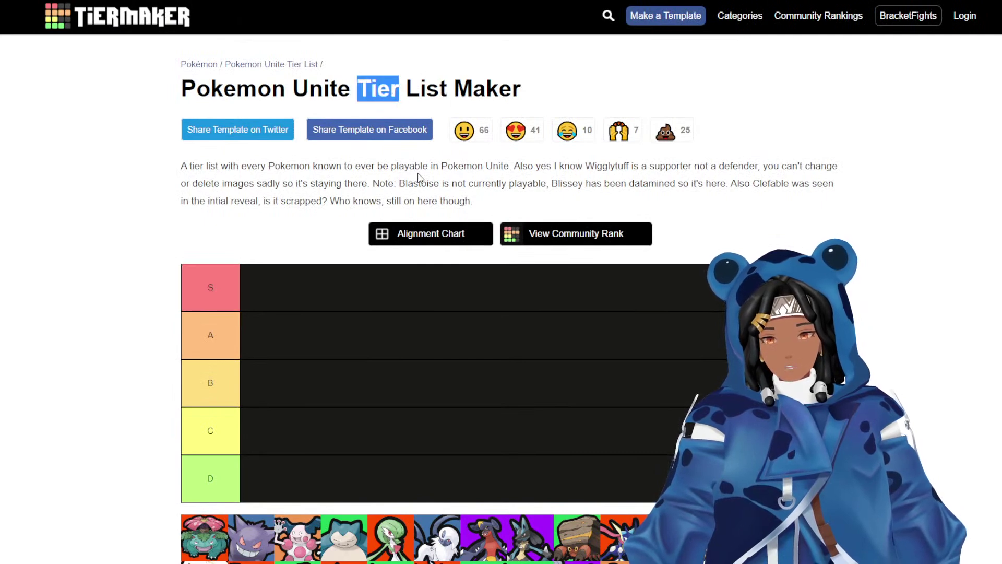
{"action": "key", "text": "ctrl+shift+i"}
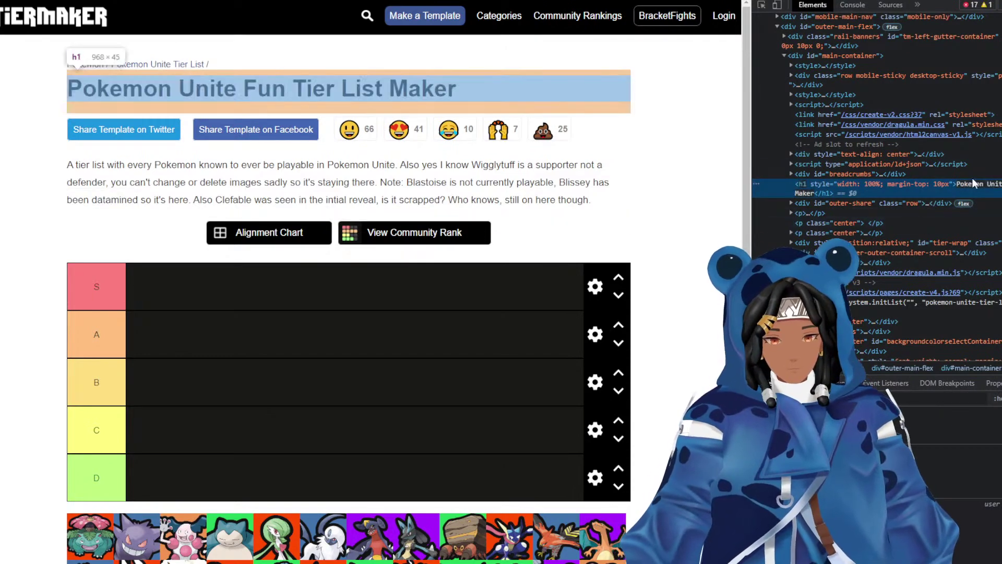
{"action": "key", "text": "F12"}
Place Venusaur, Mr. Mime, Snorlax and Gardevoir in tier S.
{"action": "scroll", "coordinate": [720, 214], "scroll_direction": "down", "scroll_amount": 3}
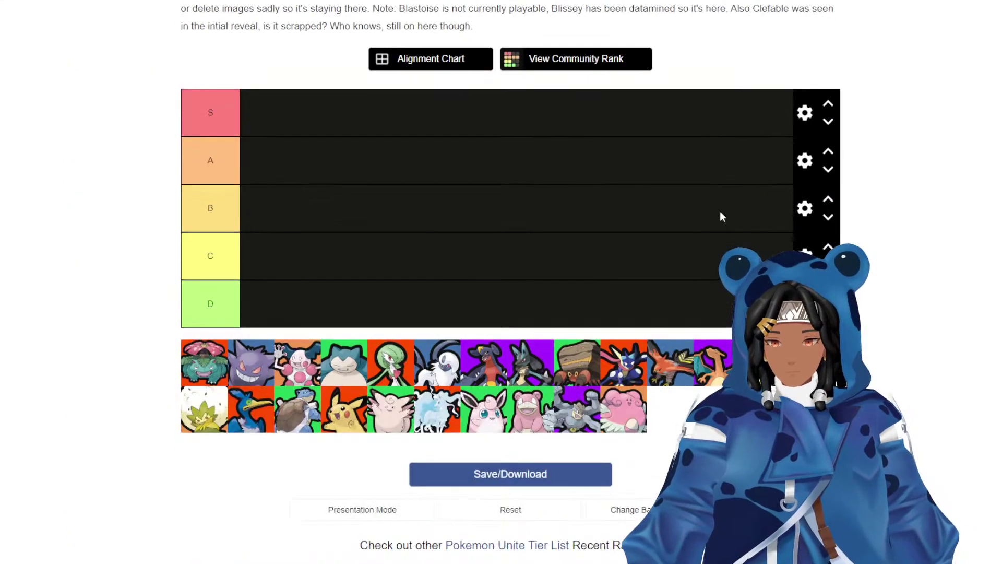
{"action": "scroll", "coordinate": [606, 231], "scroll_direction": "up", "scroll_amount": 2}
{"action": "scroll", "coordinate": [197, 222], "scroll_direction": "down", "scroll_amount": 1}
{"action": "left_click_drag", "start_coordinate": [201, 420], "coordinate": [264, 170]}
{"action": "left_click_drag", "start_coordinate": [253, 415], "coordinate": [404, 172]}
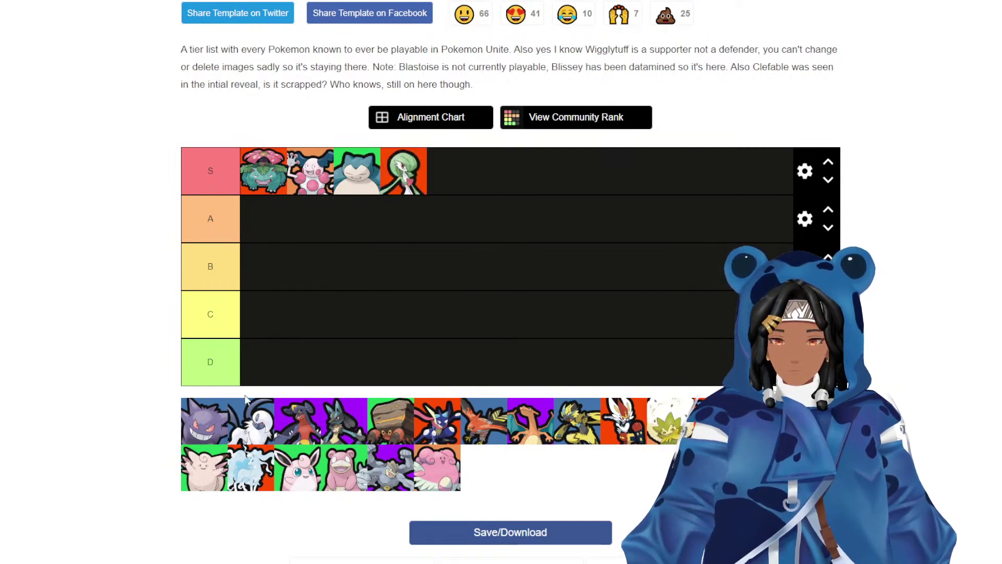
Rename tier D to "Not enough data" and place Absol in it.
{"action": "left_click", "coordinate": [219, 360]}
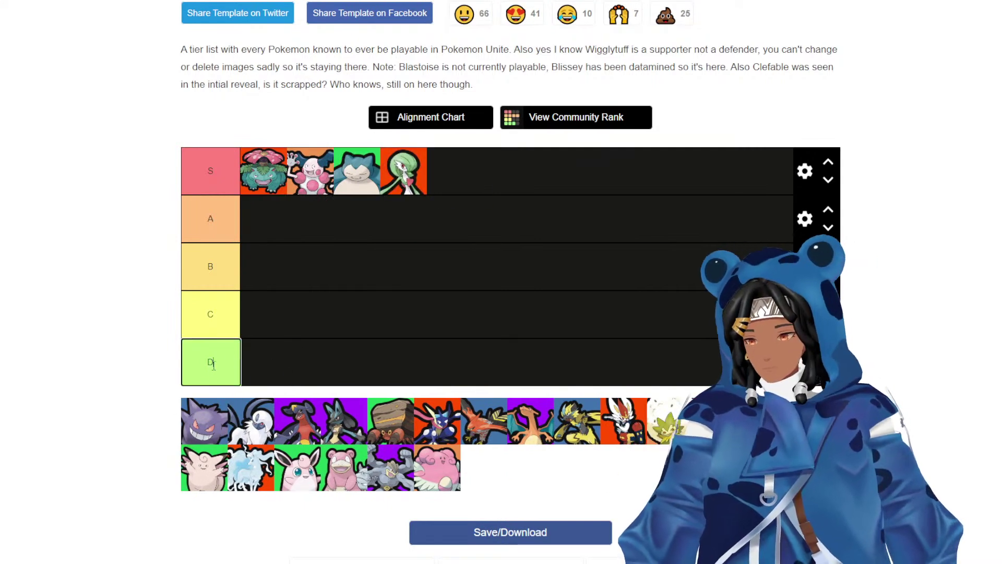
{"action": "type", "text": "Not eno"}
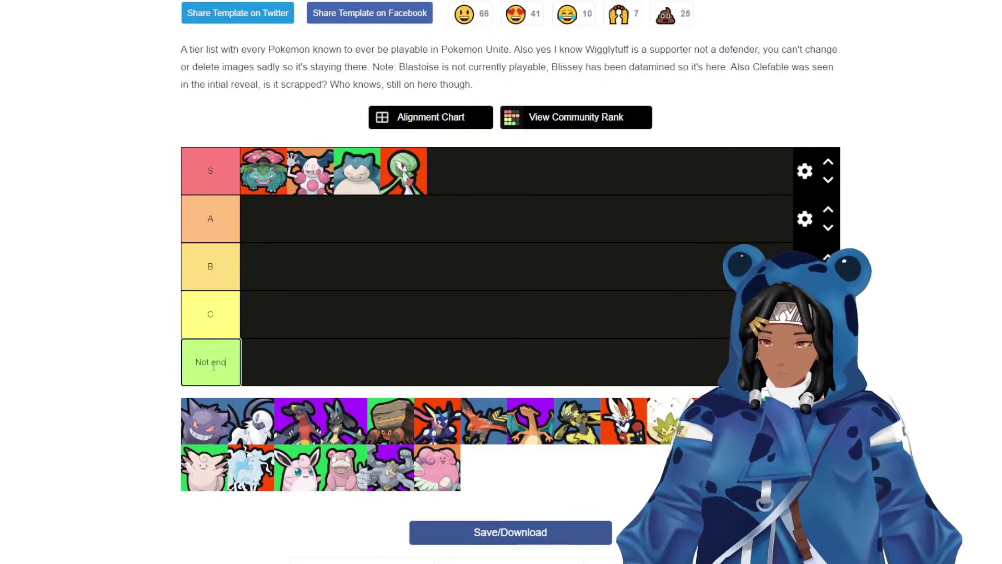
{"action": "type", "text": "ugh data"}
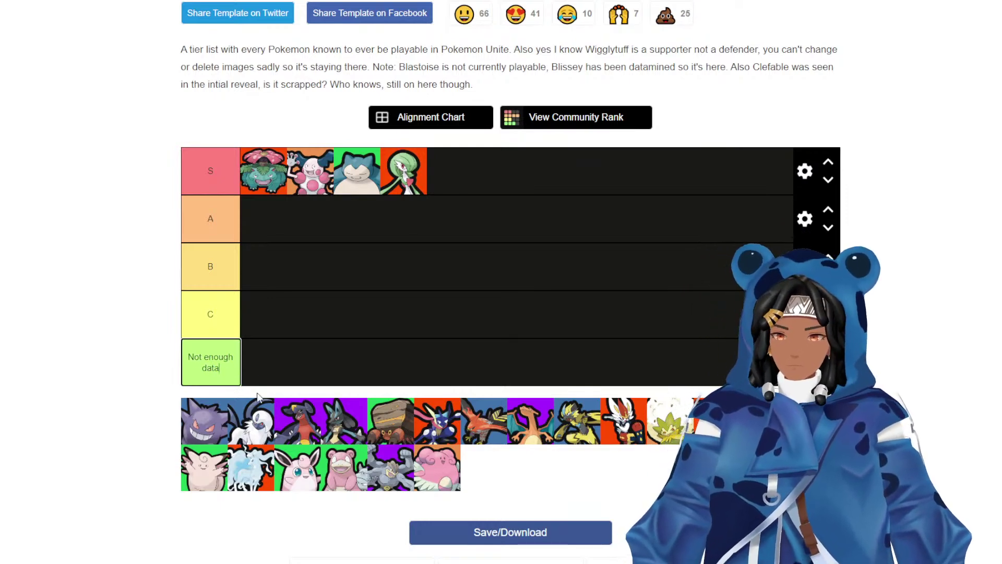
{"action": "left_click_drag", "start_coordinate": [257, 398], "coordinate": [293, 377]}
{"action": "scroll", "coordinate": [295, 377], "scroll_direction": "up", "scroll_amount": 3}
{"action": "scroll", "coordinate": [296, 396], "scroll_direction": "down", "scroll_amount": 1}
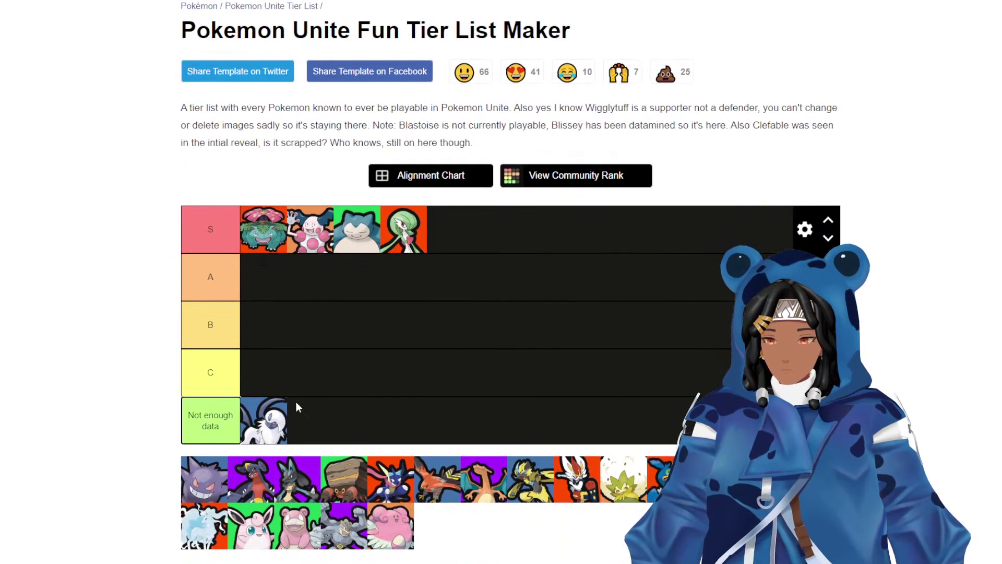
Place Garchomp and Lucario in tier B, with Crustle at the start and Greninja at the end of tier S.
{"action": "left_click_drag", "start_coordinate": [245, 472], "coordinate": [313, 333]}
{"action": "left_click_drag", "start_coordinate": [255, 476], "coordinate": [389, 347]}
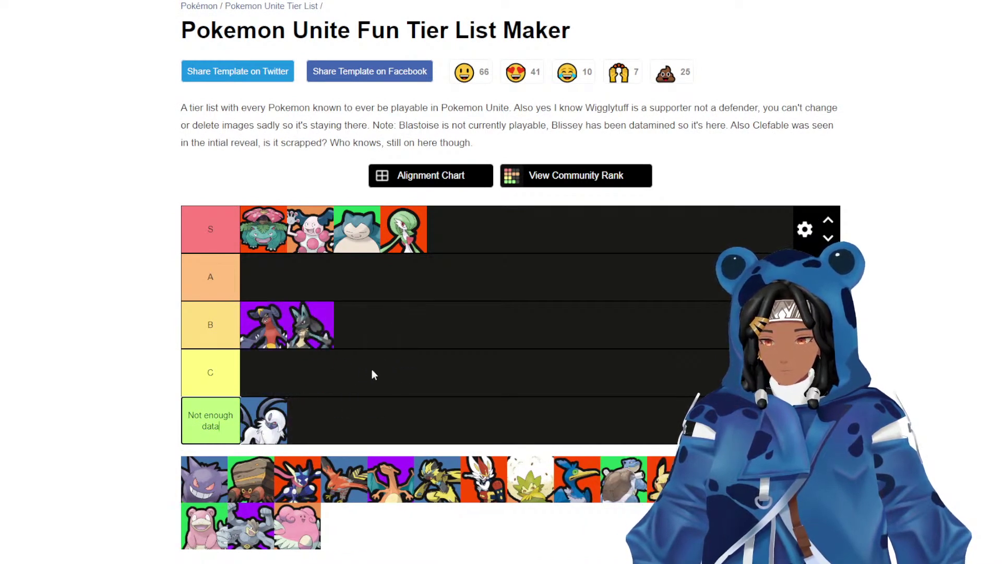
{"action": "left_click_drag", "start_coordinate": [254, 487], "coordinate": [253, 227]}
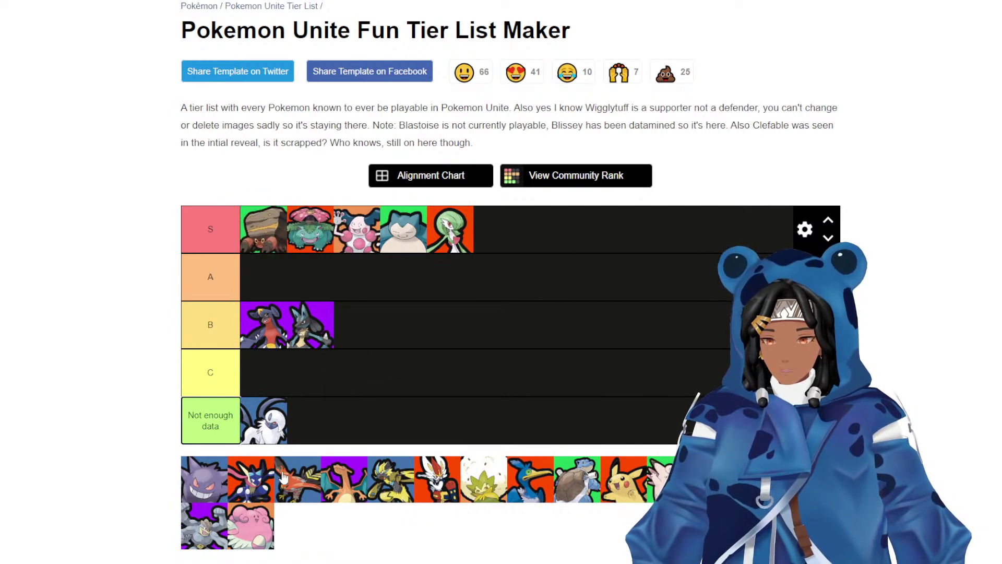
{"action": "left_click_drag", "start_coordinate": [252, 493], "coordinate": [601, 241]}
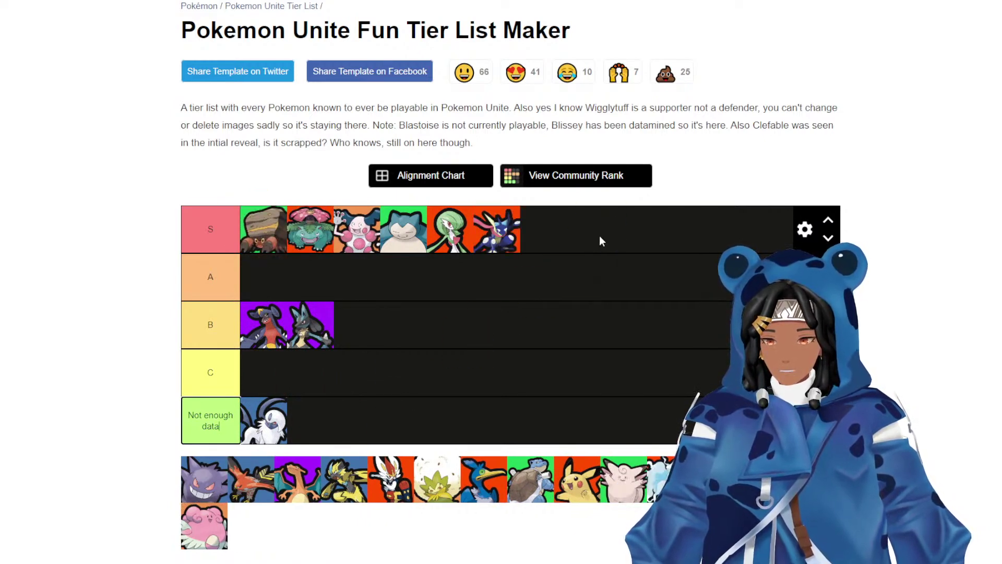
Rank Talonflame and Cinderace in tier A with Cinderace first, Gengar in tier B, and Charizard and Zeraora in tier S.
{"action": "left_click_drag", "start_coordinate": [239, 488], "coordinate": [343, 285]}
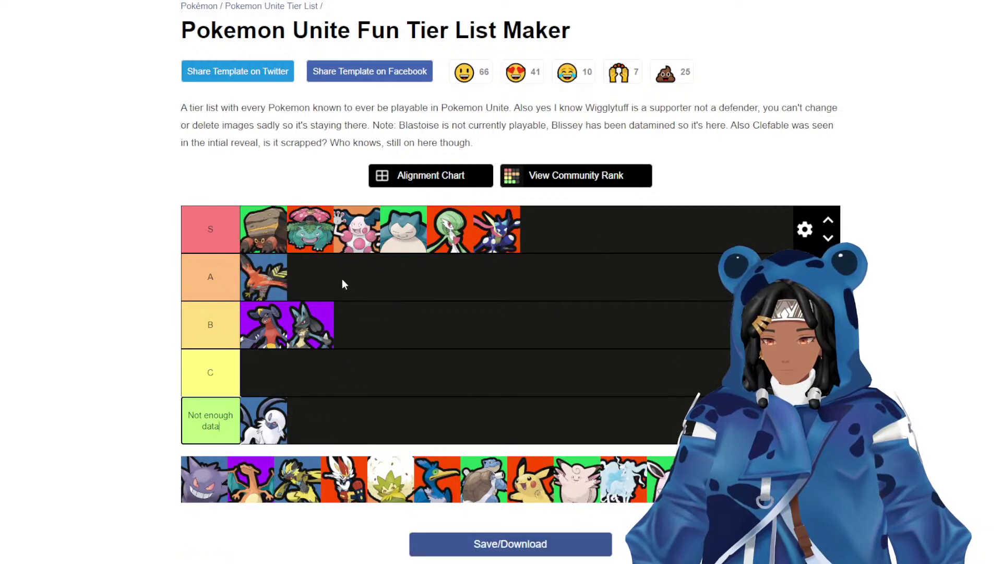
{"action": "left_click_drag", "start_coordinate": [226, 499], "coordinate": [389, 339]}
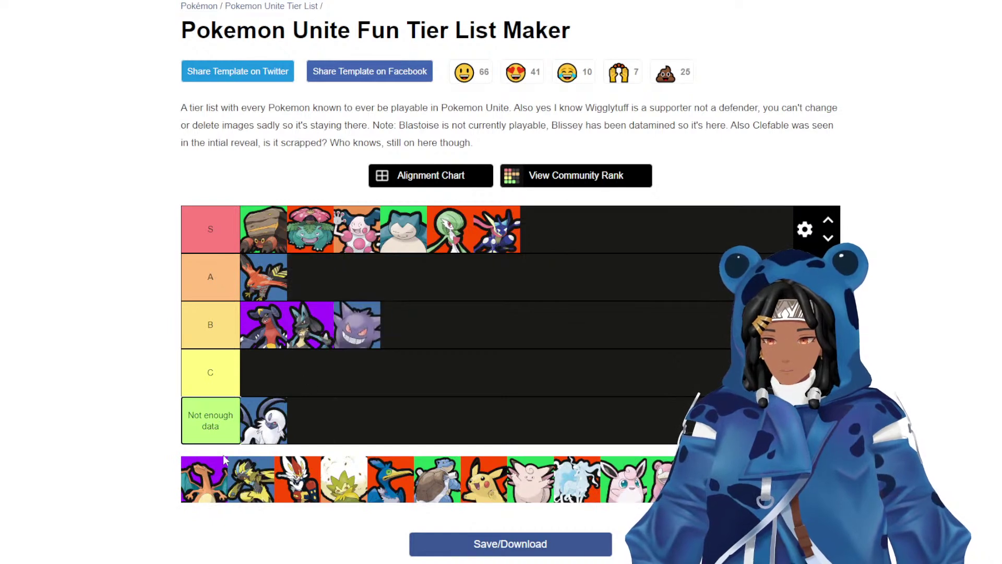
{"action": "left_click_drag", "start_coordinate": [207, 486], "coordinate": [592, 230]}
{"action": "left_click_drag", "start_coordinate": [203, 487], "coordinate": [250, 285]}
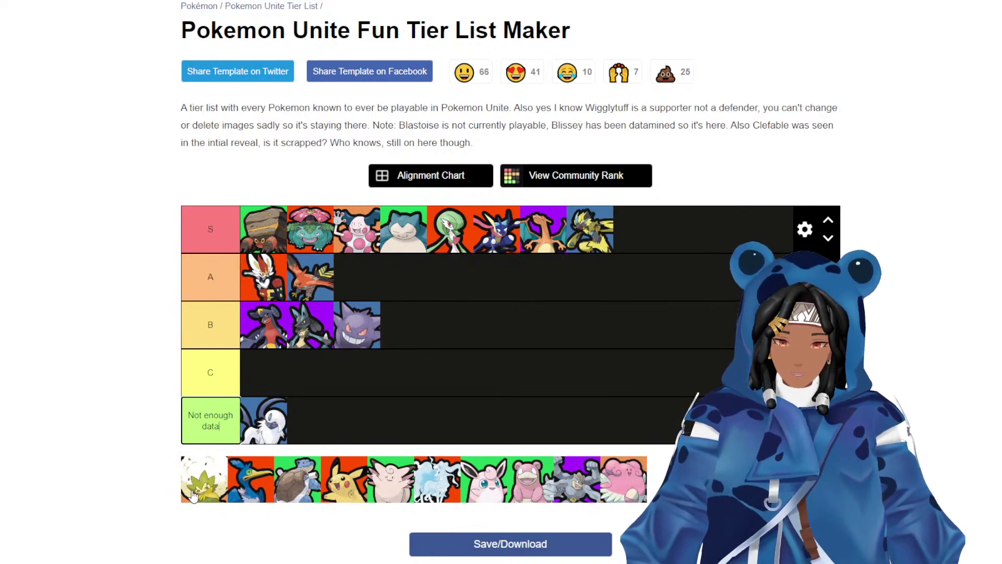
Add Eldegoss and Pikachu to tier A, and insert Cramorant and Blastoise after Venusaur in tier S.
{"action": "left_click_drag", "start_coordinate": [178, 495], "coordinate": [449, 268]}
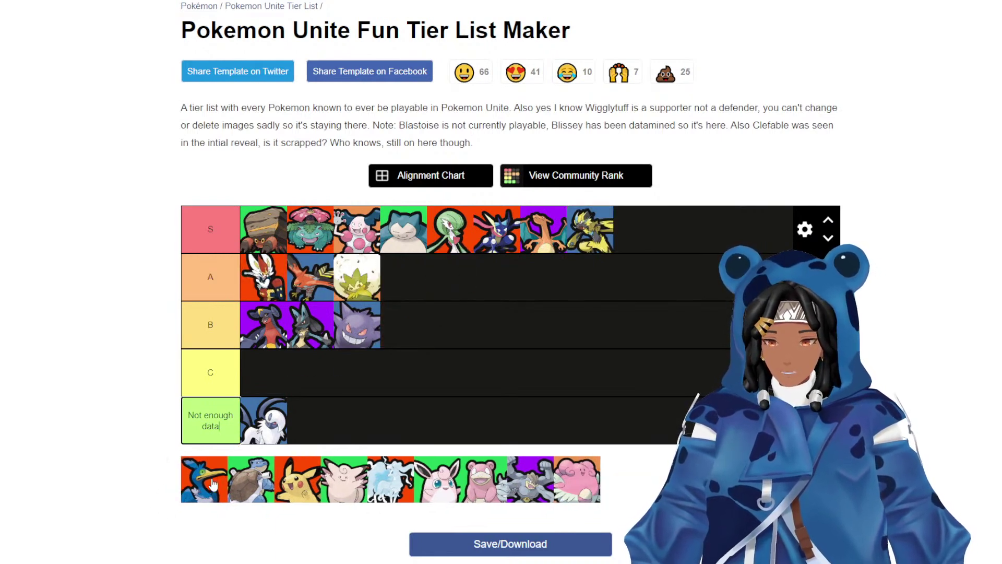
{"action": "left_click_drag", "start_coordinate": [213, 485], "coordinate": [355, 232]}
{"action": "left_click_drag", "start_coordinate": [202, 490], "coordinate": [281, 294]}
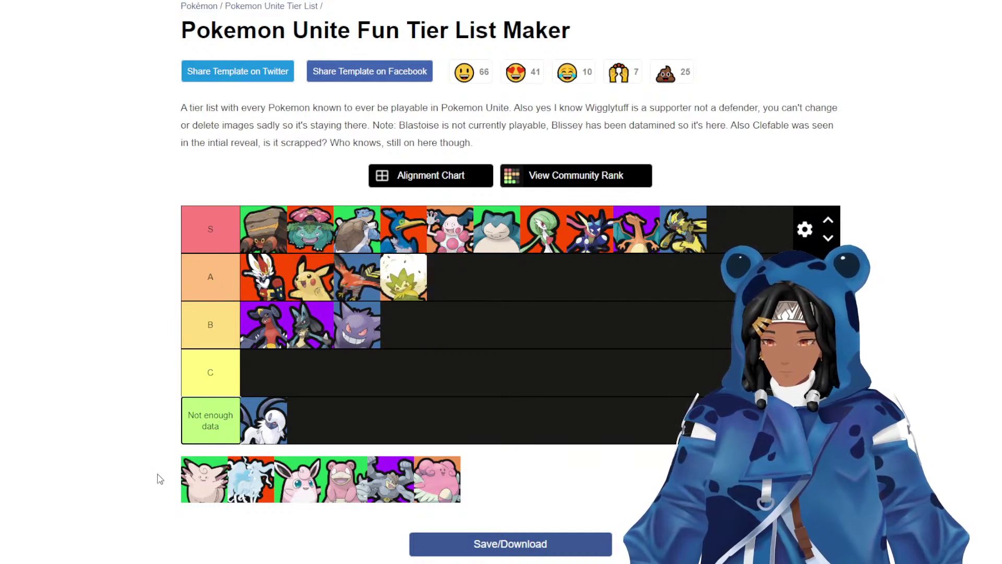
Rank Alolan Ninetales in tier B, Blissey in tier A, and Wigglytuff, Machamp and Slowbro in tier S.
{"action": "left_click_drag", "start_coordinate": [253, 487], "coordinate": [250, 326]}
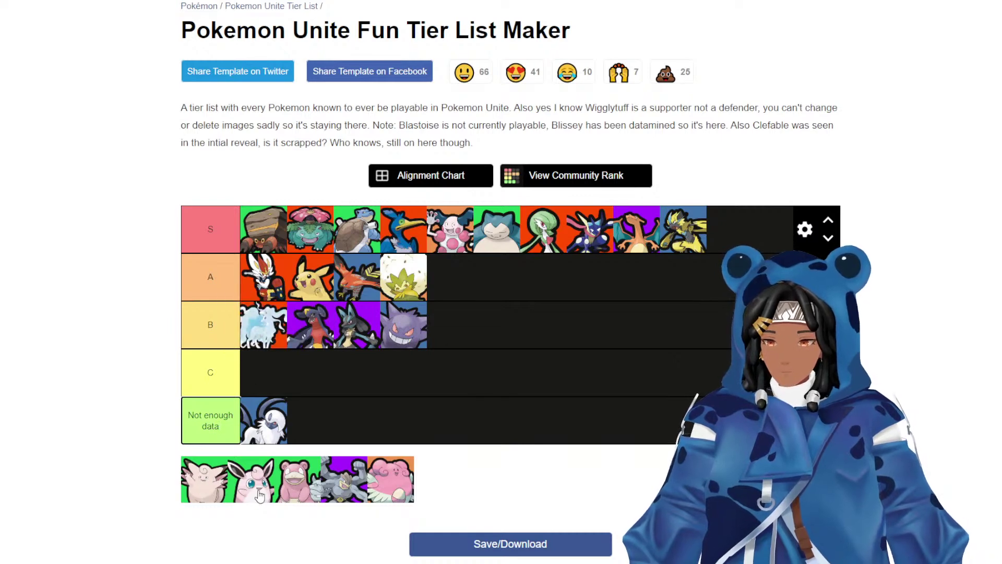
{"action": "left_click_drag", "start_coordinate": [259, 494], "coordinate": [350, 228]}
{"action": "left_click_drag", "start_coordinate": [345, 494], "coordinate": [407, 277]}
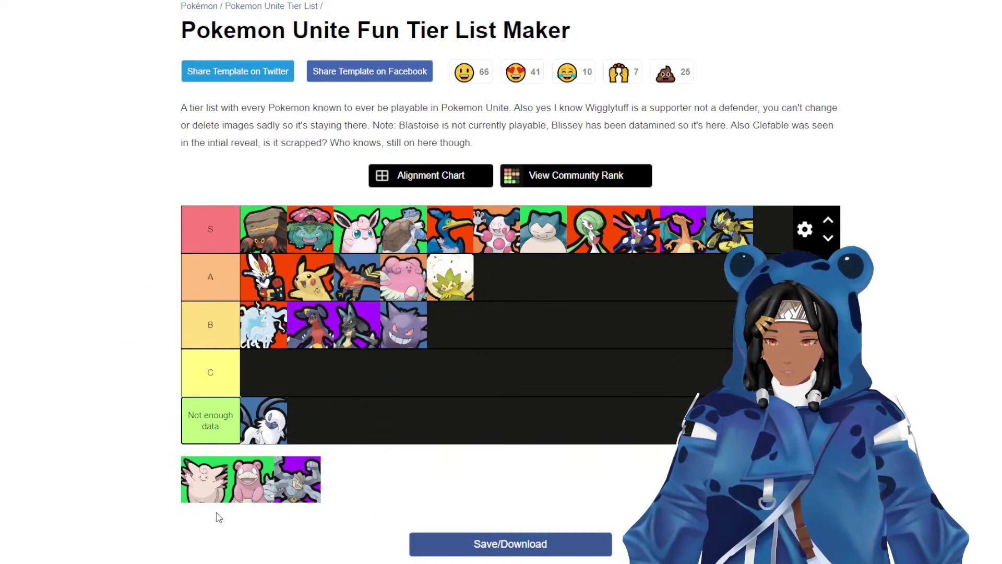
{"action": "left_click_drag", "start_coordinate": [241, 490], "coordinate": [347, 204]}
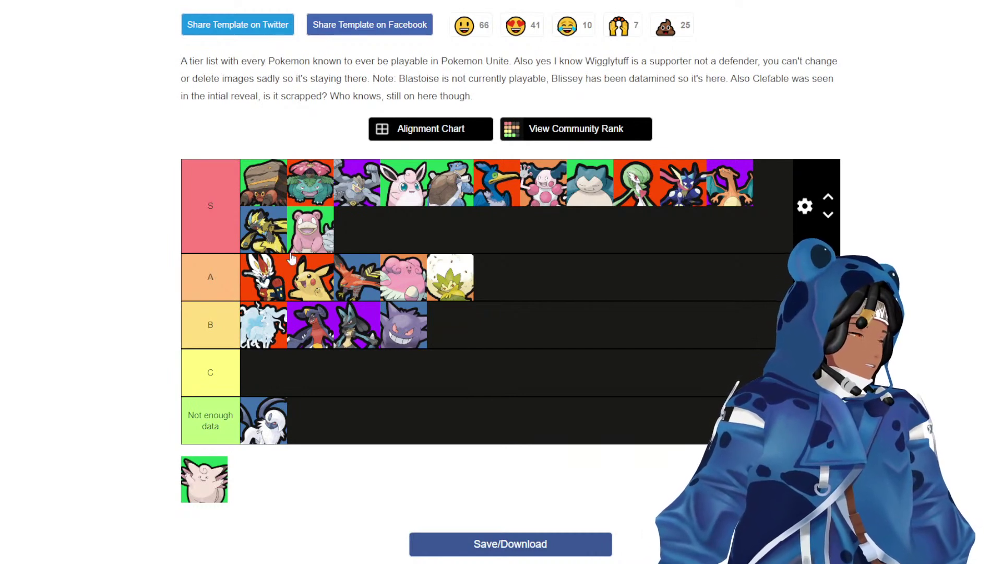
{"action": "scroll", "coordinate": [291, 258], "scroll_direction": "up", "scroll_amount": 2}
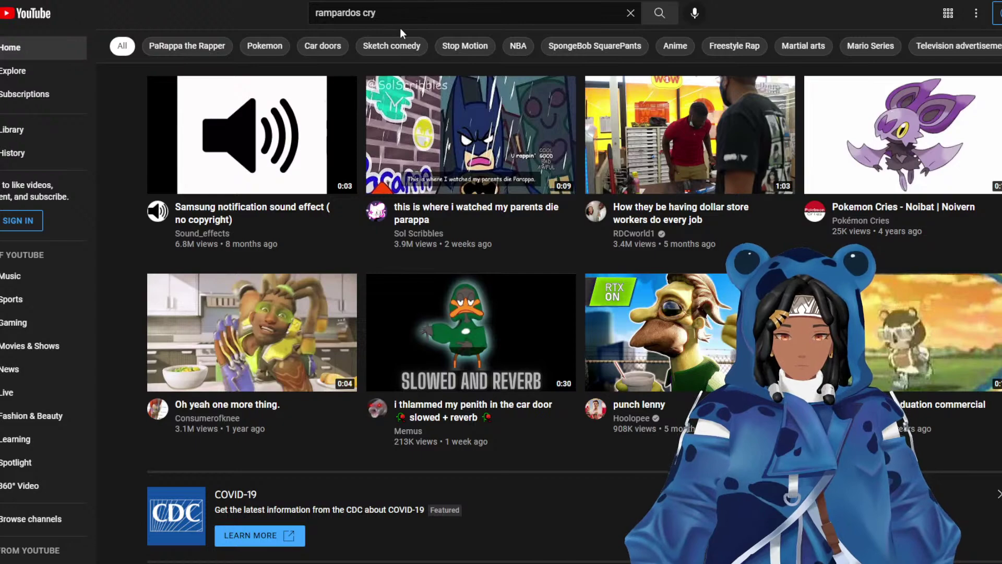
On YouTube, browse the home feed and play the slowed + reverb version of "i thlammed my penith in the car door".
{"action": "scroll", "coordinate": [470, 298], "scroll_direction": "down", "scroll_amount": 7}
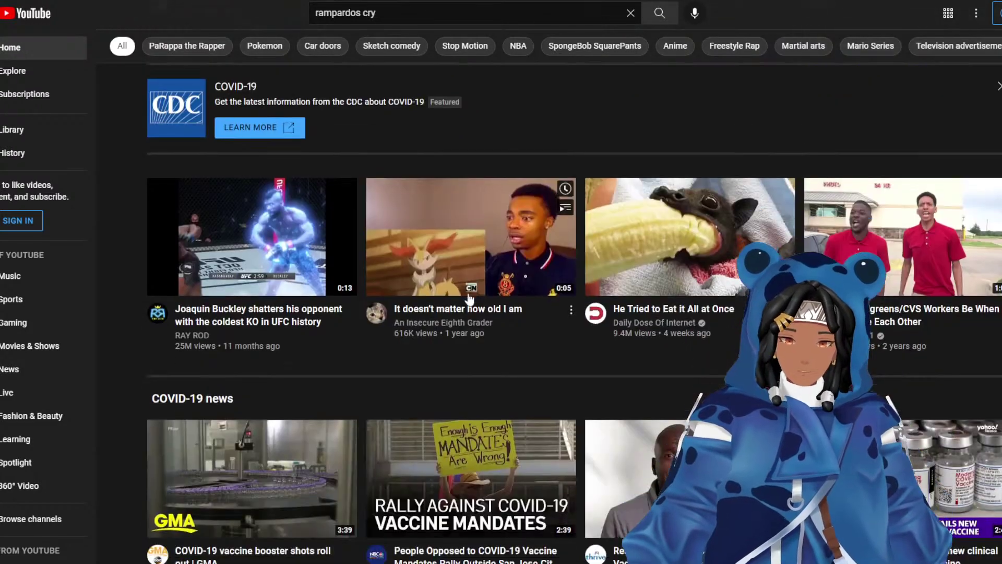
{"action": "scroll", "coordinate": [468, 298], "scroll_direction": "up", "scroll_amount": 4}
{"action": "left_click", "coordinate": [437, 194]}
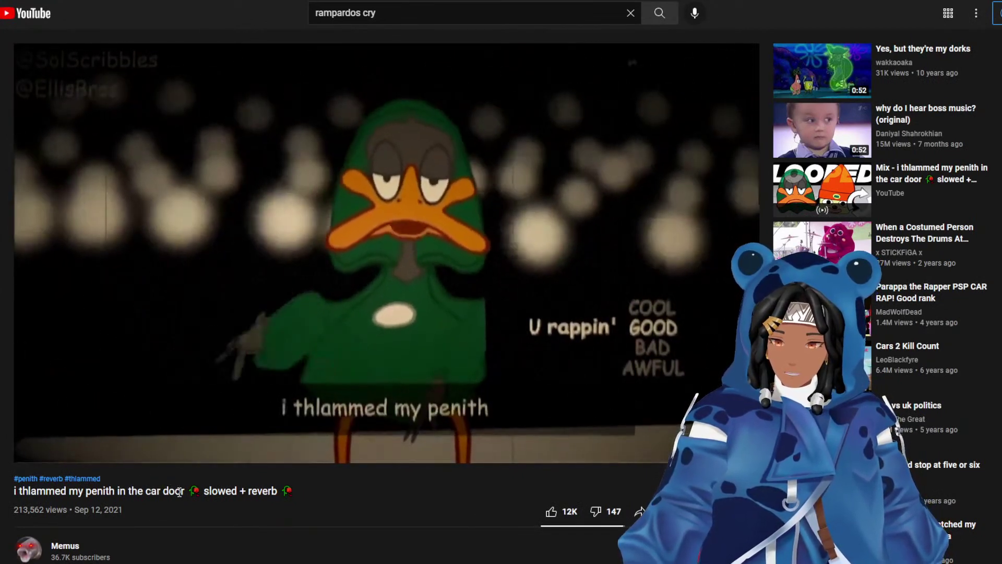
Search using the video's copied title "i thlammed my penith in the car door" and play the Sol Scribbles original.
{"action": "left_click_drag", "start_coordinate": [180, 491], "coordinate": [14, 499]}
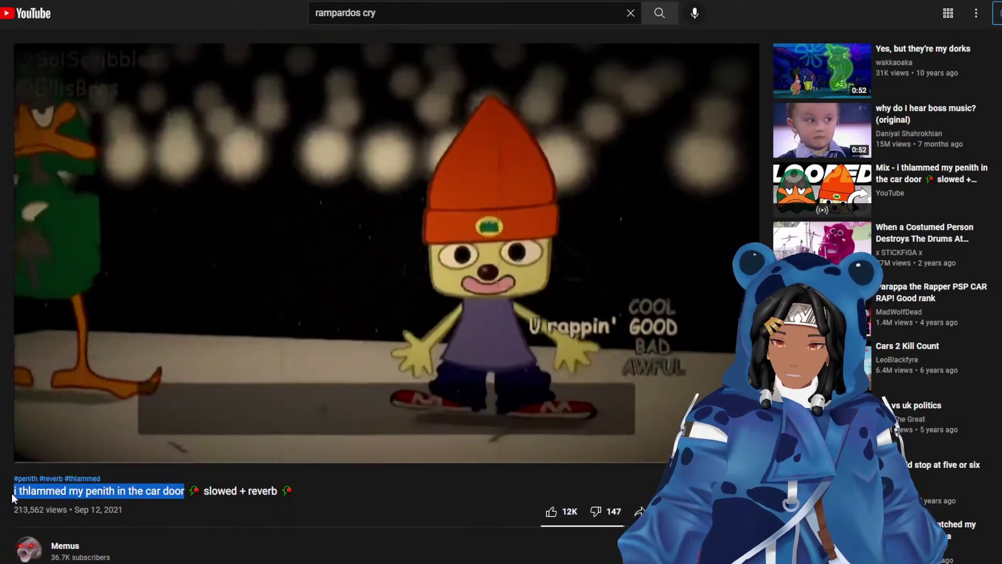
{"action": "key", "text": "ctrl+c"}
{"action": "left_click", "coordinate": [449, 14]}
{"action": "key", "text": "ctrl+a"}
{"action": "key", "text": "ctrl+v"}
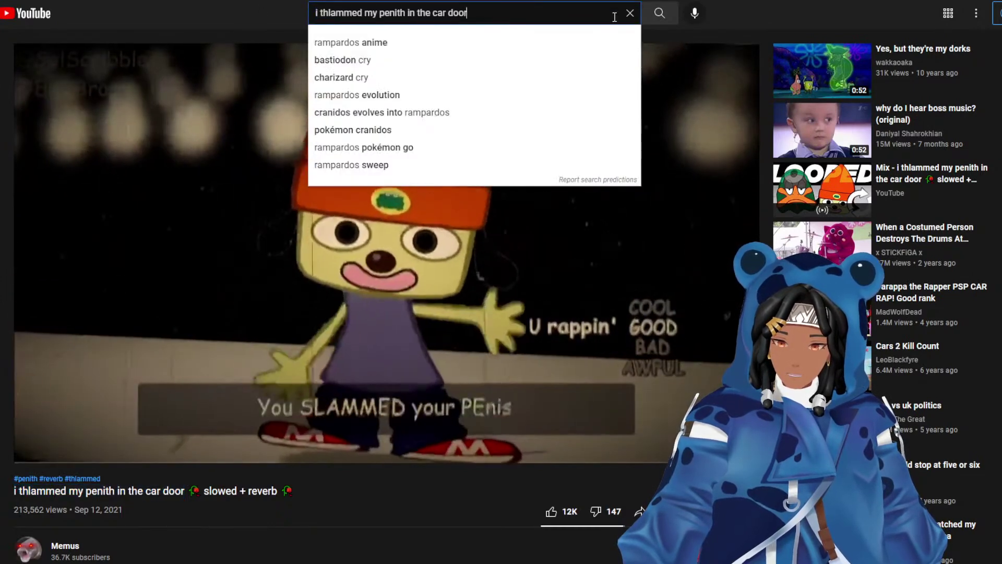
{"action": "left_click", "coordinate": [659, 13]}
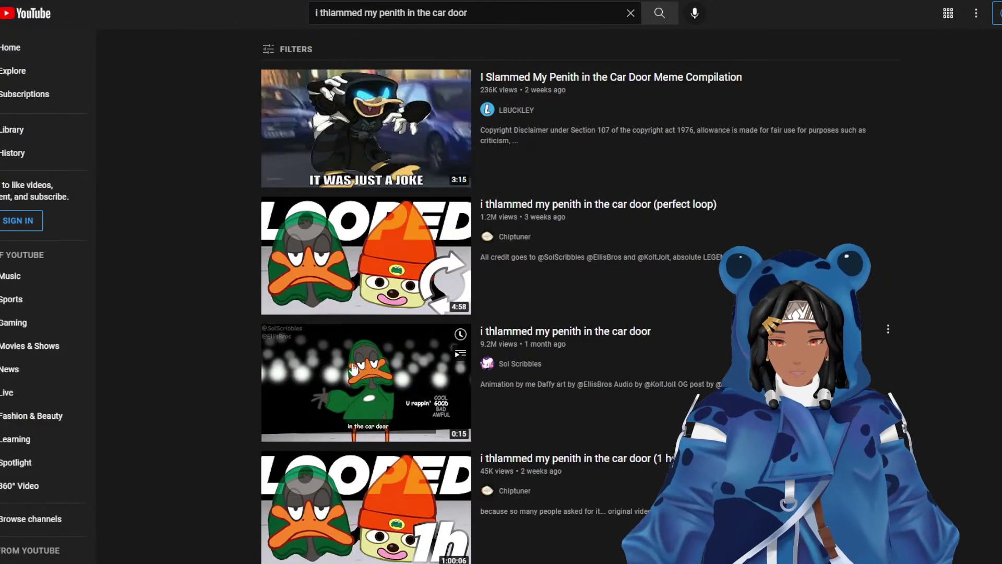
{"action": "left_click", "coordinate": [363, 379]}
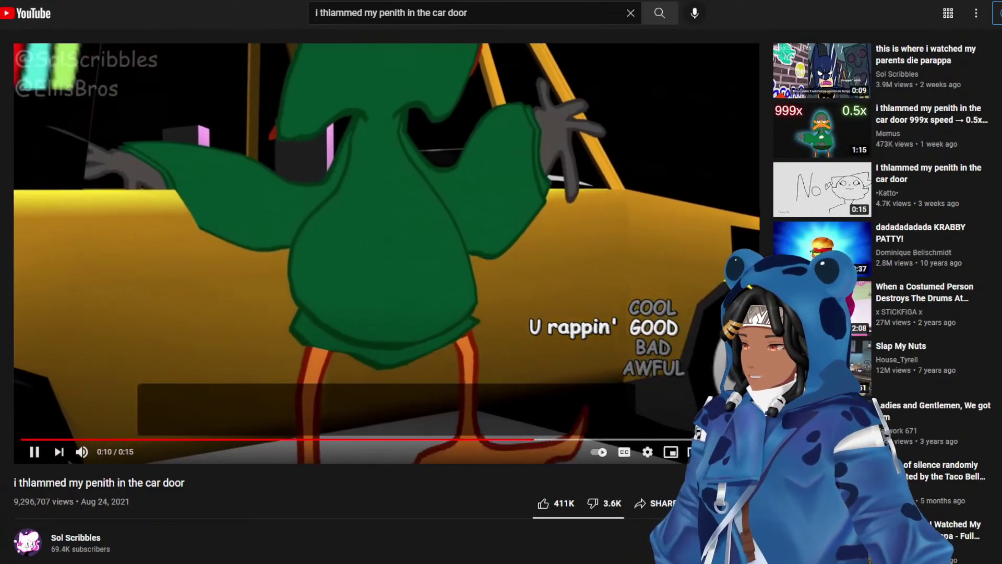
{"action": "key", "text": "space"}
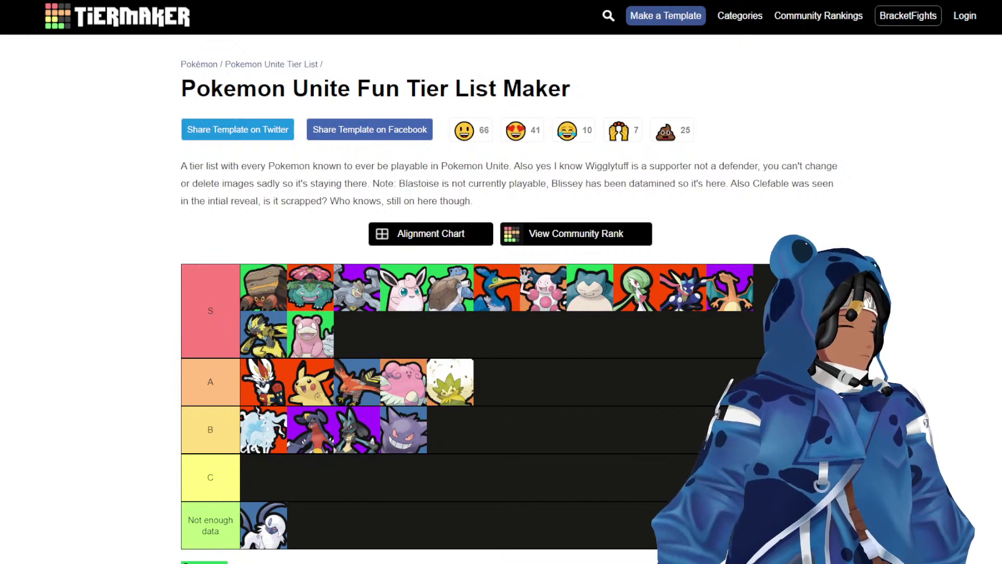
Switch to TierMaker, review the Pokemon Unite Fun tier list and go to the site's home page.
{"action": "scroll", "coordinate": [501, 313], "scroll_direction": "down", "scroll_amount": 3}
{"action": "scroll", "coordinate": [501, 313], "scroll_direction": "up", "scroll_amount": 3}
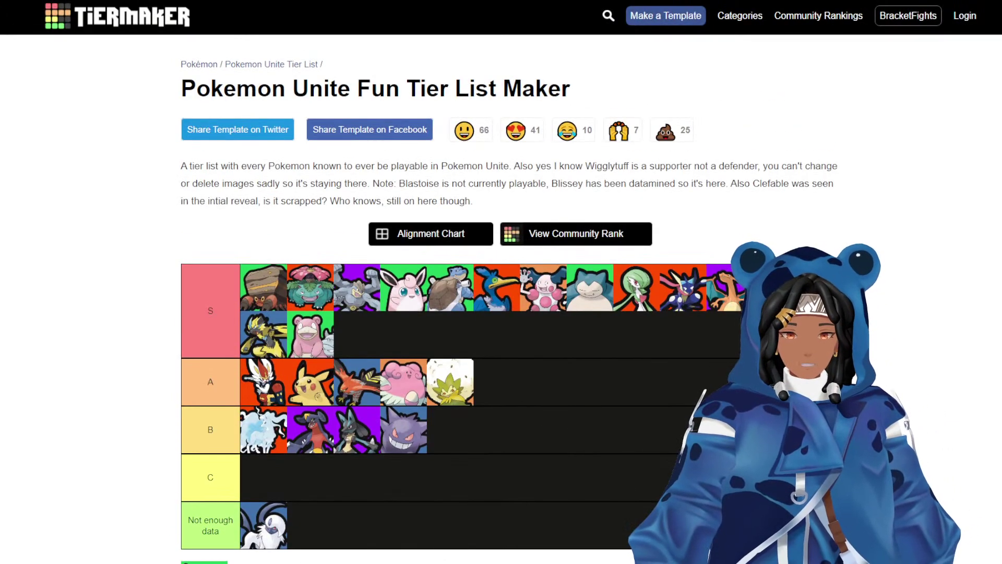
{"action": "scroll", "coordinate": [501, 313], "scroll_direction": "down", "scroll_amount": 2}
{"action": "scroll", "coordinate": [500, 313], "scroll_direction": "up", "scroll_amount": 1}
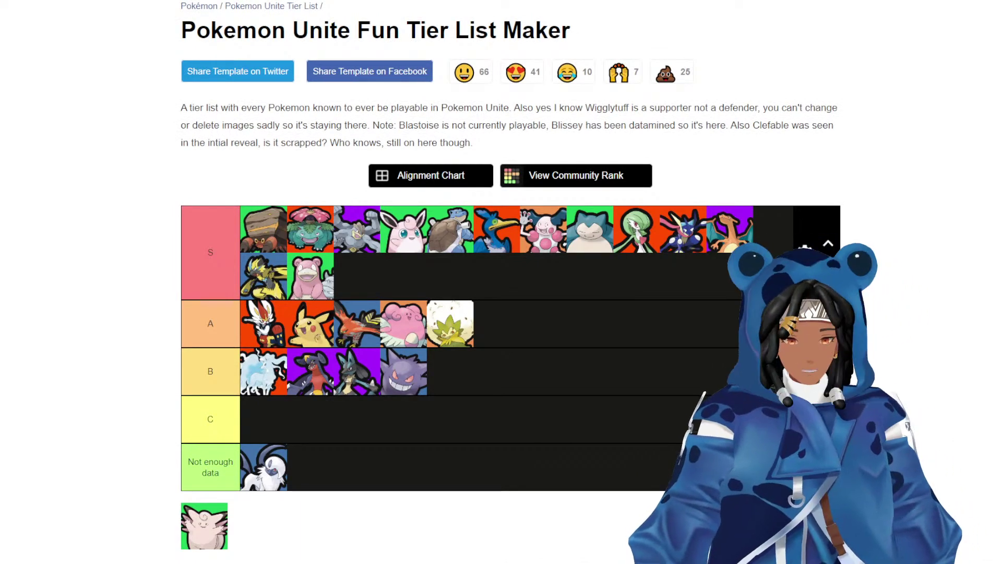
{"action": "scroll", "coordinate": [120, 14], "scroll_direction": "up", "scroll_amount": 1}
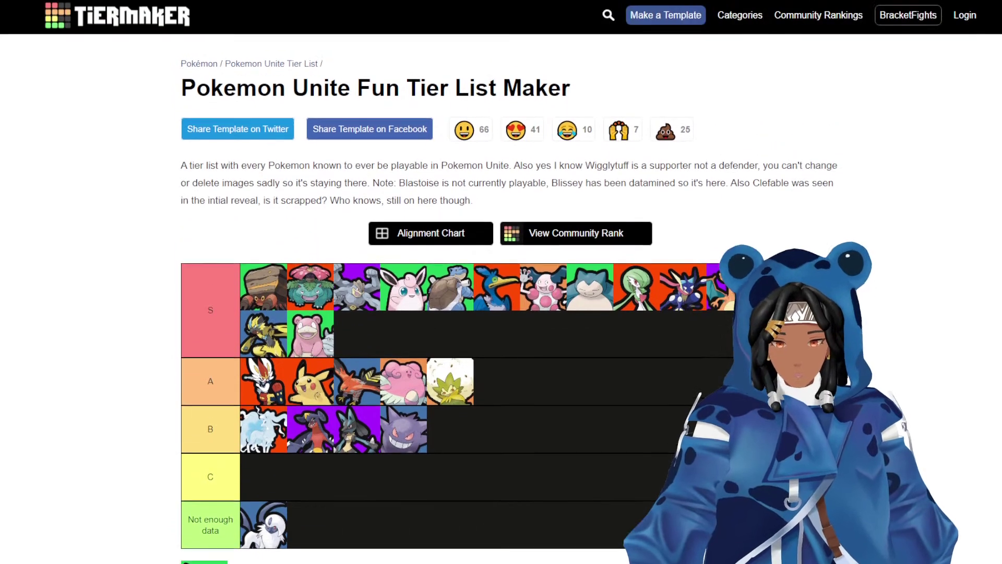
{"action": "left_click", "coordinate": [120, 15]}
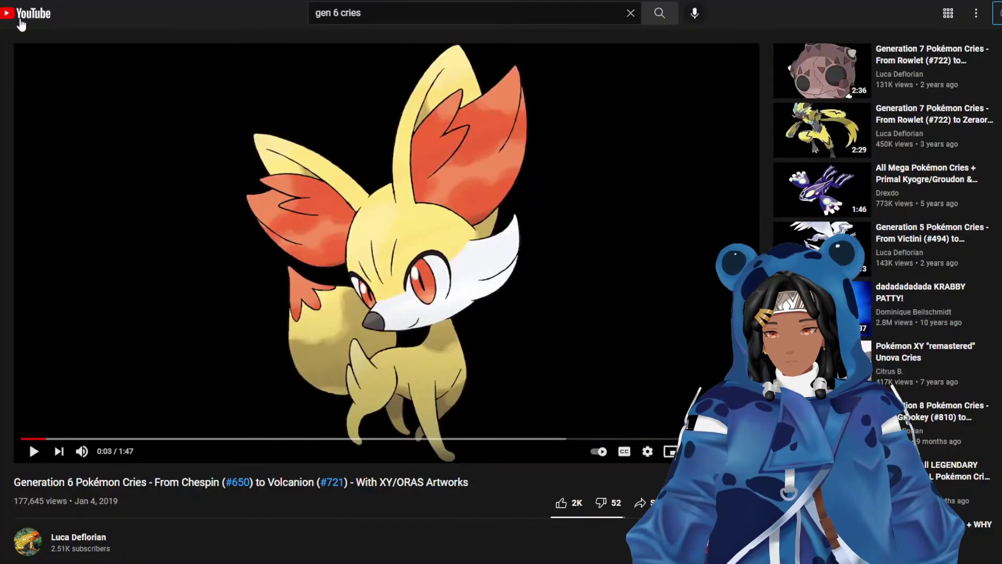
On YouTube, search for "this is where i watched my parents die parappa" and play the Sol Scribbles video.
{"action": "left_click", "coordinate": [22, 14]}
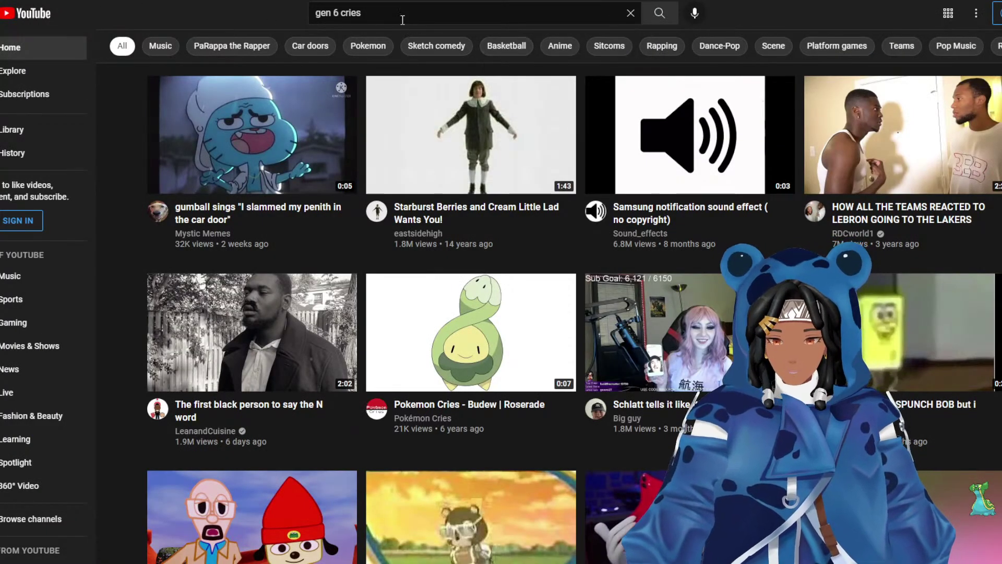
{"action": "left_click_drag", "start_coordinate": [391, 14], "coordinate": [298, 14]}
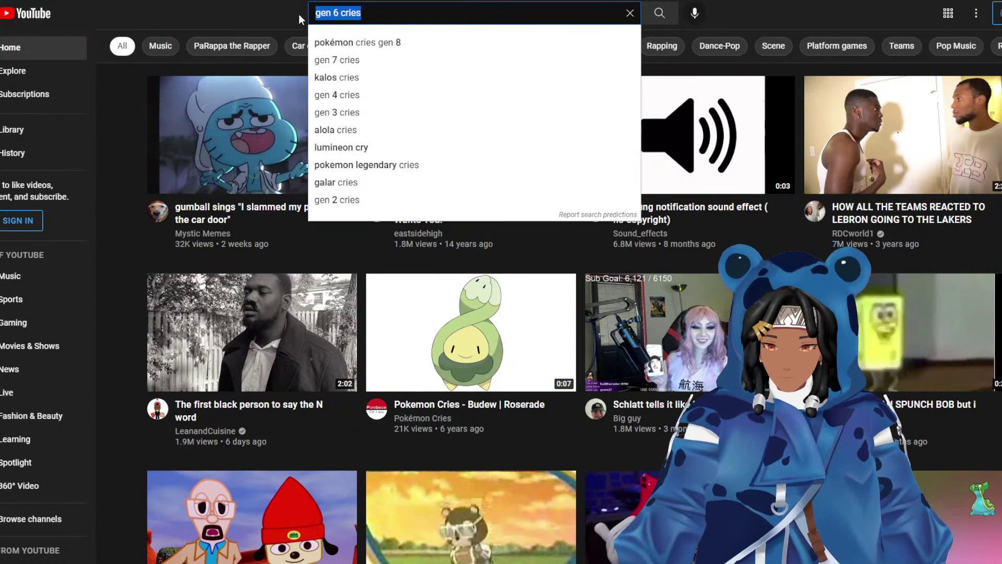
{"action": "type", "text": "this is wh"}
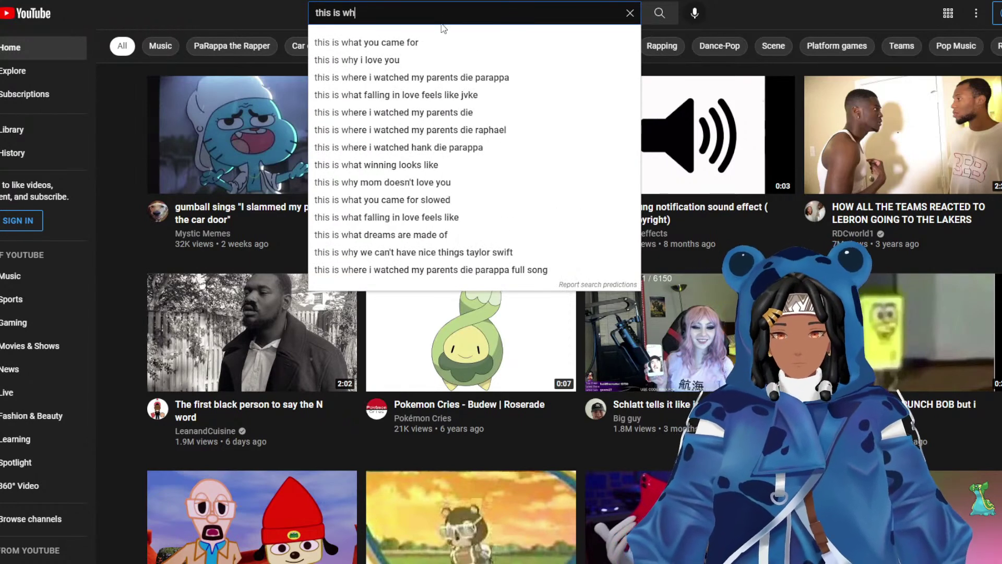
{"action": "left_click", "coordinate": [431, 76]}
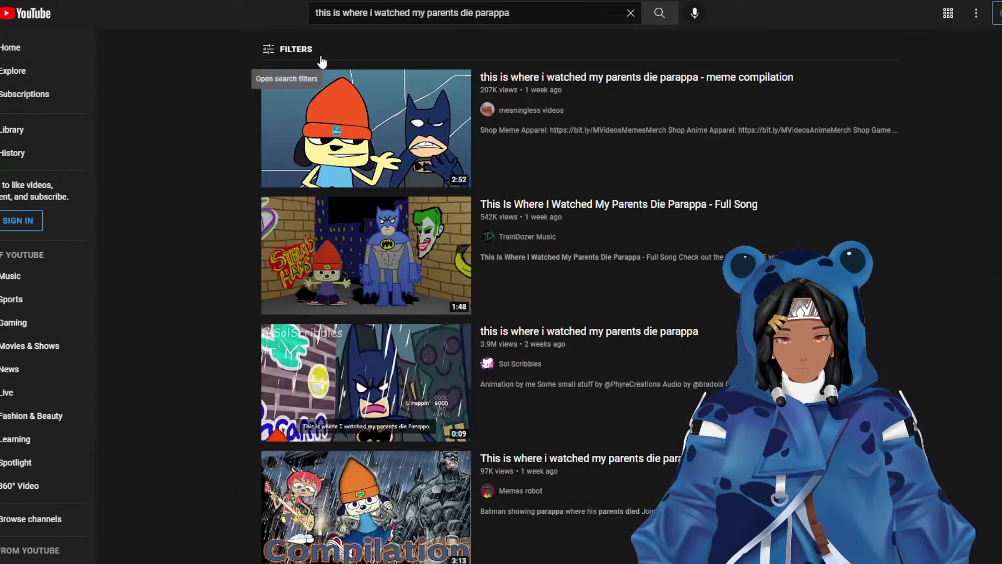
{"action": "scroll", "coordinate": [339, 209], "scroll_direction": "down", "scroll_amount": 1}
{"action": "left_click", "coordinate": [352, 321]}
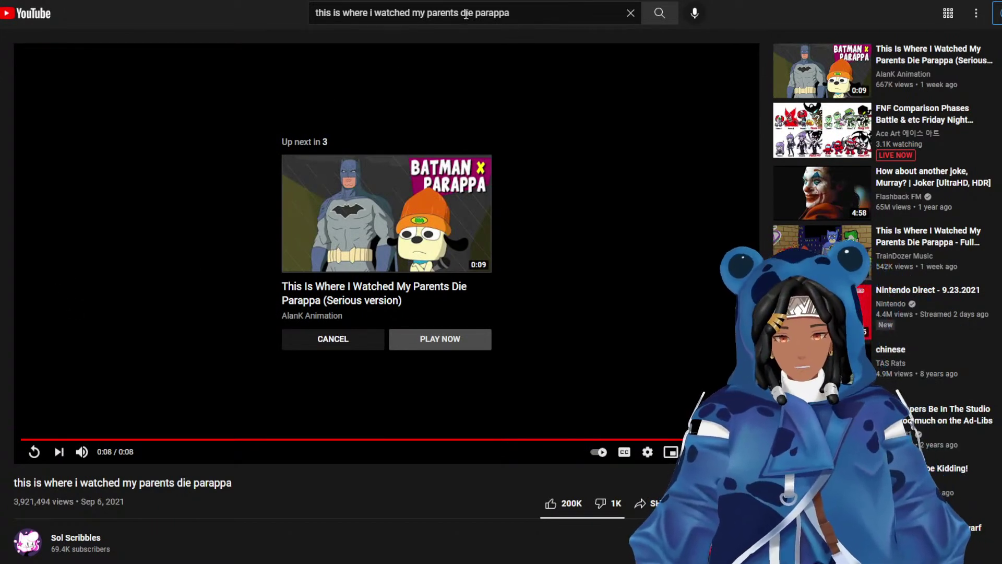
Change the video search to "this is where i watched my parents die raphael cowabummer".
{"action": "left_click_drag", "start_coordinate": [458, 13], "coordinate": [543, 7]}
{"action": "type", "text": "s r"}
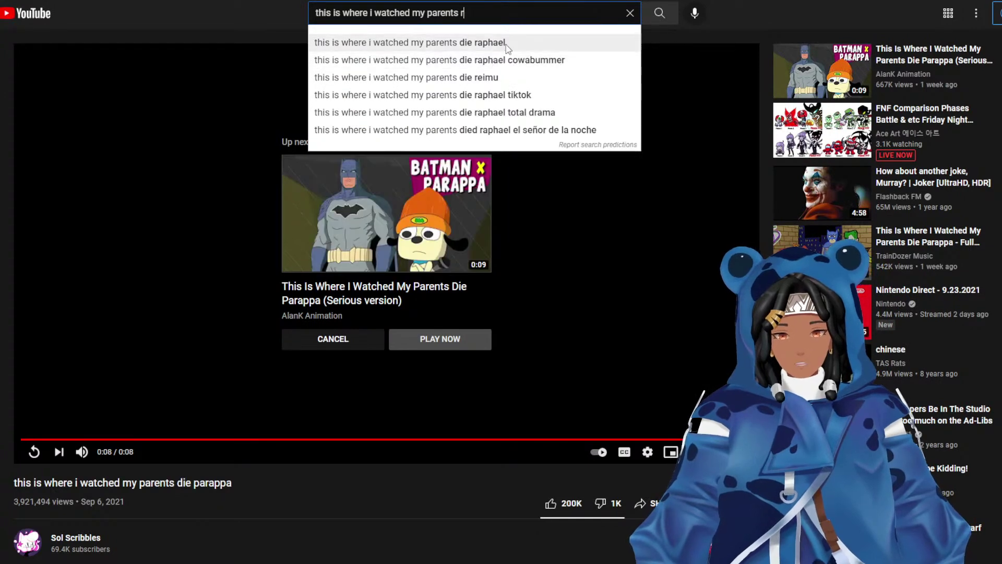
{"action": "left_click", "coordinate": [523, 59]}
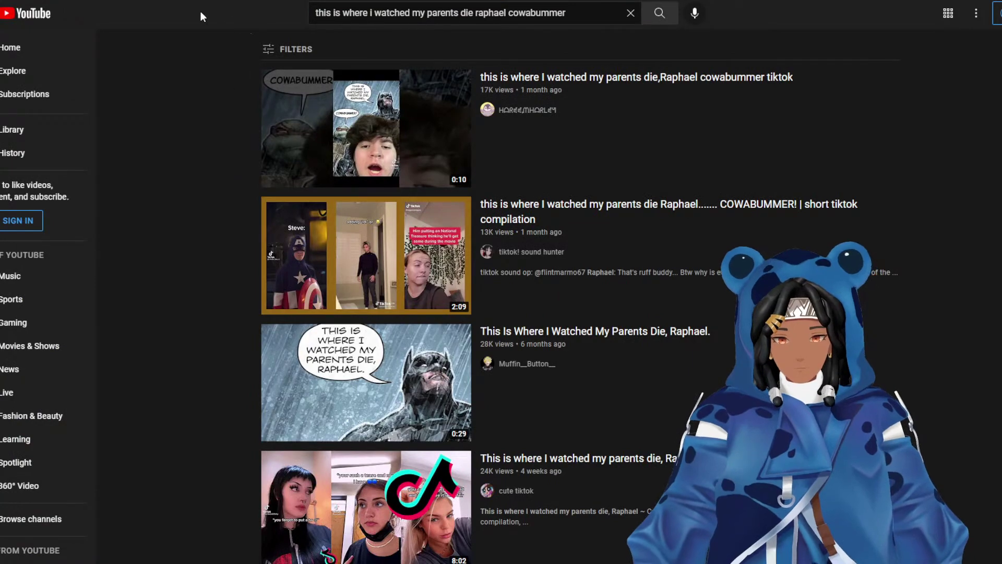
Play part of "This Is Where I Watched My Parents Die, Raphael.", pause it, check the details below and return to the results.
{"action": "left_click", "coordinate": [337, 358]}
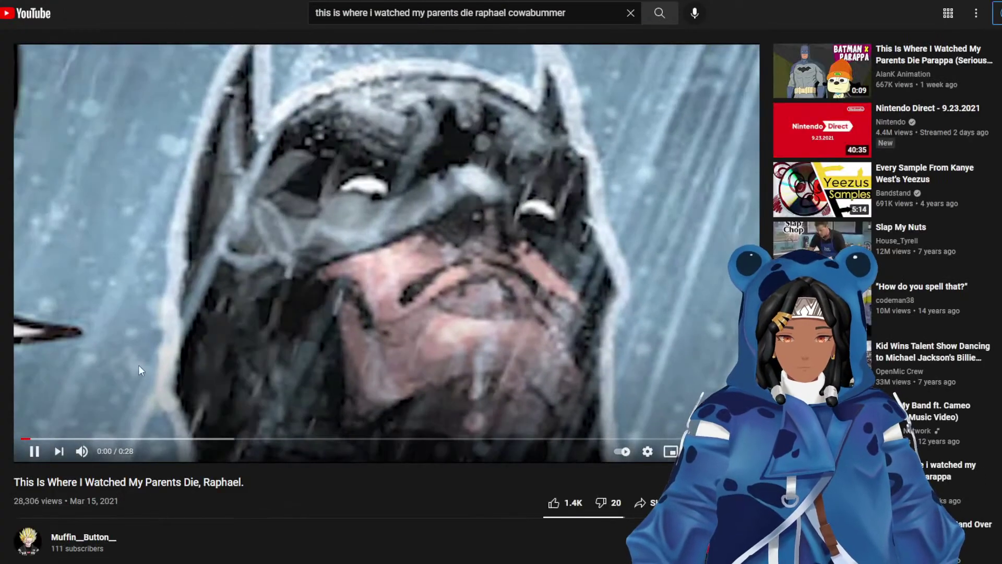
{"action": "mouse_move", "coordinate": [82, 450]}
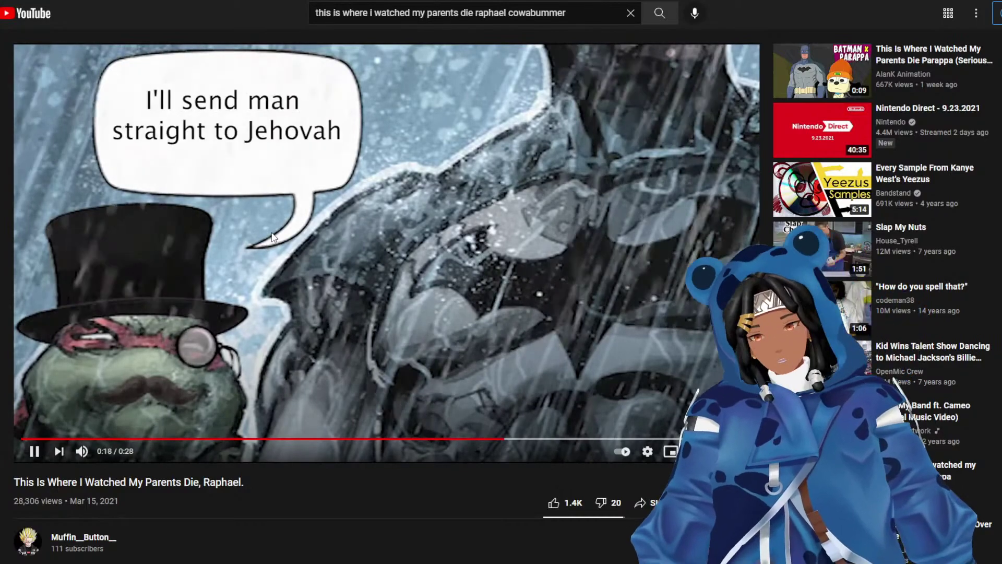
{"action": "left_click", "coordinate": [271, 166]}
{"action": "scroll", "coordinate": [271, 167], "scroll_direction": "down", "scroll_amount": 5}
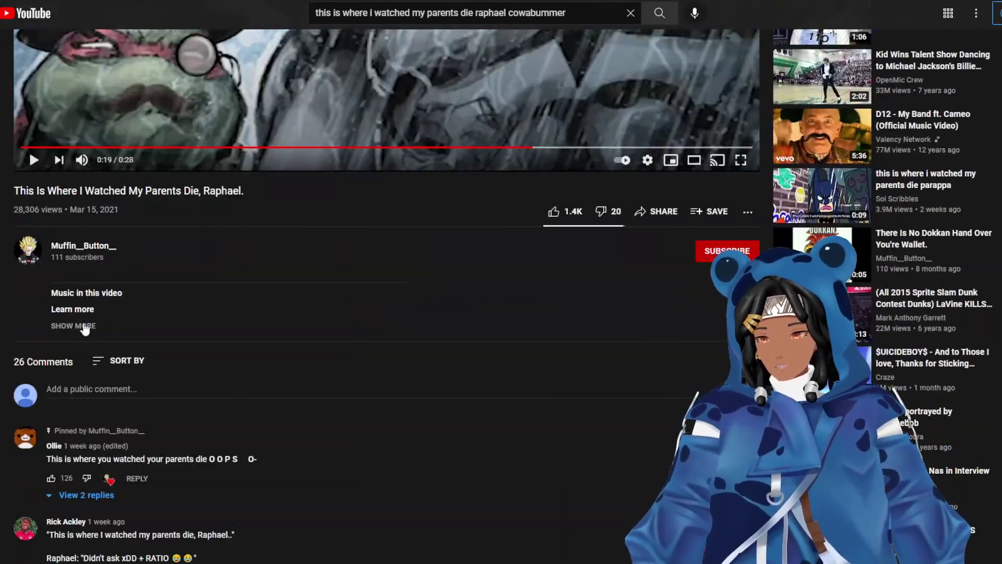
{"action": "key", "text": "alt+Left"}
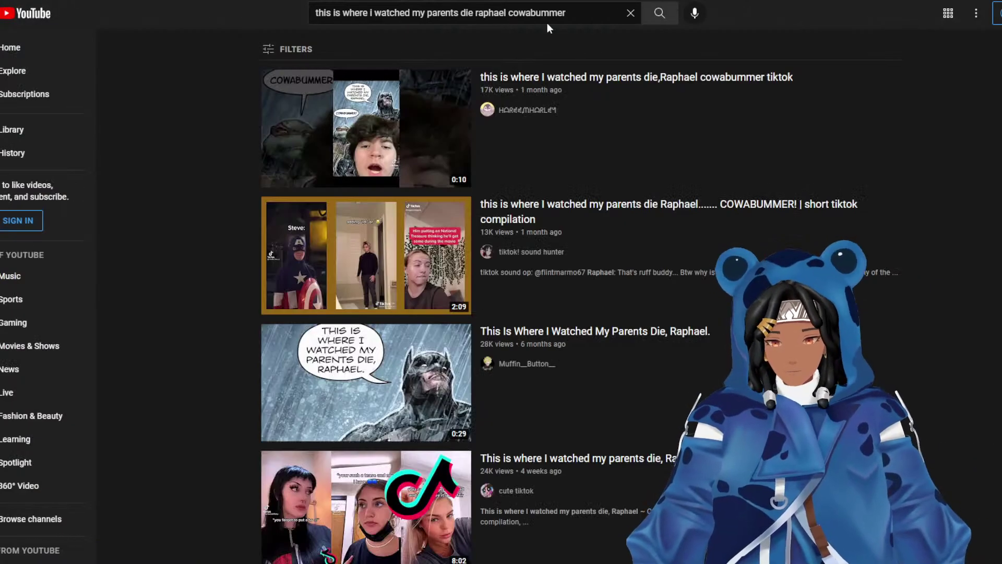
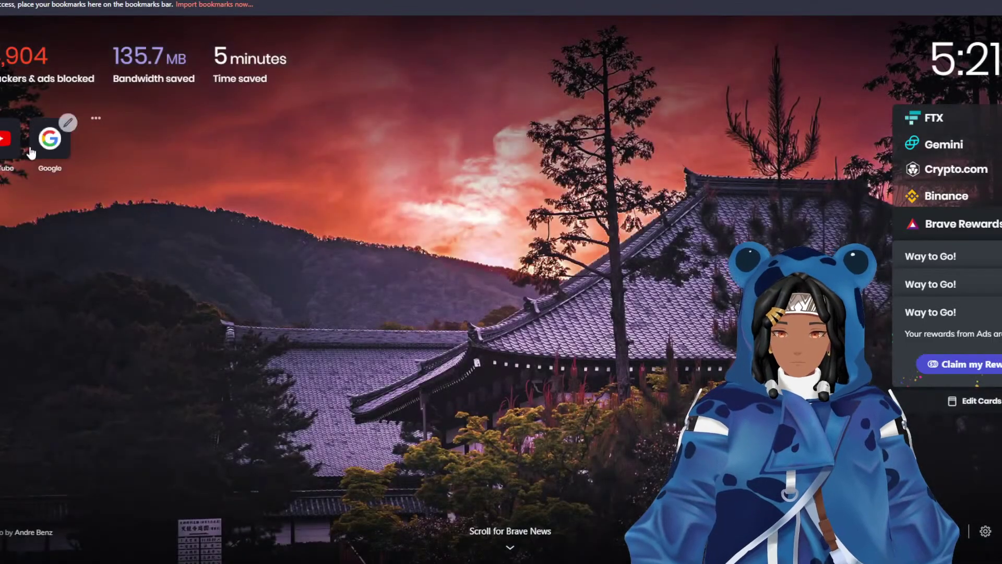
Open YouTube from the browser's start page and search for "gianni matragrano".
{"action": "left_click", "coordinate": [8, 138]}
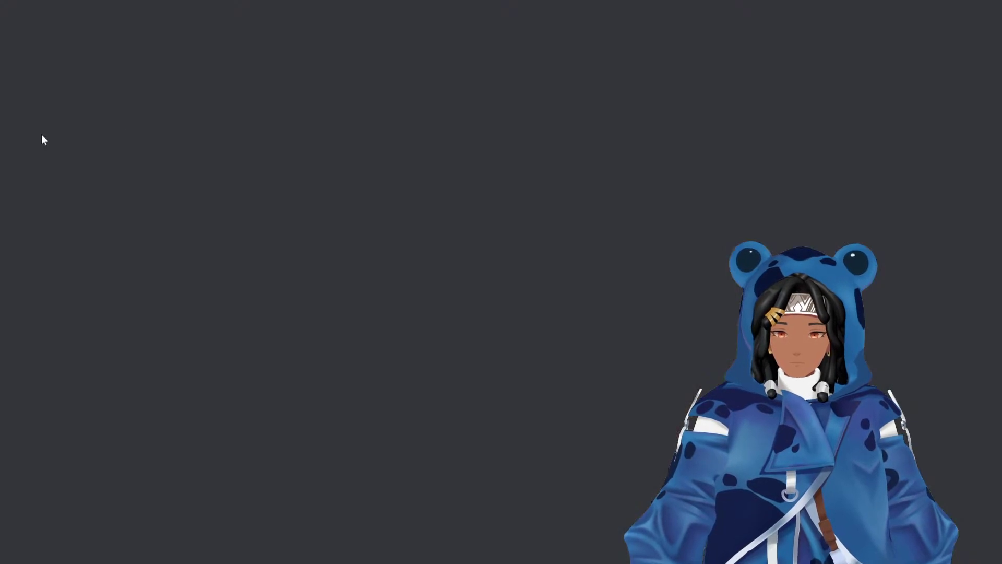
{"action": "left_click", "coordinate": [462, 11]}
{"action": "type", "text": "gi"}
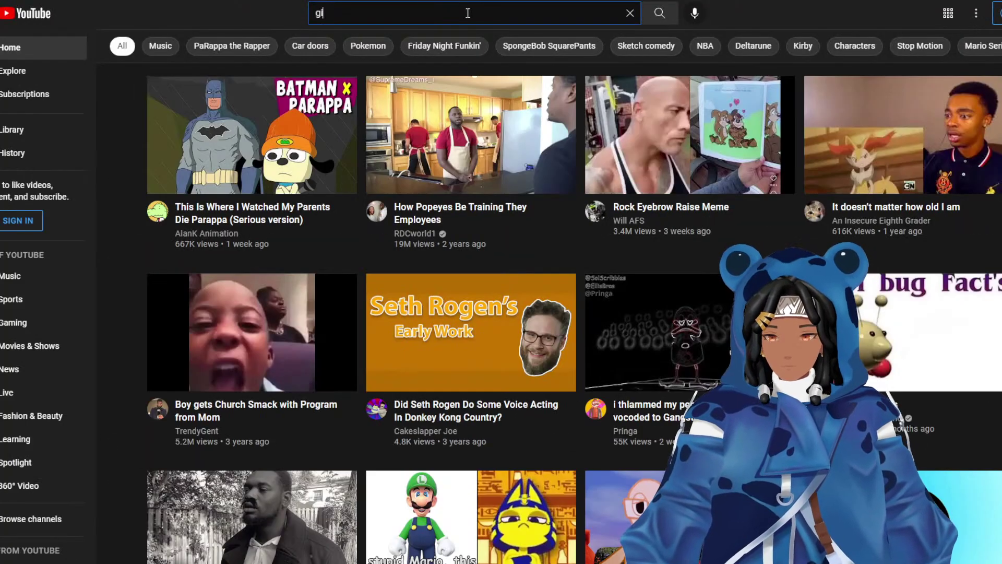
{"action": "type", "text": "anni ma"}
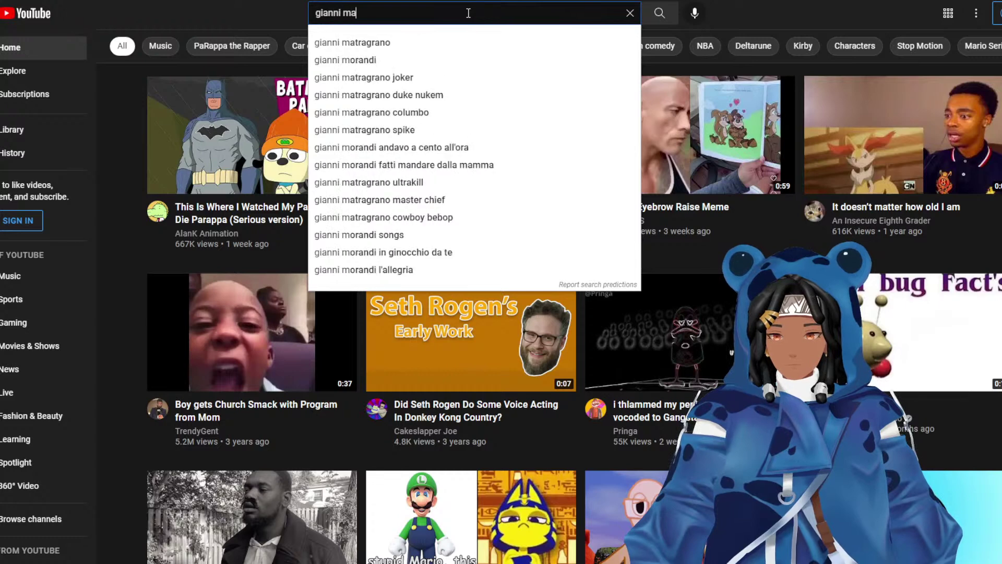
{"action": "left_click", "coordinate": [385, 43]}
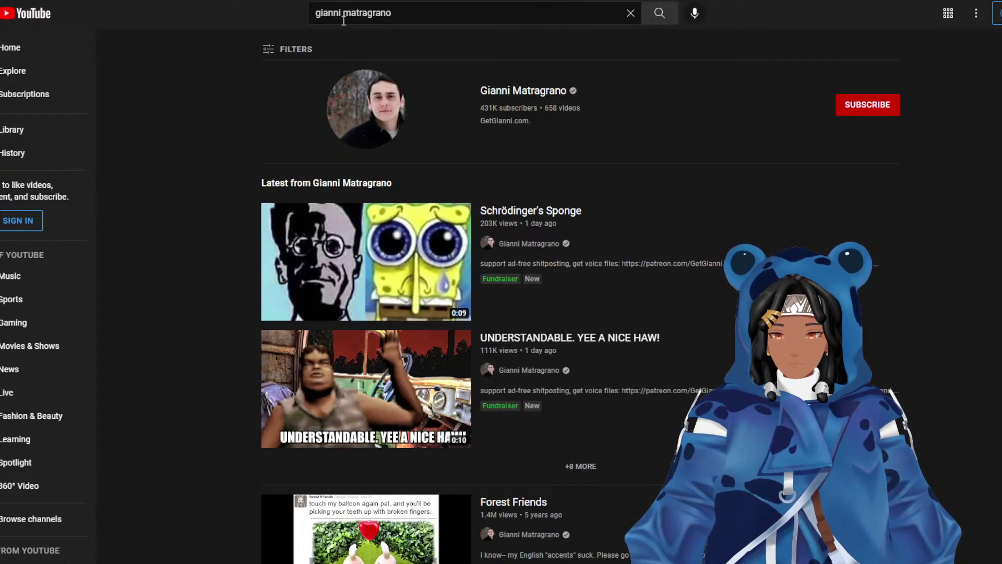
Look through the channel's results and narrow the search to "gianni matragrano batman".
{"action": "scroll", "coordinate": [592, 67], "scroll_direction": "down", "scroll_amount": 5}
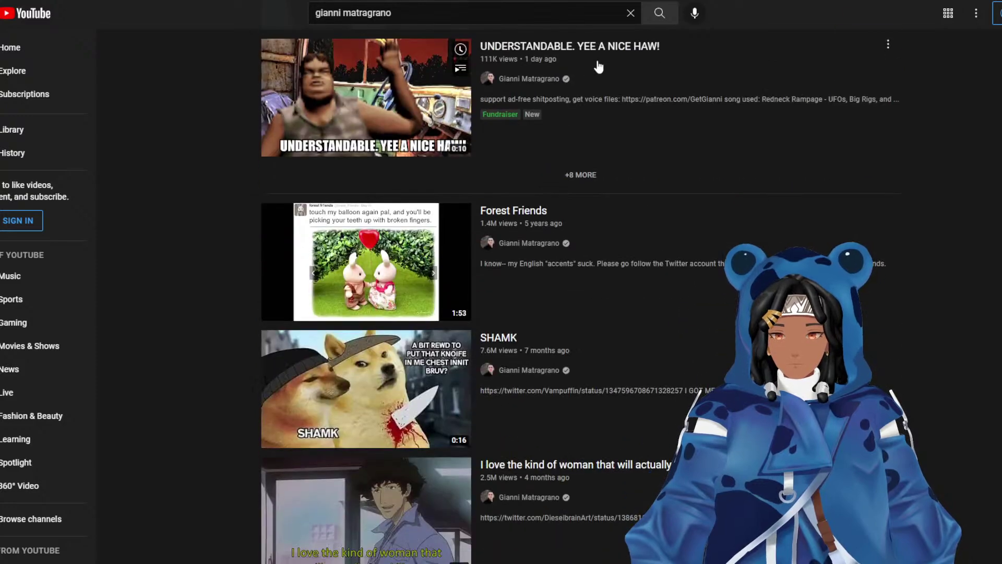
{"action": "scroll", "coordinate": [599, 66], "scroll_direction": "up", "scroll_amount": 5}
{"action": "left_click", "coordinate": [493, 10]}
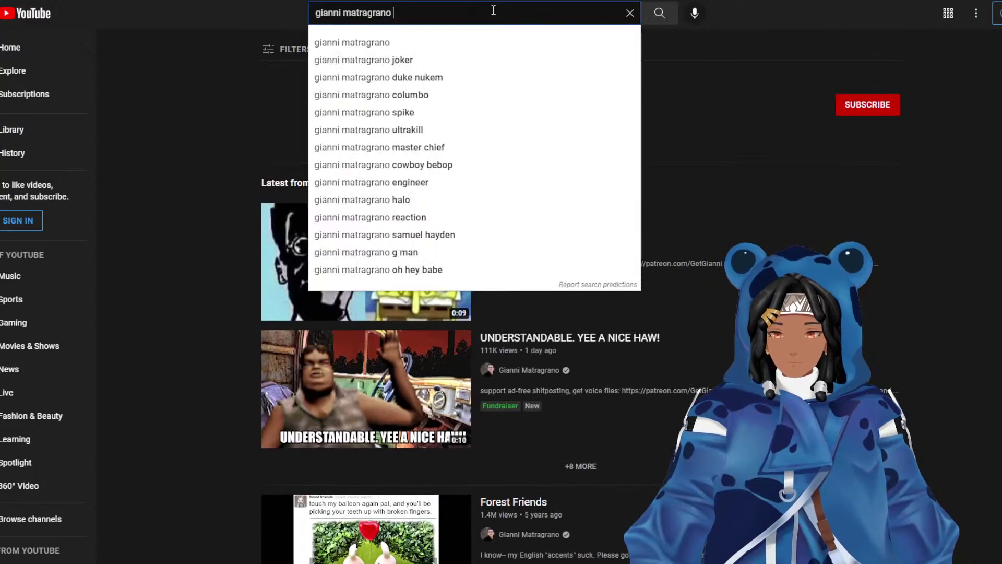
{"action": "type", "text": "batman"}
{"action": "key", "text": "Return"}
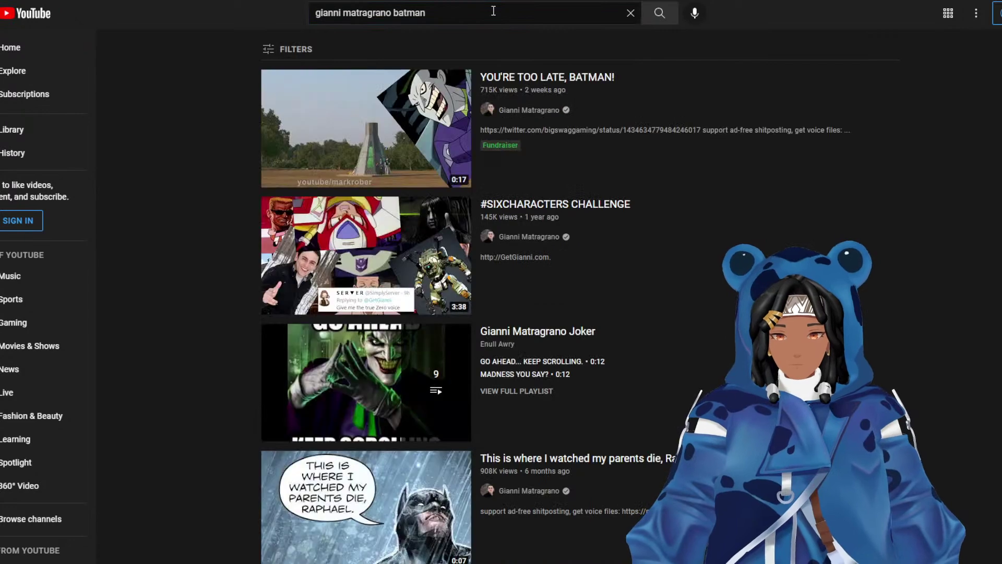
Play "YOU'RE TOO LATE, BATMAN!", cancel the autoplay of the next video and look through the description and comments.
{"action": "left_click", "coordinate": [377, 113]}
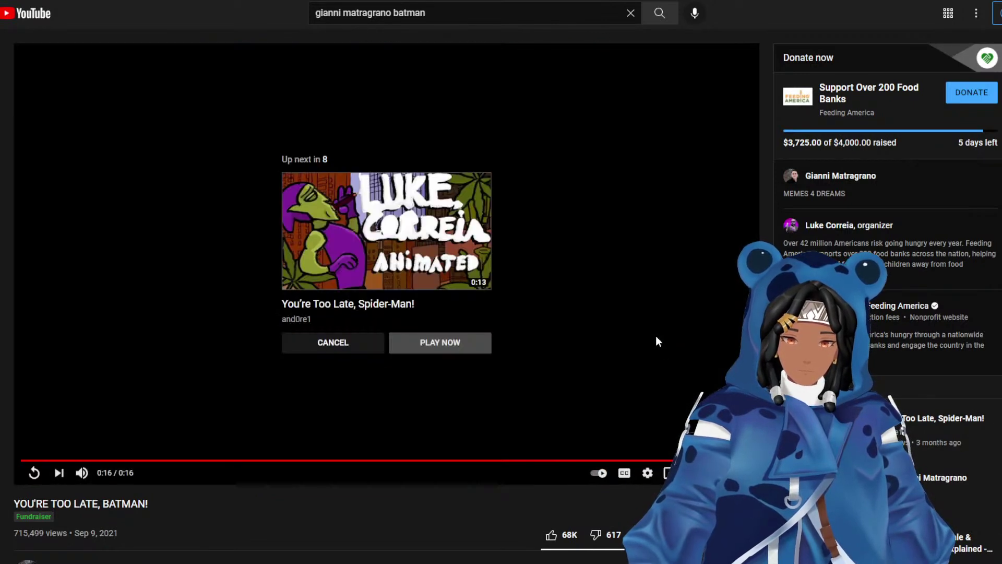
{"action": "left_click", "coordinate": [334, 343]}
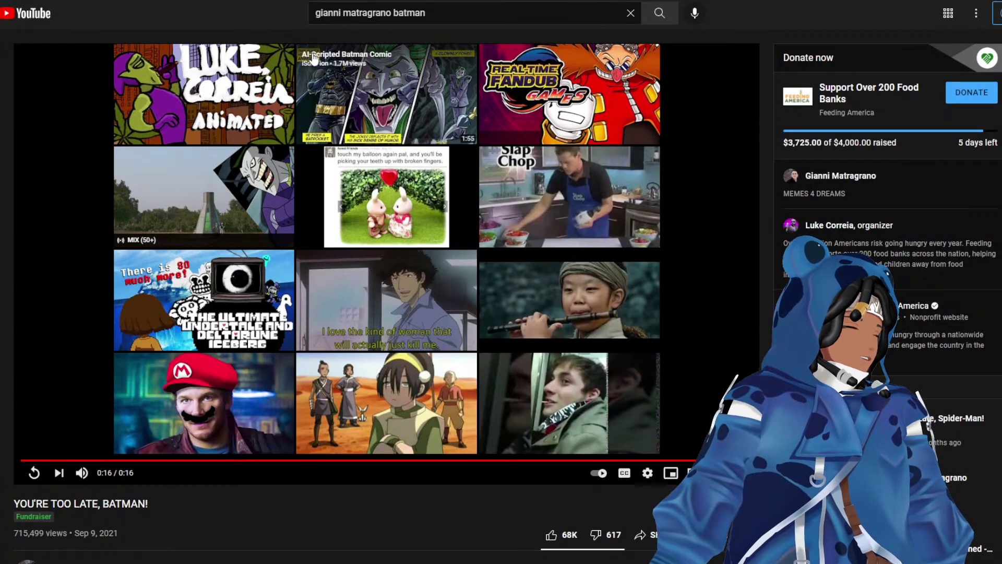
{"action": "scroll", "coordinate": [427, 224], "scroll_direction": "down", "scroll_amount": 5}
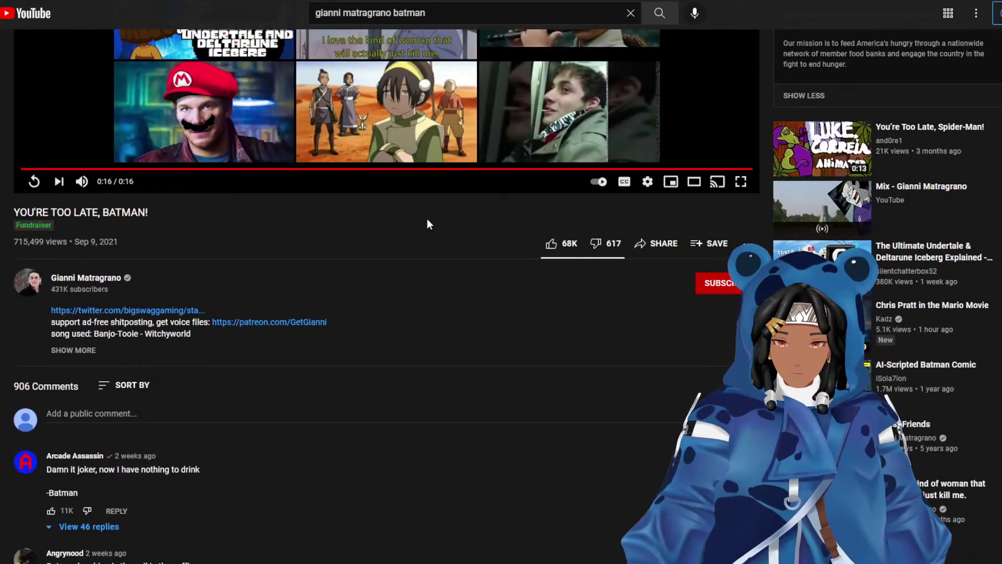
{"action": "scroll", "coordinate": [427, 220], "scroll_direction": "down", "scroll_amount": 1}
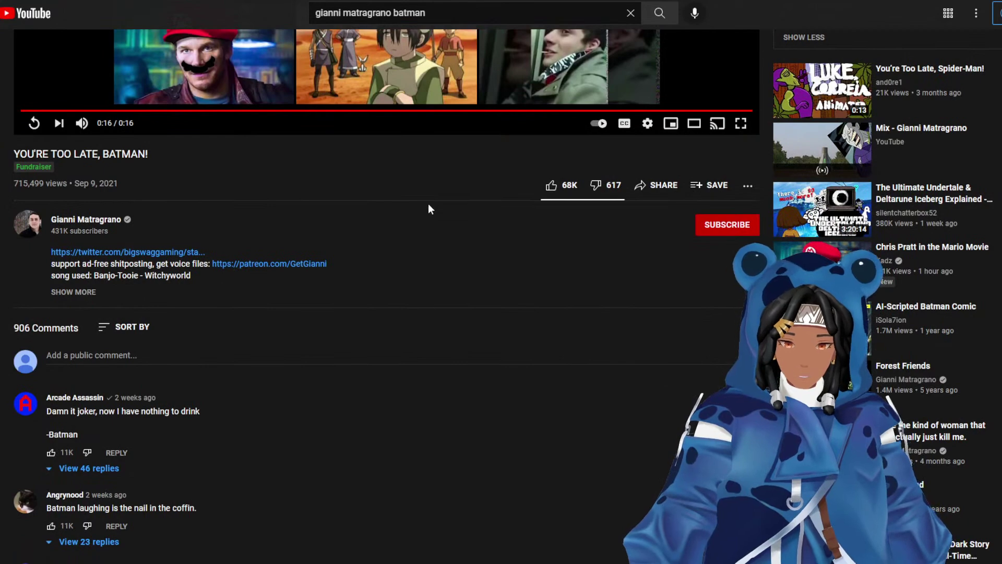
{"action": "scroll", "coordinate": [428, 203], "scroll_direction": "up", "scroll_amount": 6}
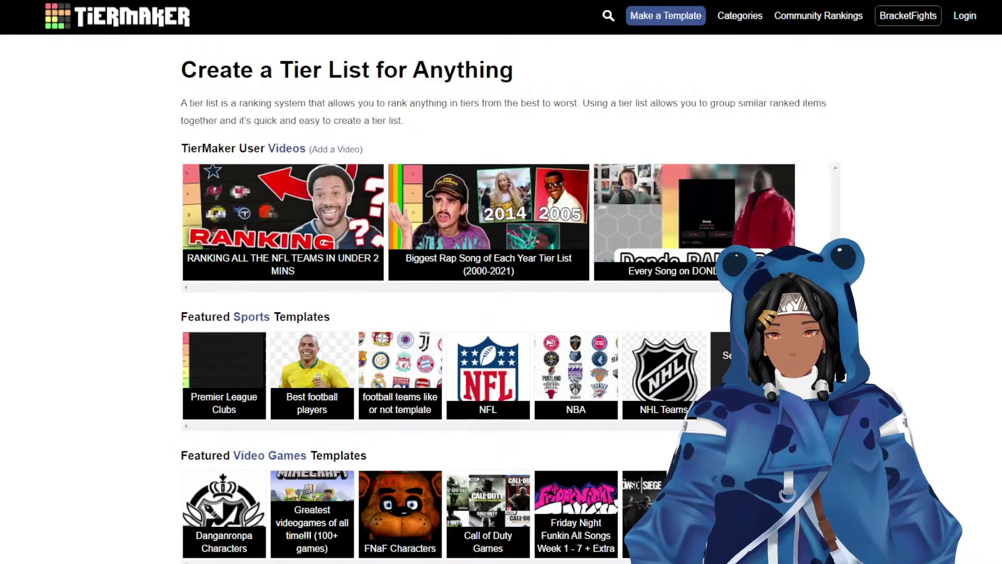